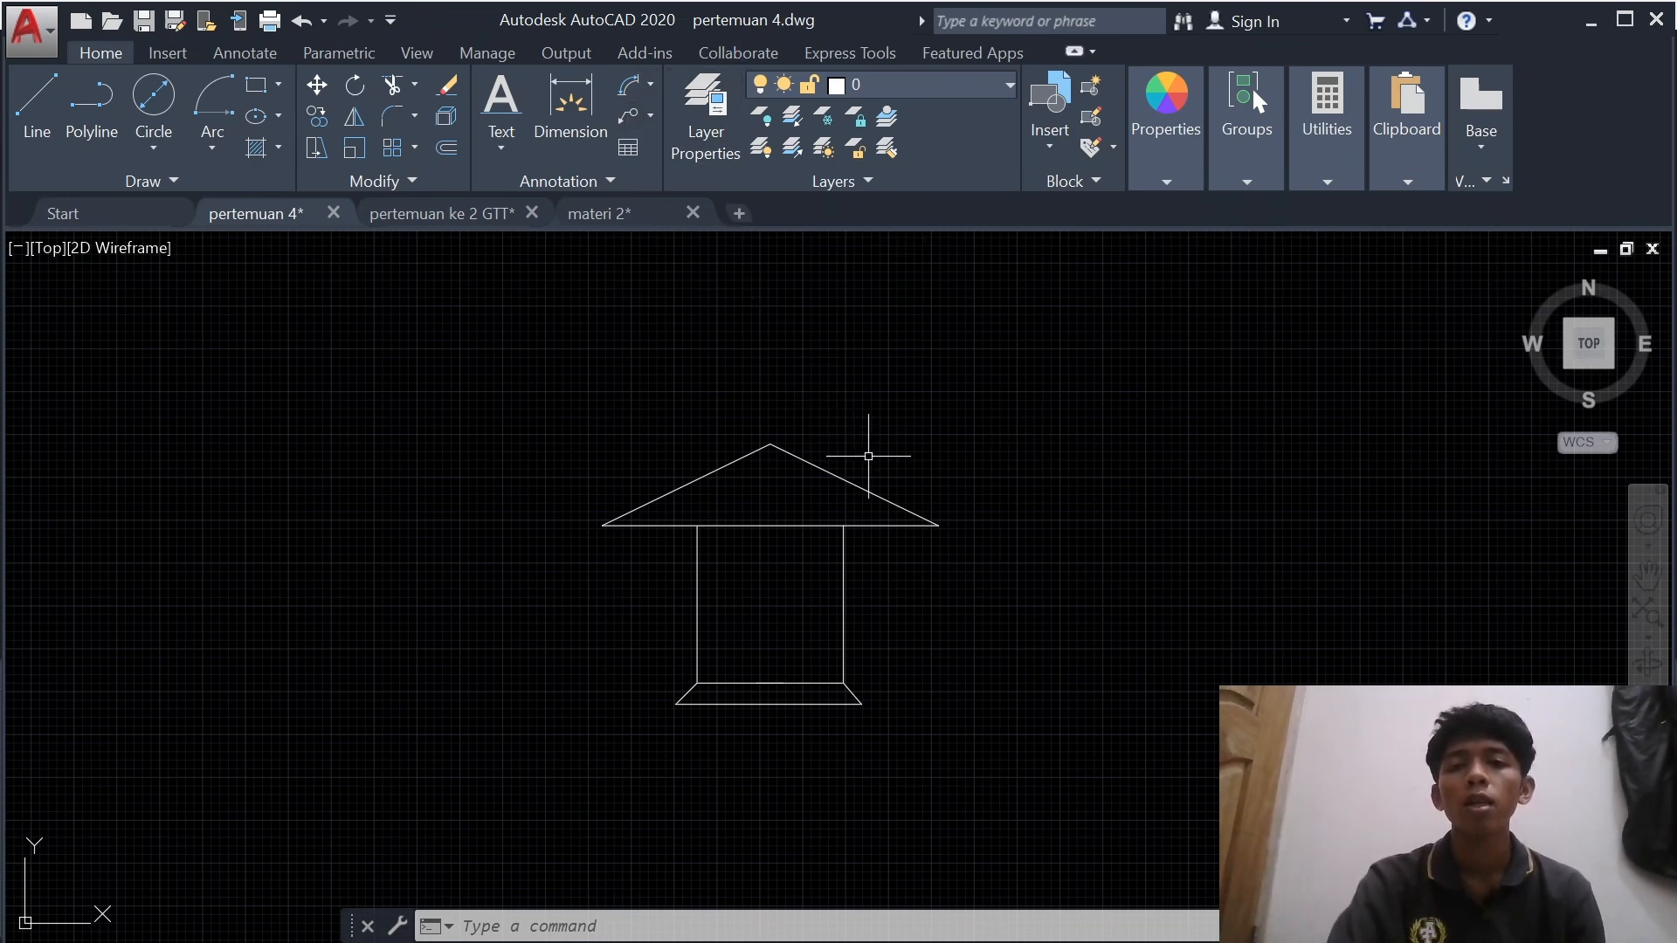
- Place a multileader with its arrowhead on the roof's right slope and its landing above and to the right of the roof
click(627, 122)
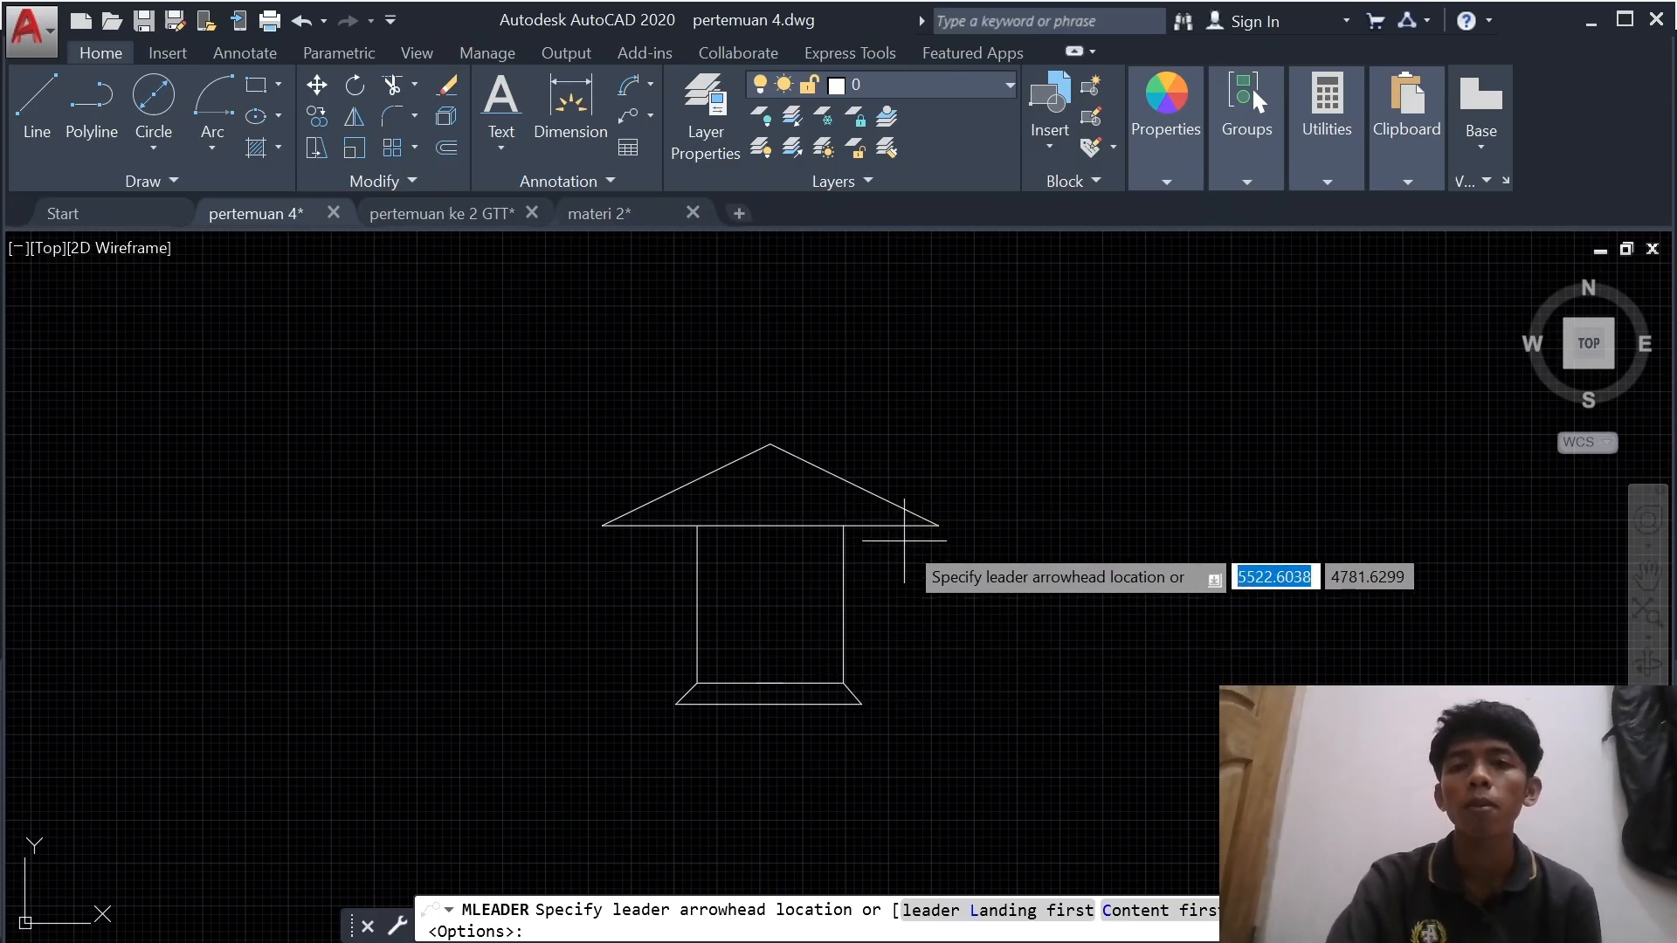
click(854, 484)
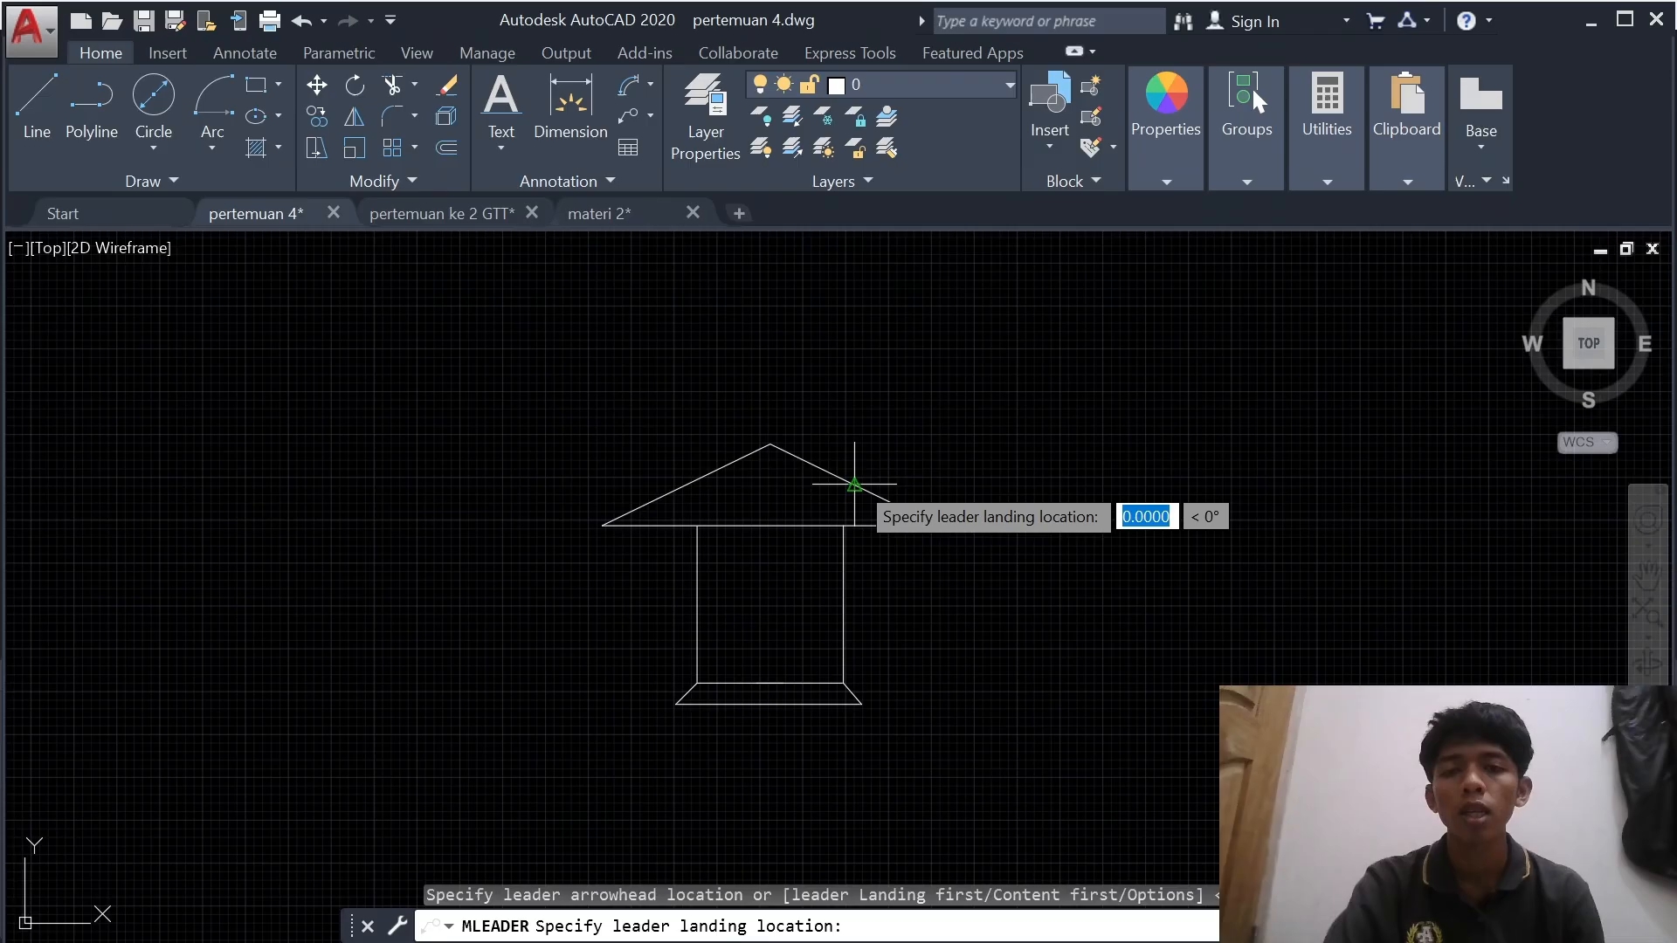
click(930, 410)
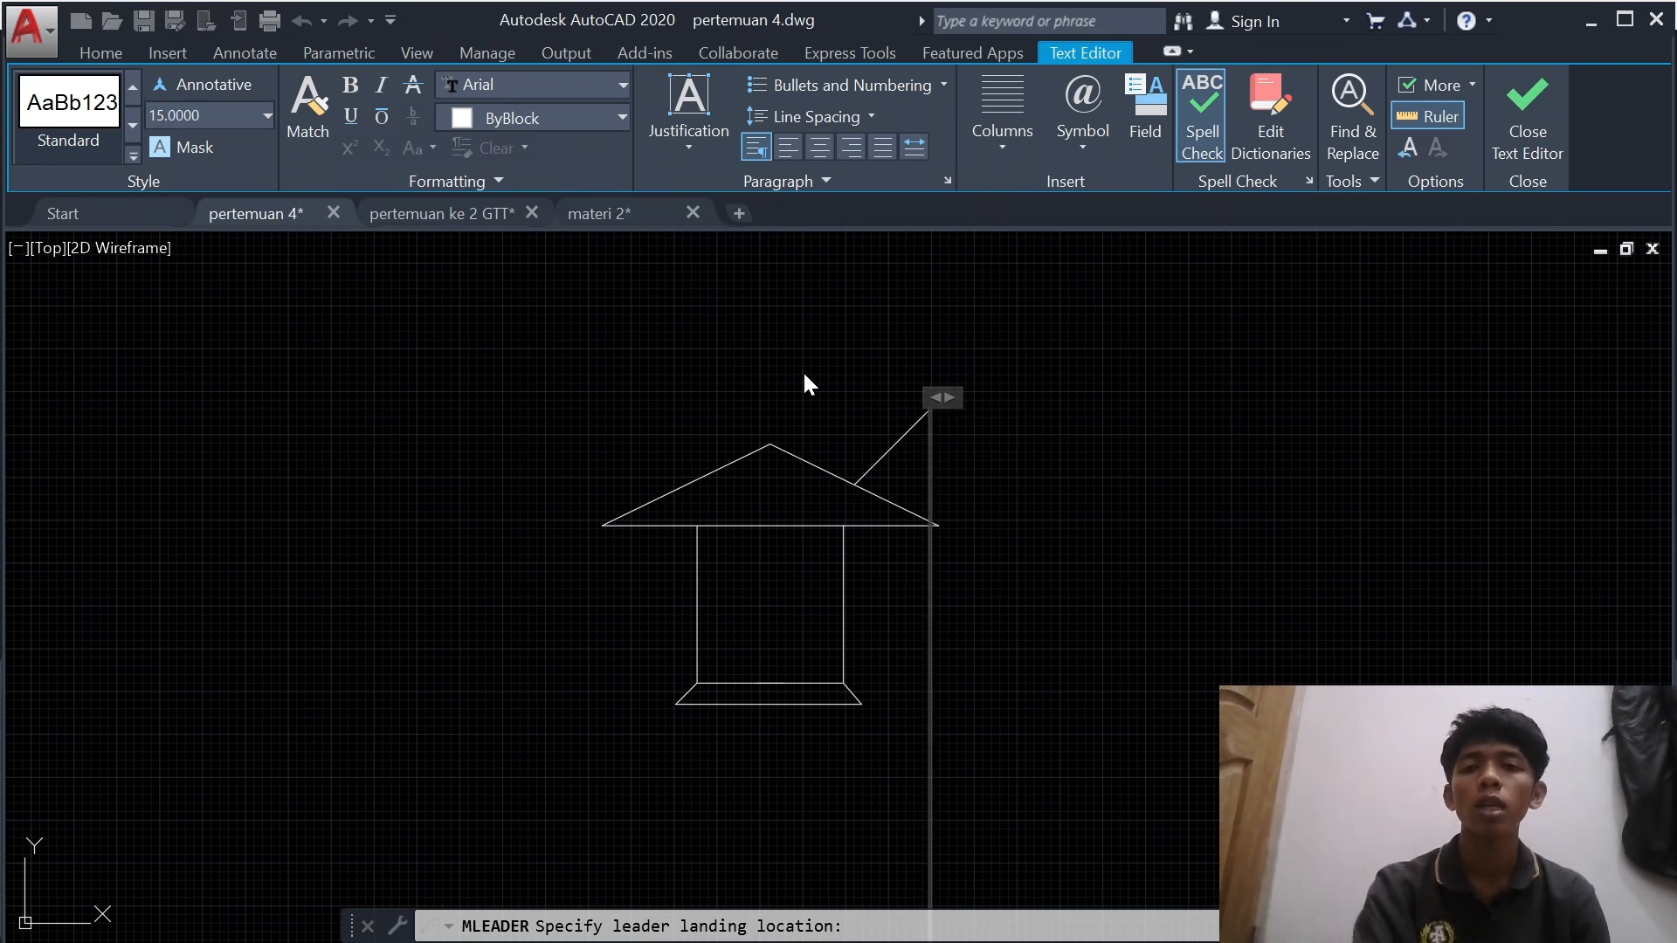
scroll(998, 419, down, 2)
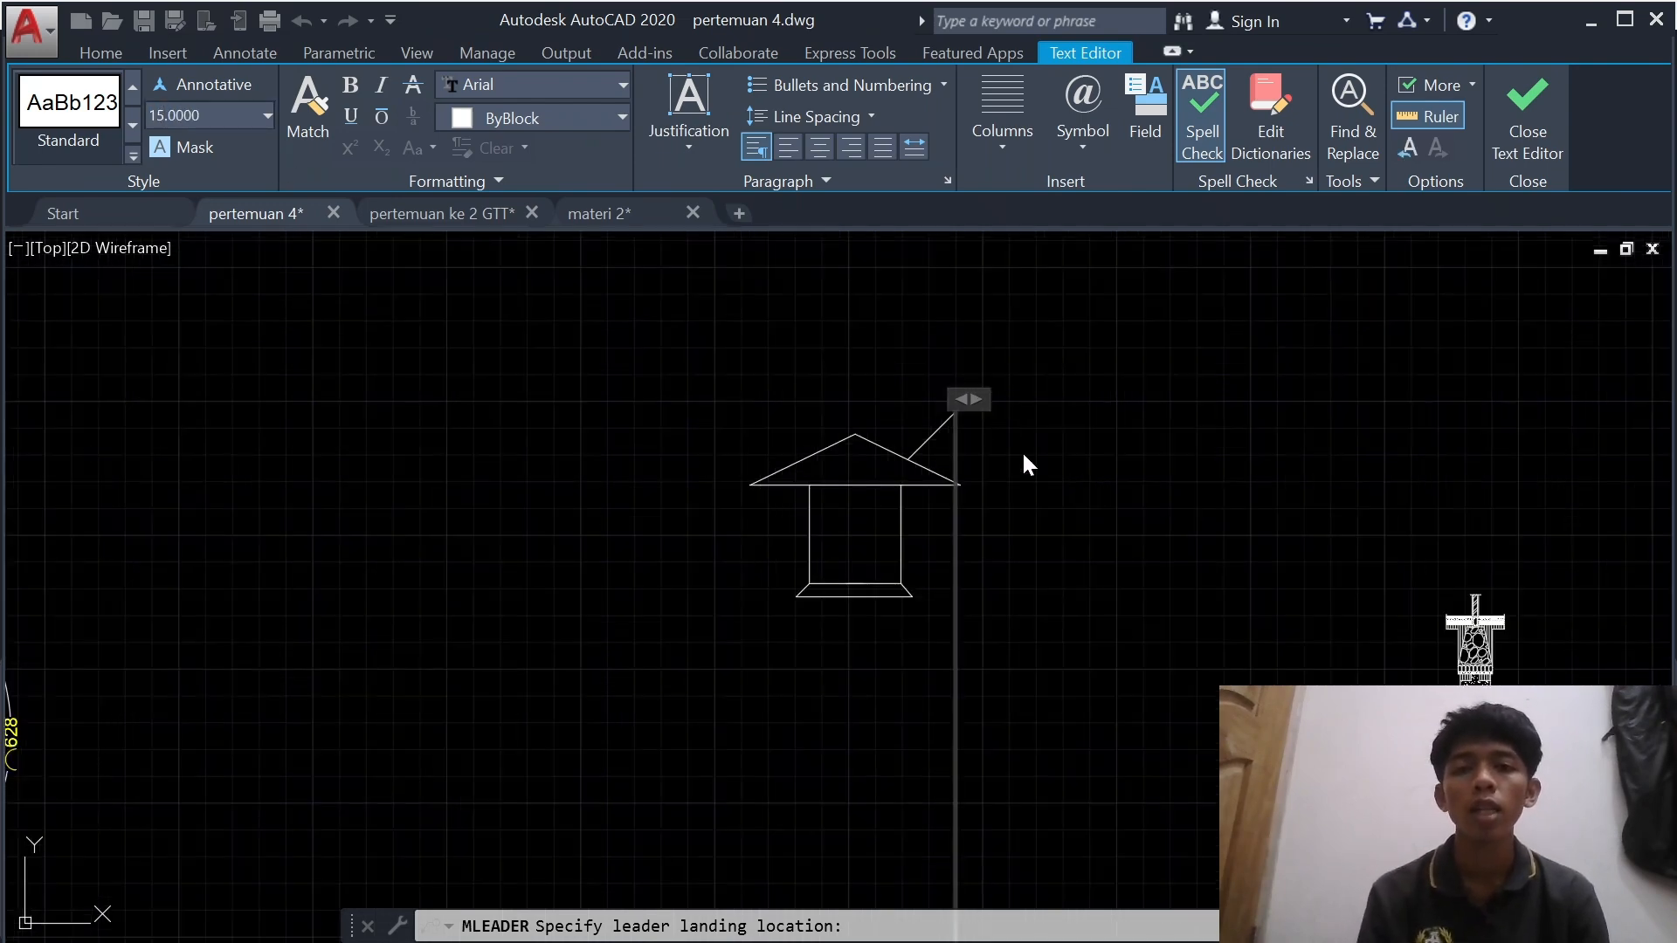
text(h)
key(BackSpace)
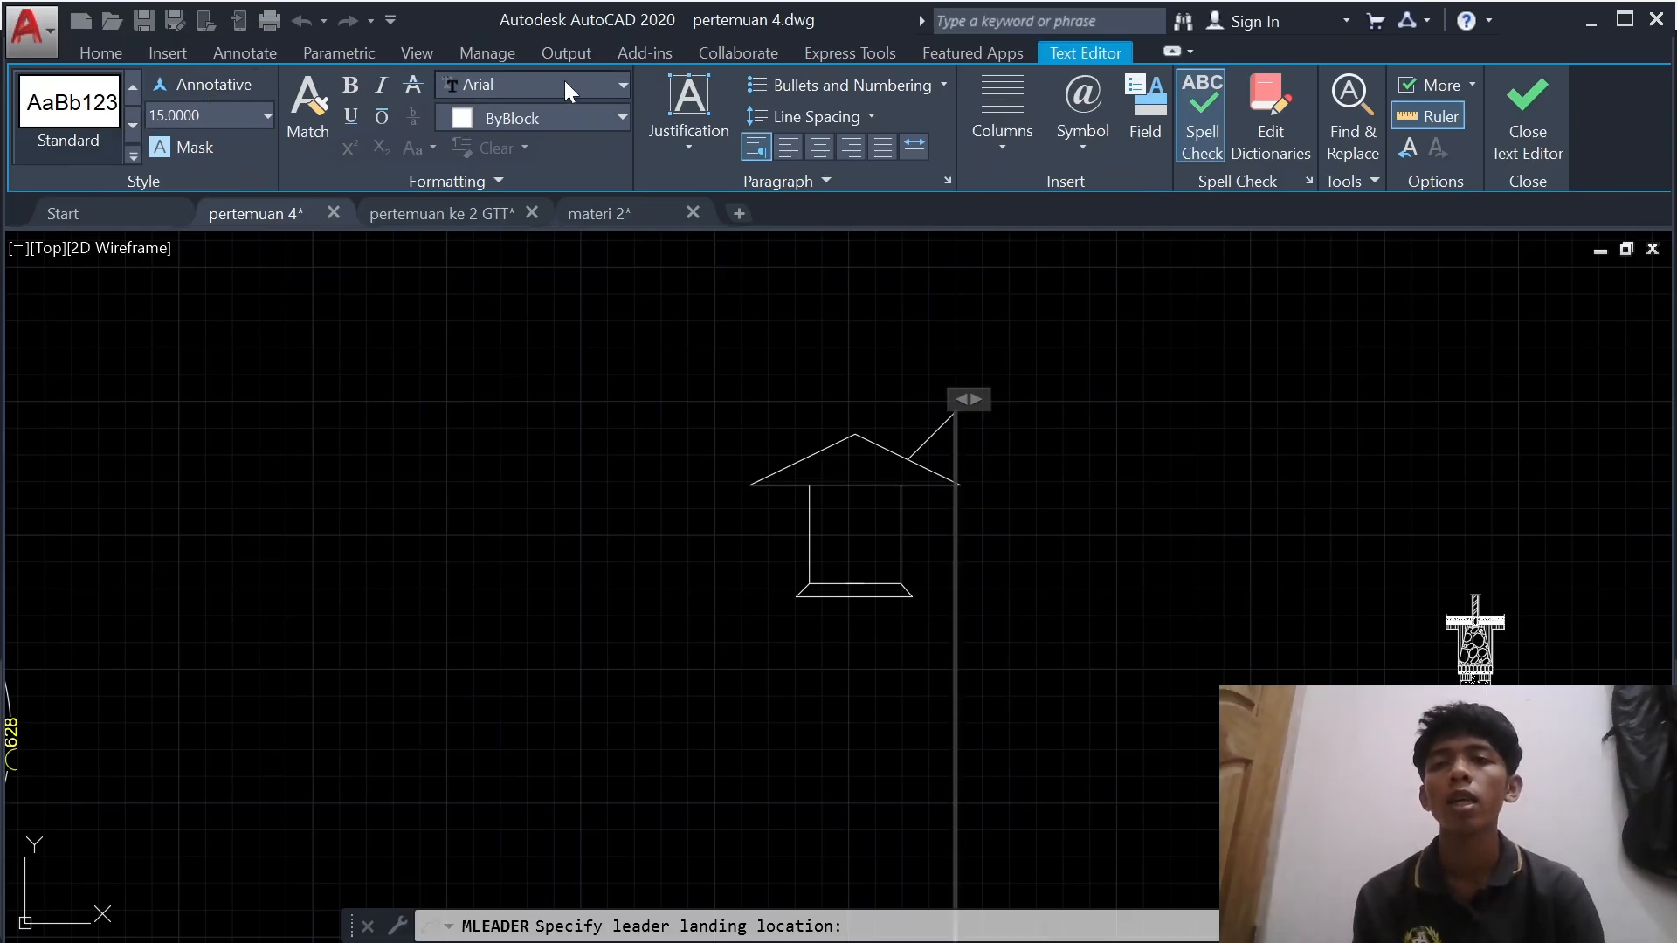
- Set the roof leader's text font to Arial Narrow, enter the label "Atap Rumah" and finish the text
click(597, 89)
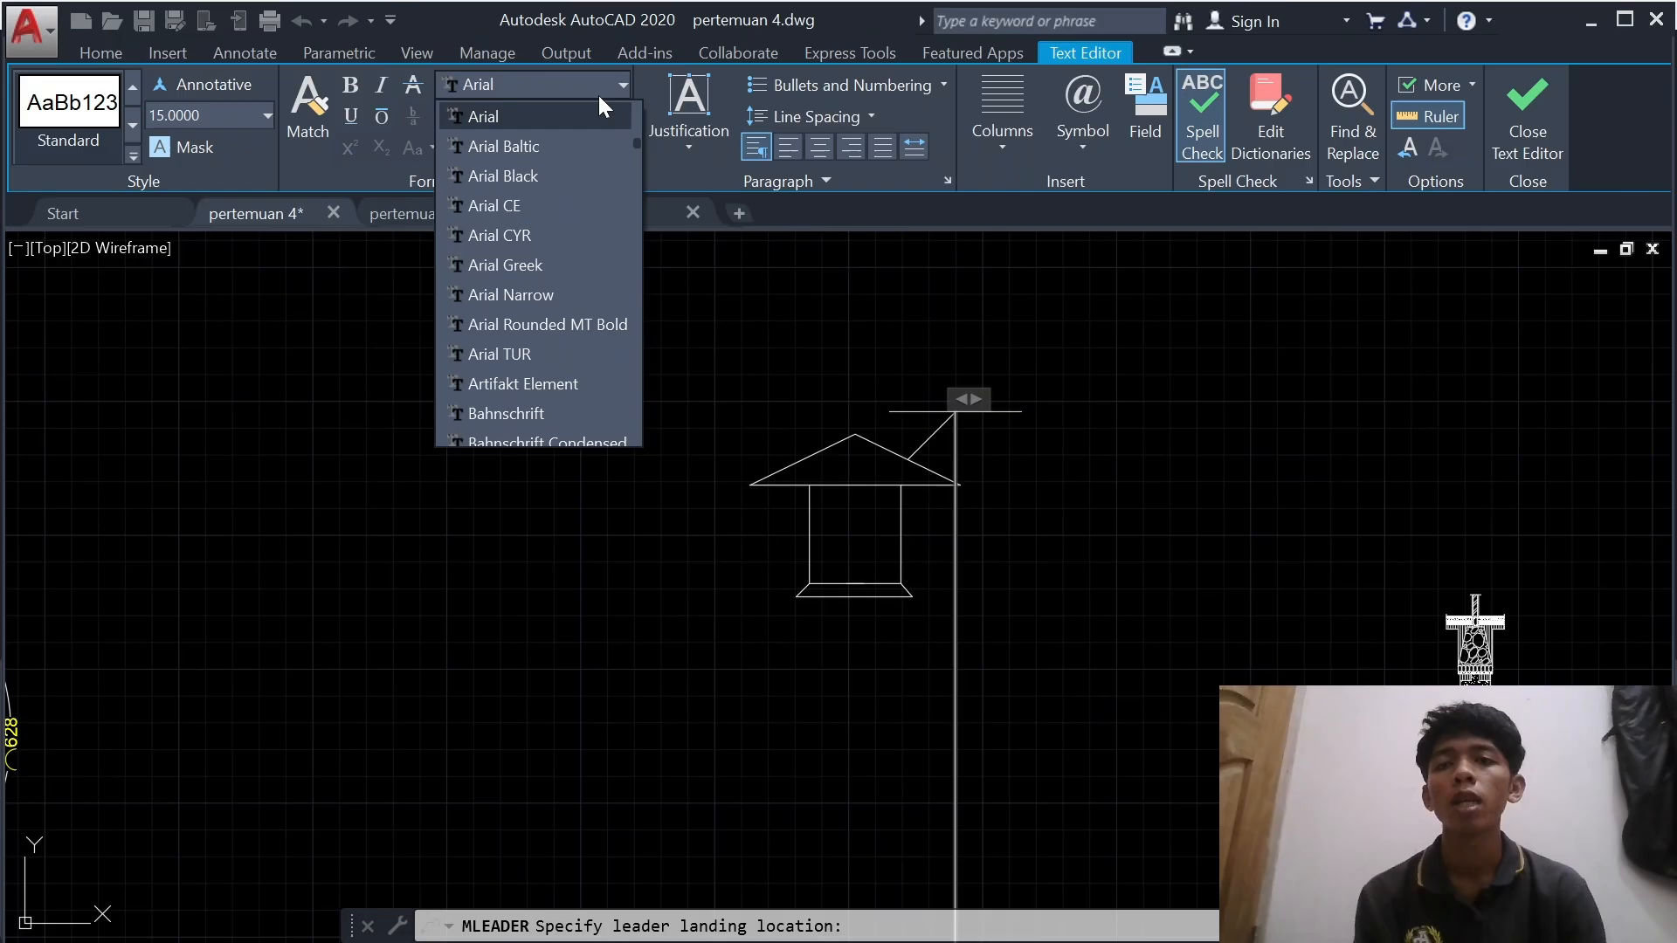
click(580, 296)
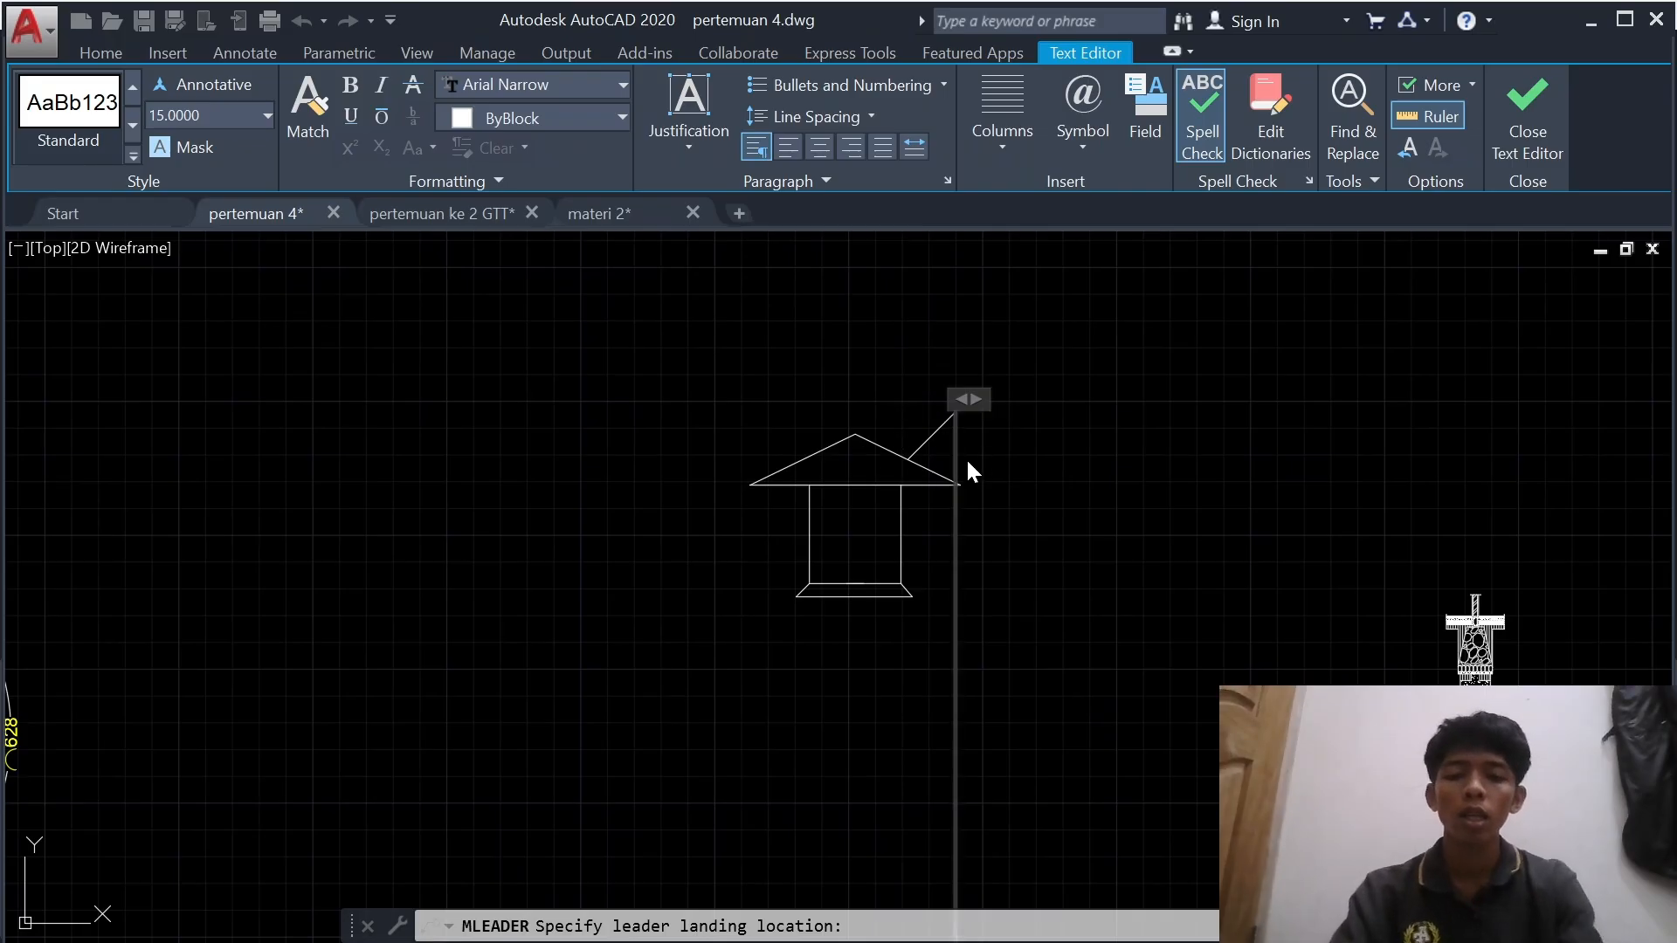
text(Atap)
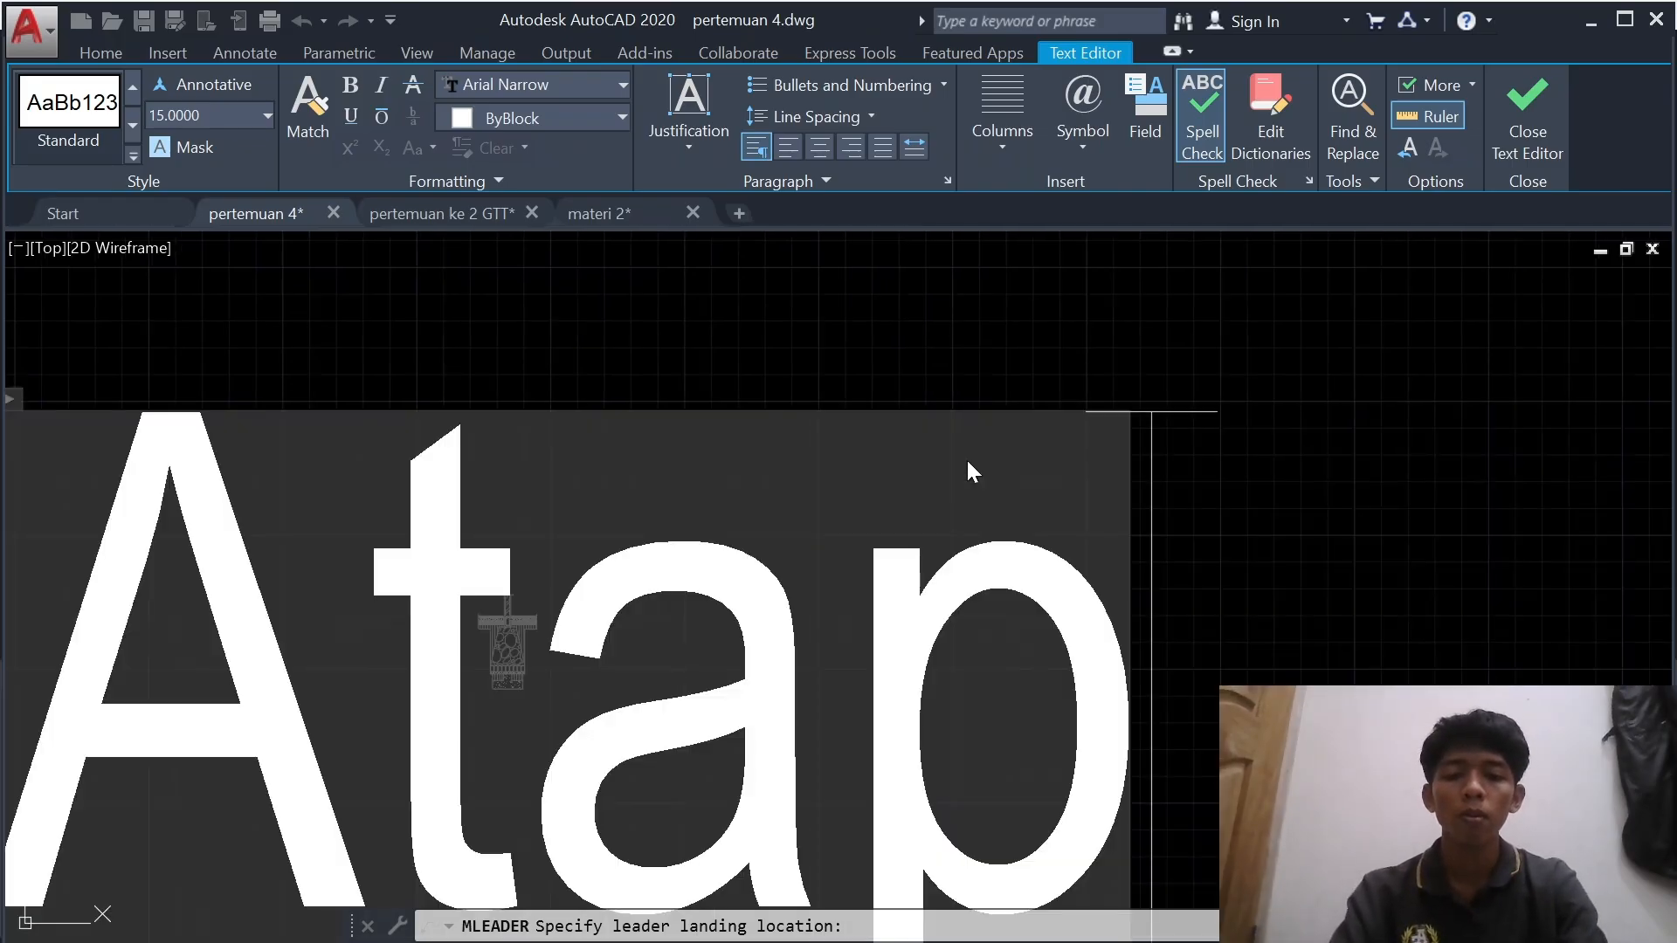
text( Rumah)
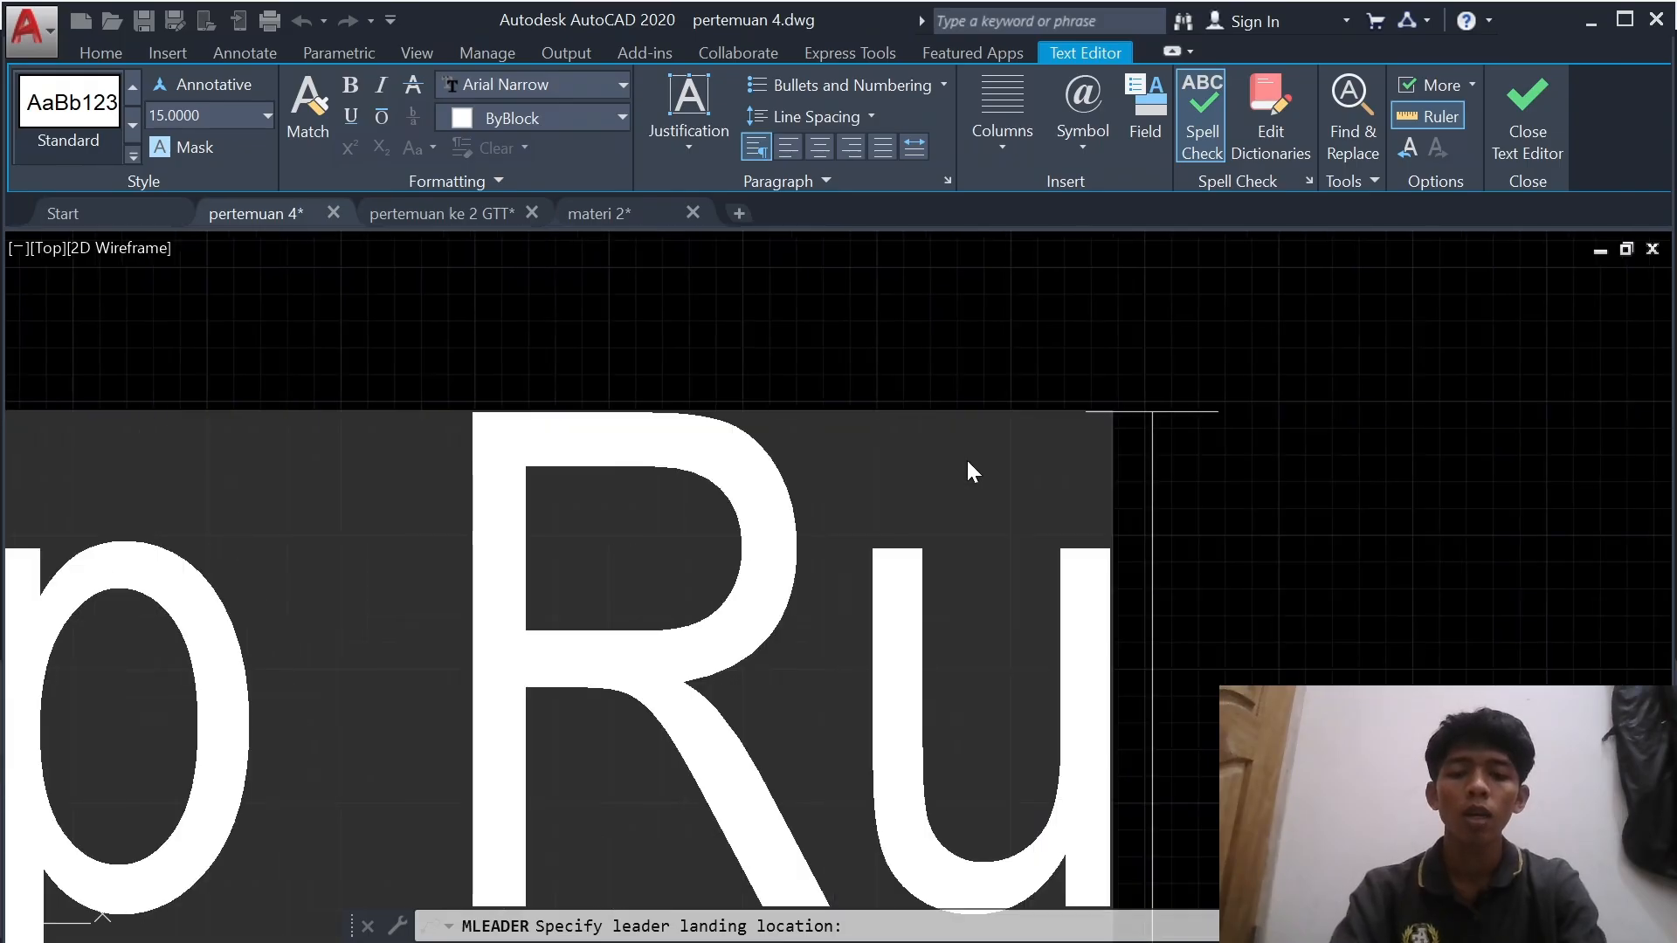
scroll(966, 458, down, 5)
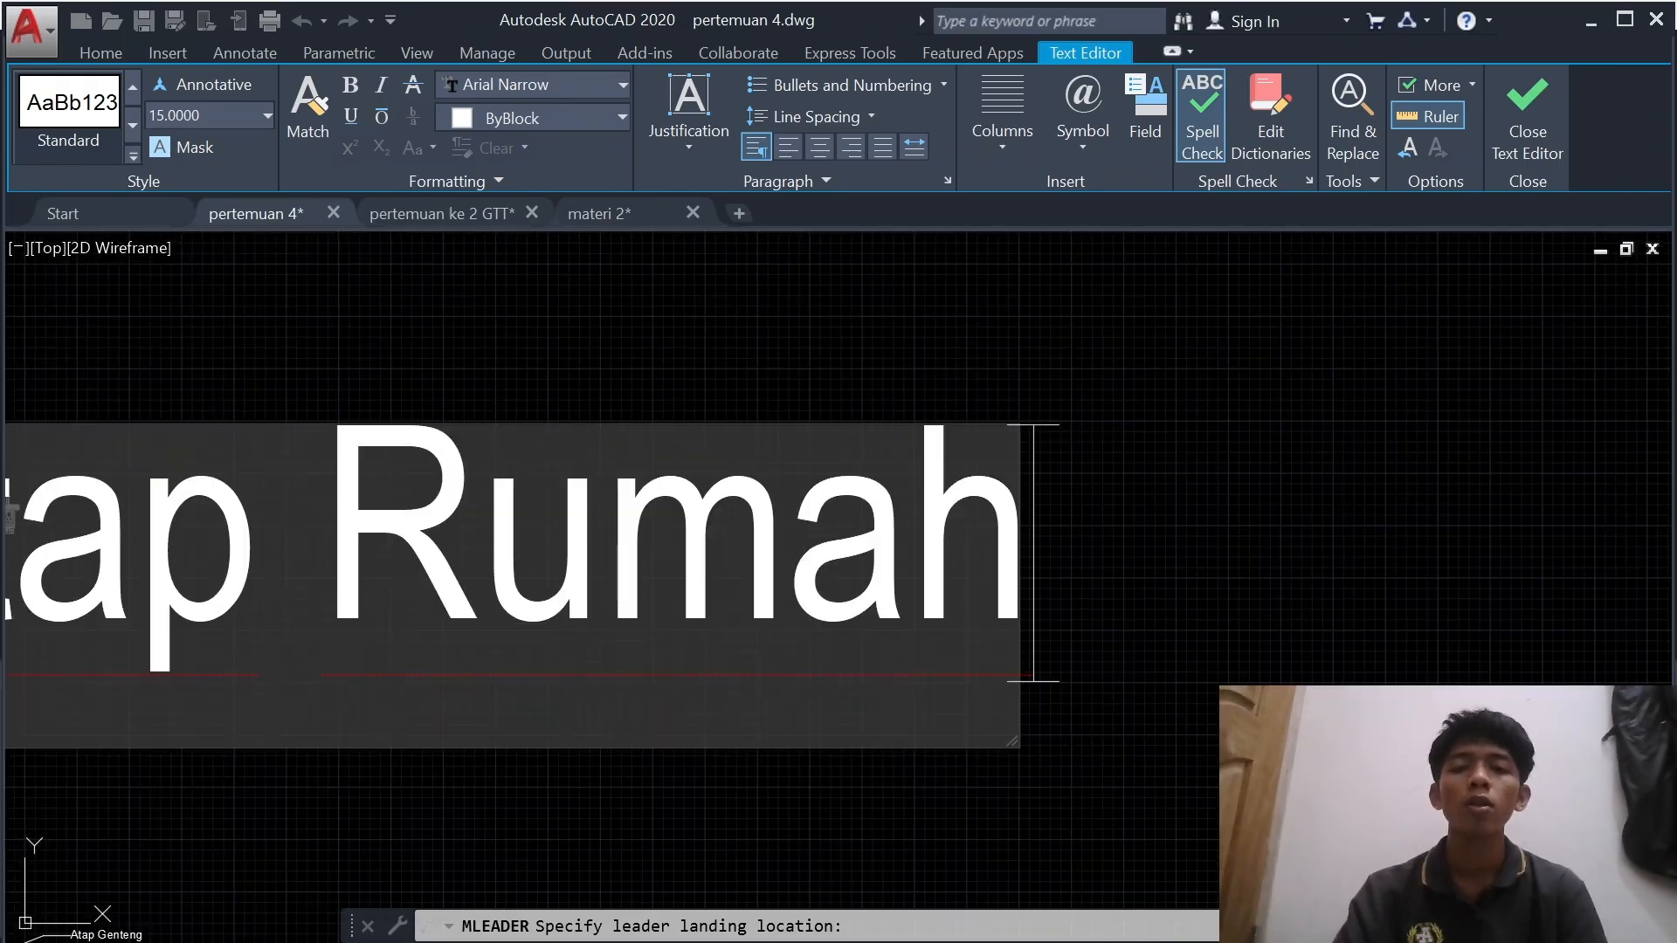
scroll(716, 406, up, 4)
scroll(715, 393, down, 2)
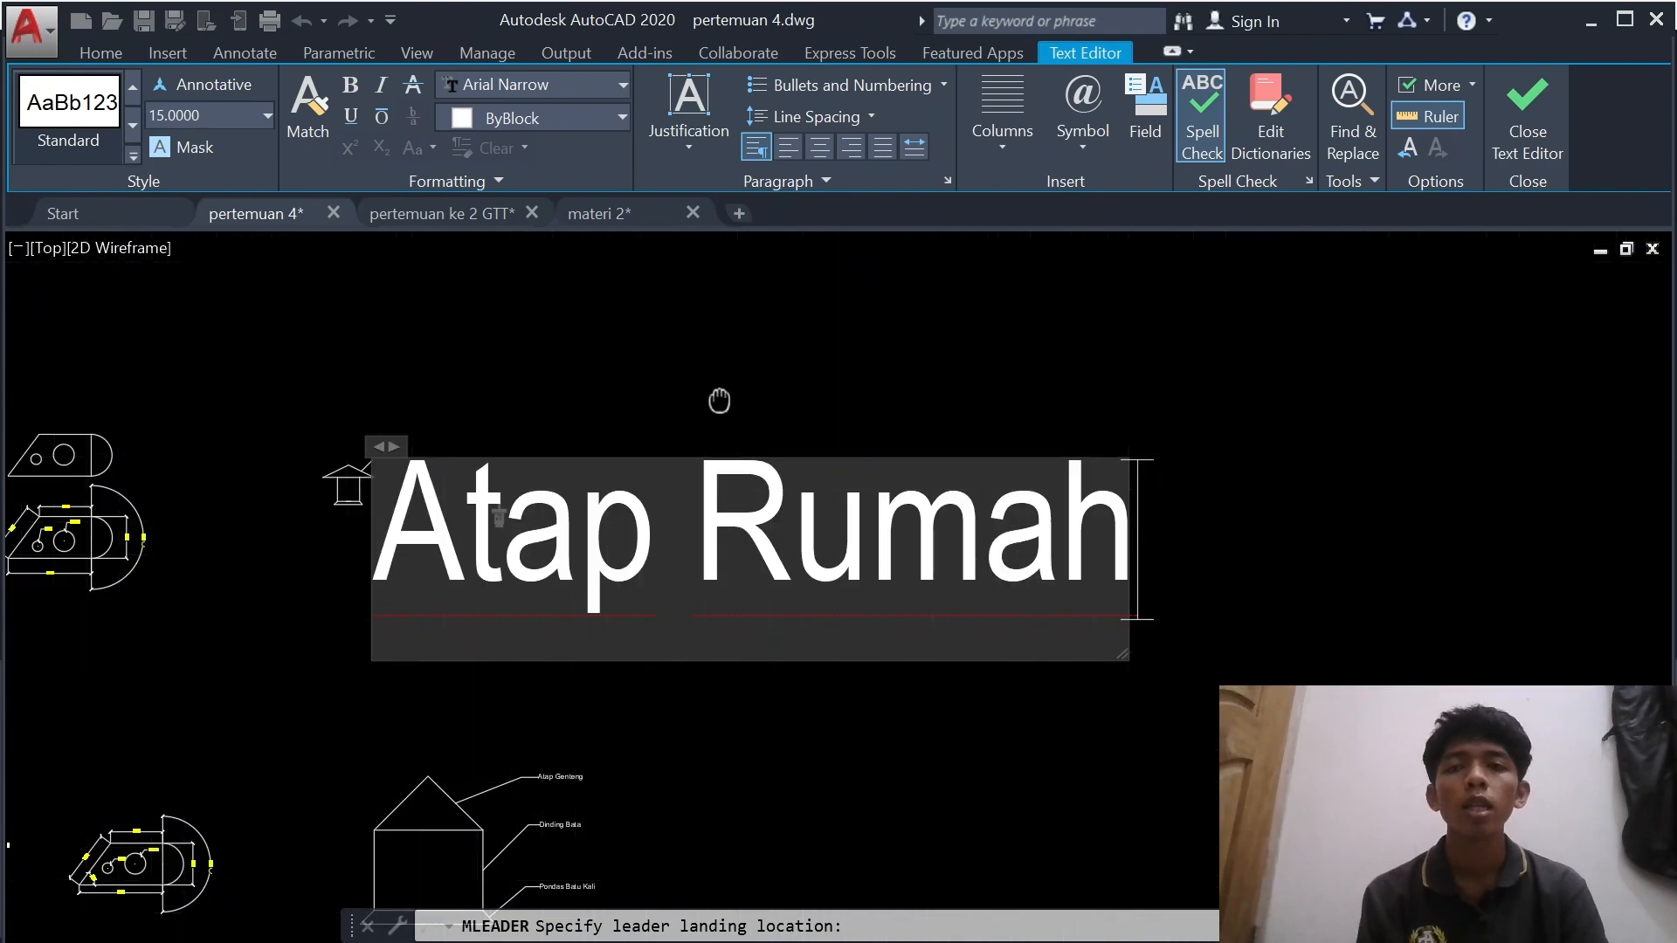
middle_drag(715, 385, 815, 420)
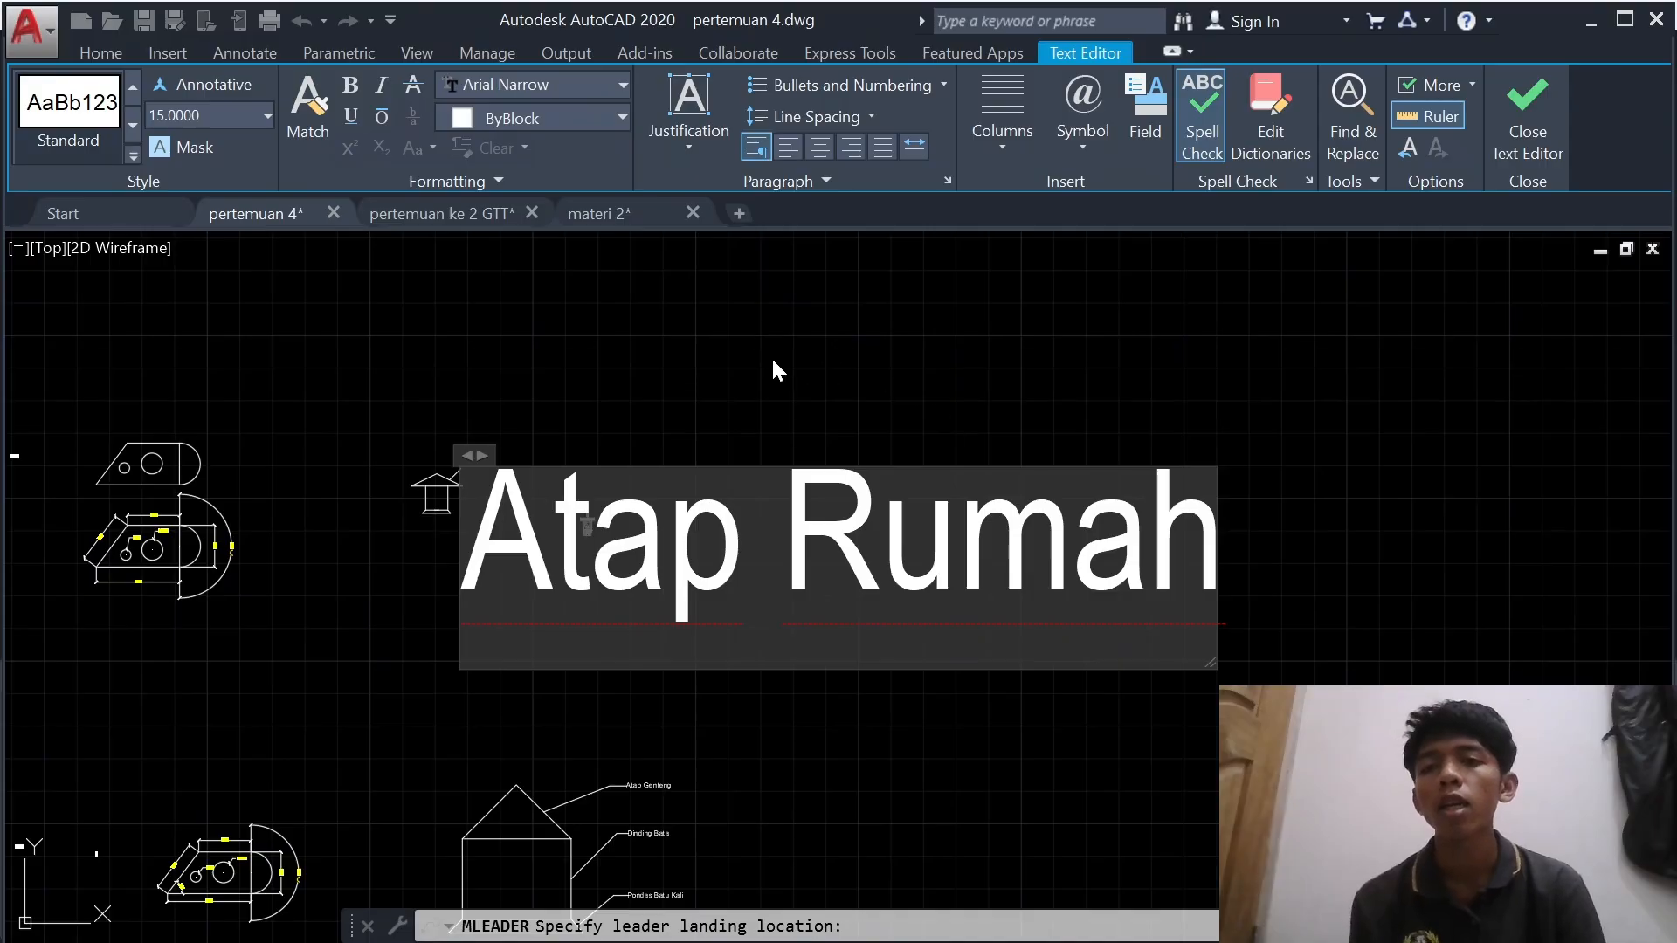
click(1515, 122)
scroll(524, 524, up, 3)
middle_drag(452, 430, 674, 554)
scroll(691, 528, up, 2)
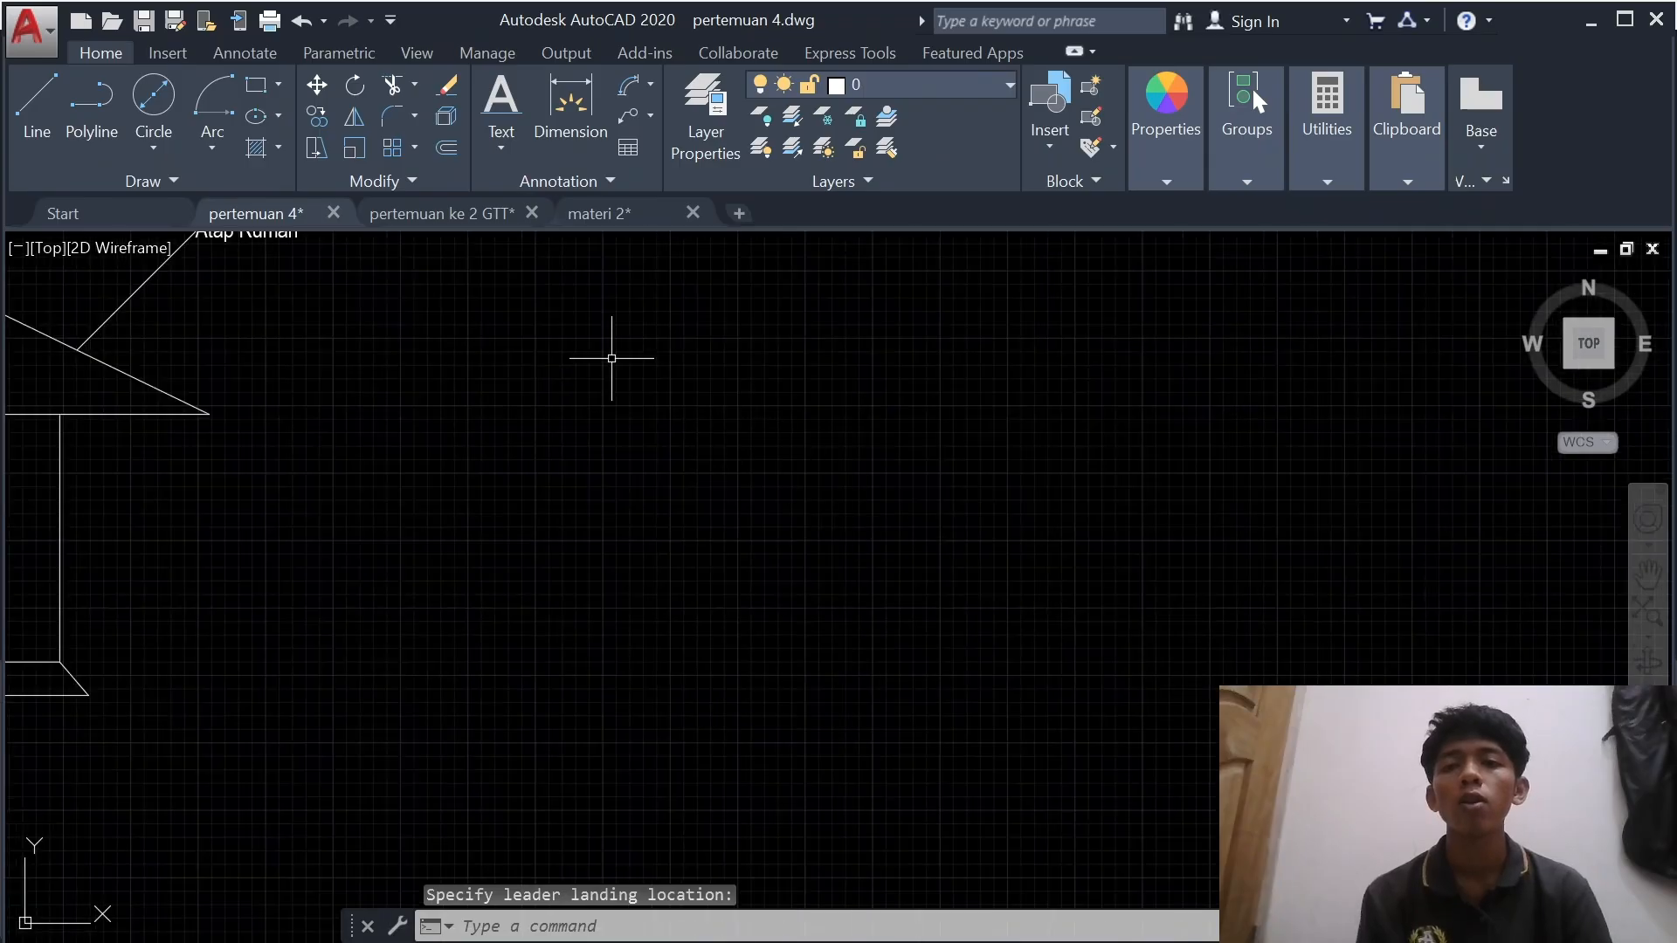
middle_drag(611, 359, 869, 671)
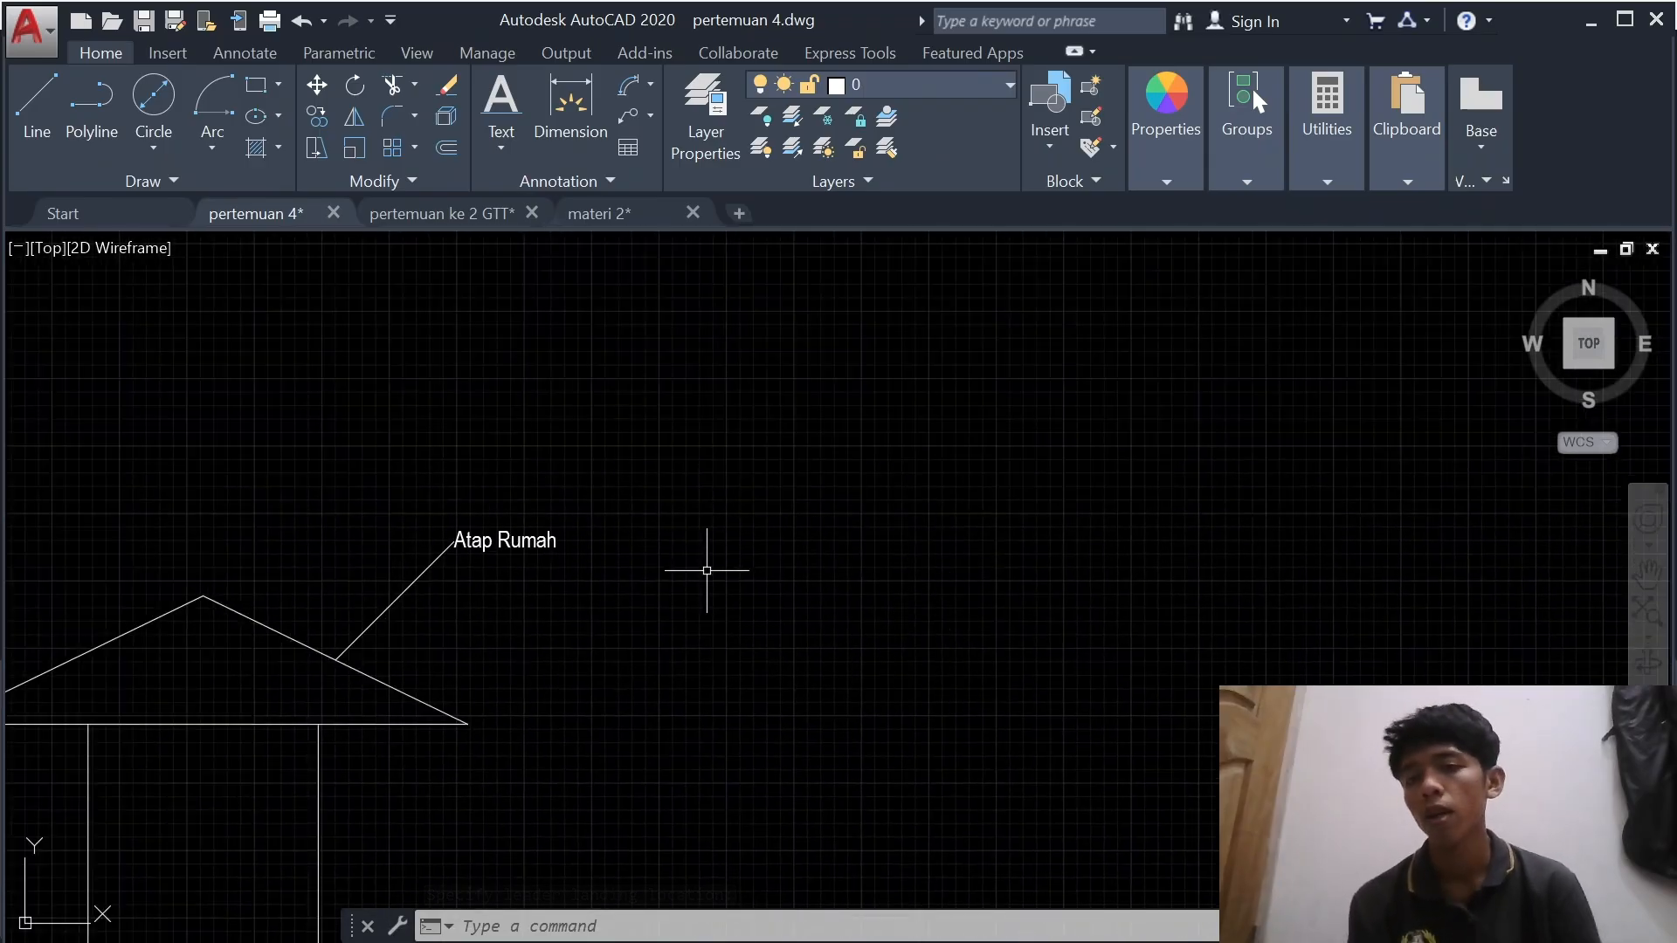
scroll(703, 489, down, 4)
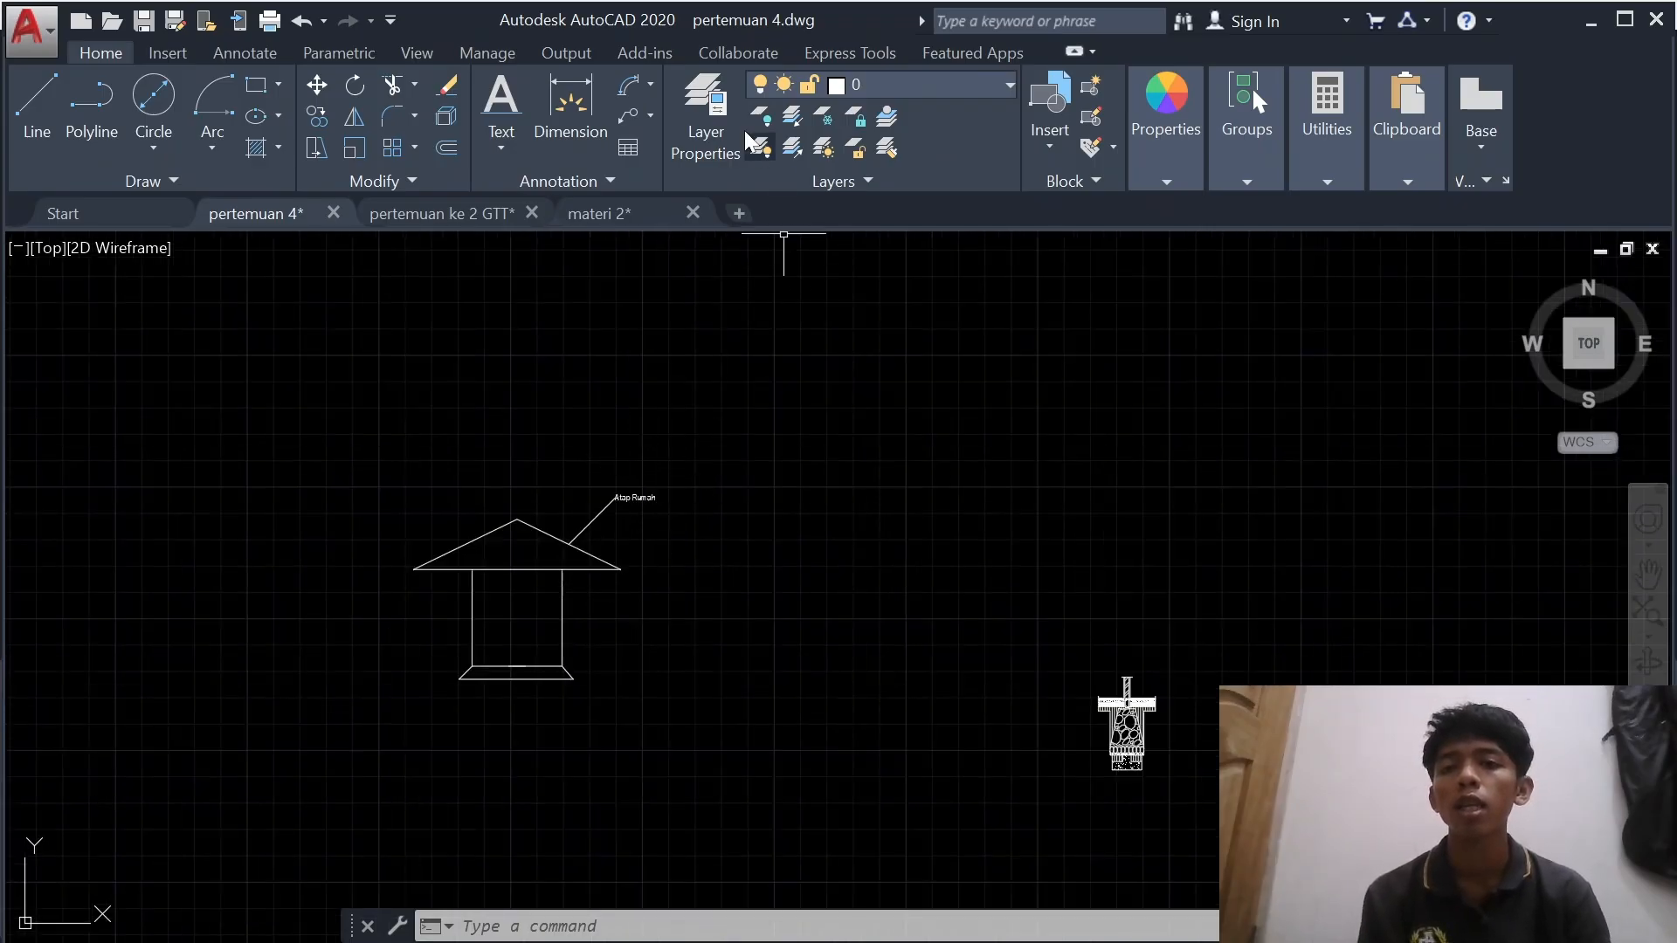
- Try to label the right wall with a multileader reading "Dinding Bata"
click(631, 116)
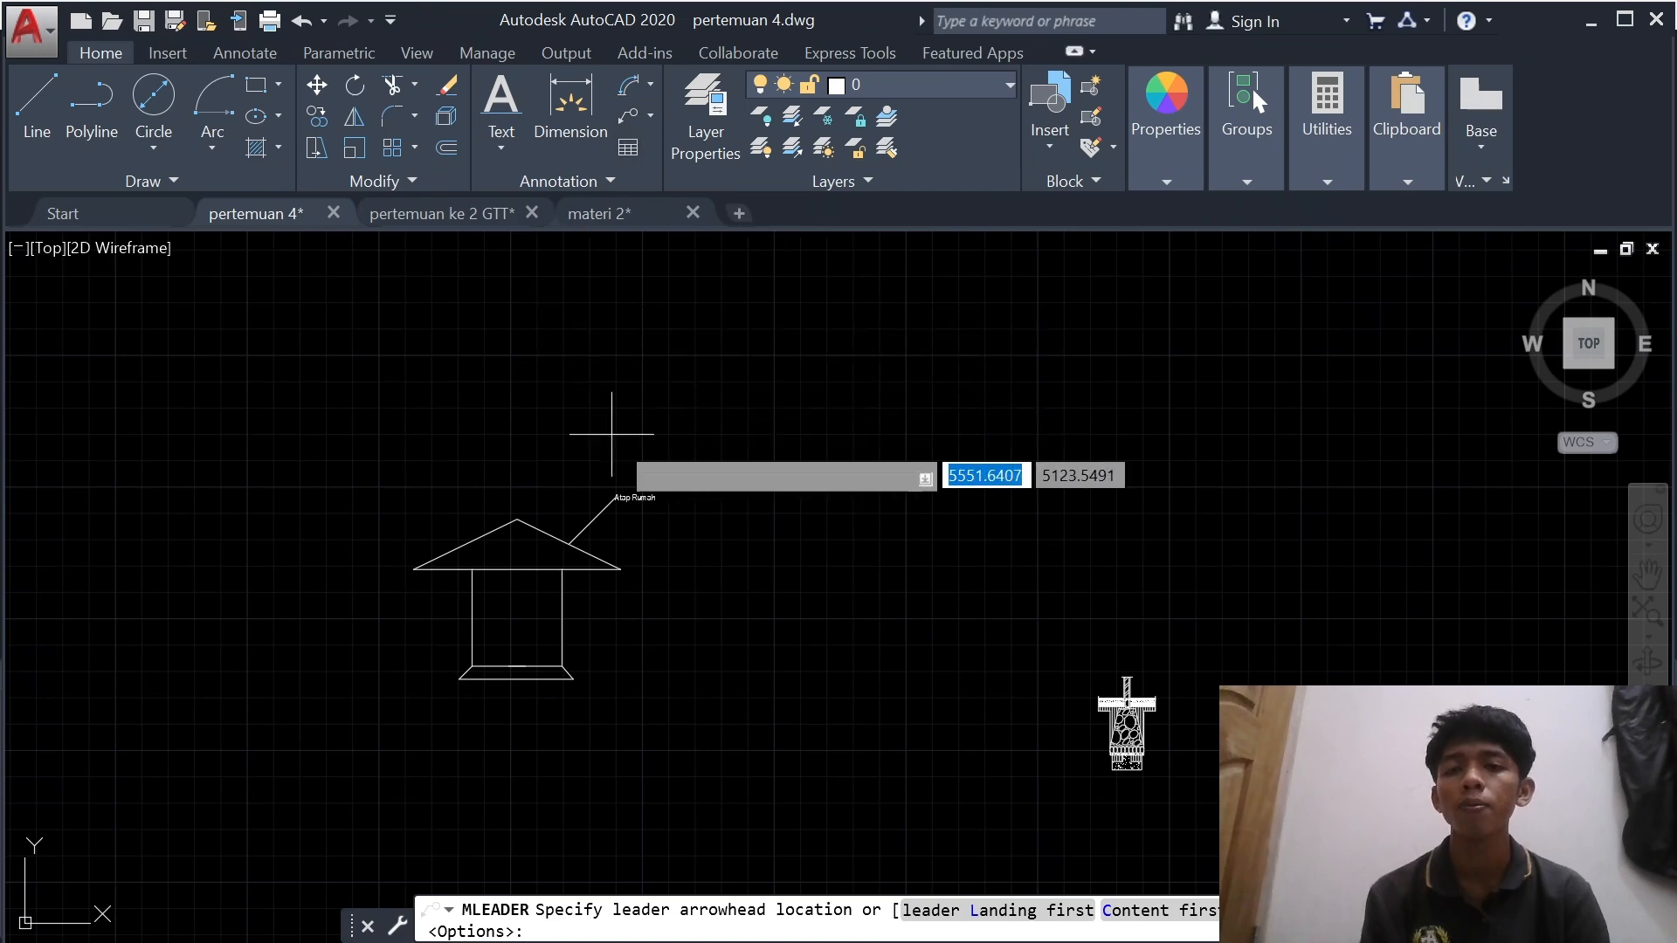
scroll(565, 650, up, 2)
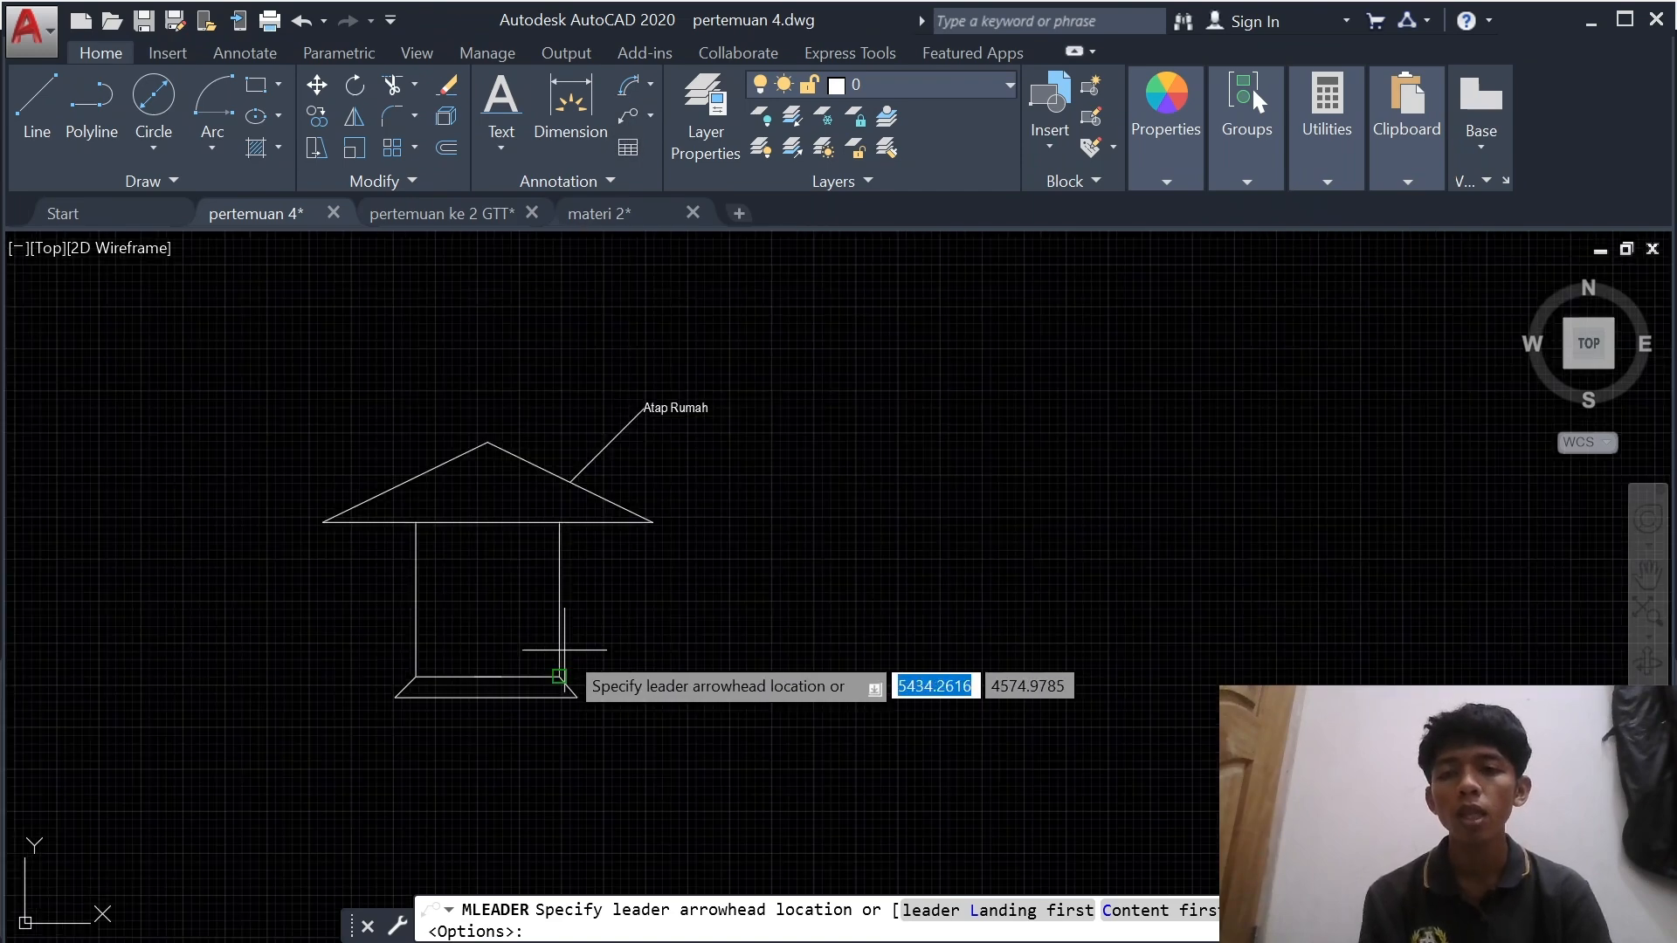
click(559, 600)
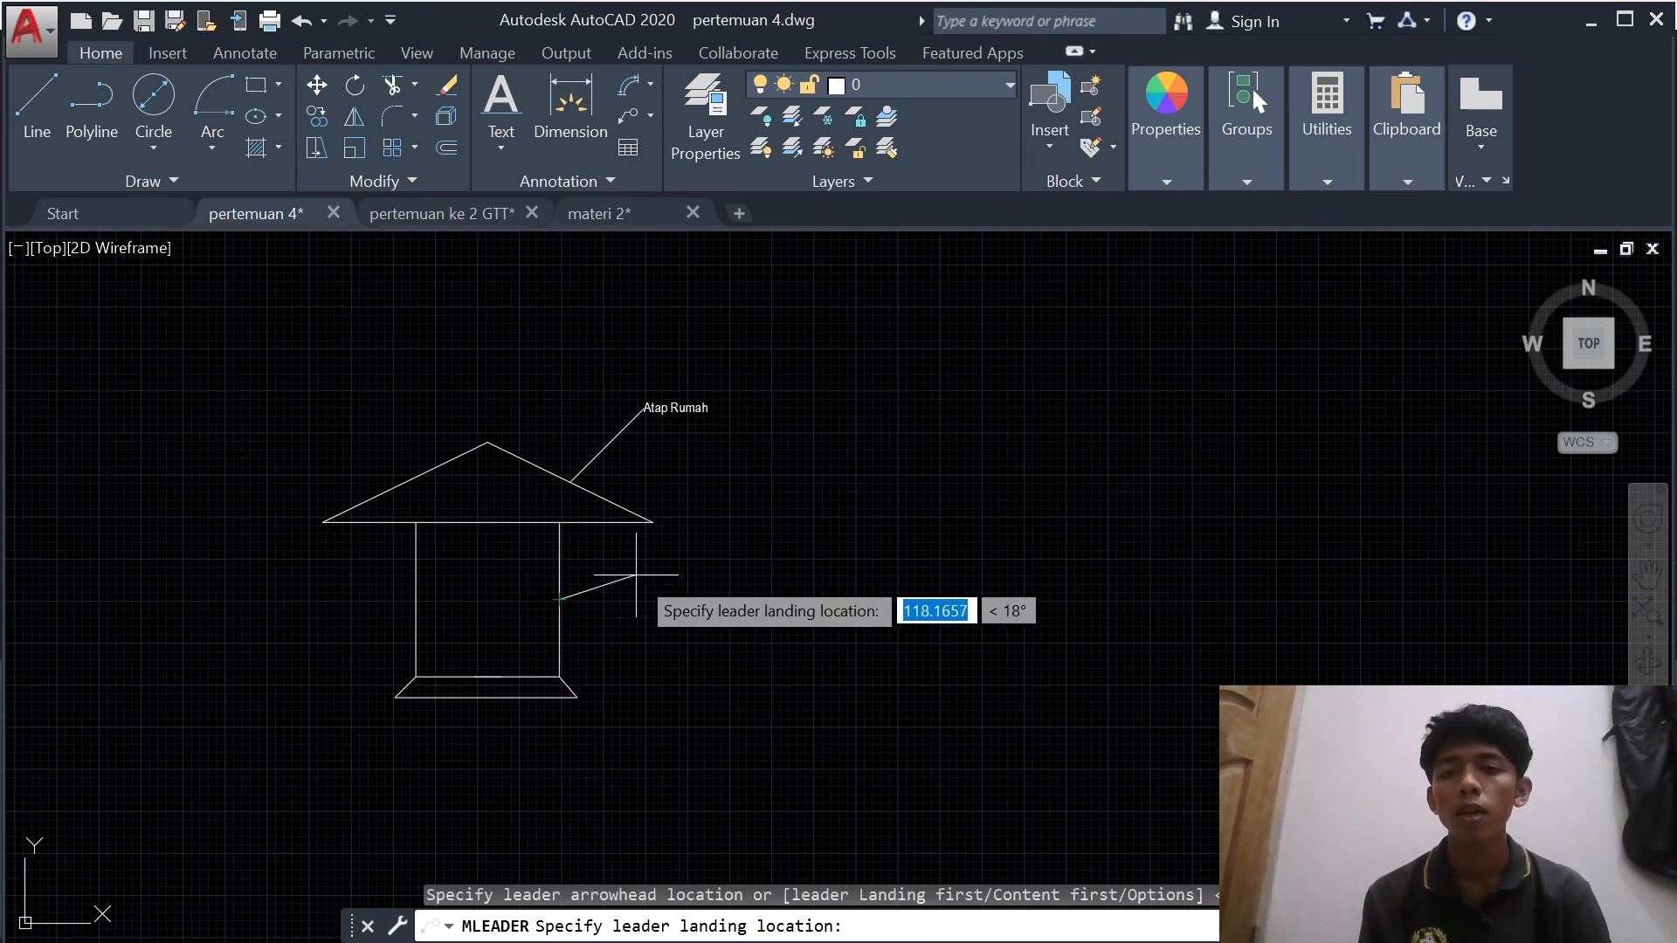
click(725, 549)
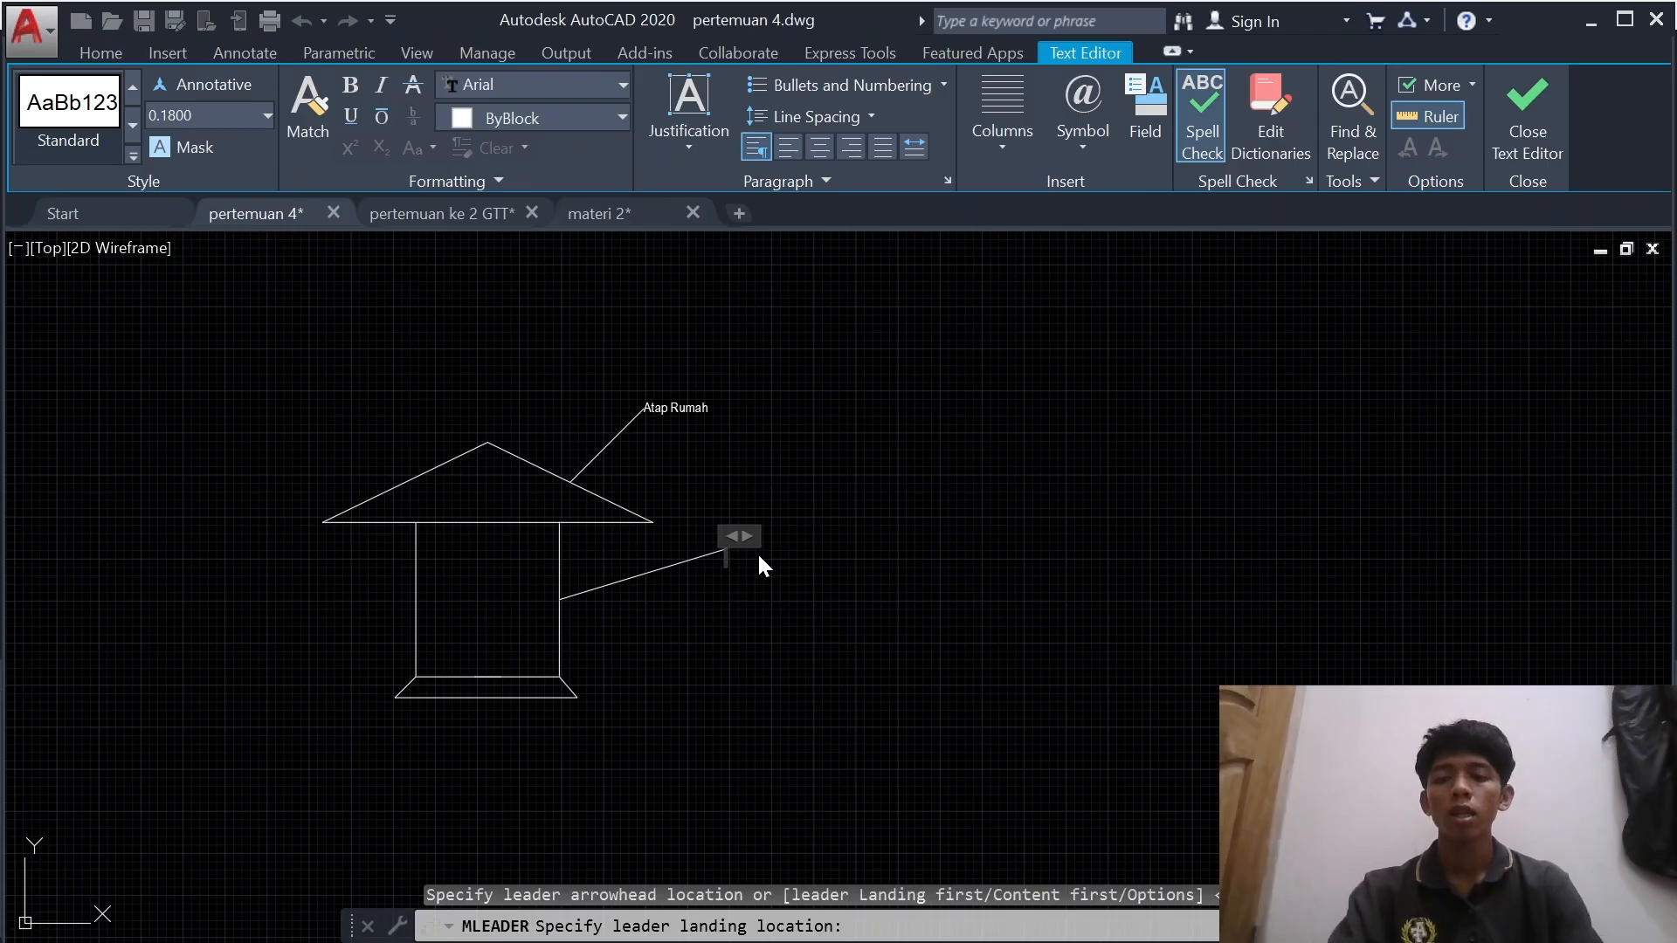
text(Din)
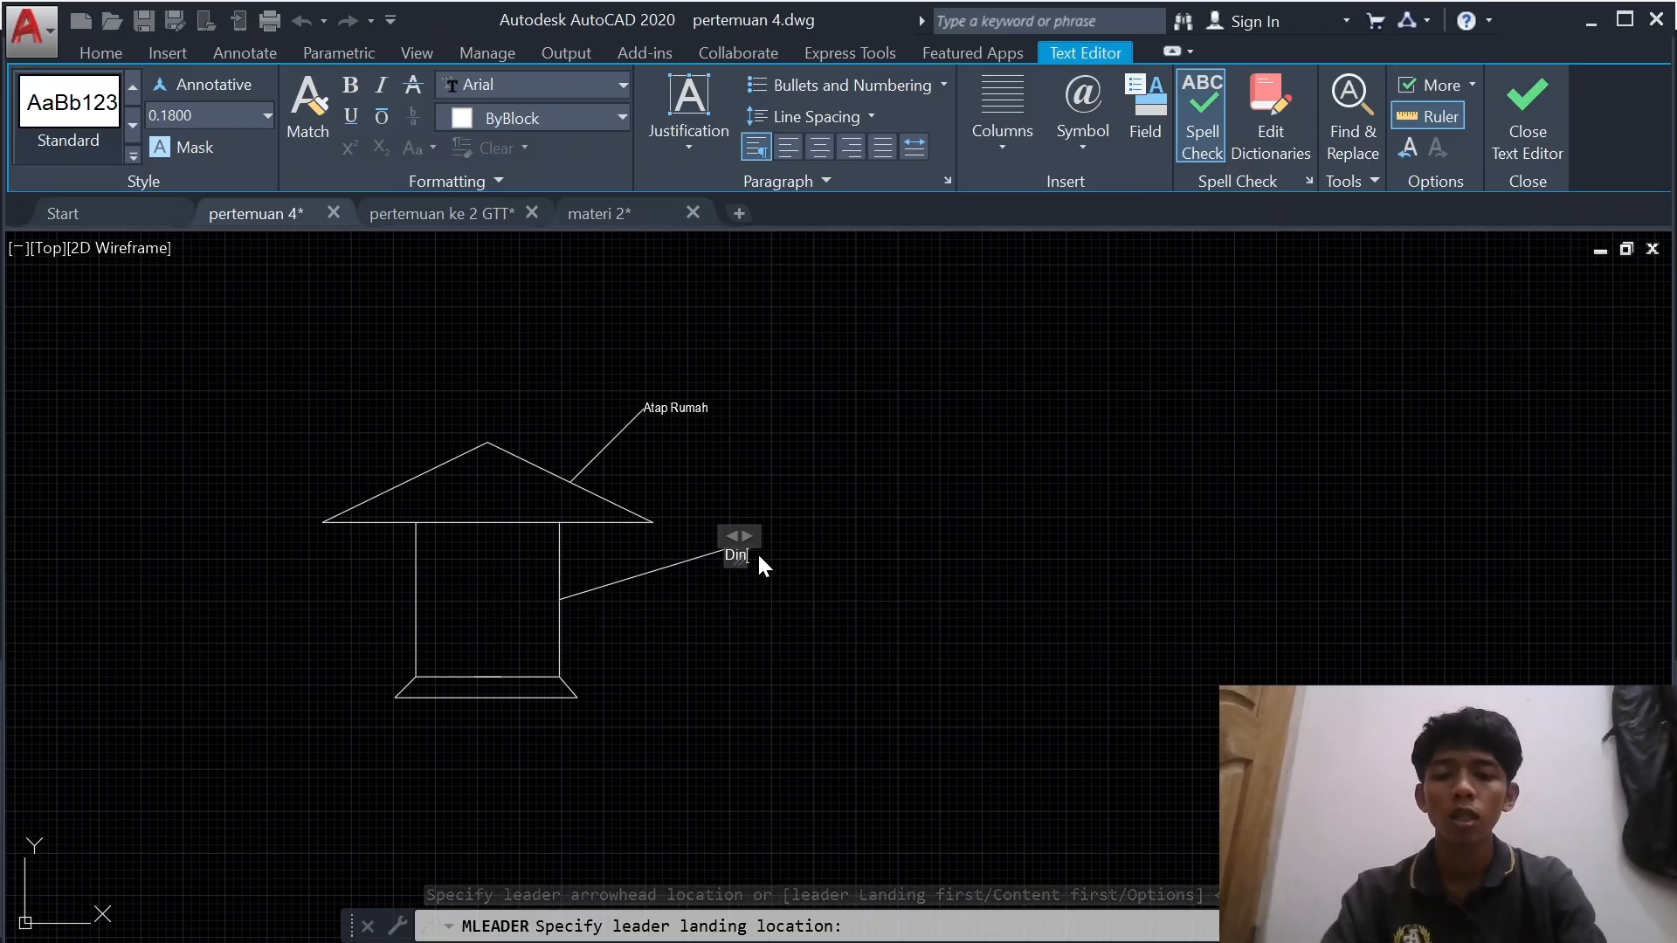
text(dinga)
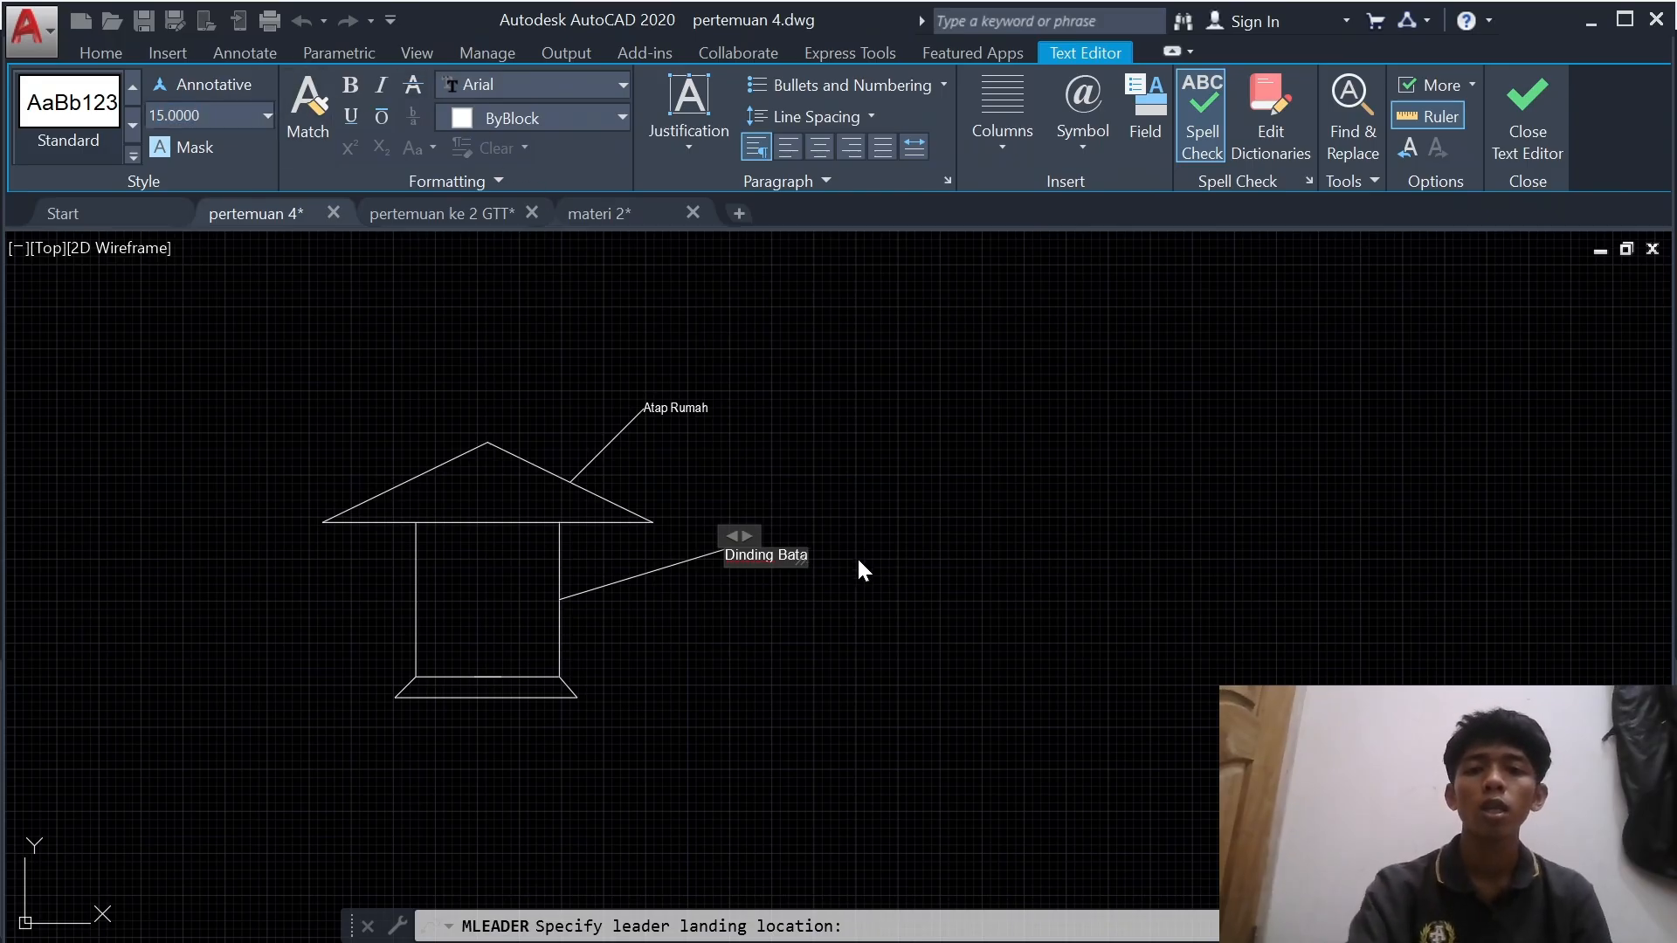
key(Escape)
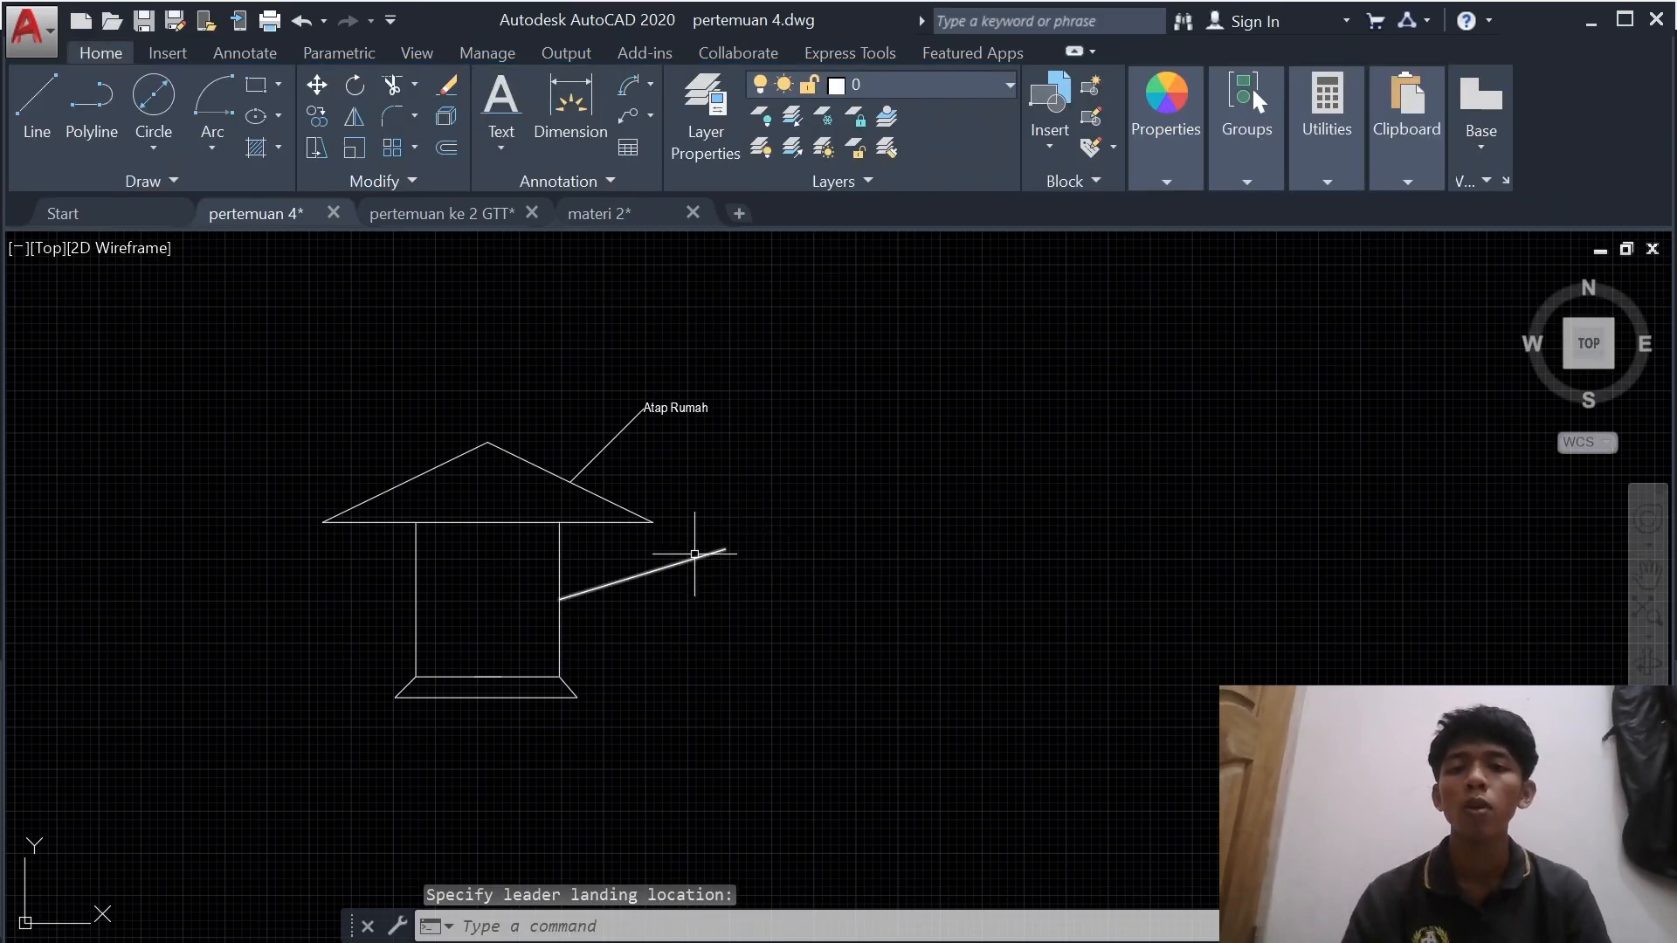
- Delete the multileader attached to the right wall
click(693, 556)
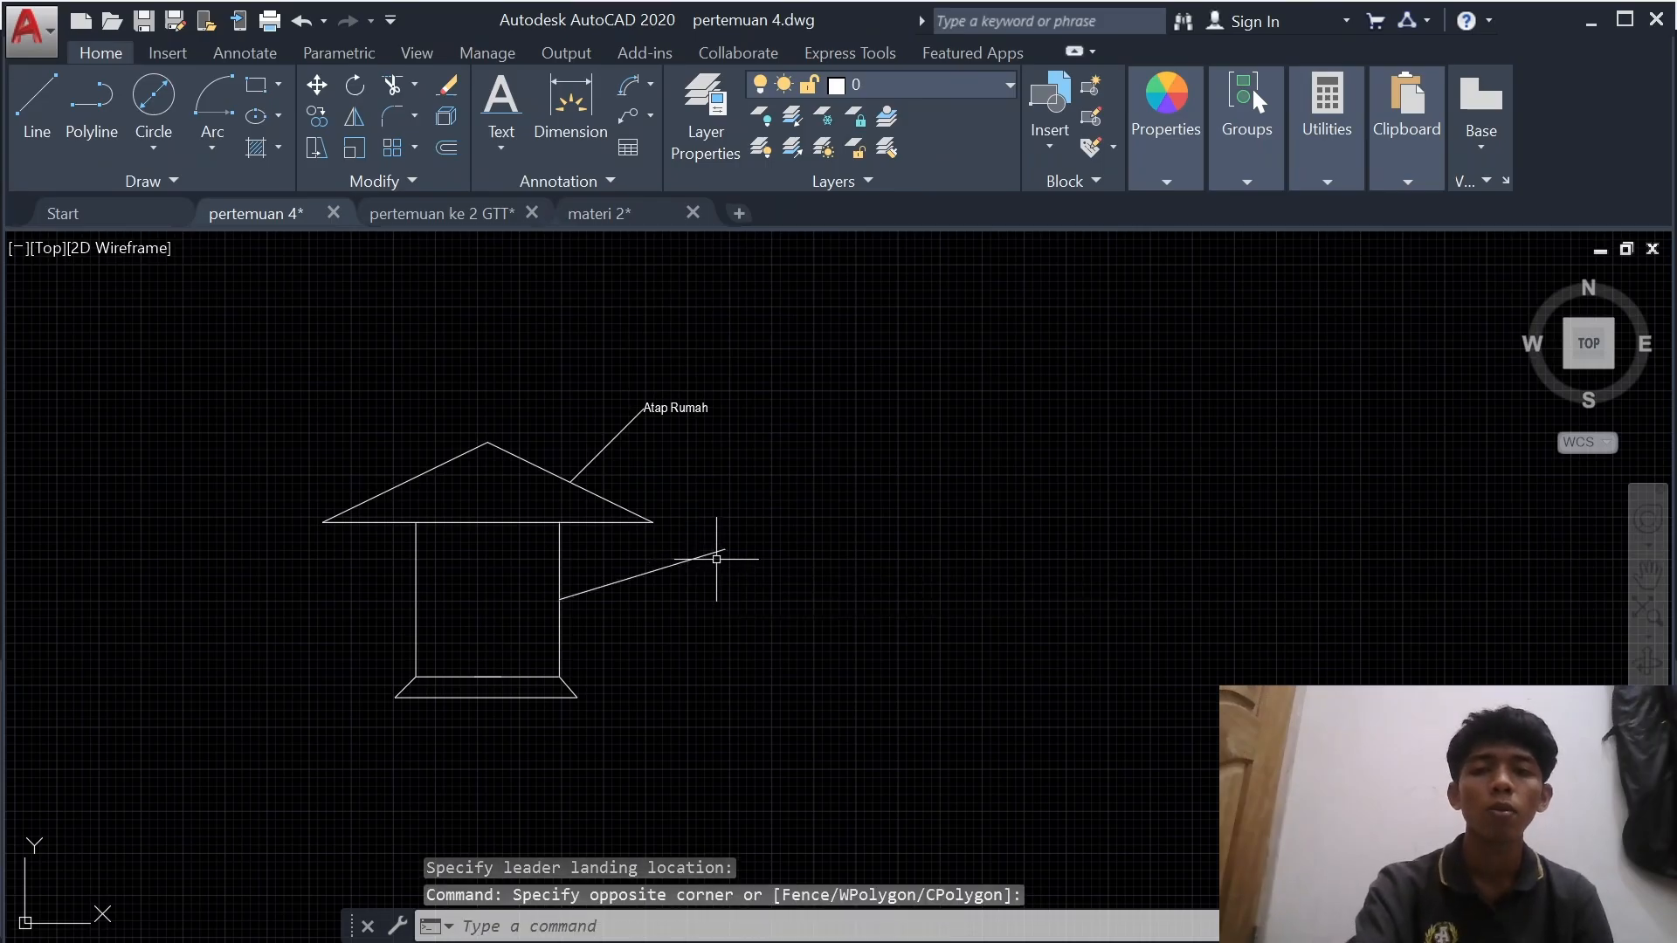
click(716, 559)
key(Delete)
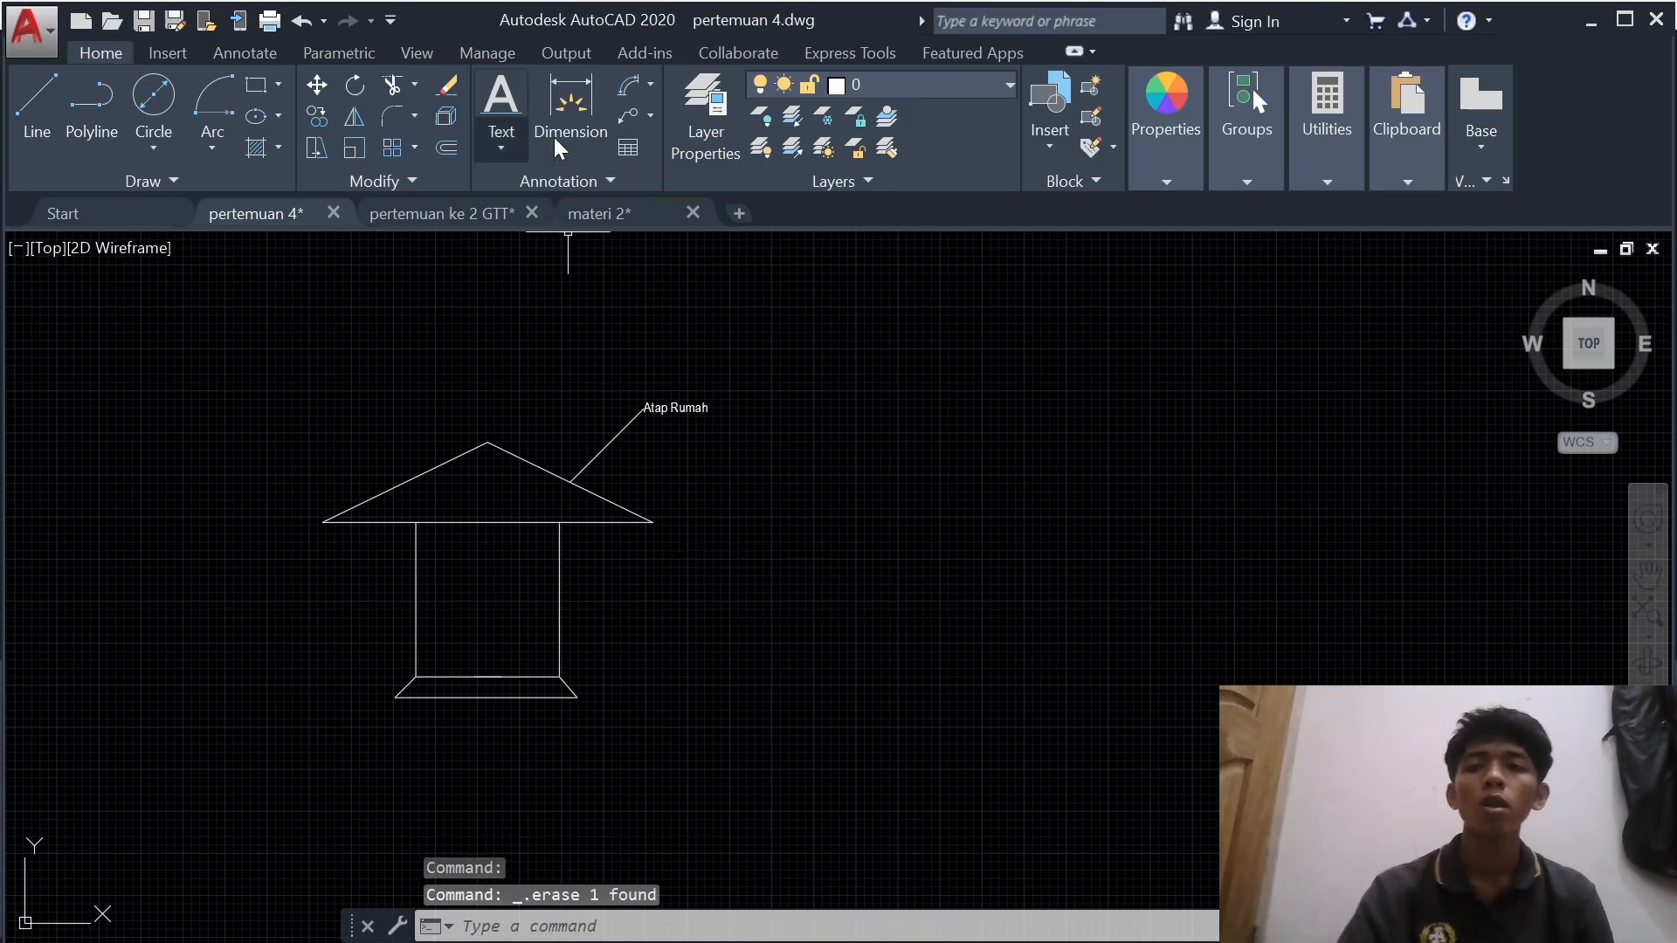
- Place a multileader with its arrowhead at the middle of the right wall and its landing to the right of the house
click(630, 115)
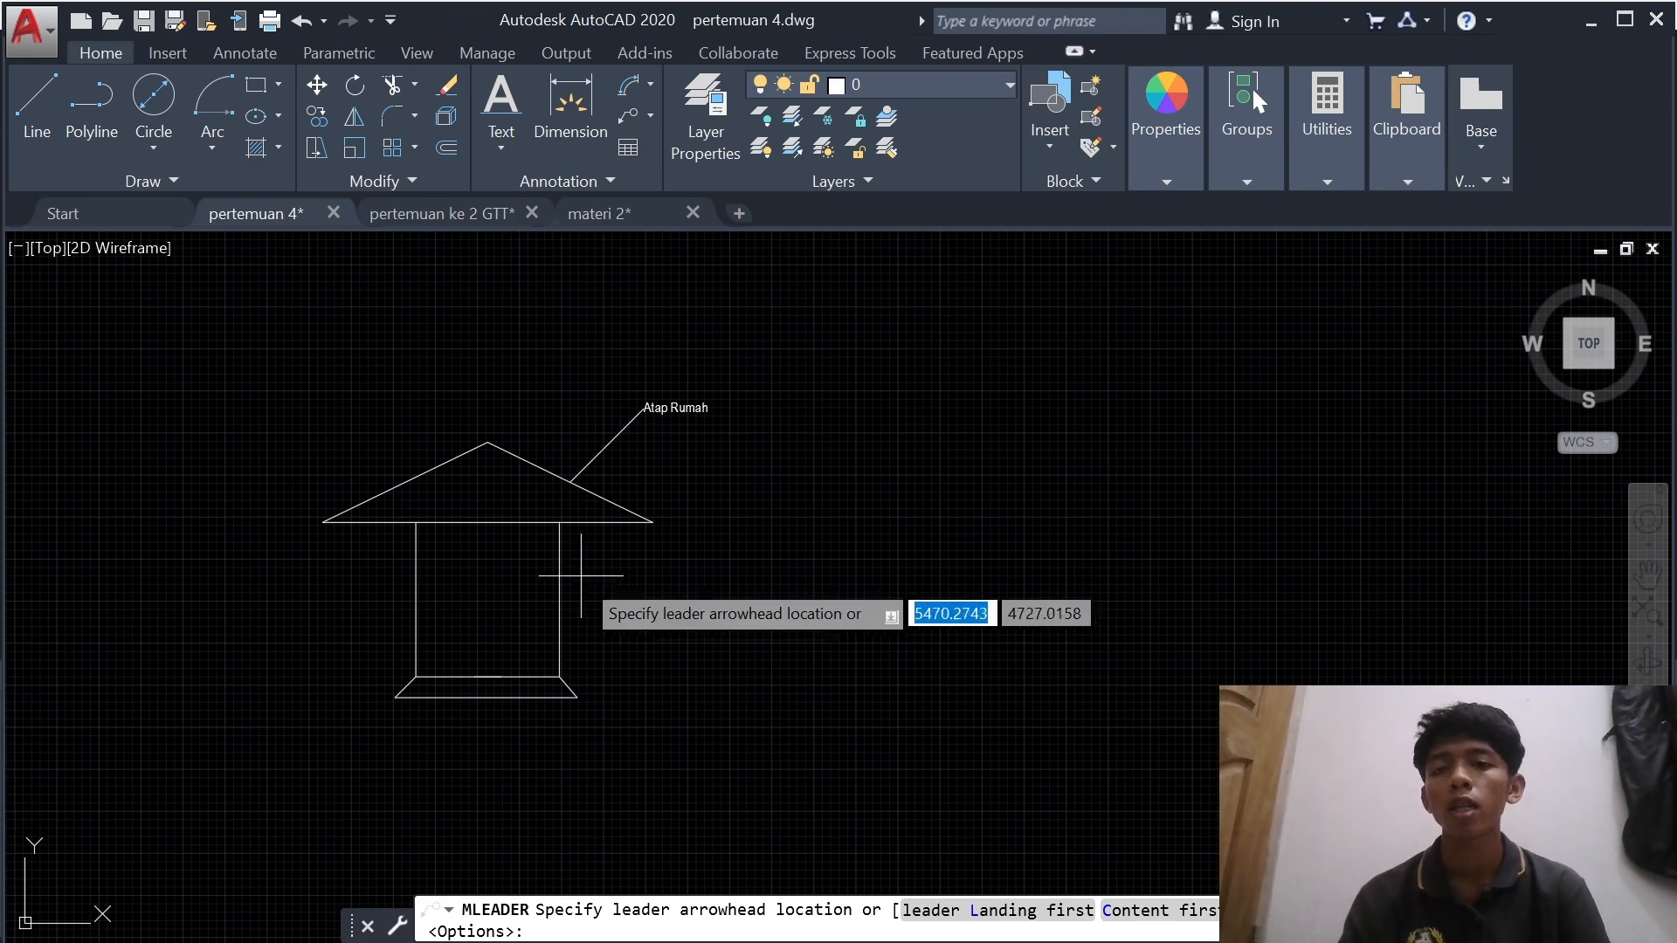
click(560, 599)
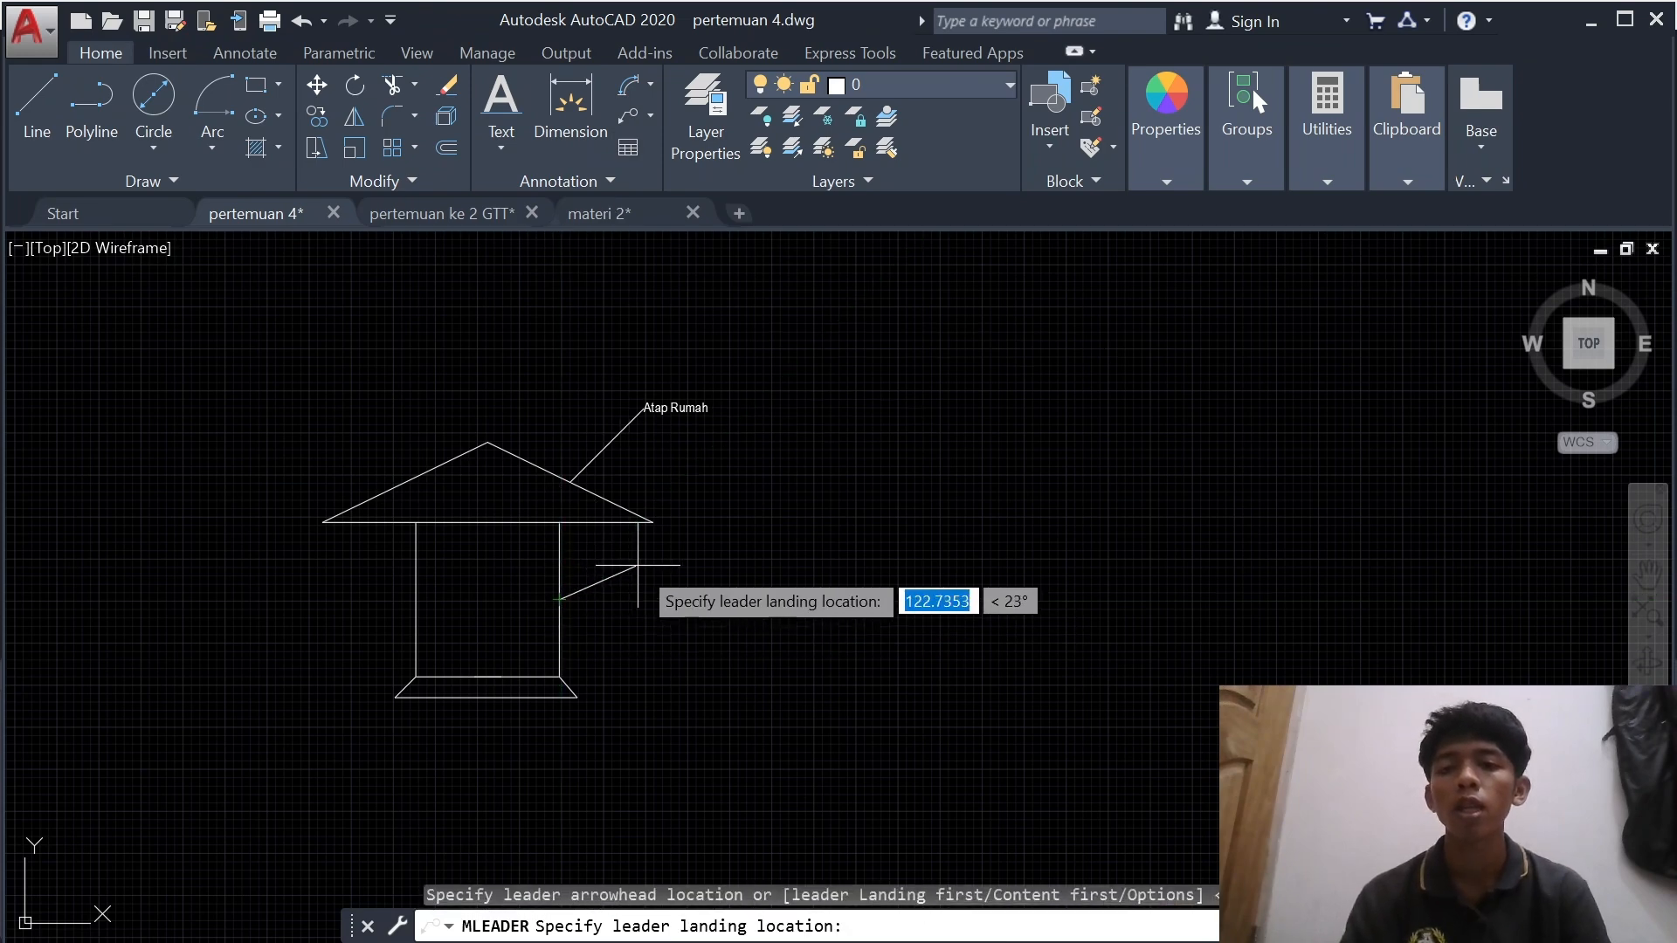
click(715, 566)
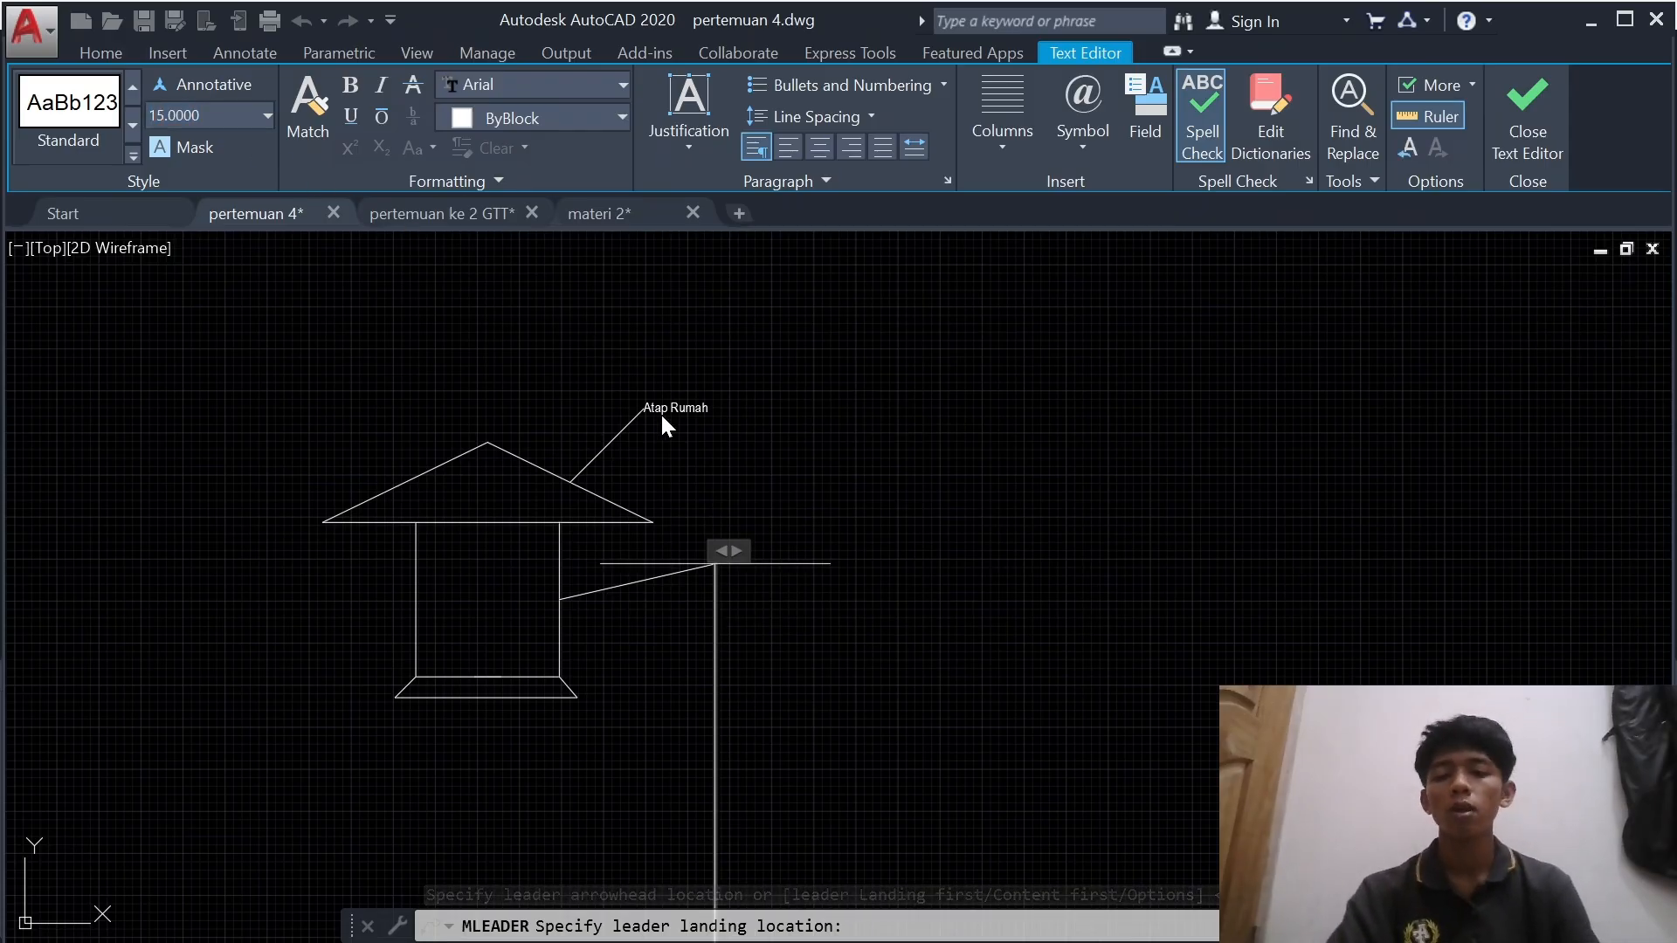
- Enter the label "Dinding Bata" on the wall leader, choose the Arial Narrow font and finish the text
text(Di)
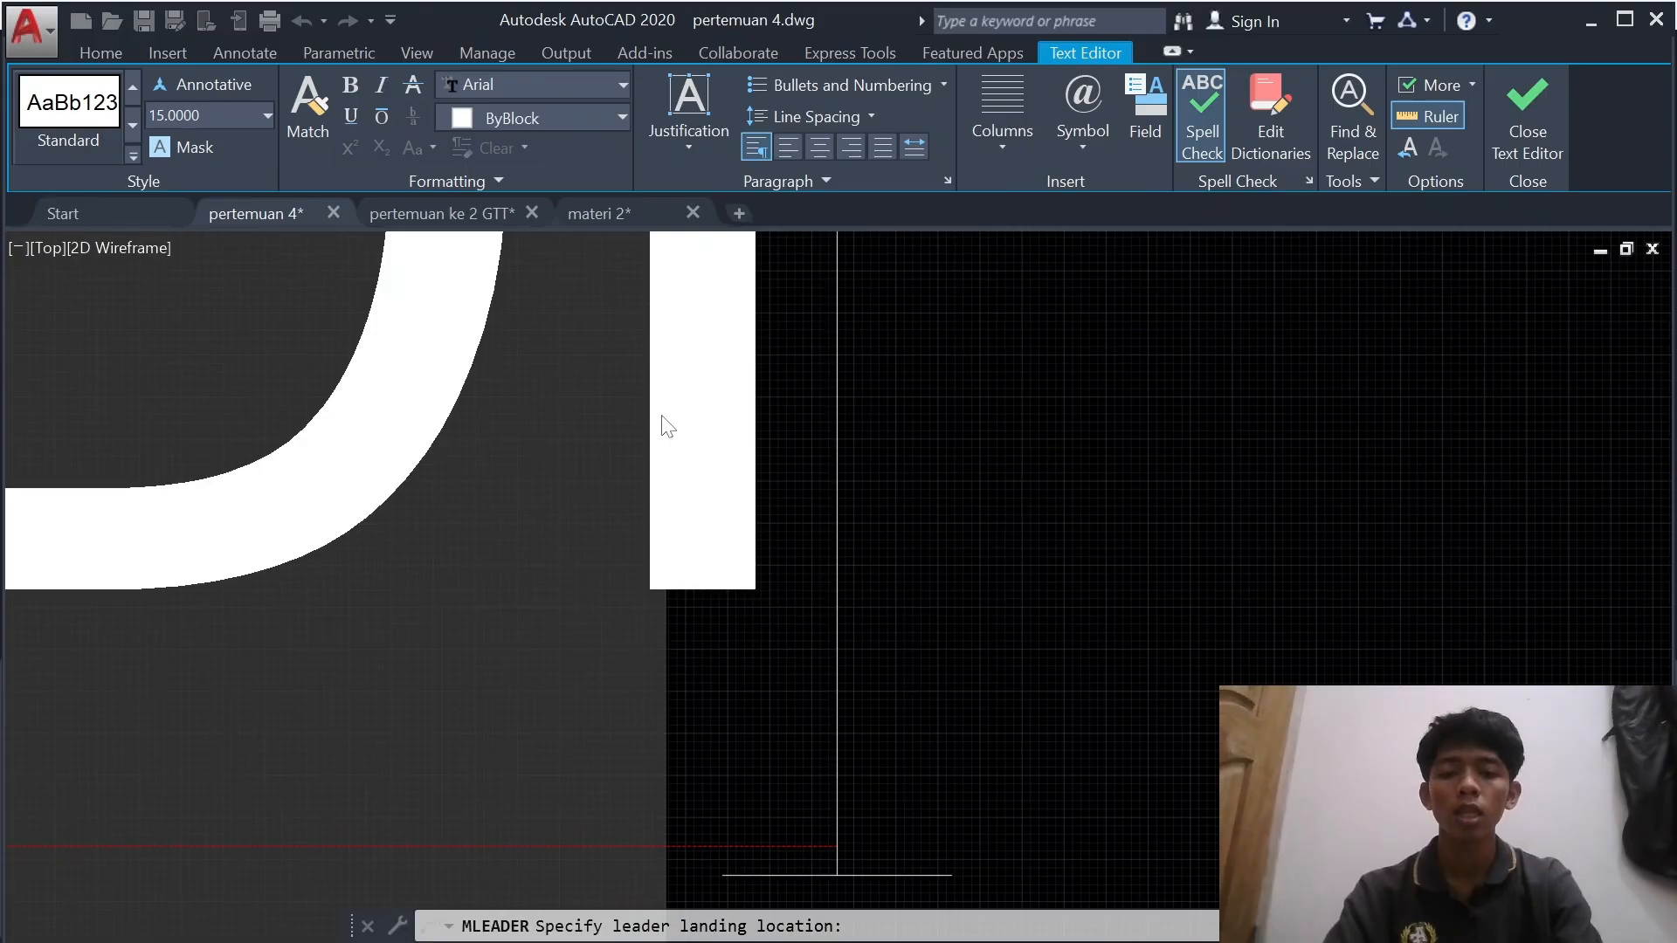
text(nding)
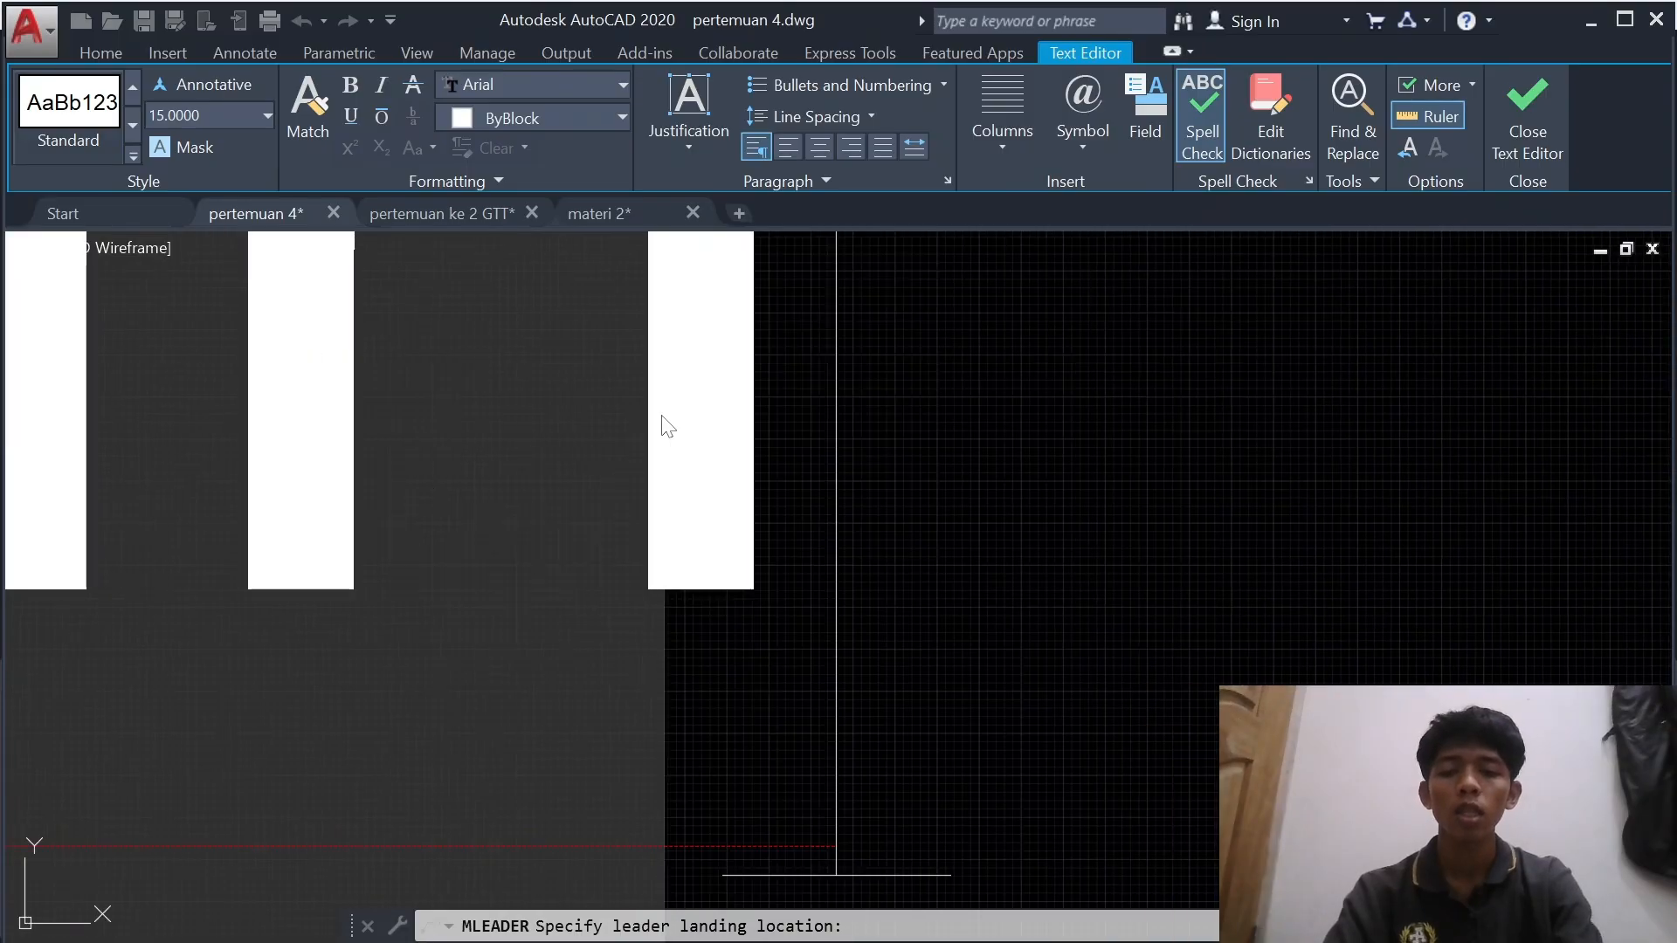
scroll(669, 426, down, 3)
scroll(736, 429, down, 2)
middle_drag(757, 425, 681, 504)
text(Bata)
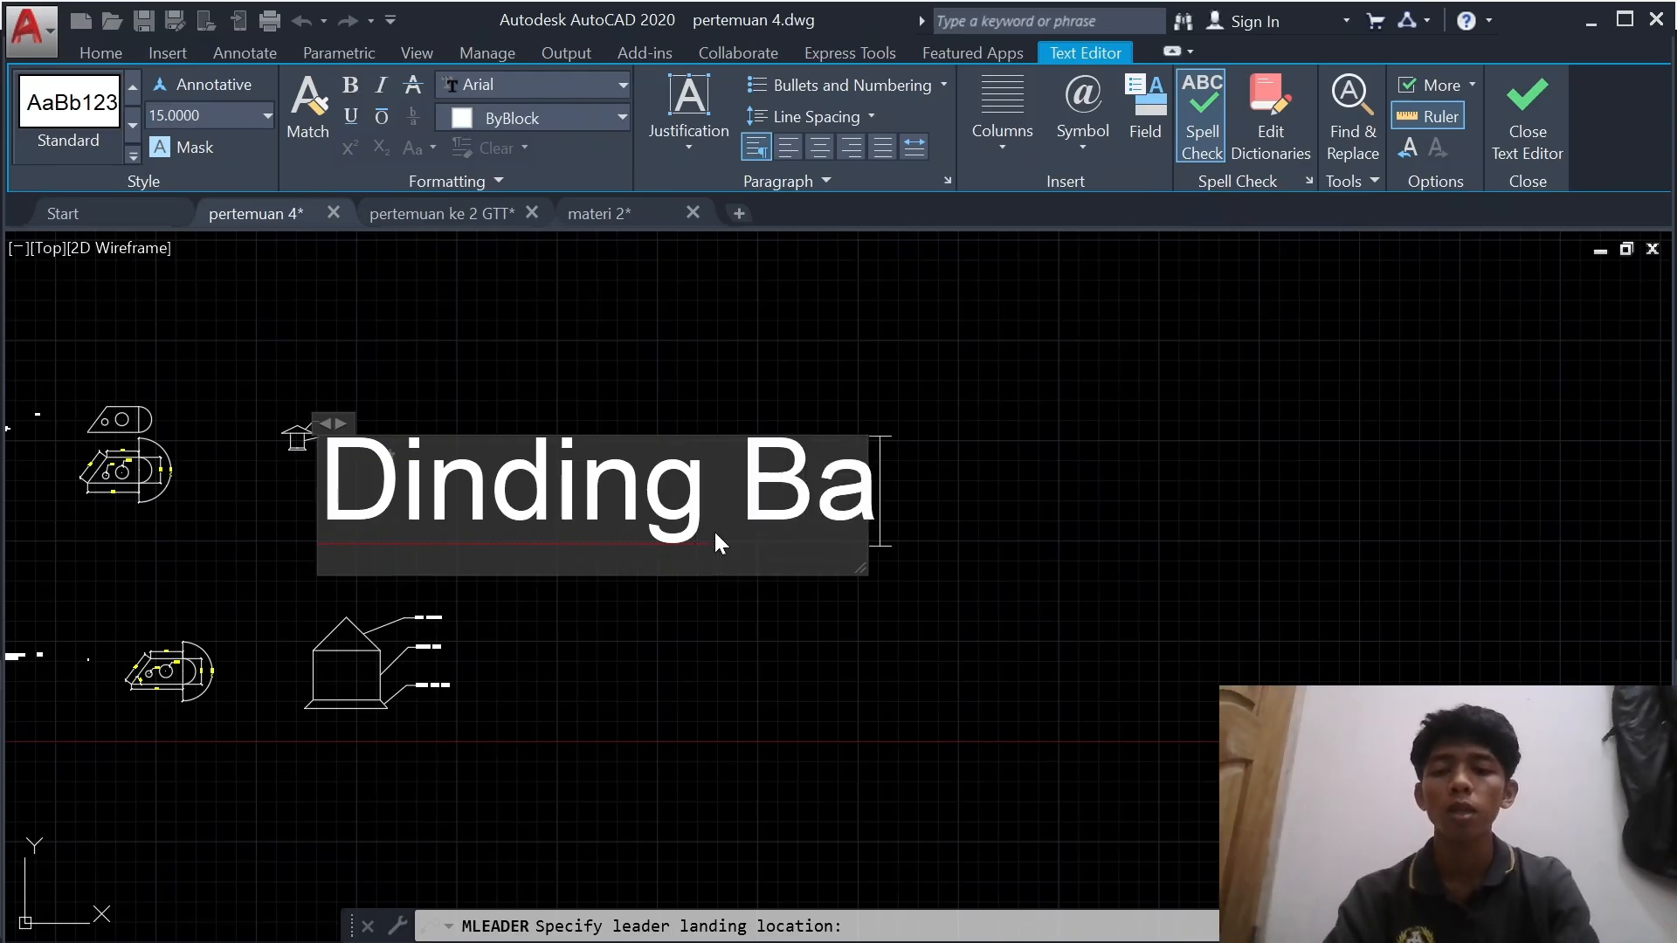
click(617, 81)
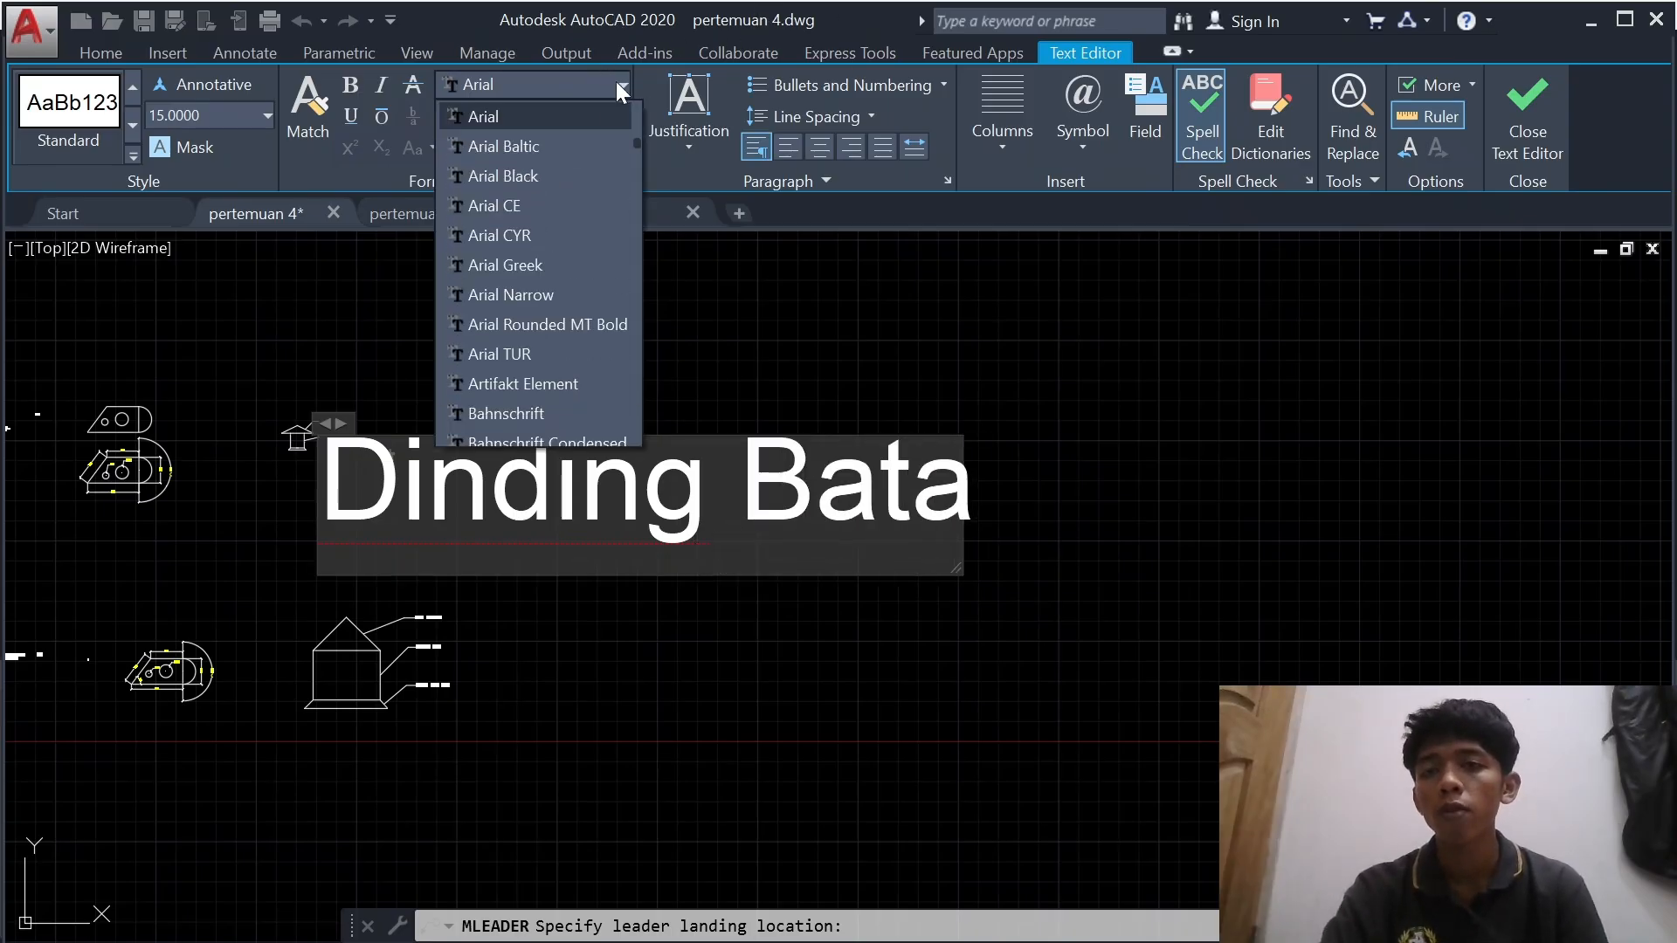
click(583, 295)
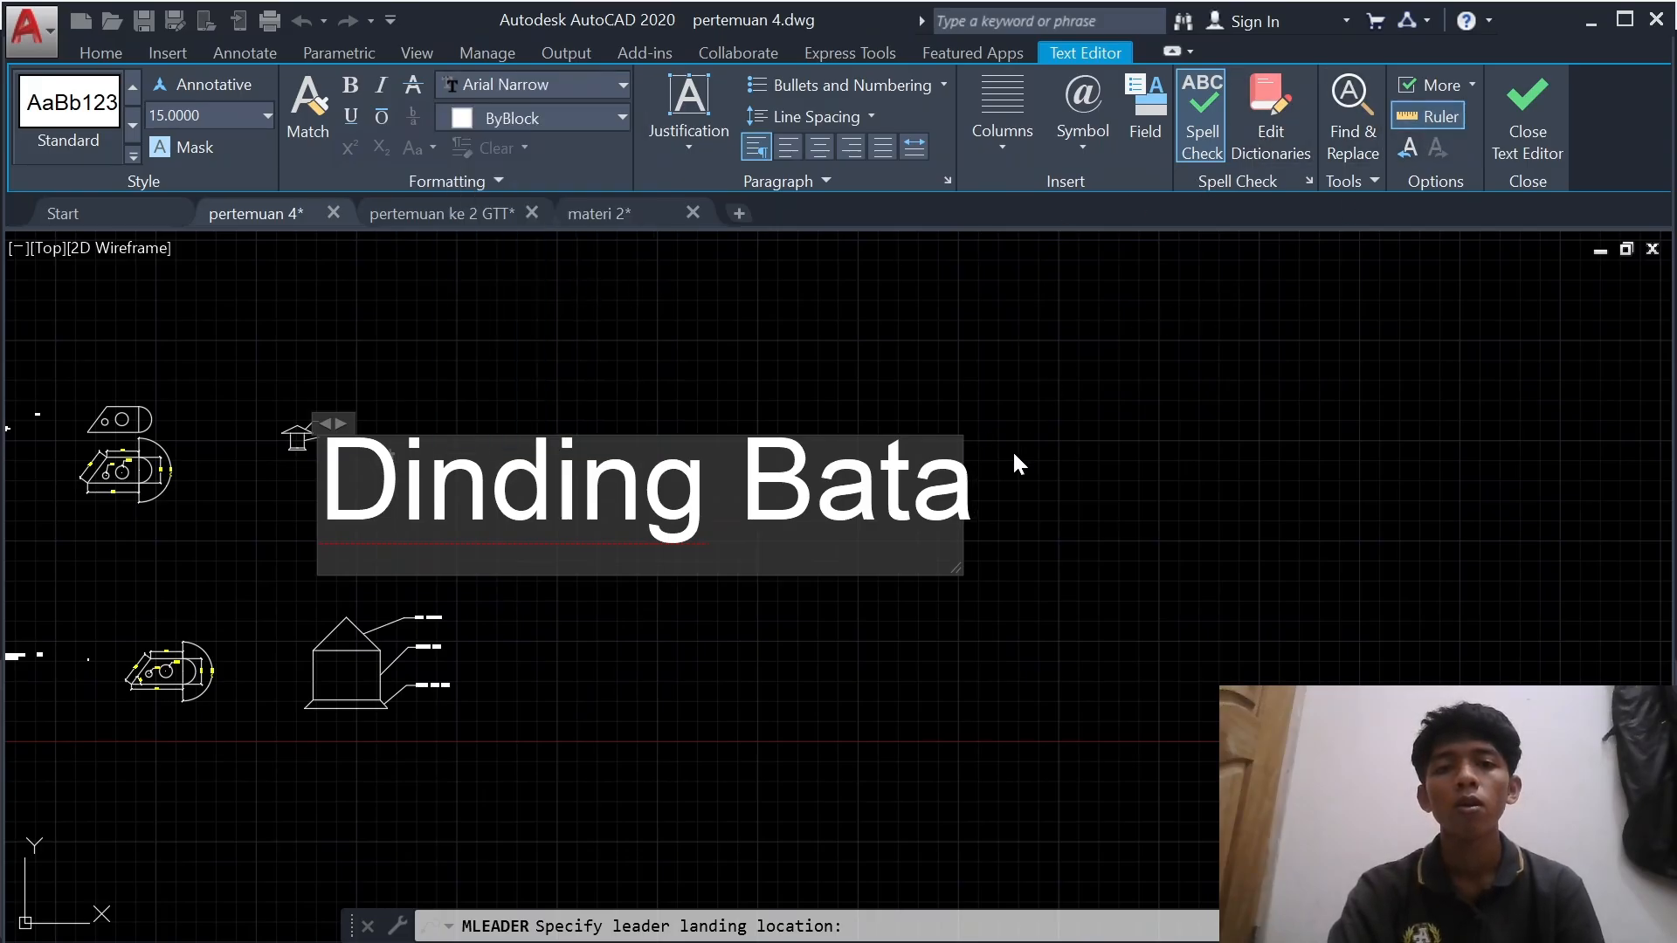
click(1537, 131)
scroll(481, 398, up, 3)
middle_drag(262, 408, 1183, 374)
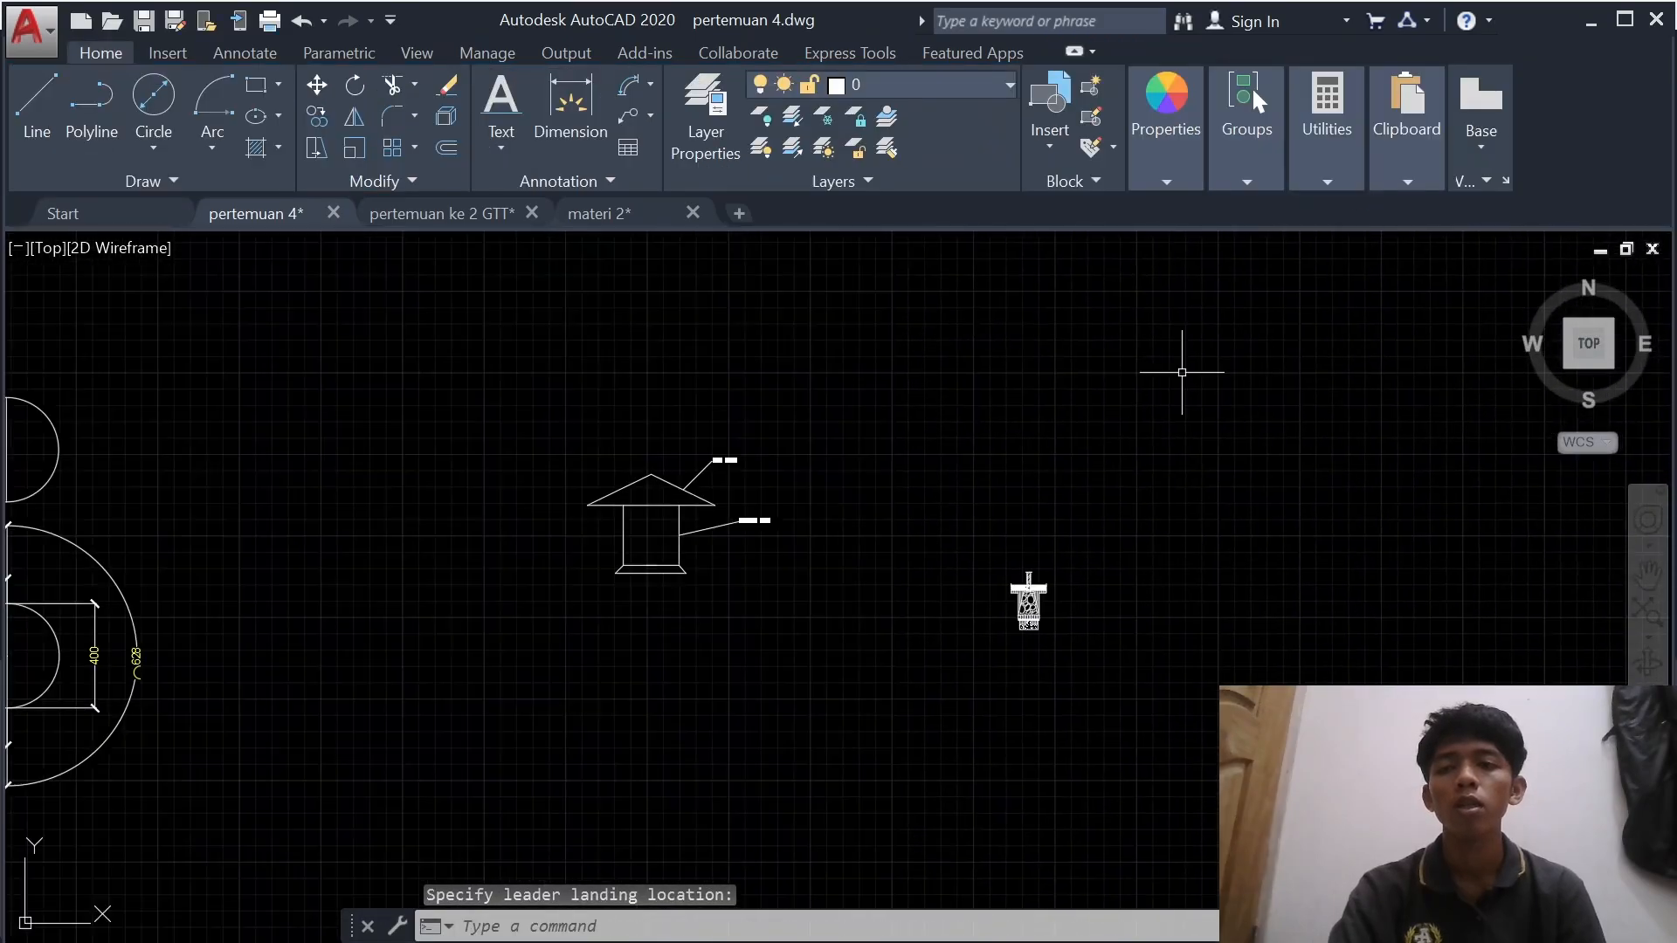
scroll(375, 496, up, 2)
middle_drag(1096, 466, 674, 479)
scroll(975, 466, up, 1)
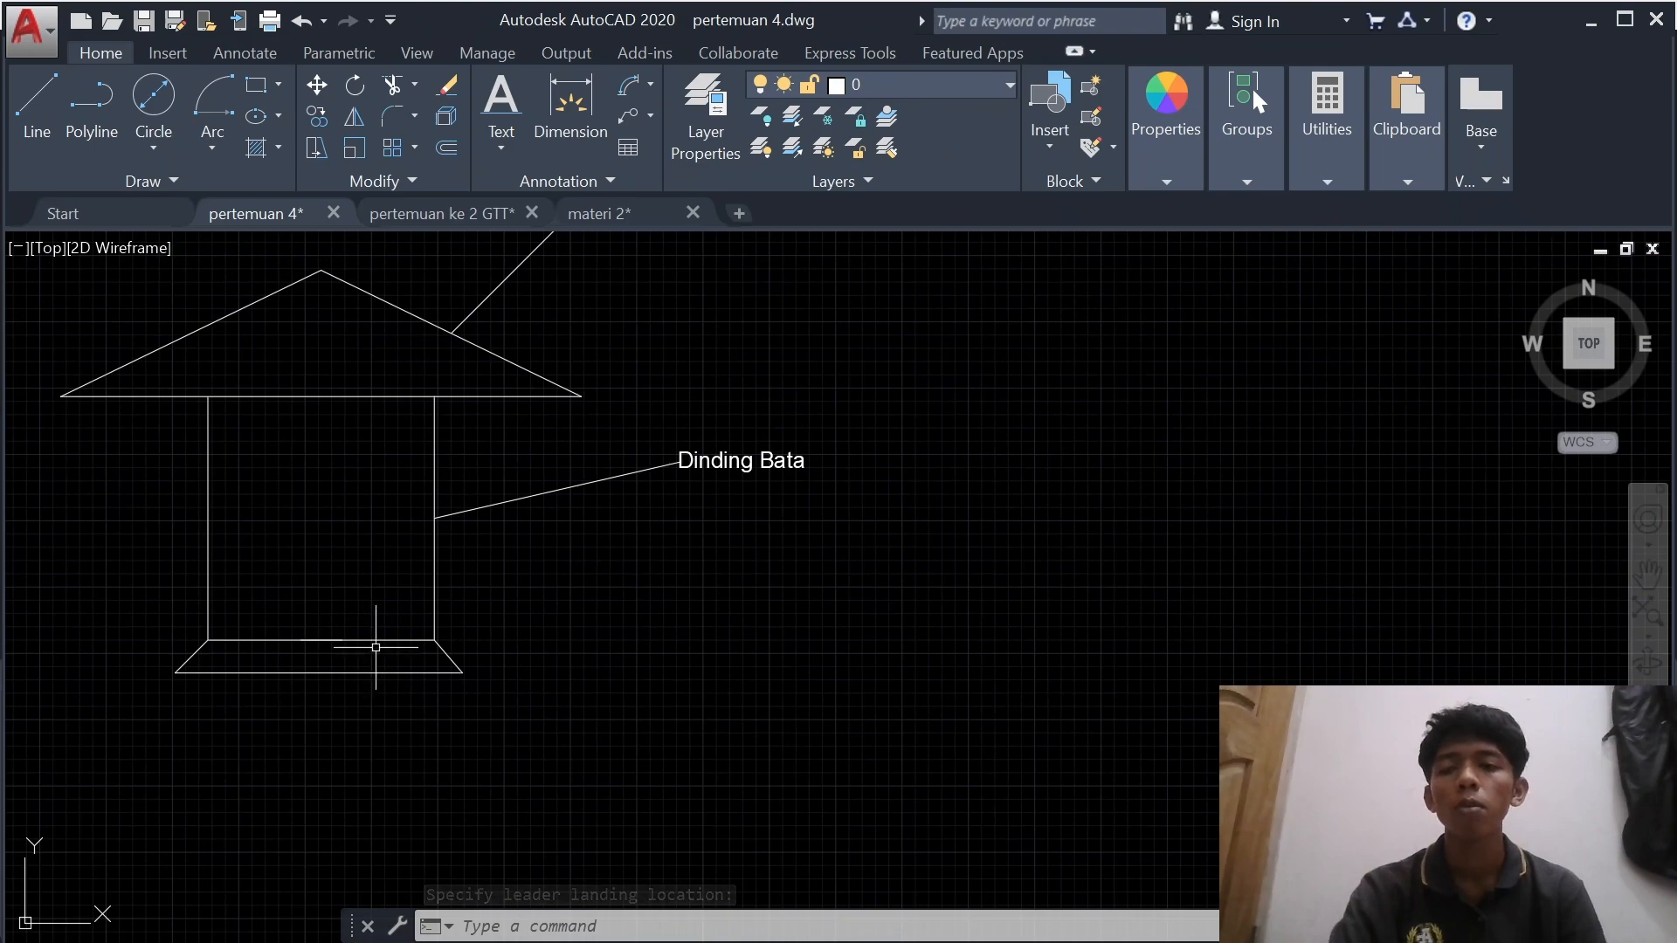
scroll(554, 245, down, 4)
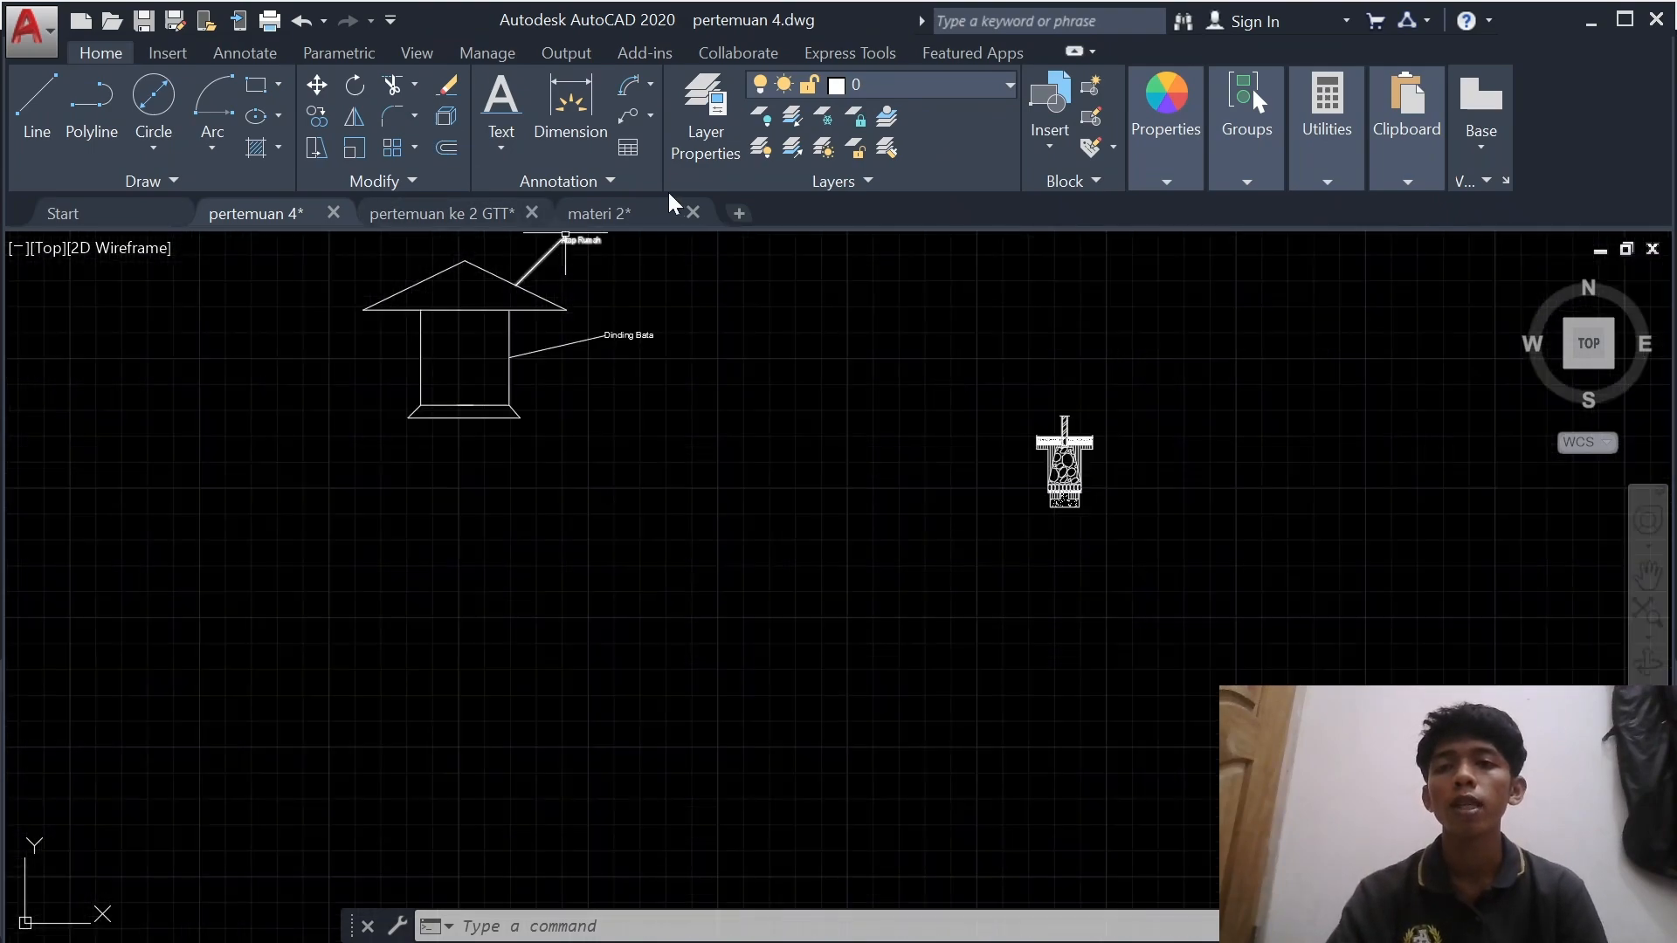
- Place a multileader with its arrowhead at the middle of the foundation's right sloped edge and its landing to the right, below the Dinding Bata label
click(637, 86)
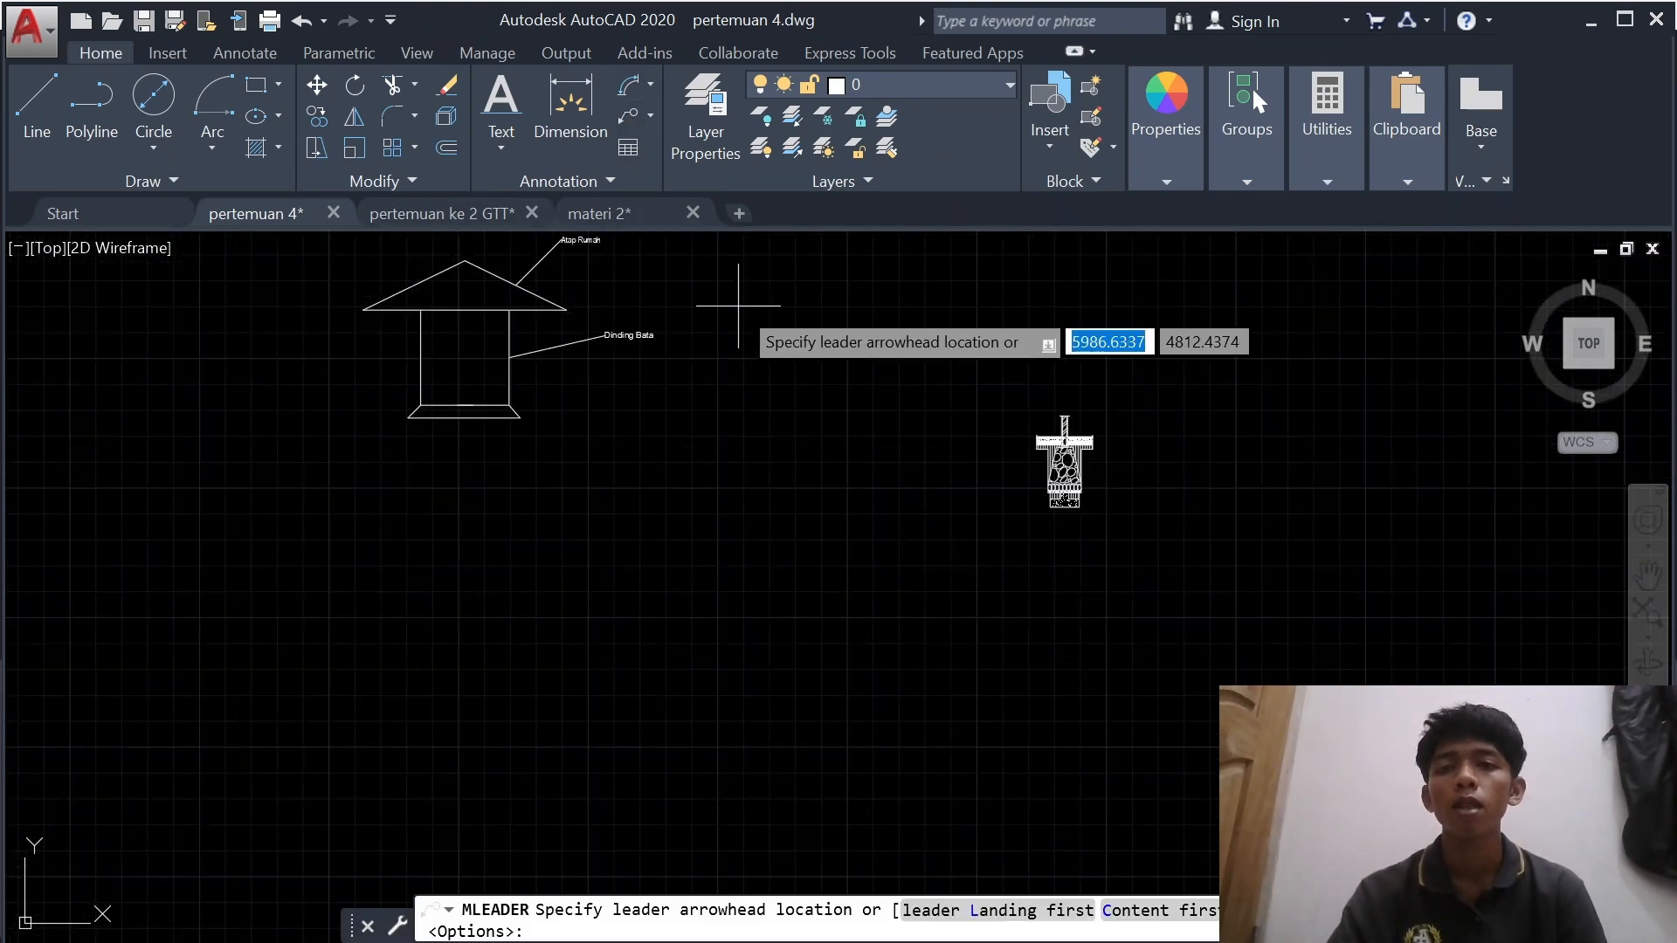
click(625, 123)
scroll(524, 411, up, 5)
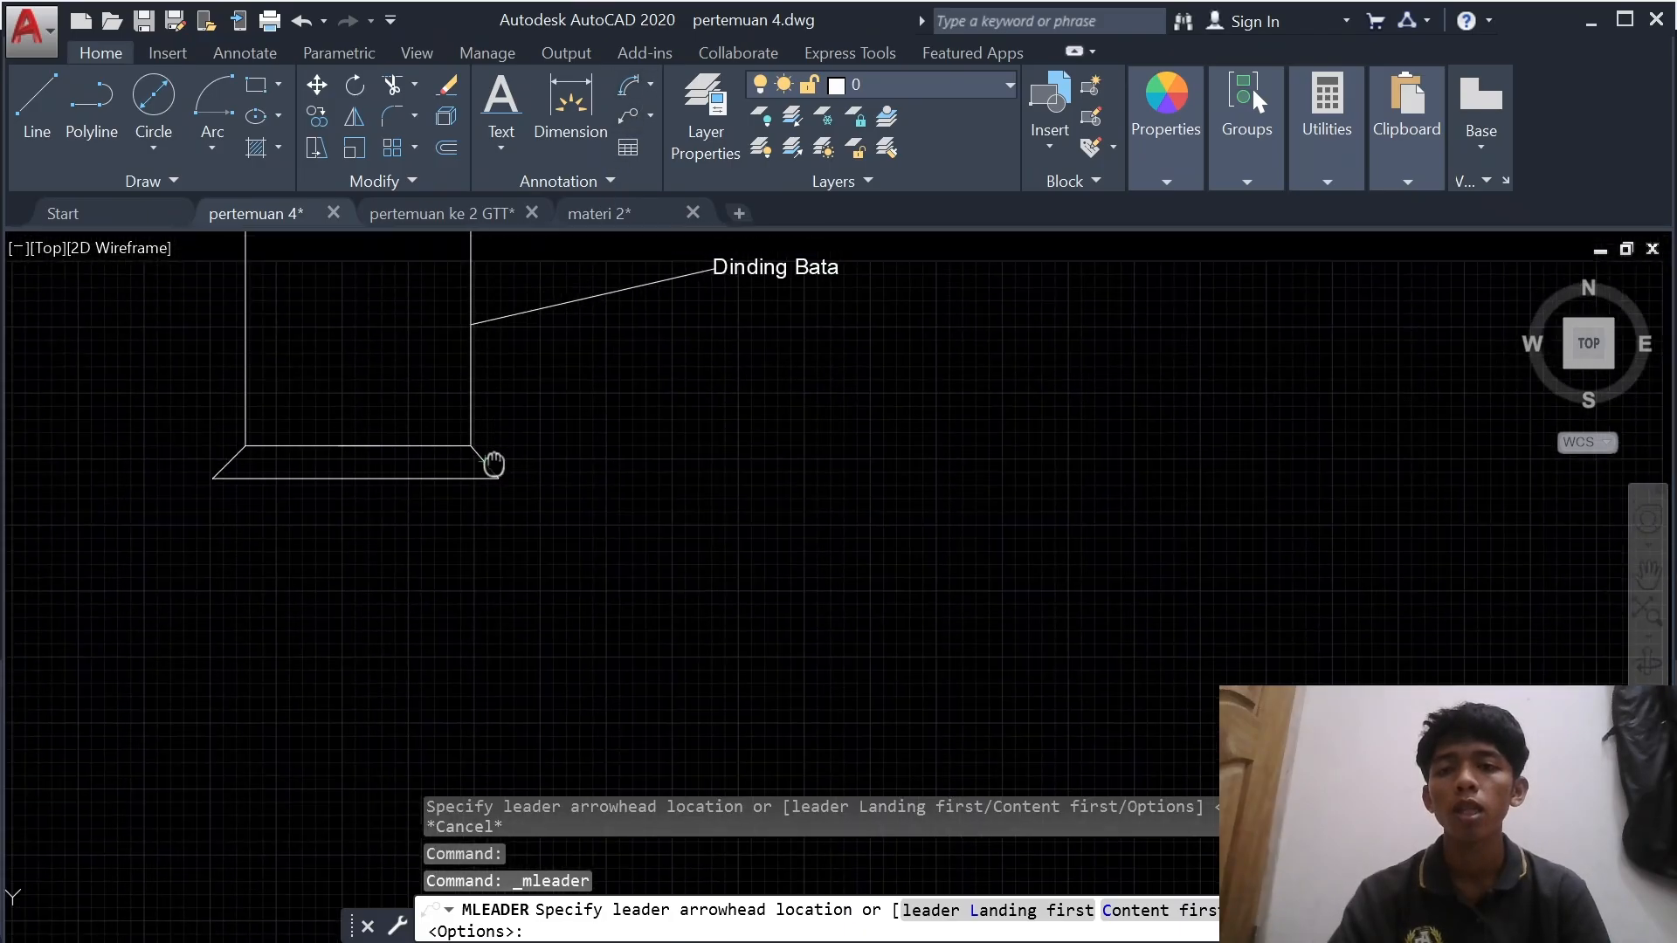
click(457, 524)
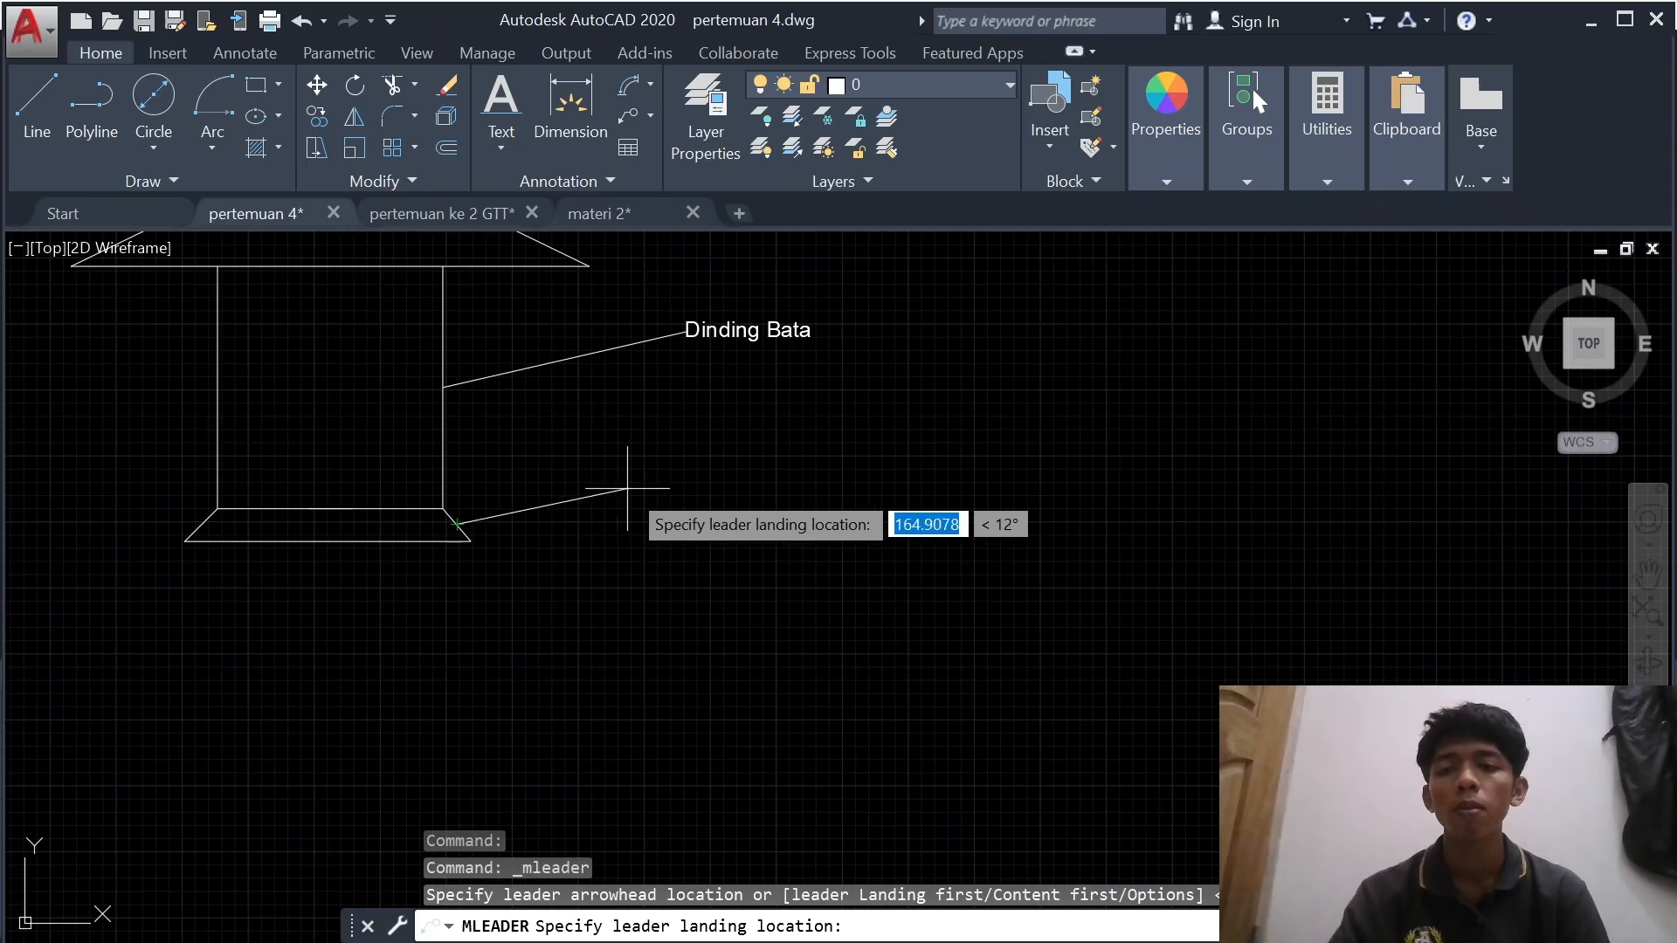
click(675, 481)
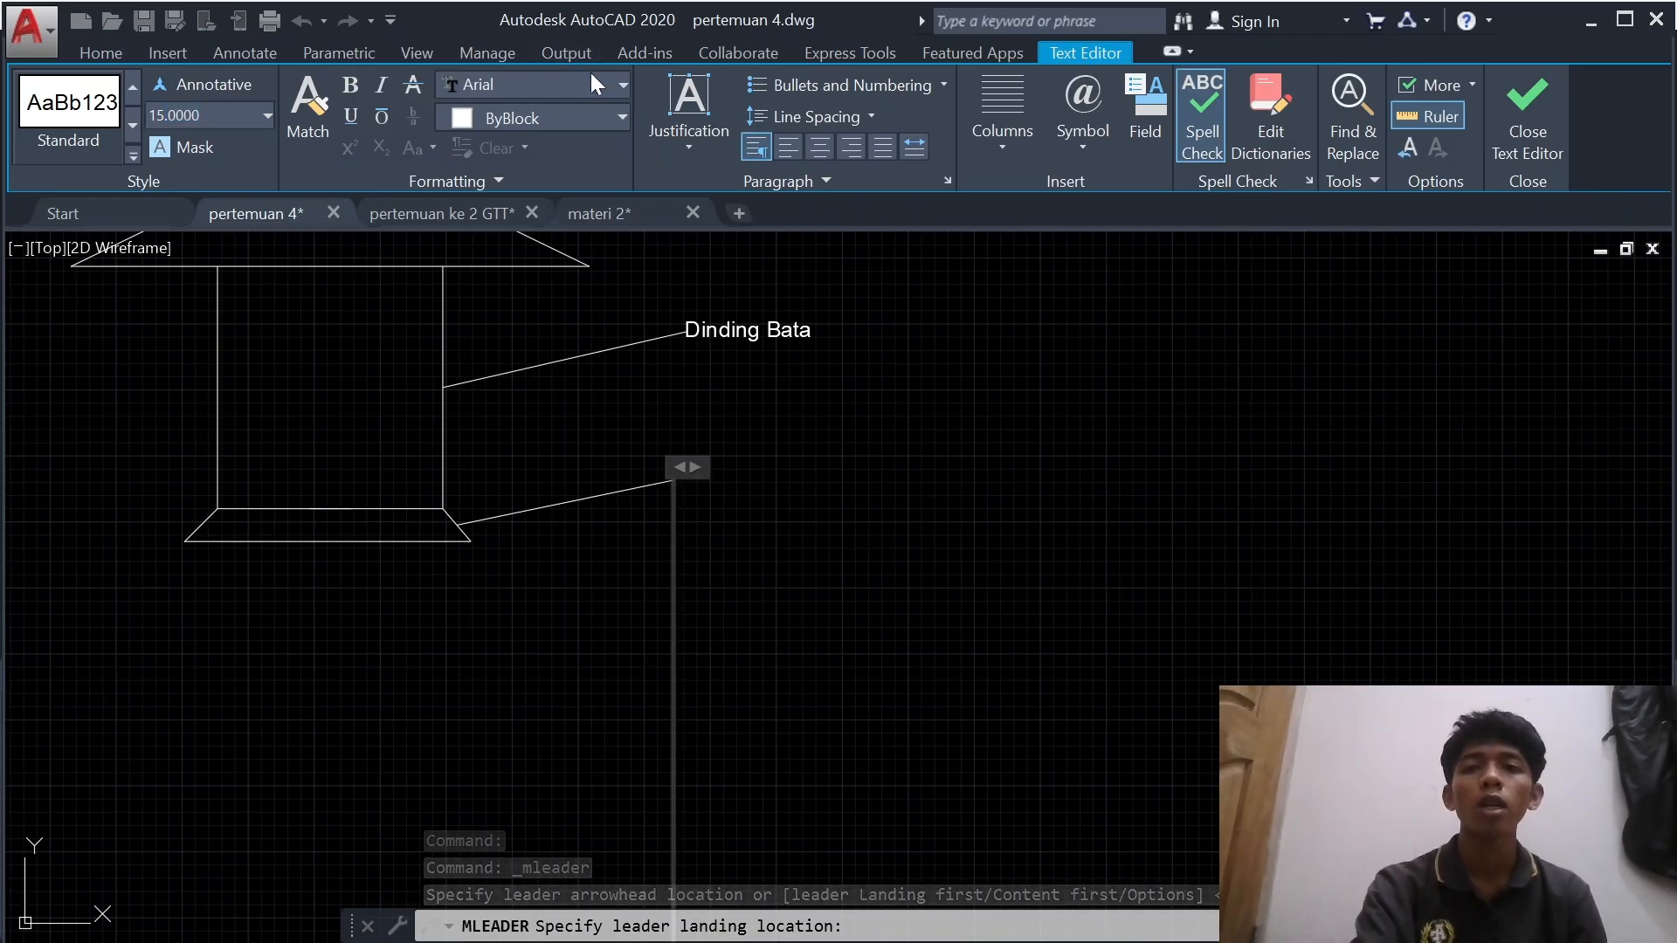
- Choose the Arial Narrow font, enter "Pondasi Batu Kali" as the foundation leader's text and finish the text
click(616, 83)
click(549, 302)
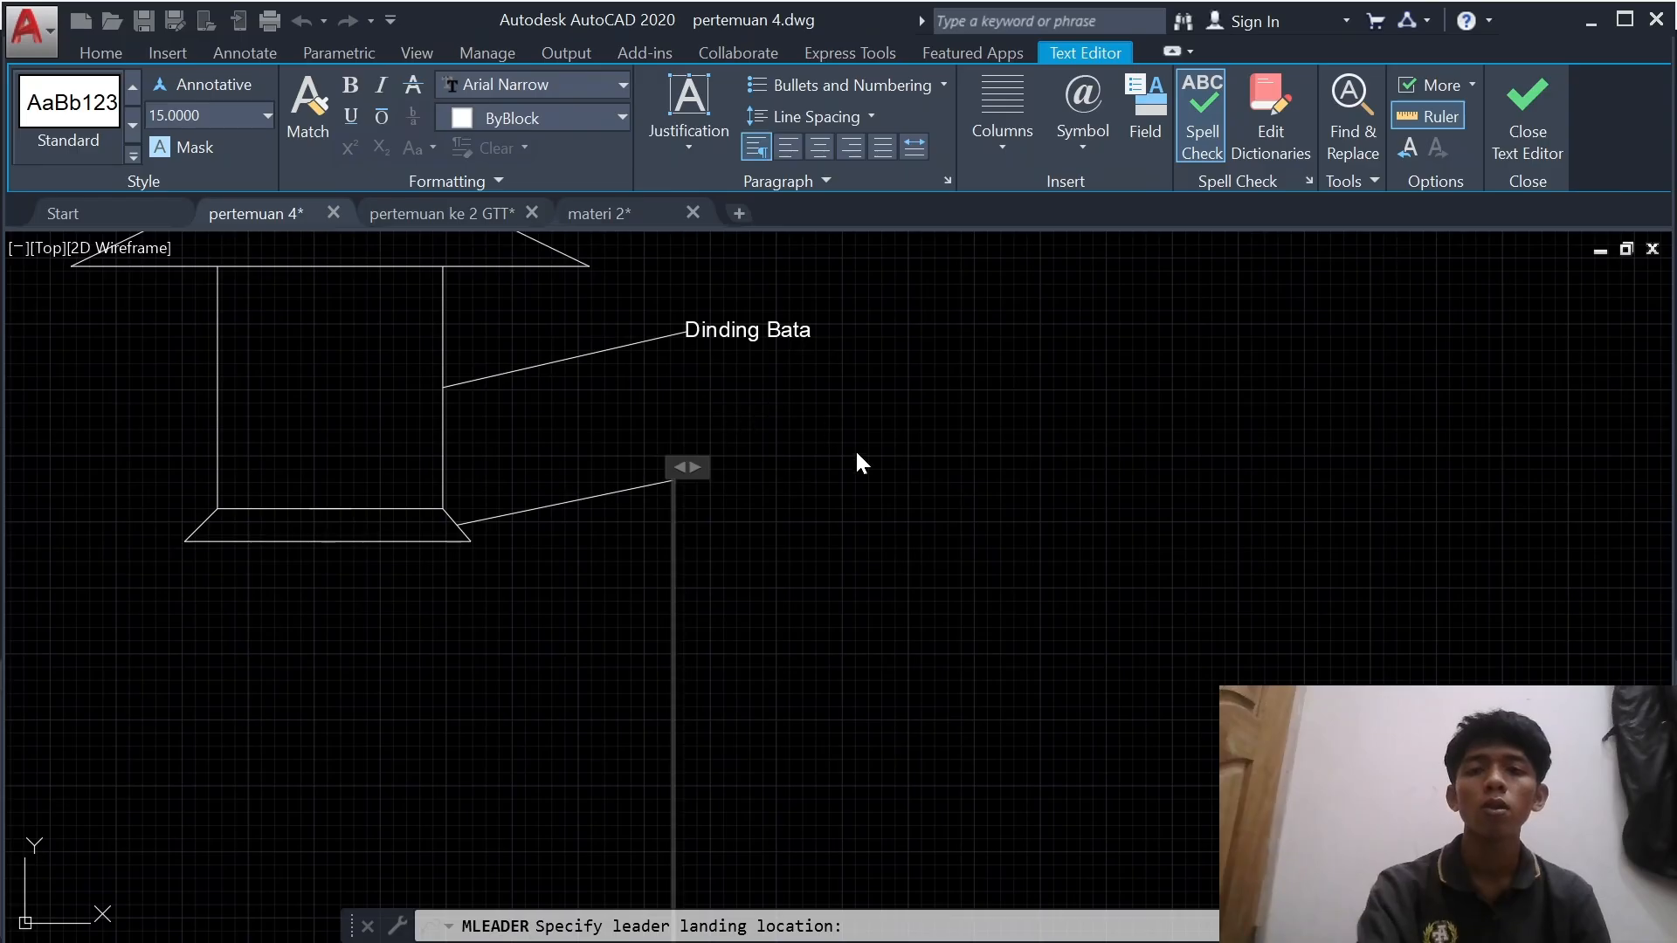
text(Po)
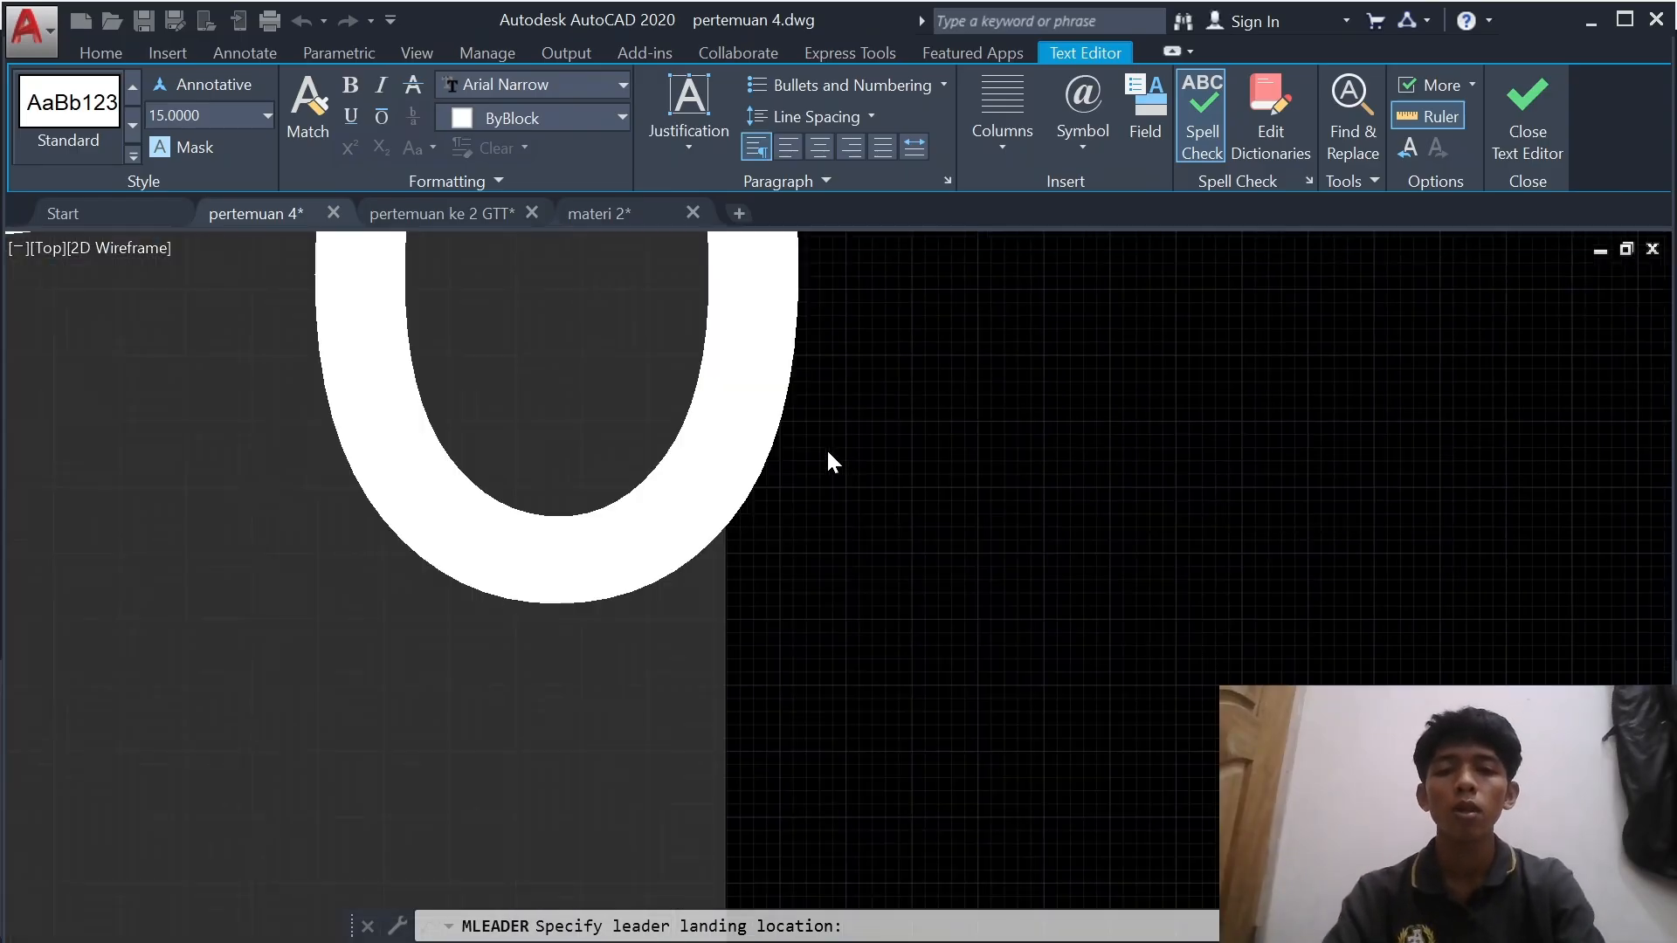
scroll(827, 448, down, 6)
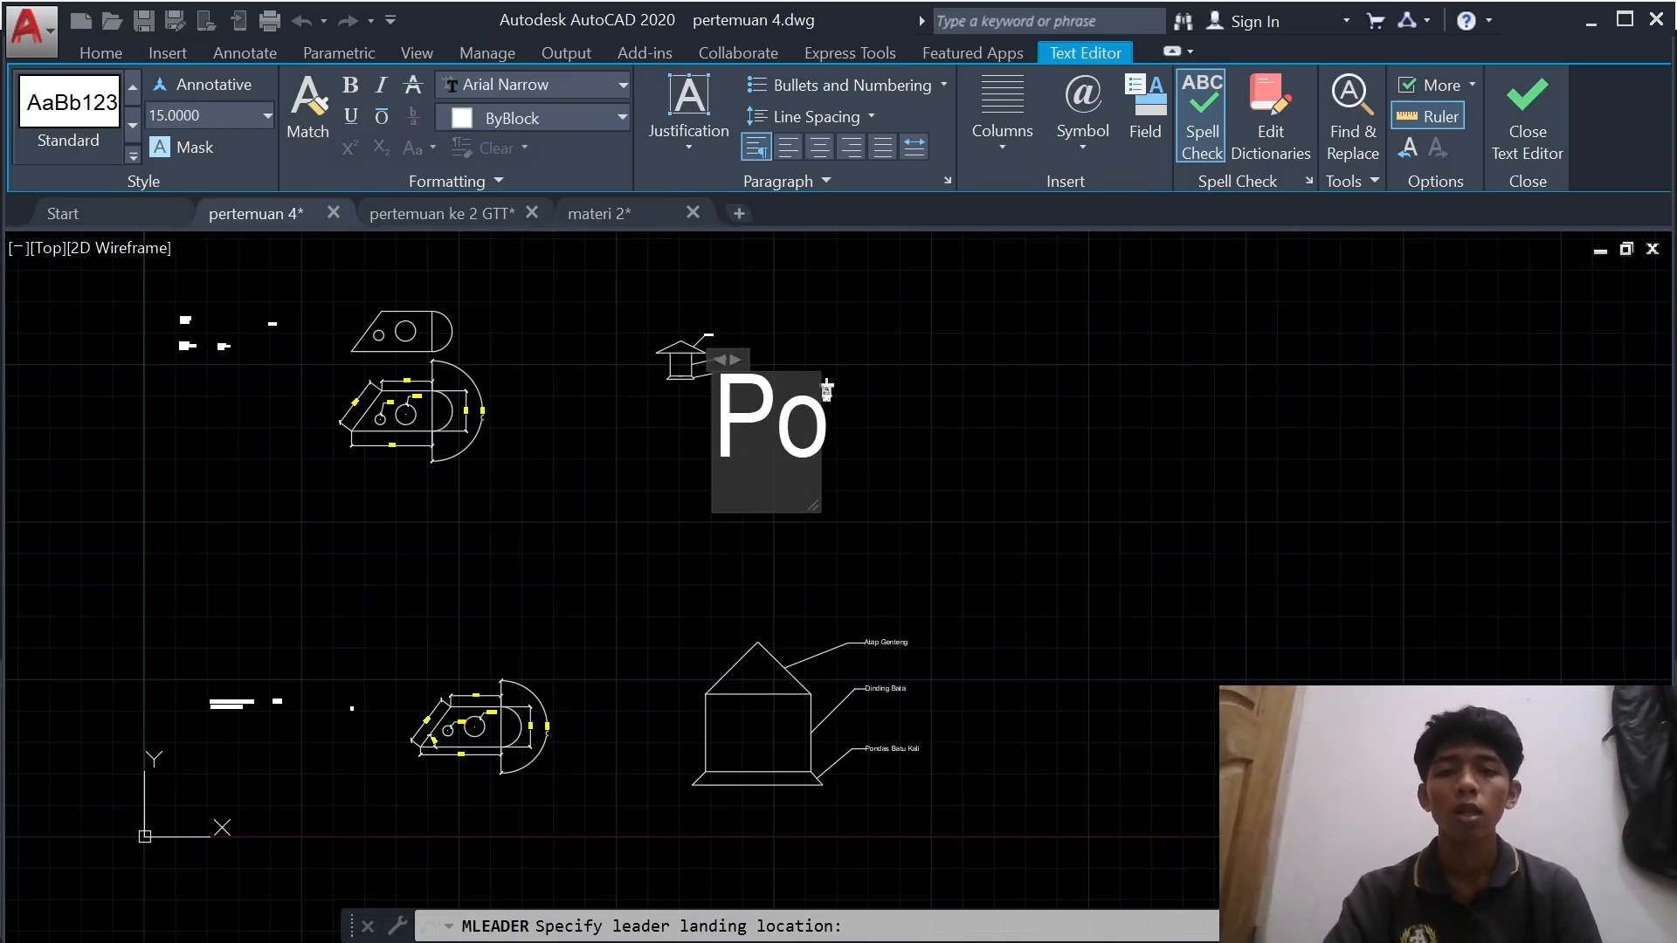
text(ndasi)
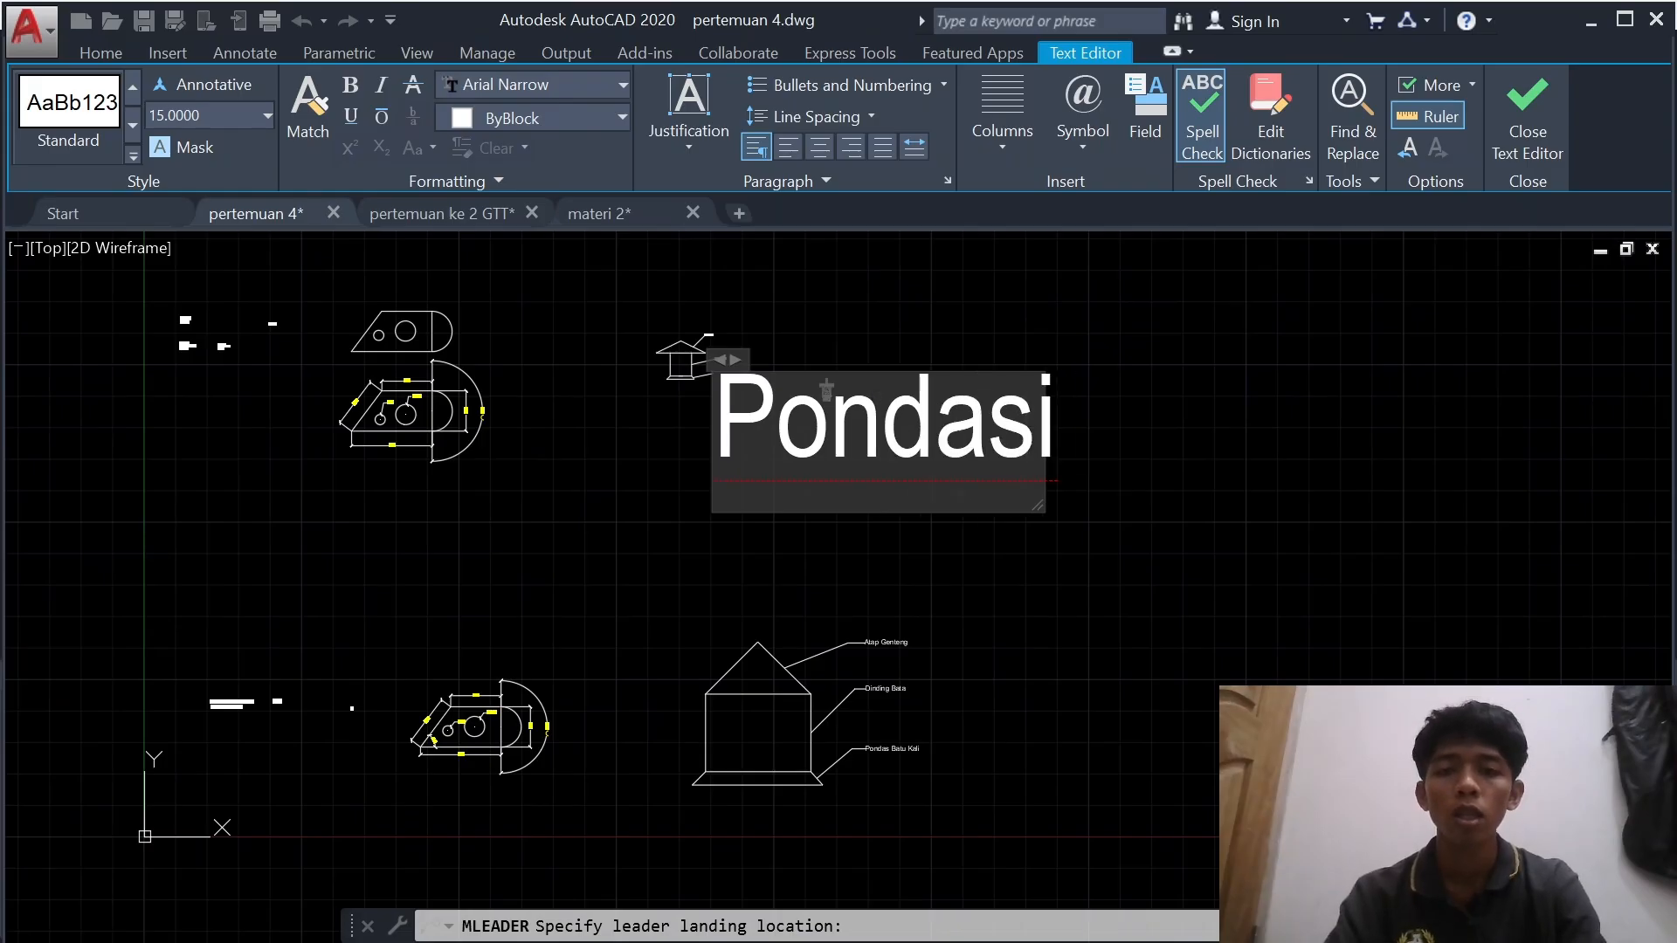
text( Batu K)
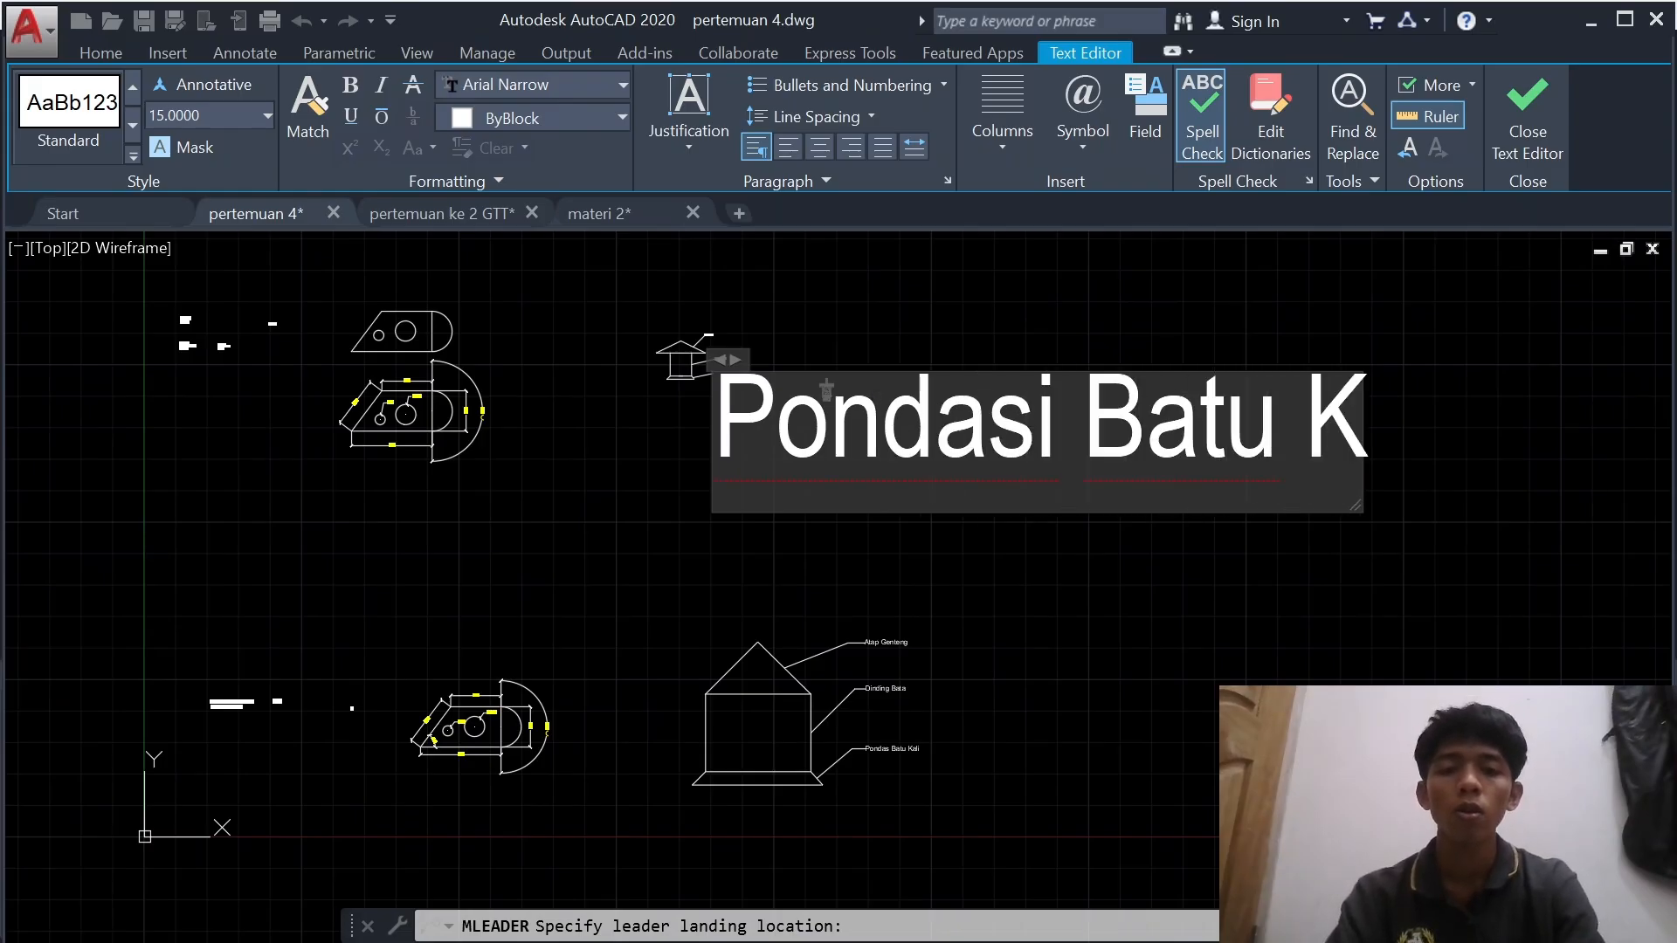
text(ali)
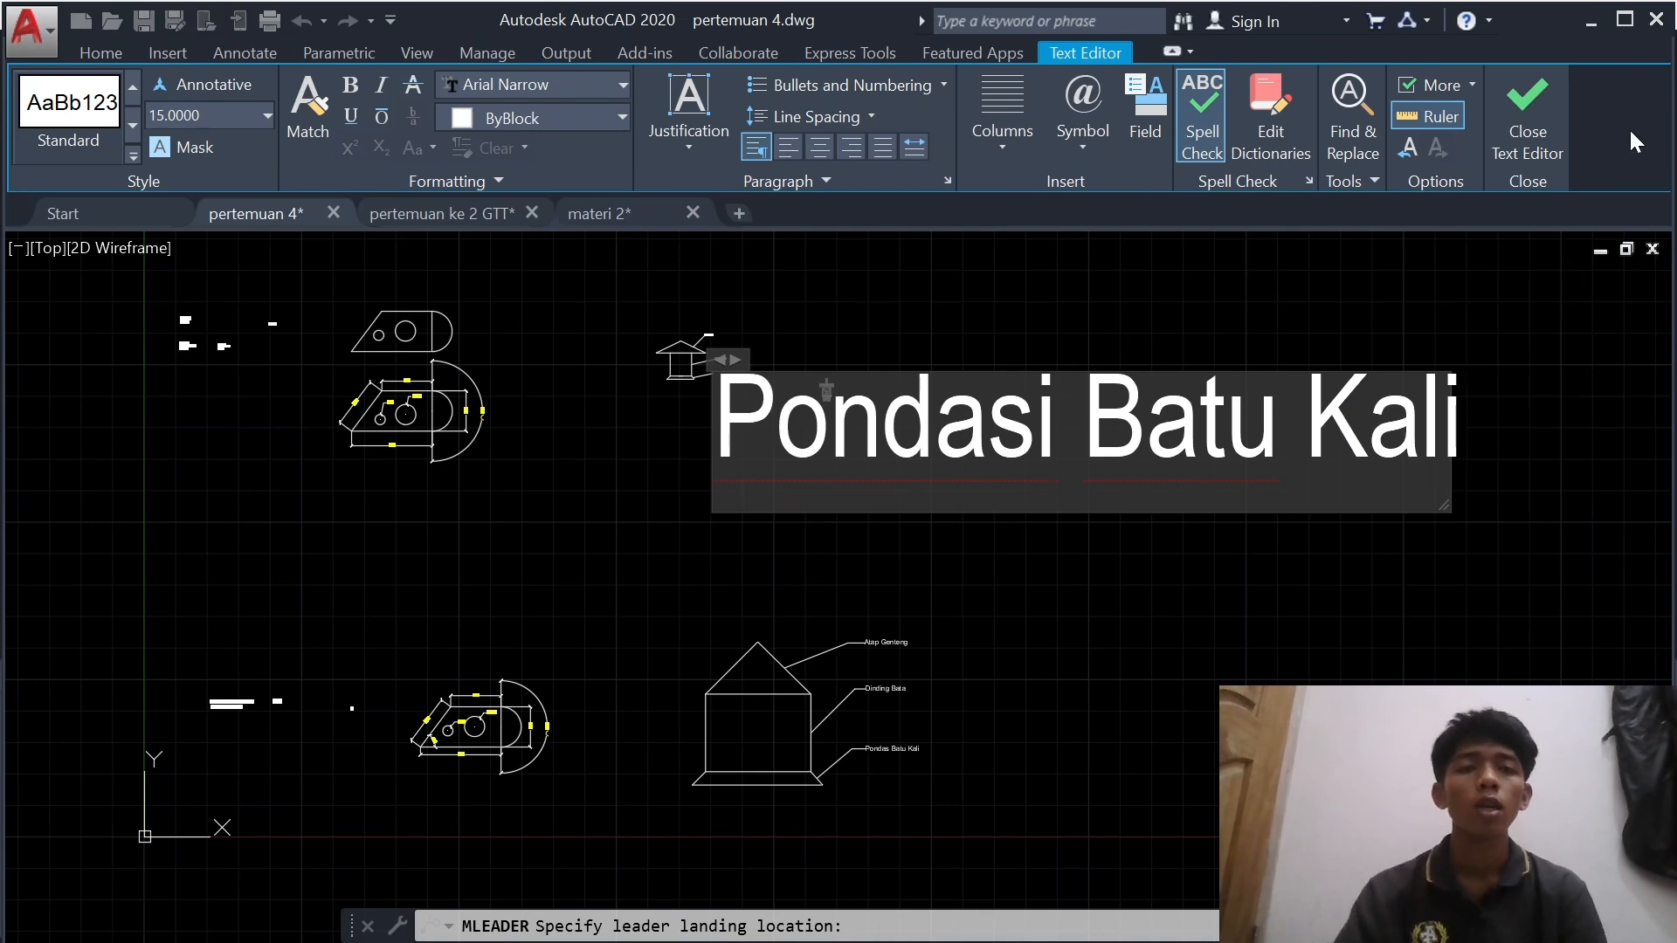
click(1539, 120)
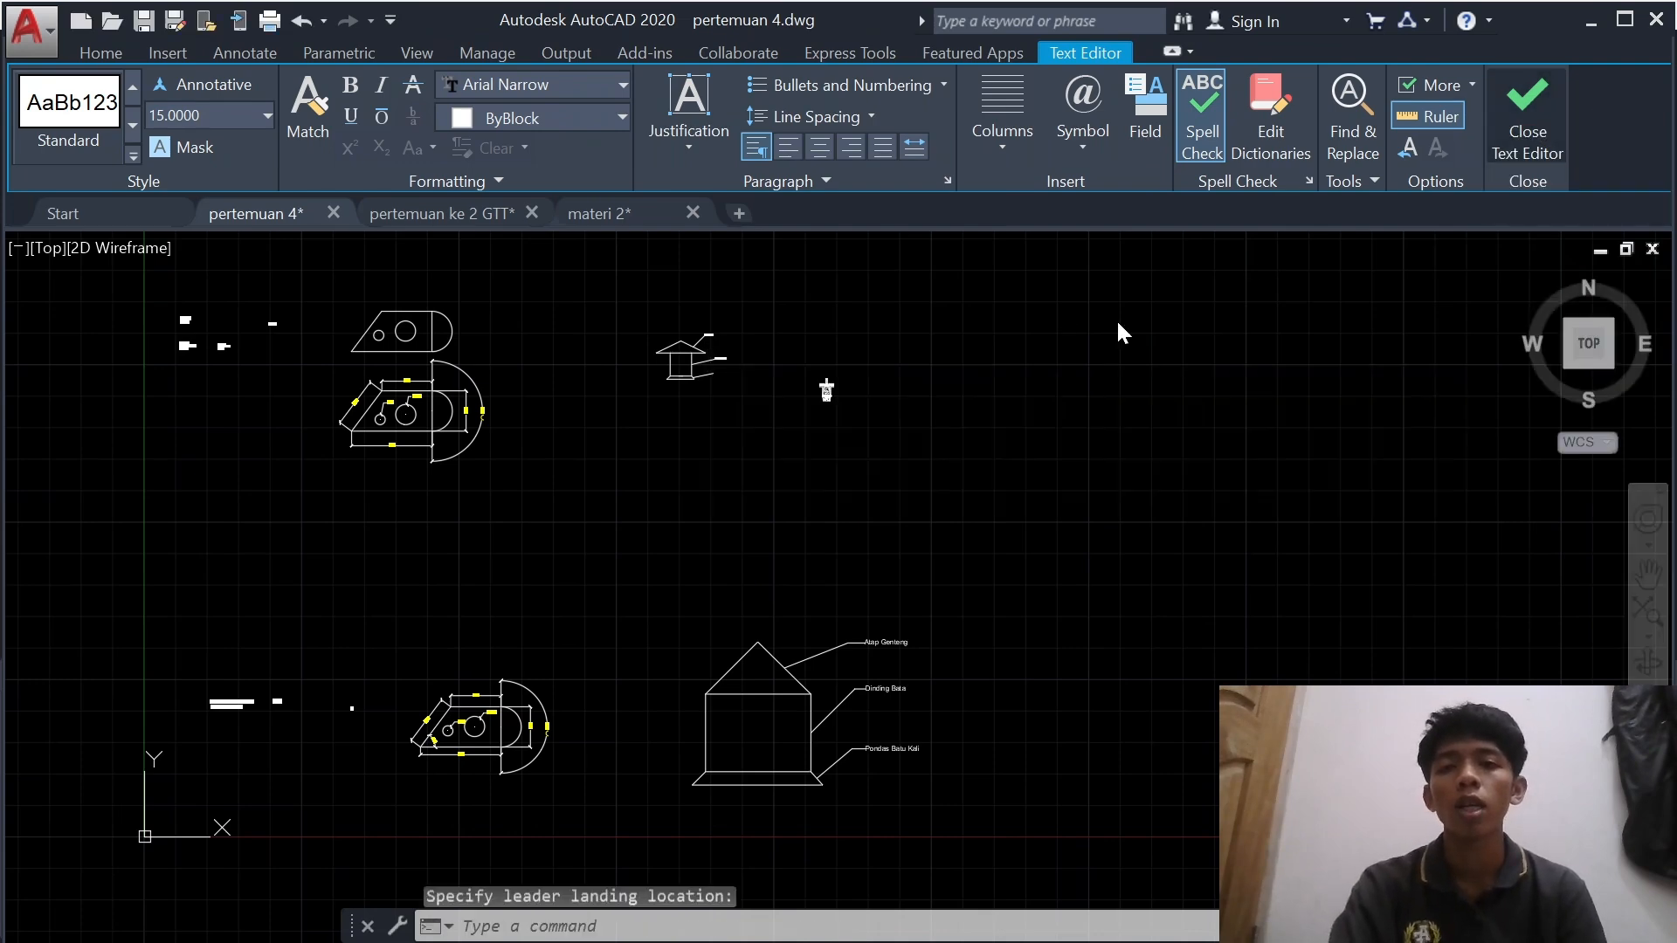
- Add a second leader from the "Atap Rumah" label to the left roof slope of the unlabelled house and finish the command
scroll(852, 379, up, 3)
middle_drag(526, 387, 923, 660)
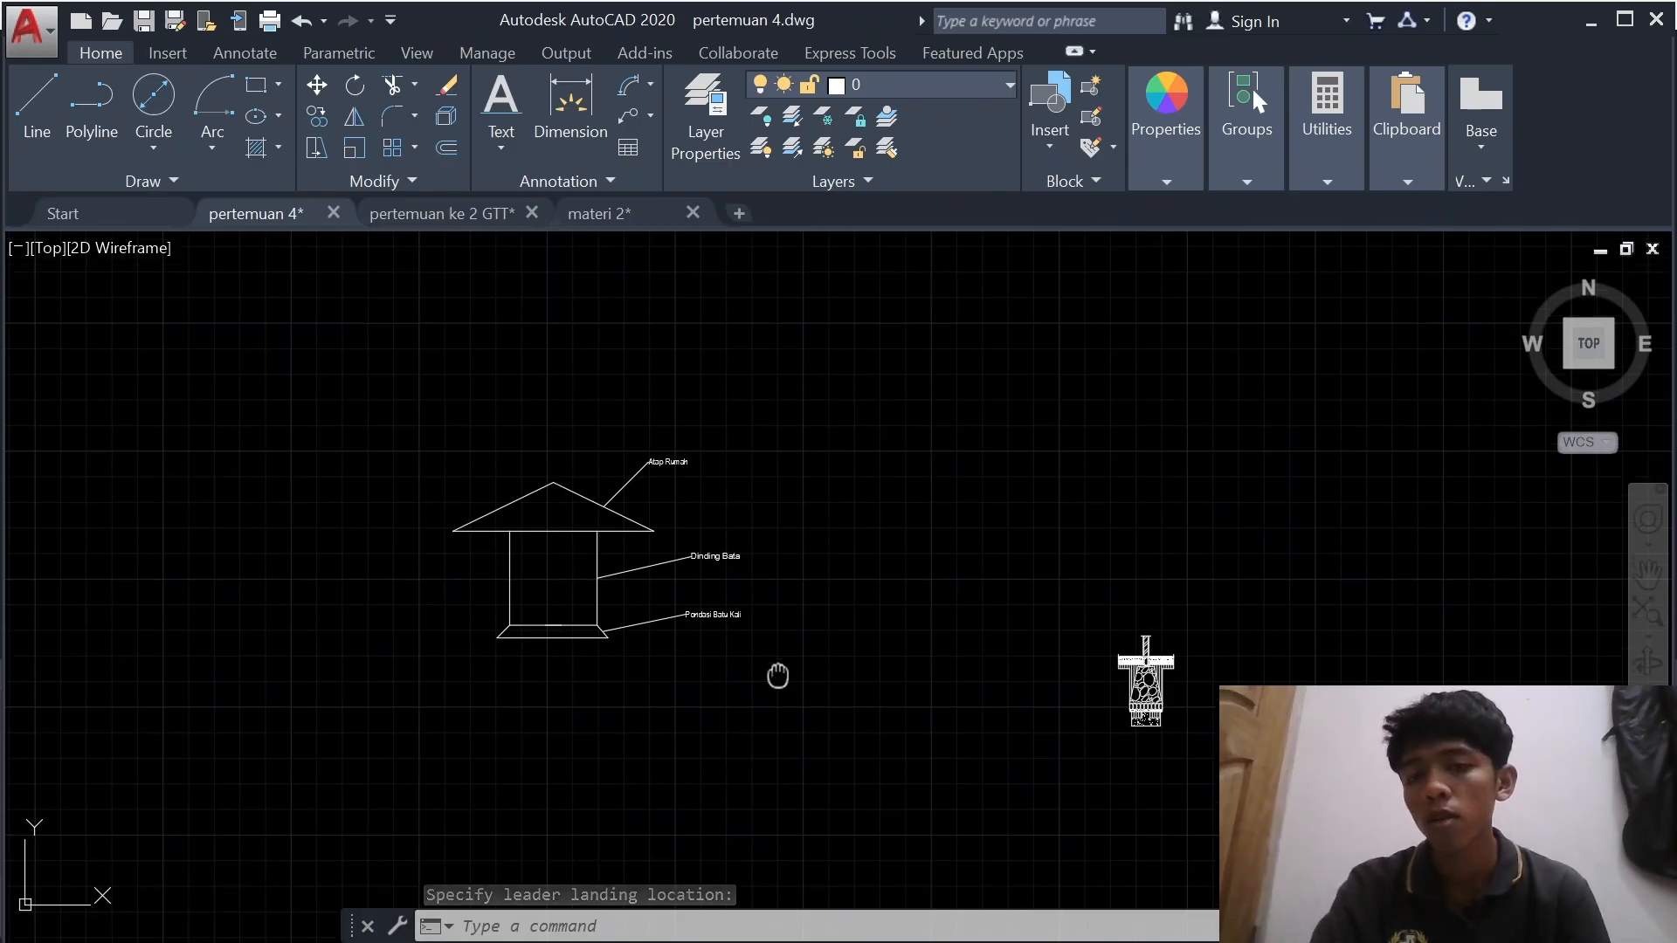
middle_drag(775, 674, 737, 726)
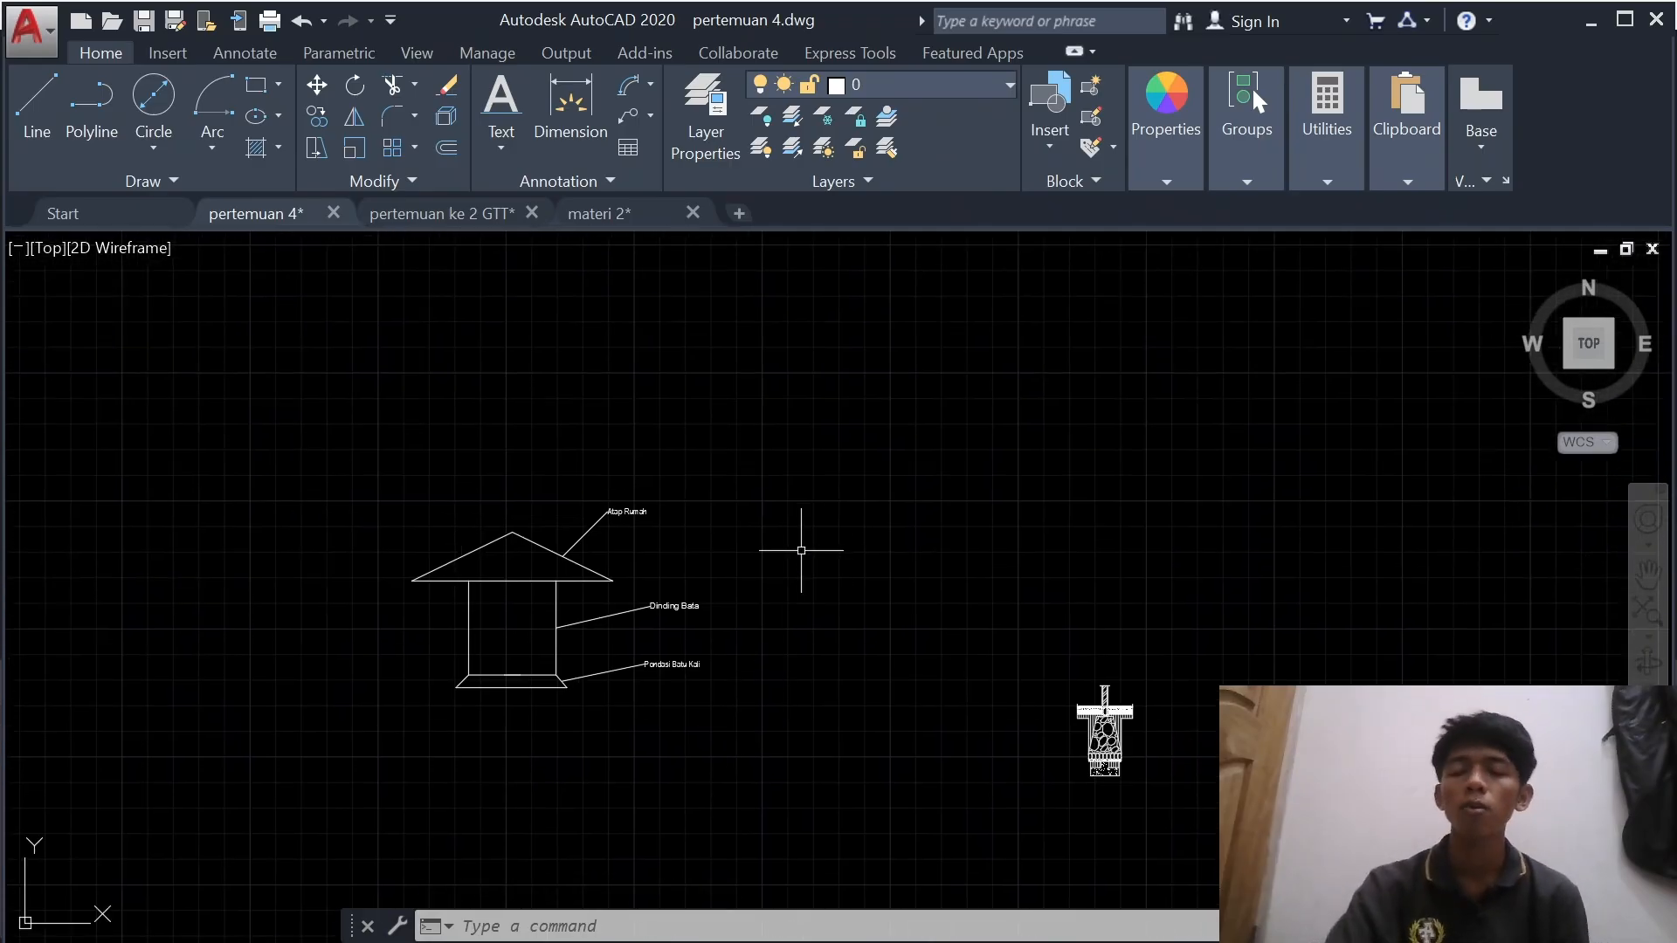
scroll(782, 544, up, 2)
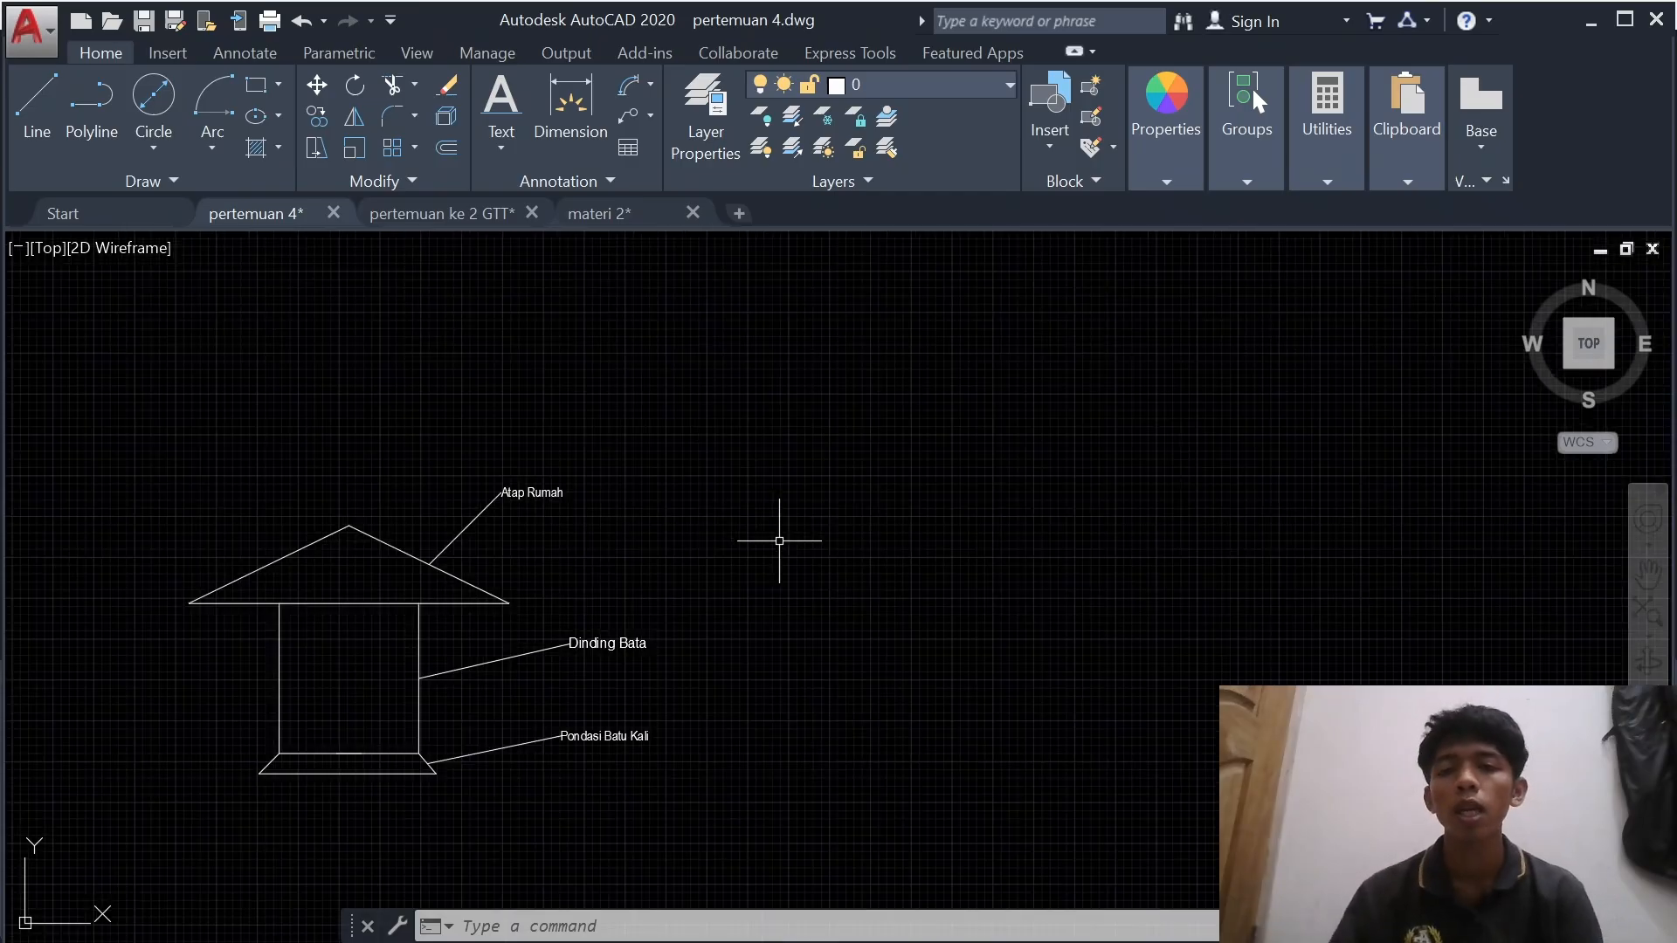
middle_drag(737, 543, 735, 441)
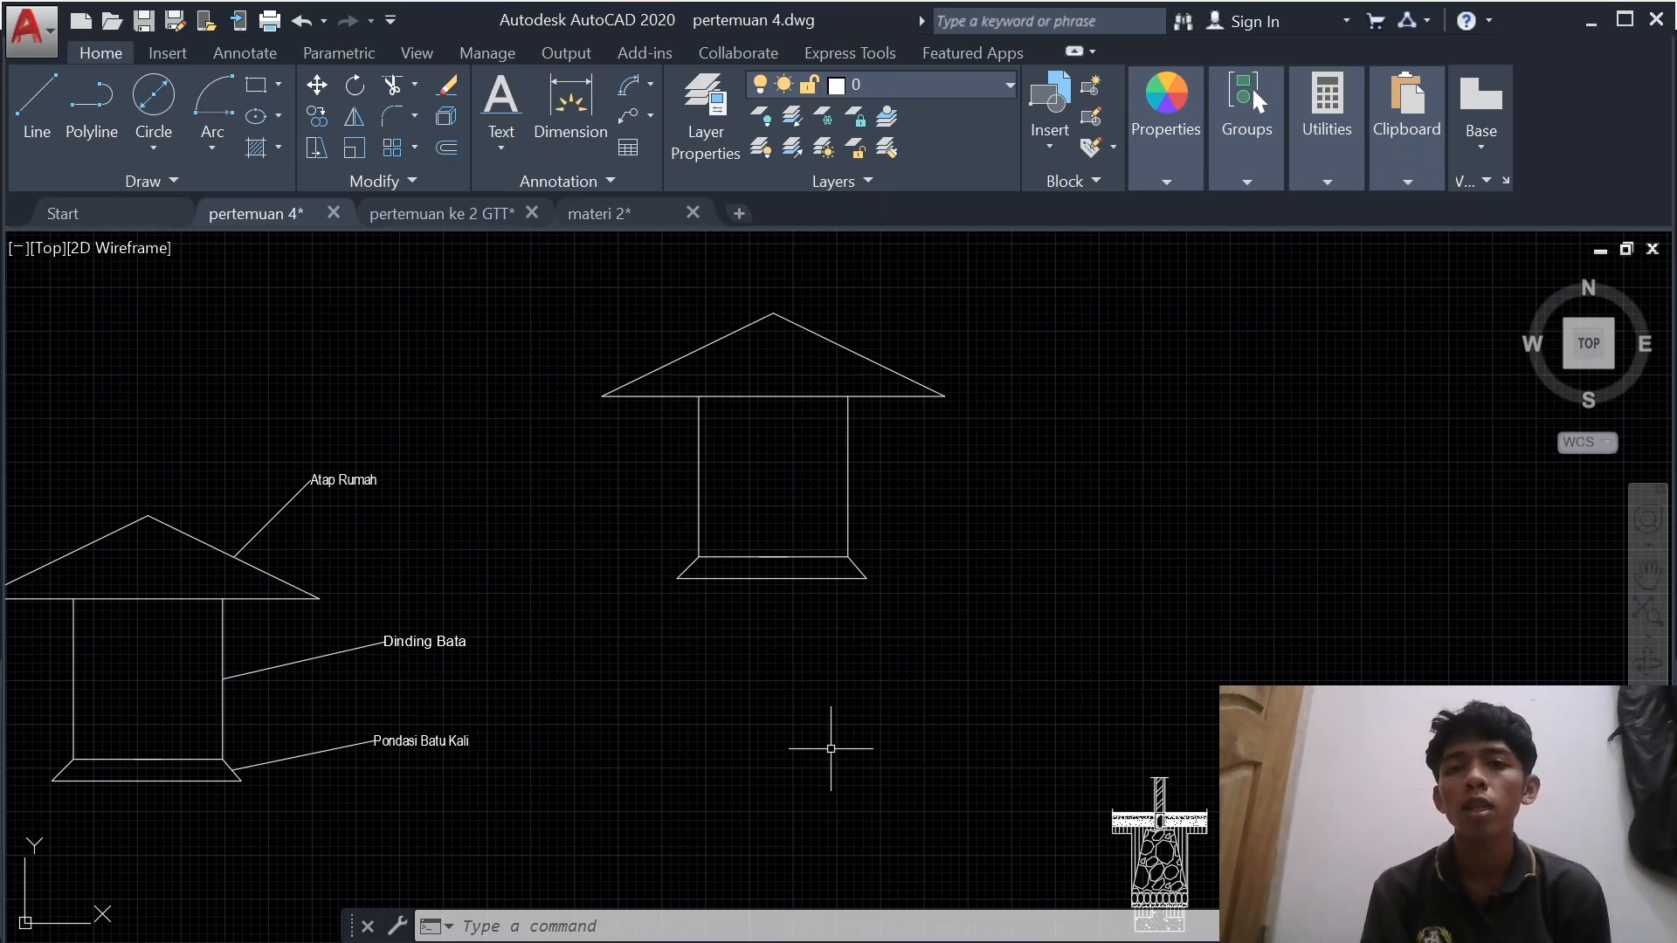
click(651, 114)
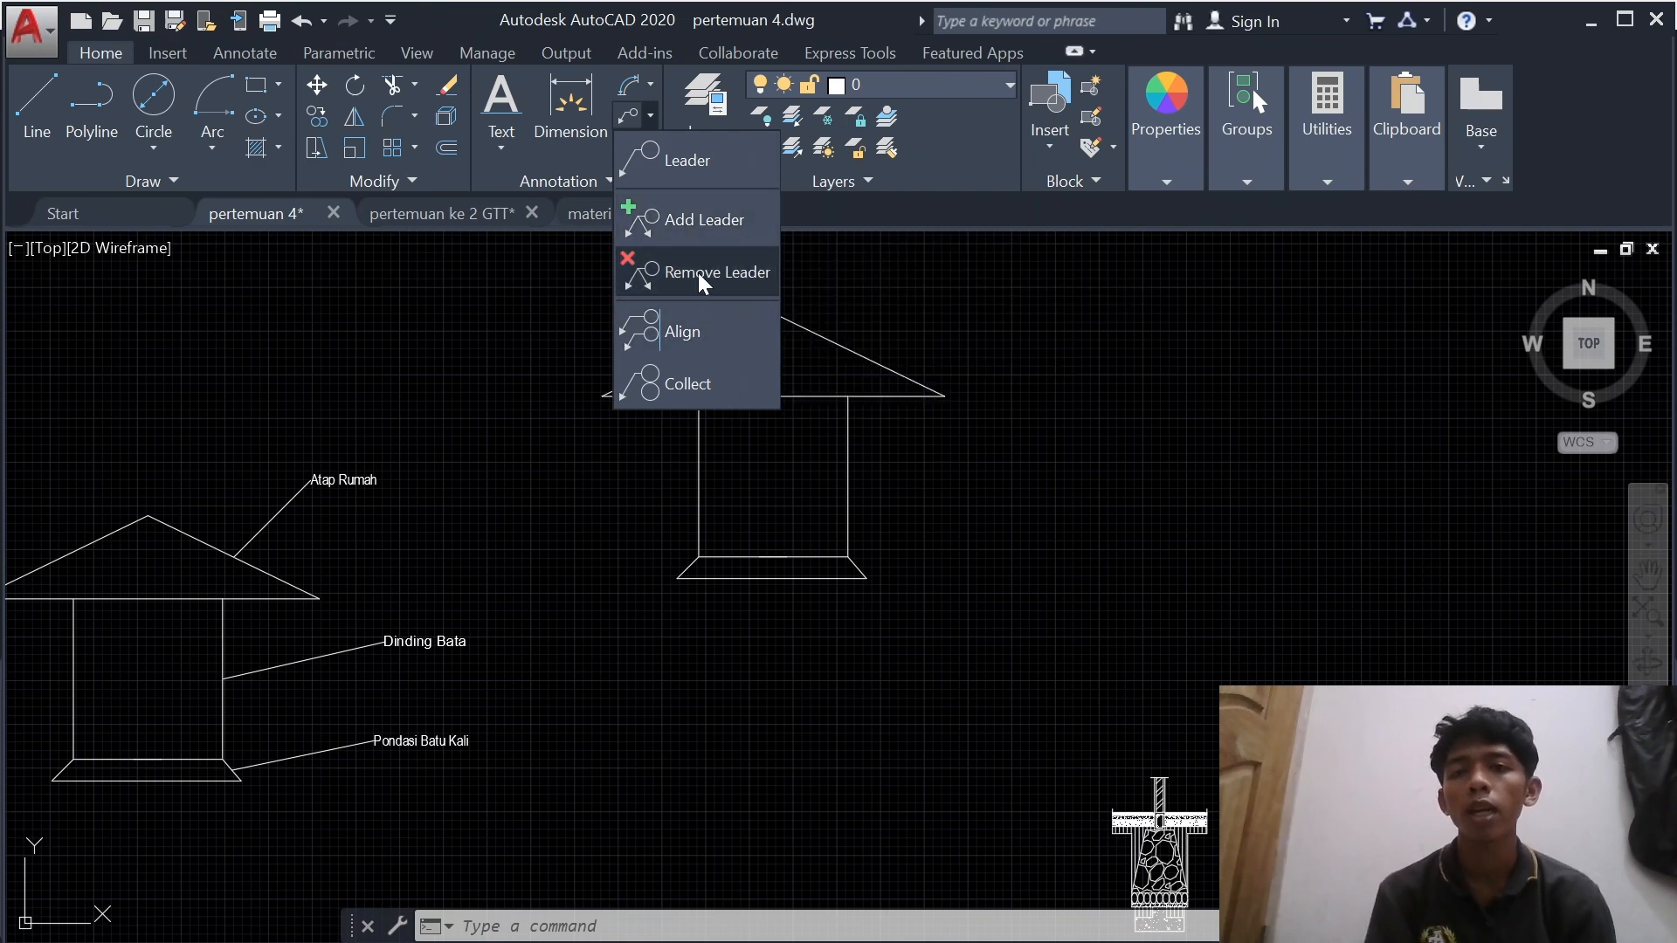
click(689, 227)
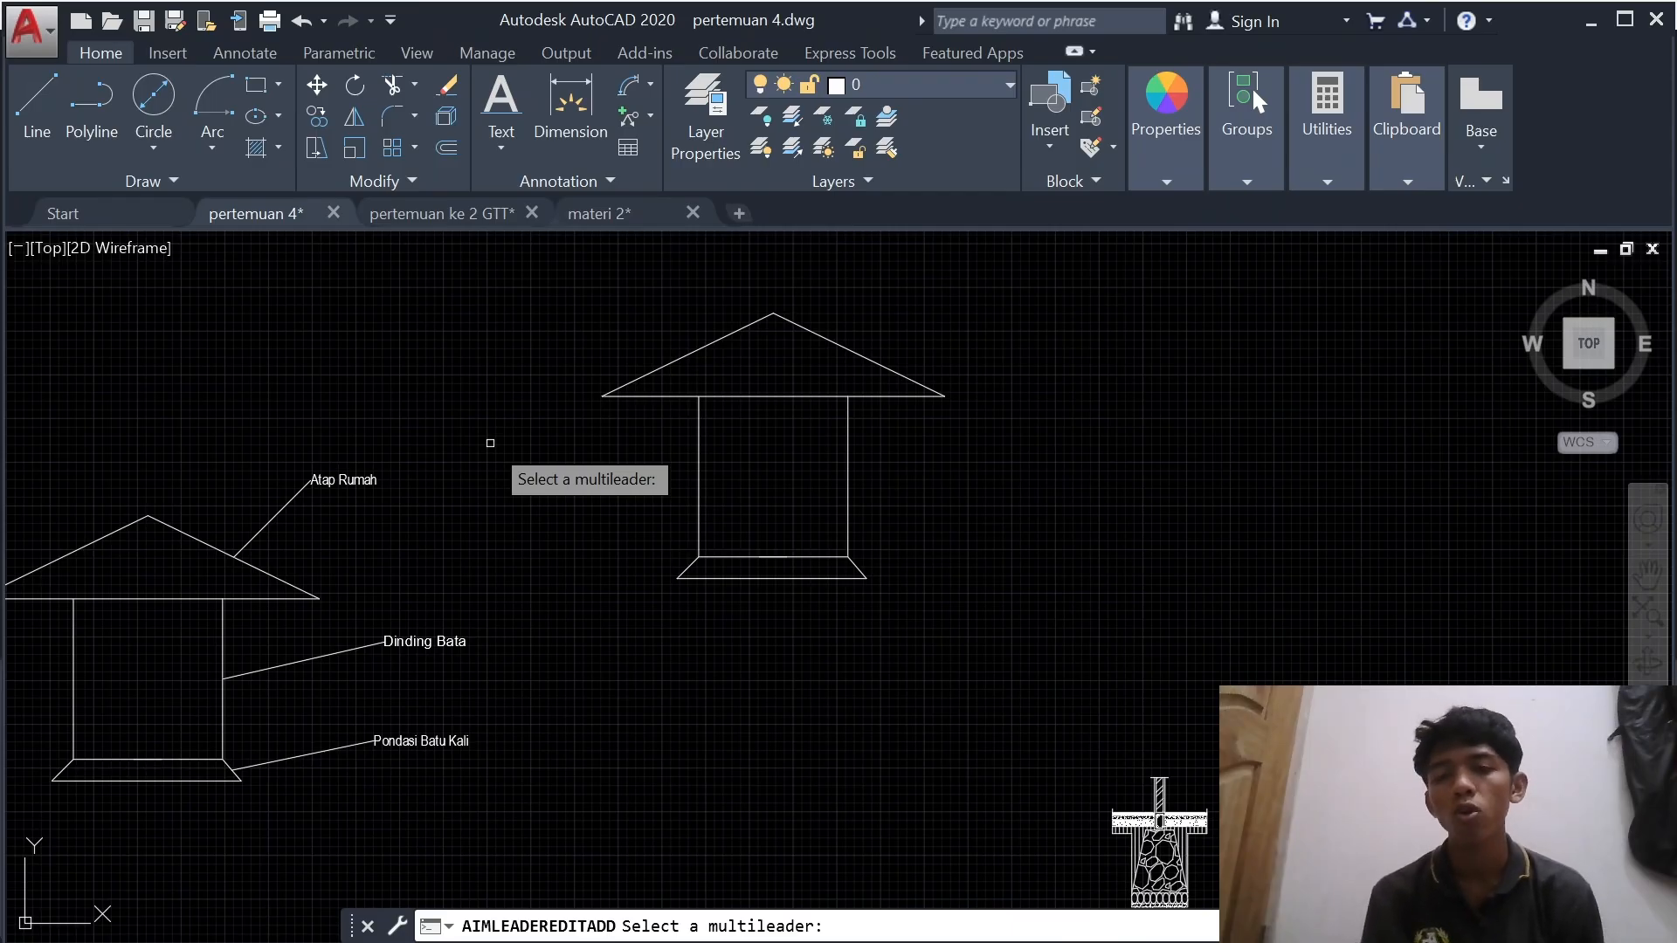
click(662, 366)
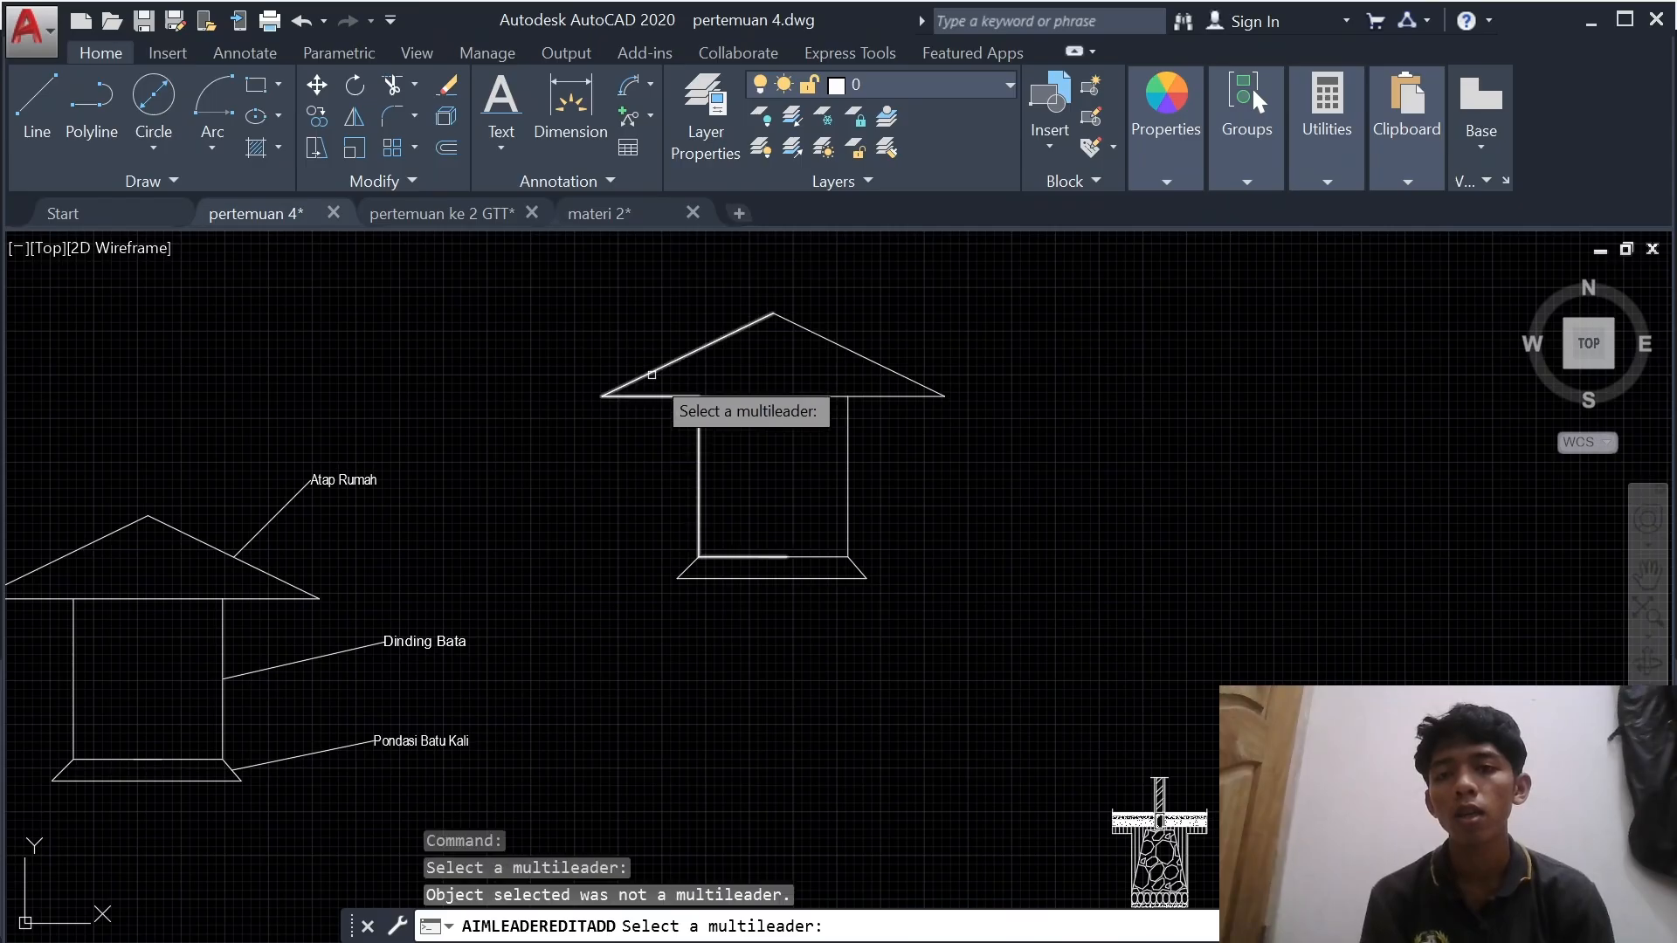
click(652, 373)
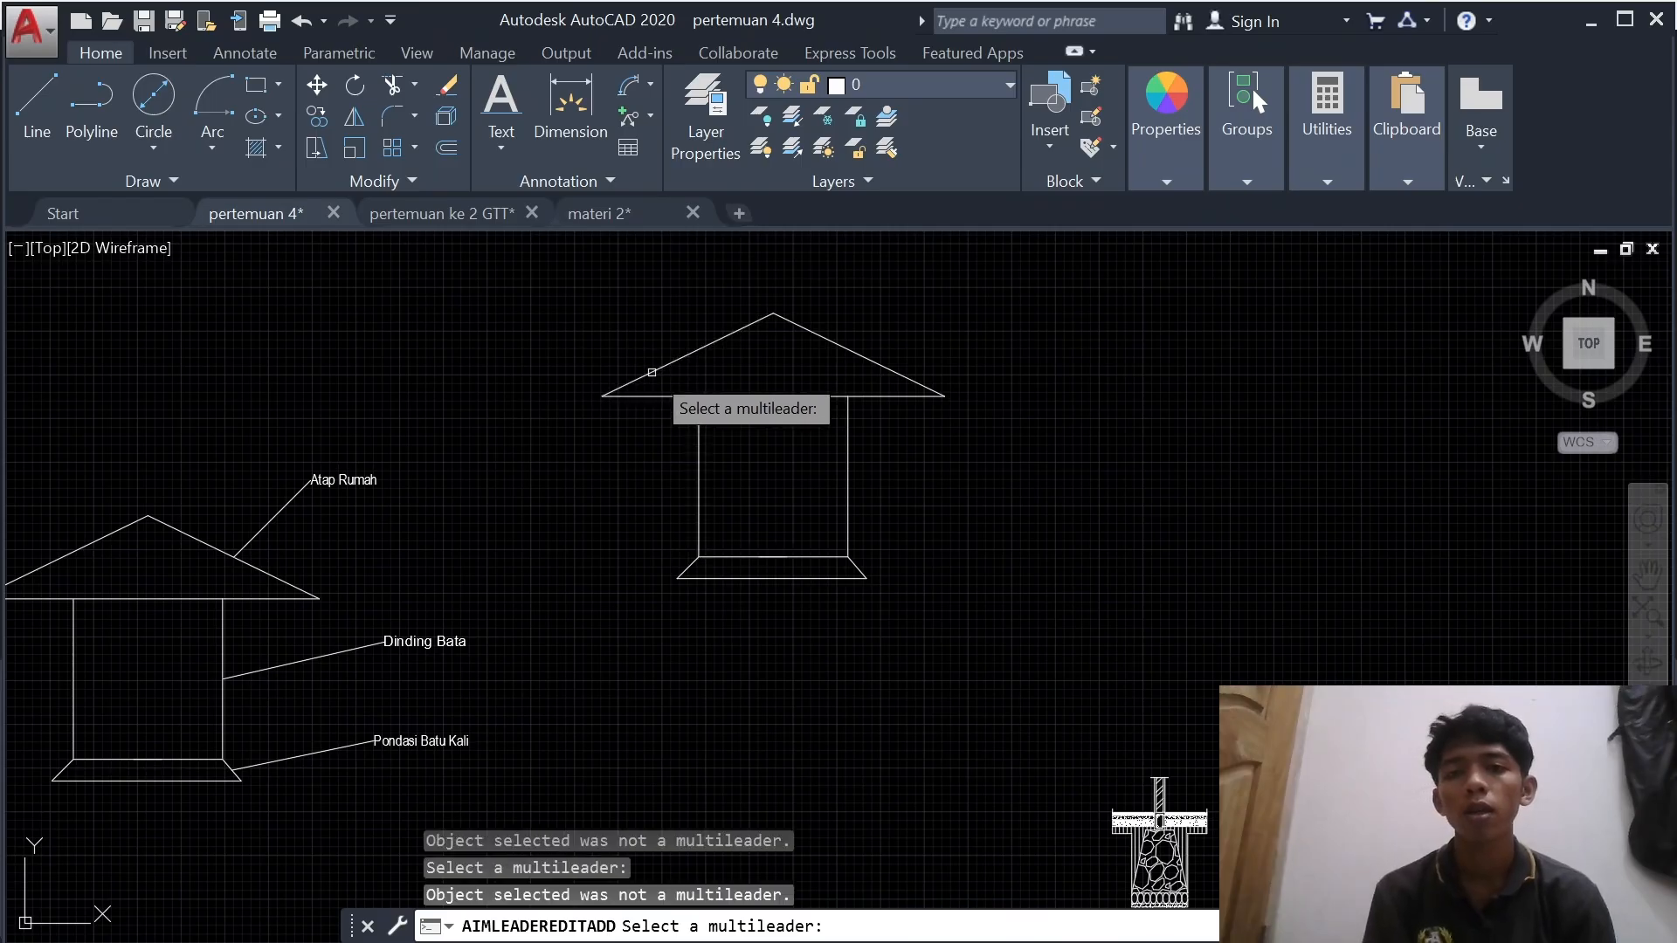
click(306, 487)
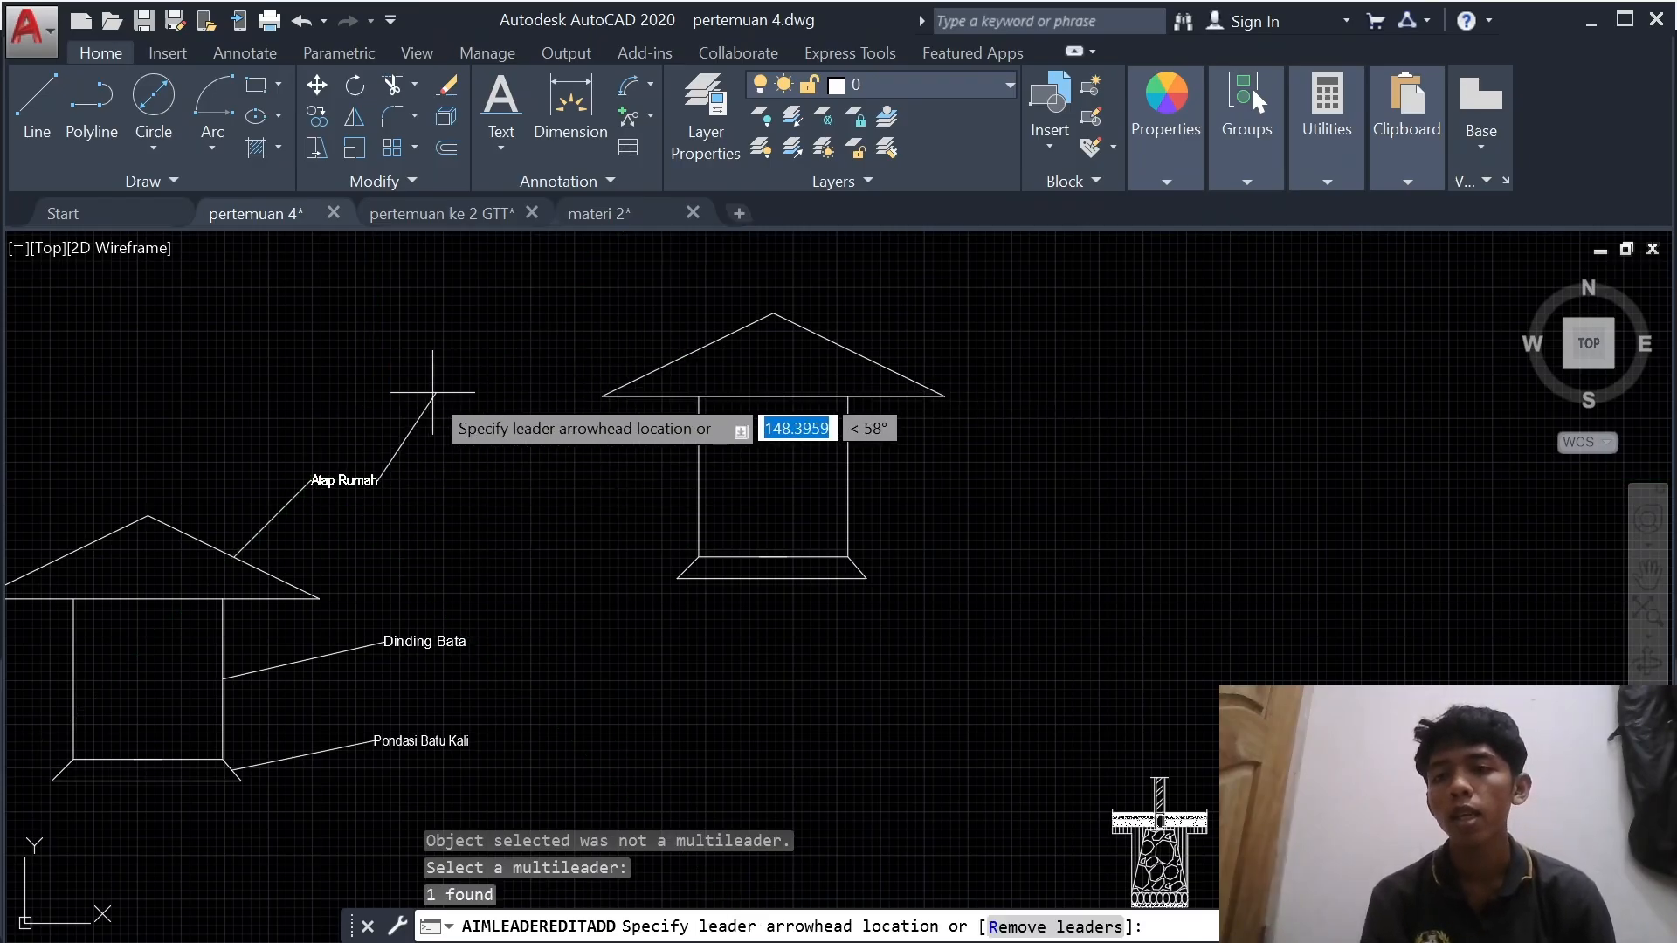
click(664, 357)
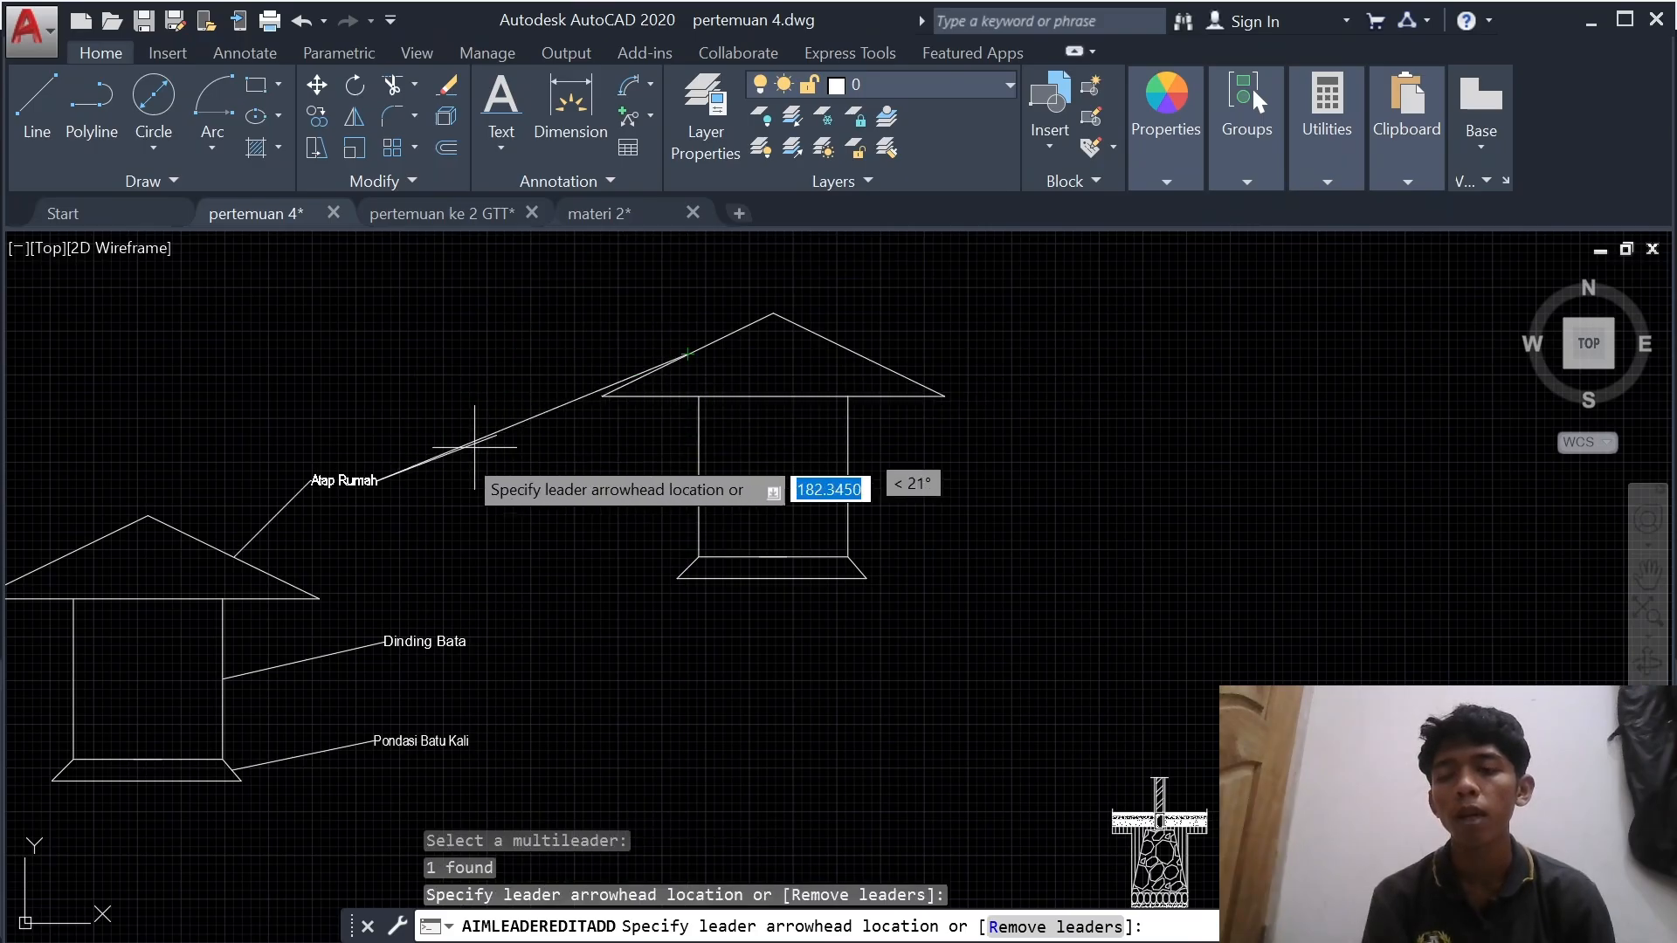
key(Return)
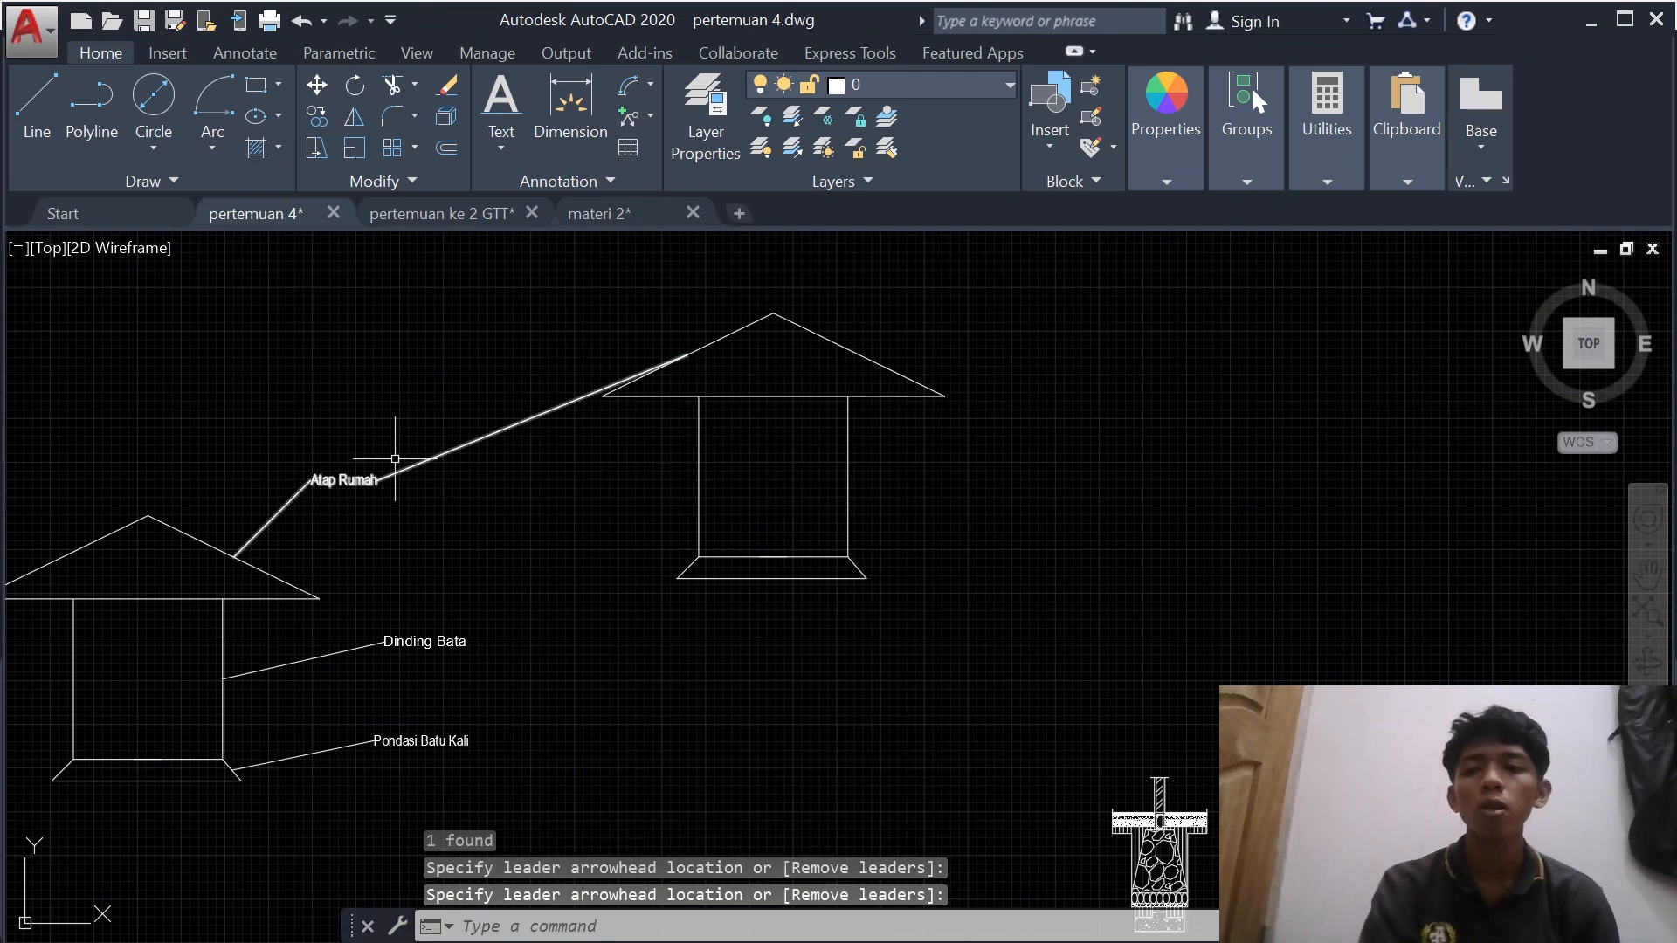
- Add a second leader from the "Dinding Bata" label to the middle of the unlabelled house's left wall
click(651, 115)
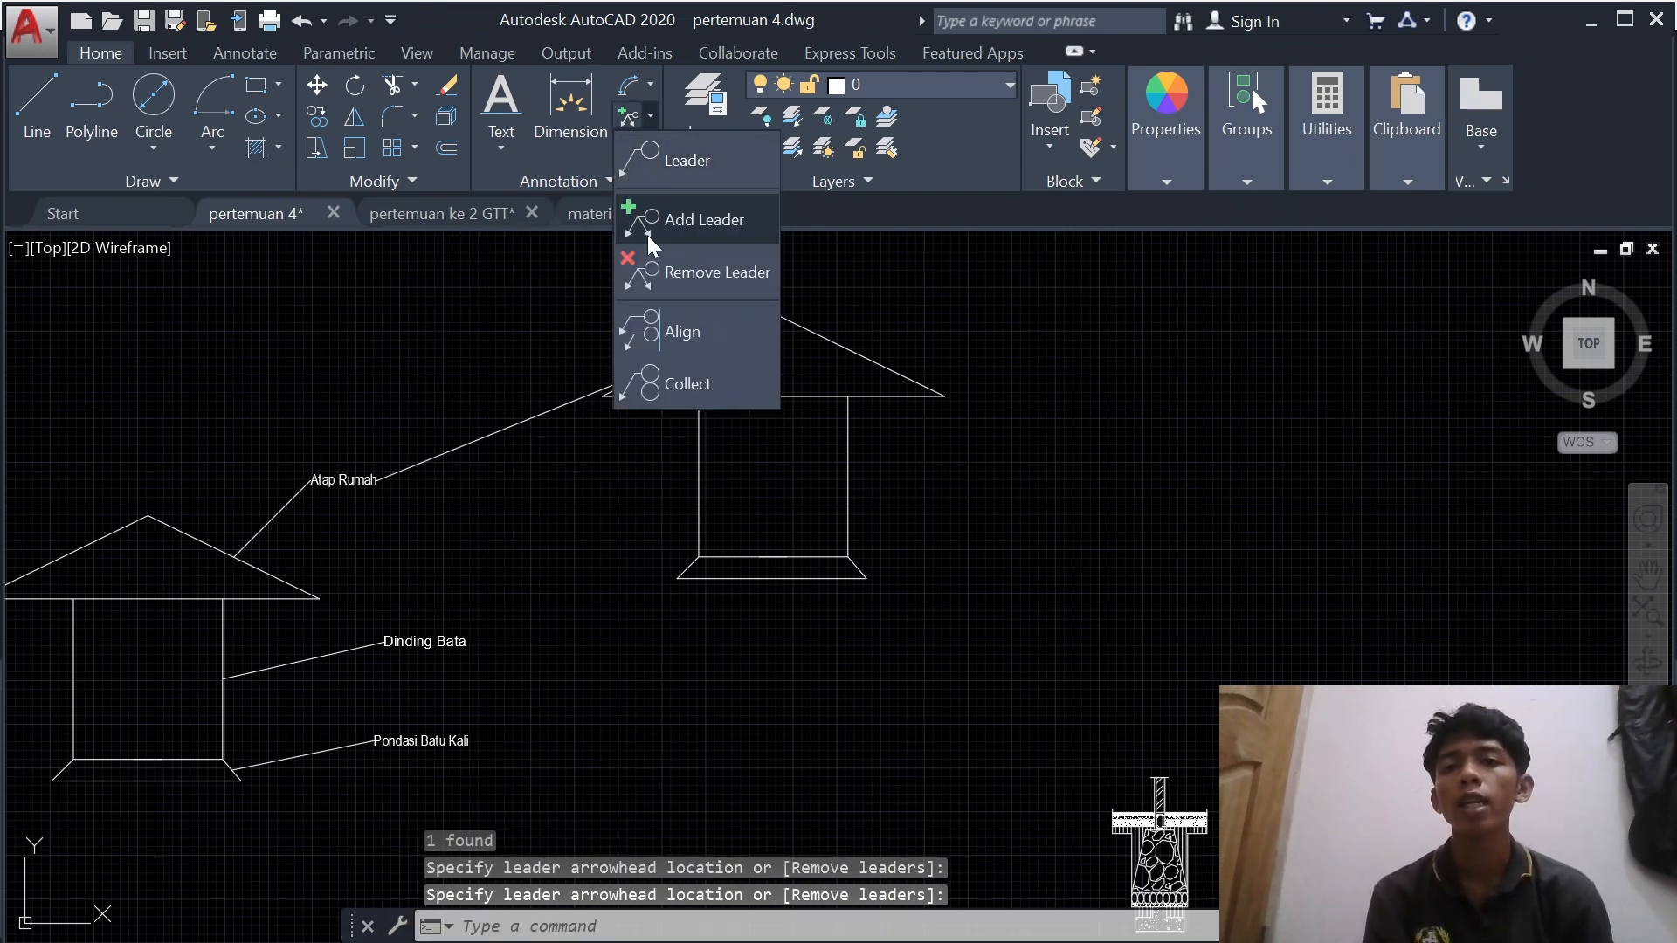
click(697, 222)
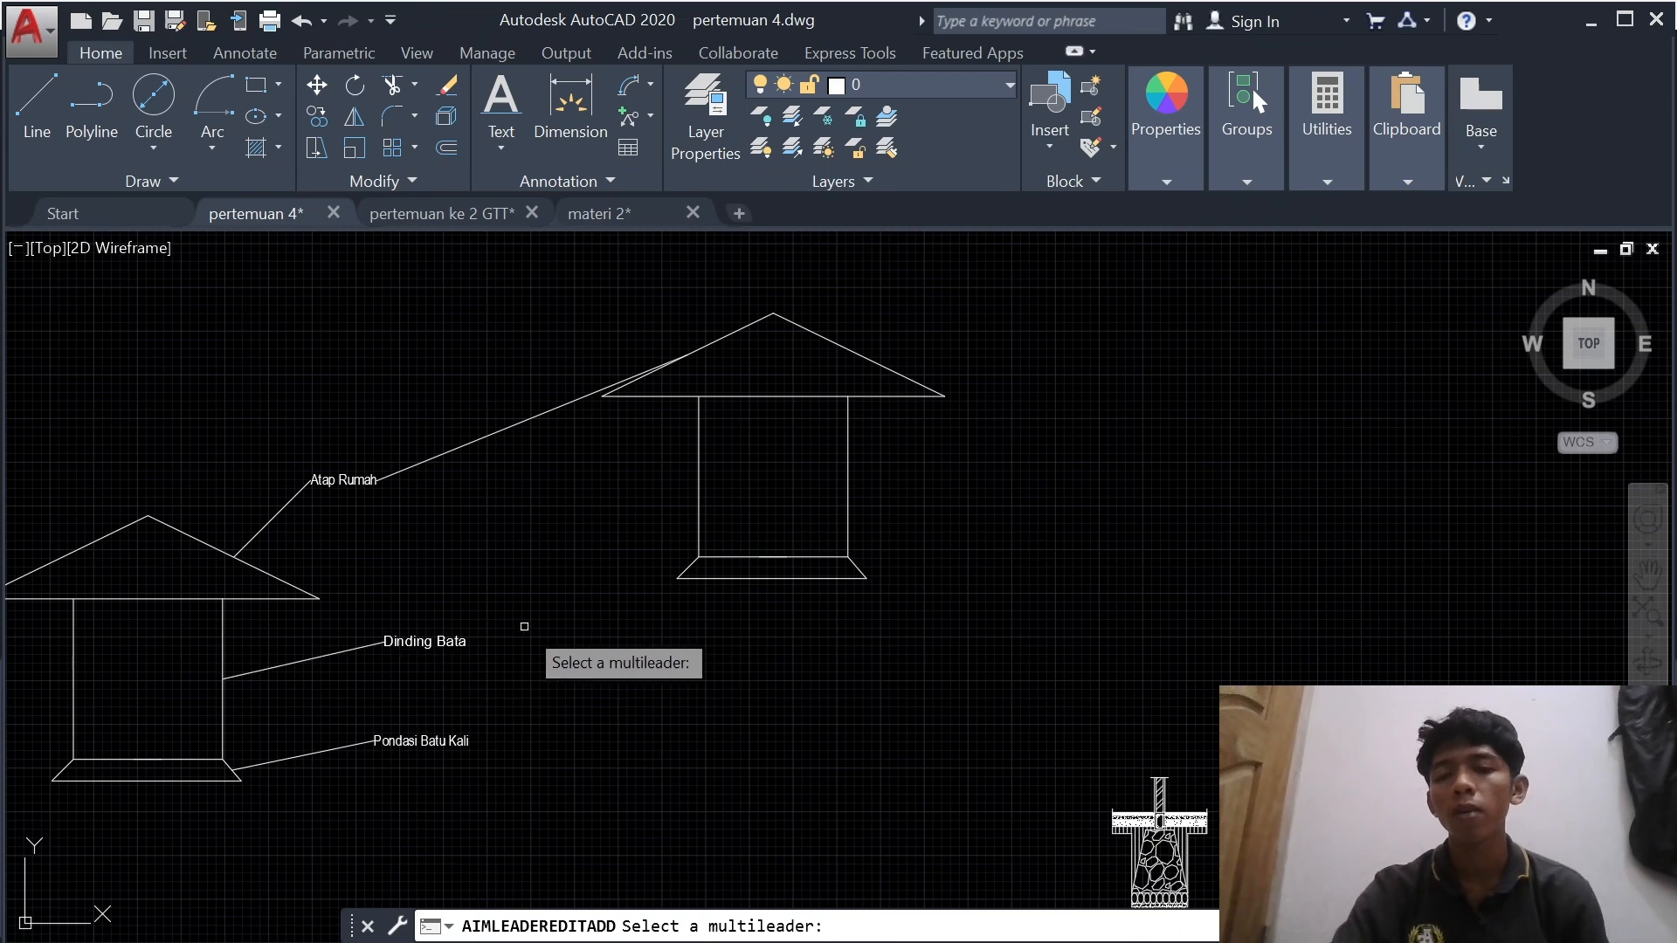
click(398, 642)
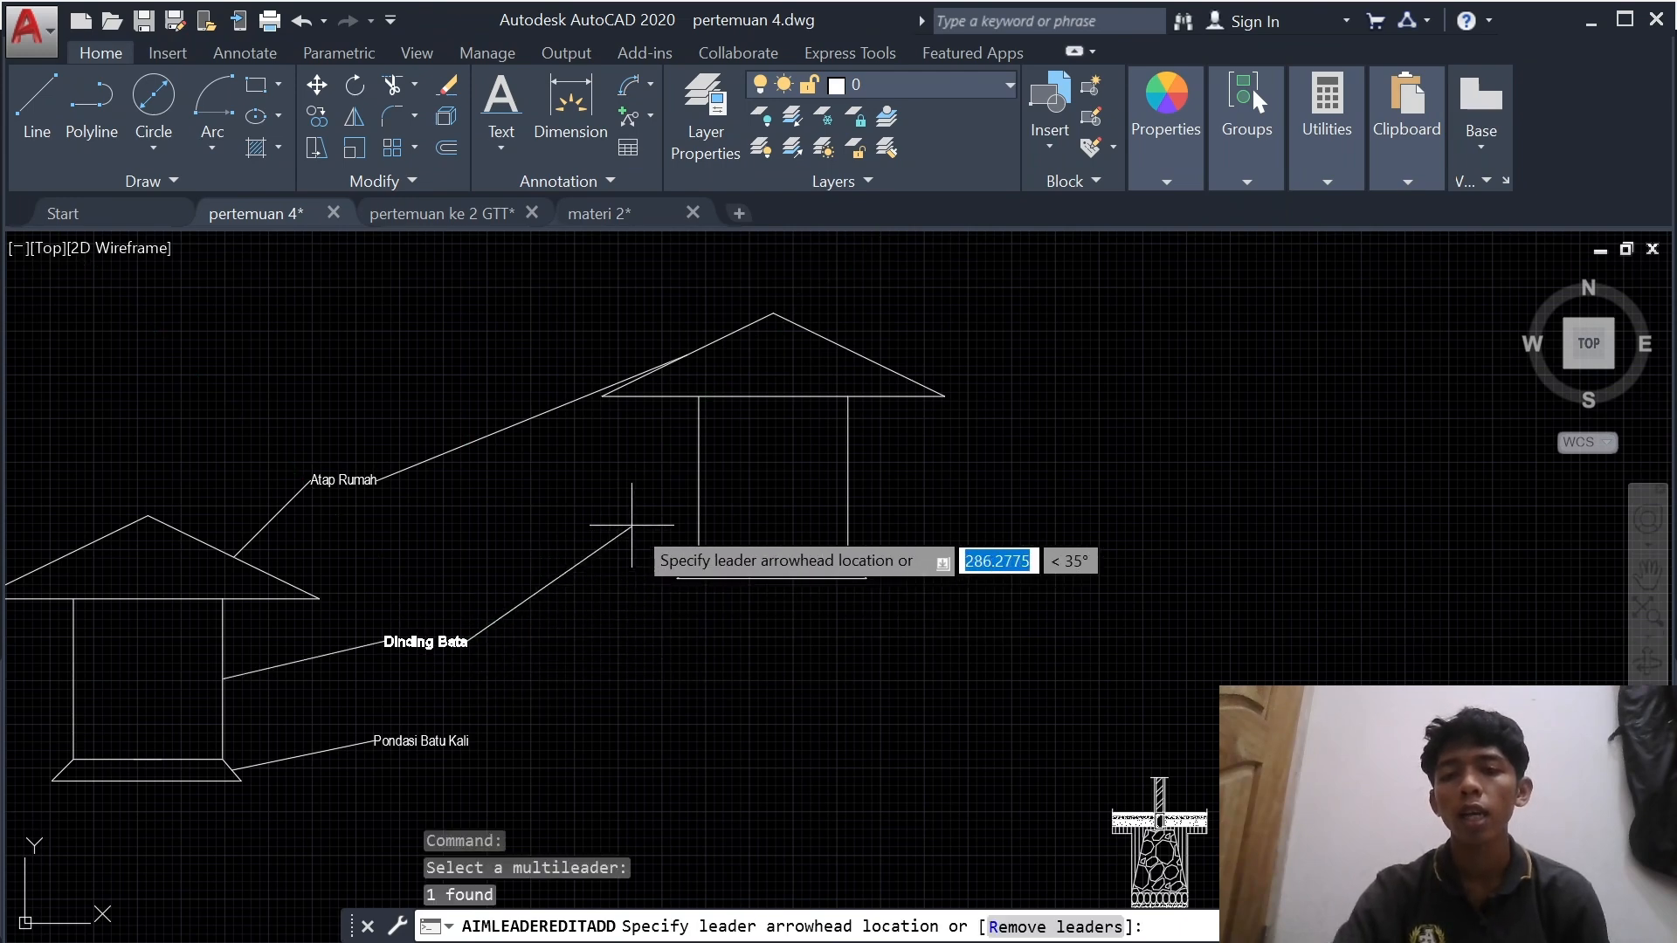
click(699, 477)
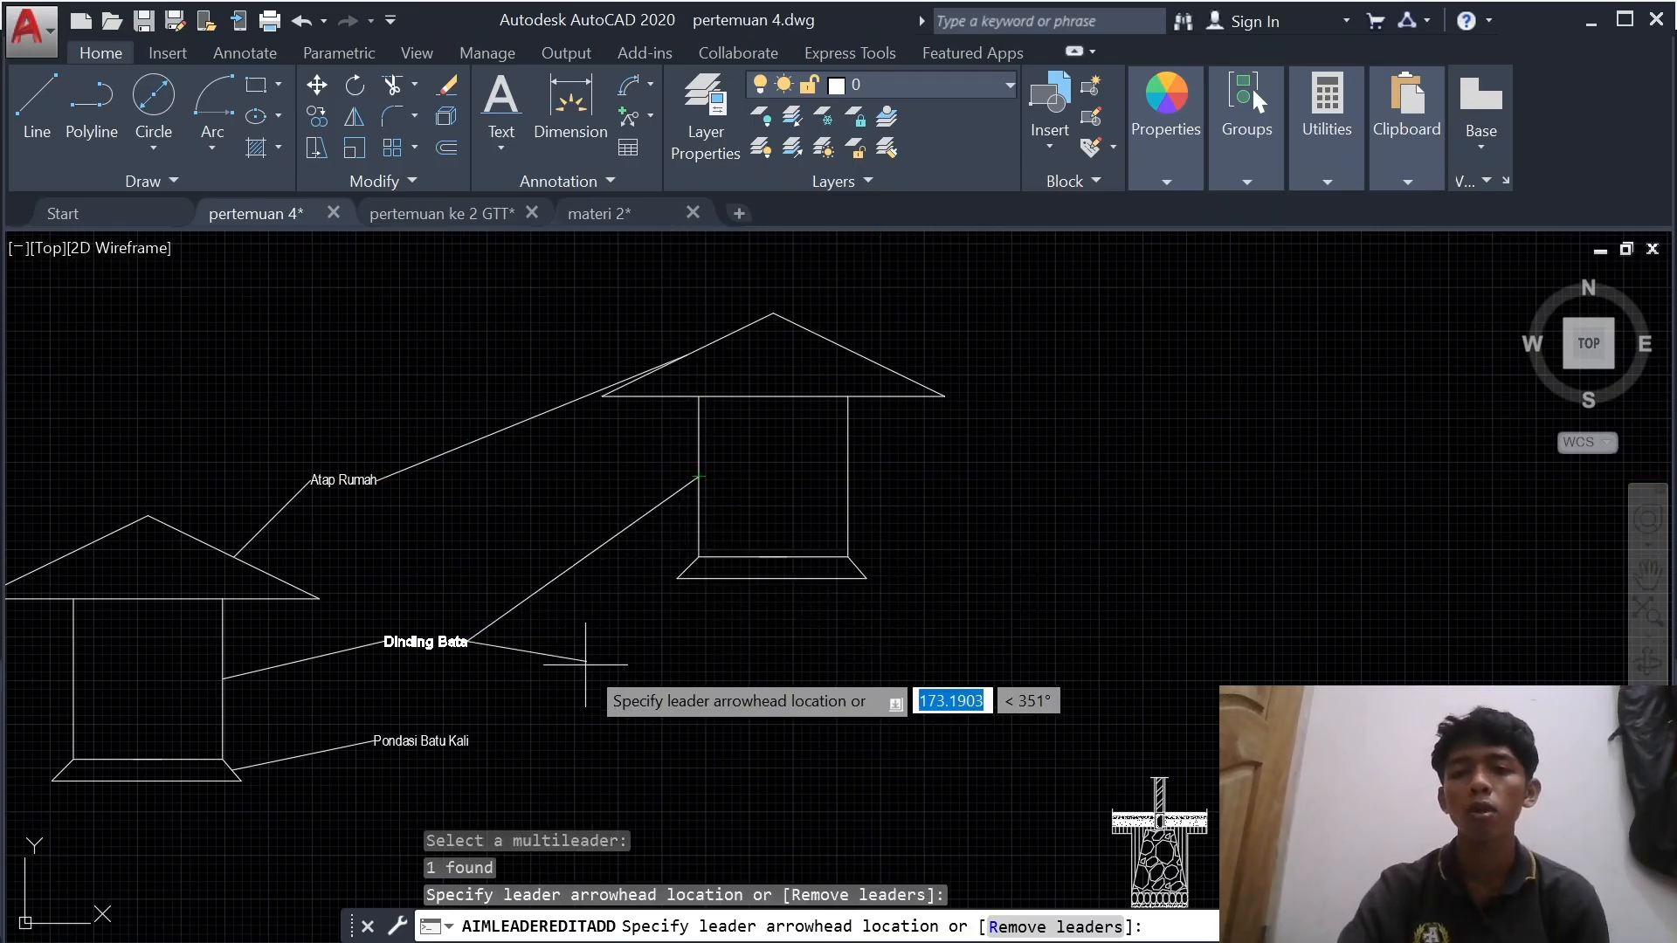
key(Return)
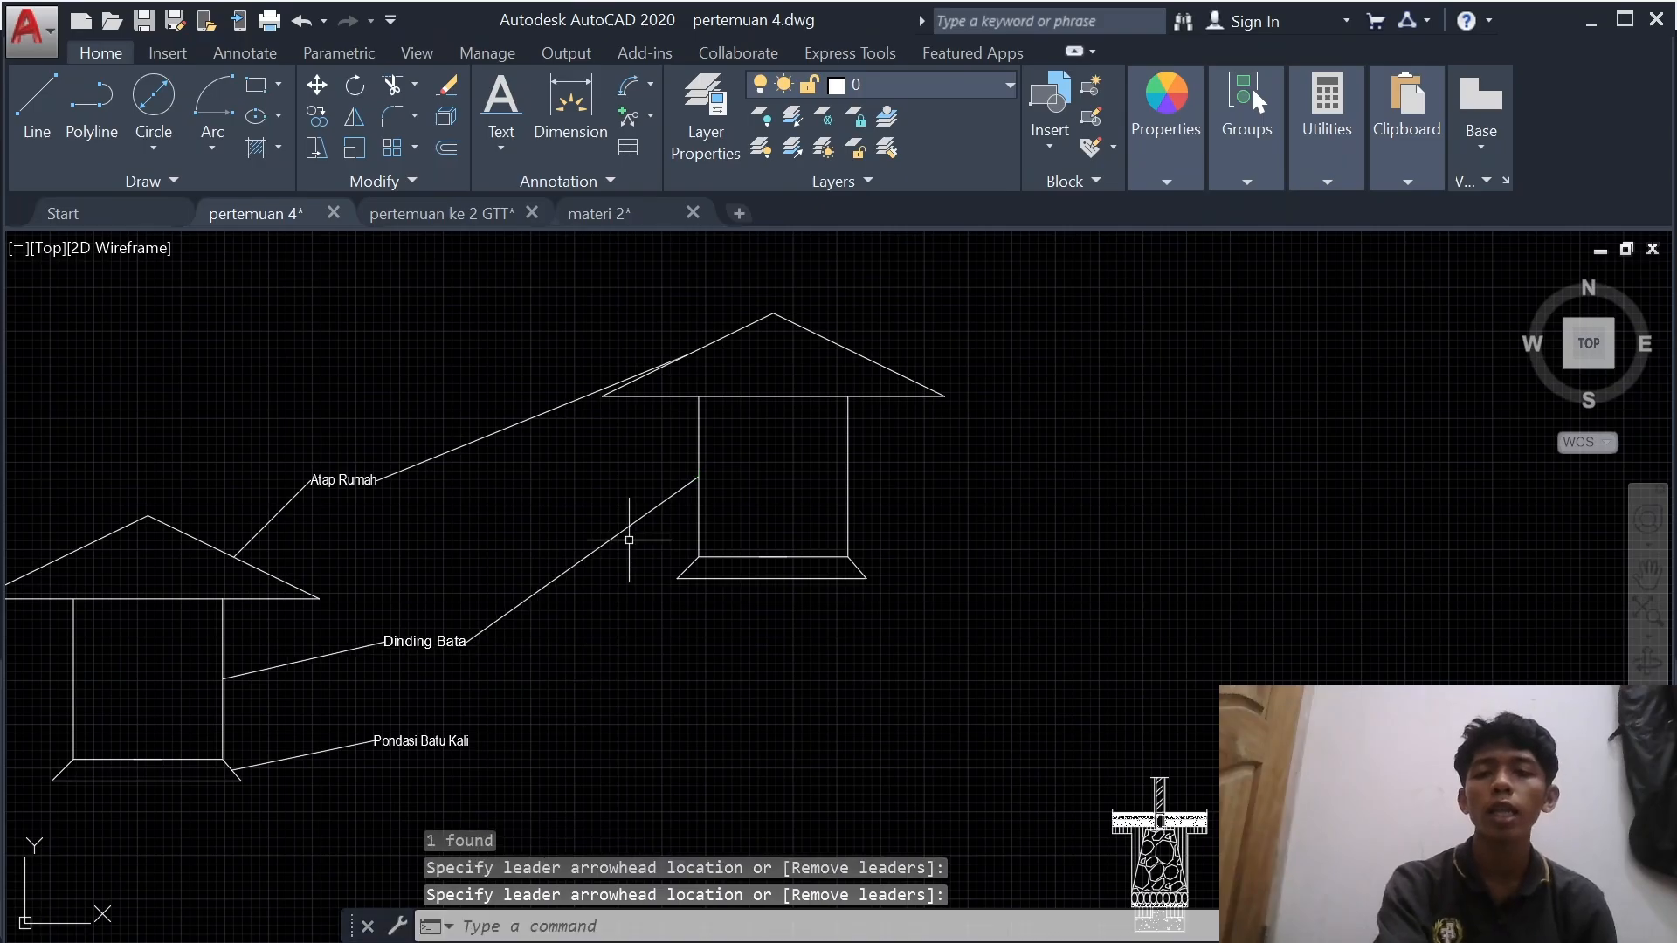
- Add a second leader from the "Pondasi Batu Kali" label to the lower-left corner of the unlabelled house's foundation
click(622, 118)
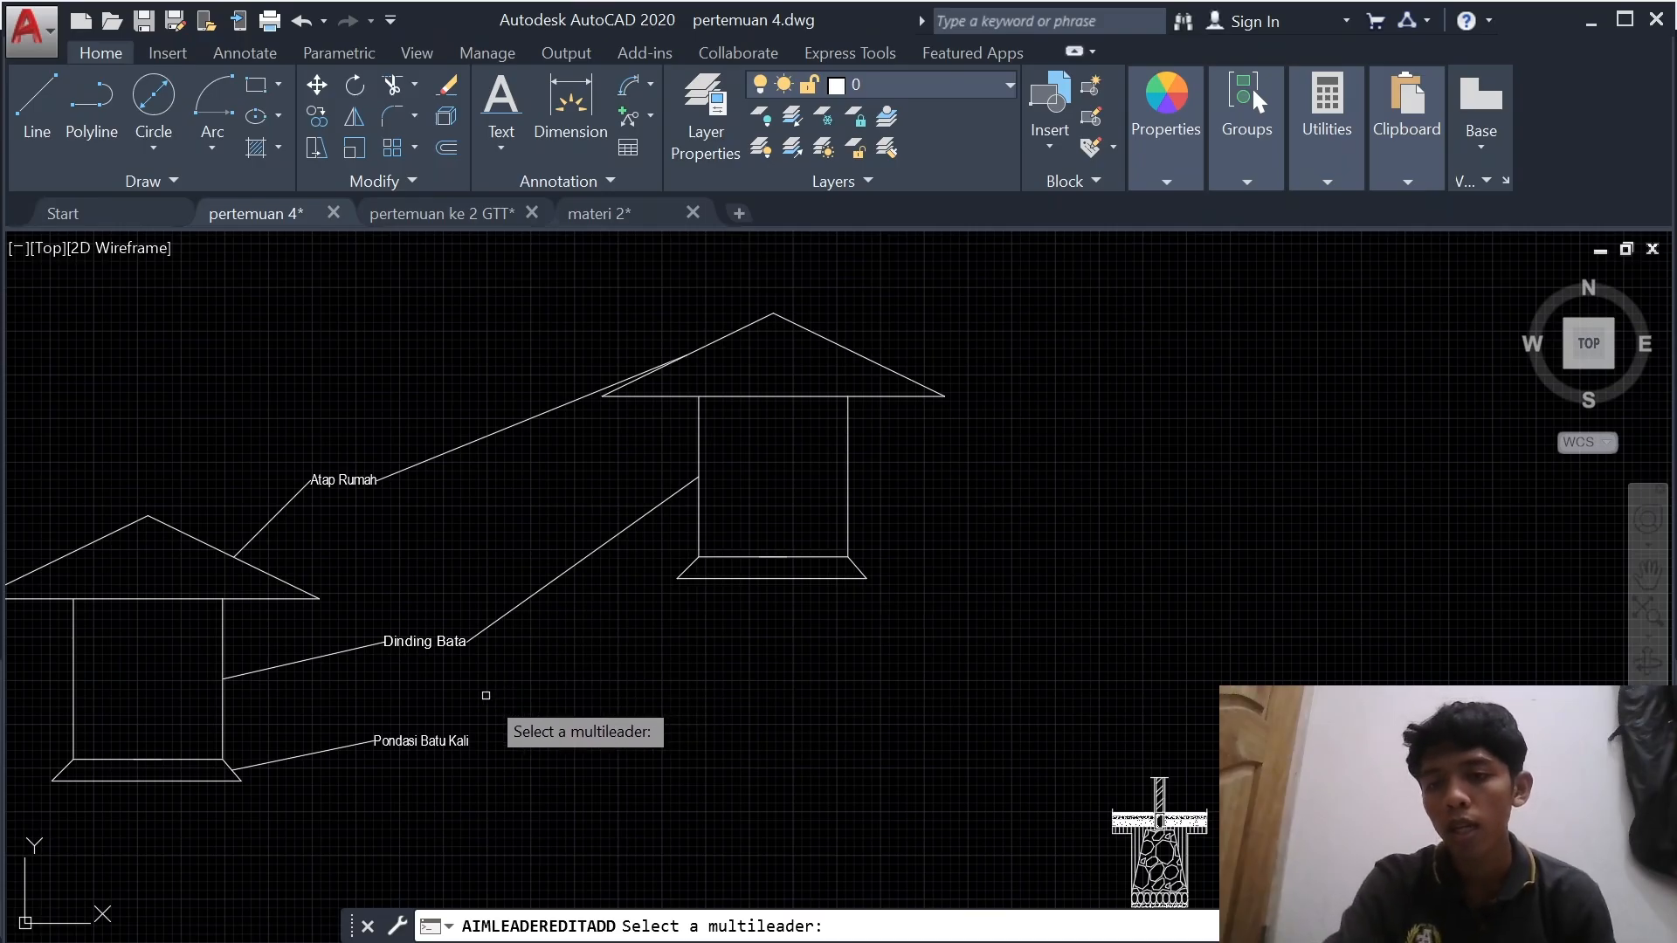
click(420, 737)
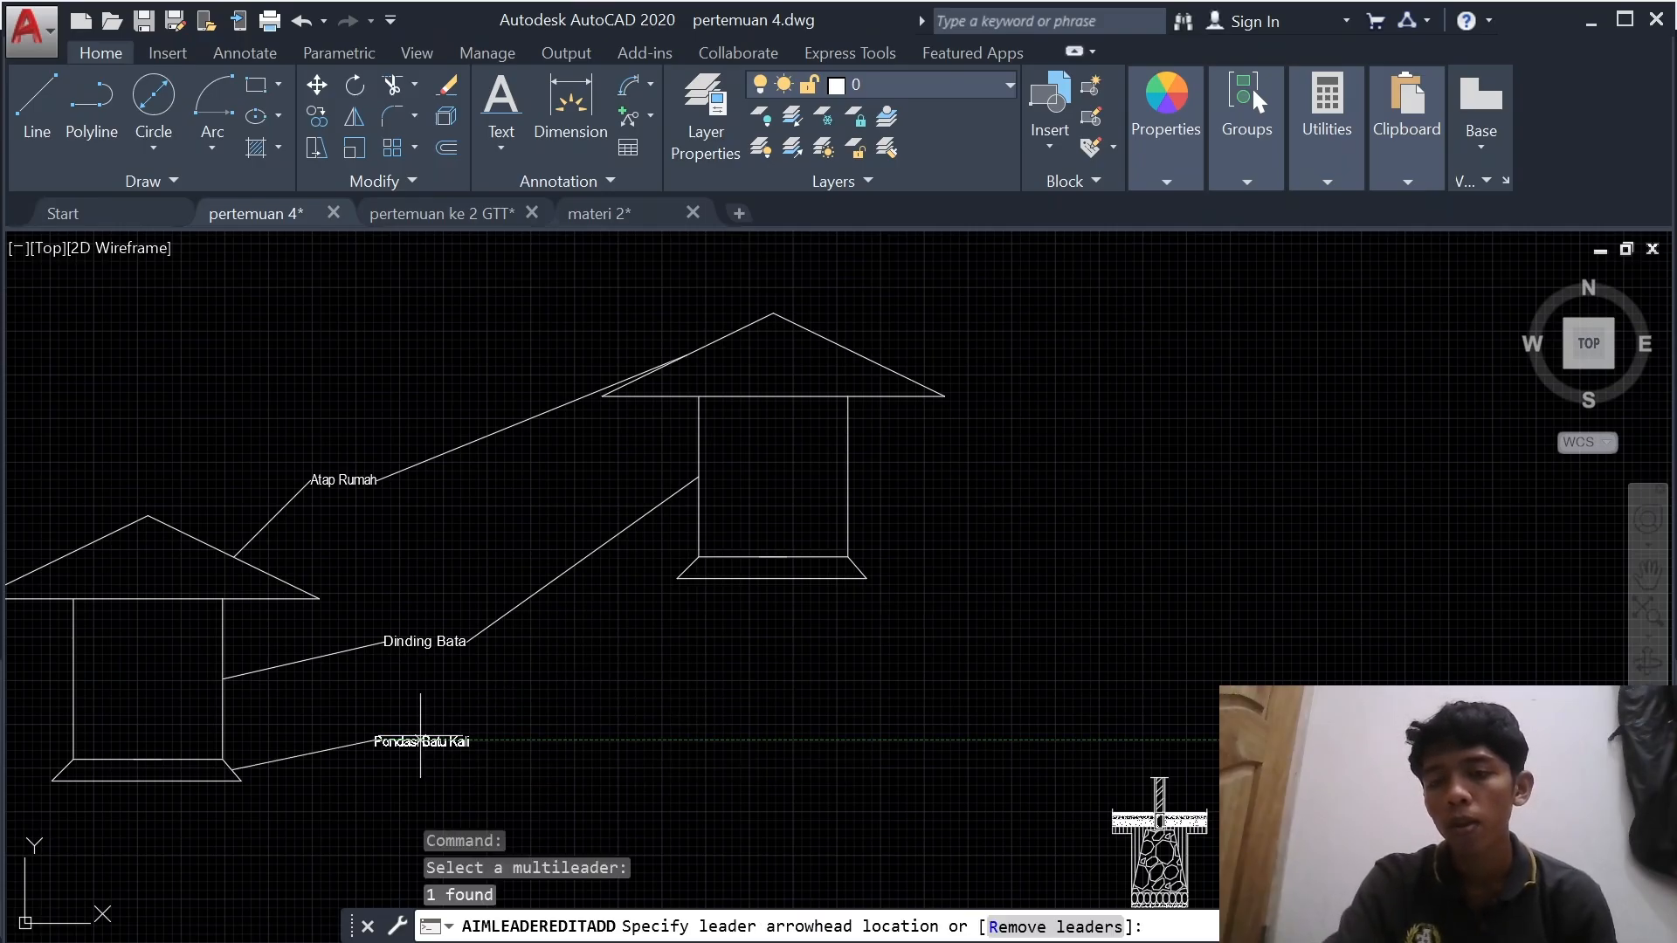
click(677, 578)
key(Return)
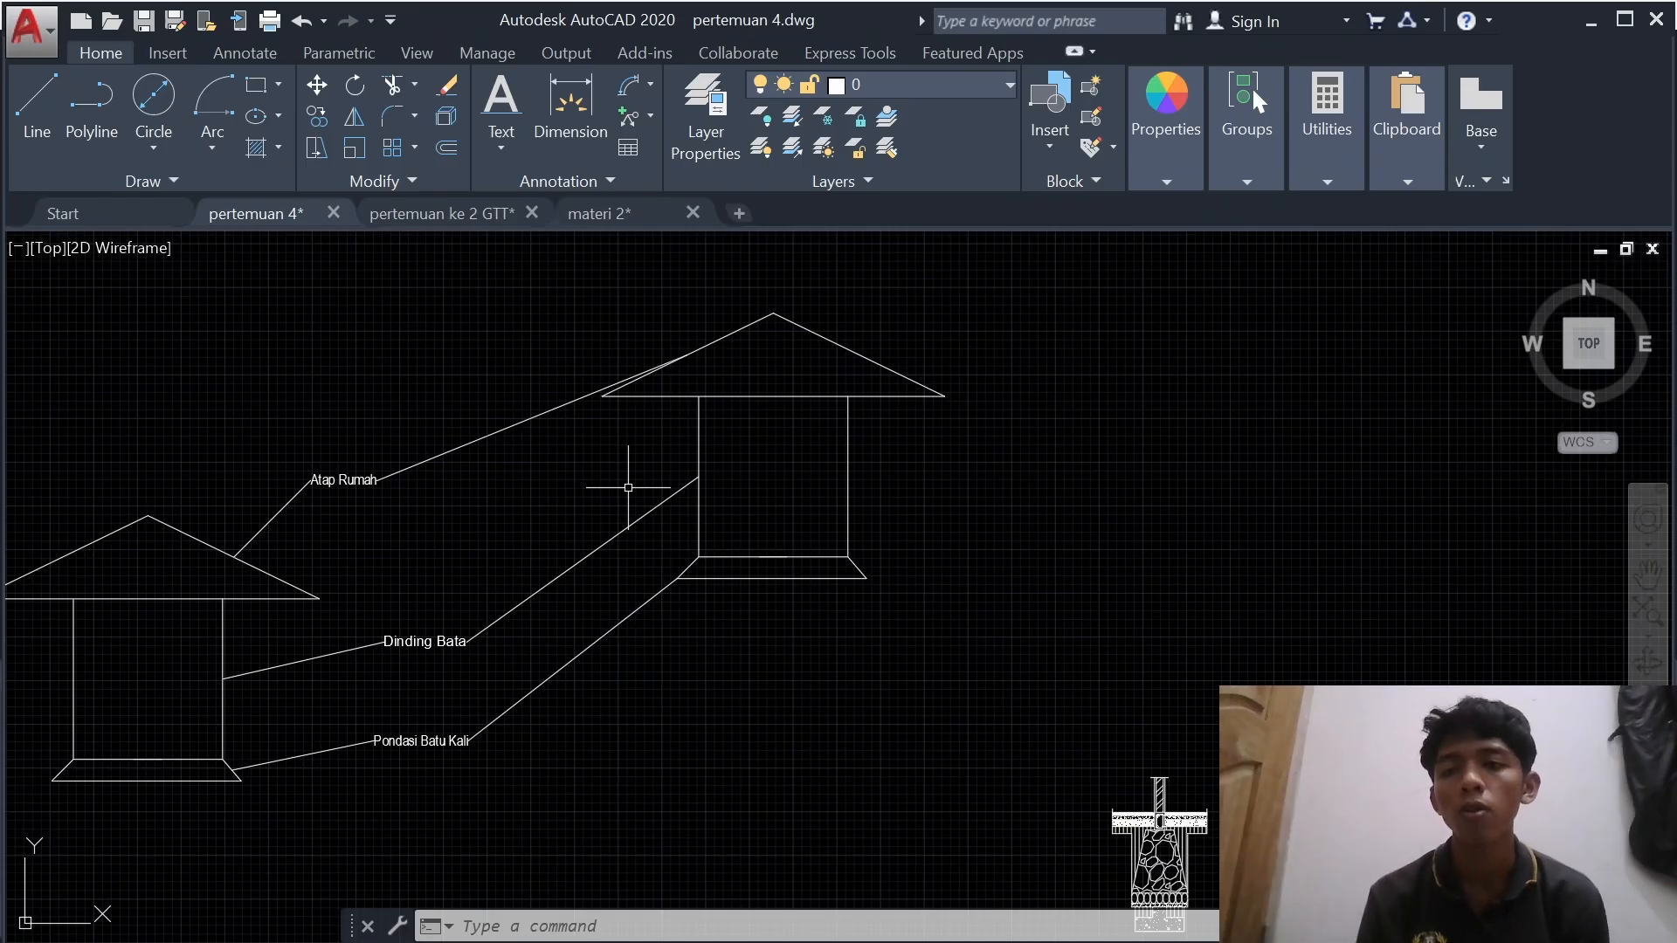
- Remove the leader line joining the "Atap Rumah" label to the second house's roof with Remove Leader
click(651, 115)
click(704, 273)
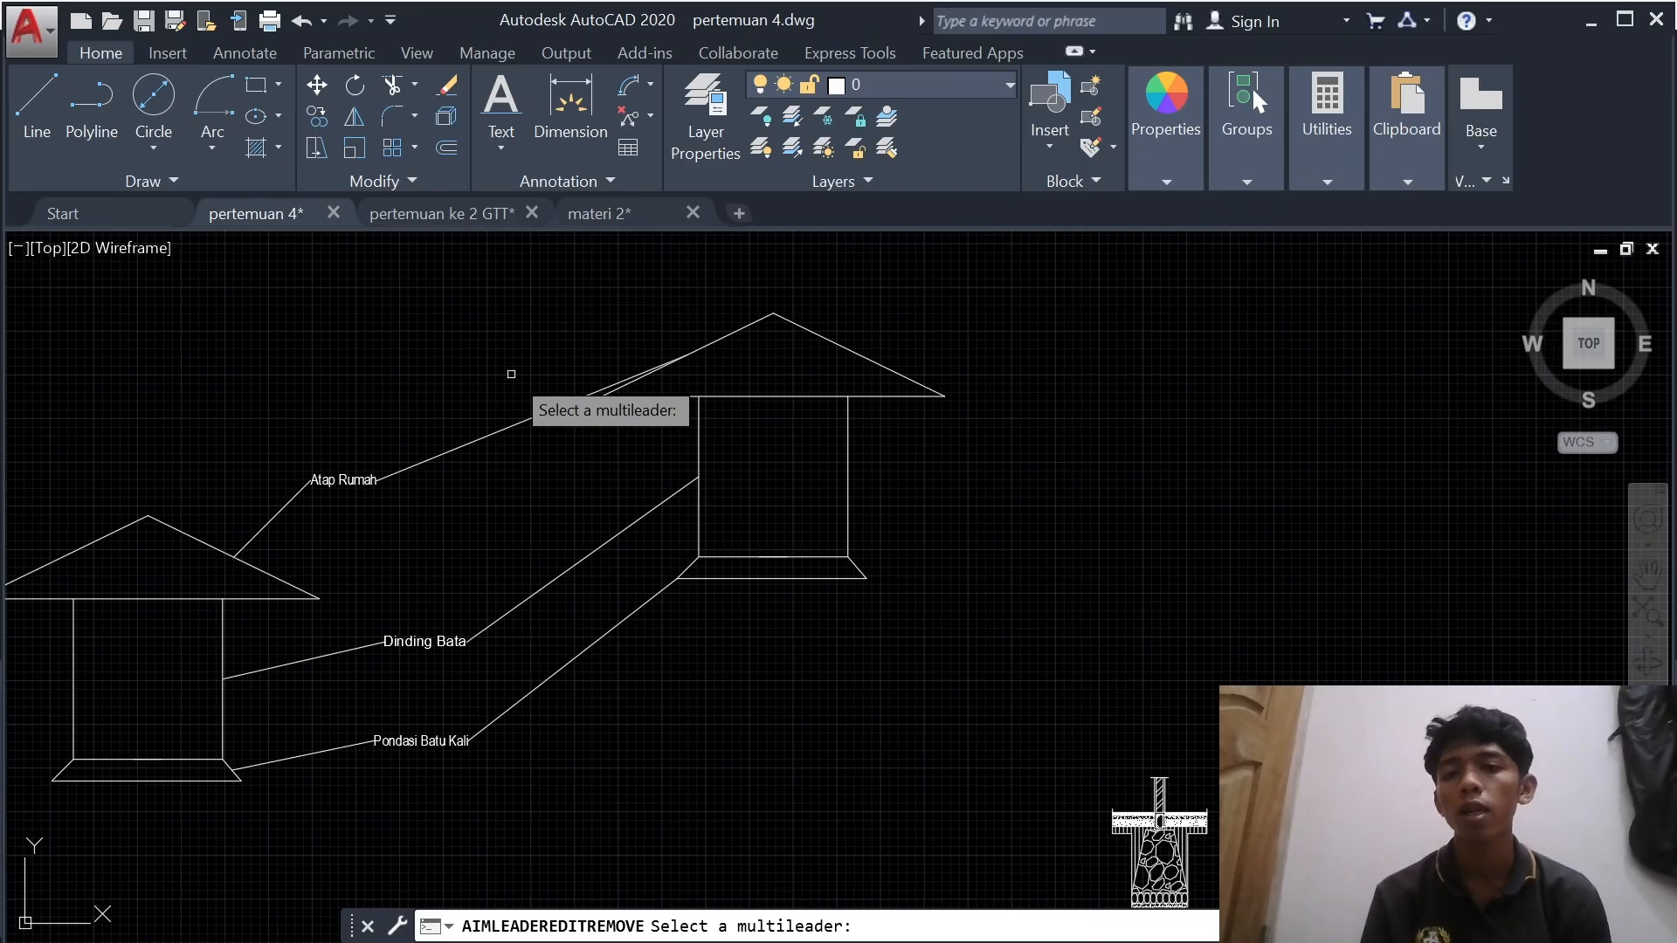
click(469, 440)
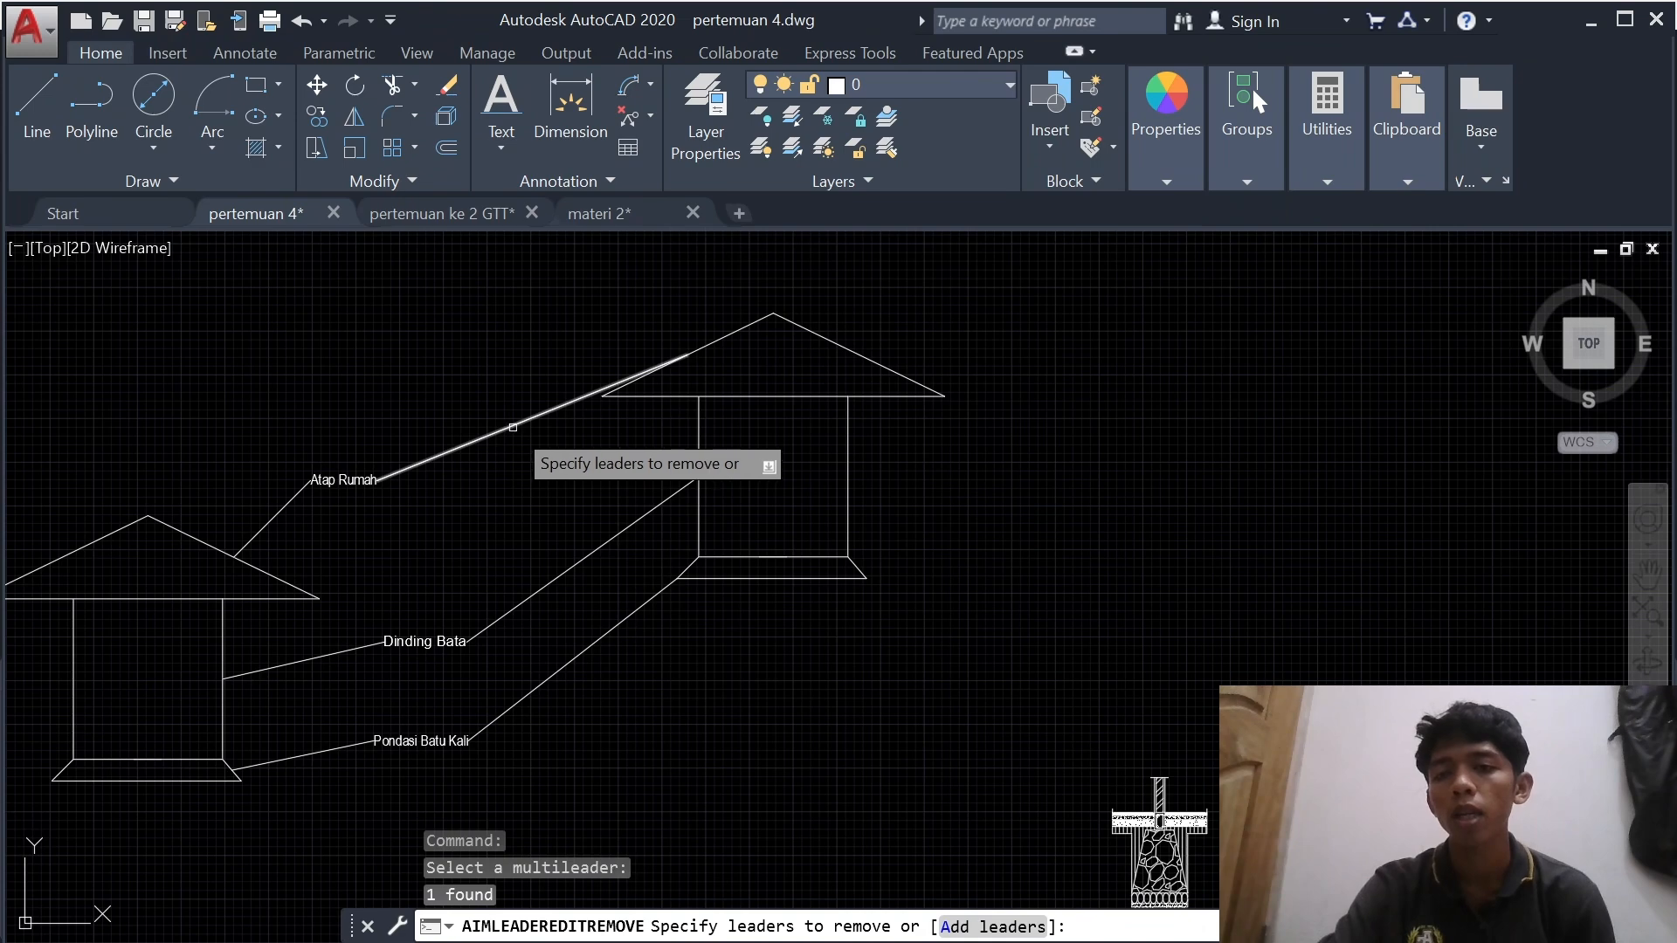
click(511, 429)
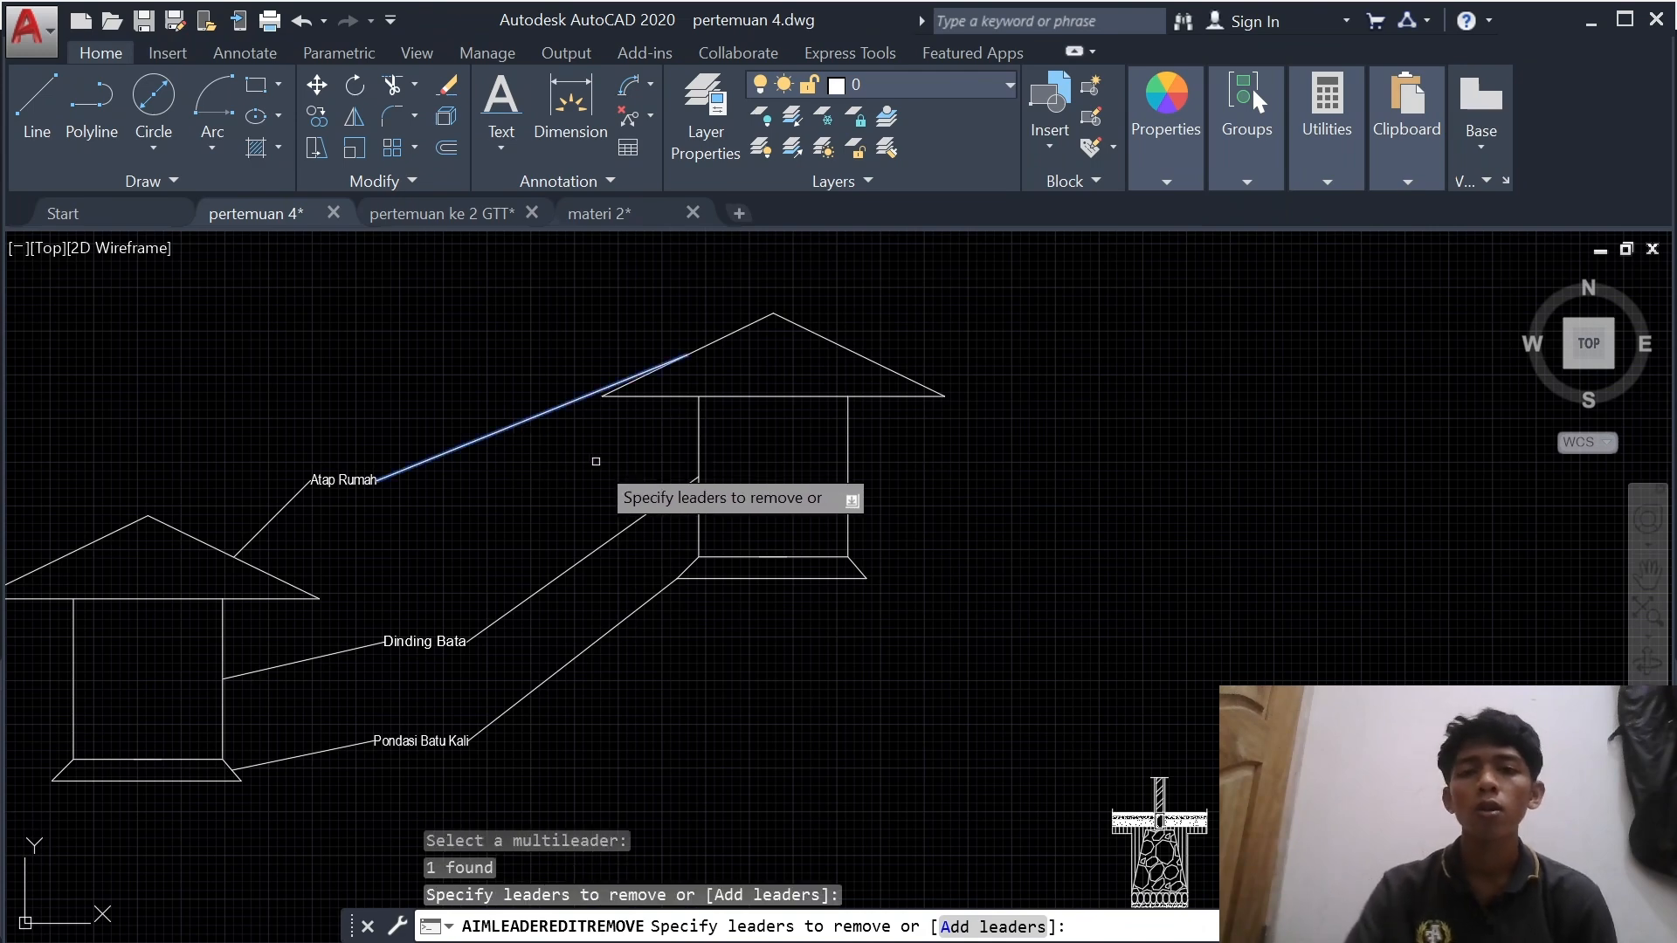
key(Return)
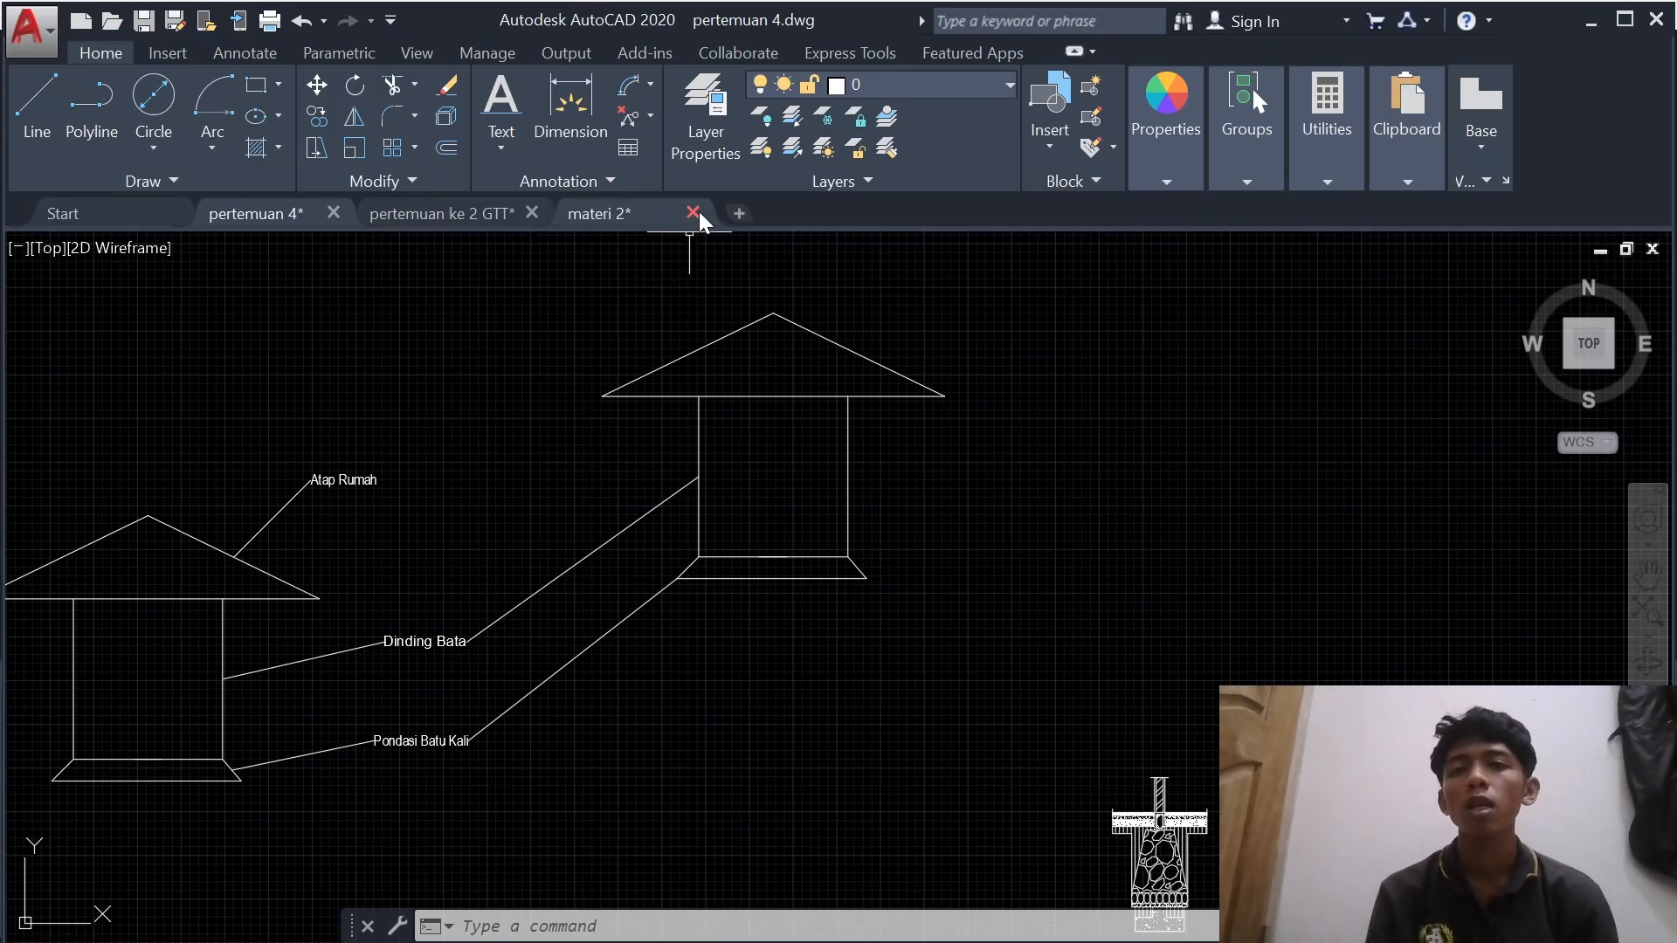
- Remove the leader line joining the "Dinding Bata" label to the second house's wall with Remove Leader
click(652, 115)
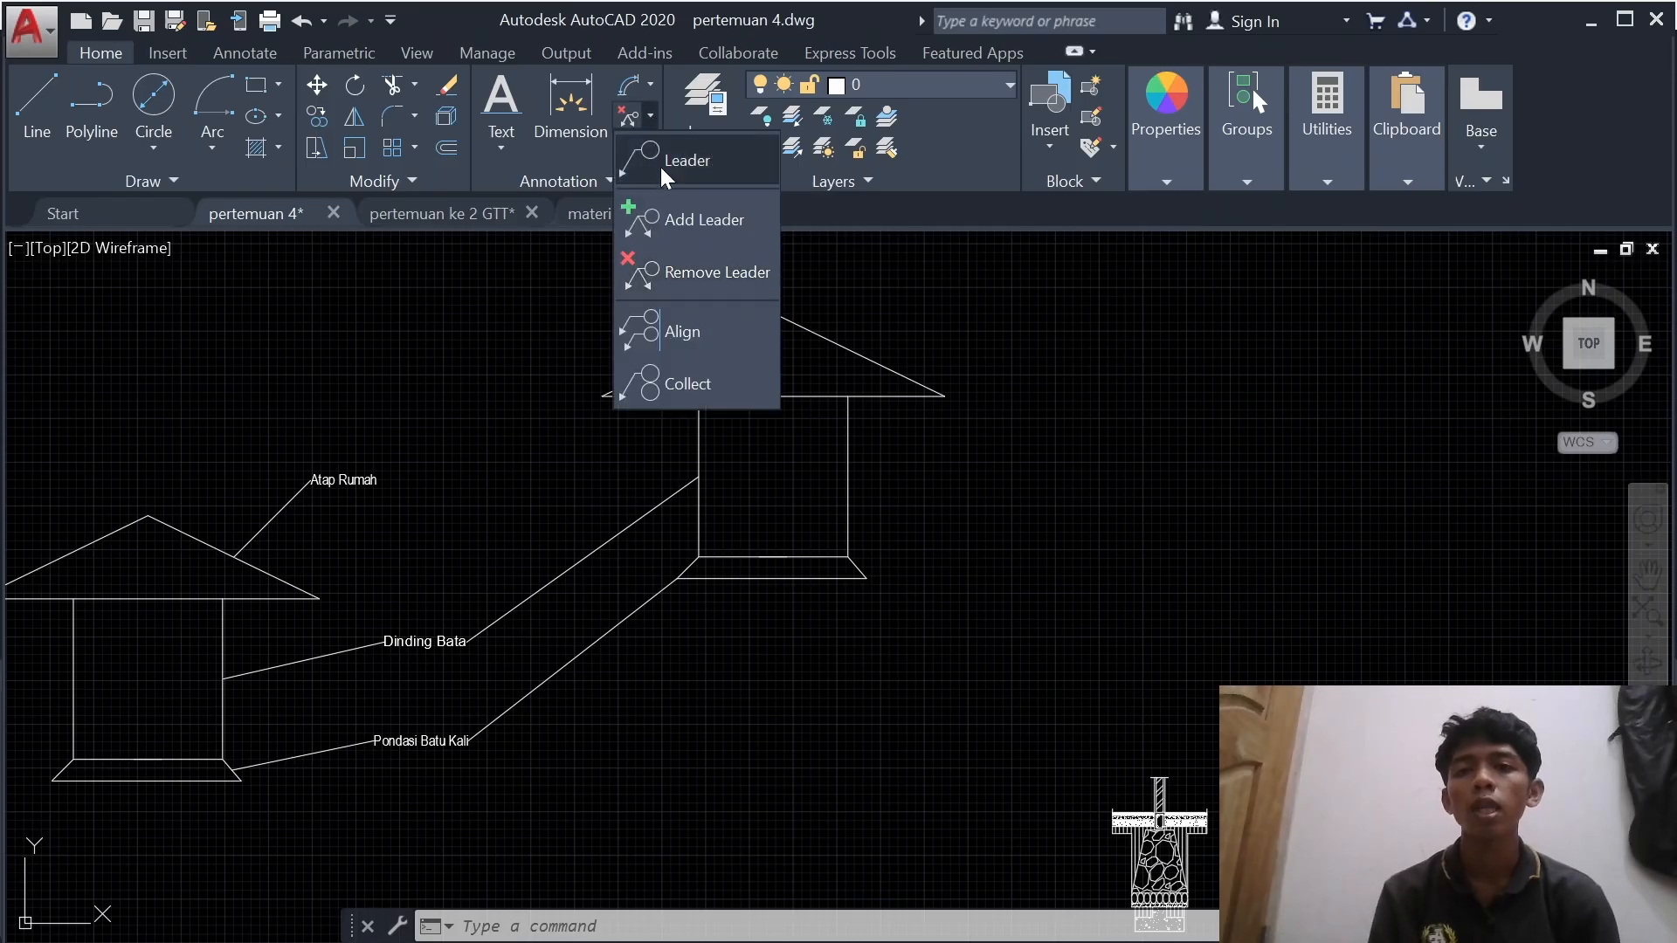
click(678, 271)
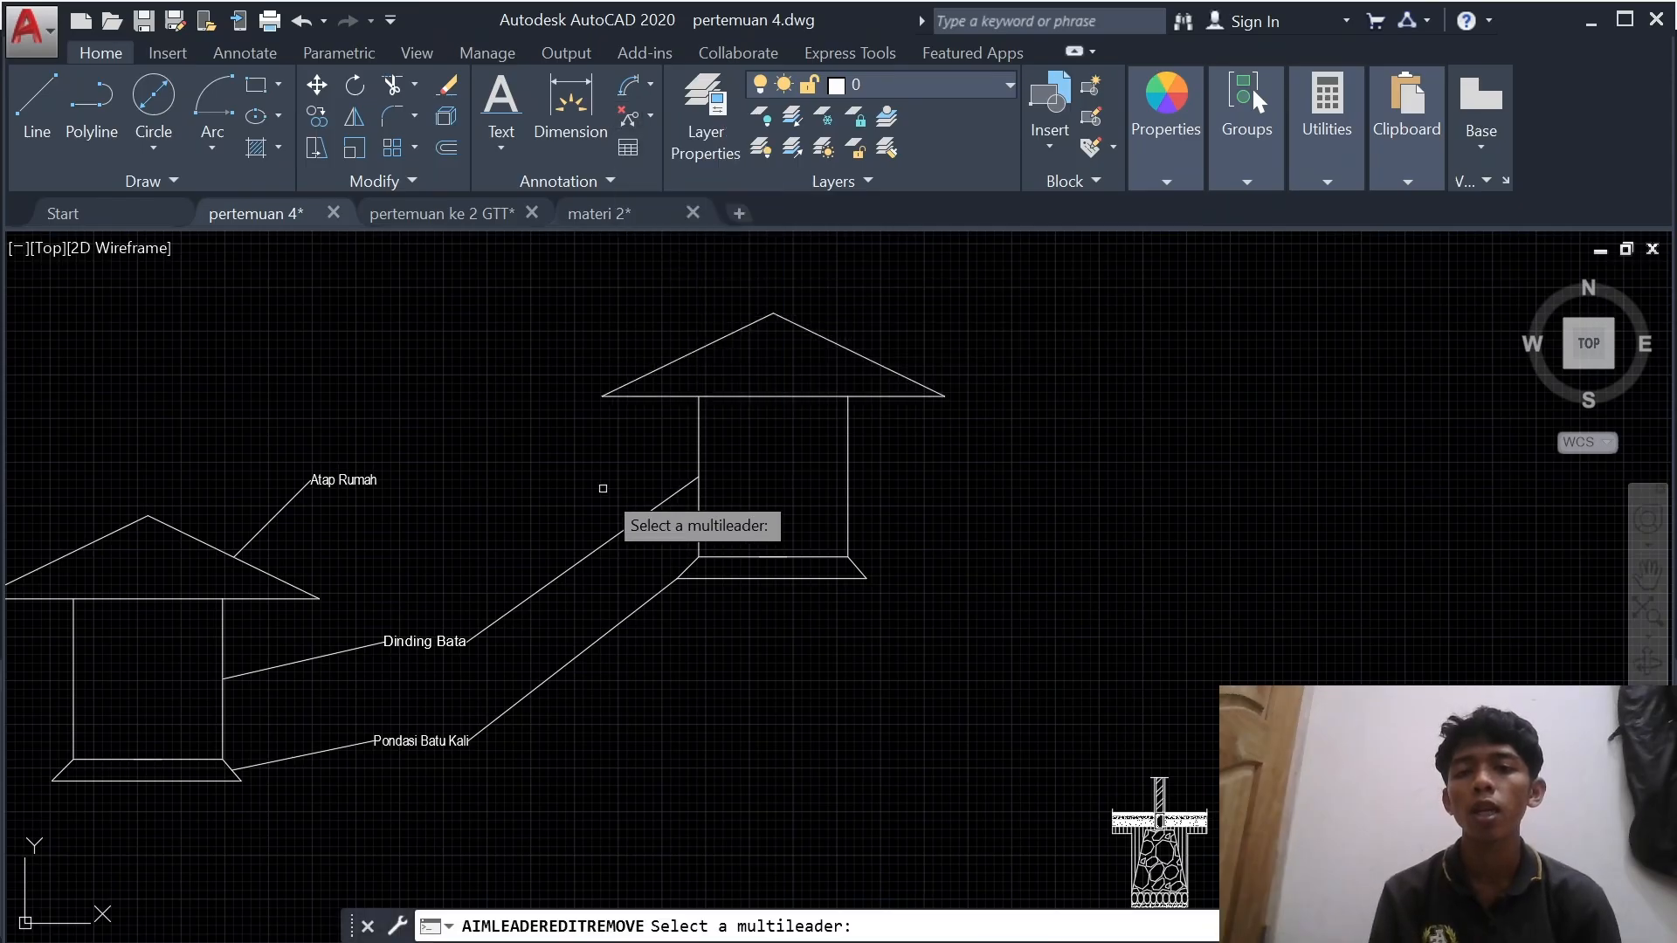
click(589, 551)
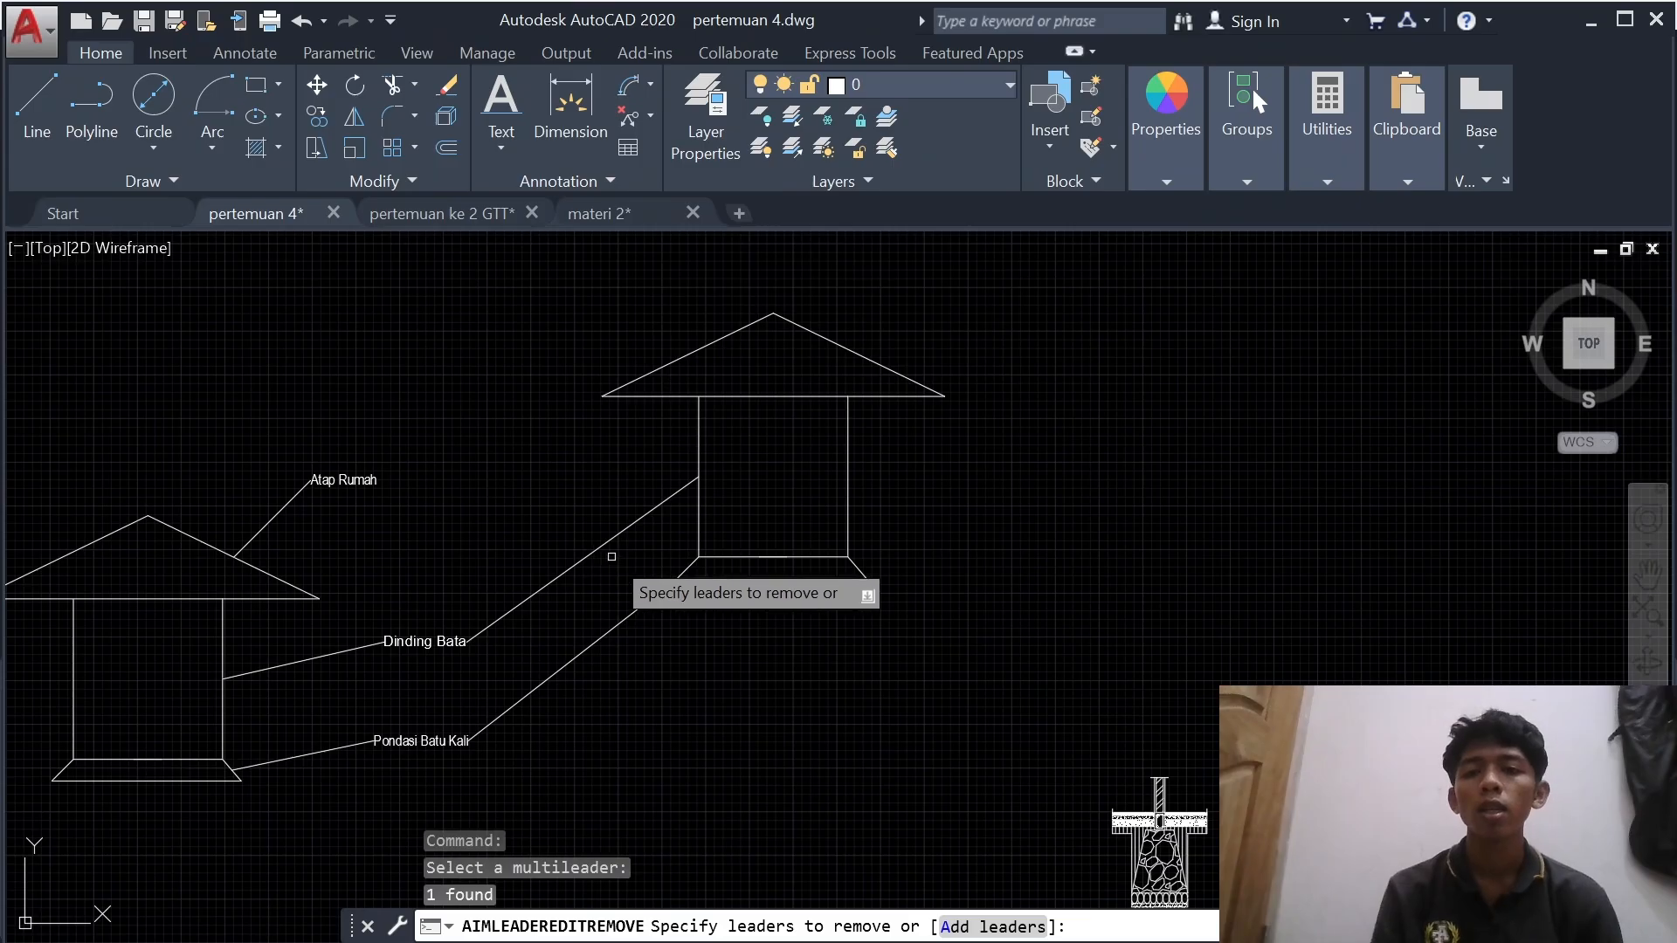
click(612, 541)
click(645, 542)
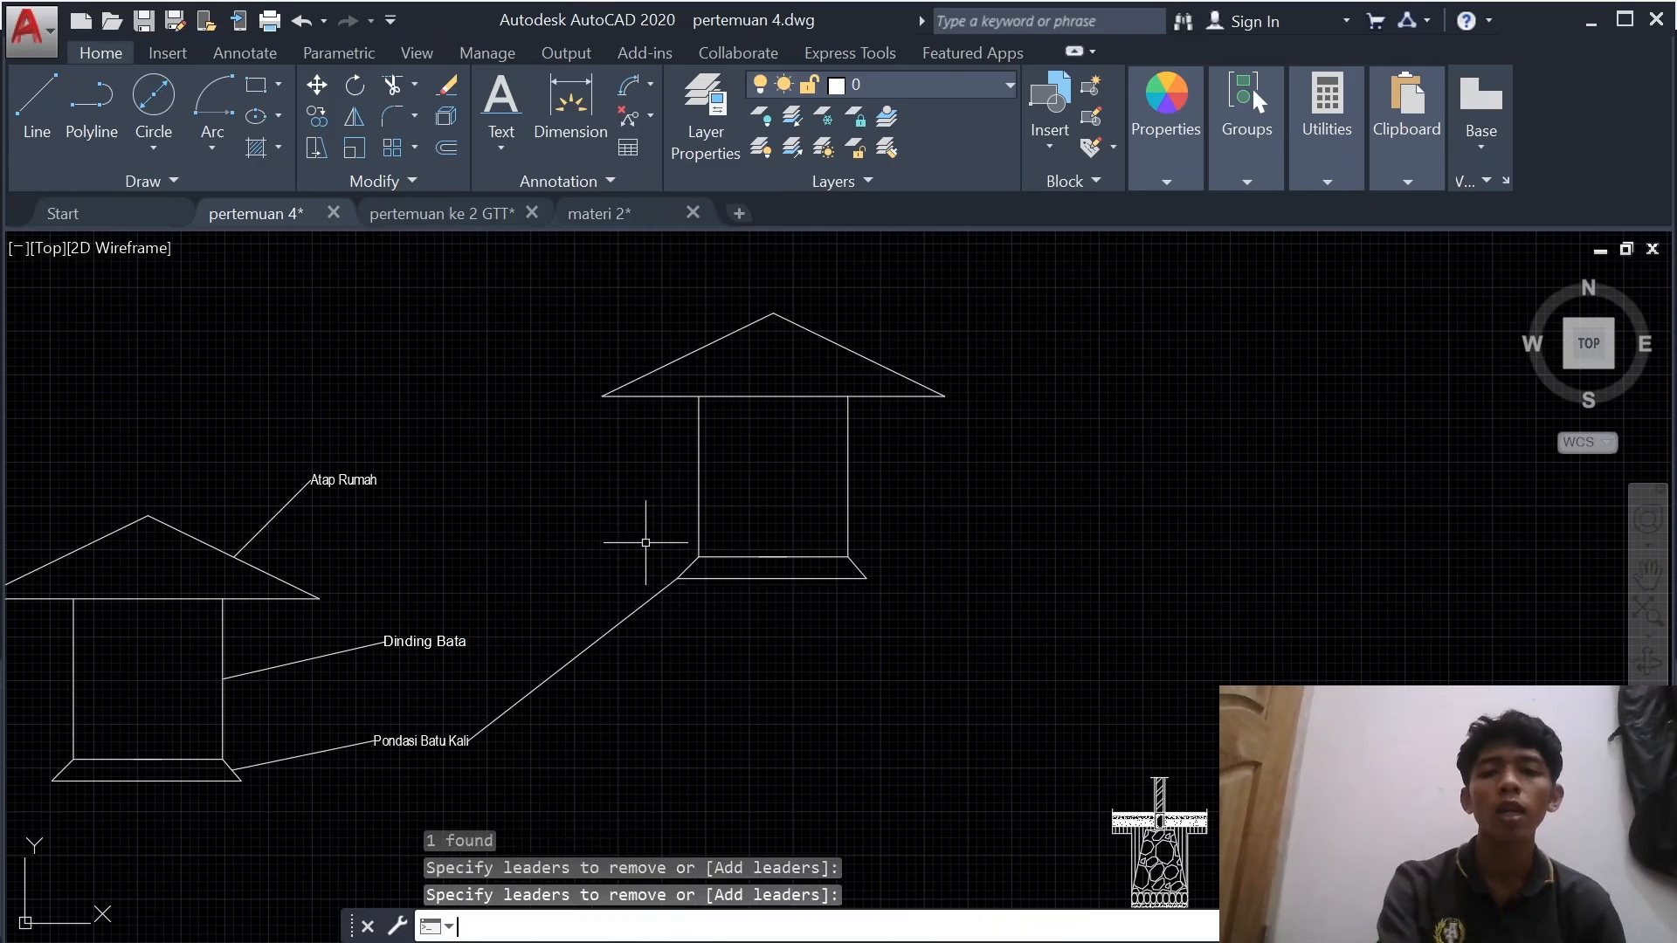
key(Return)
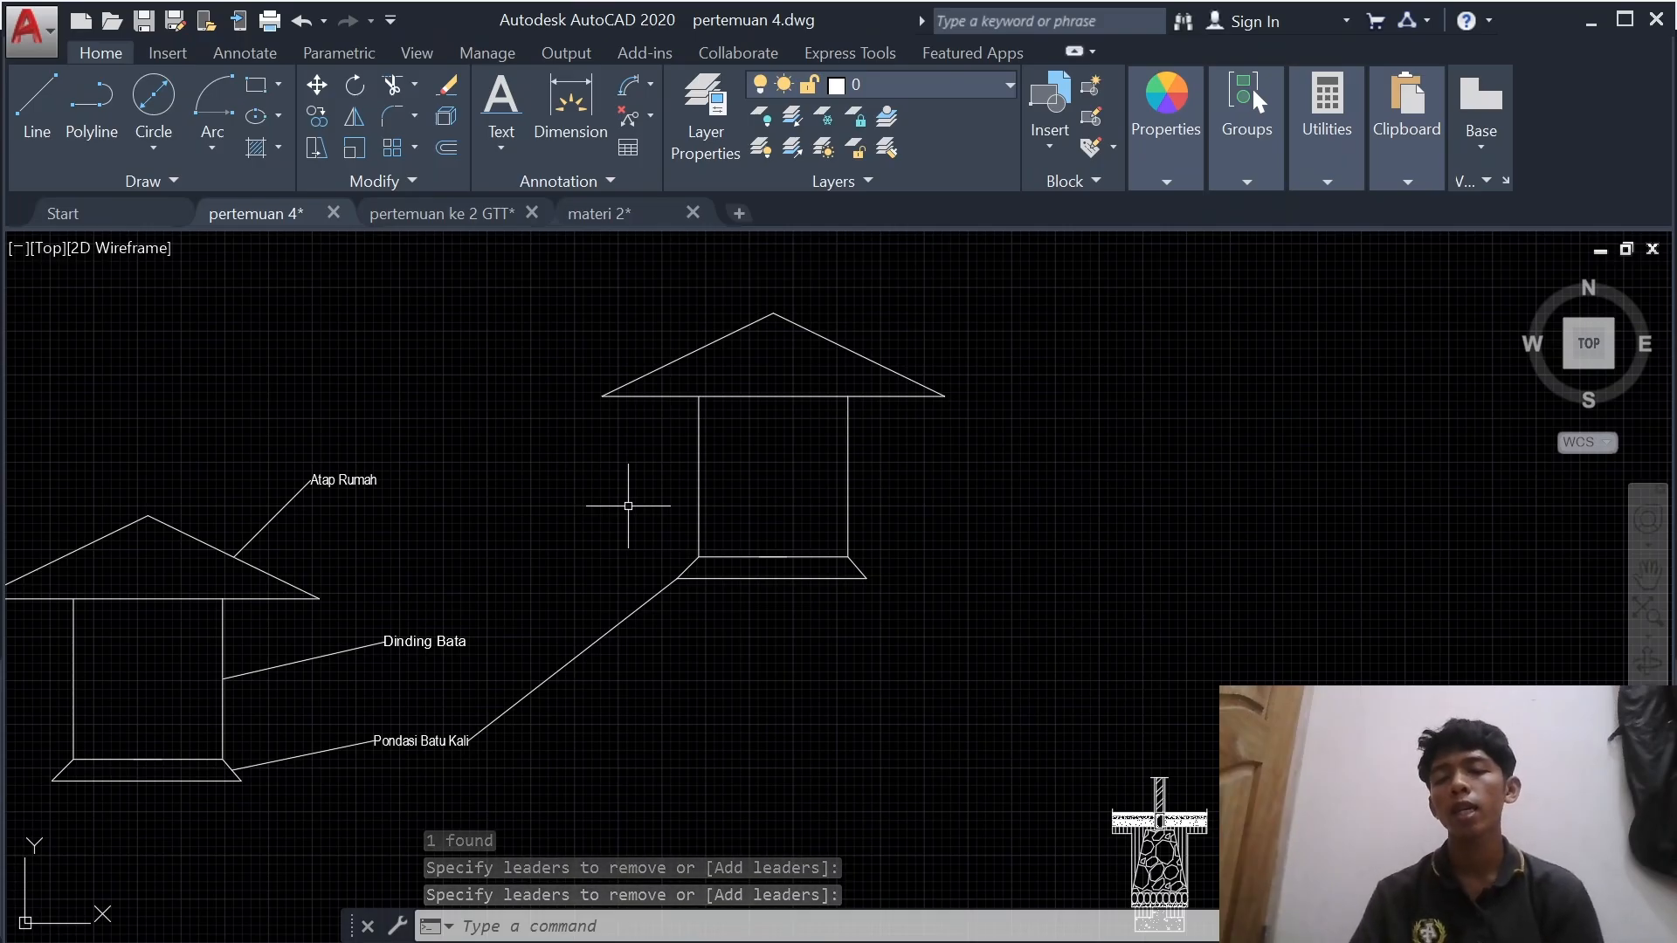
- Remove the leader line joining the "Pondasi Batu Kali" label to the second house's foundation with Remove Leader
click(648, 116)
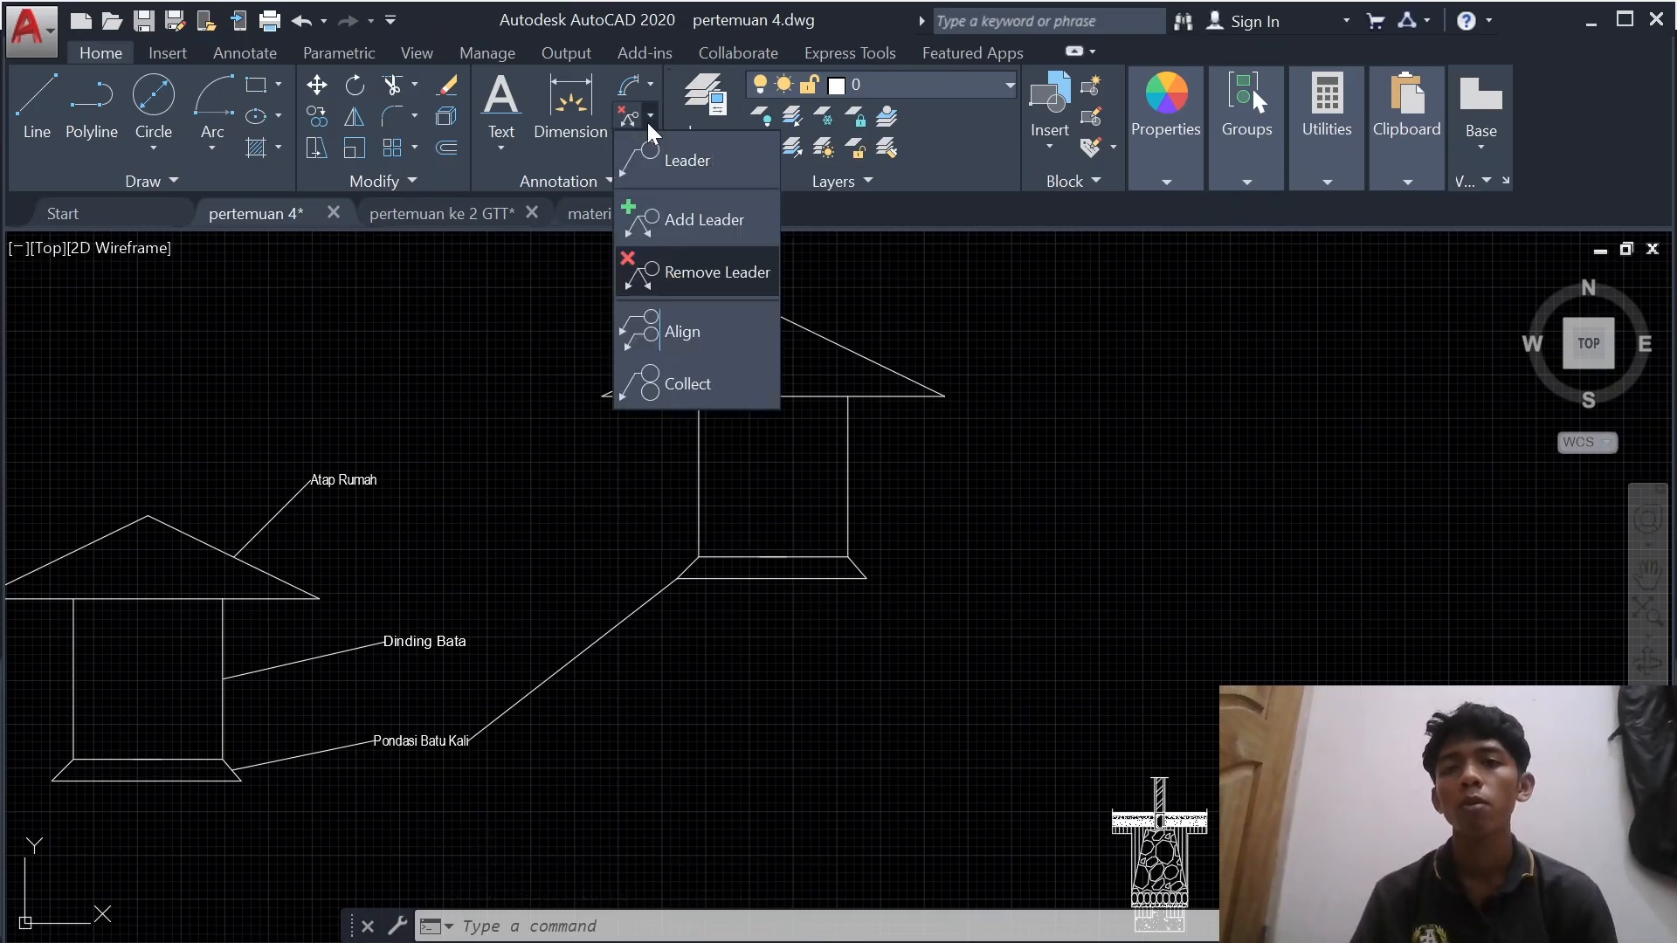
click(687, 267)
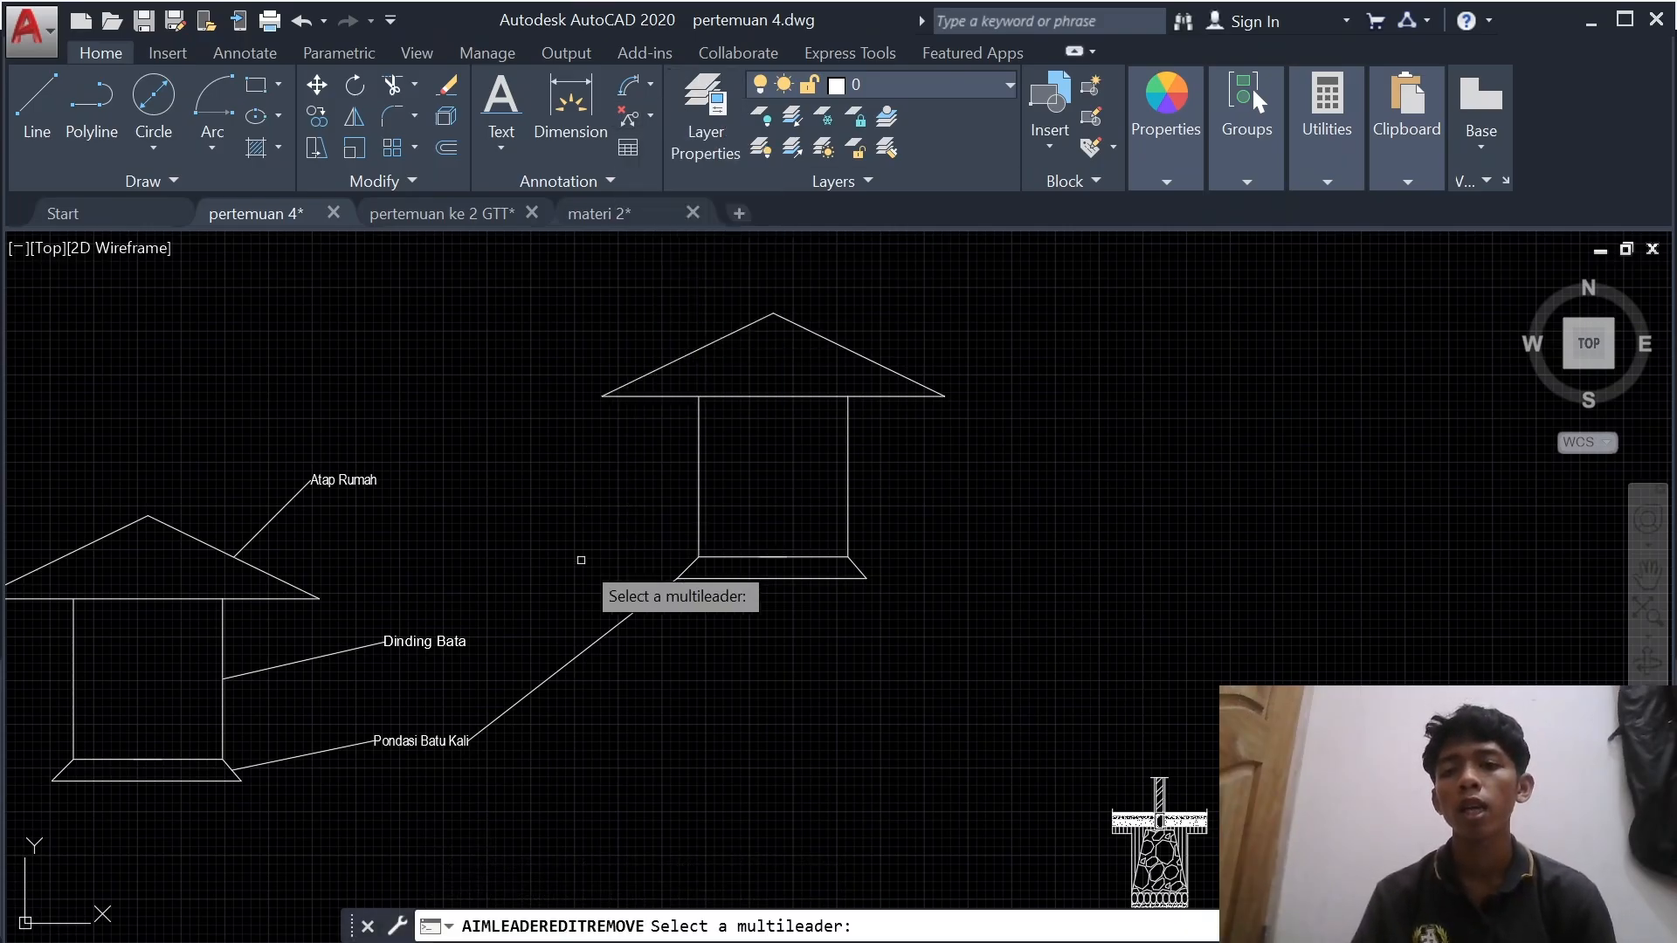
click(595, 641)
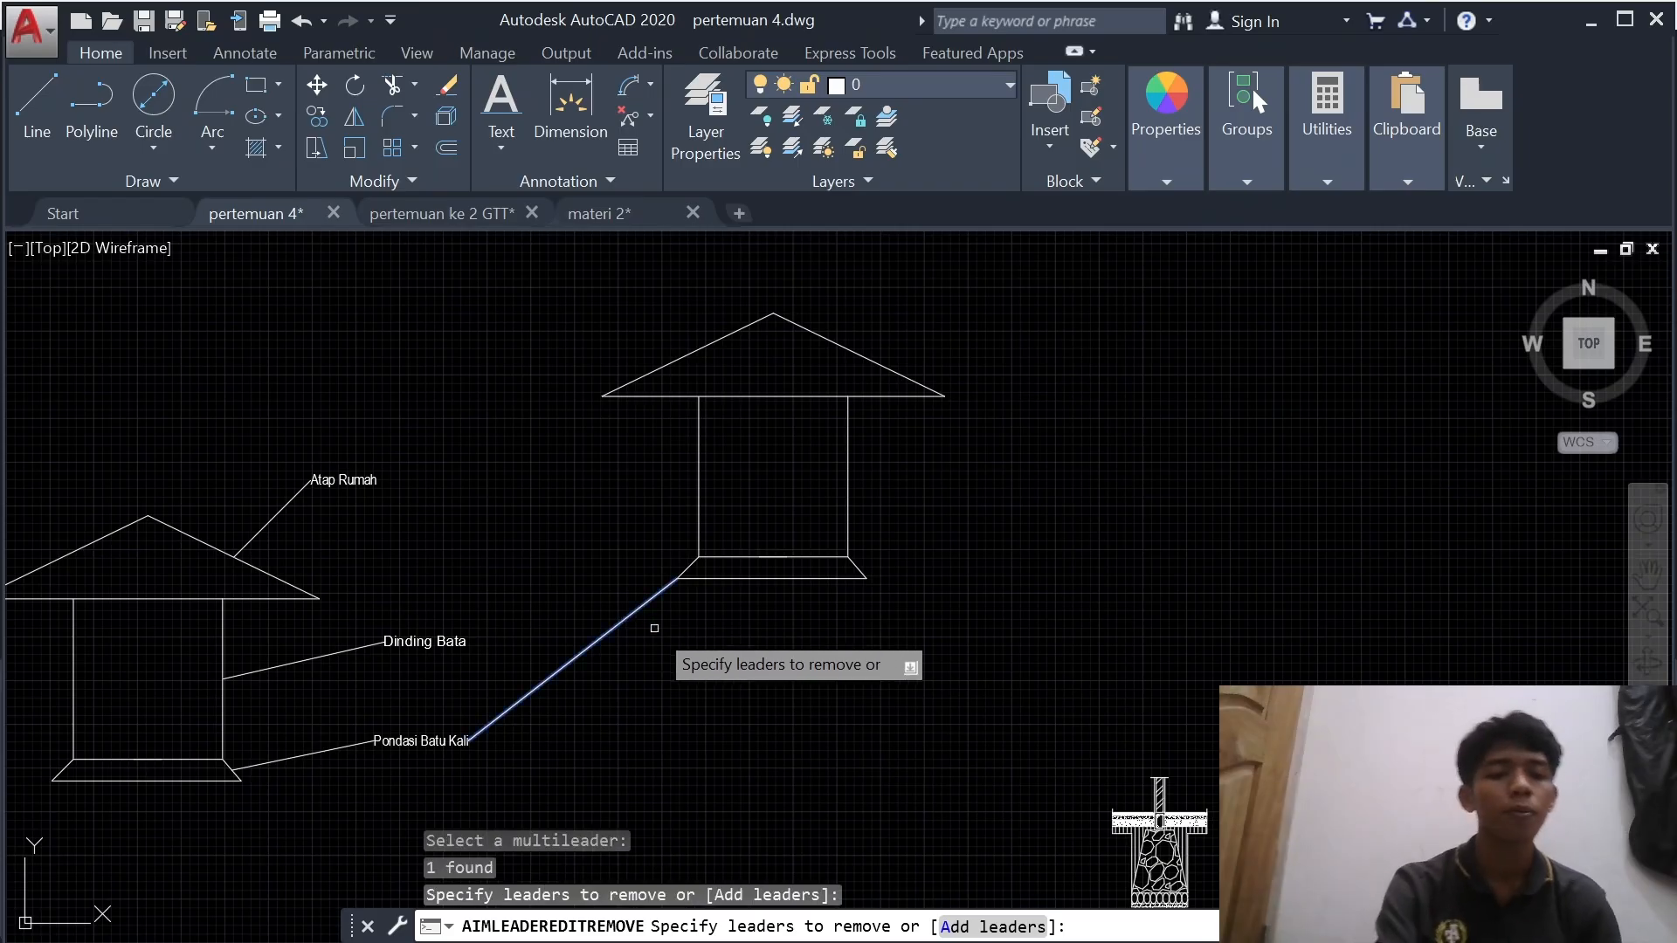
click(612, 630)
key(Return)
scroll(597, 488, down, 2)
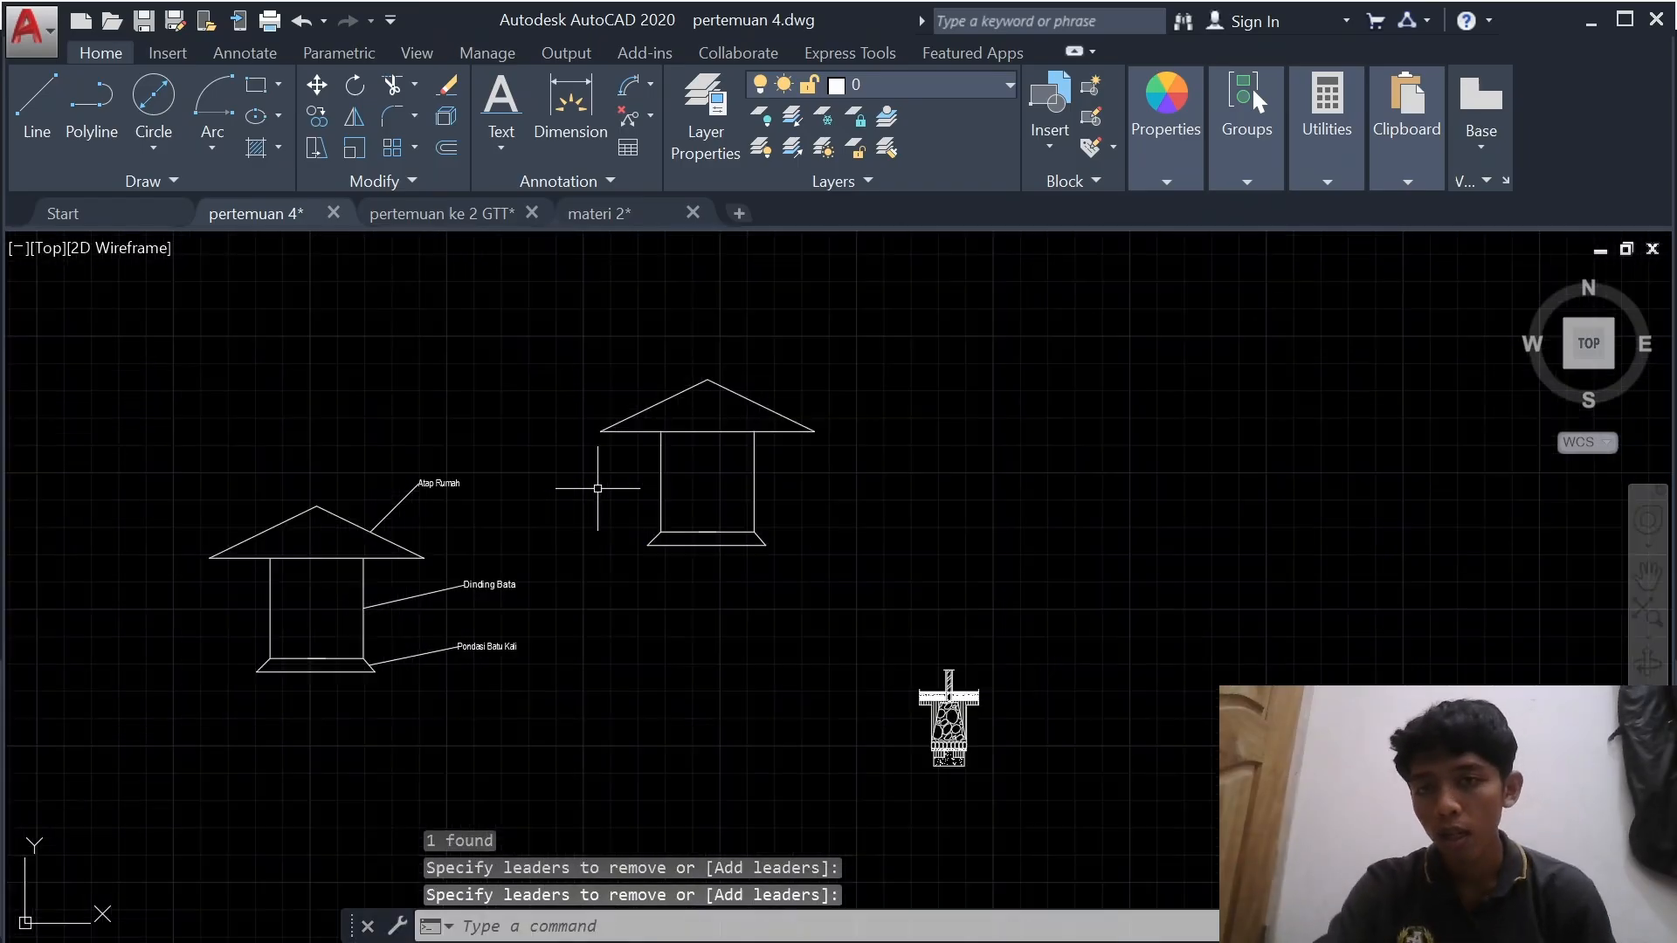
scroll(557, 503, up, 2)
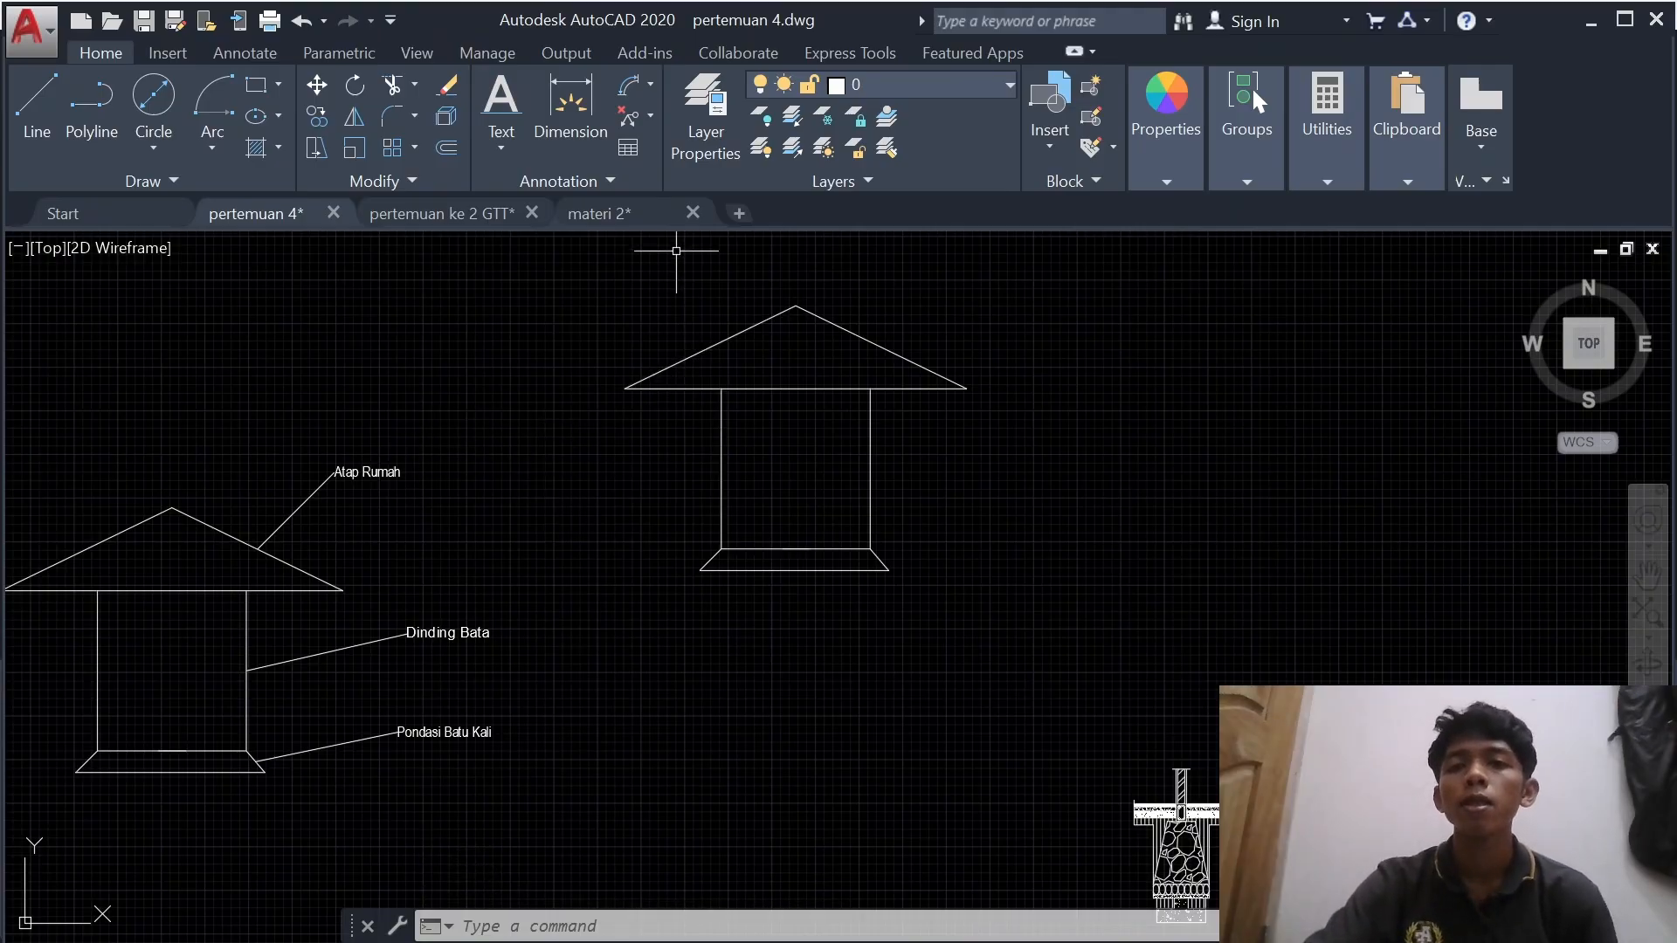
click(650, 116)
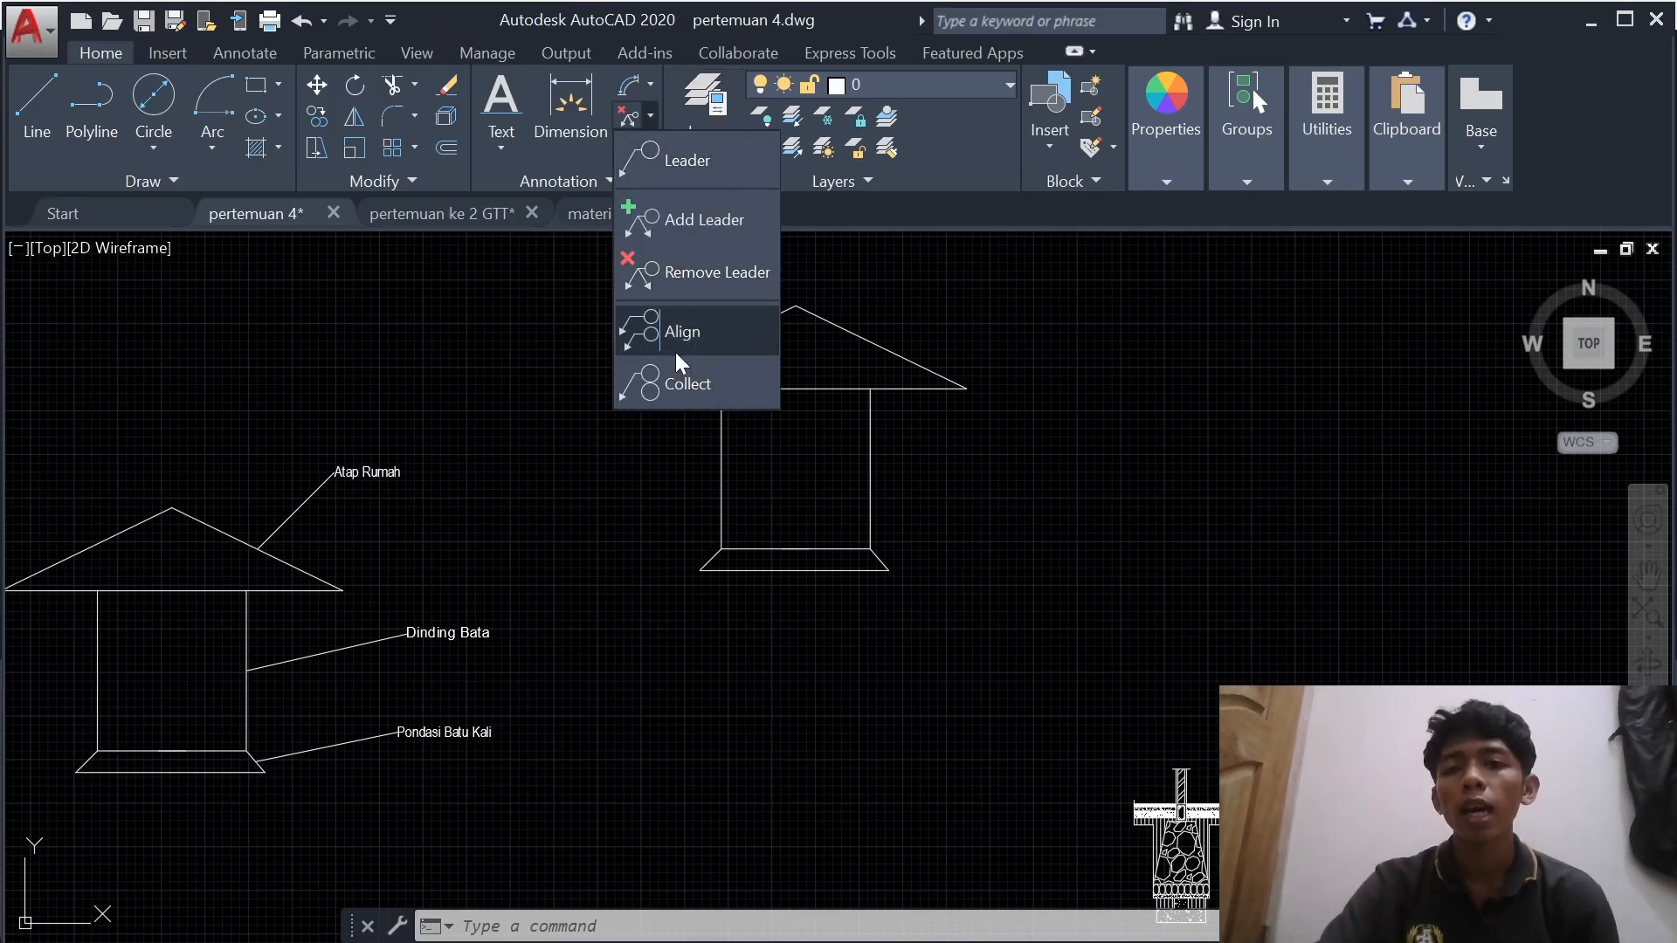
click(529, 426)
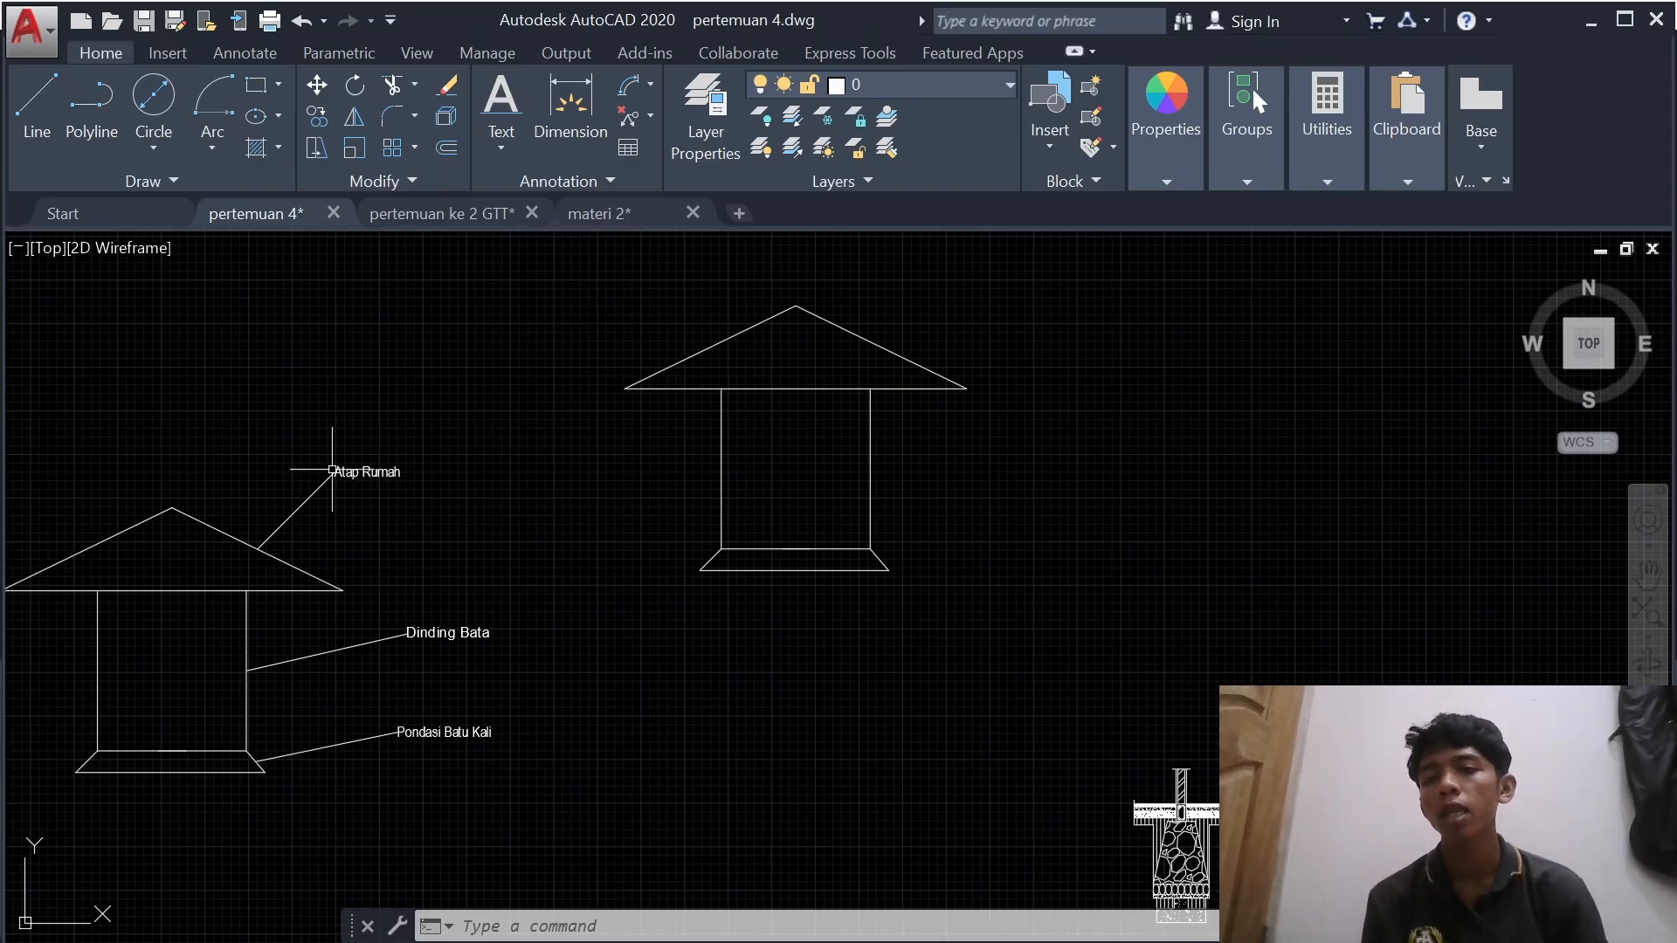
scroll(347, 601, up, 3)
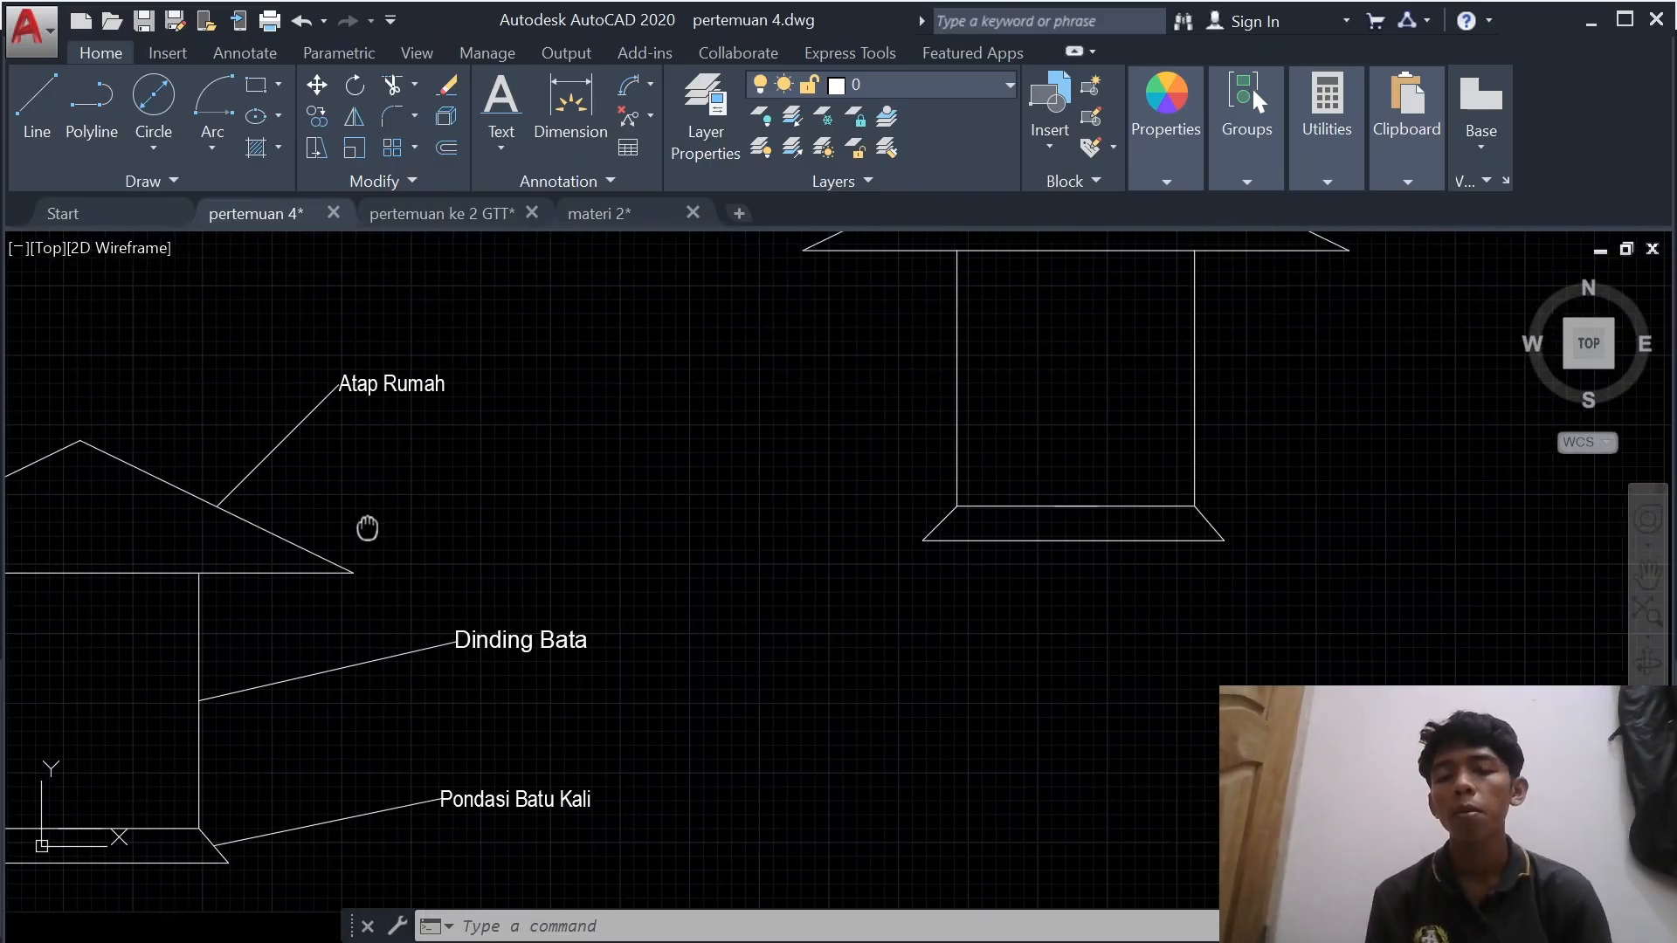
scroll(542, 530, down, 2)
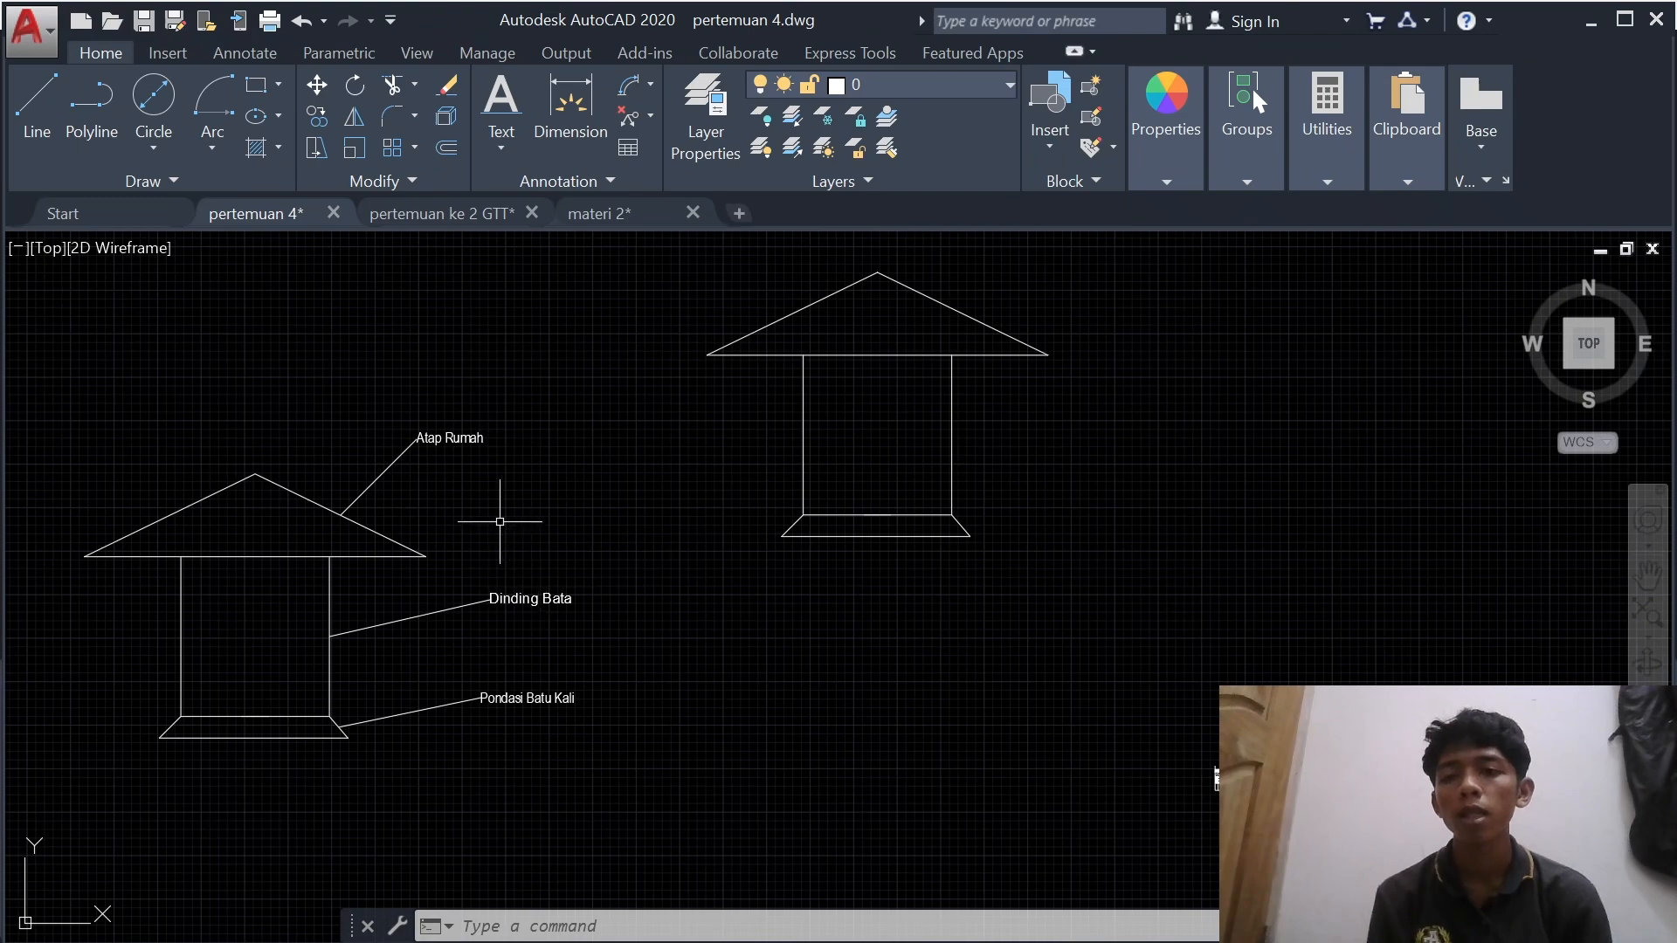
- Stretch the "Atap Rumah" label about 230 units horizontally to the right, away from the roof, and clear the selection
click(392, 451)
scroll(411, 456, up, 3)
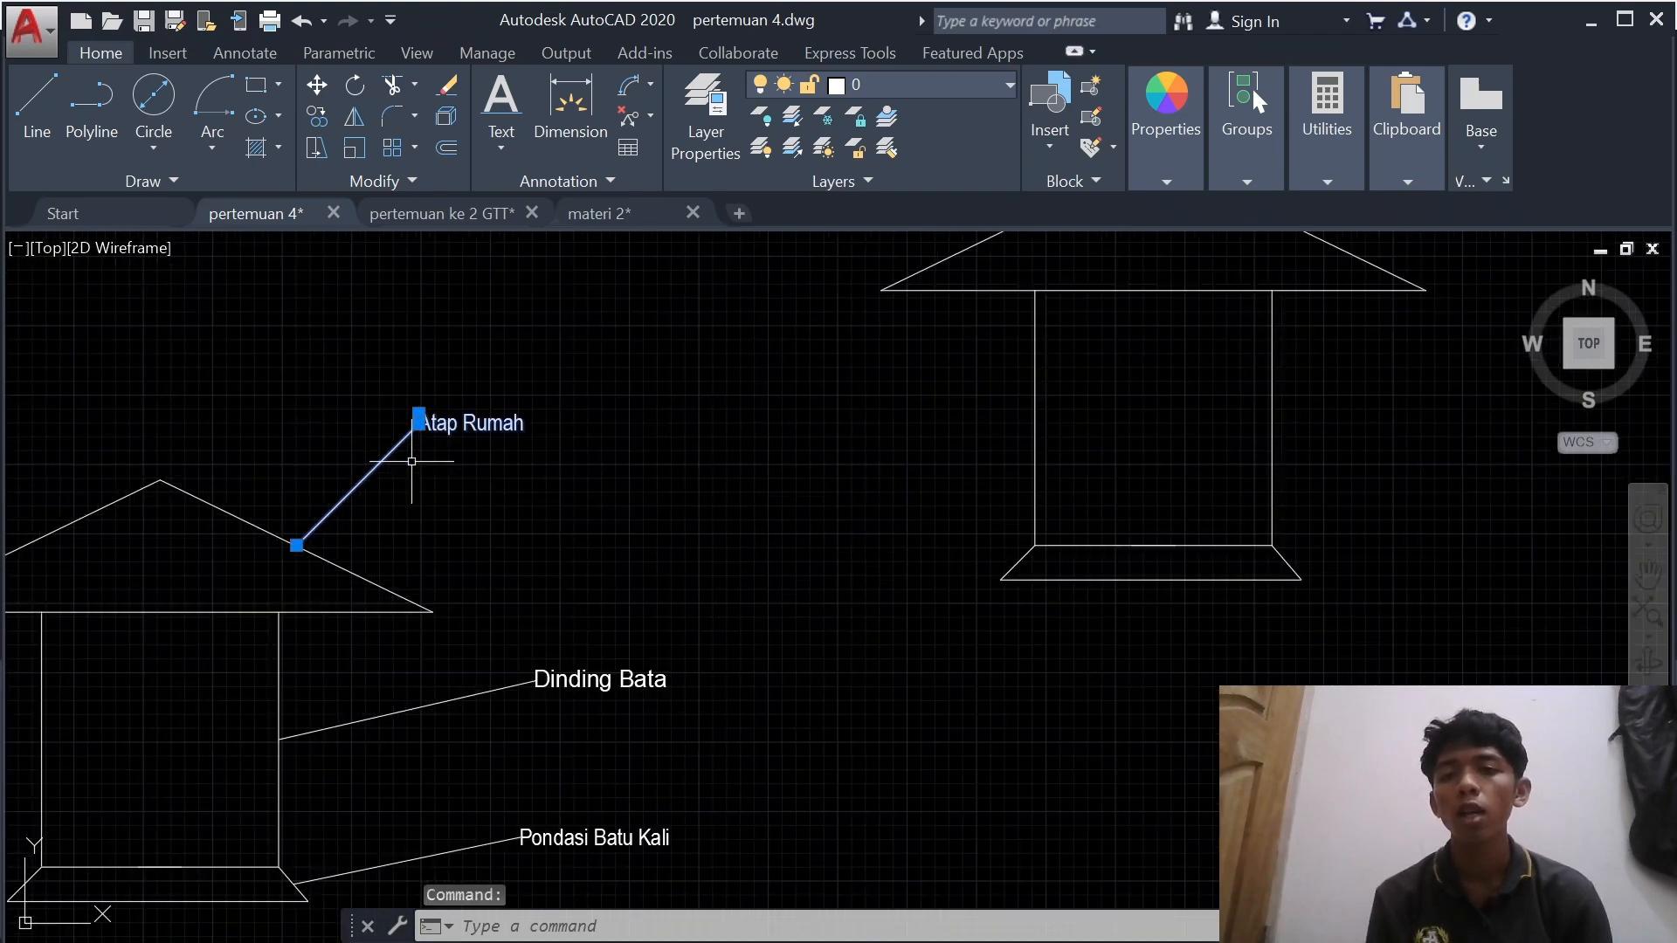
click(421, 401)
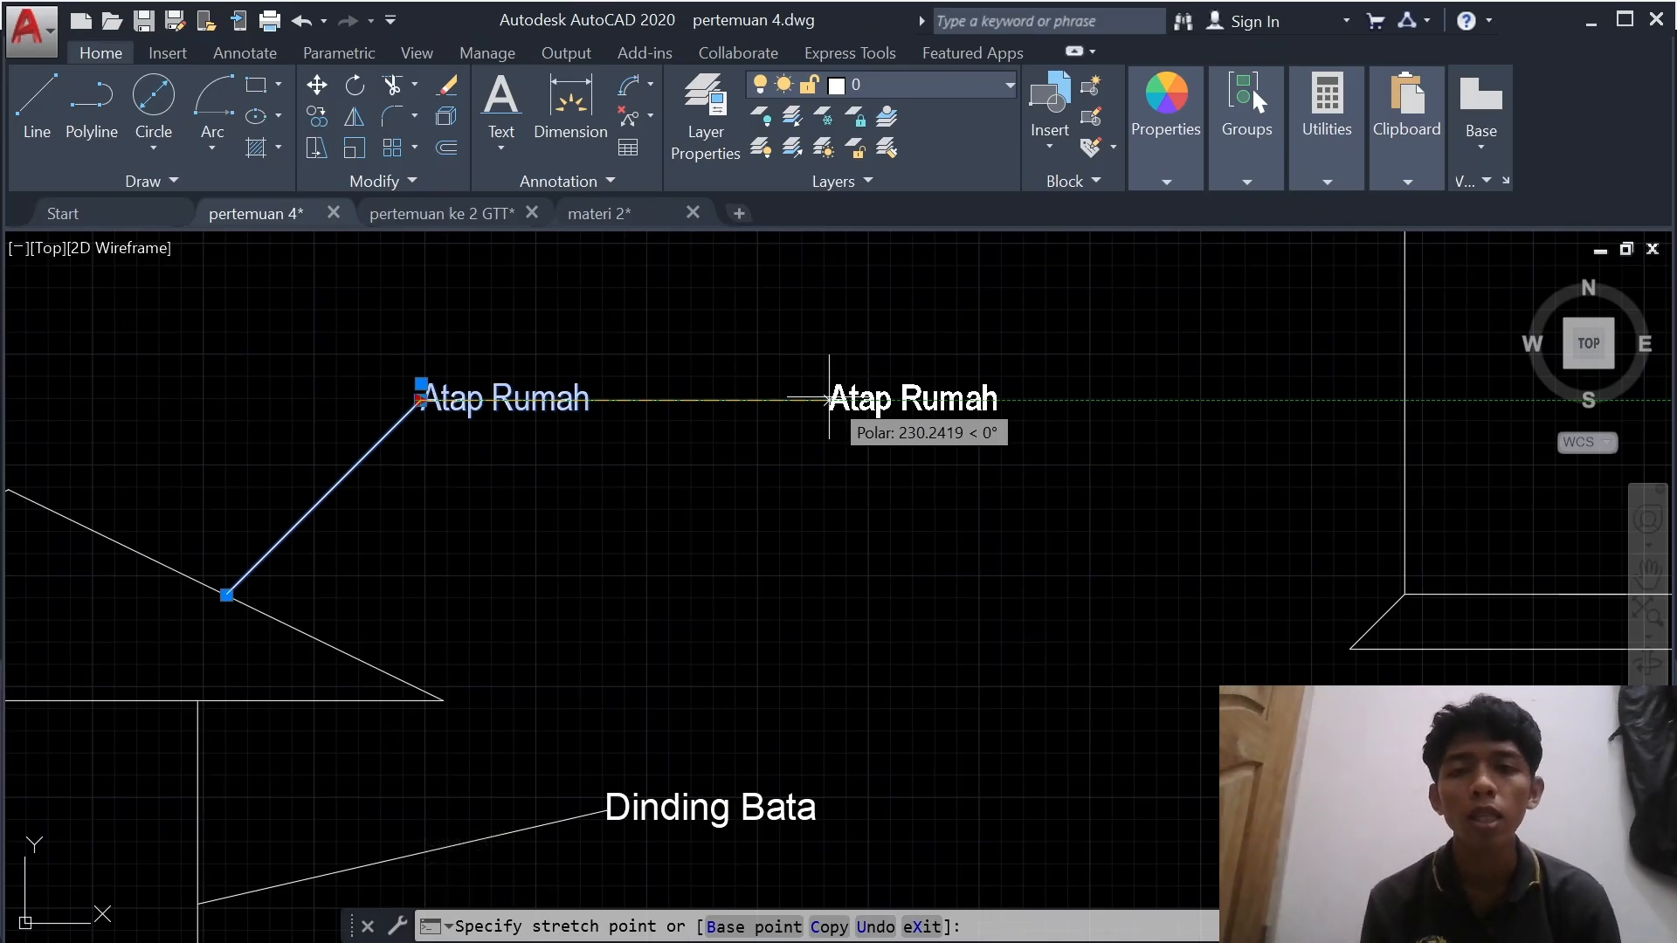
click(829, 399)
scroll(842, 562, down, 4)
click(846, 562)
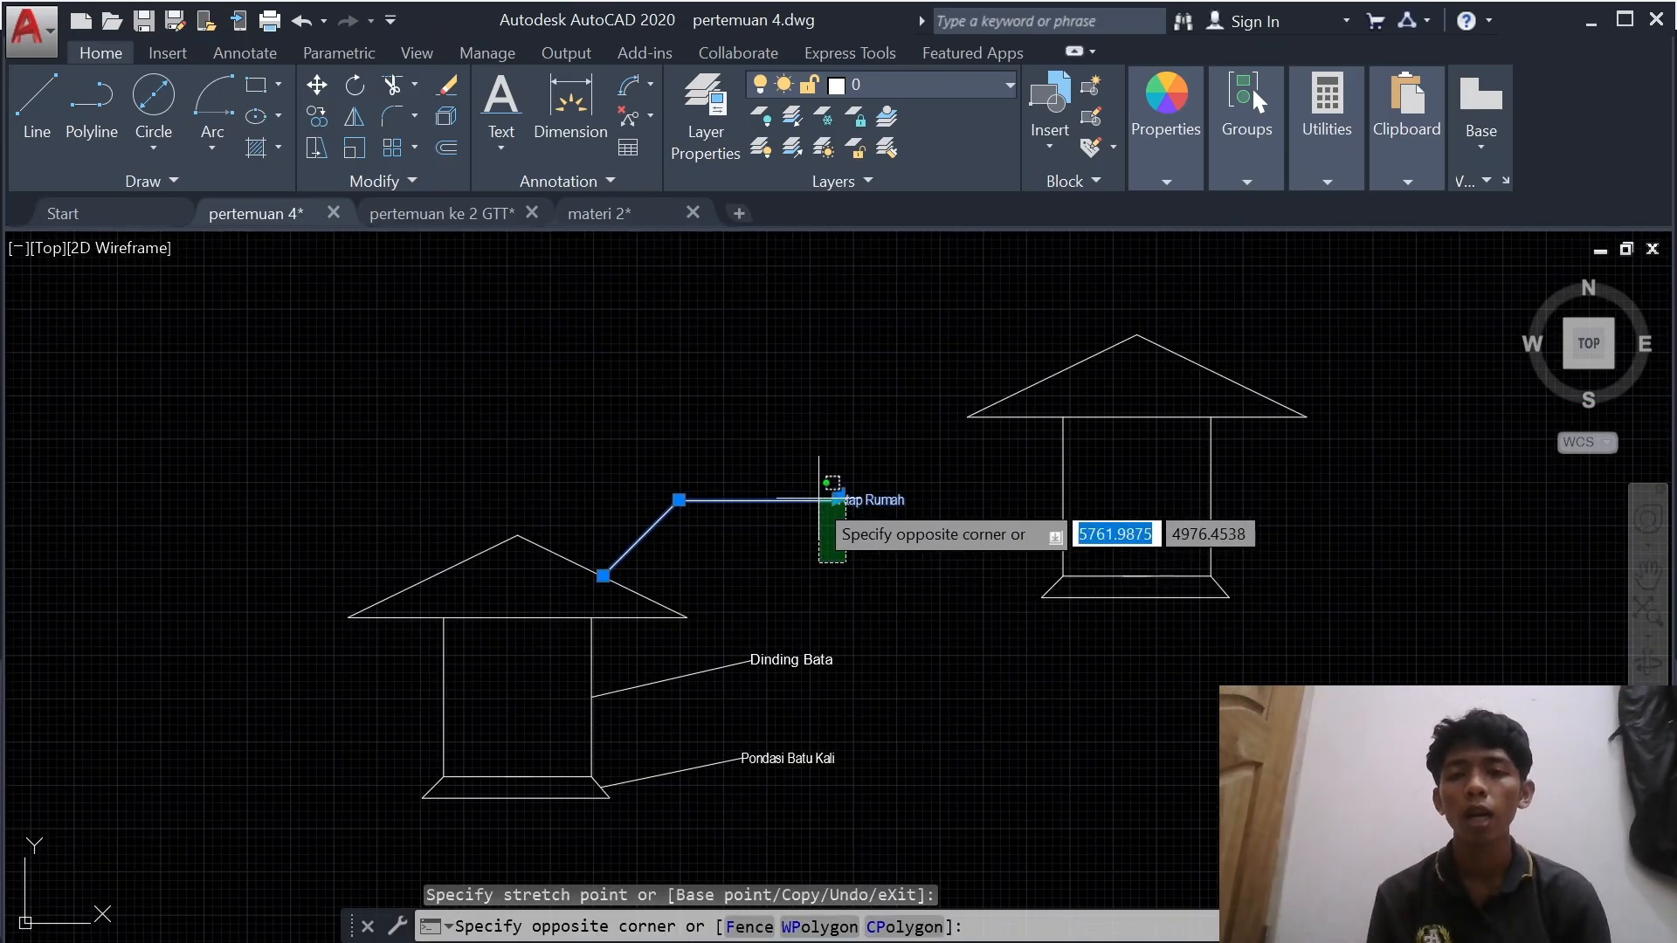
click(819, 496)
key(Escape)
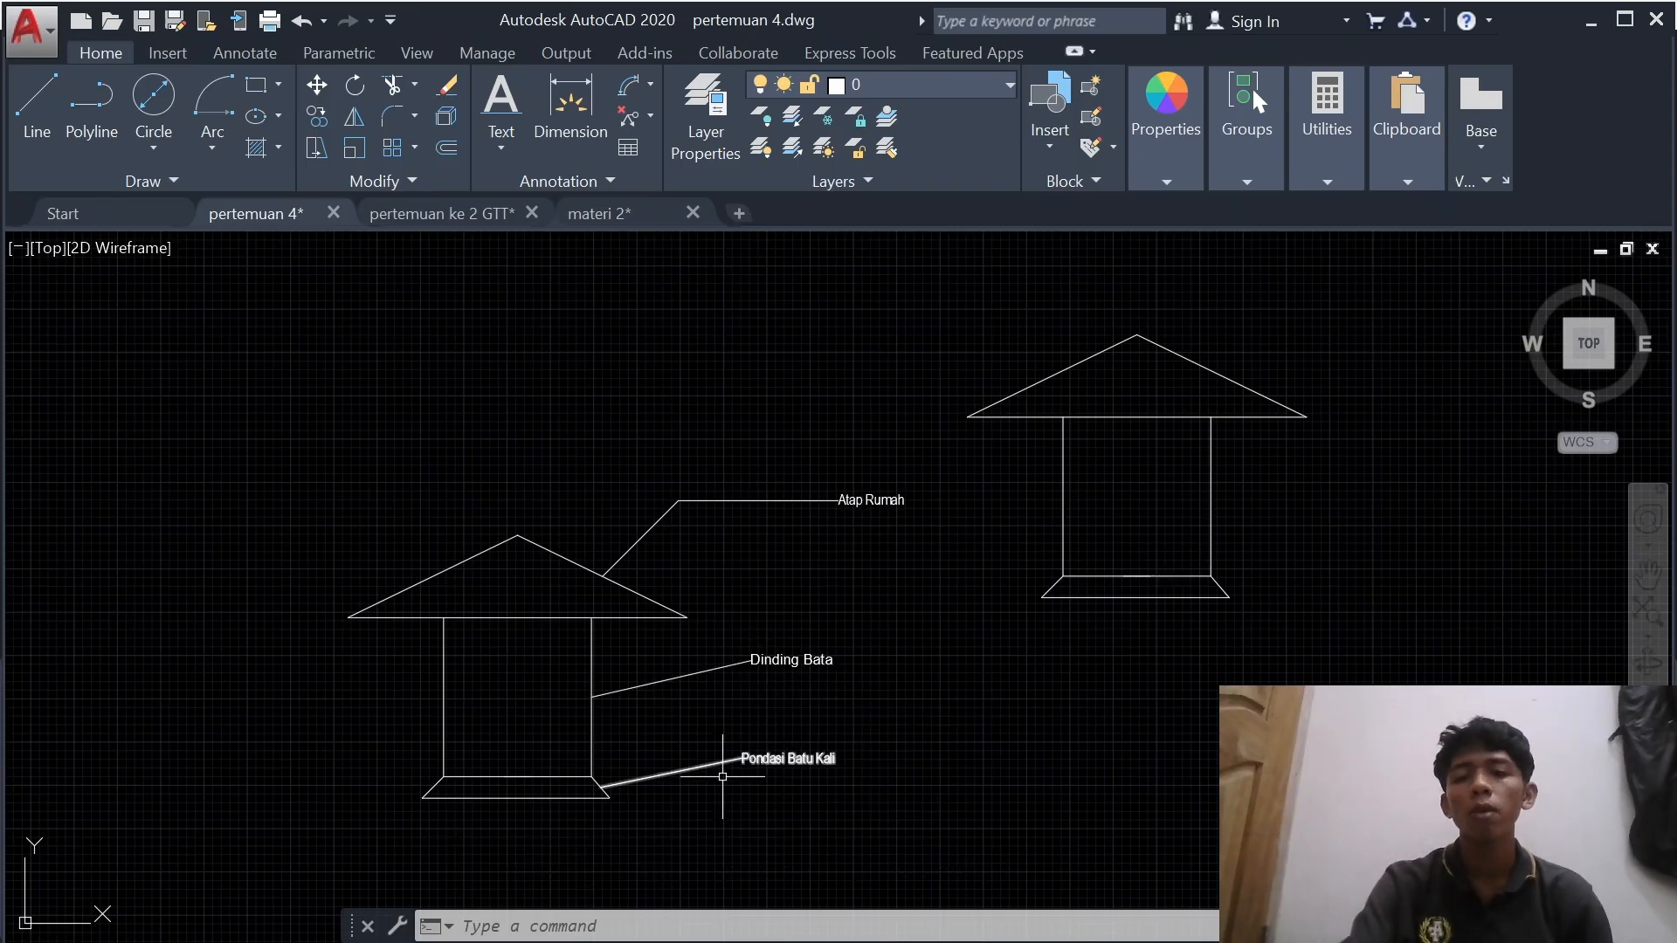
- Stretch the "Dinding Bata" label horizontally to the right until its text starts roughly below the "Atap Rumah" text
scroll(720, 737, up, 2)
middle_drag(760, 700, 550, 700)
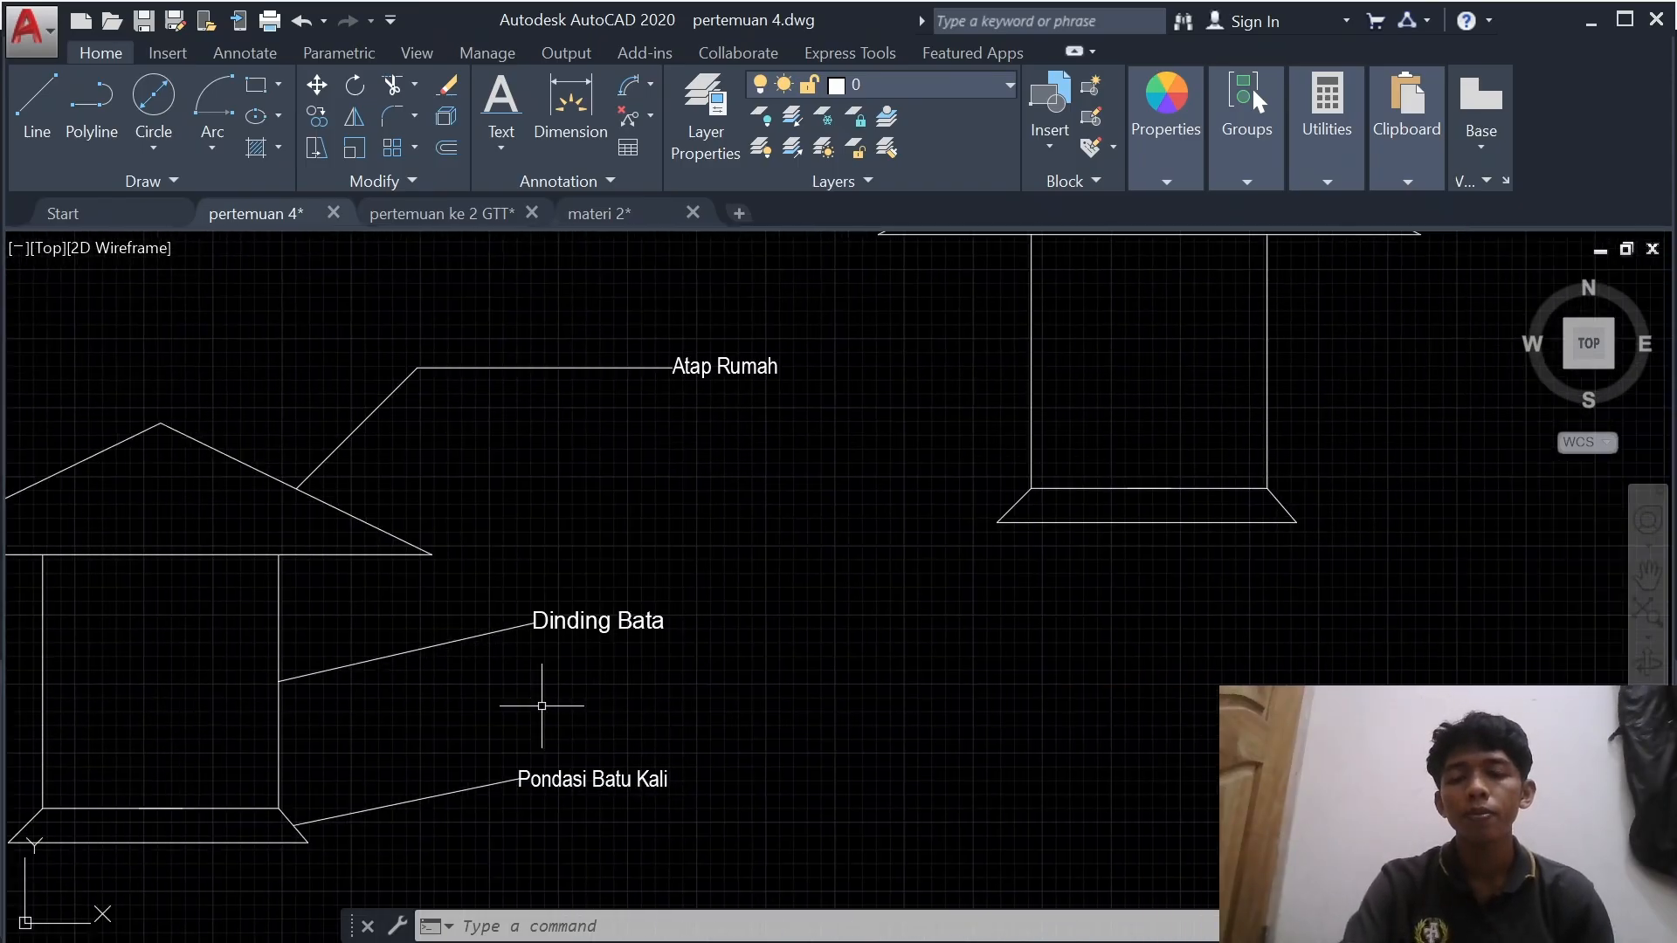
click(476, 636)
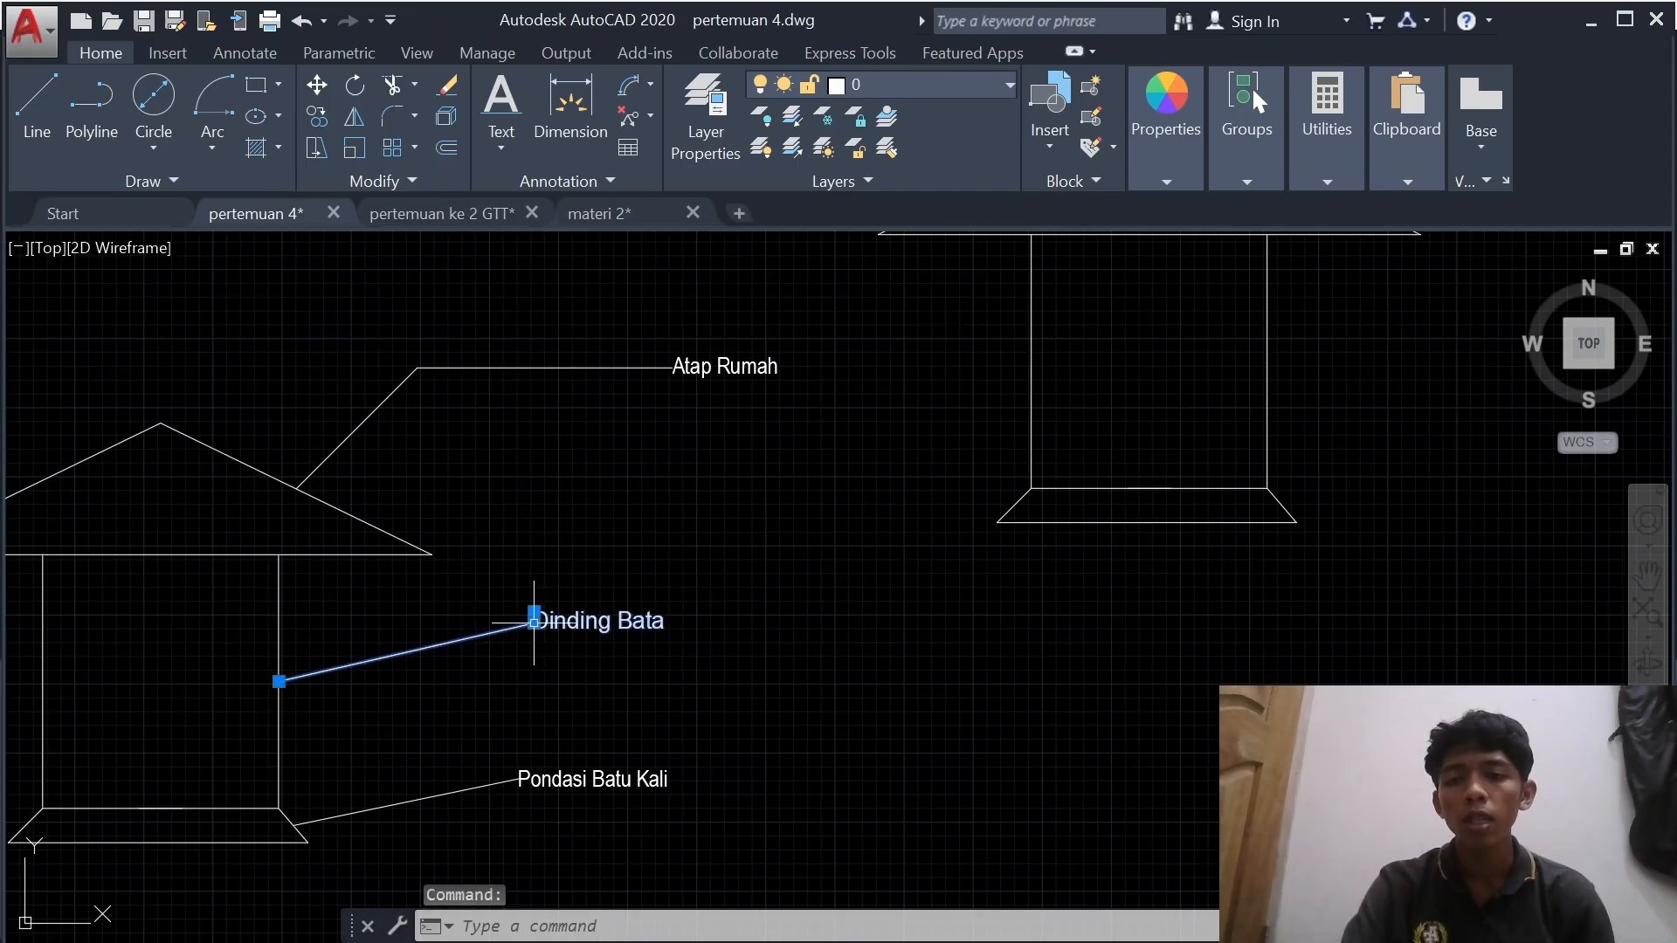
click(534, 622)
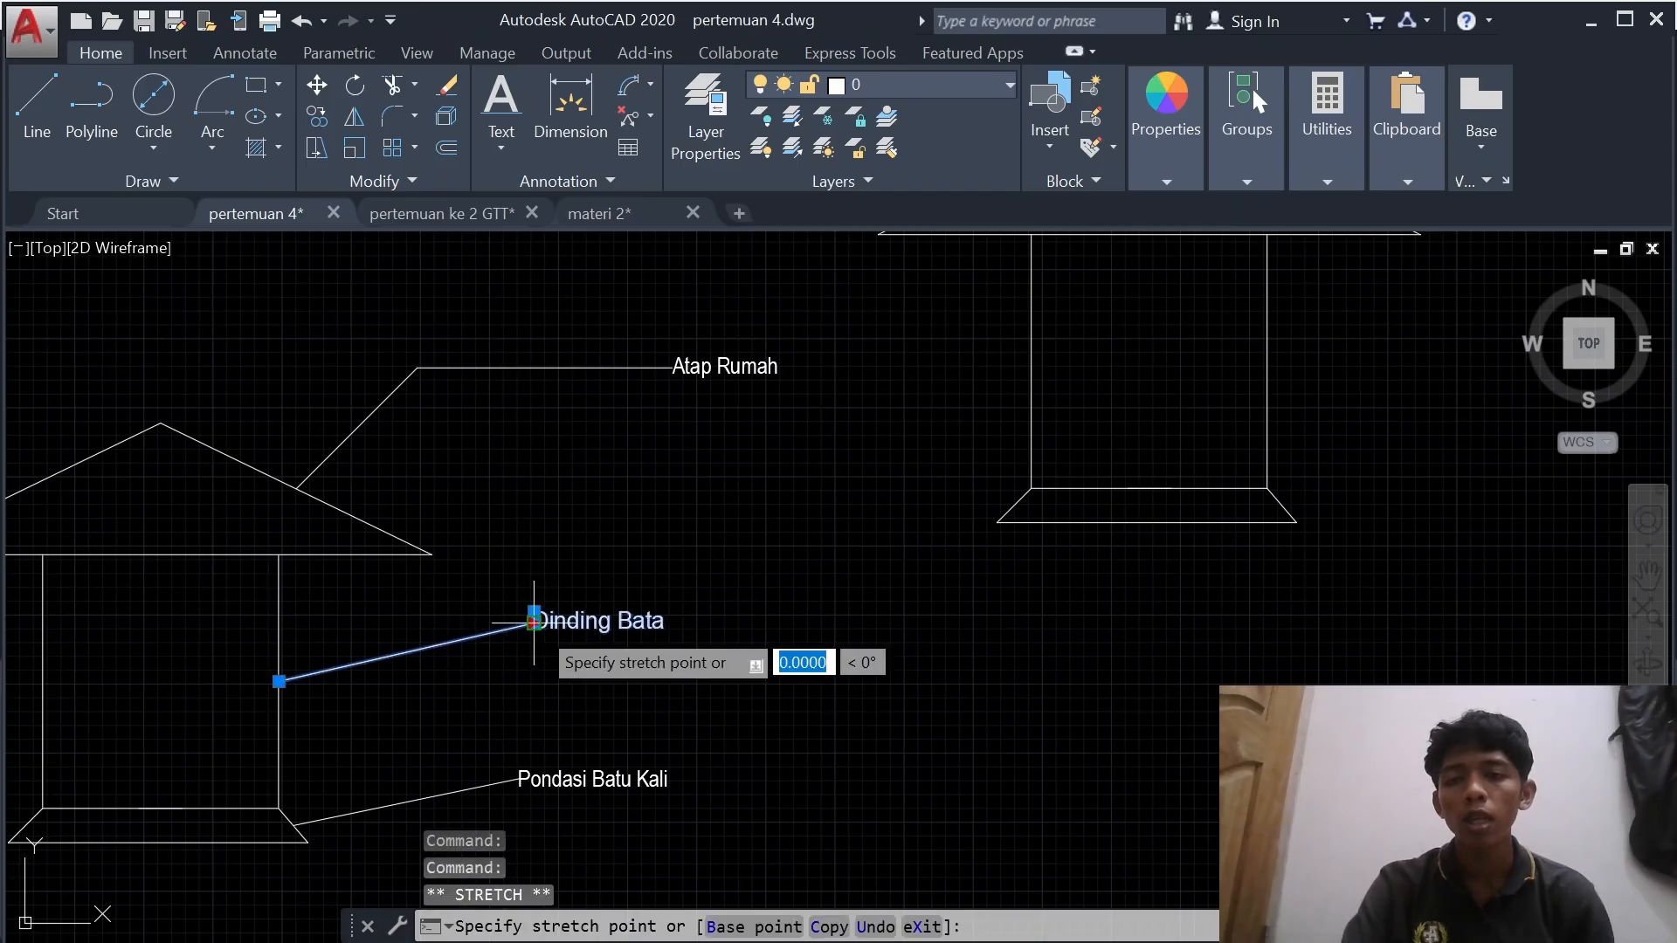
click(651, 624)
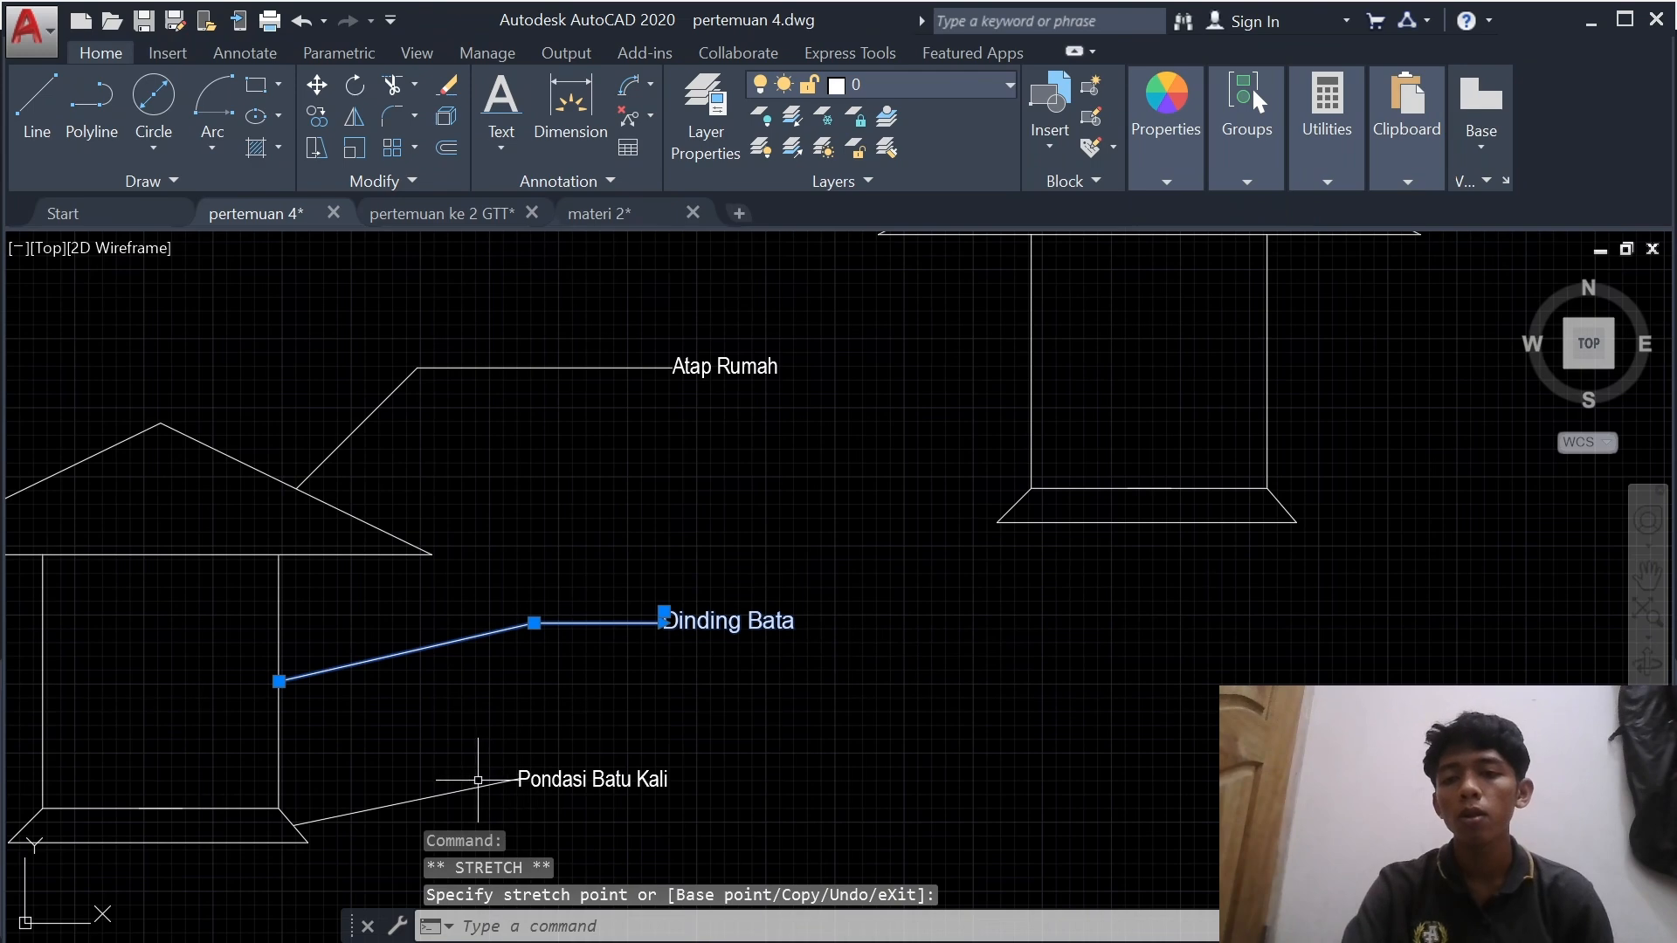
key(Escape)
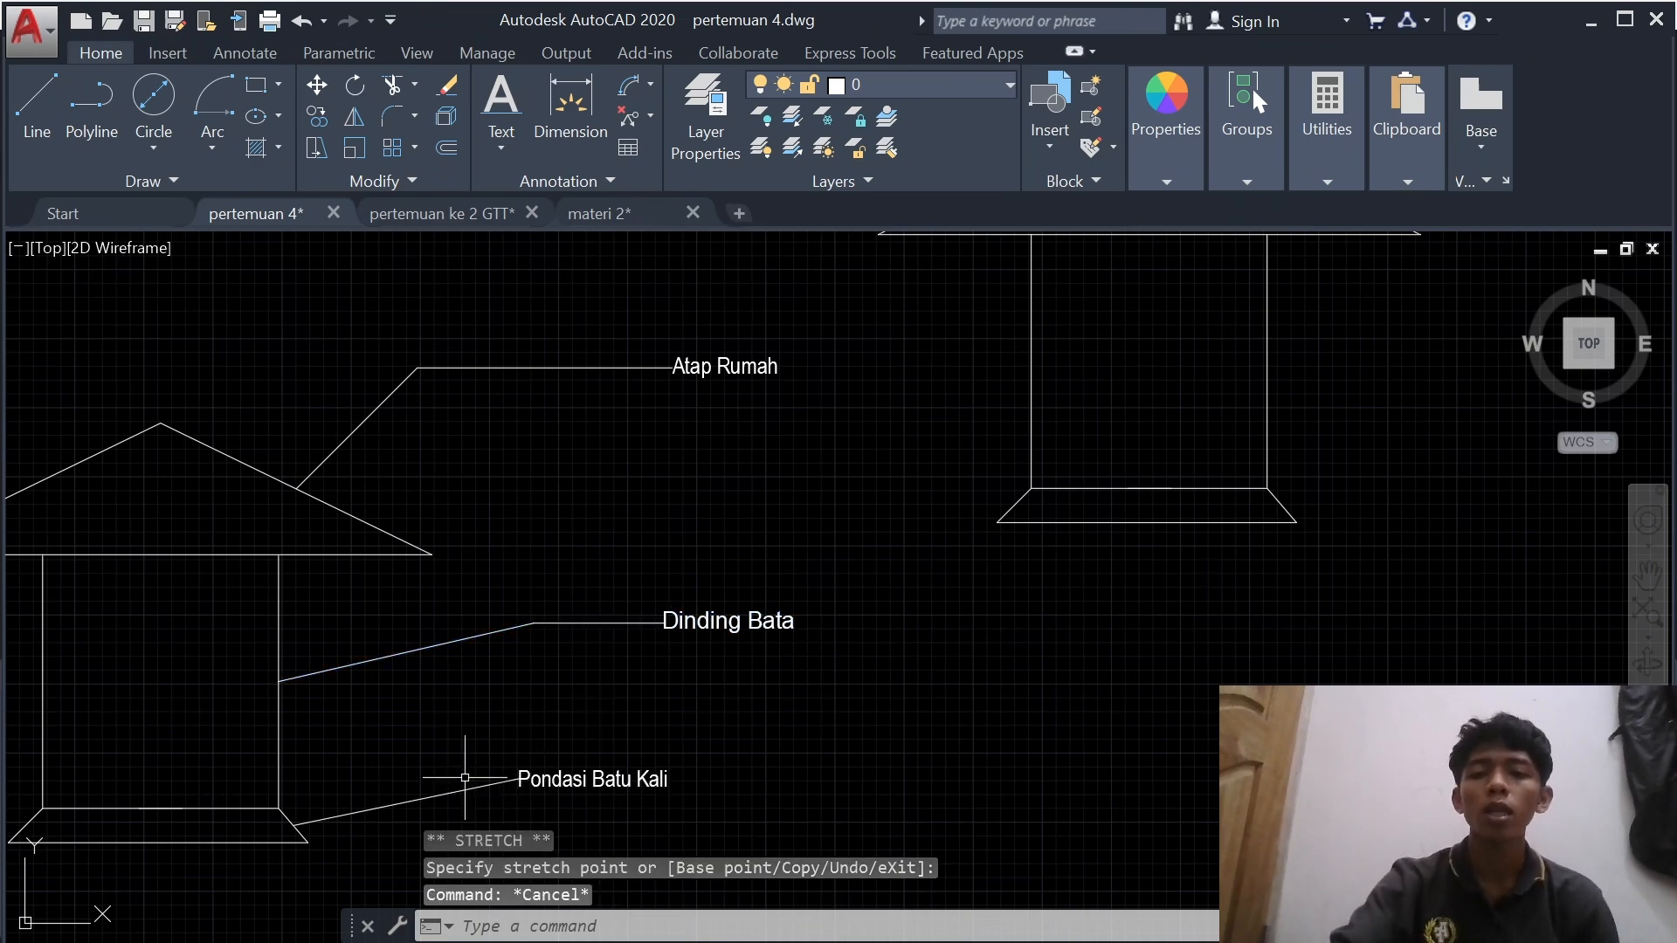
- Stretch the "Pondasi Batu Kali" label horizontally to the right until its text starts roughly below the "Dinding Bata" text
click(520, 782)
click(519, 777)
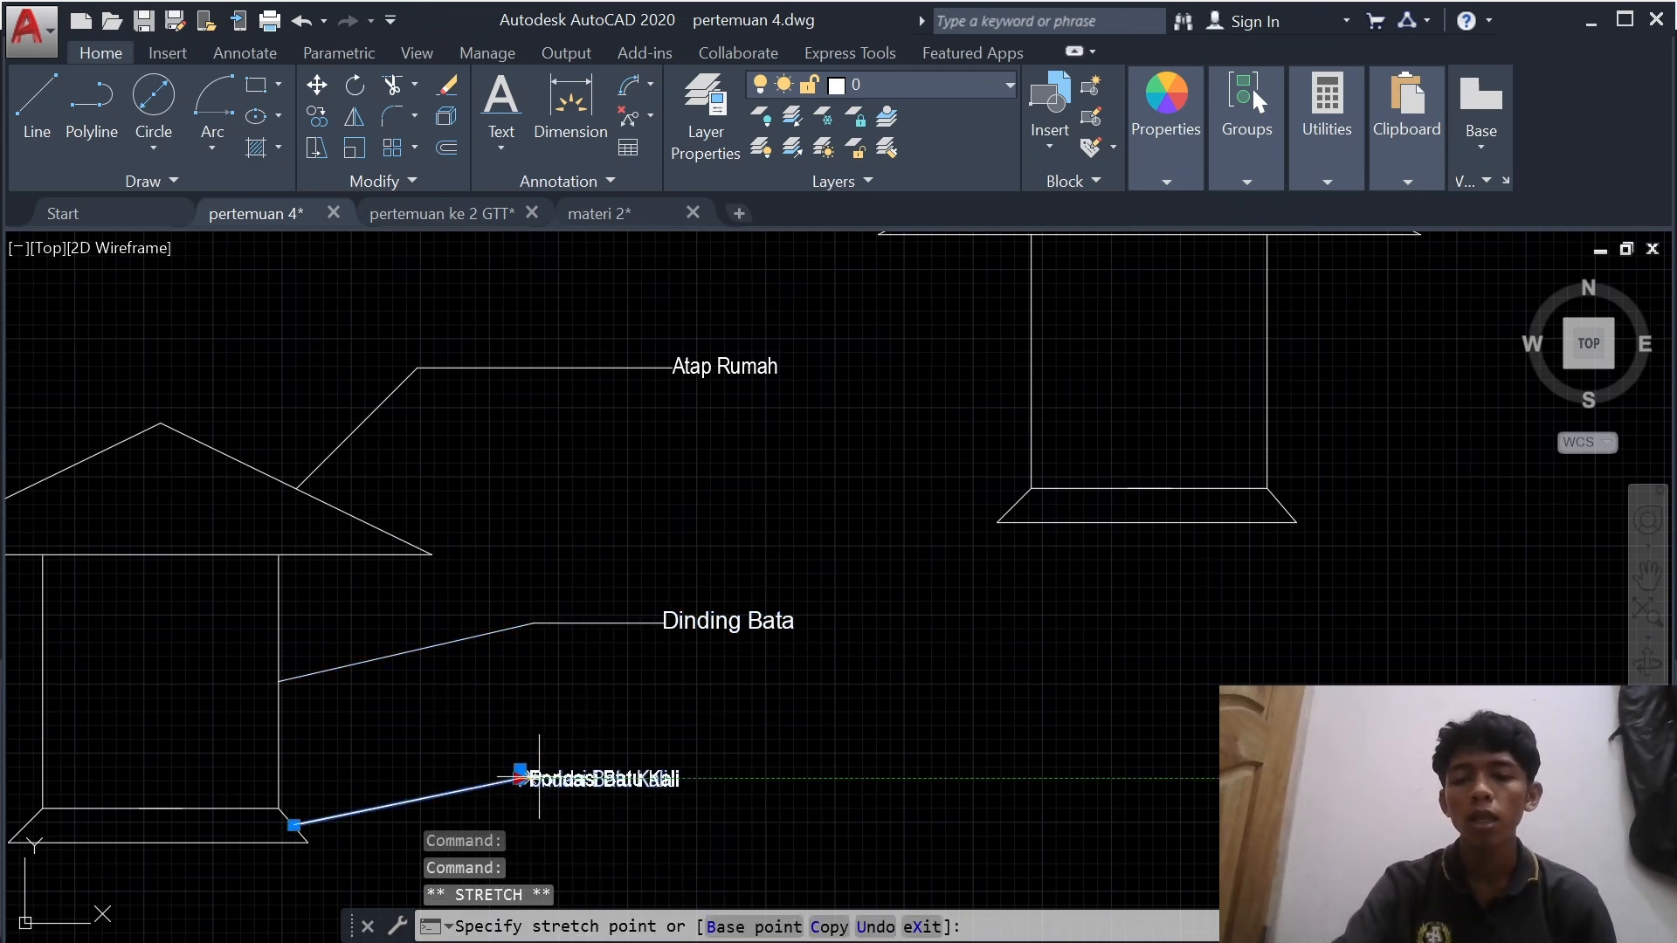
click(667, 778)
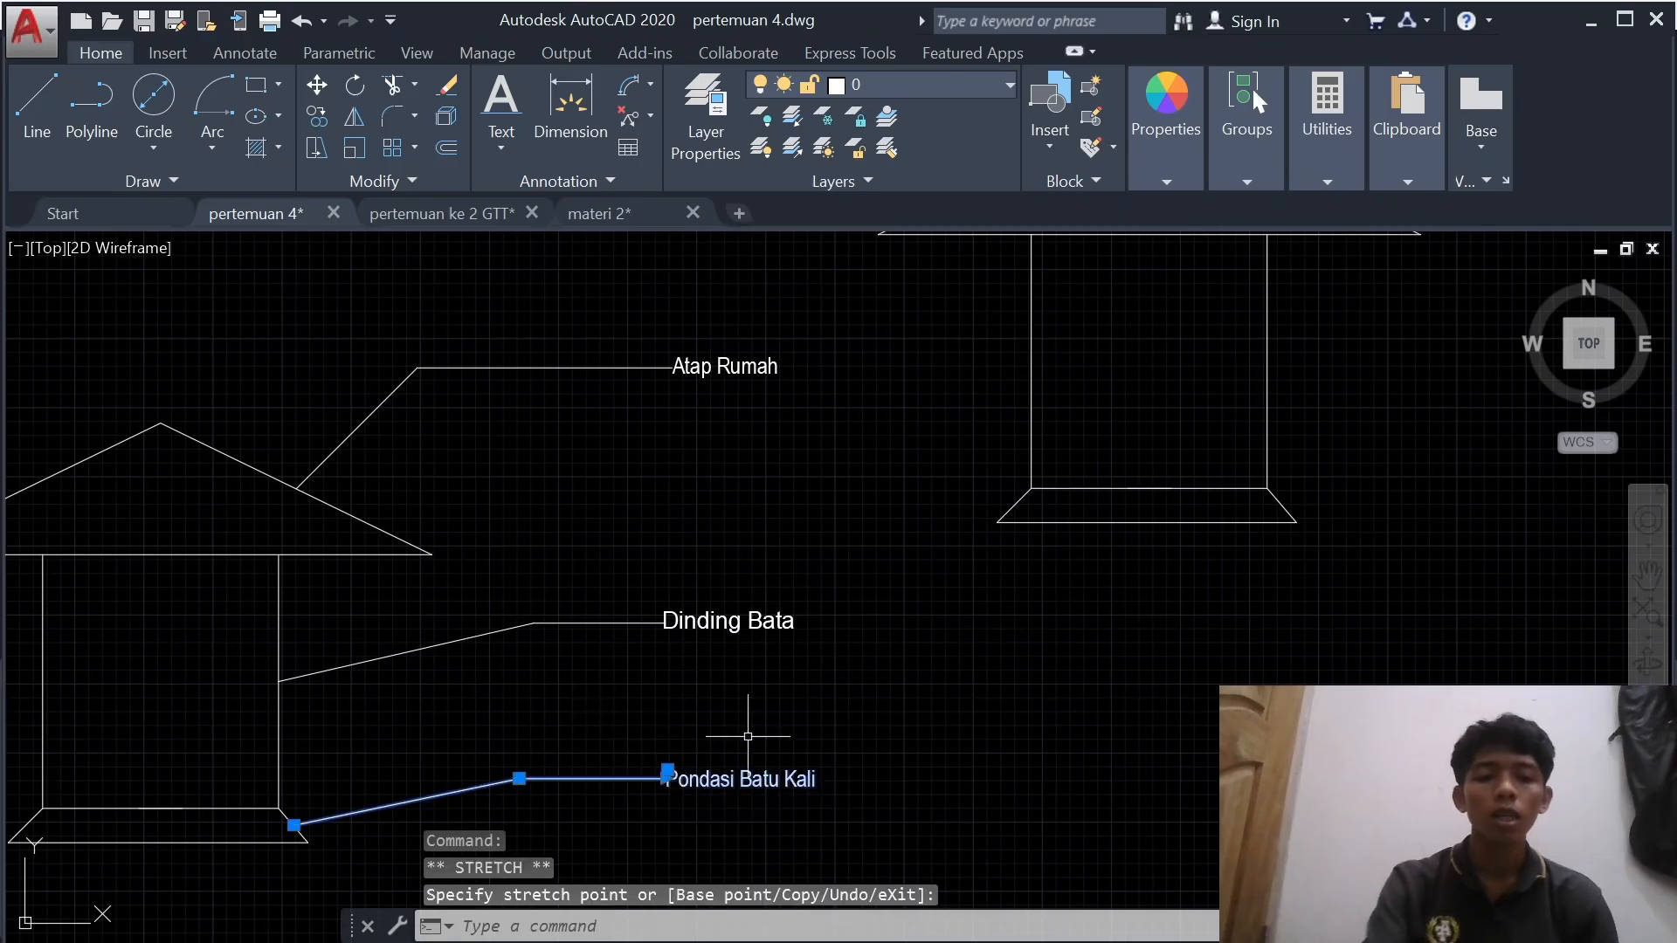
key(Escape)
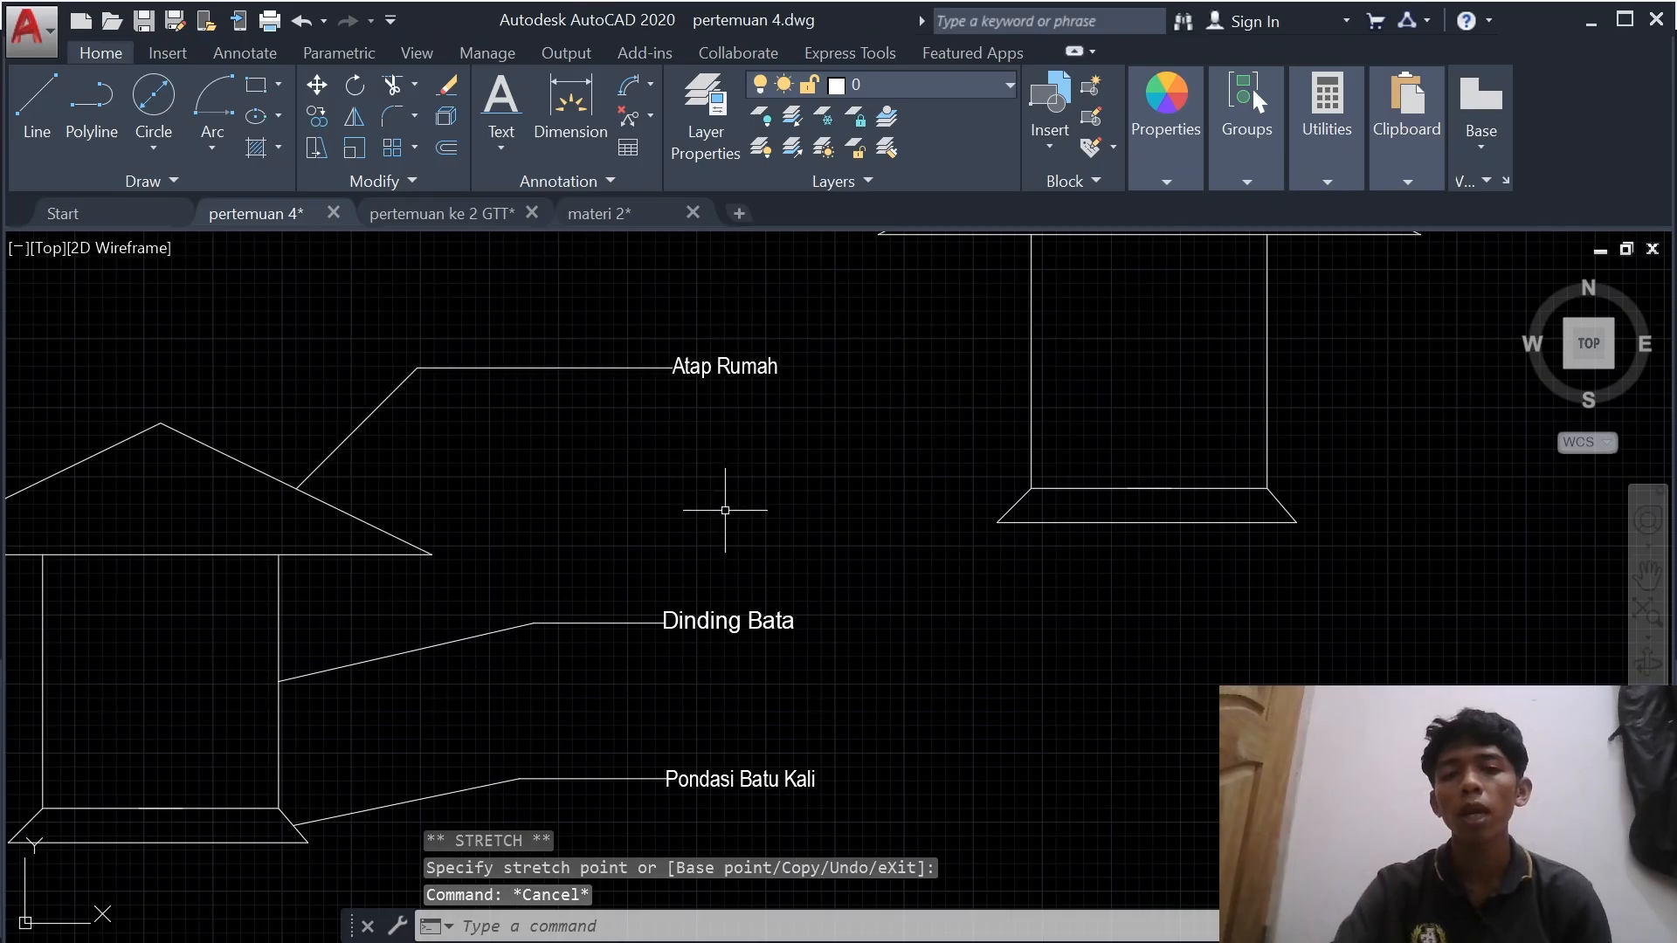
- Align the "Atap Rumah", "Dinding Bata" and "Pondasi Batu Kali" multileaders to the "Atap Rumah" one along a vertical 90° direction
scroll(722, 498, down, 3)
scroll(797, 542, up, 1)
middle_drag(801, 534, 643, 562)
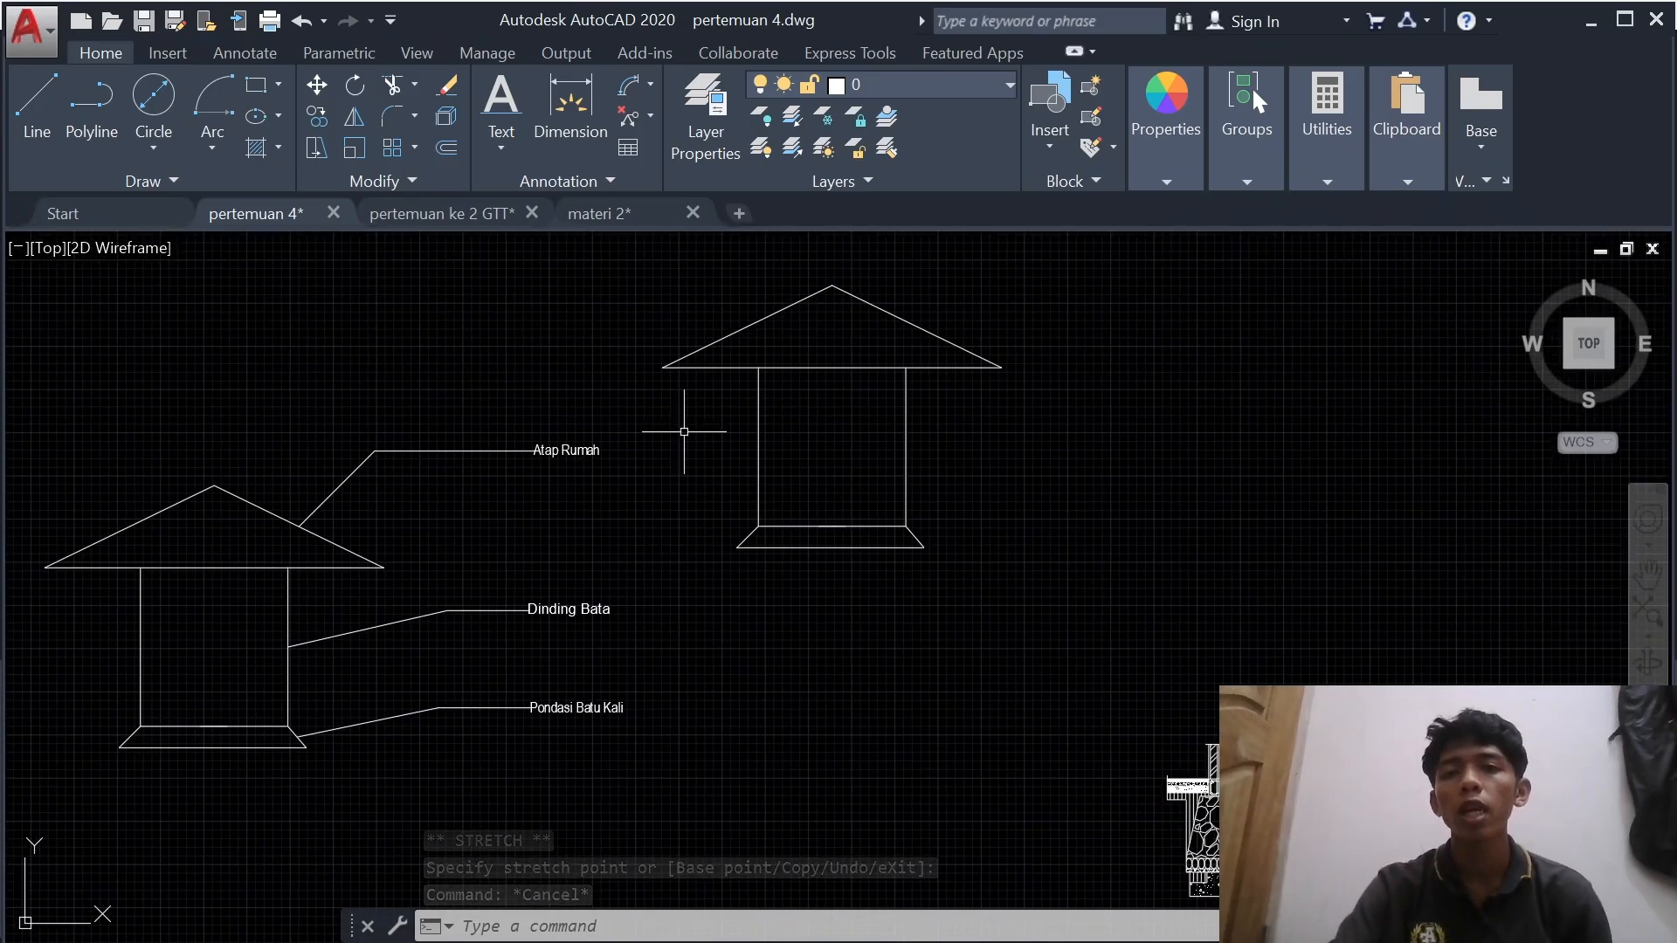
click(650, 118)
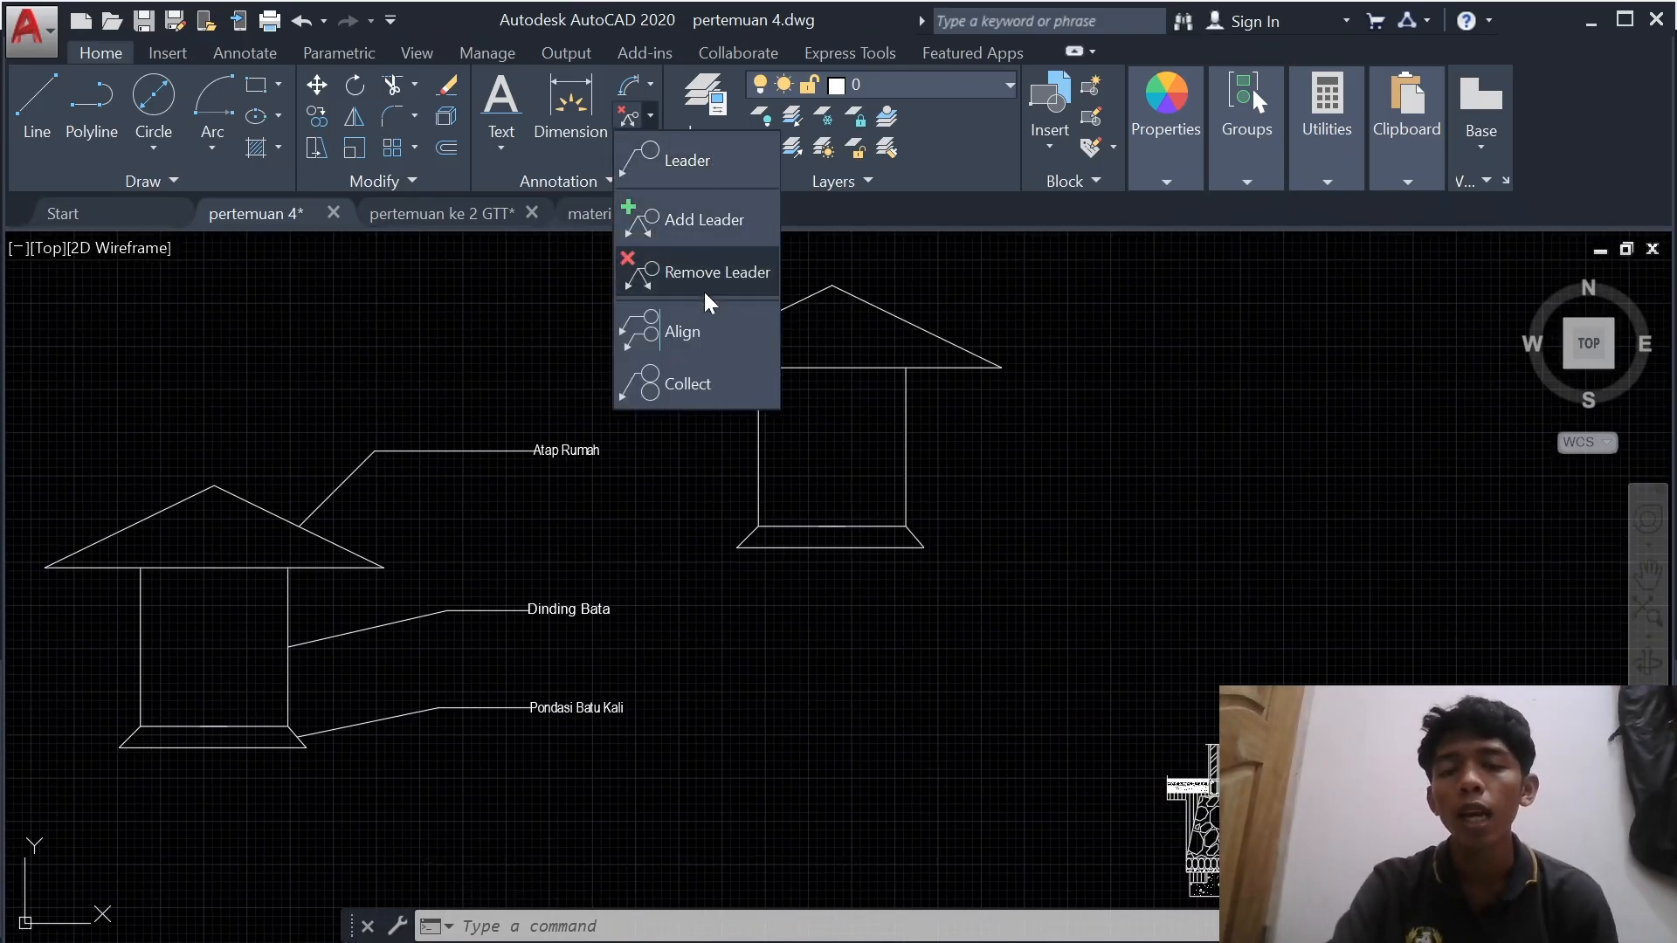
click(700, 326)
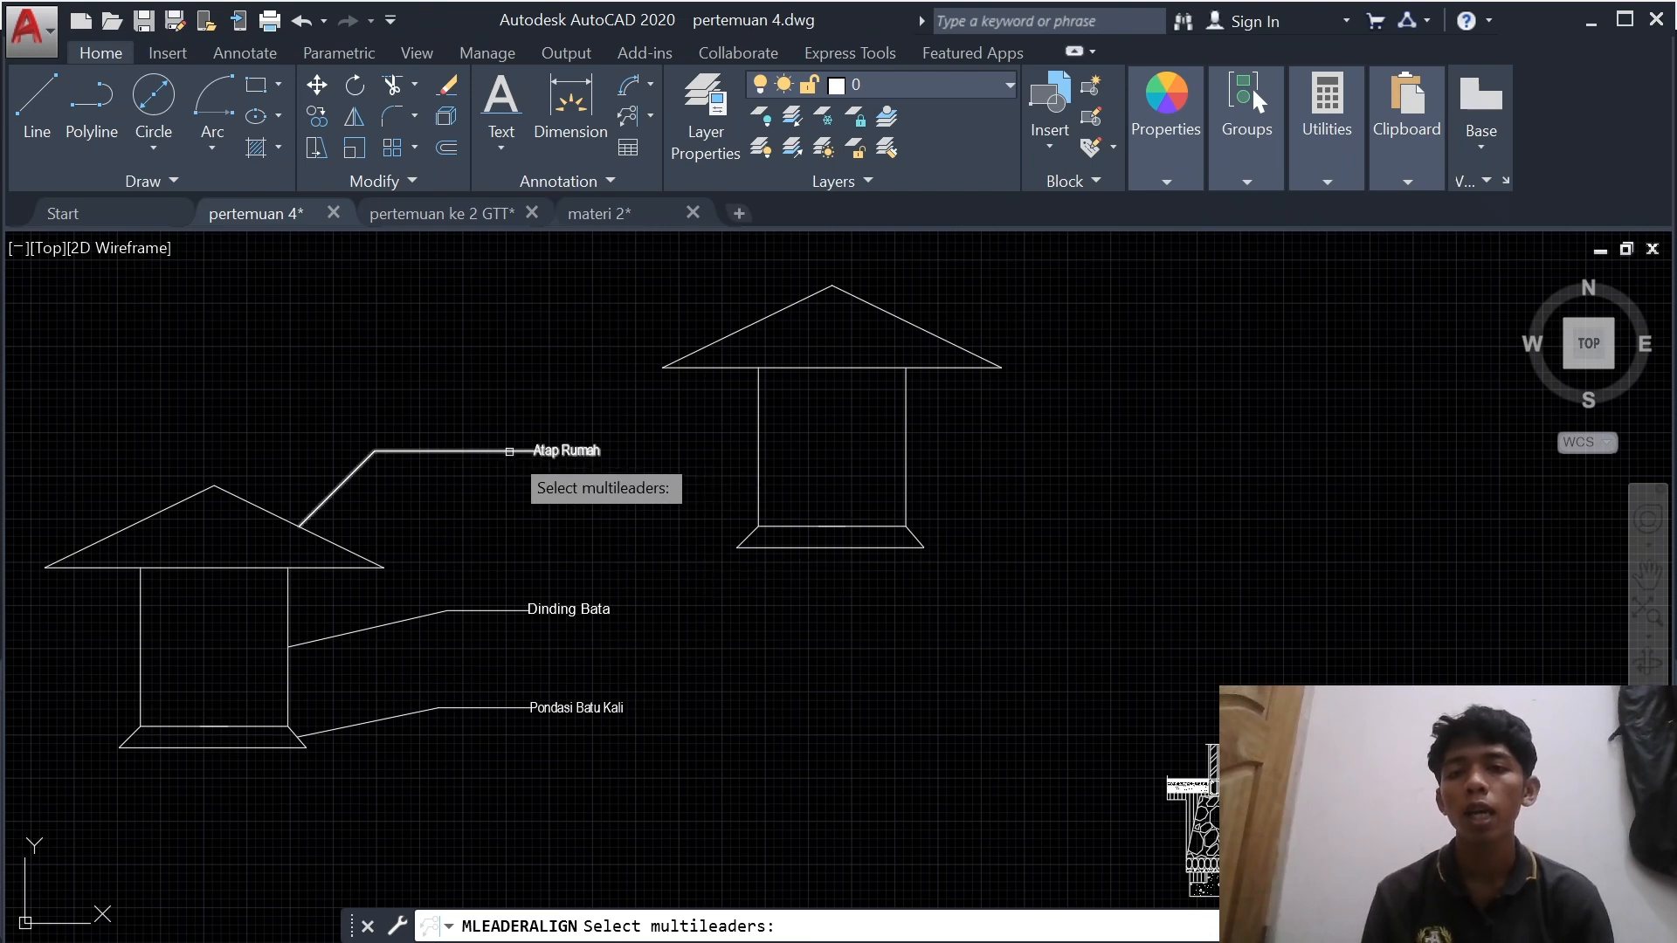
click(509, 452)
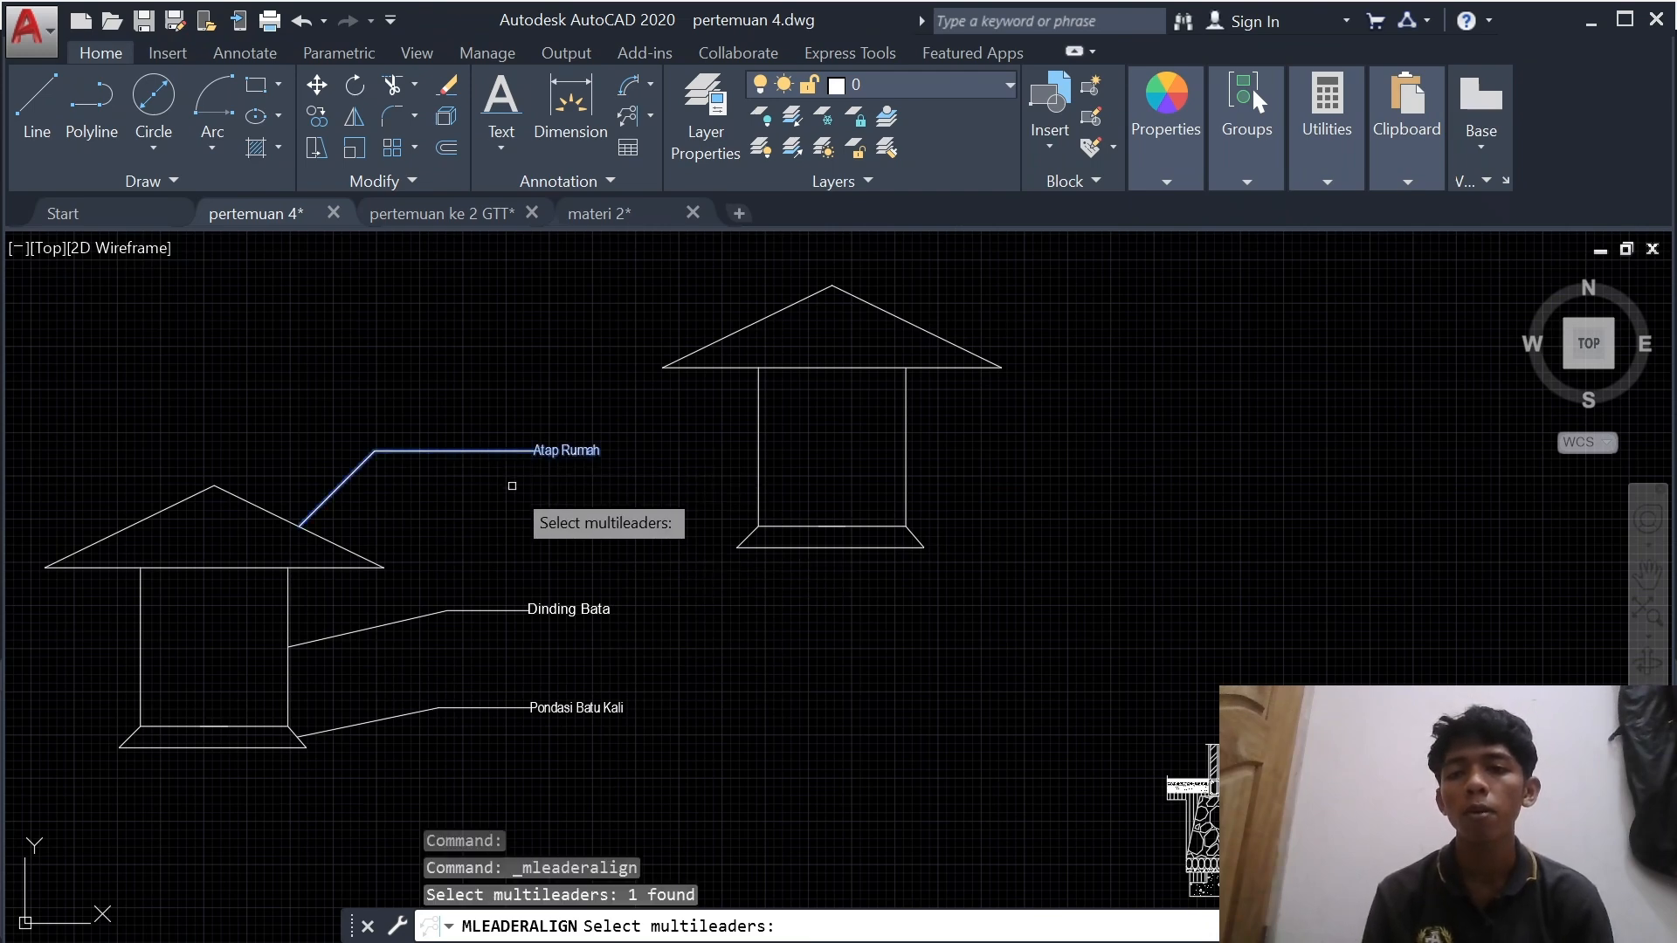
click(502, 609)
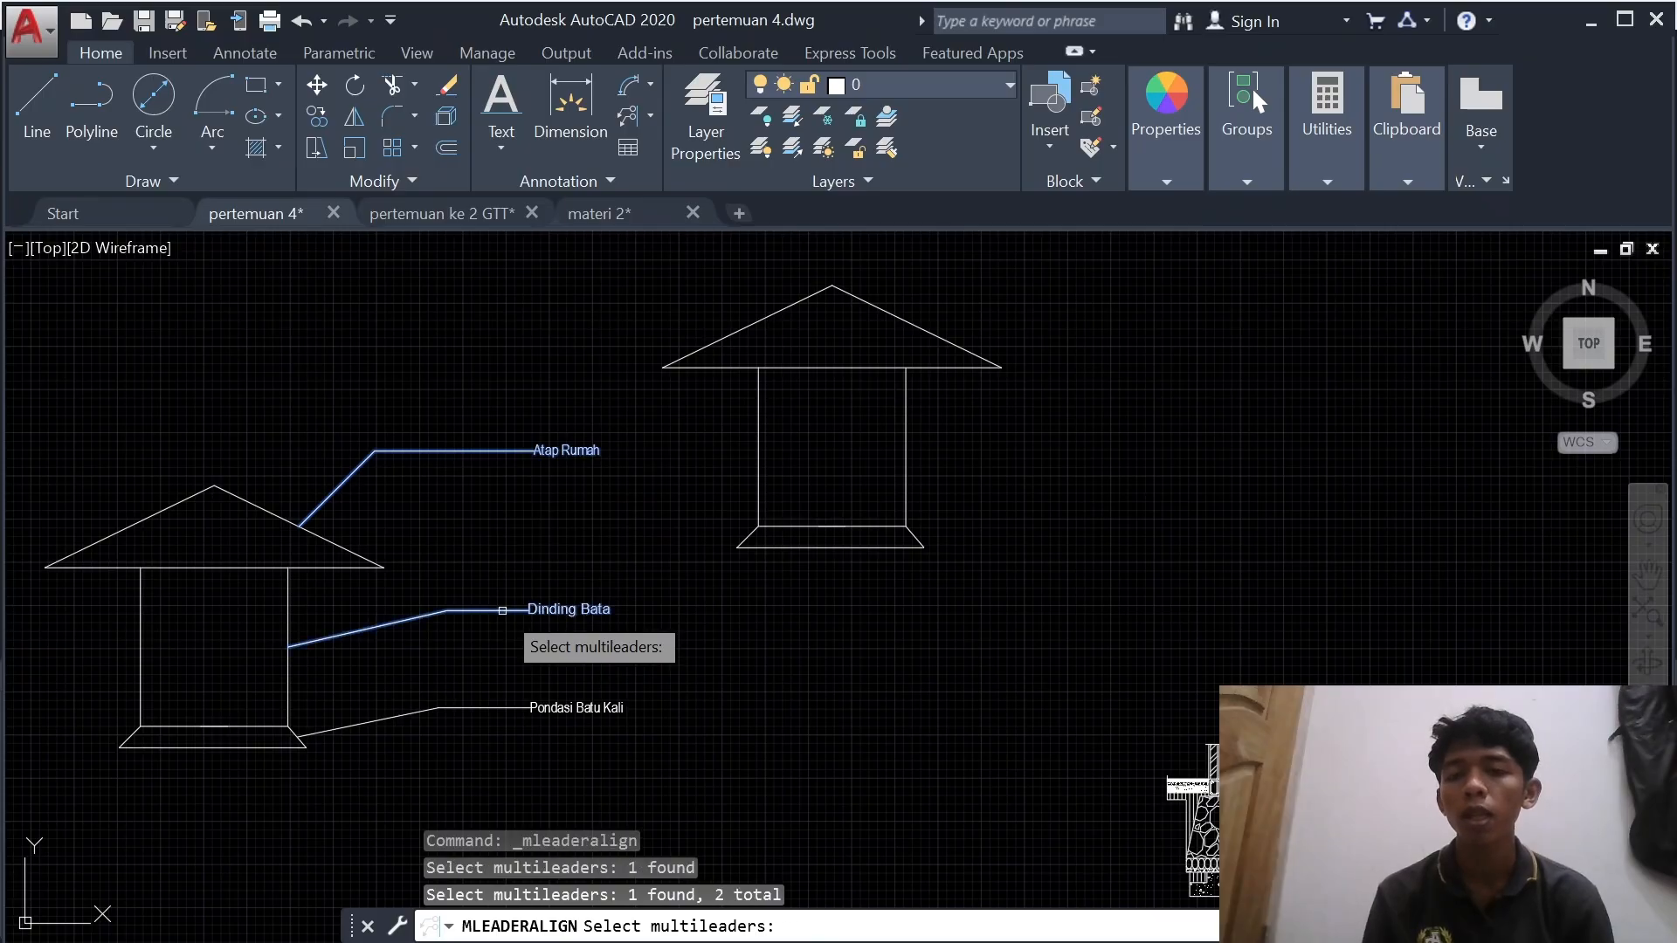
click(507, 709)
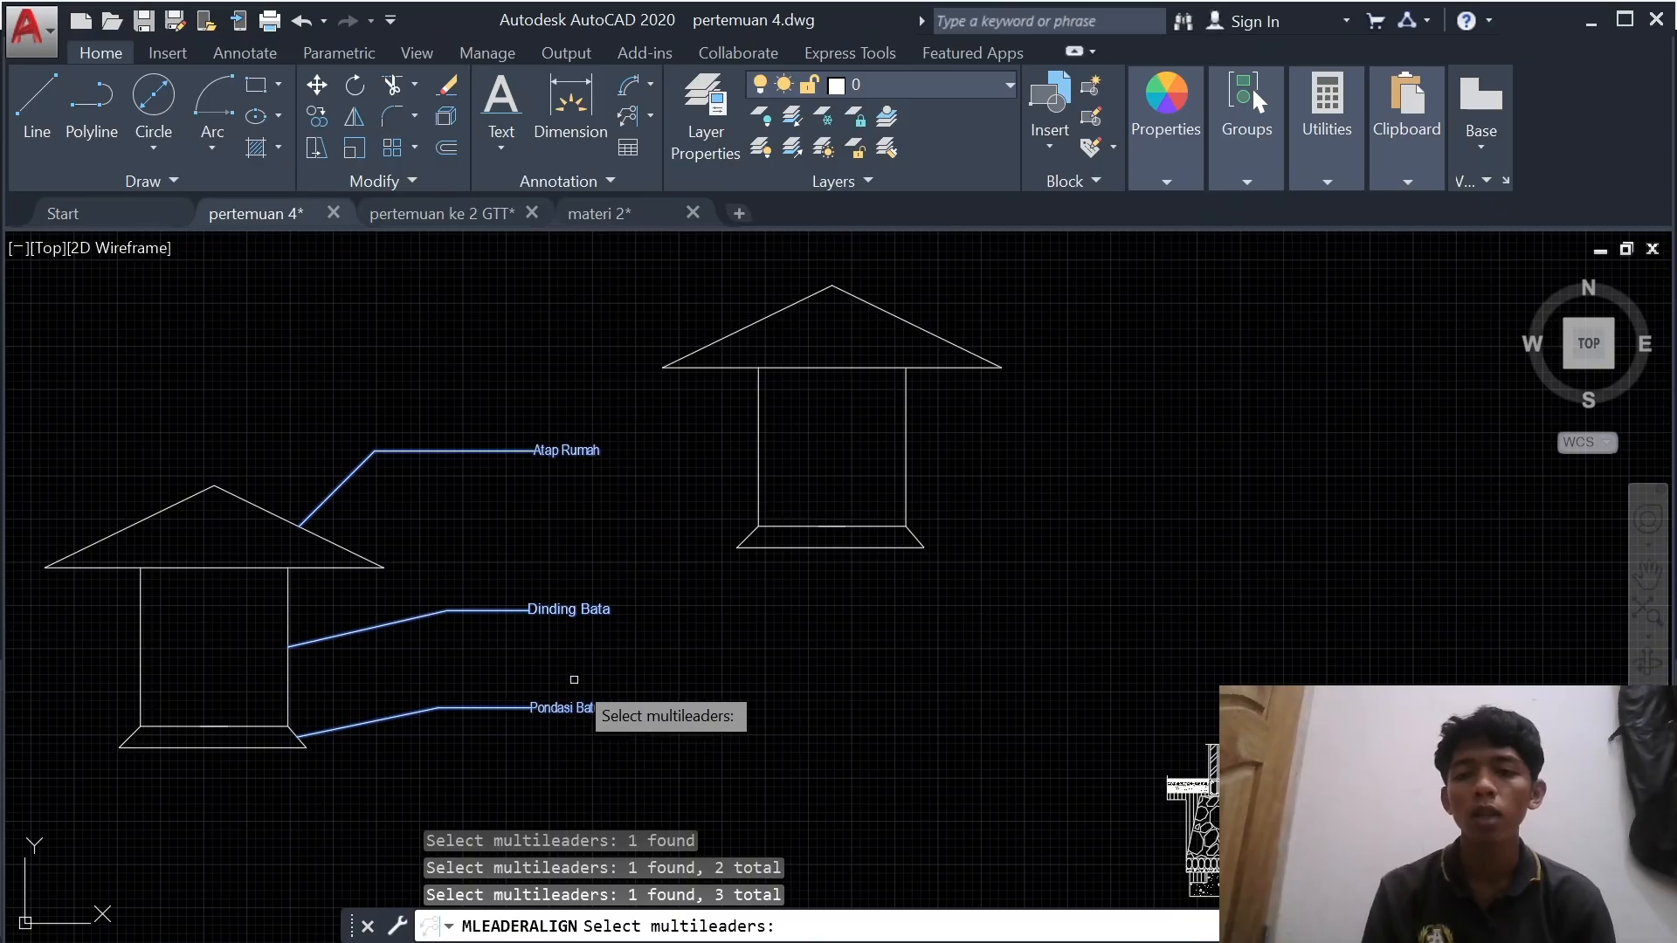
key(Return)
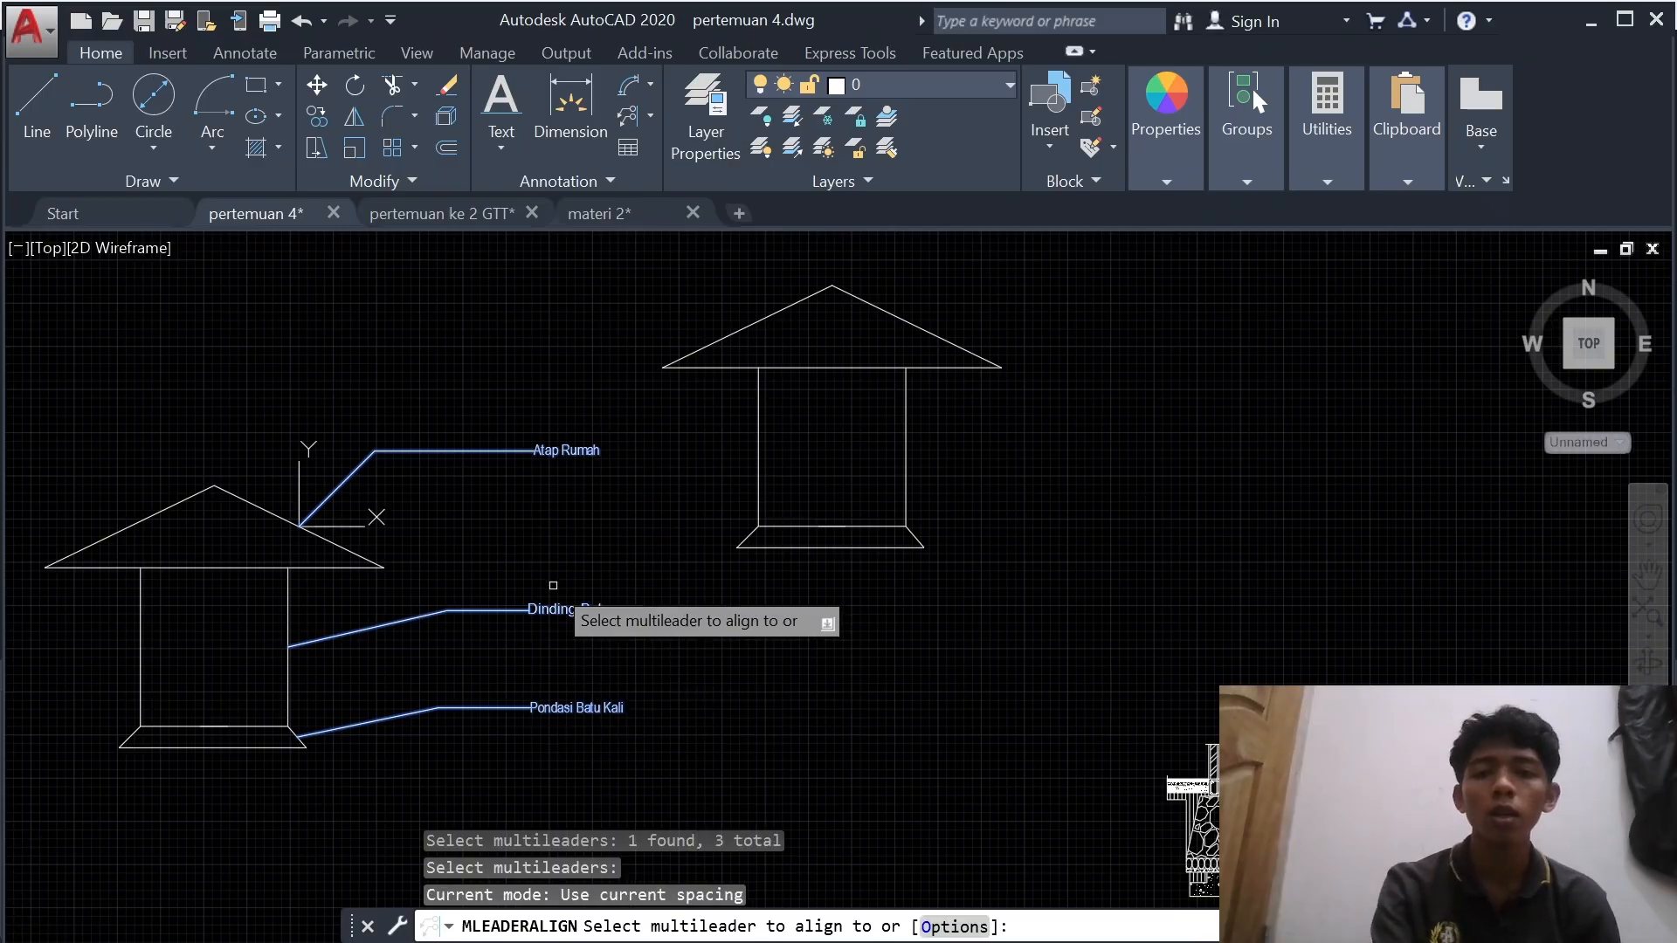
click(533, 450)
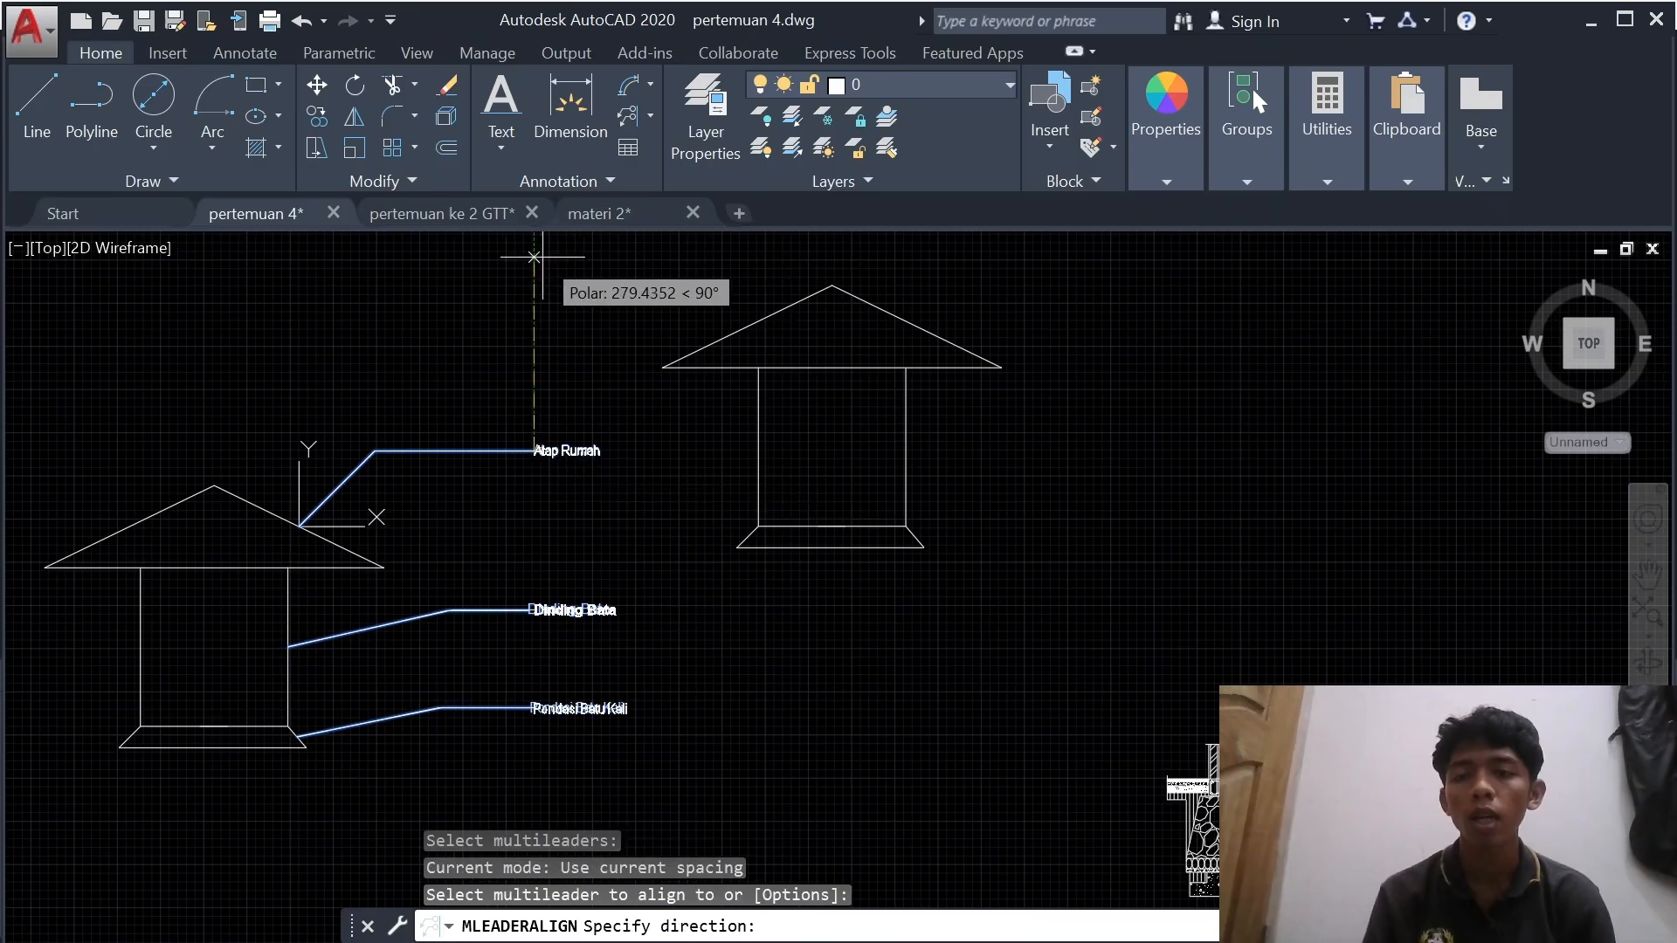
click(533, 262)
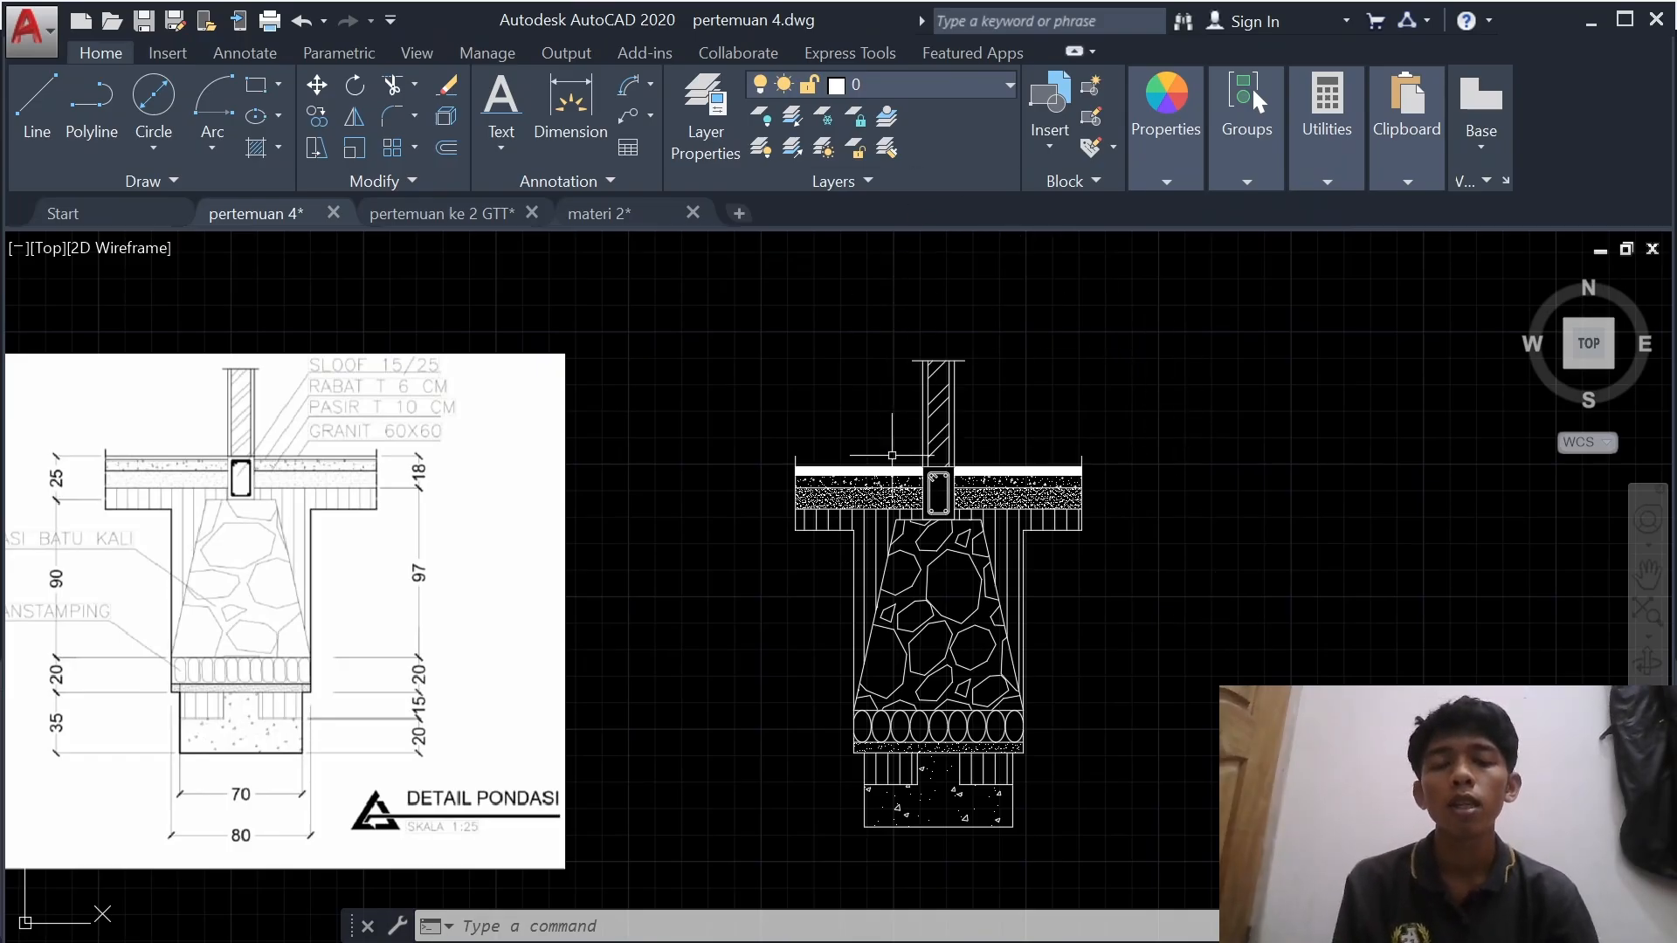
- Start a multileader with its arrowhead on the hatched brick wall's right inner line and its landing up to the right, just above the wall's top
click(630, 113)
mouse_move(1030, 356)
middle_down()
mouse_move(956, 382)
mouse_move(787, 391)
middle_up()
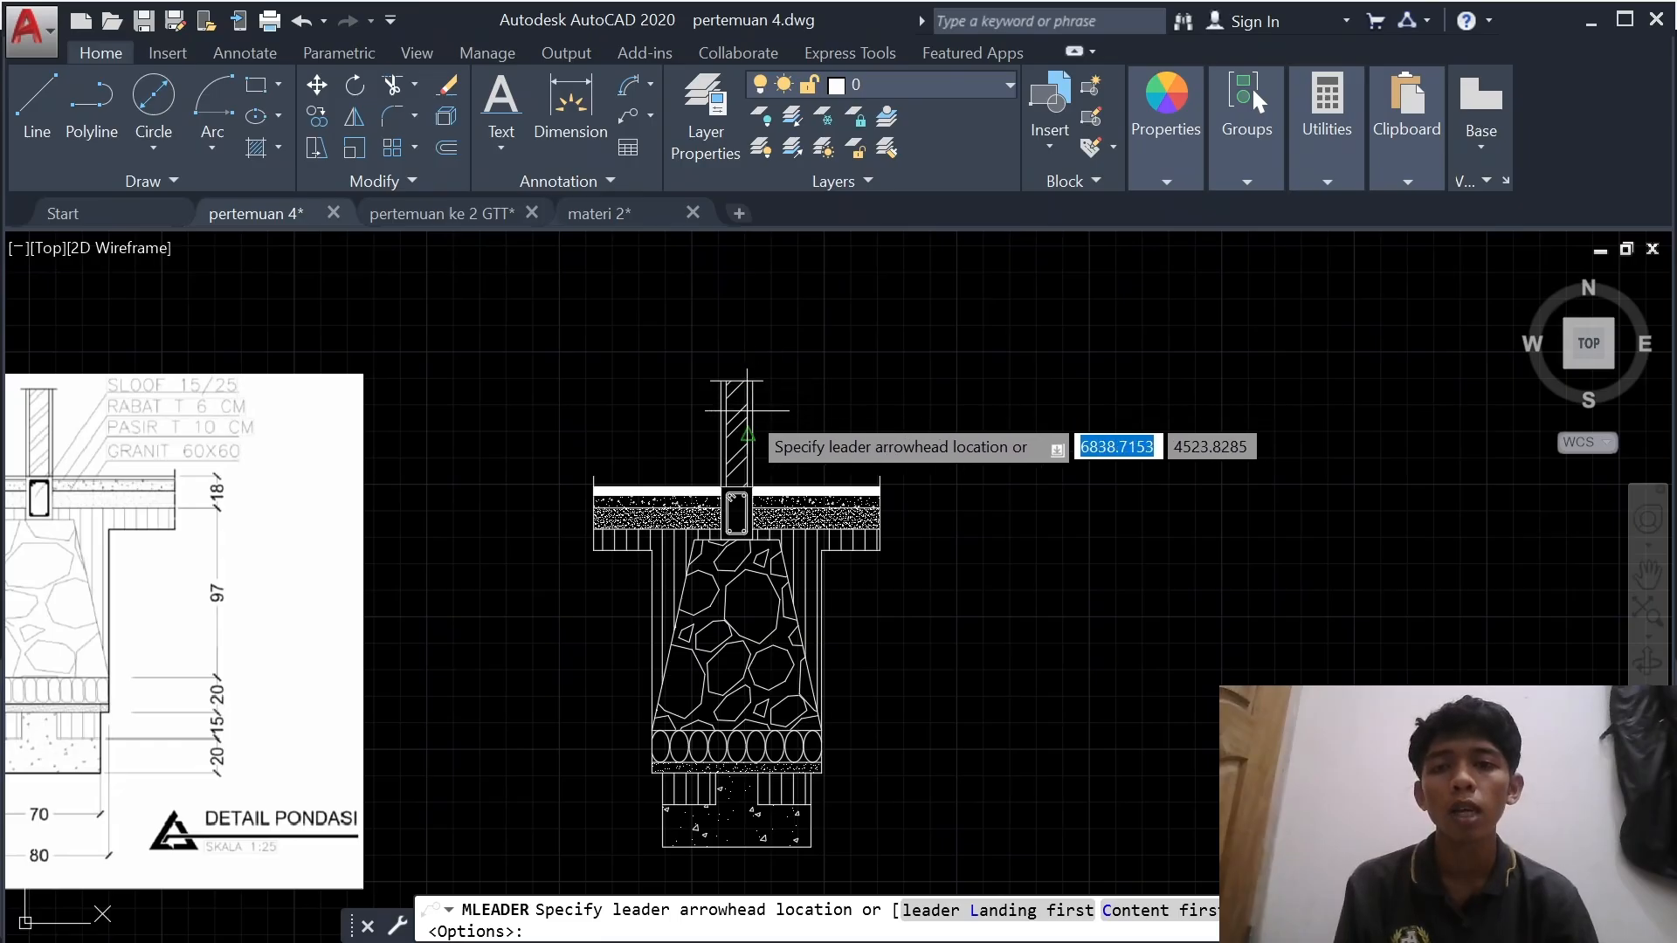
scroll(748, 380, up, 6)
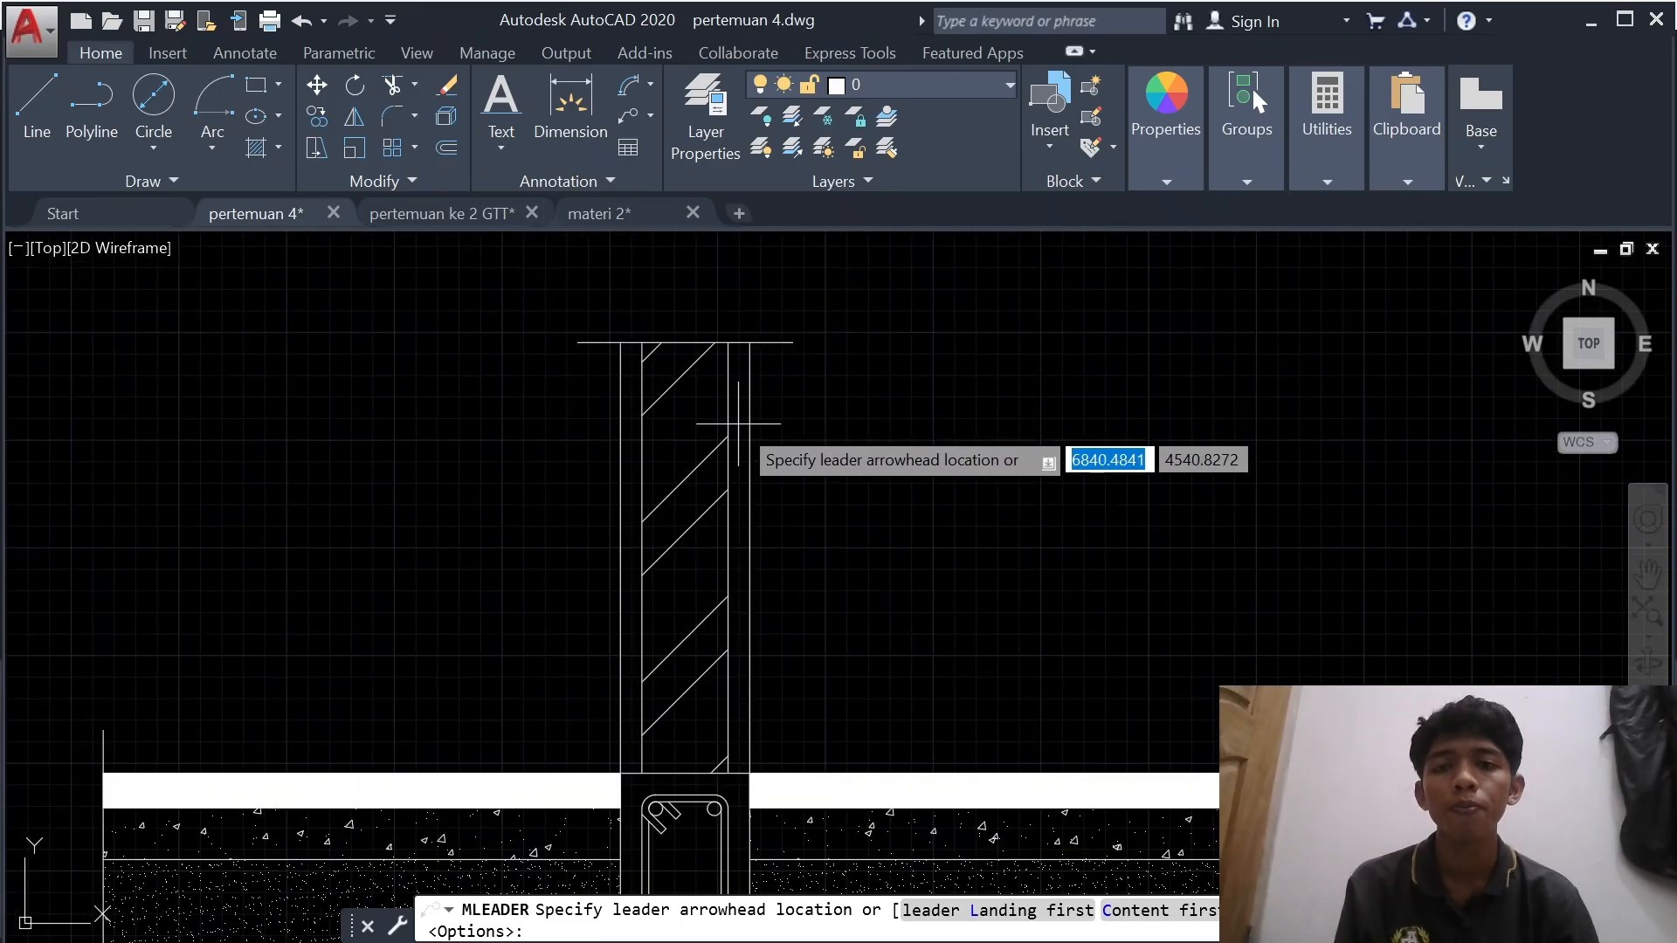
click(725, 344)
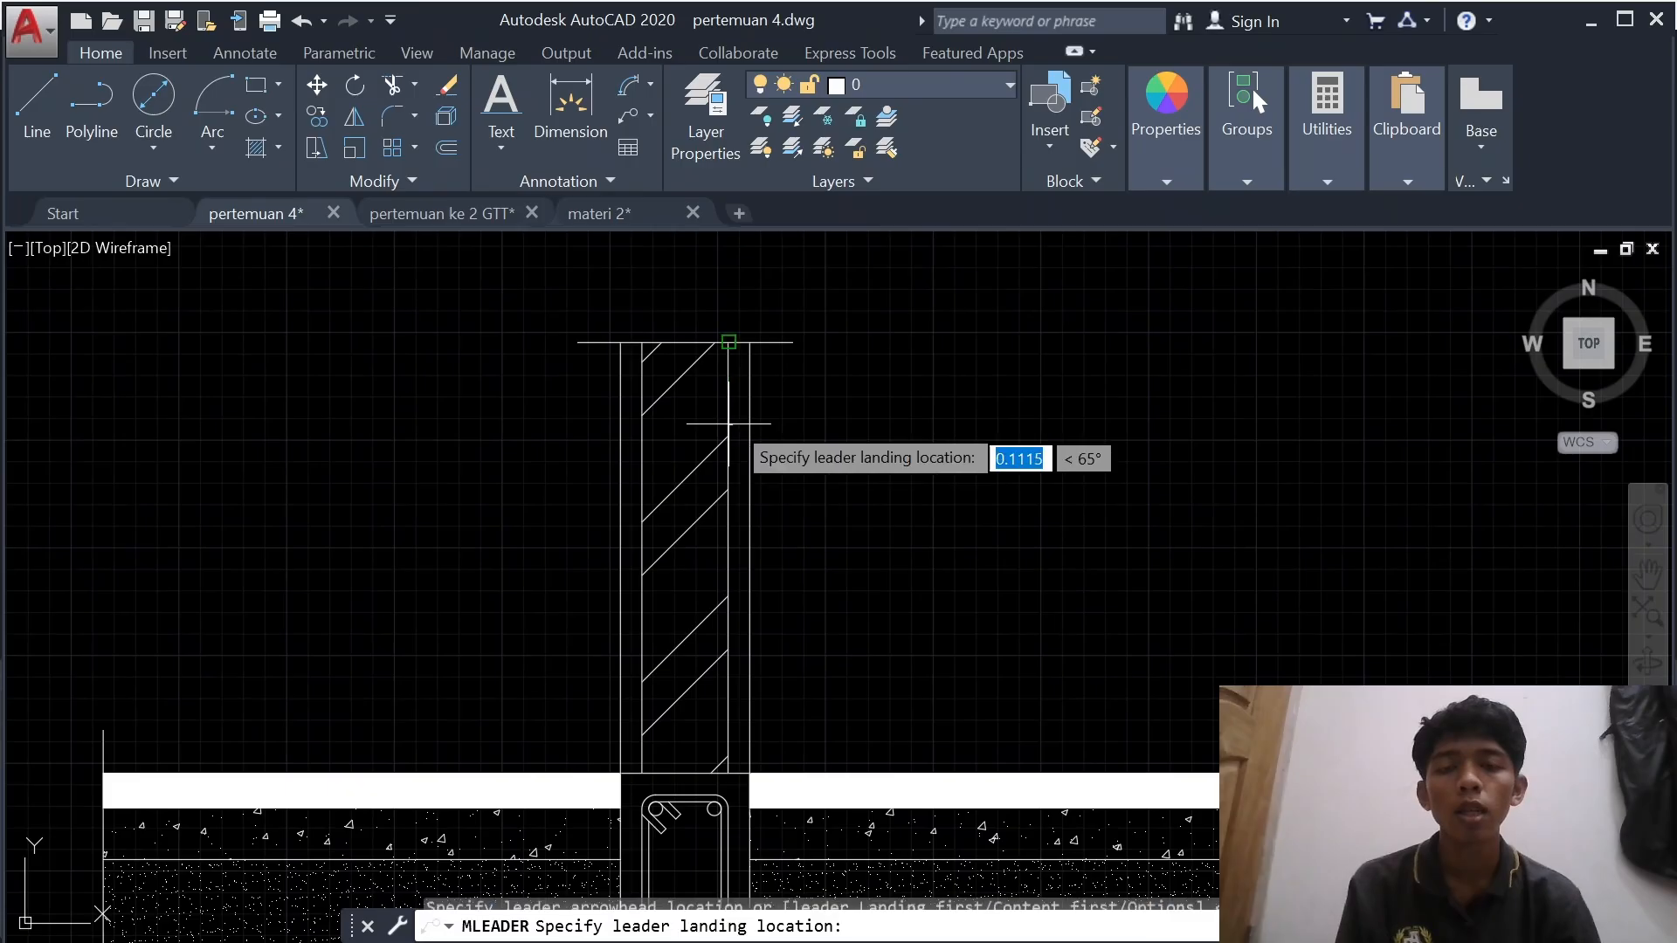
middle_drag(893, 334, 550, 410)
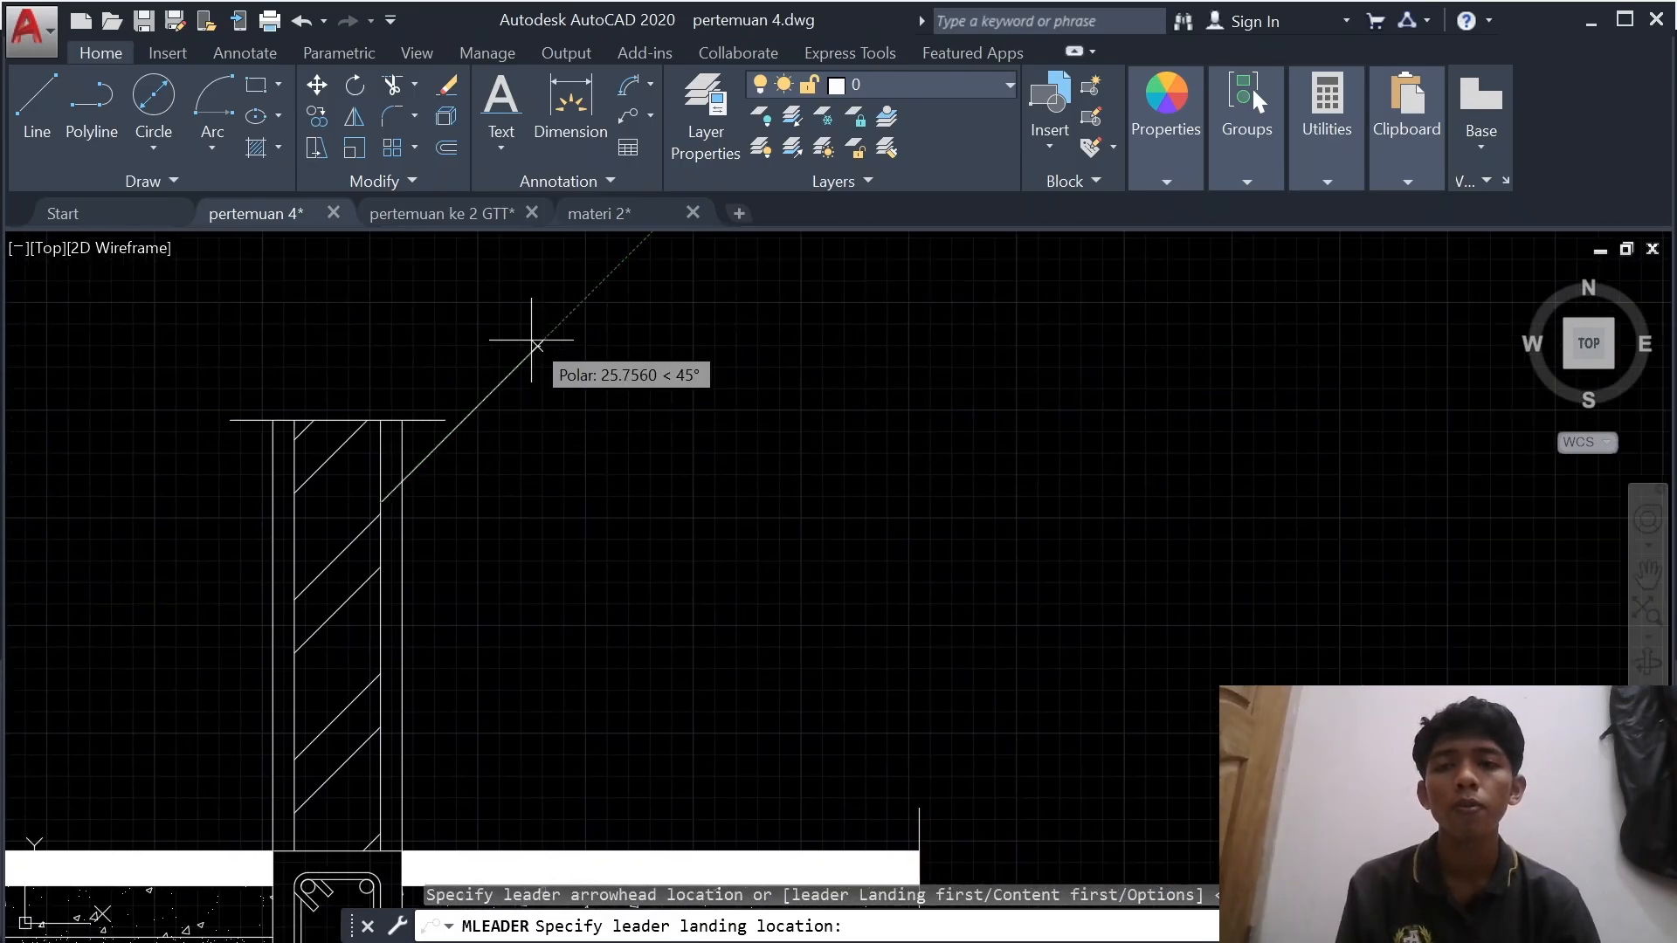
click(536, 393)
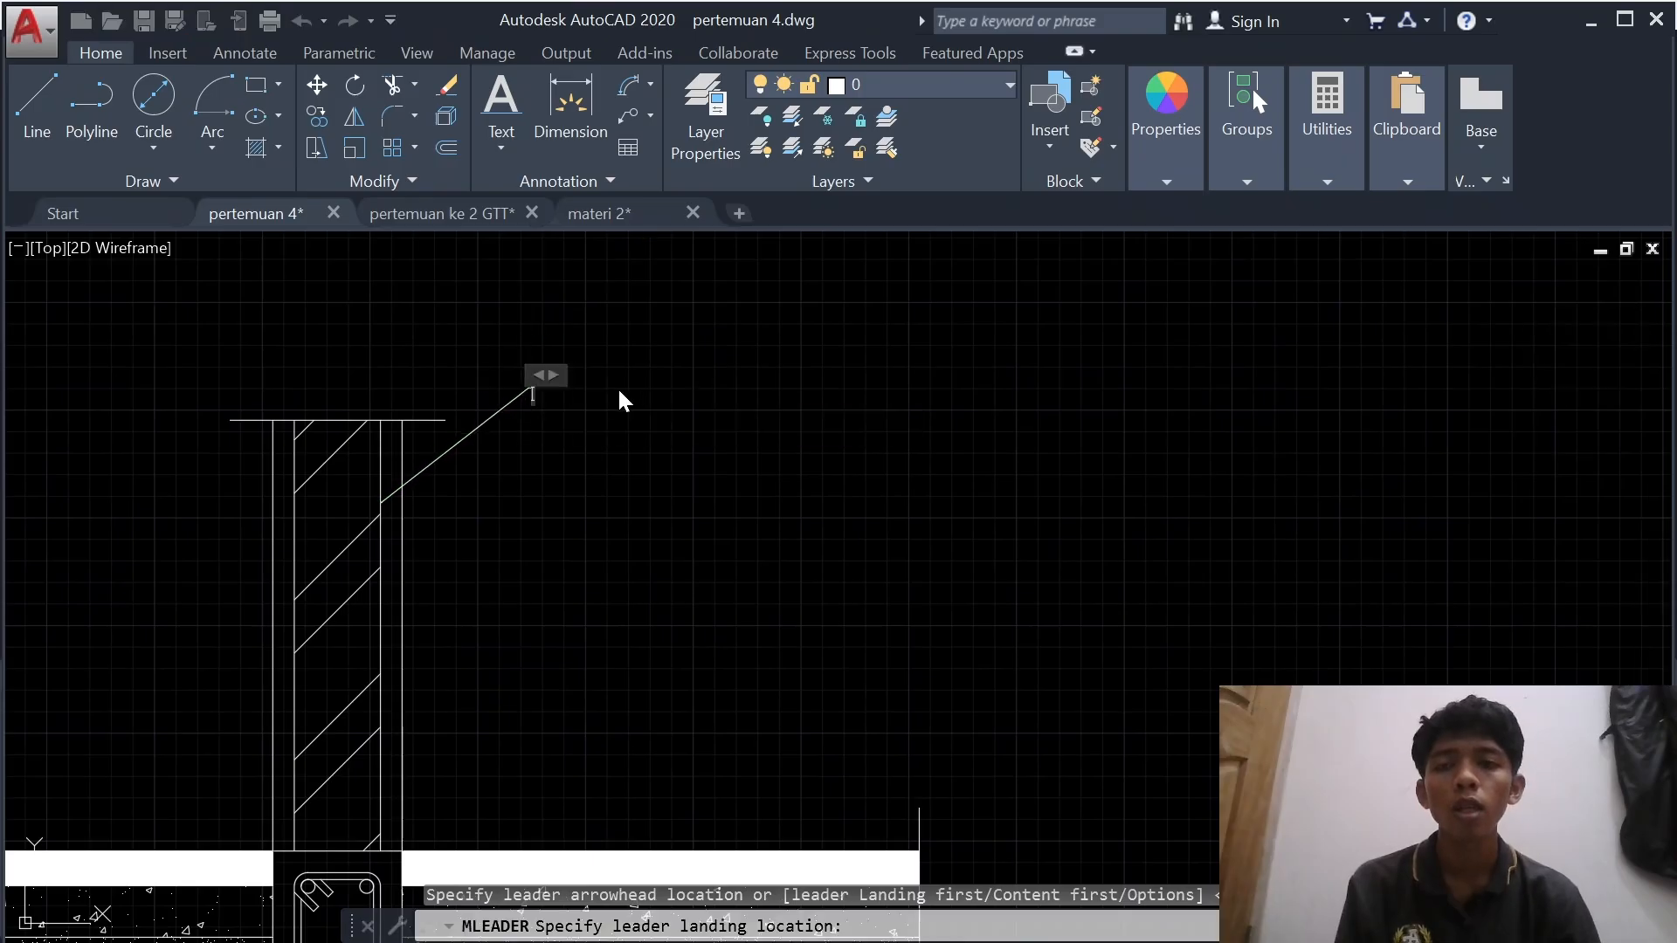
- Set the leader text height to 4.5 and write the label "Pas.Batu Bata" for the brick wall
scroll(617, 386, down, 2)
click(267, 115)
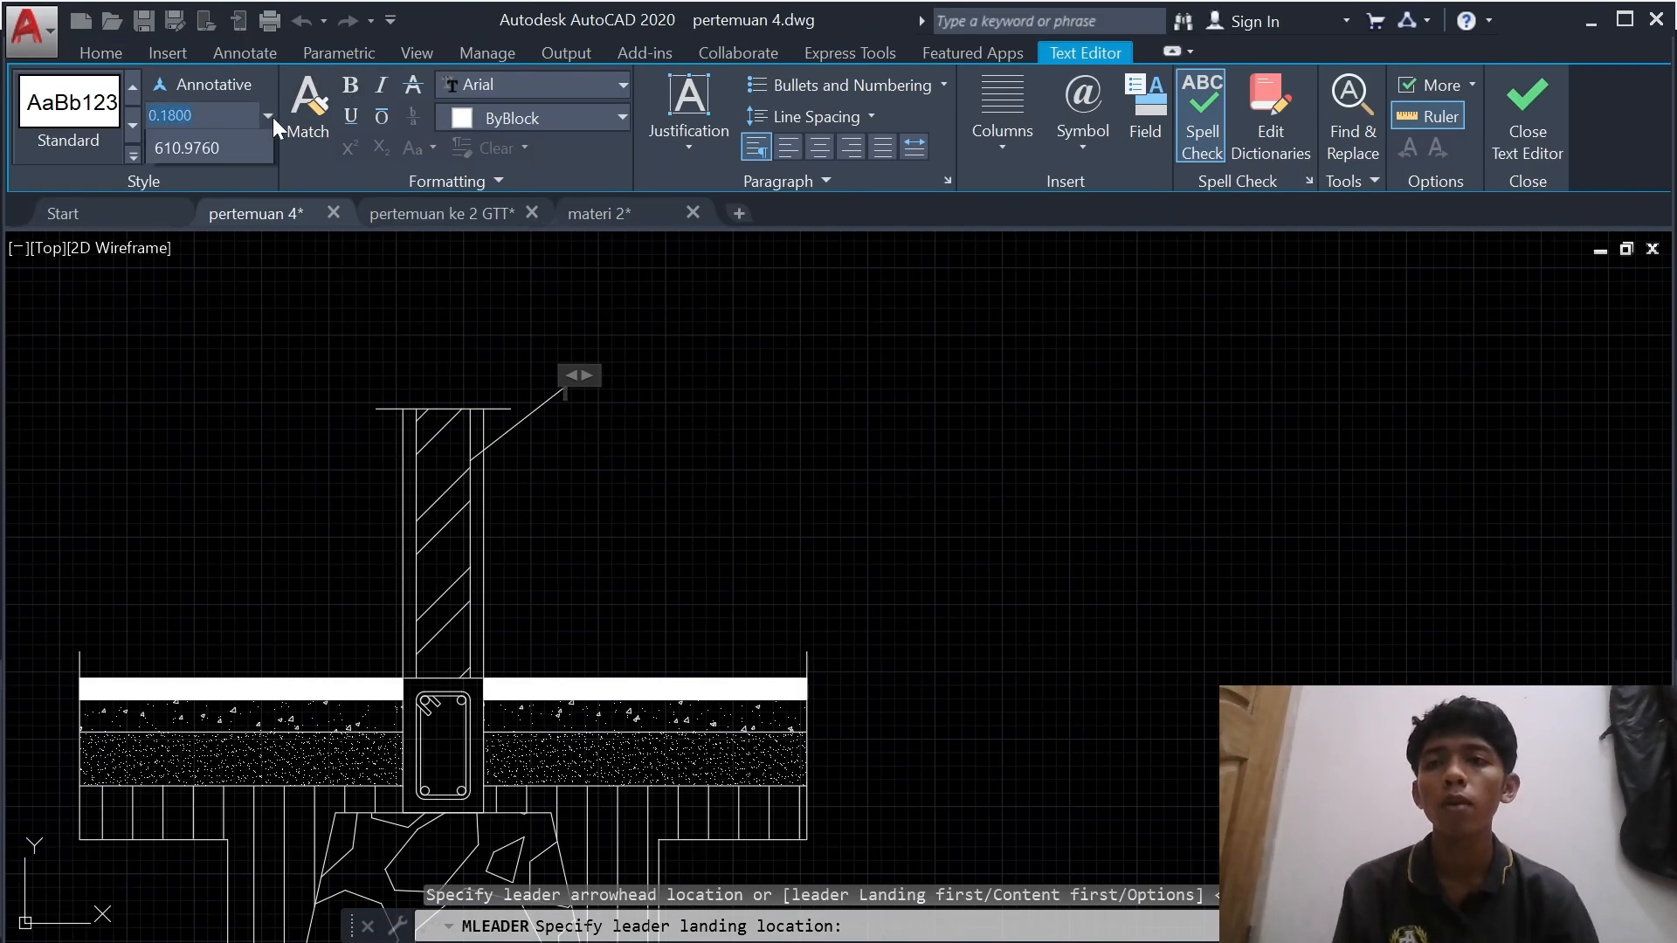
click(213, 153)
scroll(570, 383, down, 2)
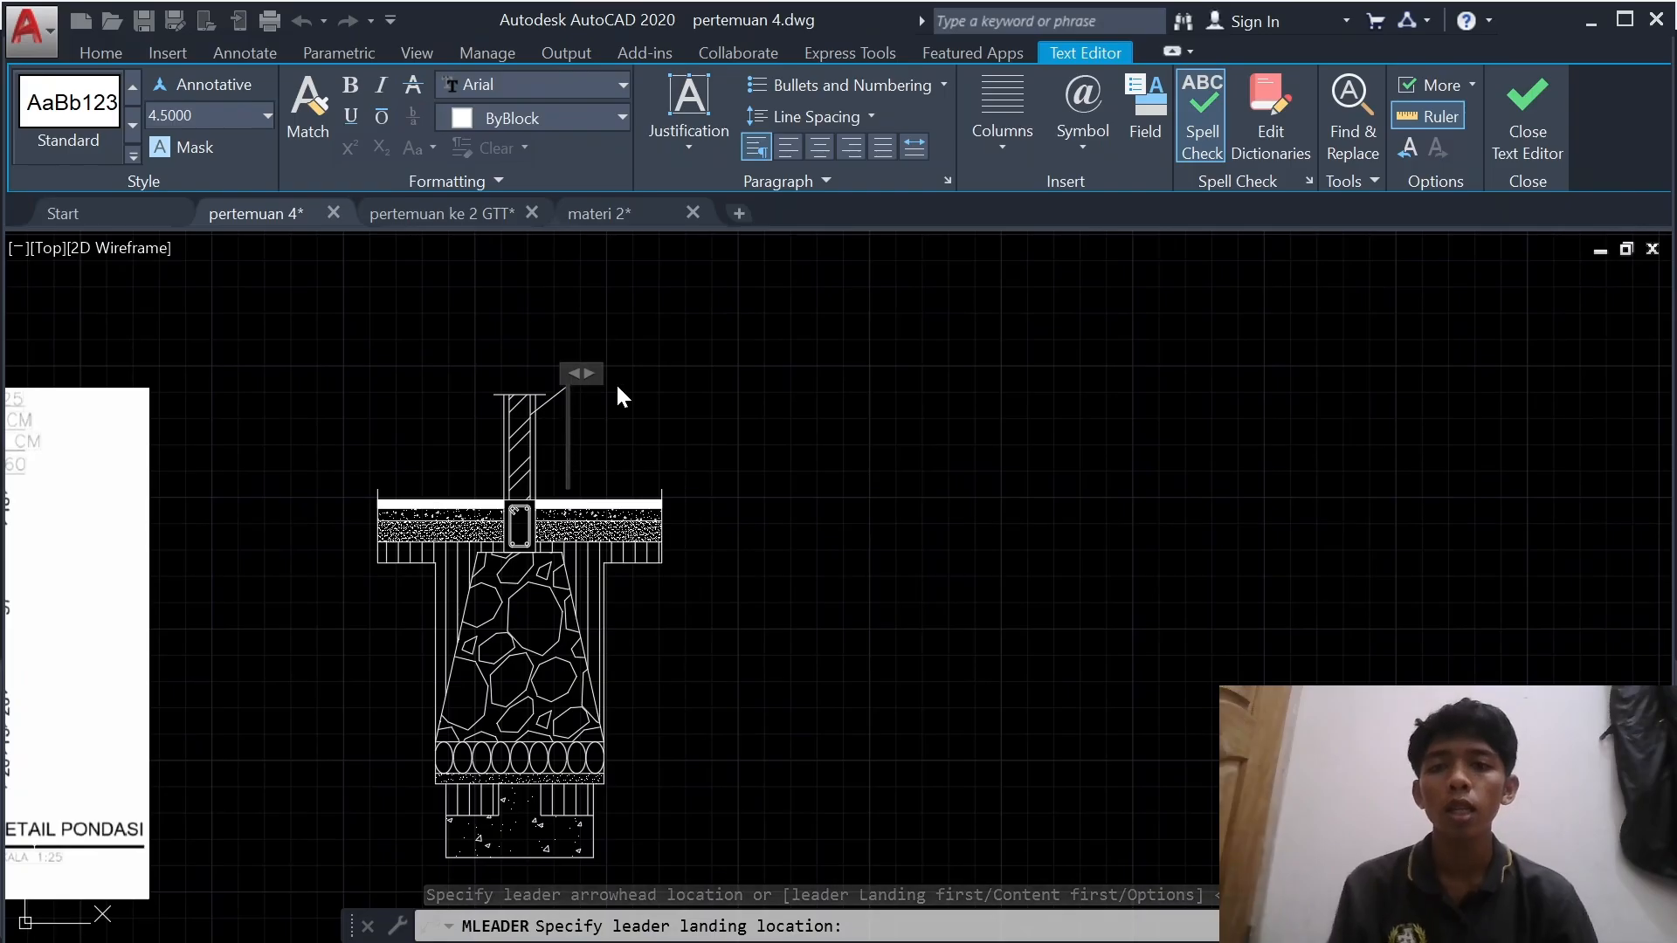
text(Pa)
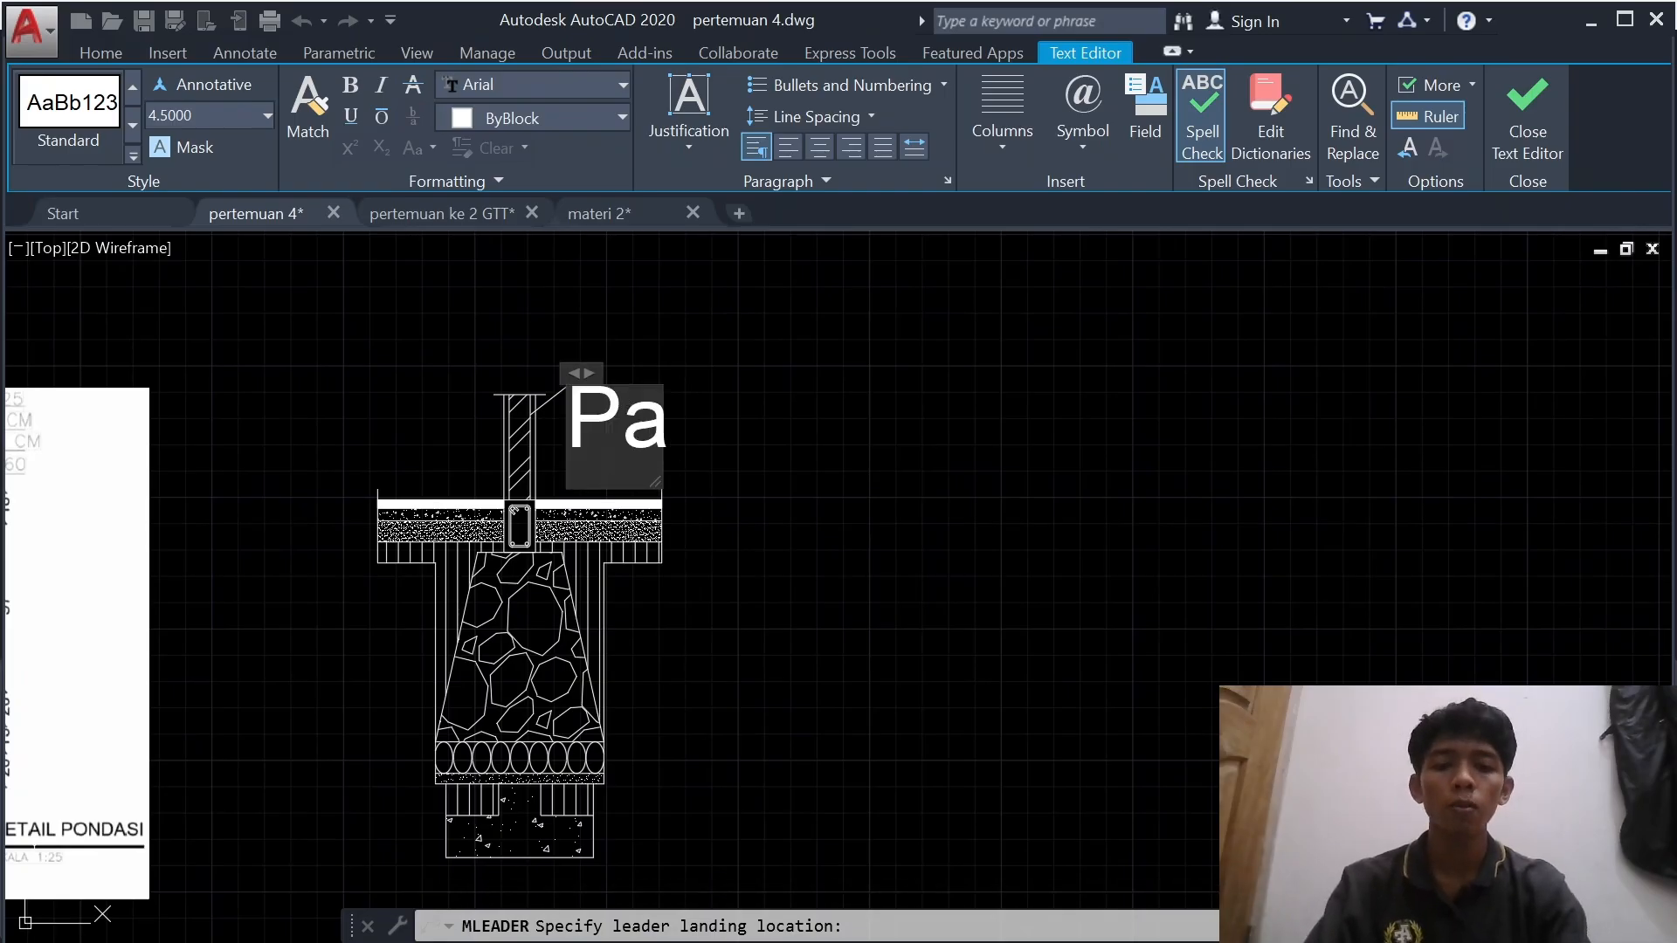
text(s.Batu)
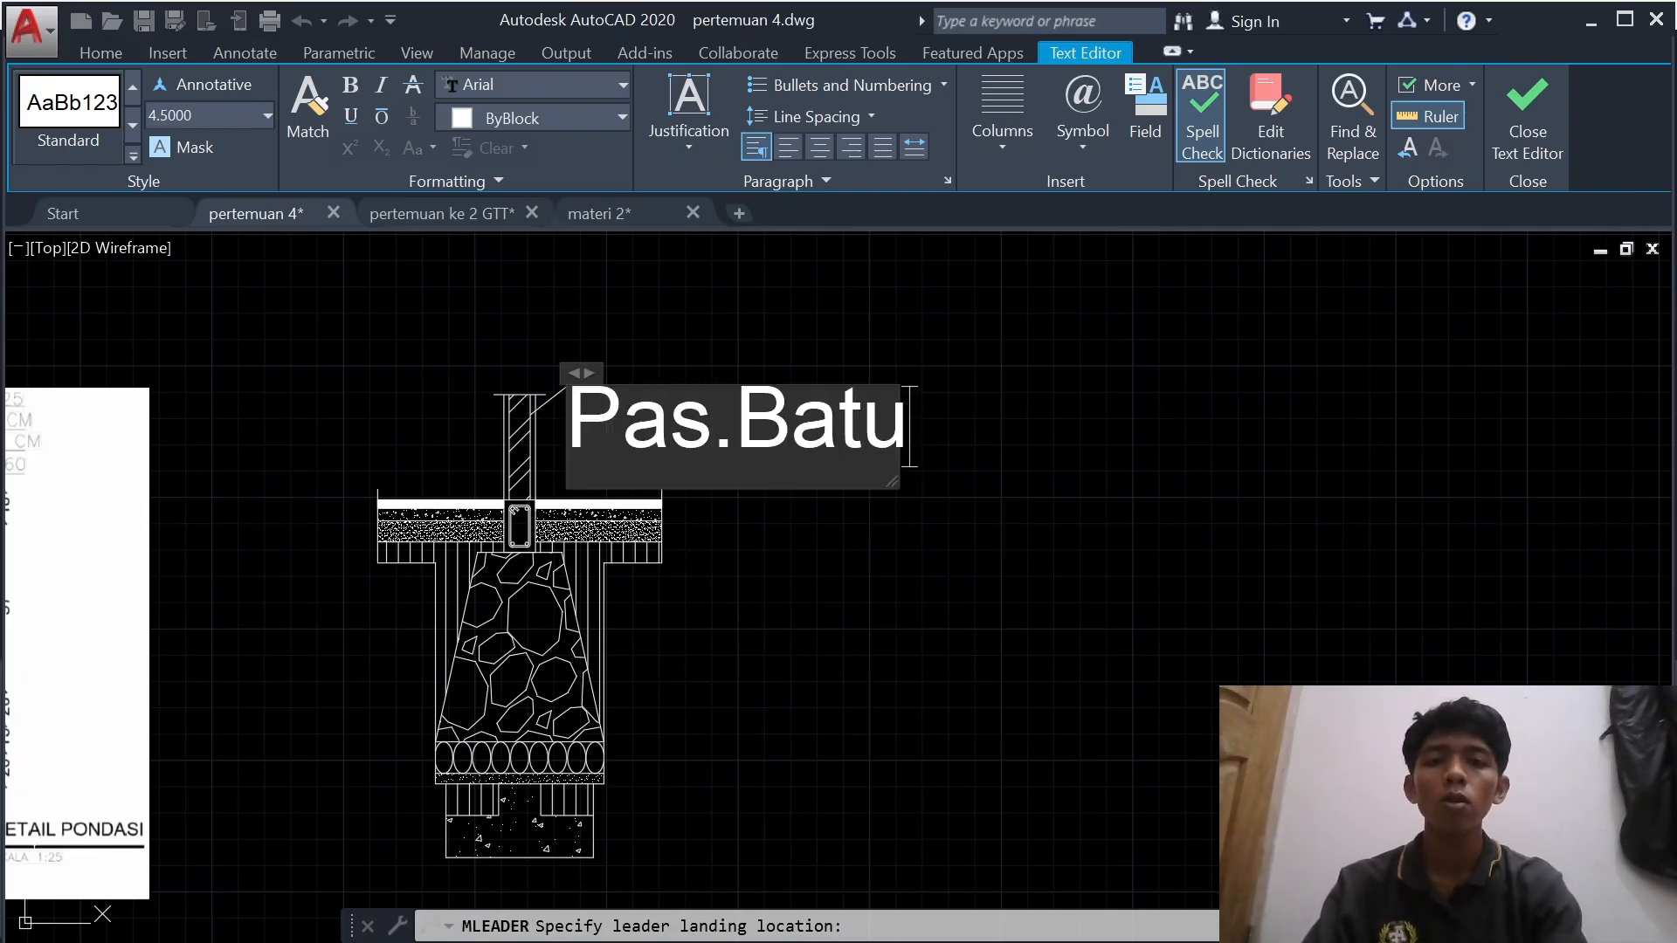
text( Bata)
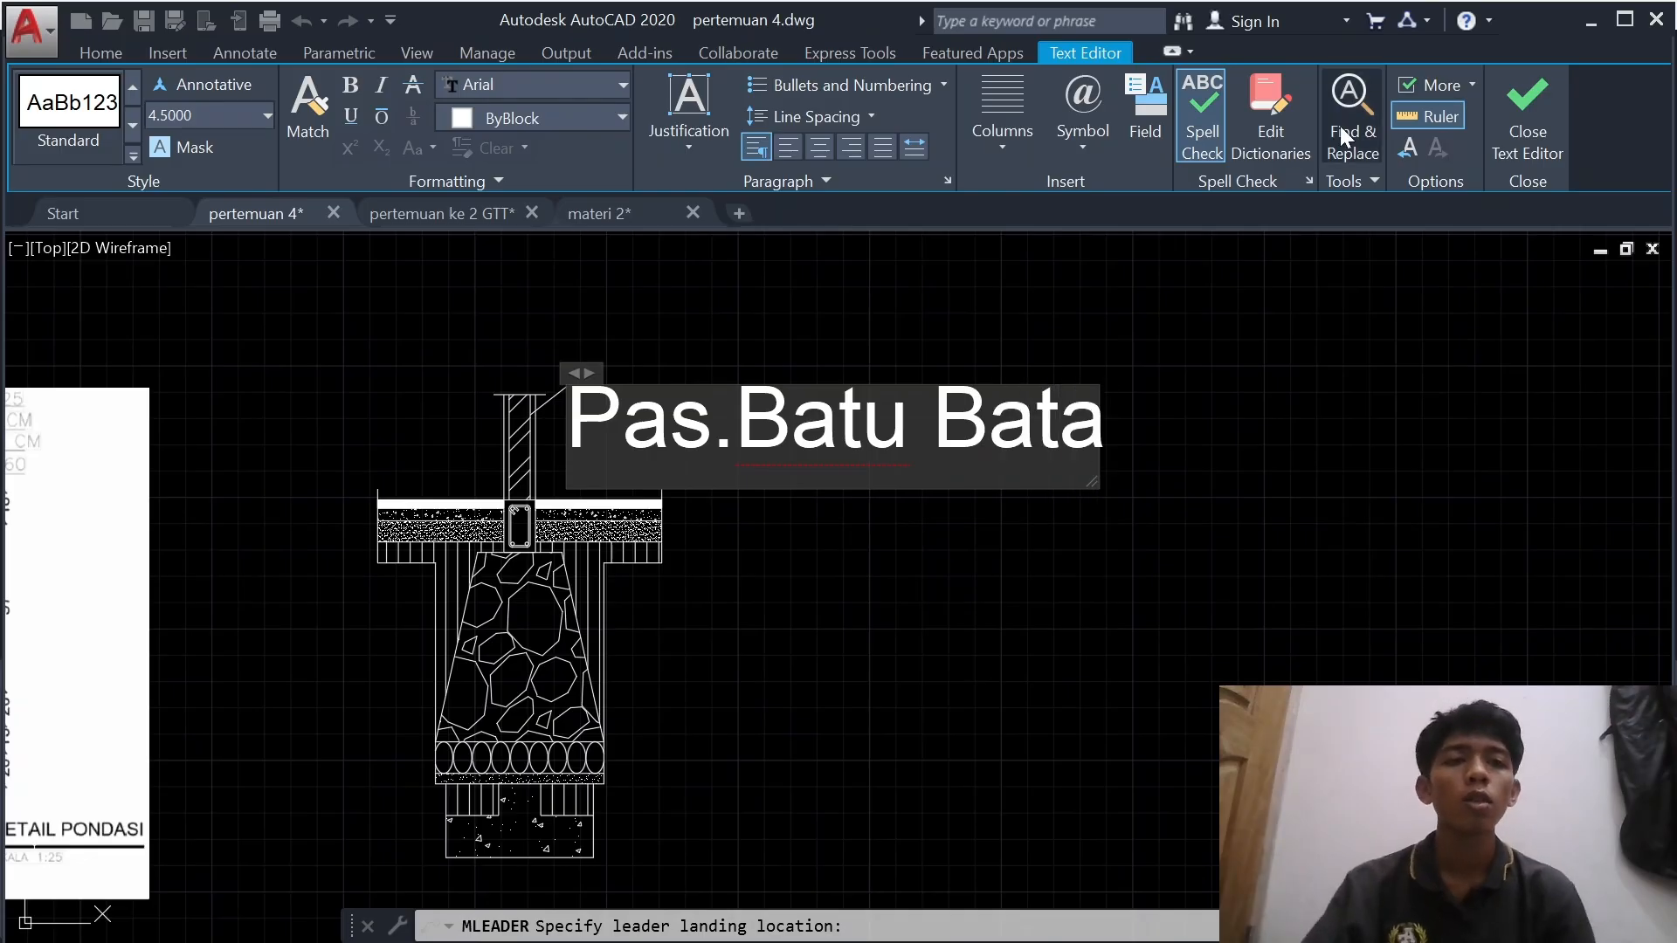
click(1542, 131)
scroll(619, 396, up, 2)
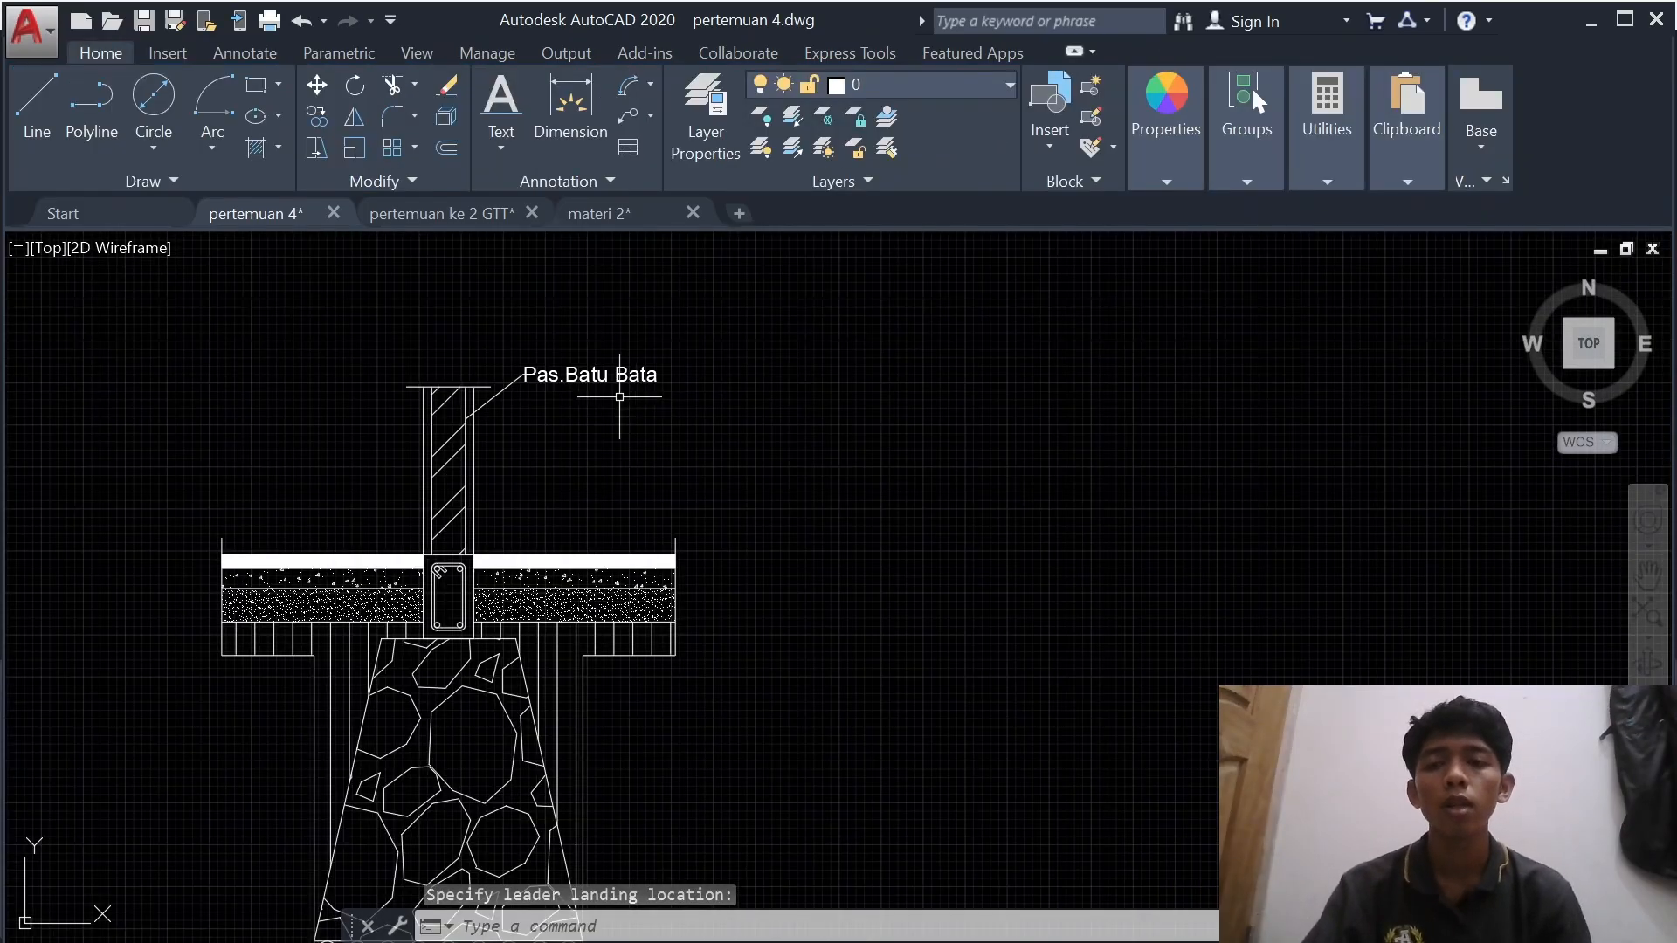
- Start a multileader pointing at the top of the sloof reinforcement, with its landing directly below the start of the "Pas.Batu Bata" text
scroll(300, 468, down, 4)
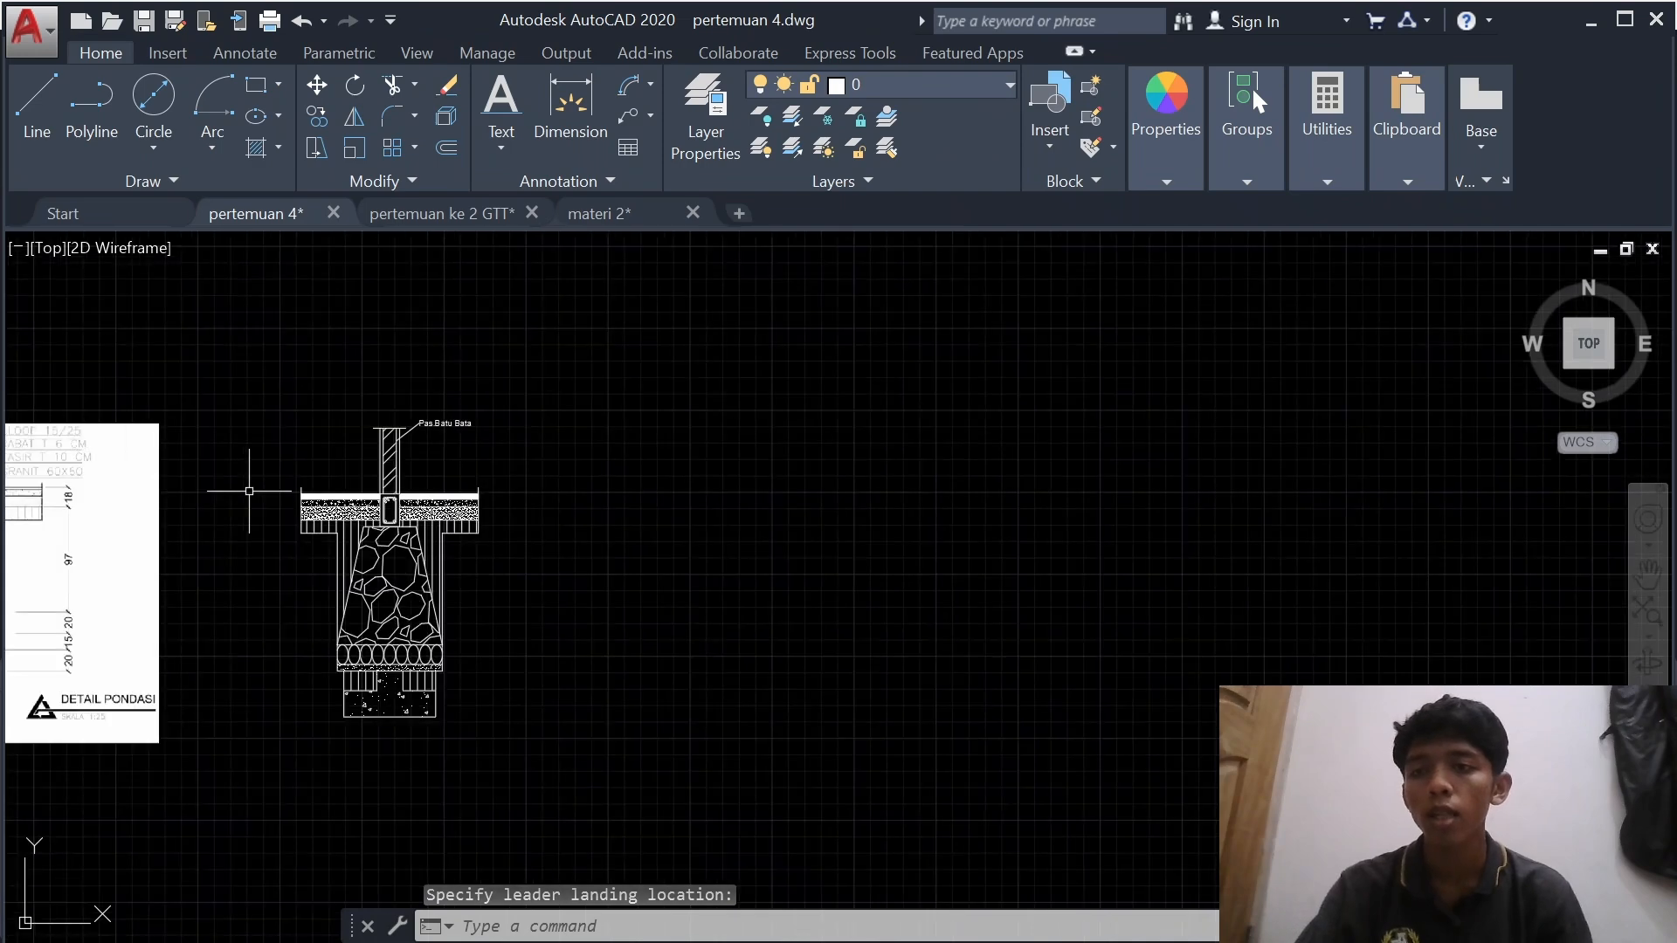
middle_drag(254, 476, 865, 532)
scroll(620, 476, up, 2)
mouse_move(842, 606)
middle_down()
mouse_move(649, 573)
mouse_move(497, 518)
middle_up()
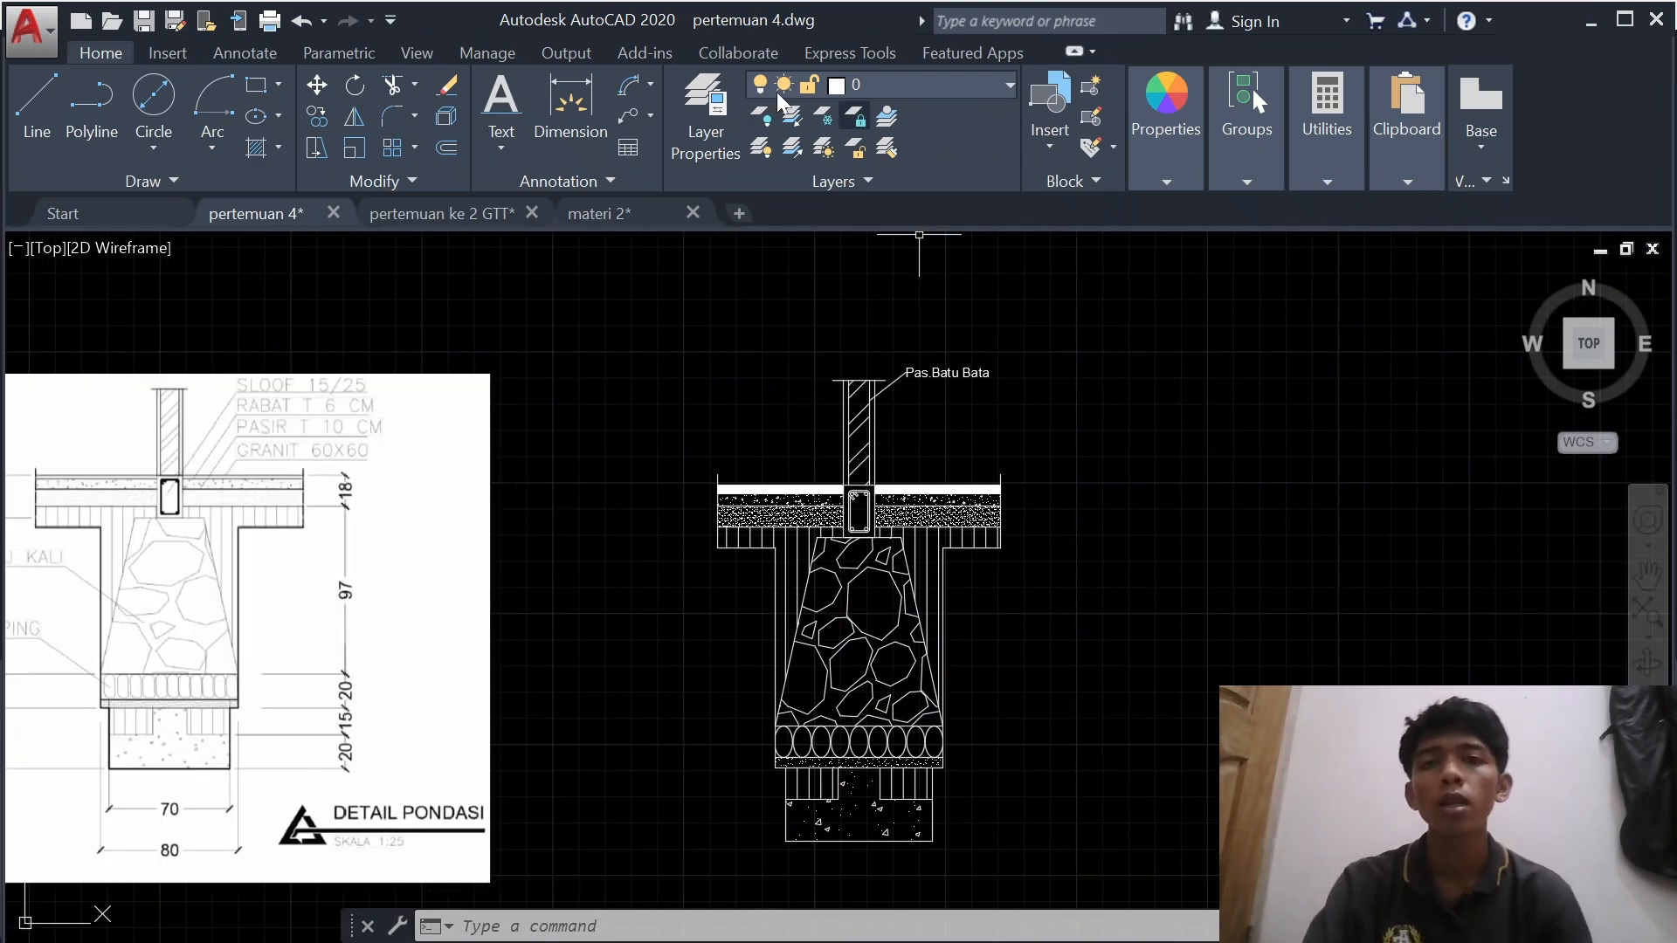
click(628, 109)
scroll(708, 612, up, 7)
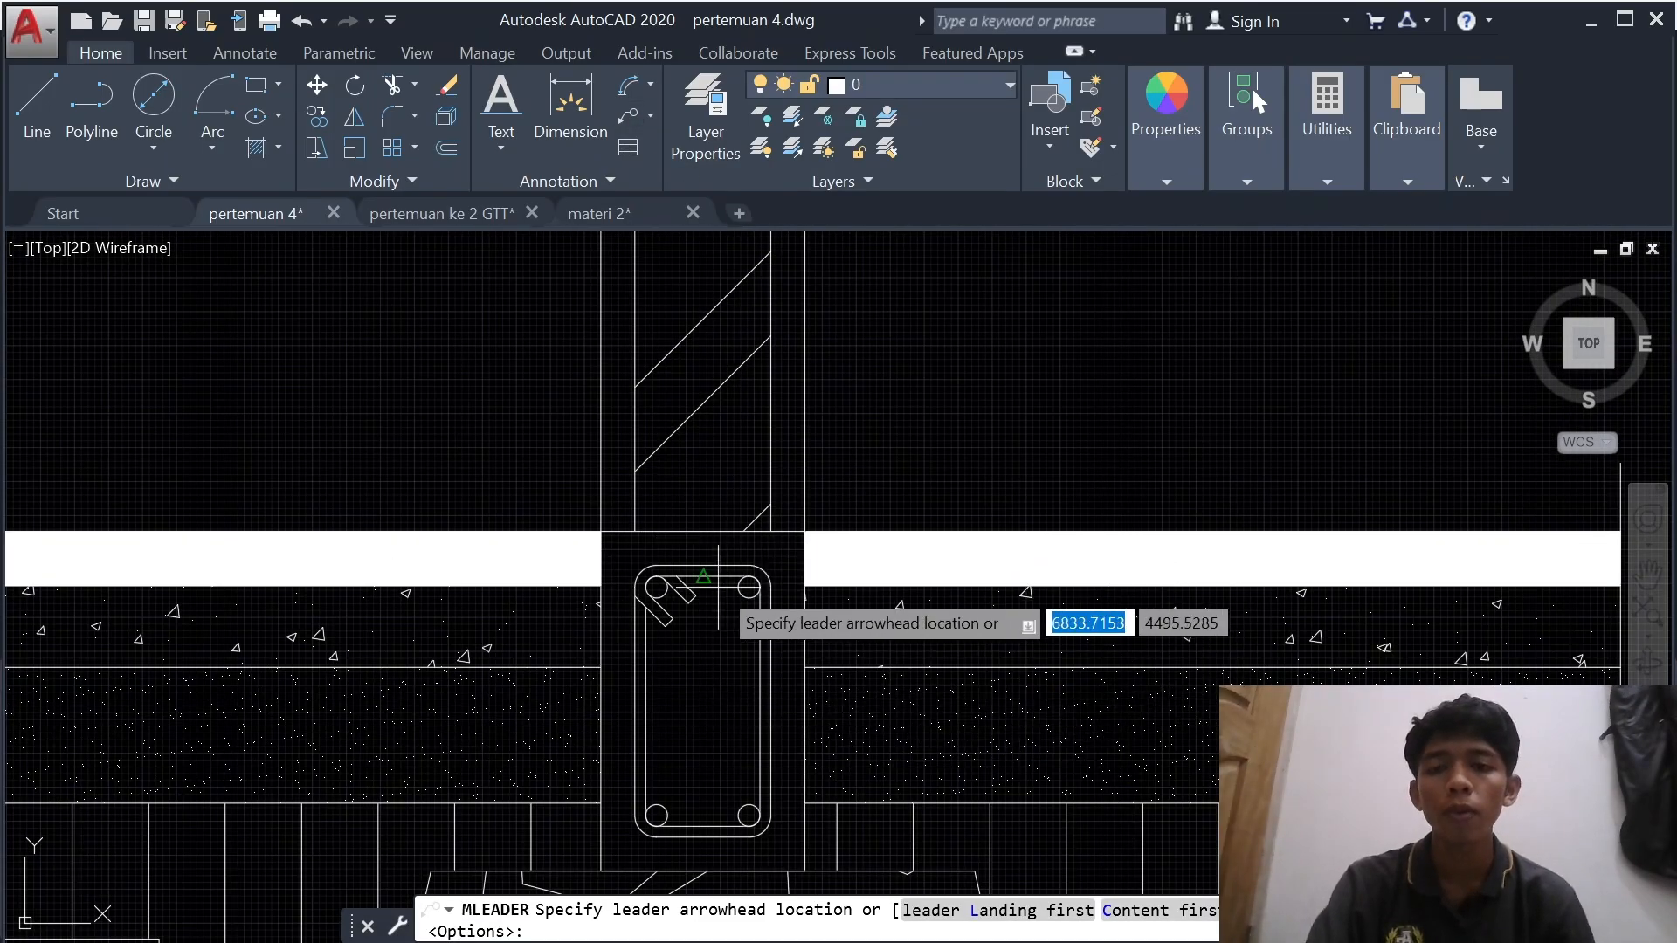
middle_drag(960, 394, 486, 786)
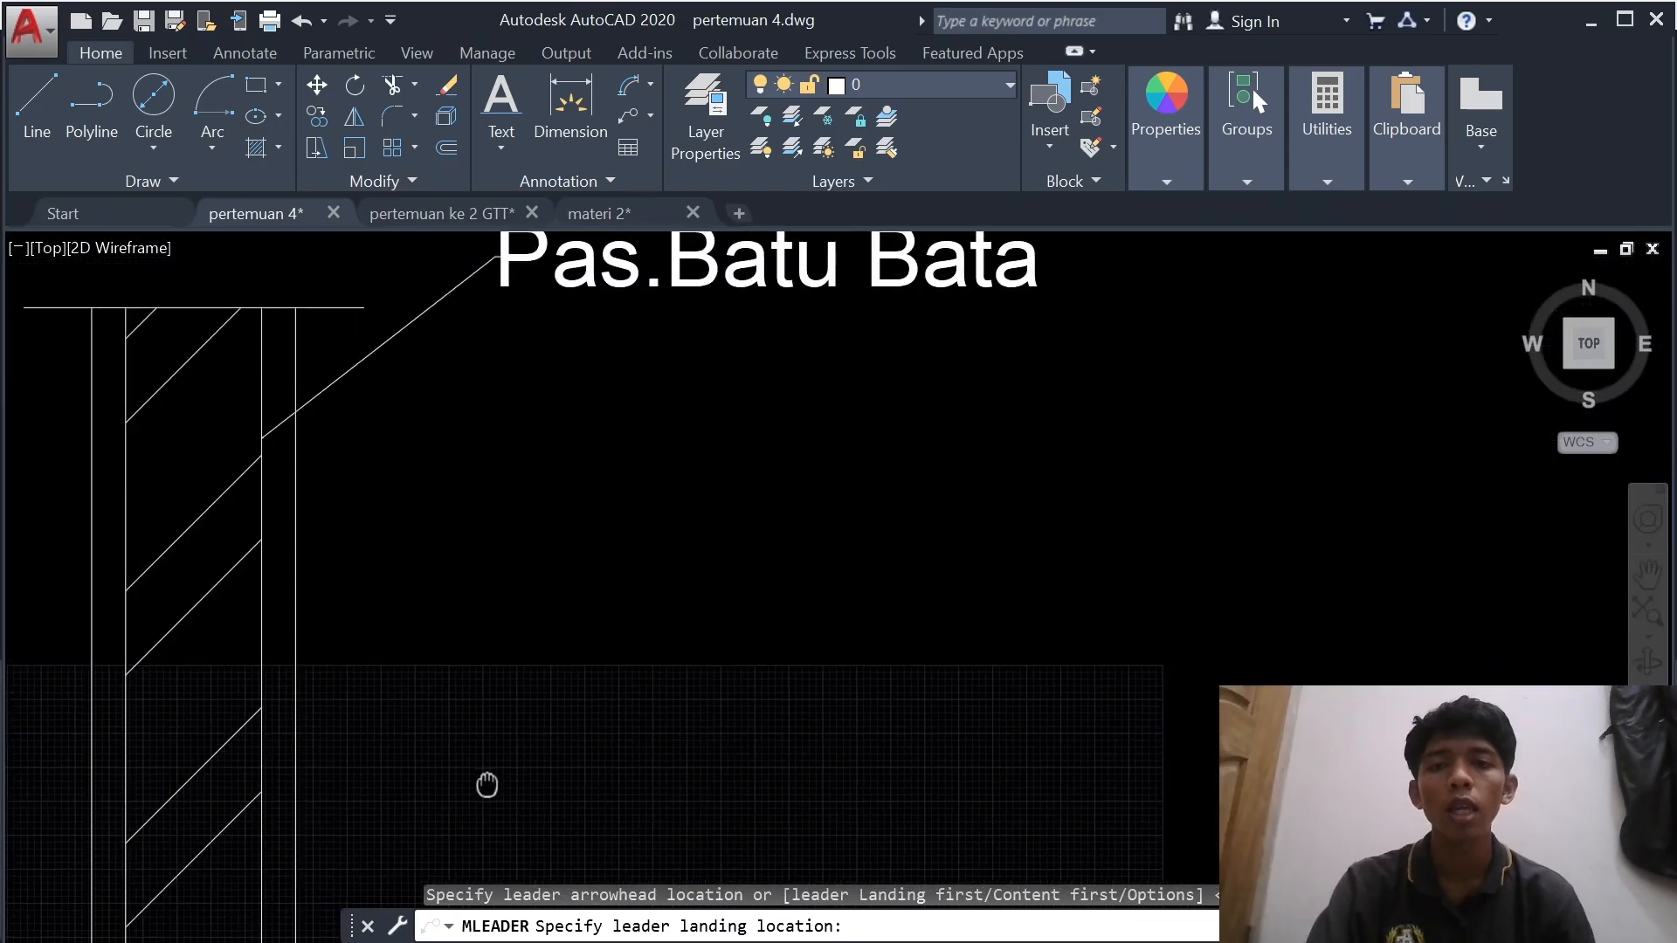
click(496, 378)
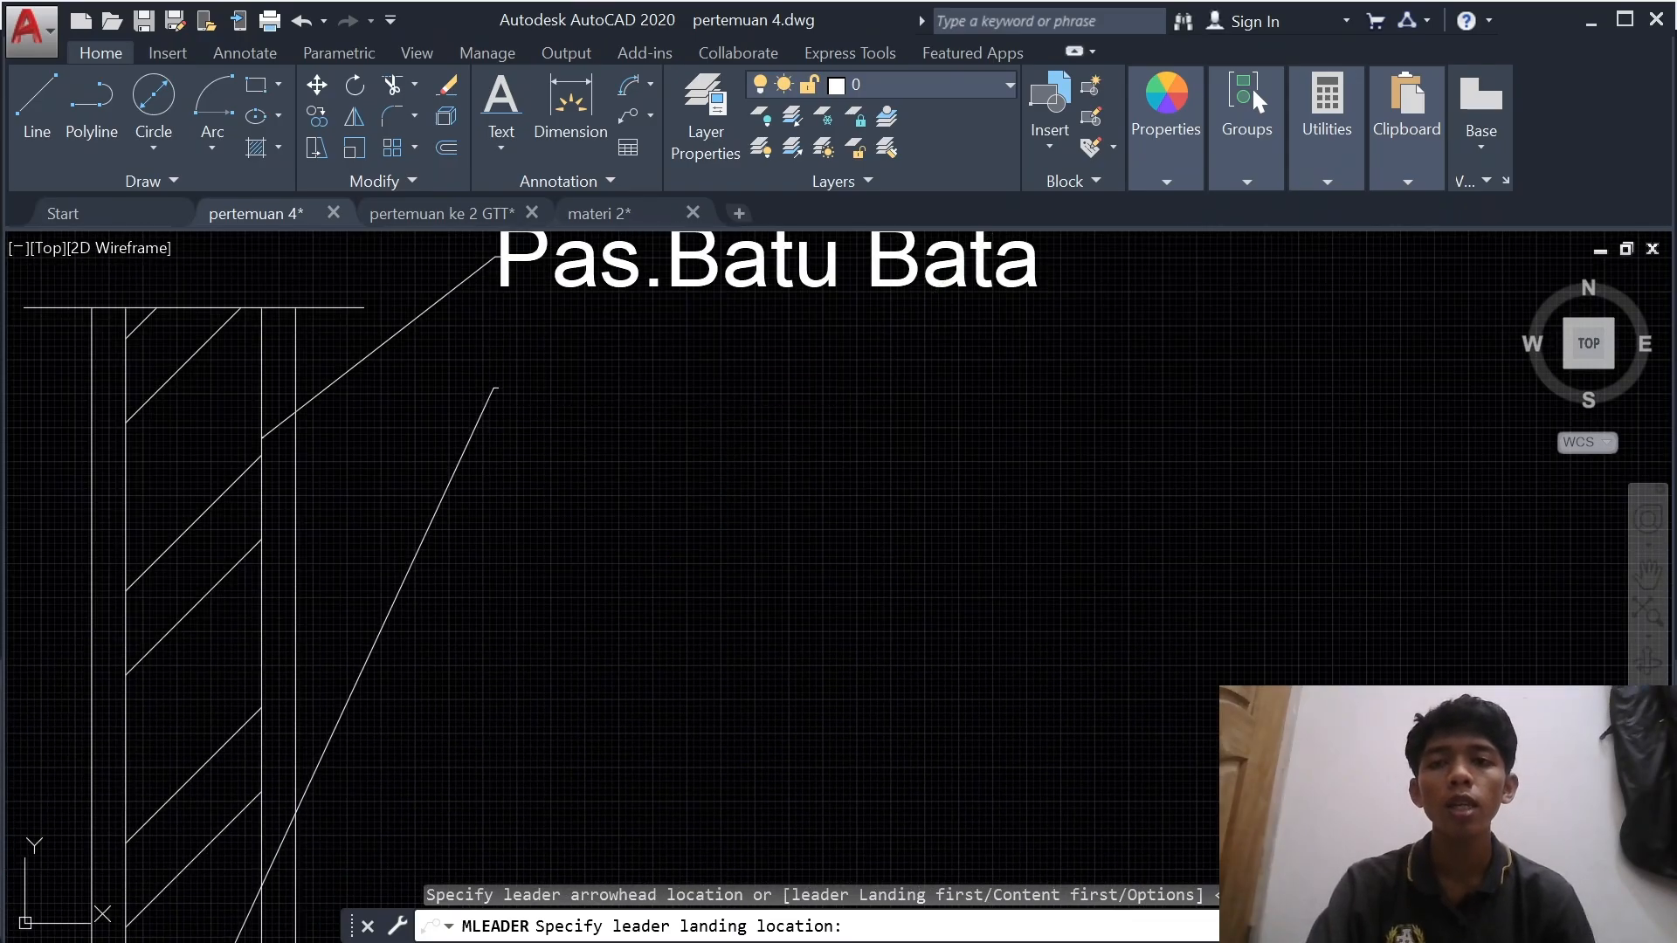
- Set the leader text height to 4.5 and write the label "Sloof" for the beam
scroll(533, 401, down, 3)
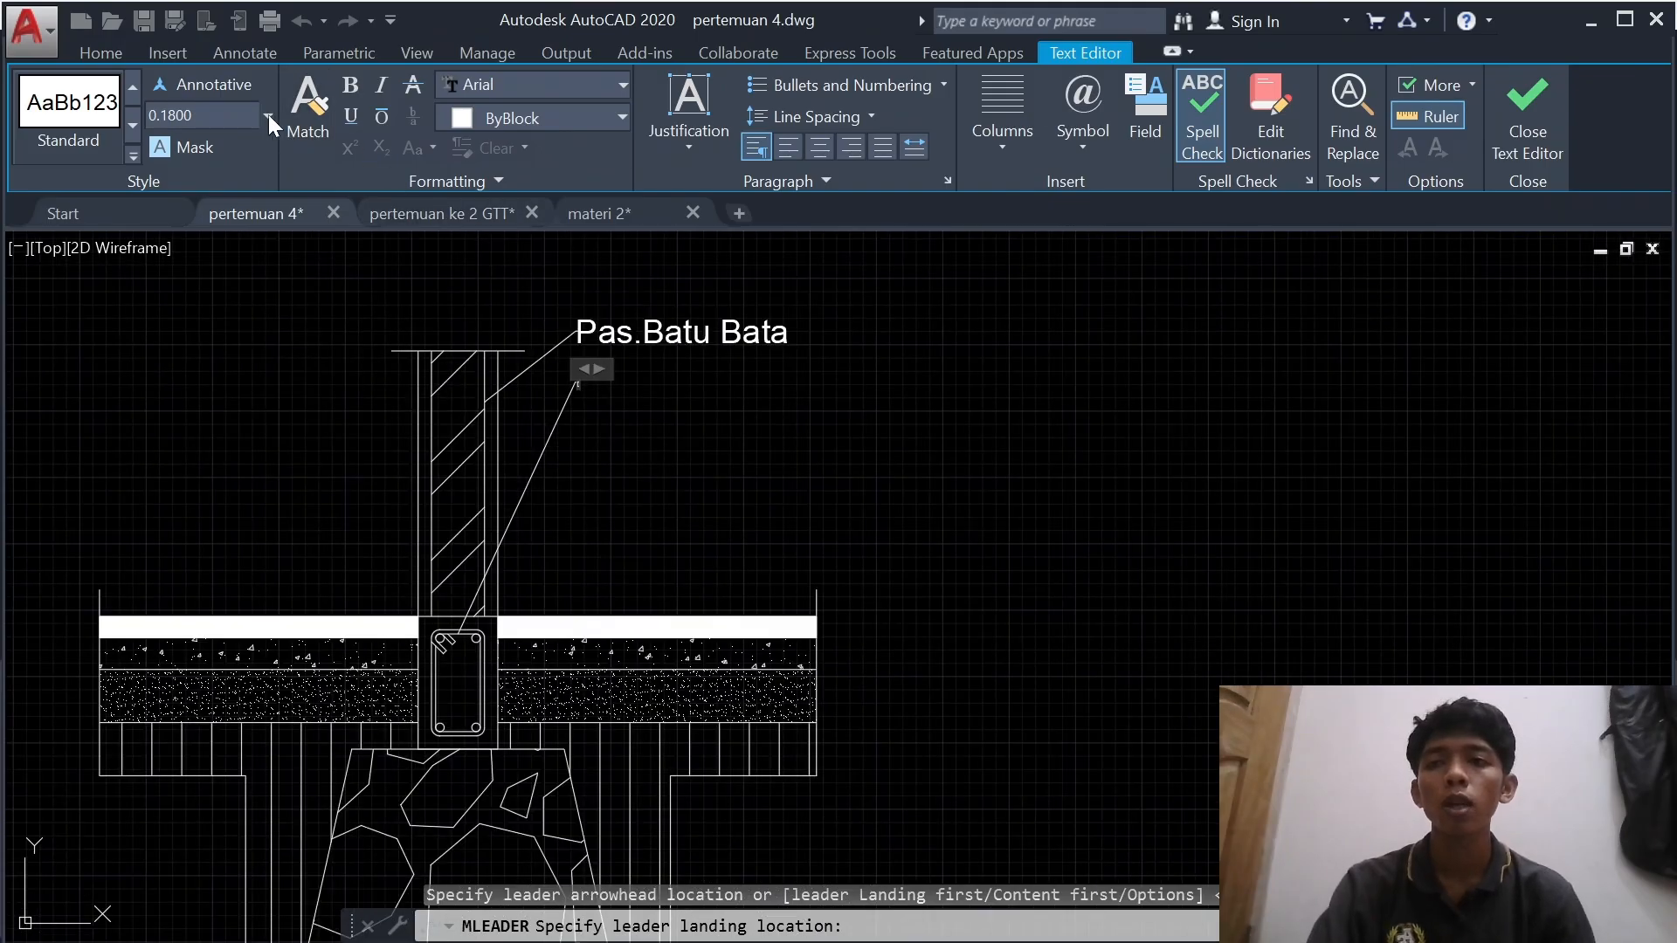
click(267, 115)
click(184, 152)
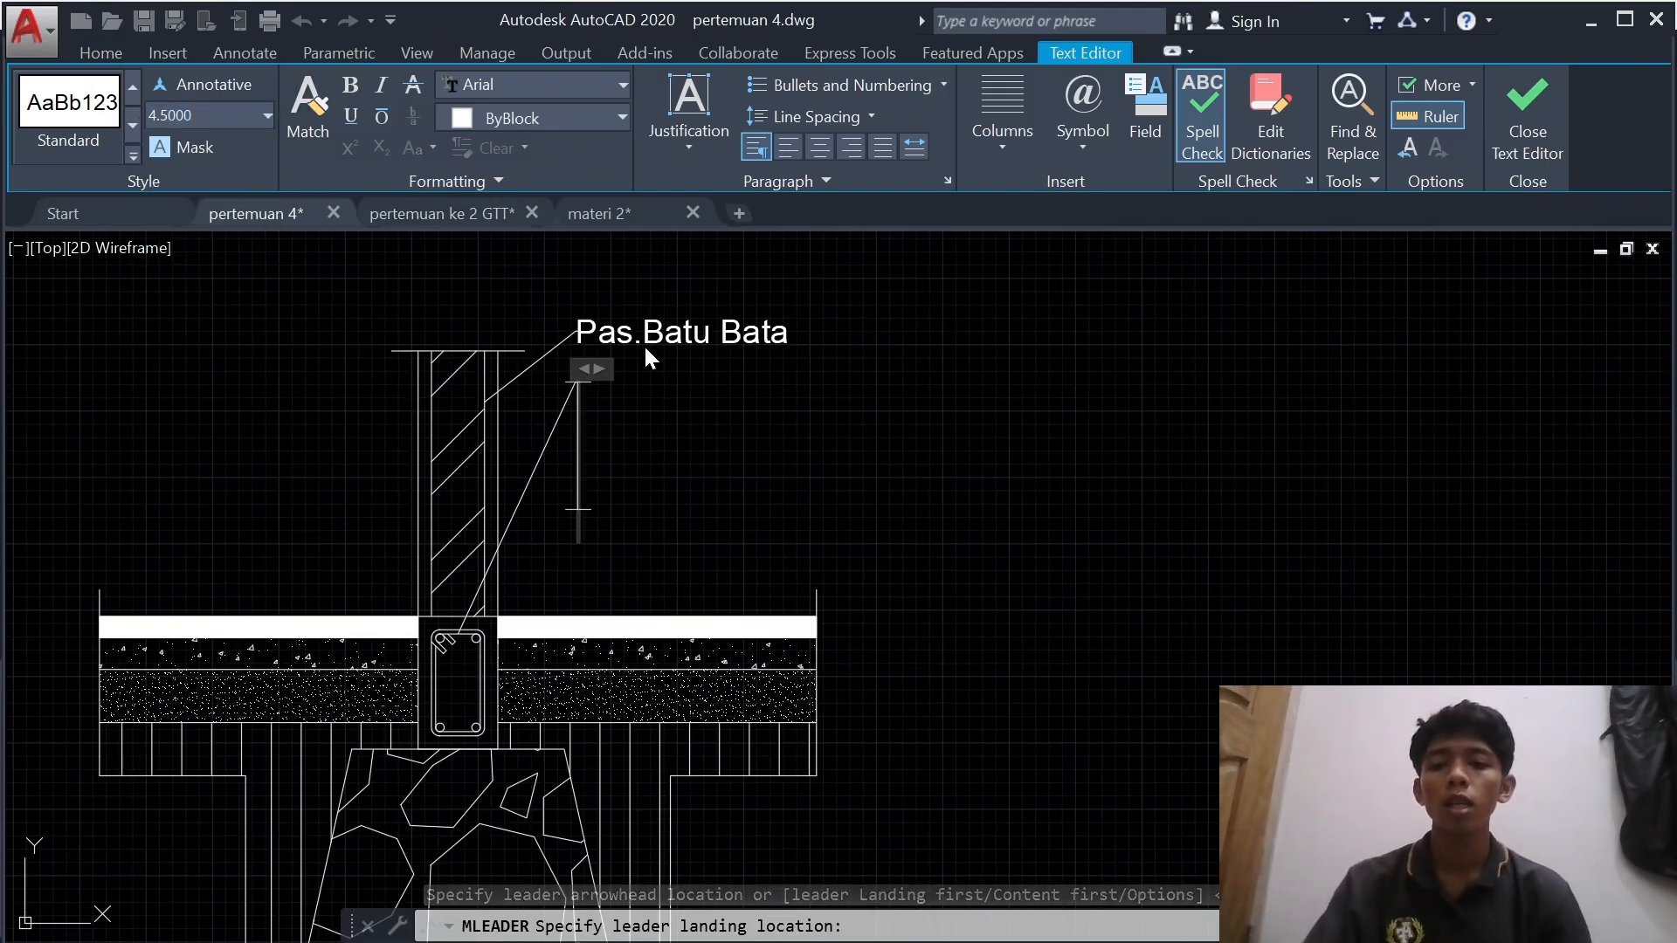
text(A)
key(BackSpace)
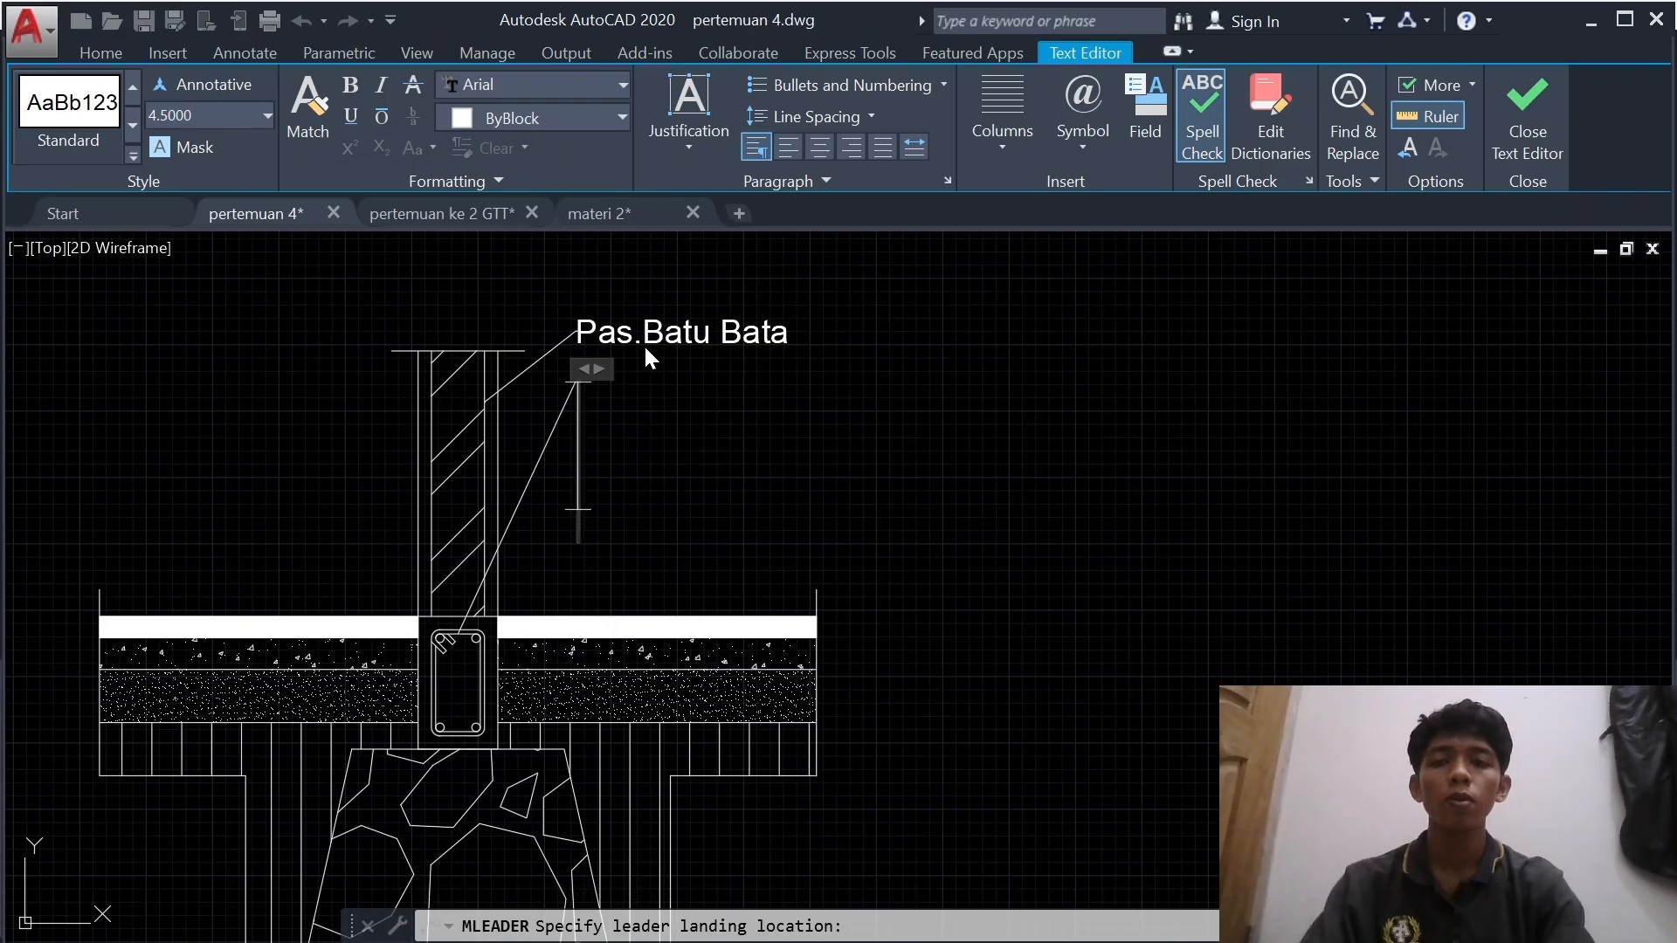
text(Sloof)
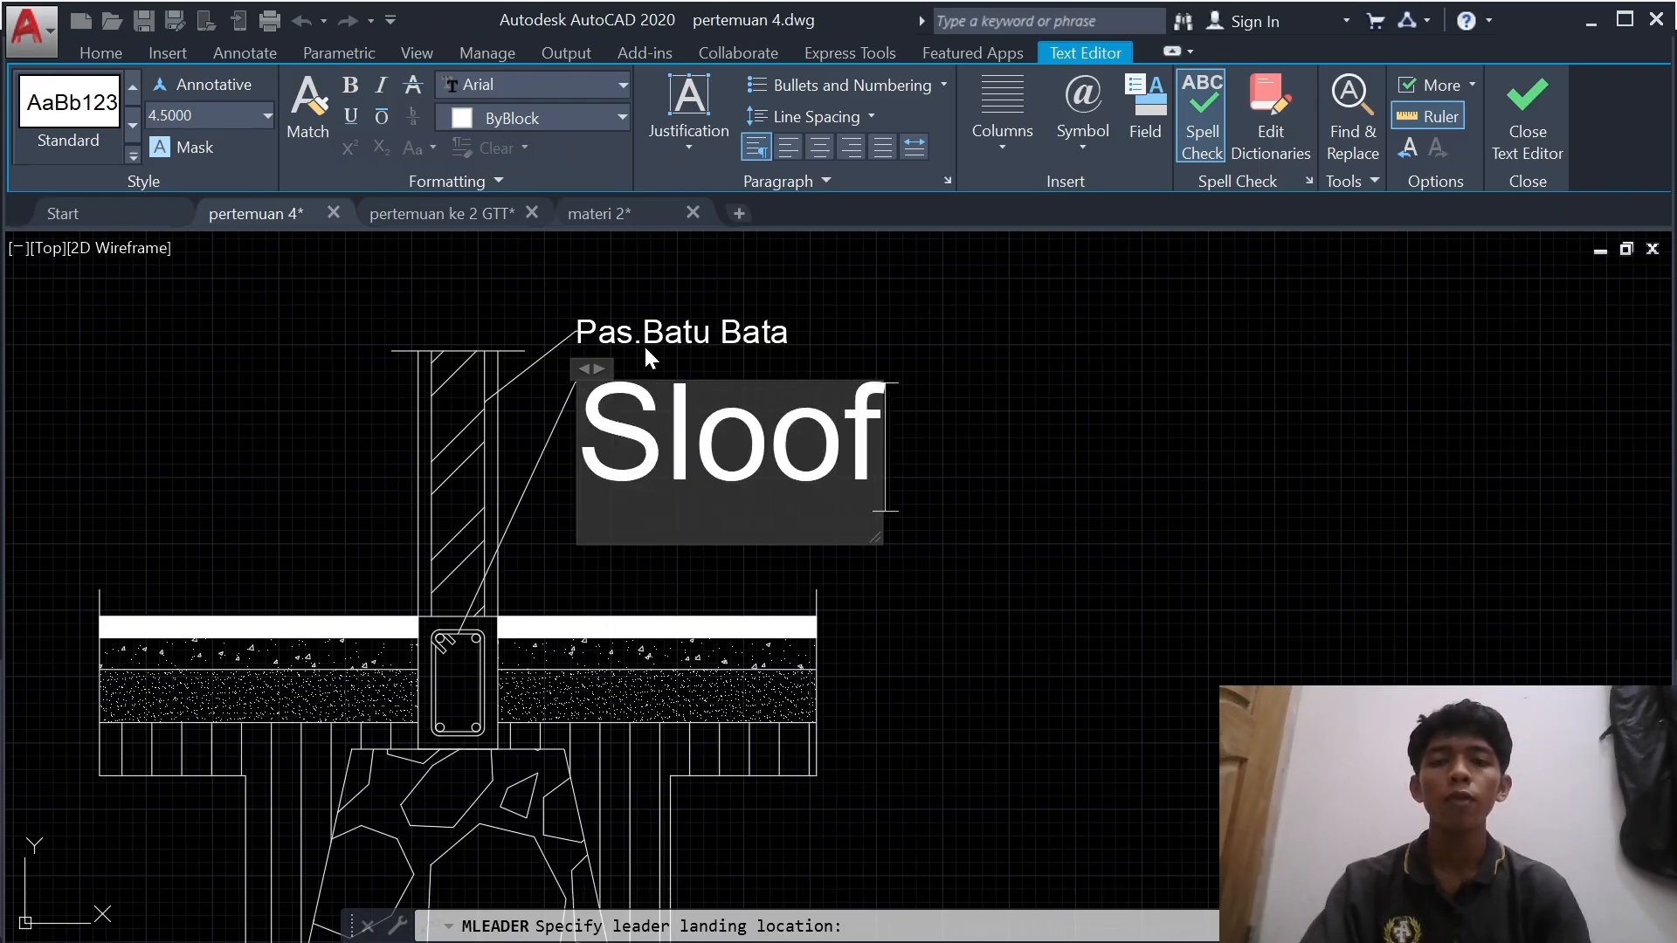
click(1534, 138)
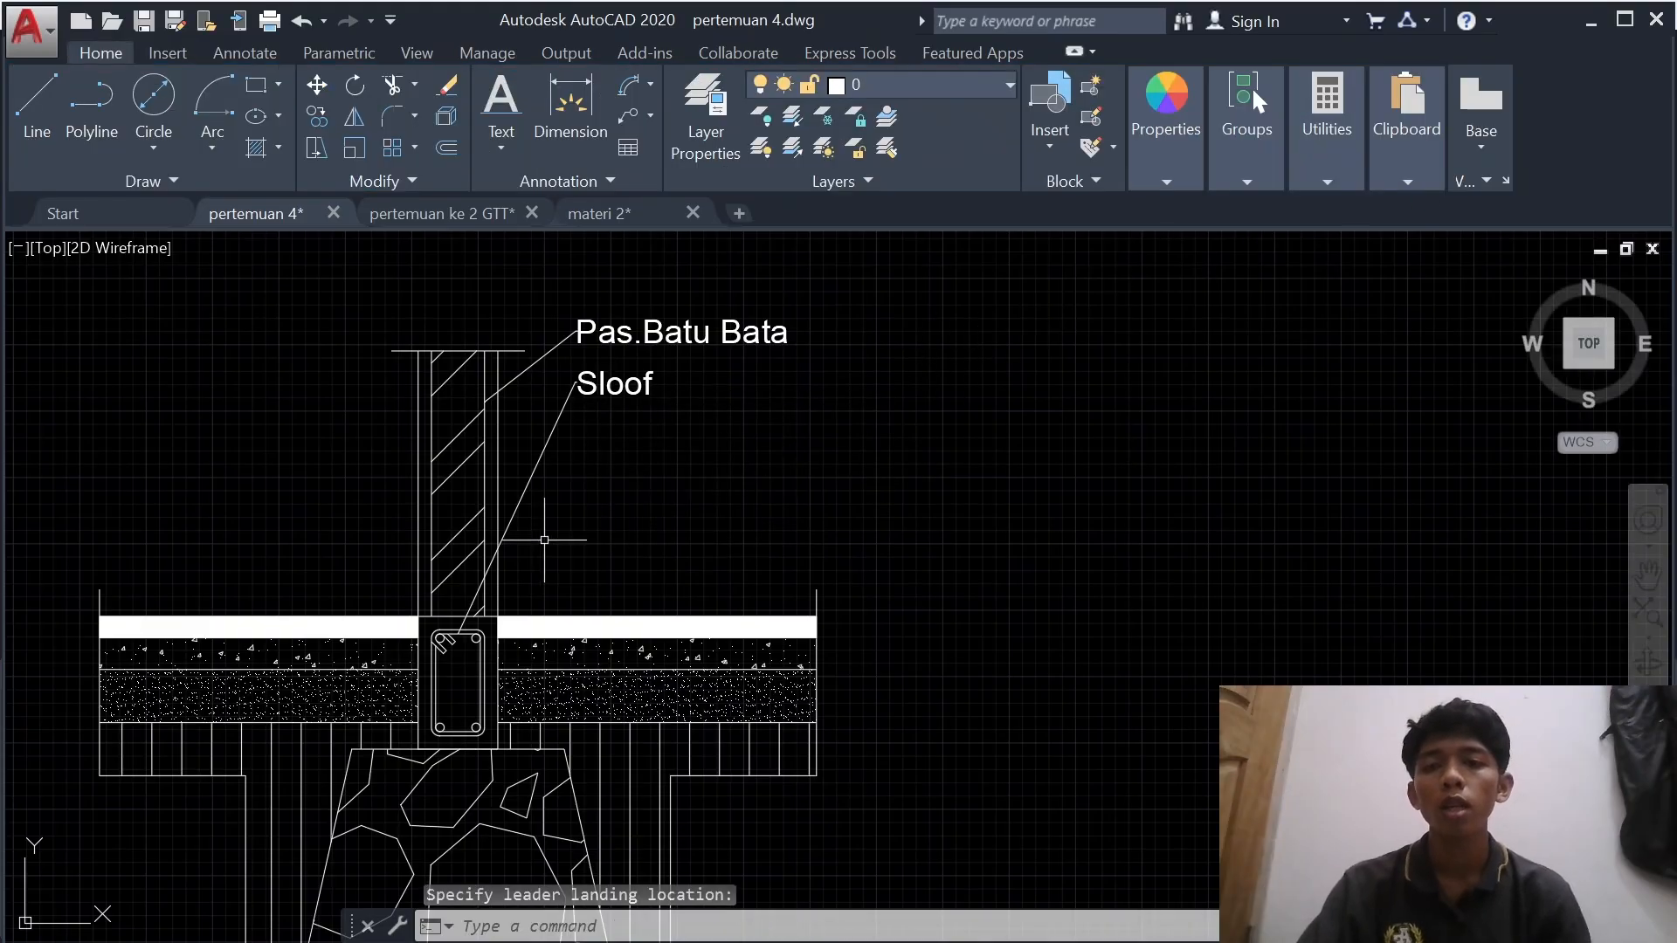
middle_drag(544, 539, 1163, 421)
scroll(374, 416, down, 1)
middle_drag(685, 457, 1099, 462)
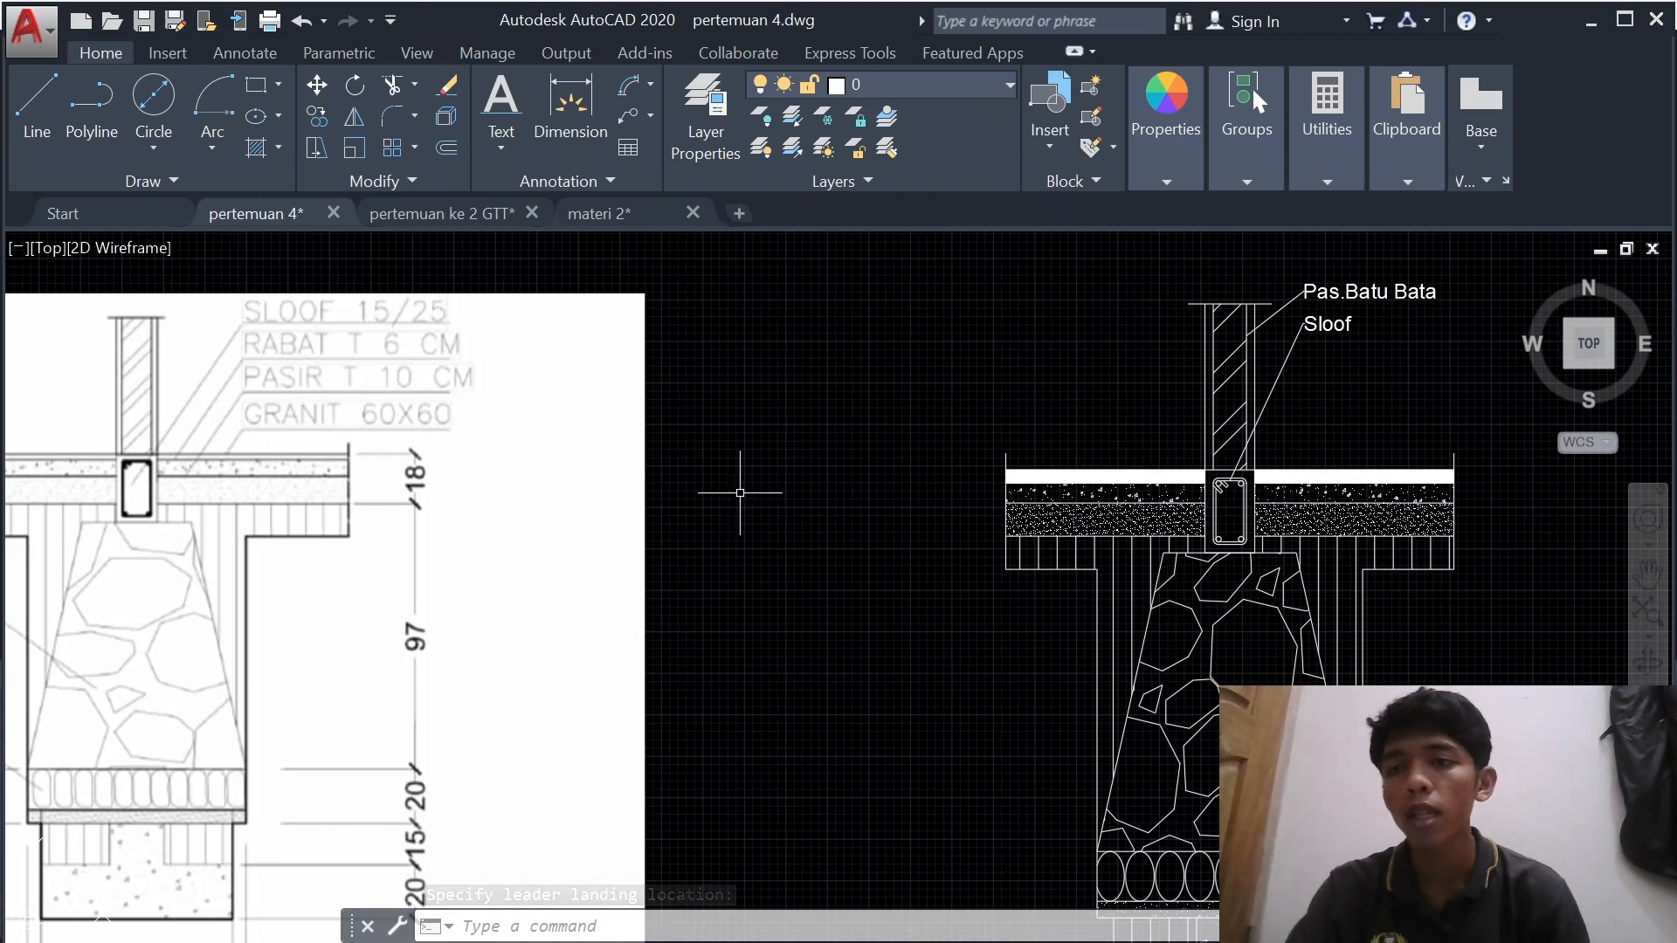
middle_drag(950, 497, 350, 549)
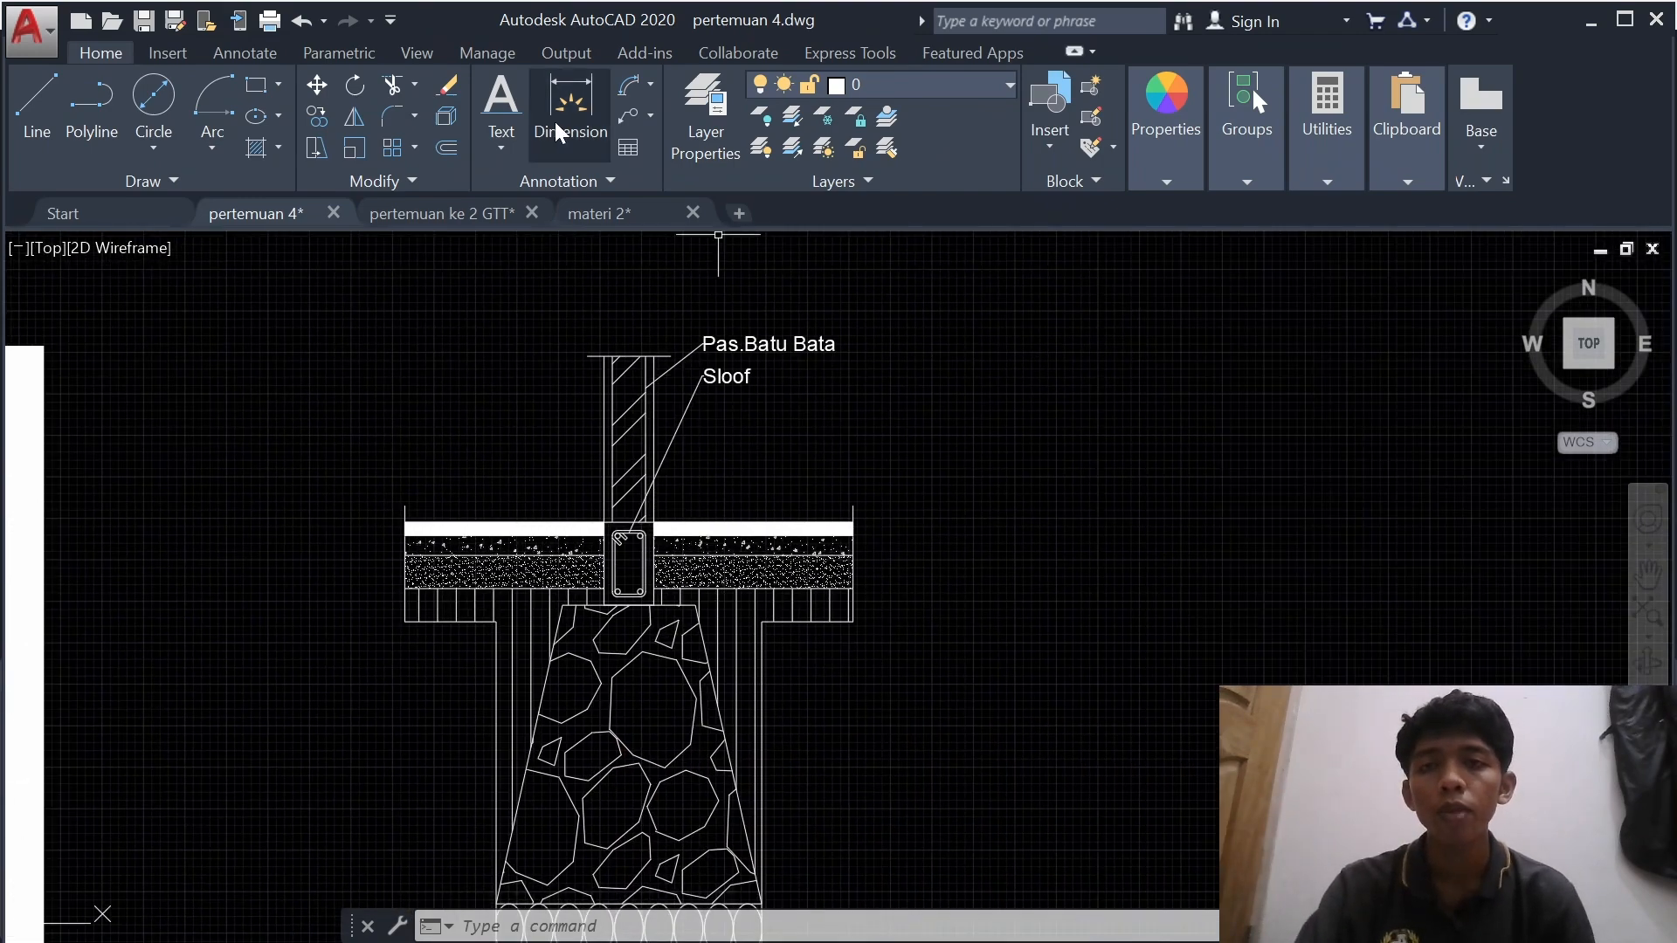
click(621, 117)
scroll(749, 466, up, 2)
scroll(748, 466, up, 2)
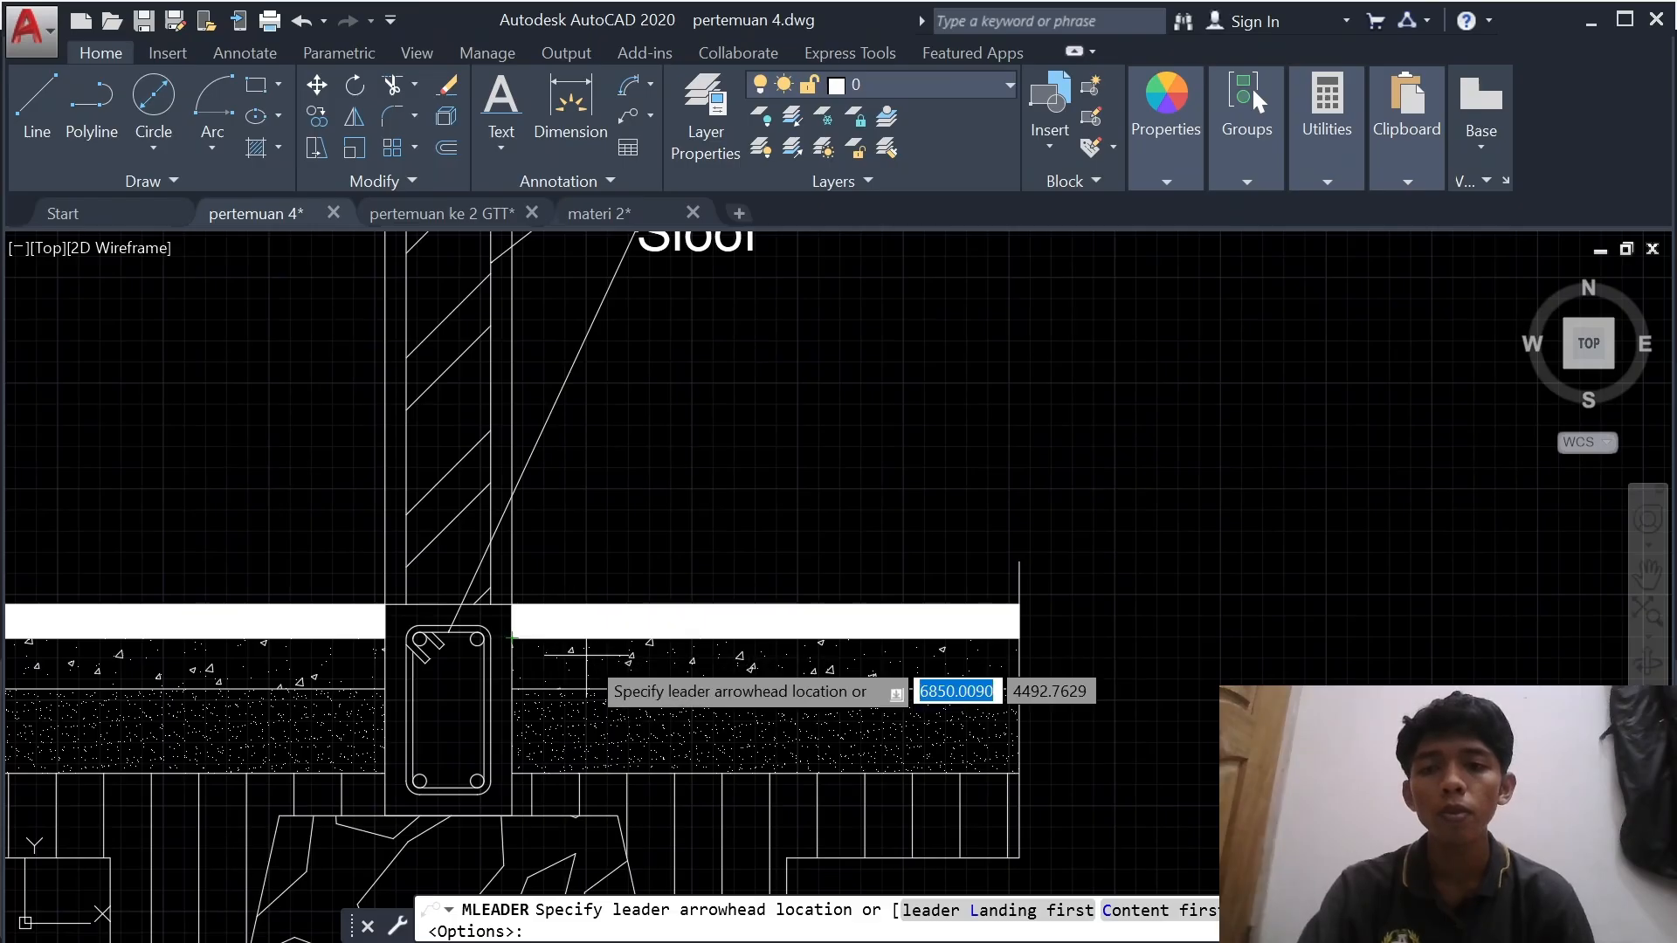
click(587, 659)
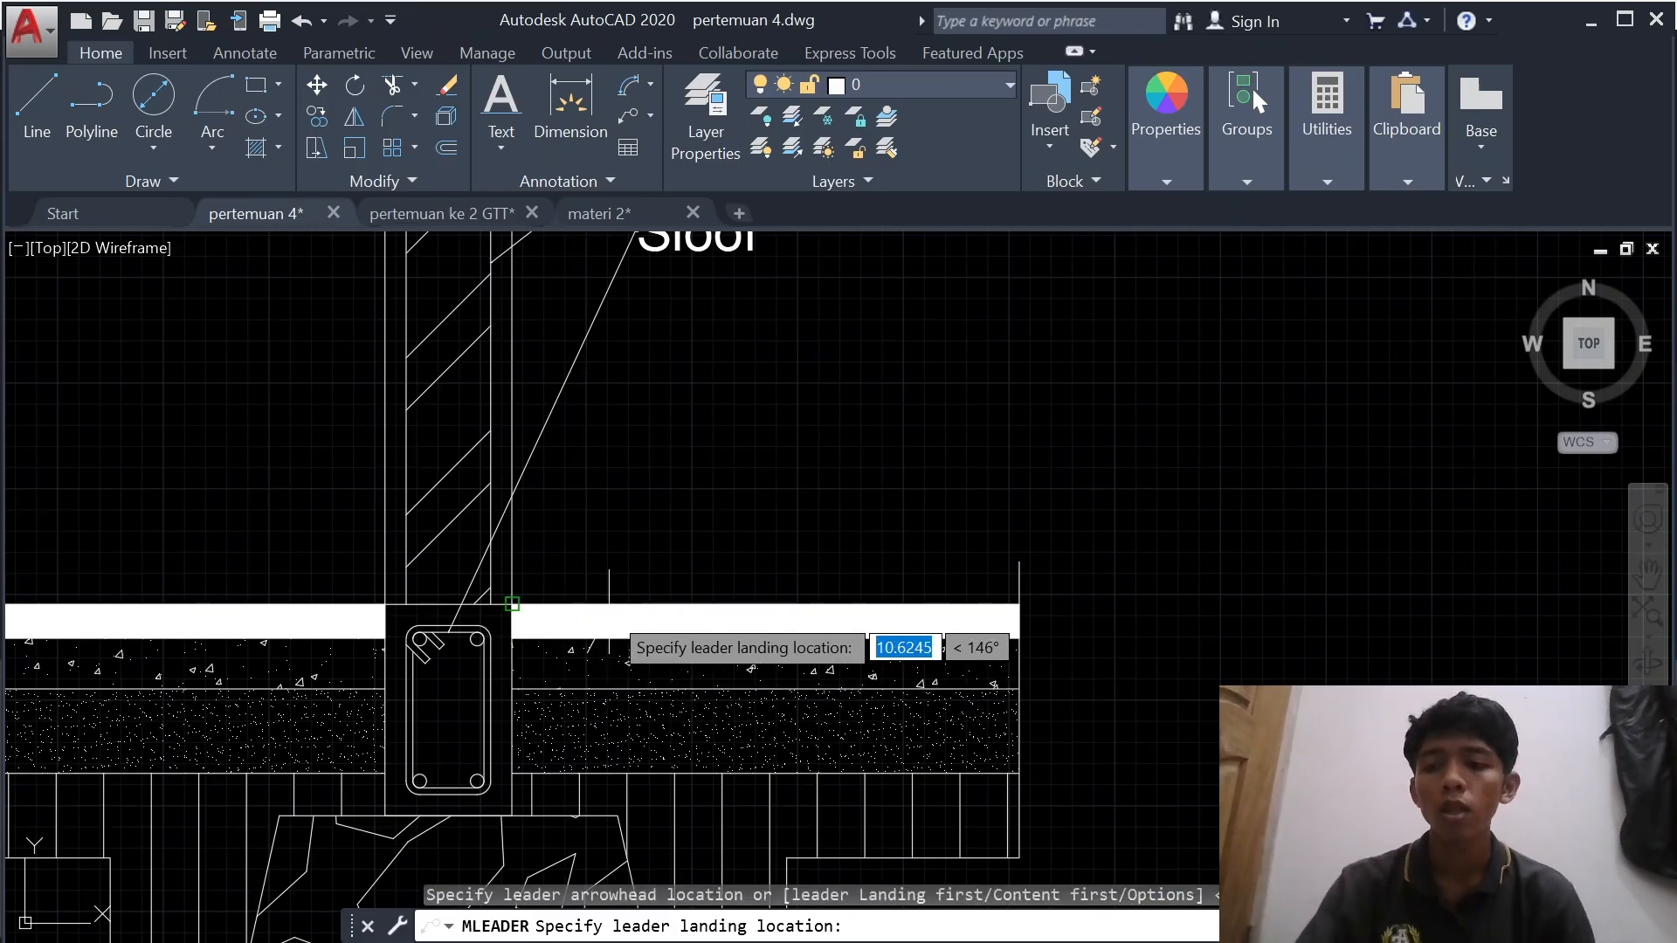
key(Escape)
- Start a multileader pointing at the layer just under the white floor finish, right of the sloof, with its landing below the "Sloof" text
key(Return)
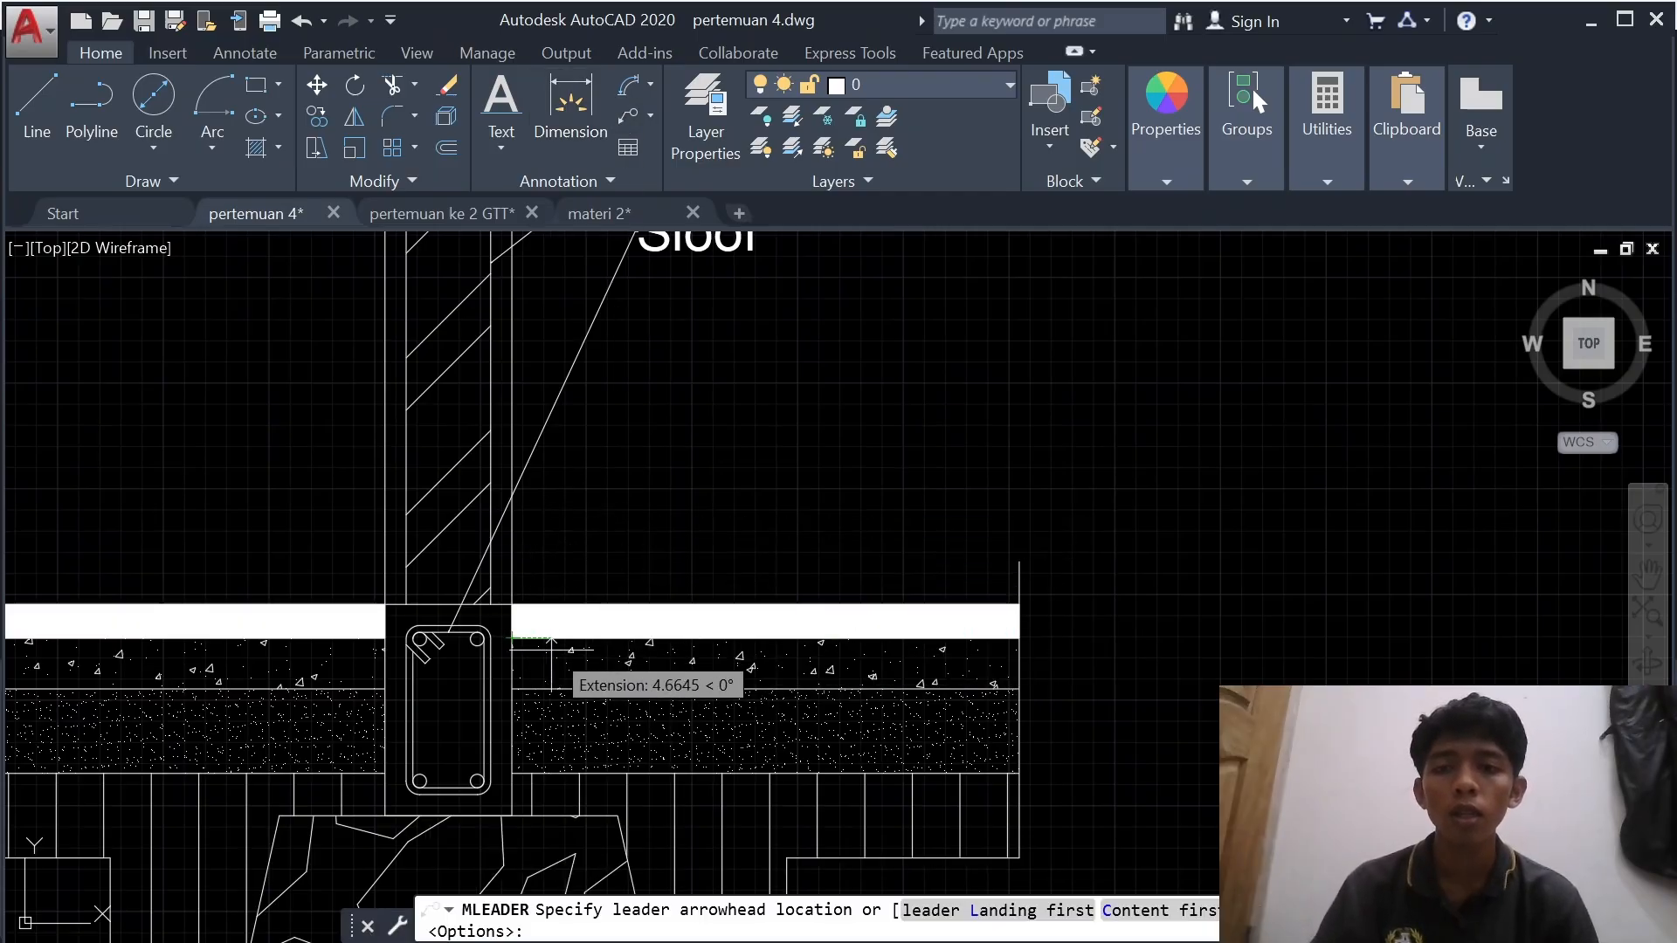
click(542, 665)
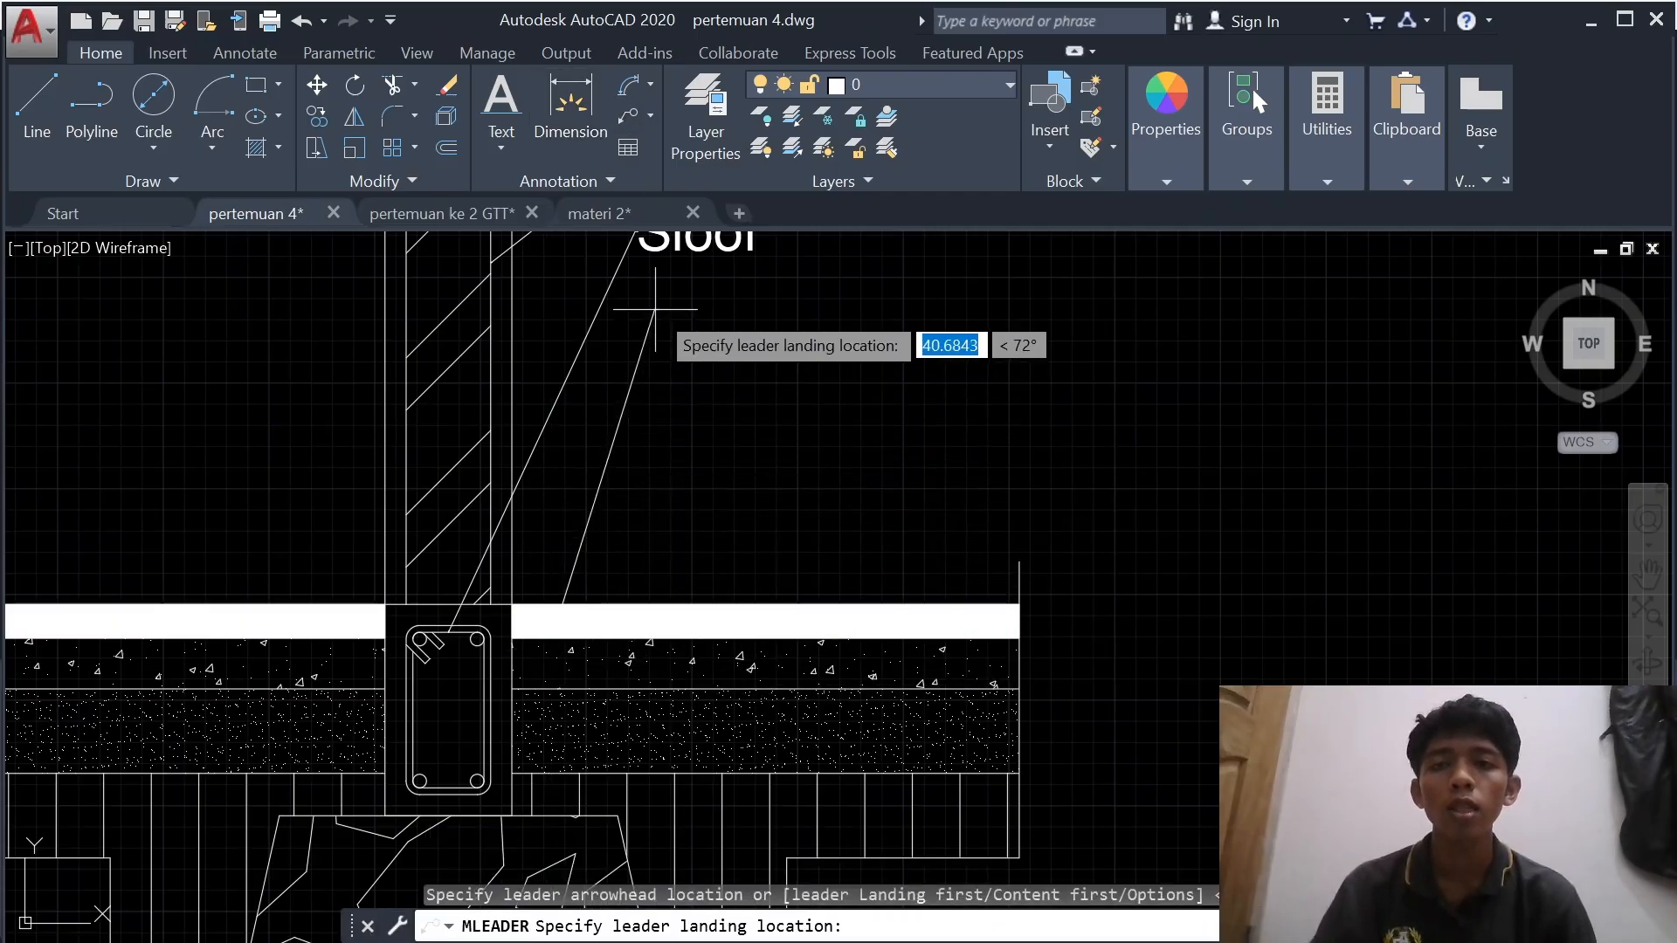
middle_drag(654, 315, 627, 439)
click(627, 439)
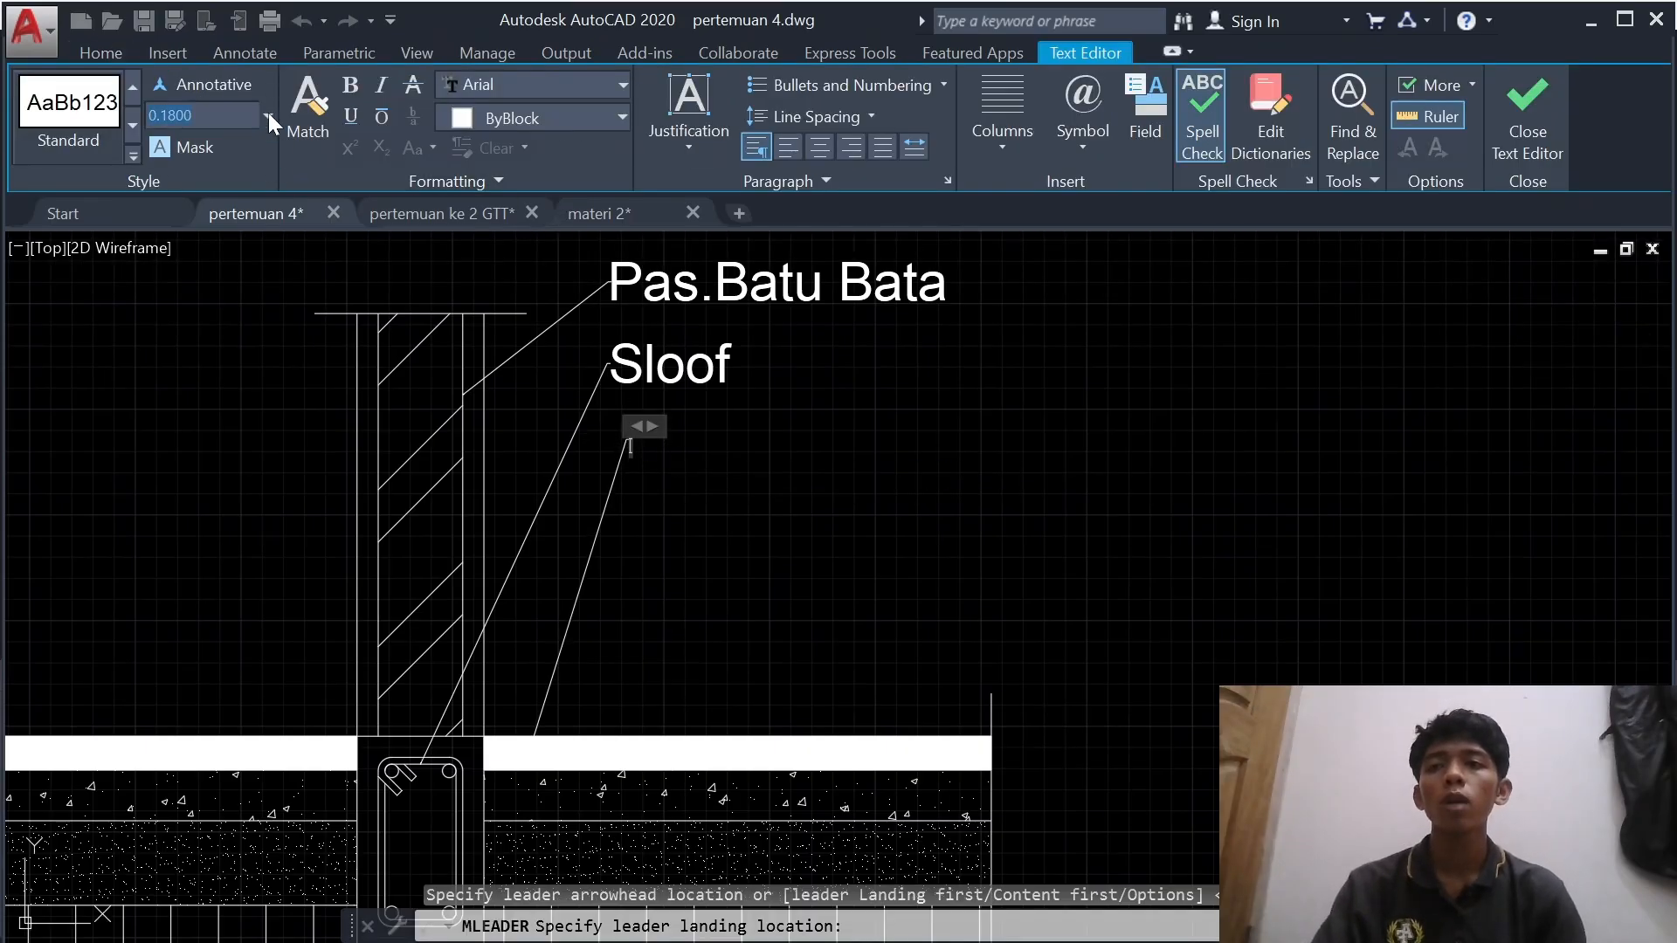
- Set the leader text height to 4.5 and write the label "Rabat 6cm" for the layer under the floor finish
click(269, 114)
click(216, 147)
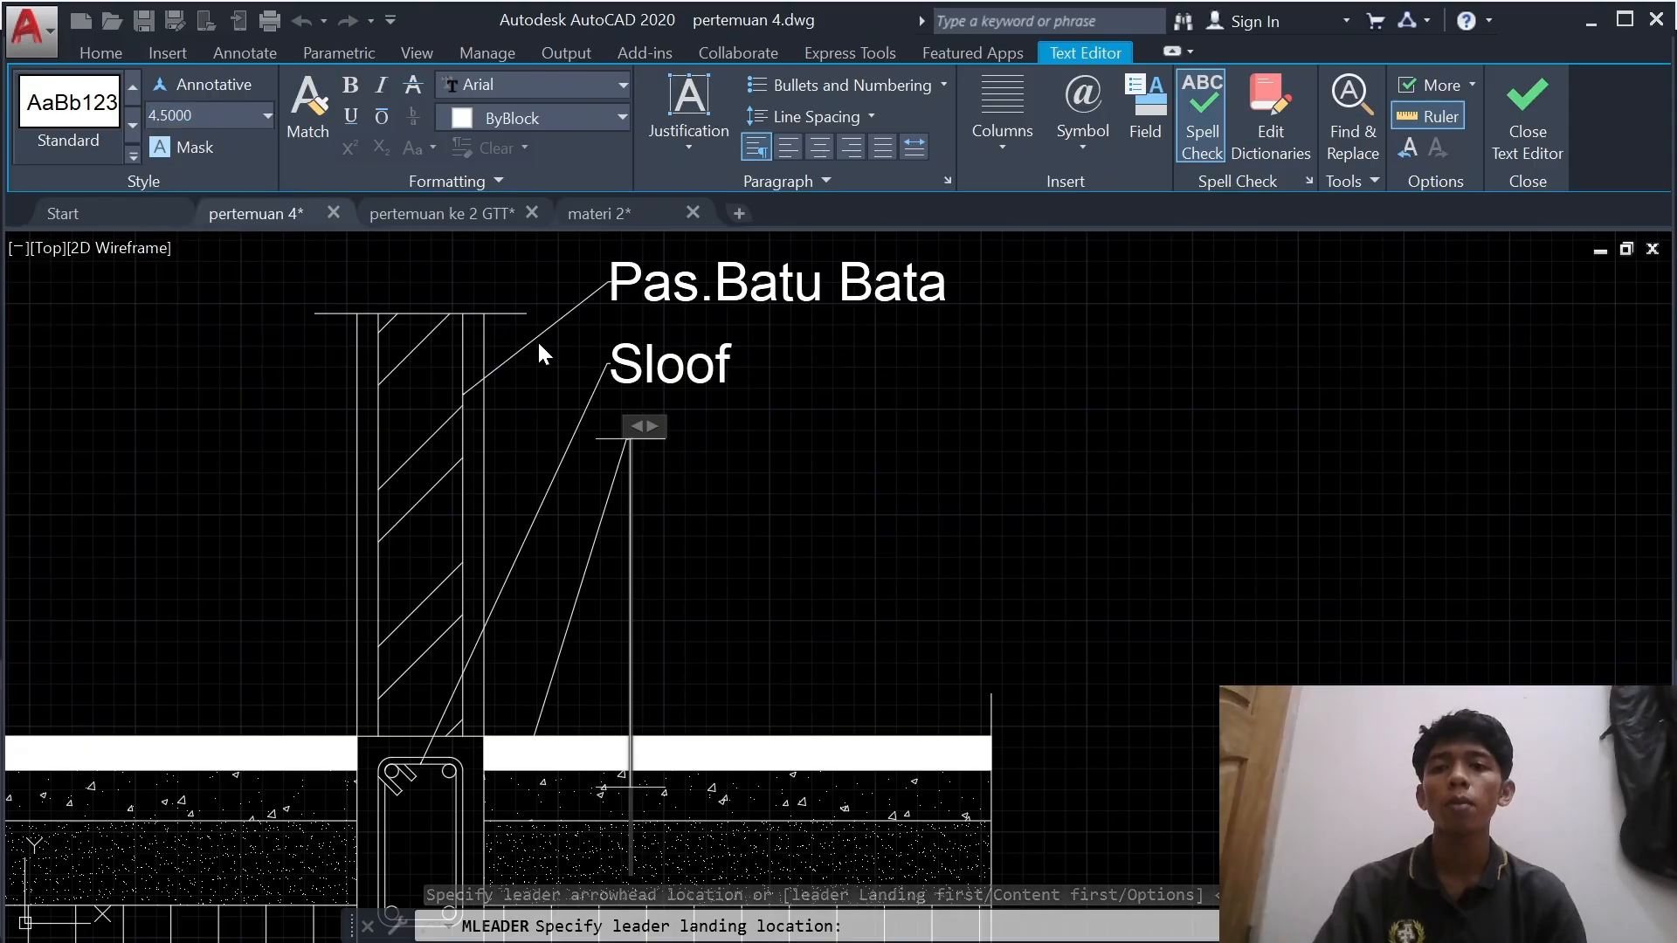
text(Ra)
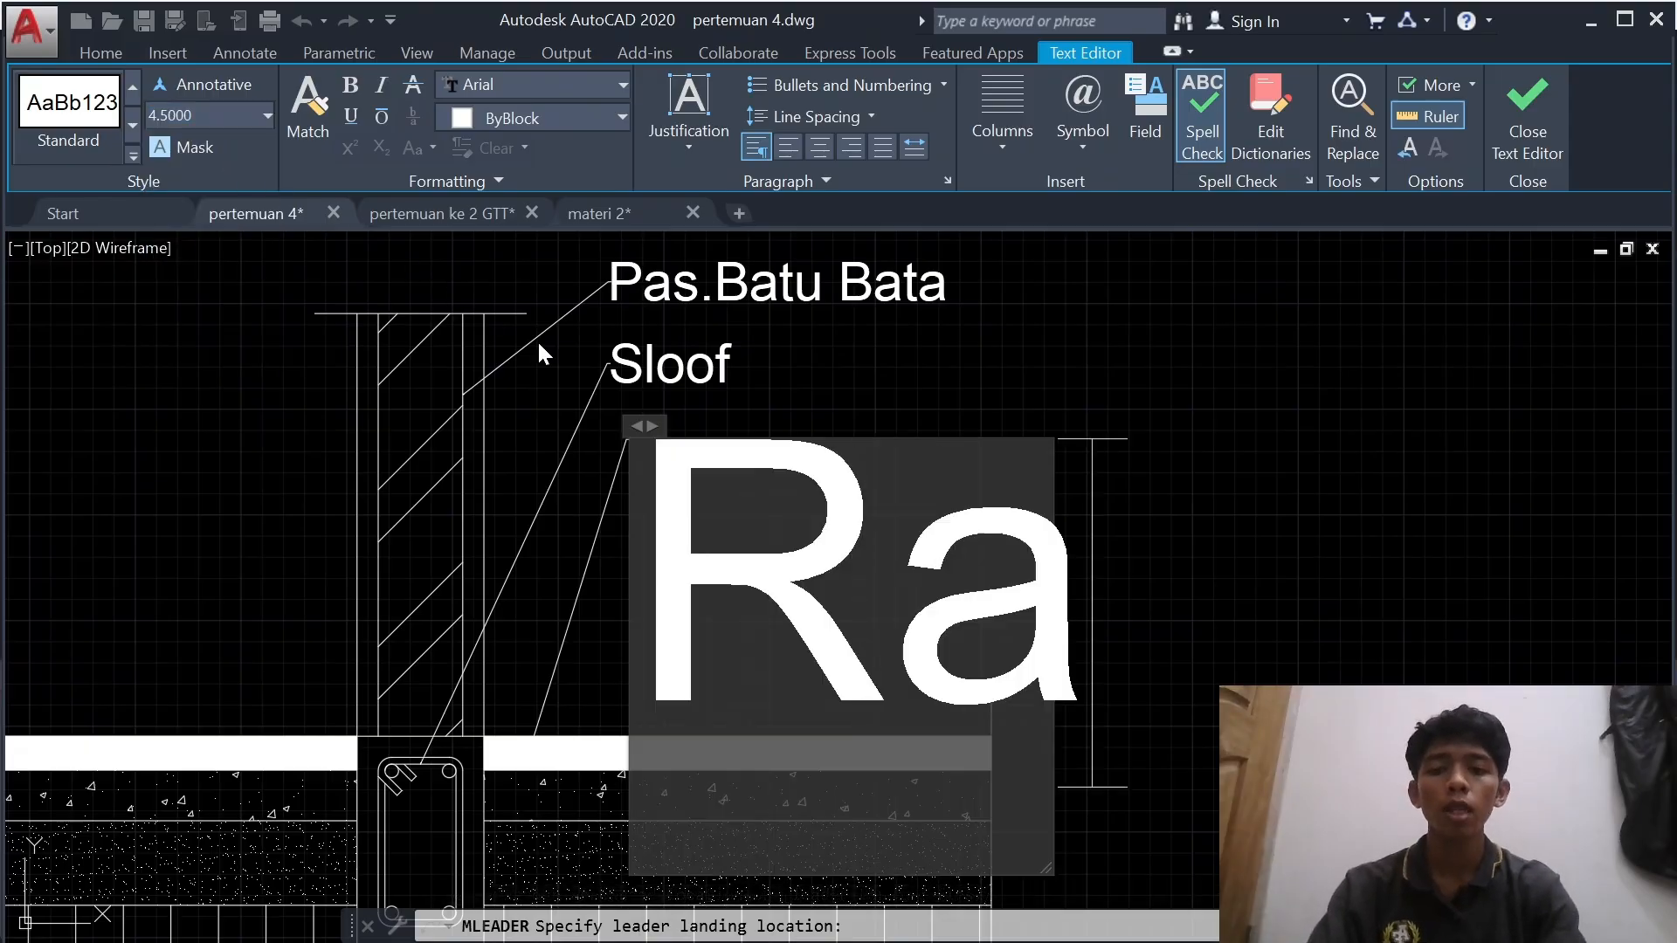
text(bat)
scroll(610, 343, down, 6)
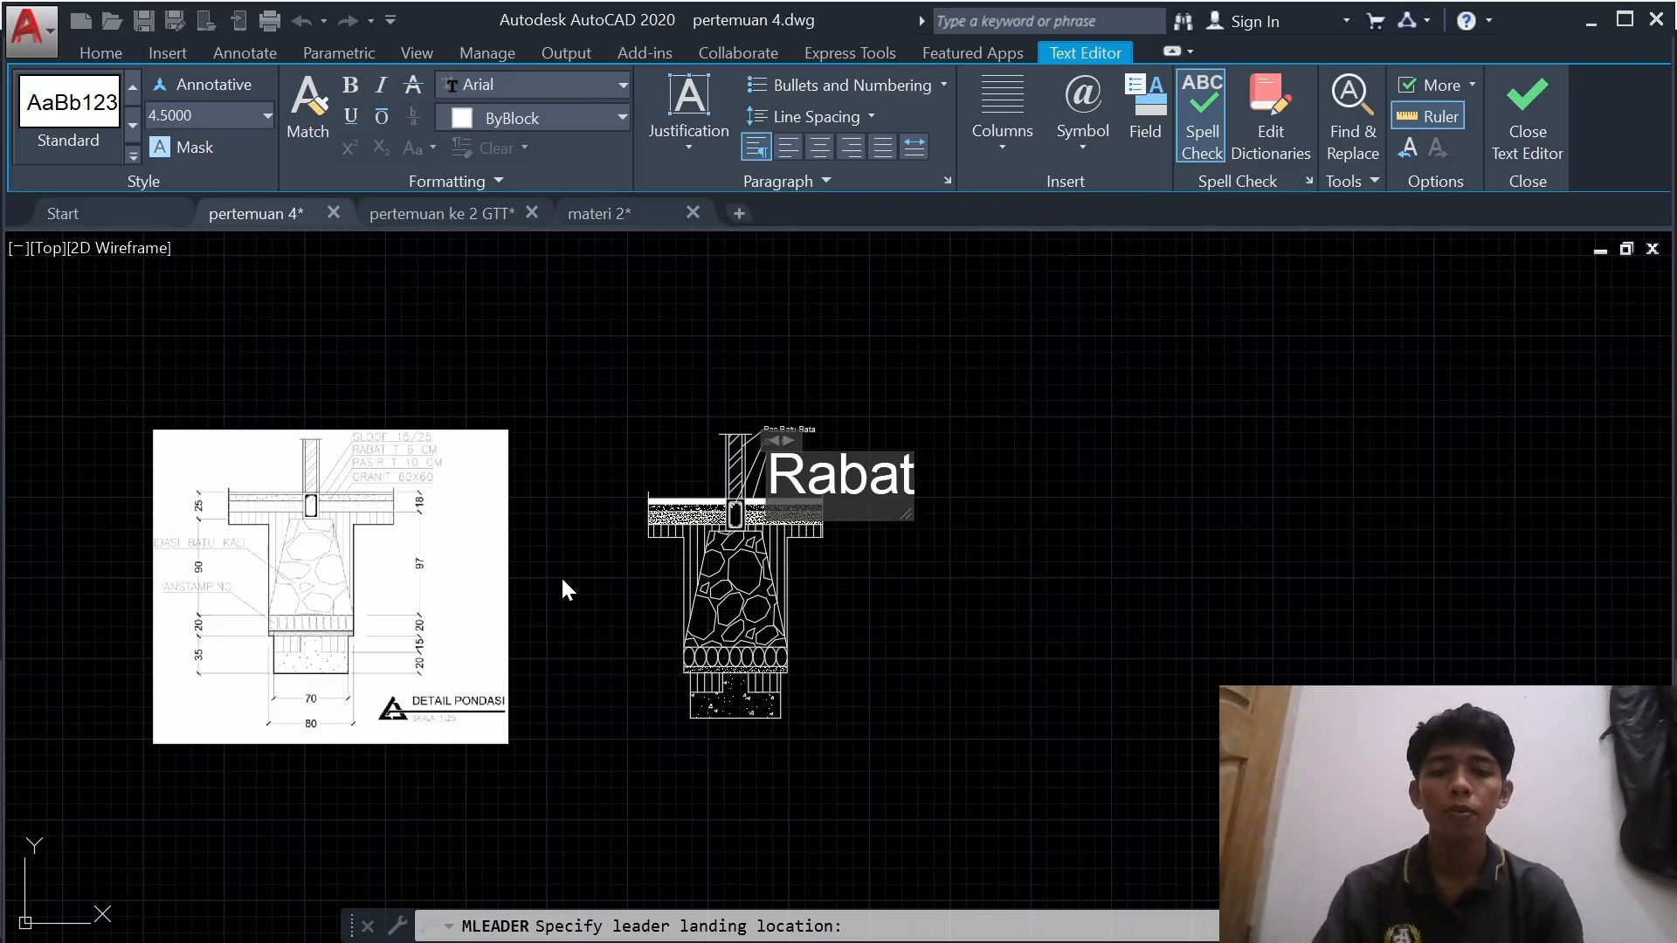
text(^cm)
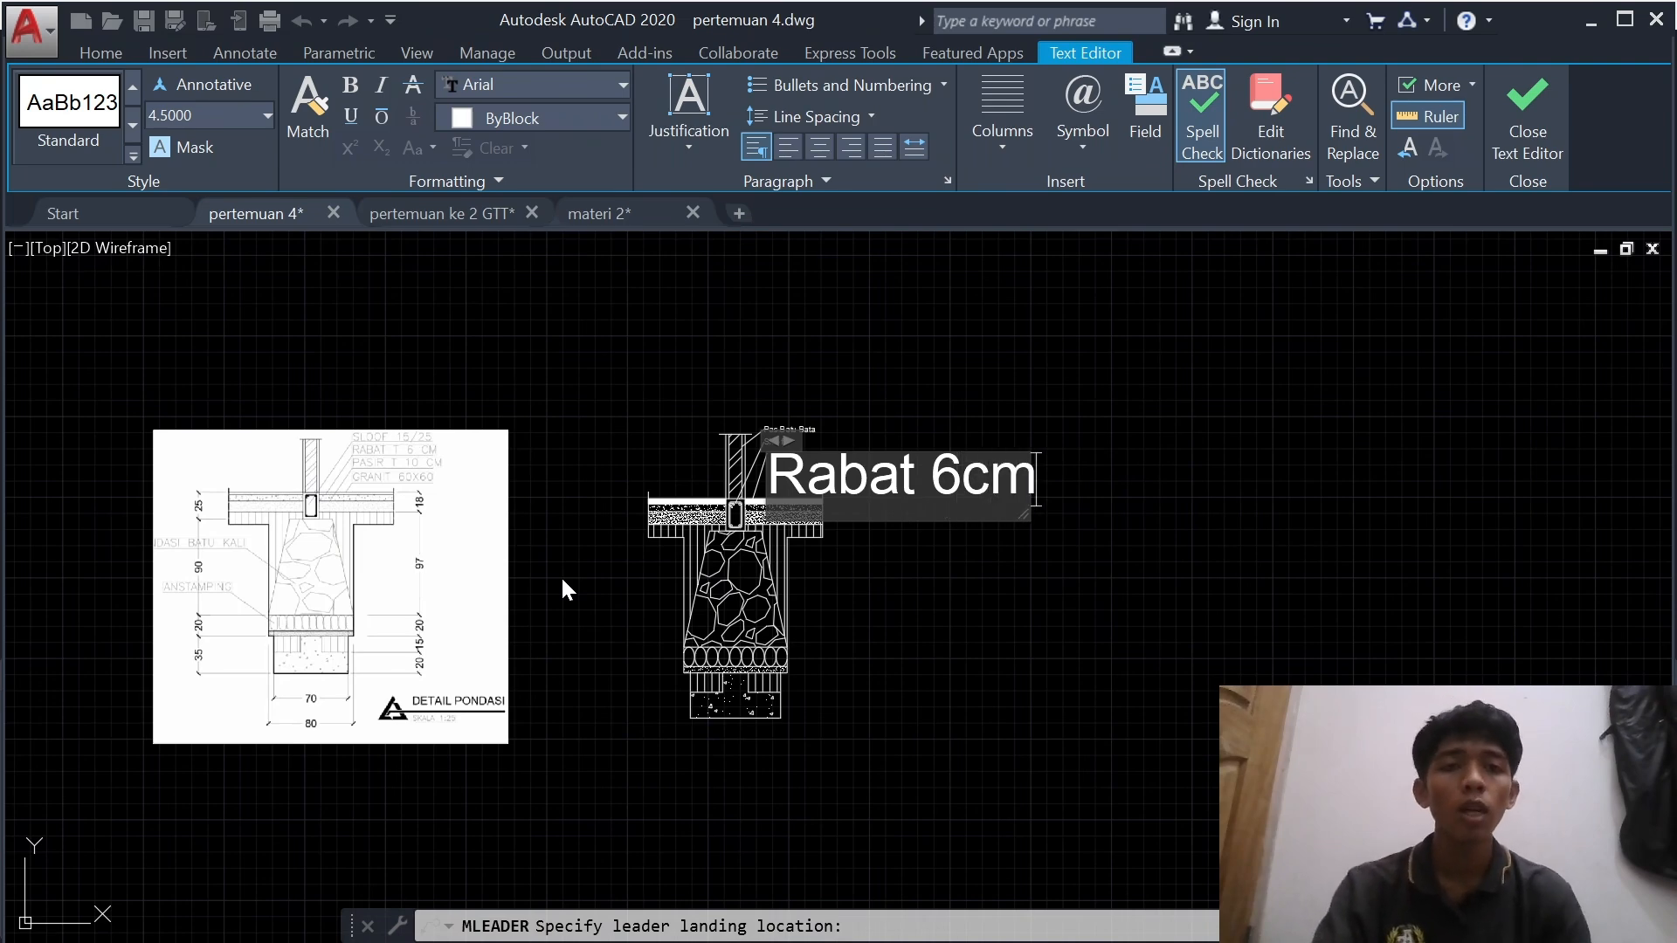
click(1549, 129)
- Edit the "Sloof" leader label so that it reads "Sloof 15/25"
scroll(664, 420, up, 5)
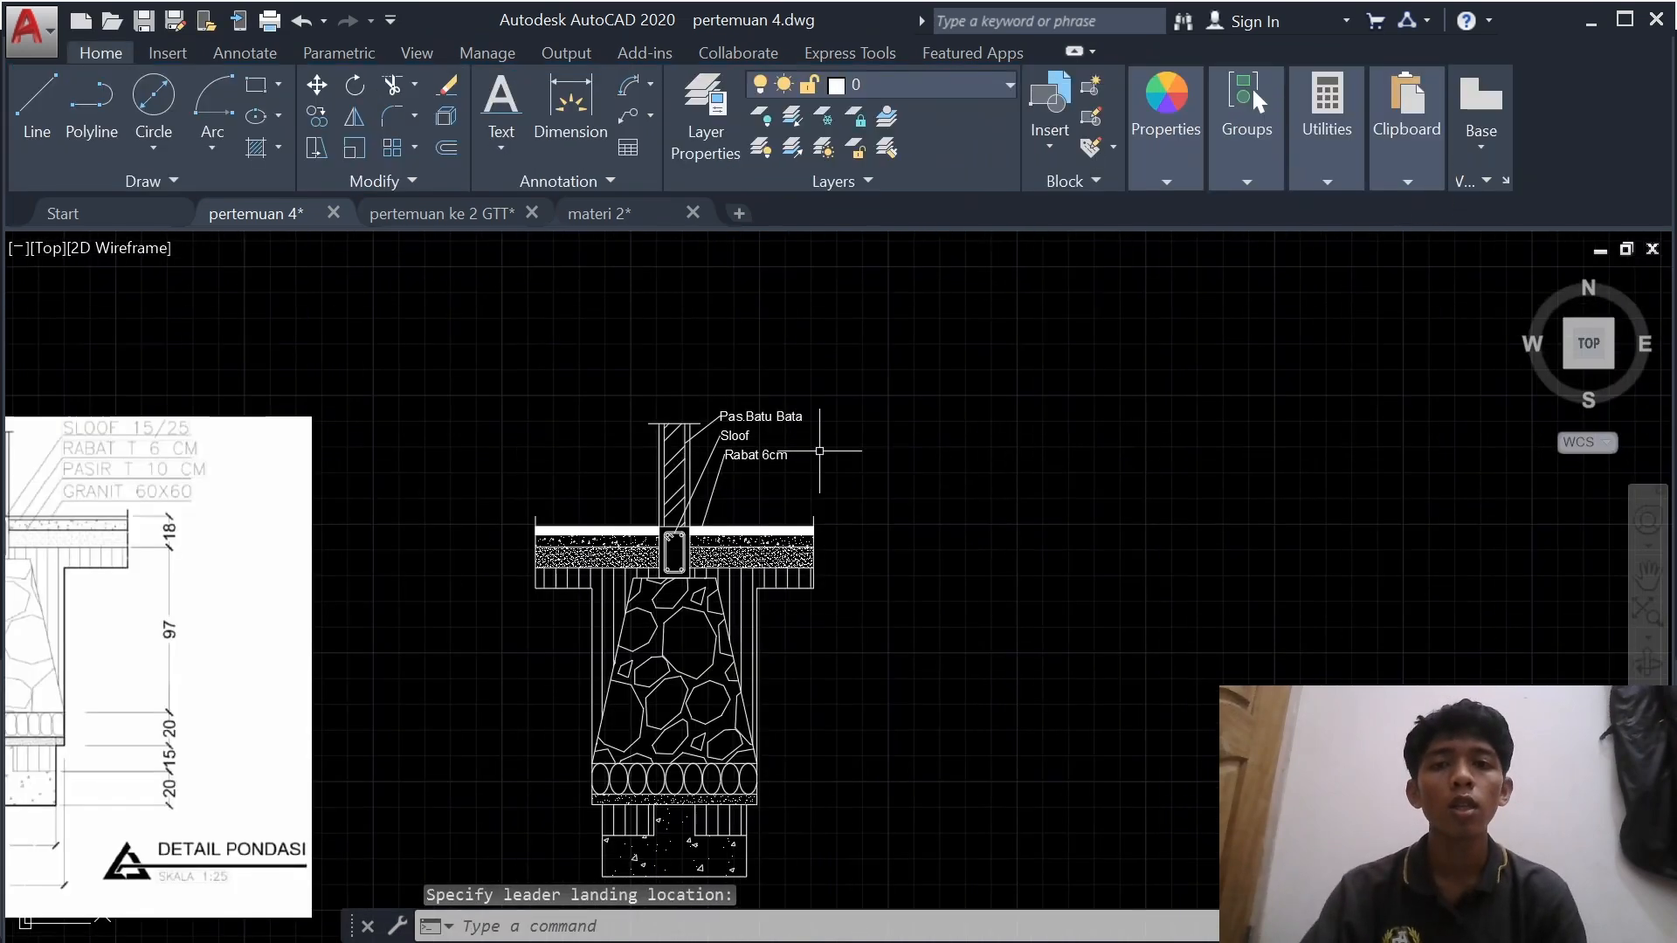
click(664, 420)
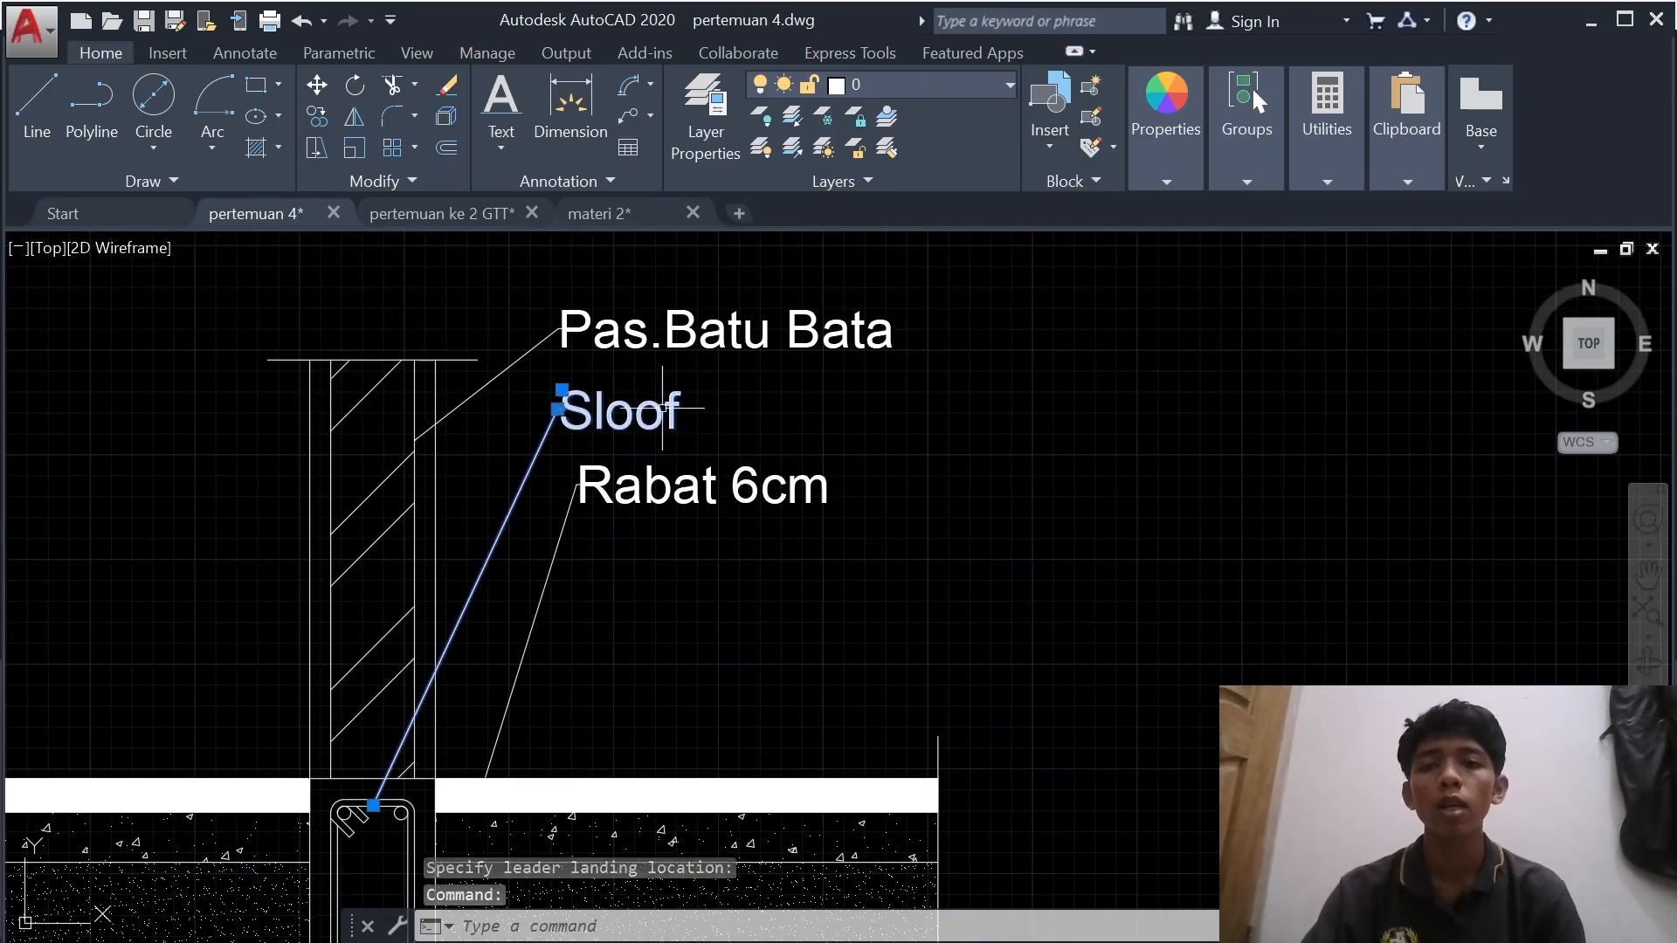
double_click(663, 408)
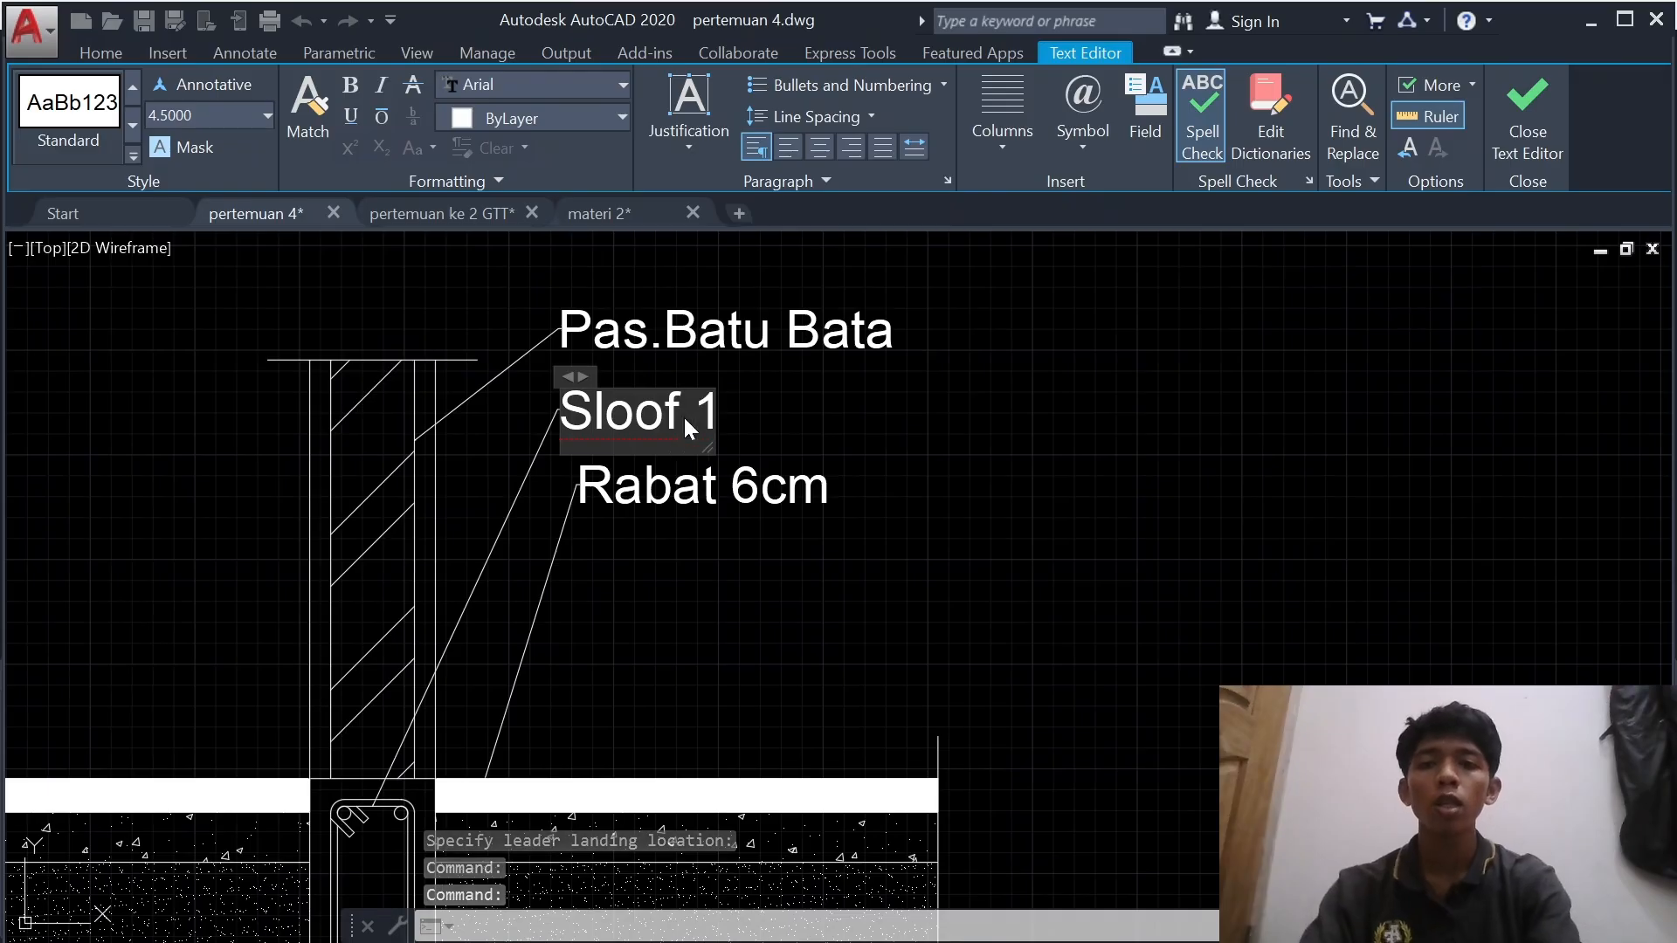
text(5)
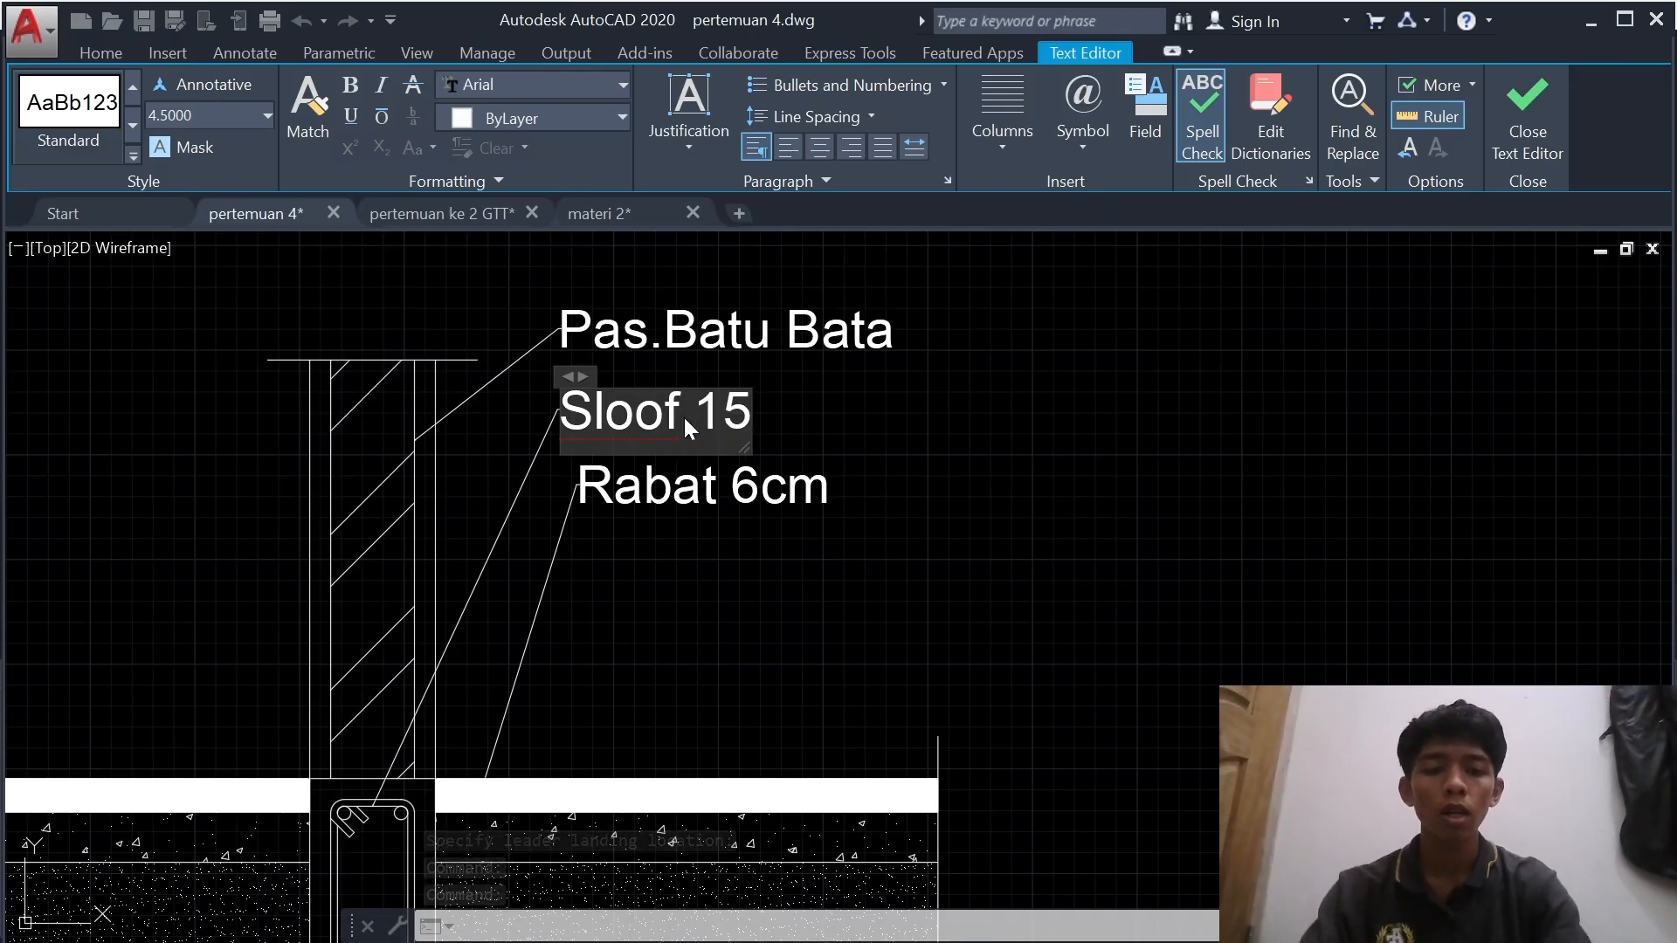
text(/25)
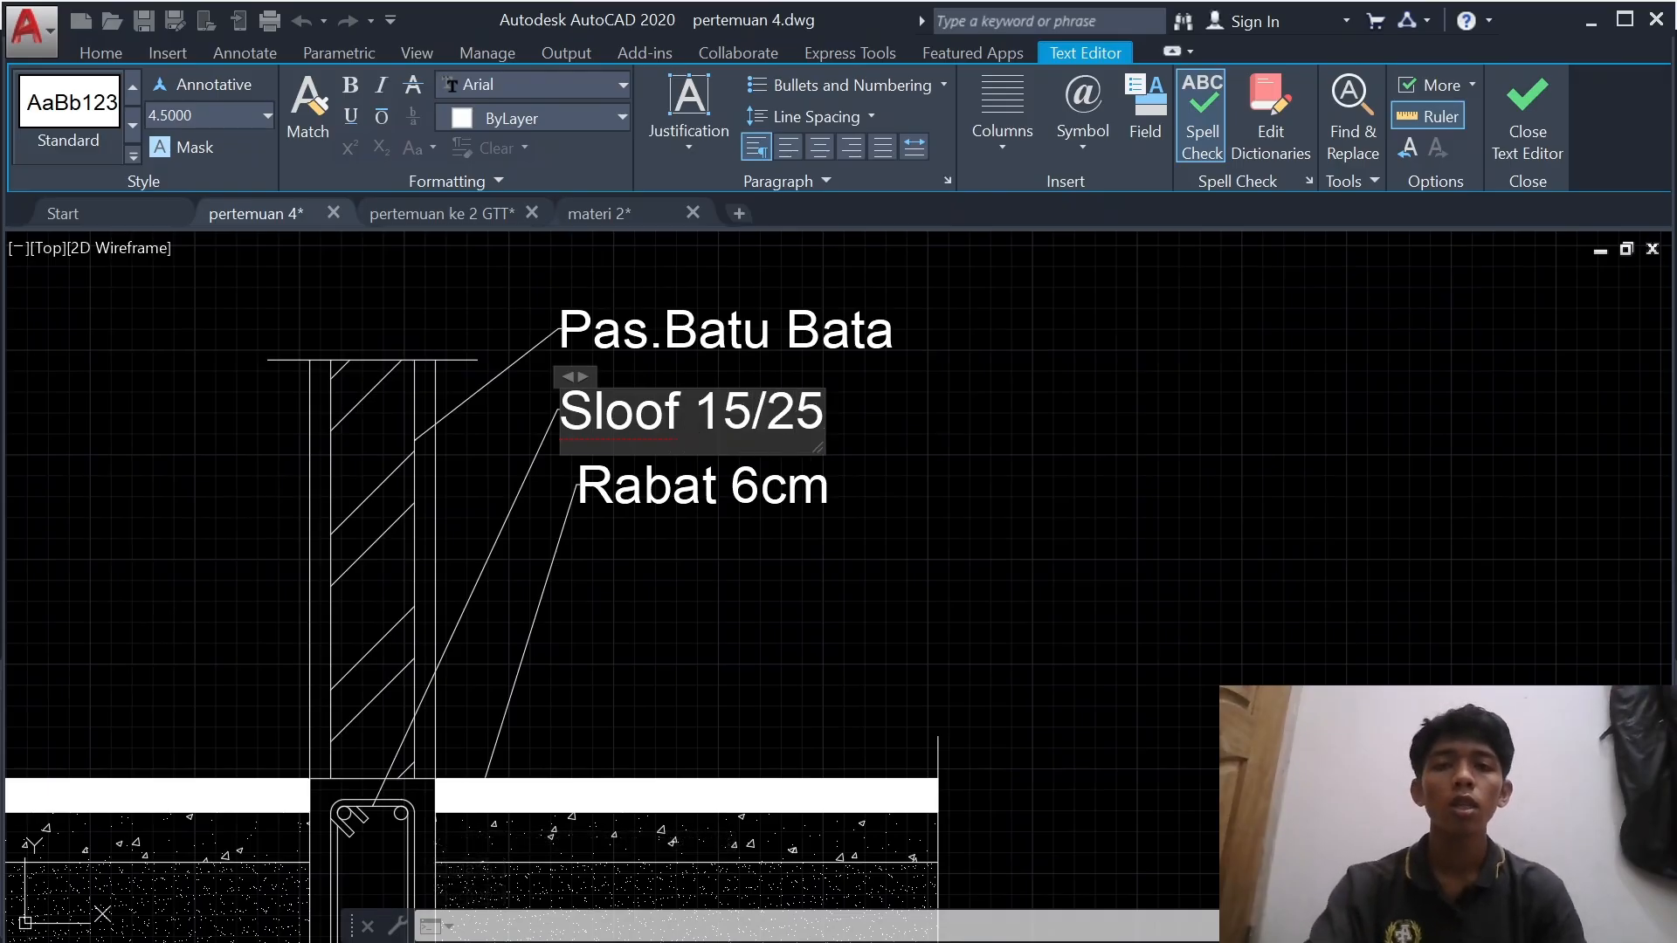
click(1527, 123)
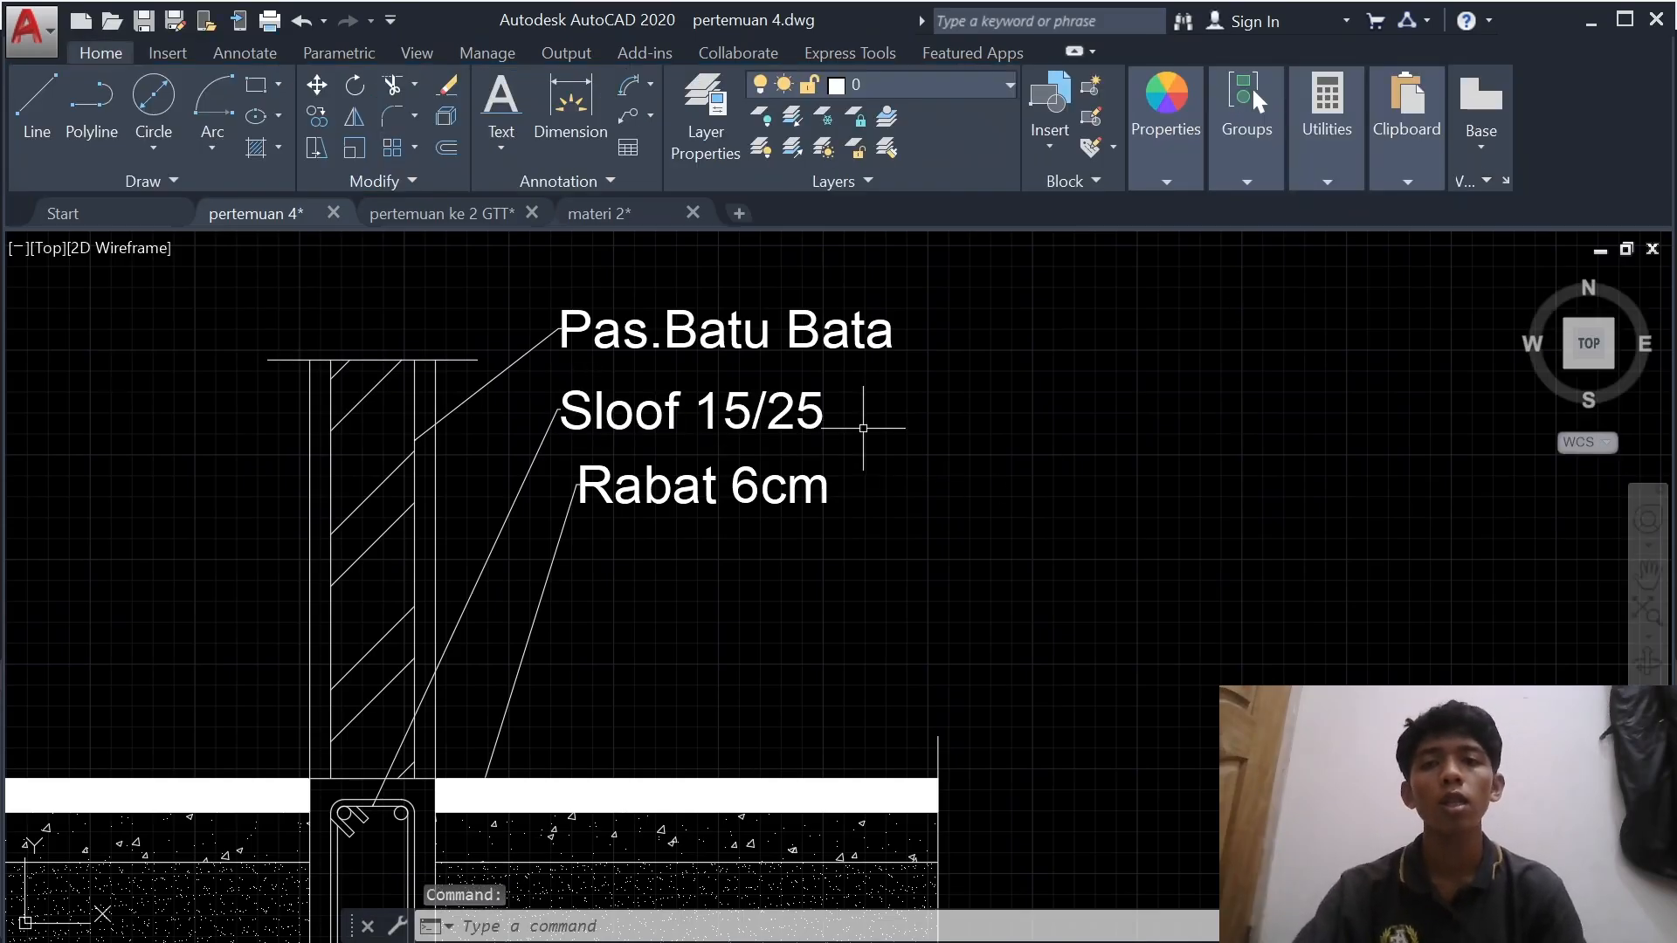
- Start a multileader pointing at the line between the rabat and sand layers, right of the sloof, with its landing below "Rabat 6cm"
scroll(865, 428, down, 4)
mouse_move(457, 498)
middle_down()
mouse_move(1056, 515)
mouse_move(1103, 495)
middle_up()
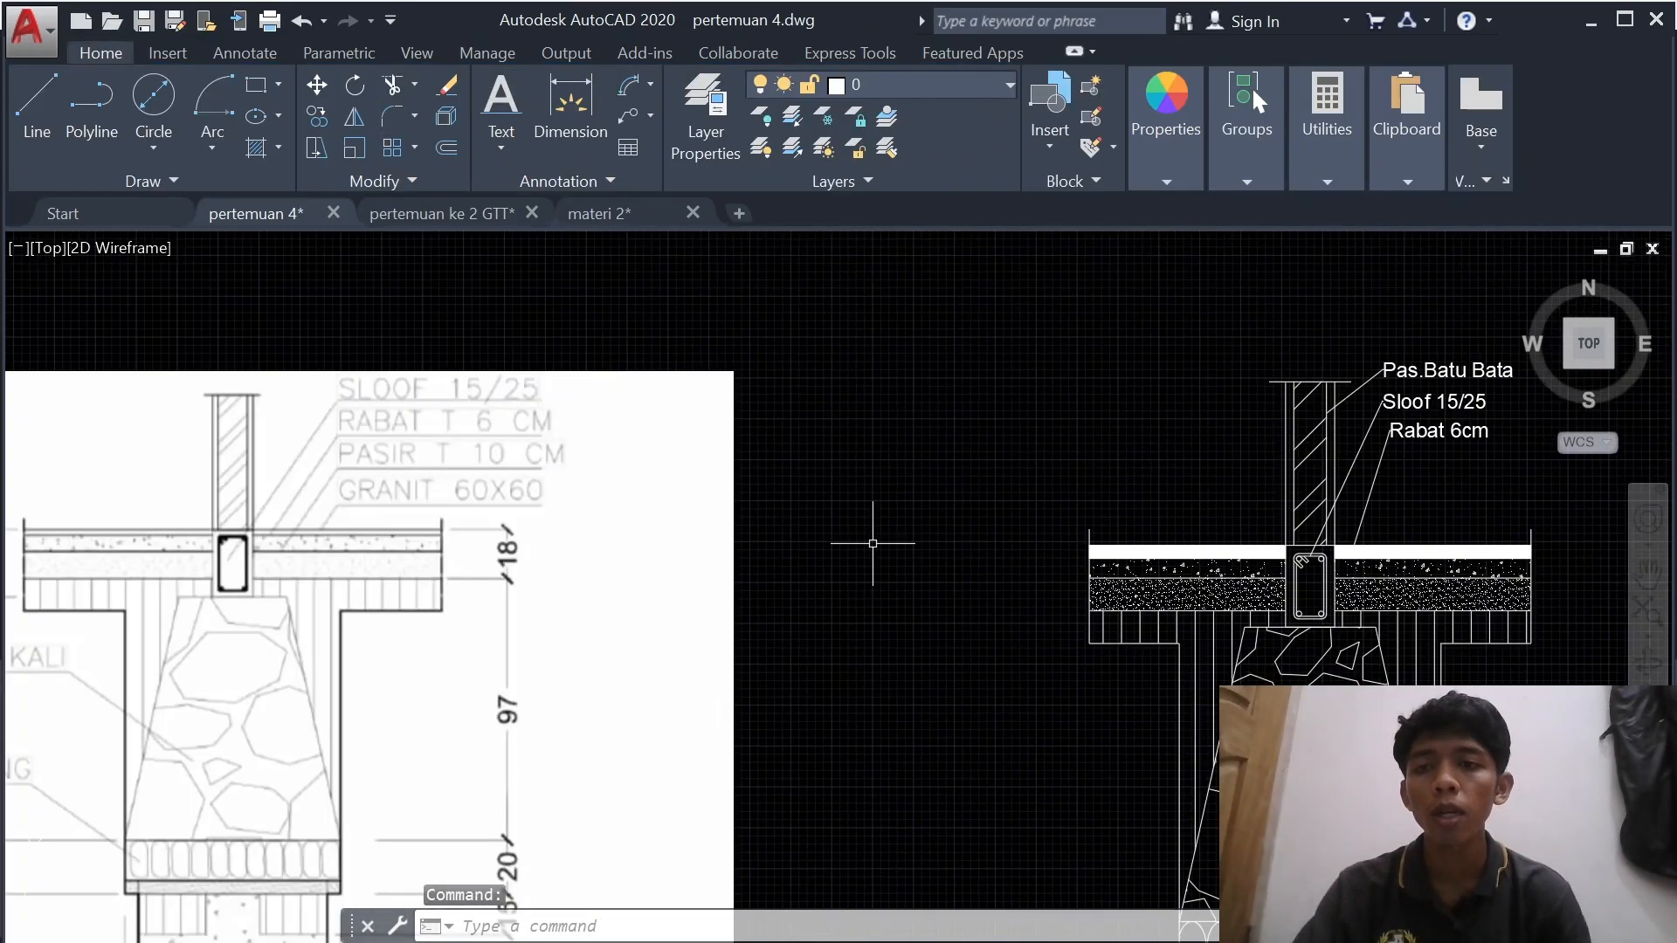
middle_drag(926, 581, 581, 506)
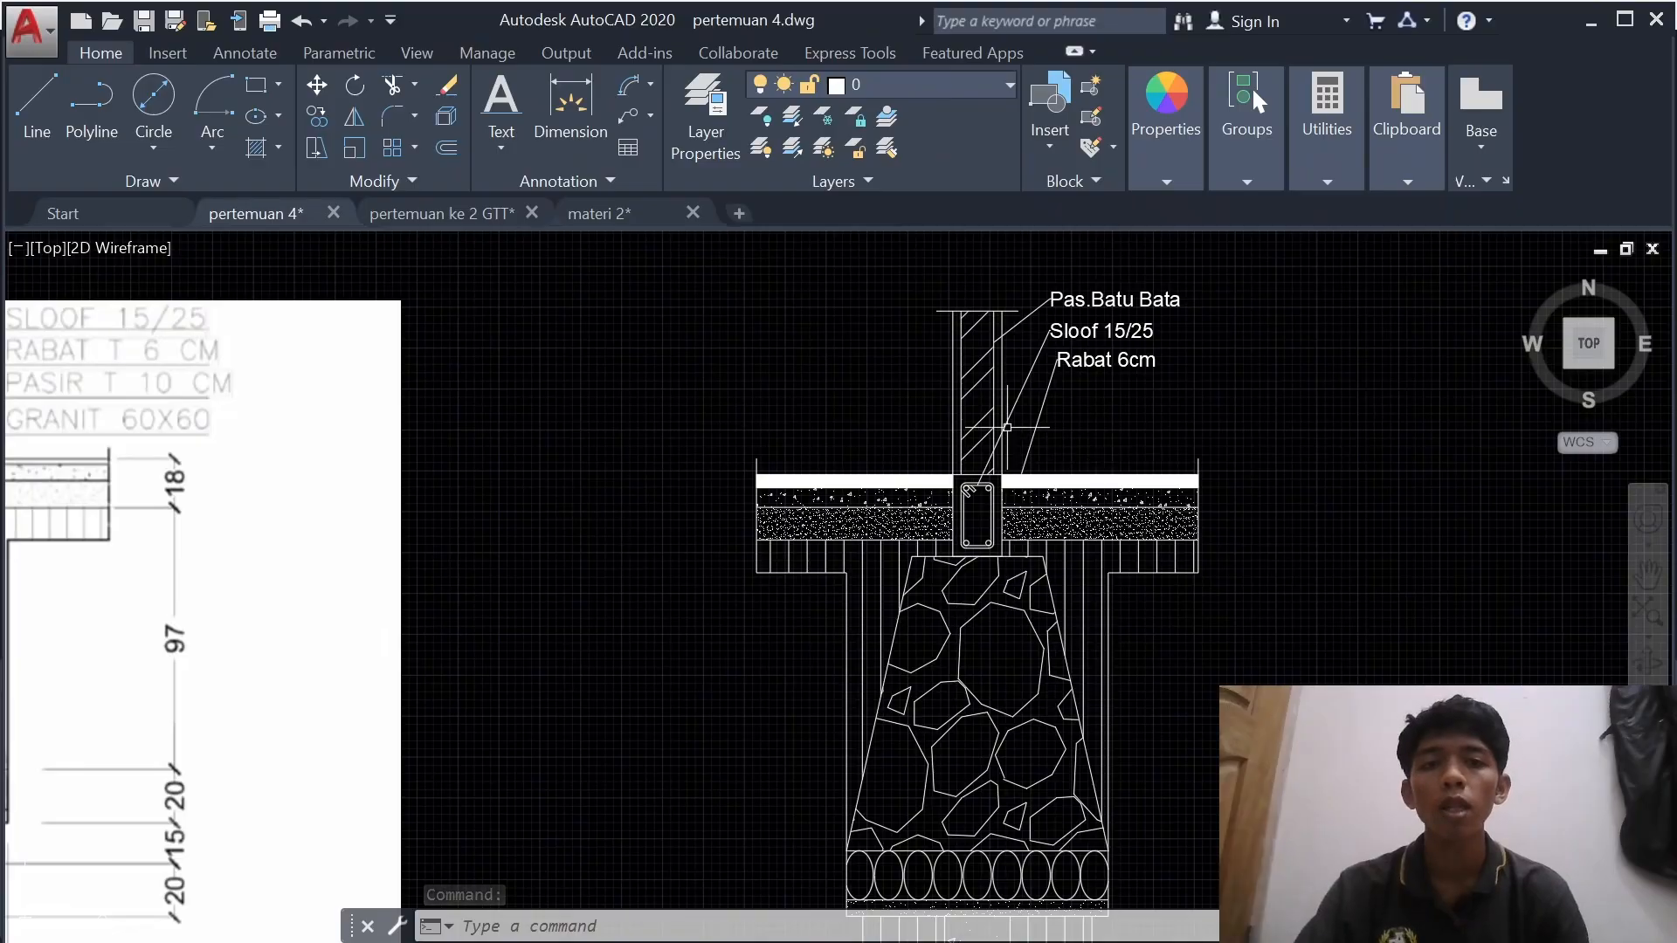
click(634, 119)
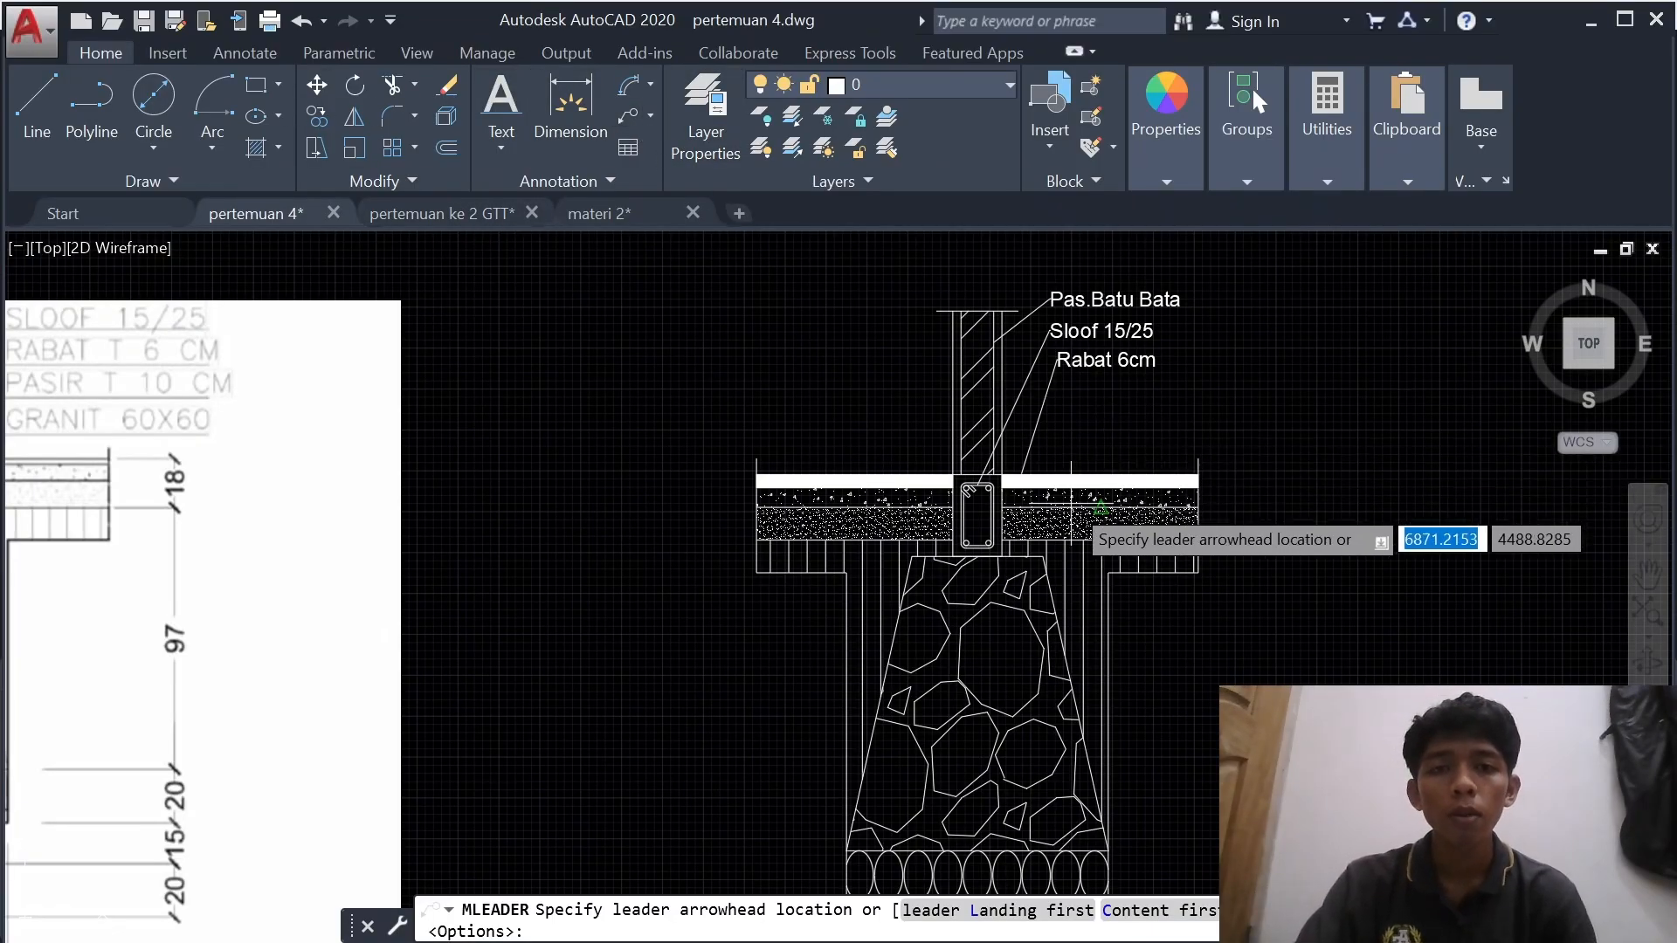
scroll(1025, 514, up, 6)
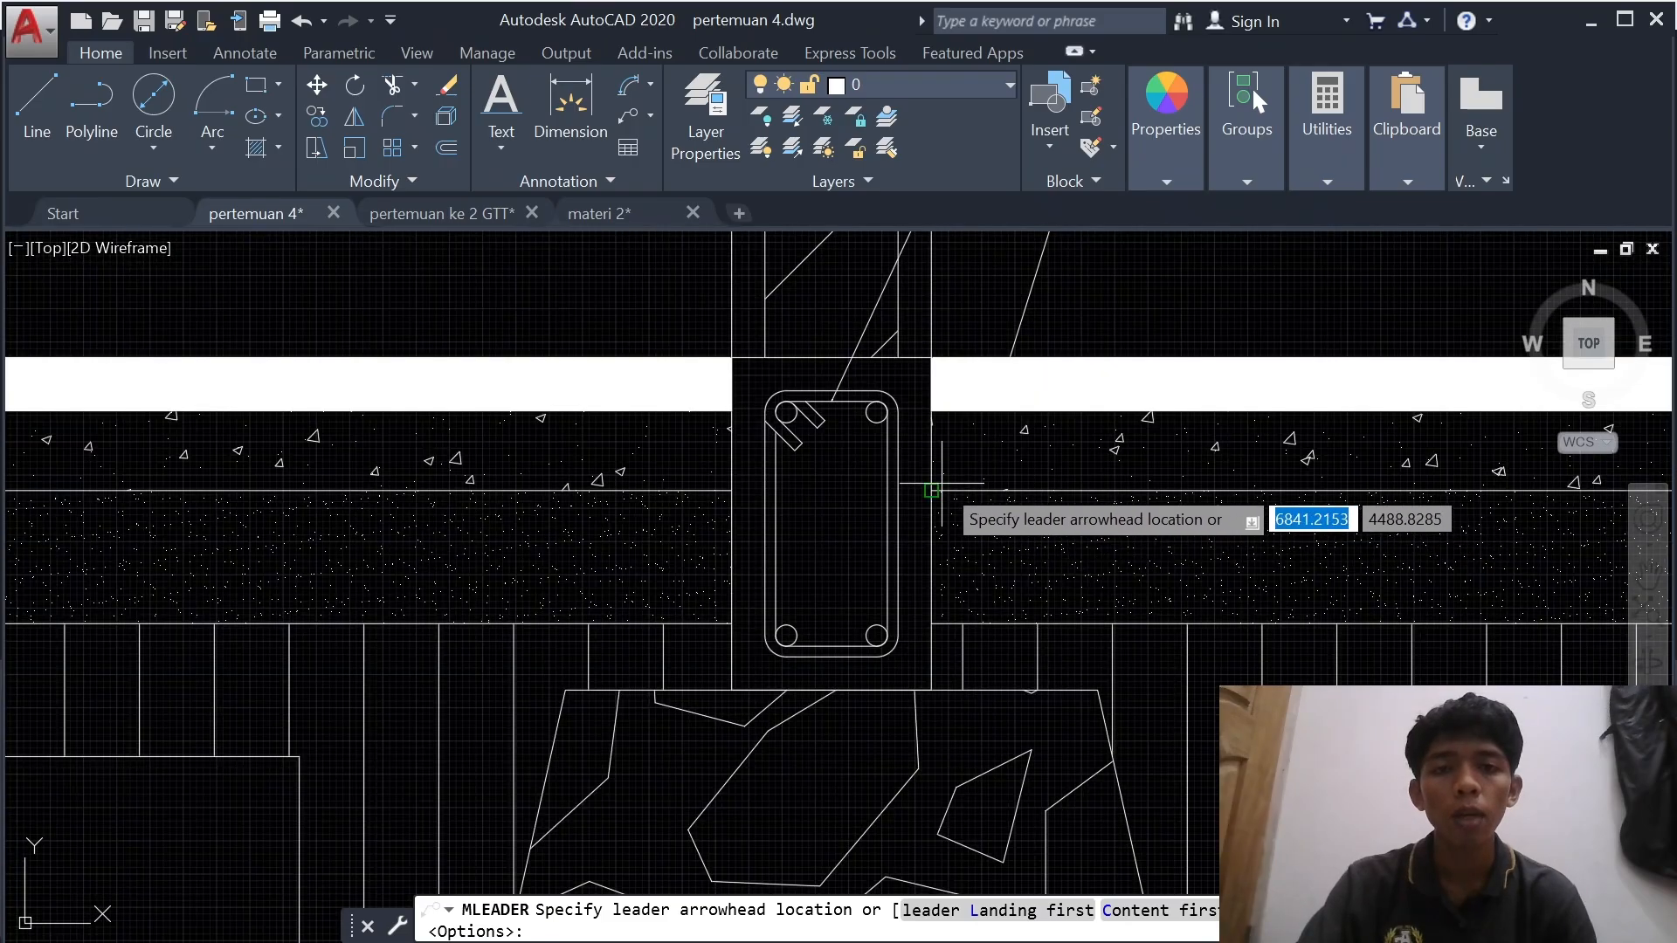
click(1090, 491)
middle_drag(1102, 259, 786, 704)
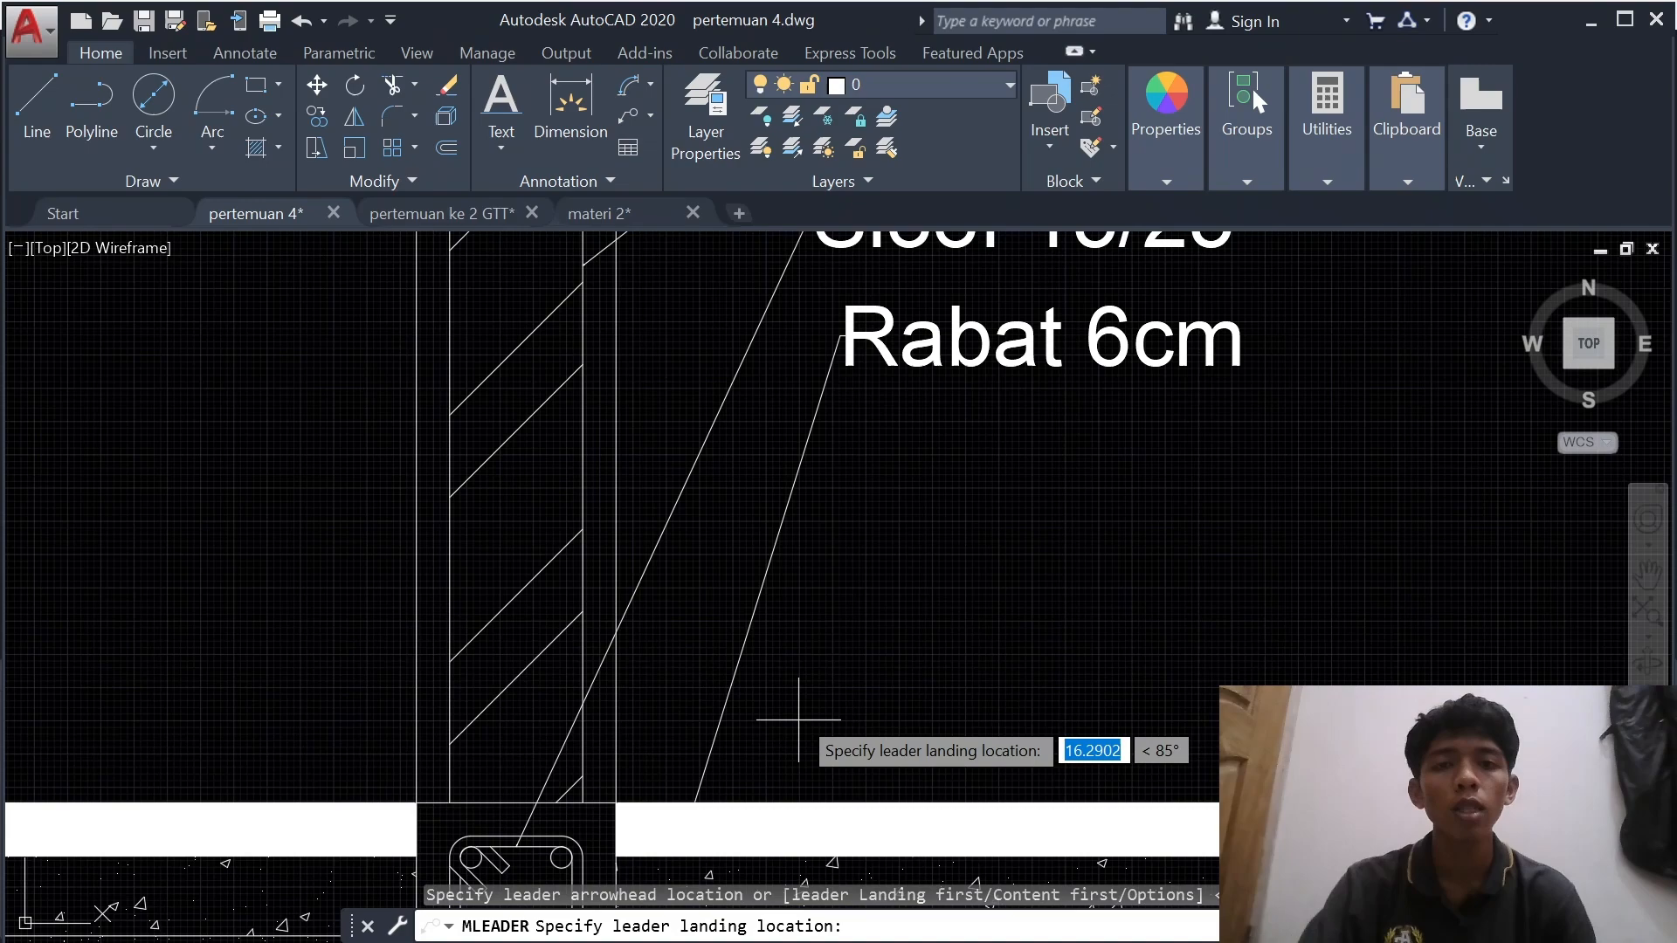
click(876, 453)
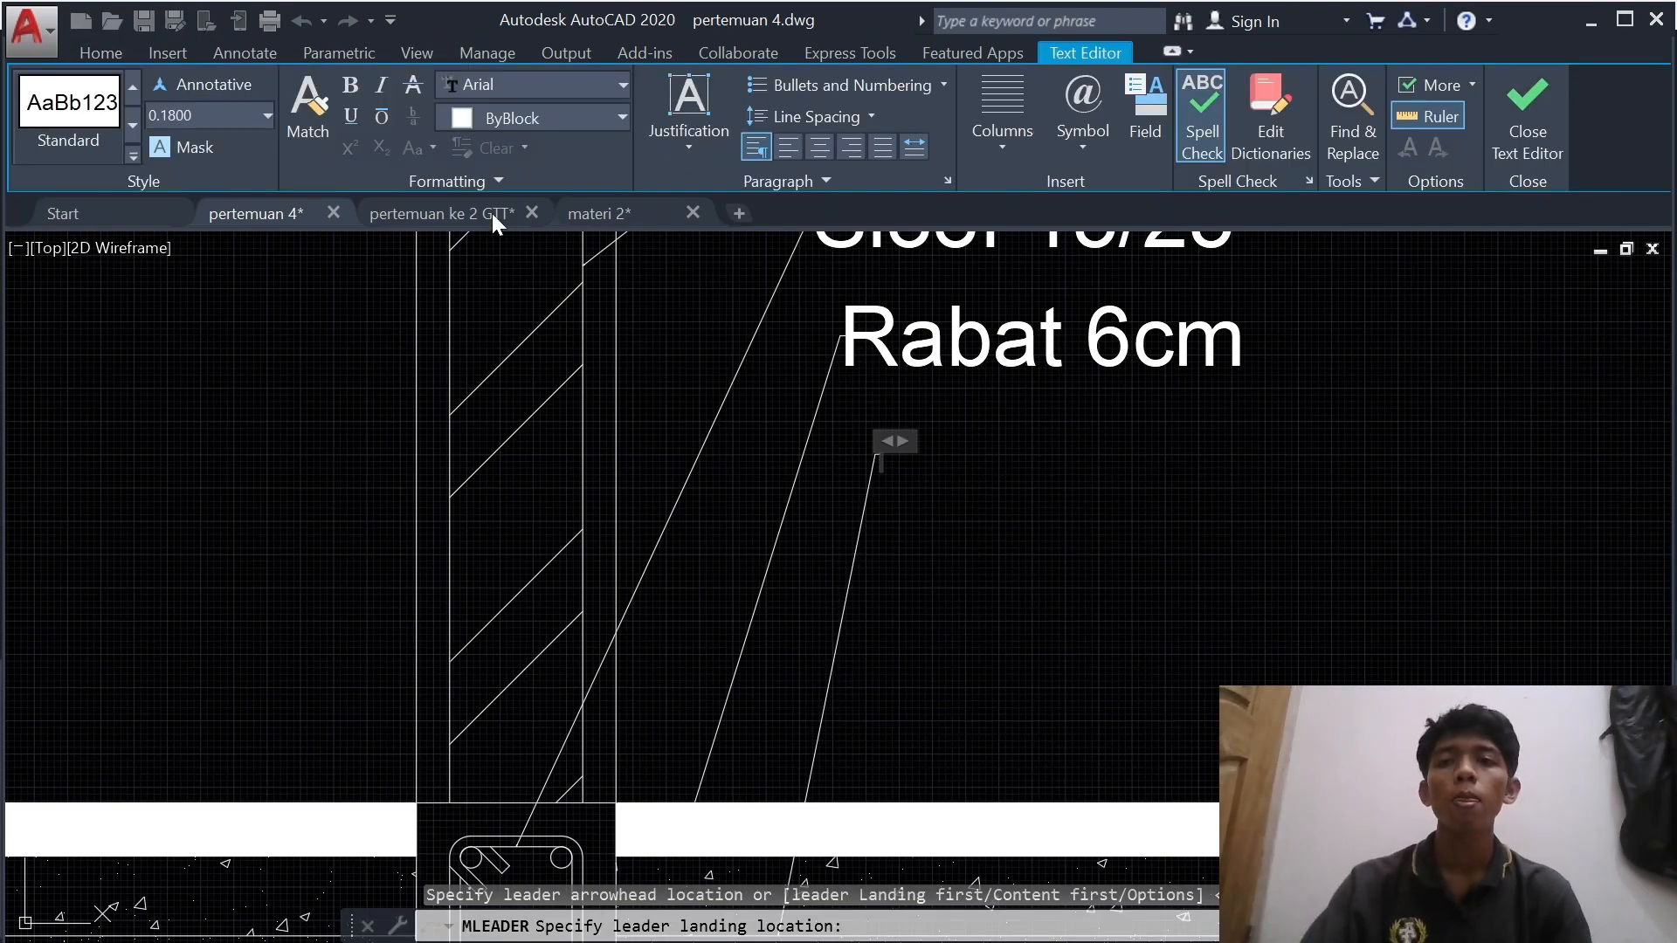
- Set the leader text height to 4.5 and write the label "Pasir T 10cm" for the sand layer
click(267, 112)
click(212, 147)
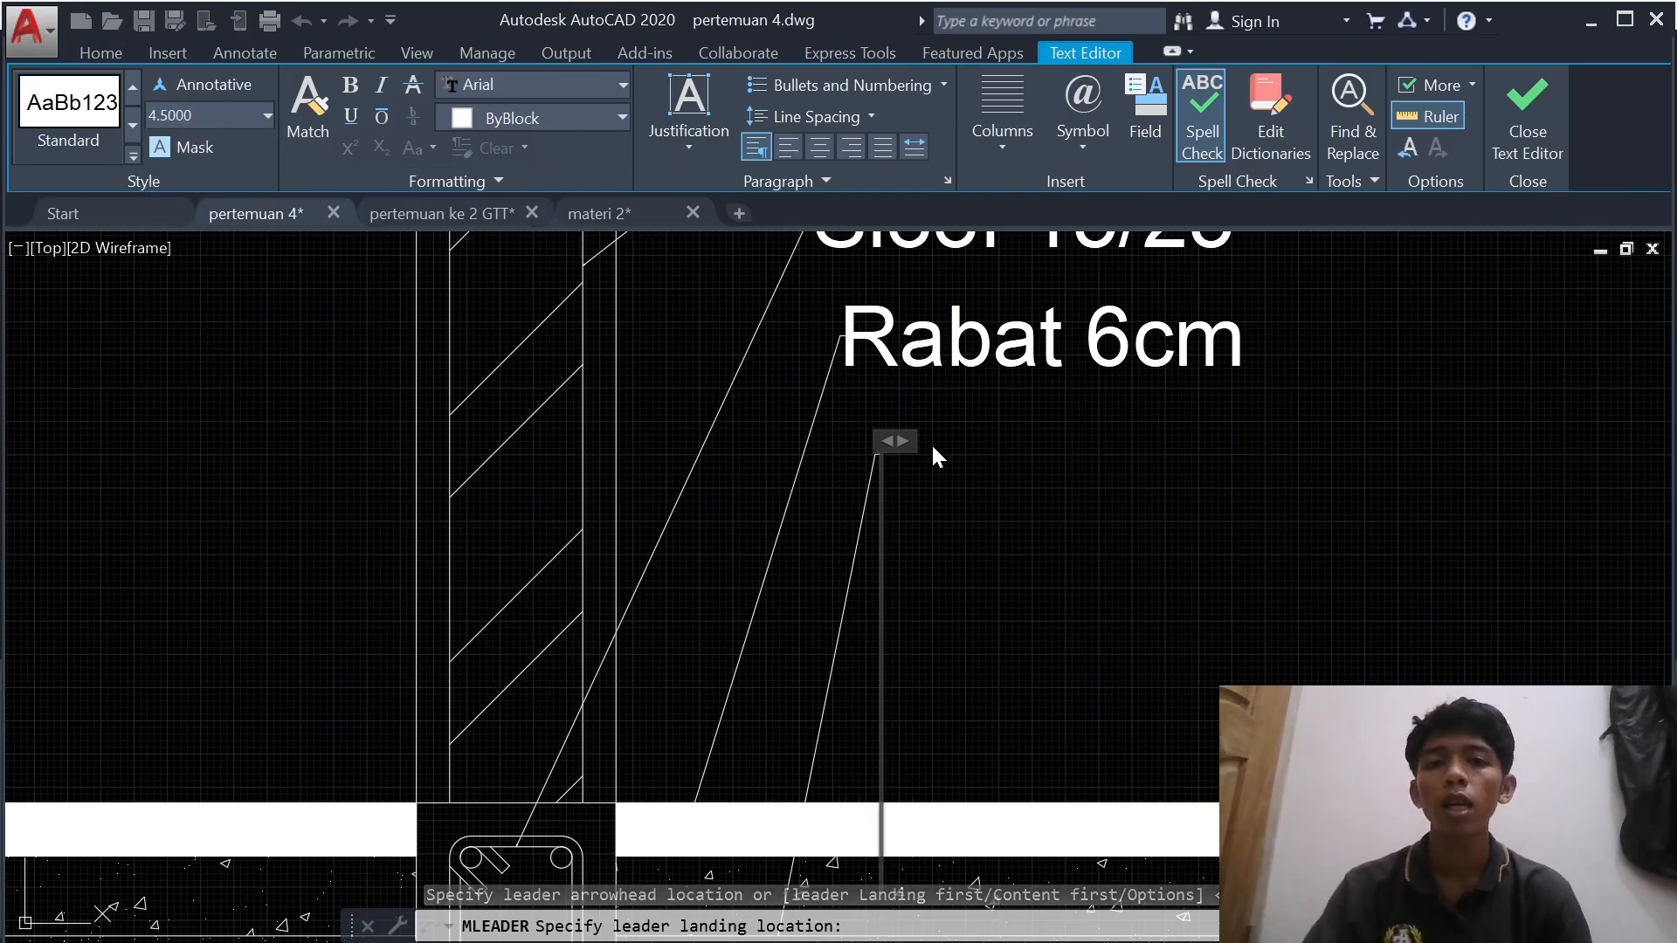
scroll(931, 443, down, 8)
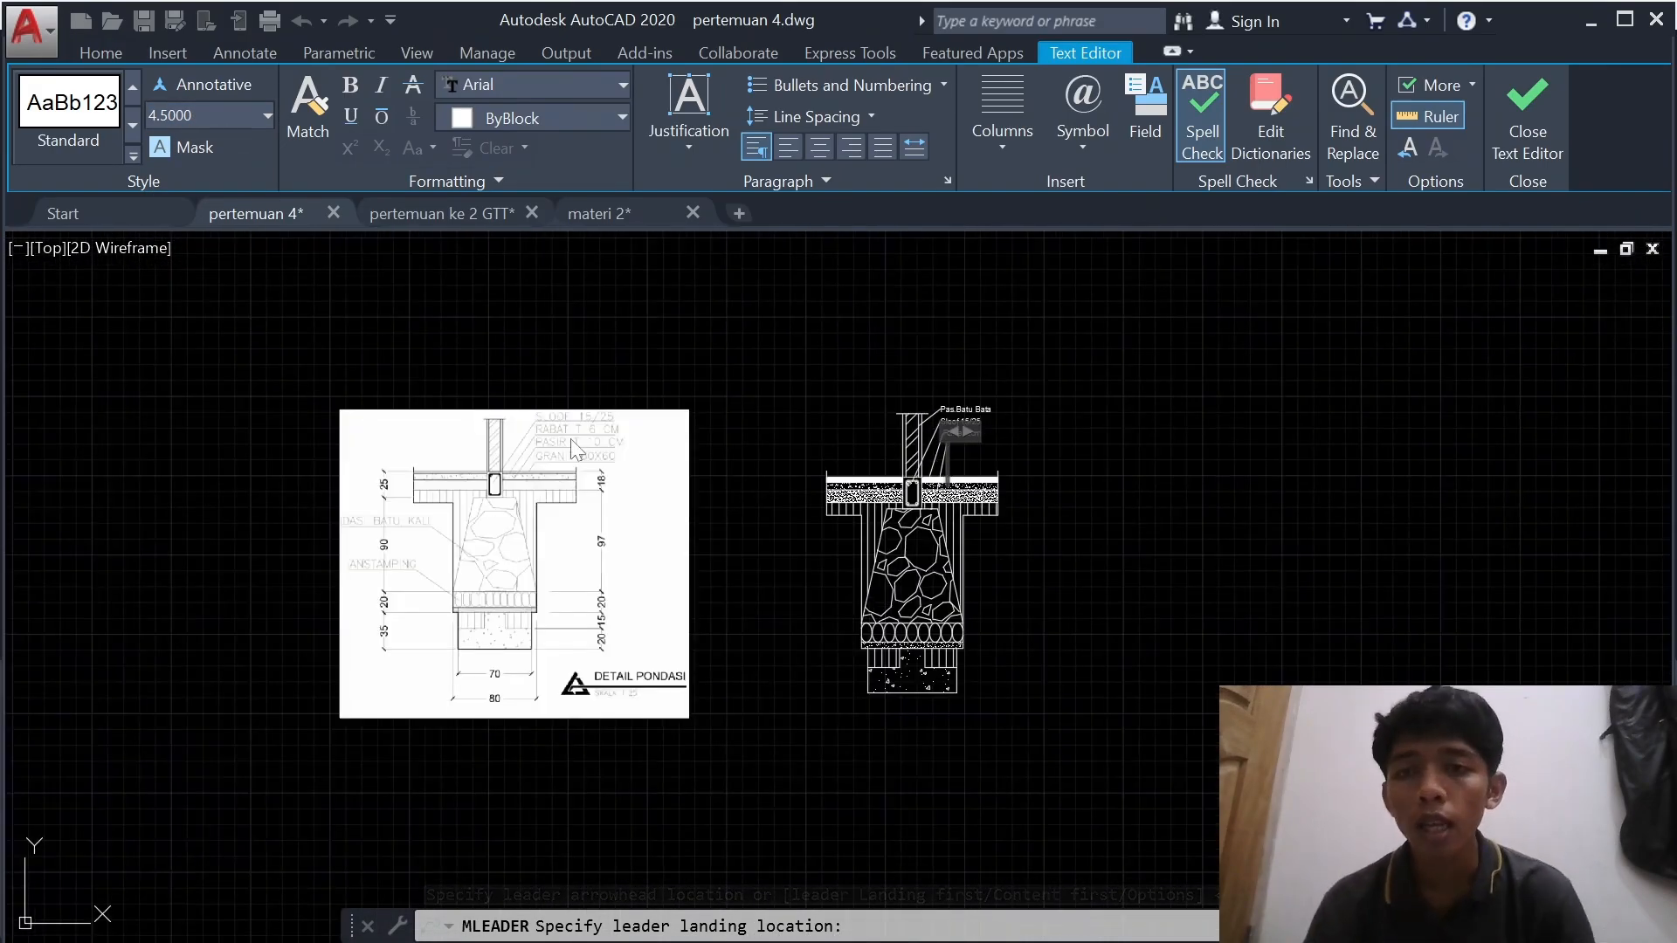
scroll(576, 444, up, 2)
middle_drag(913, 508, 772, 520)
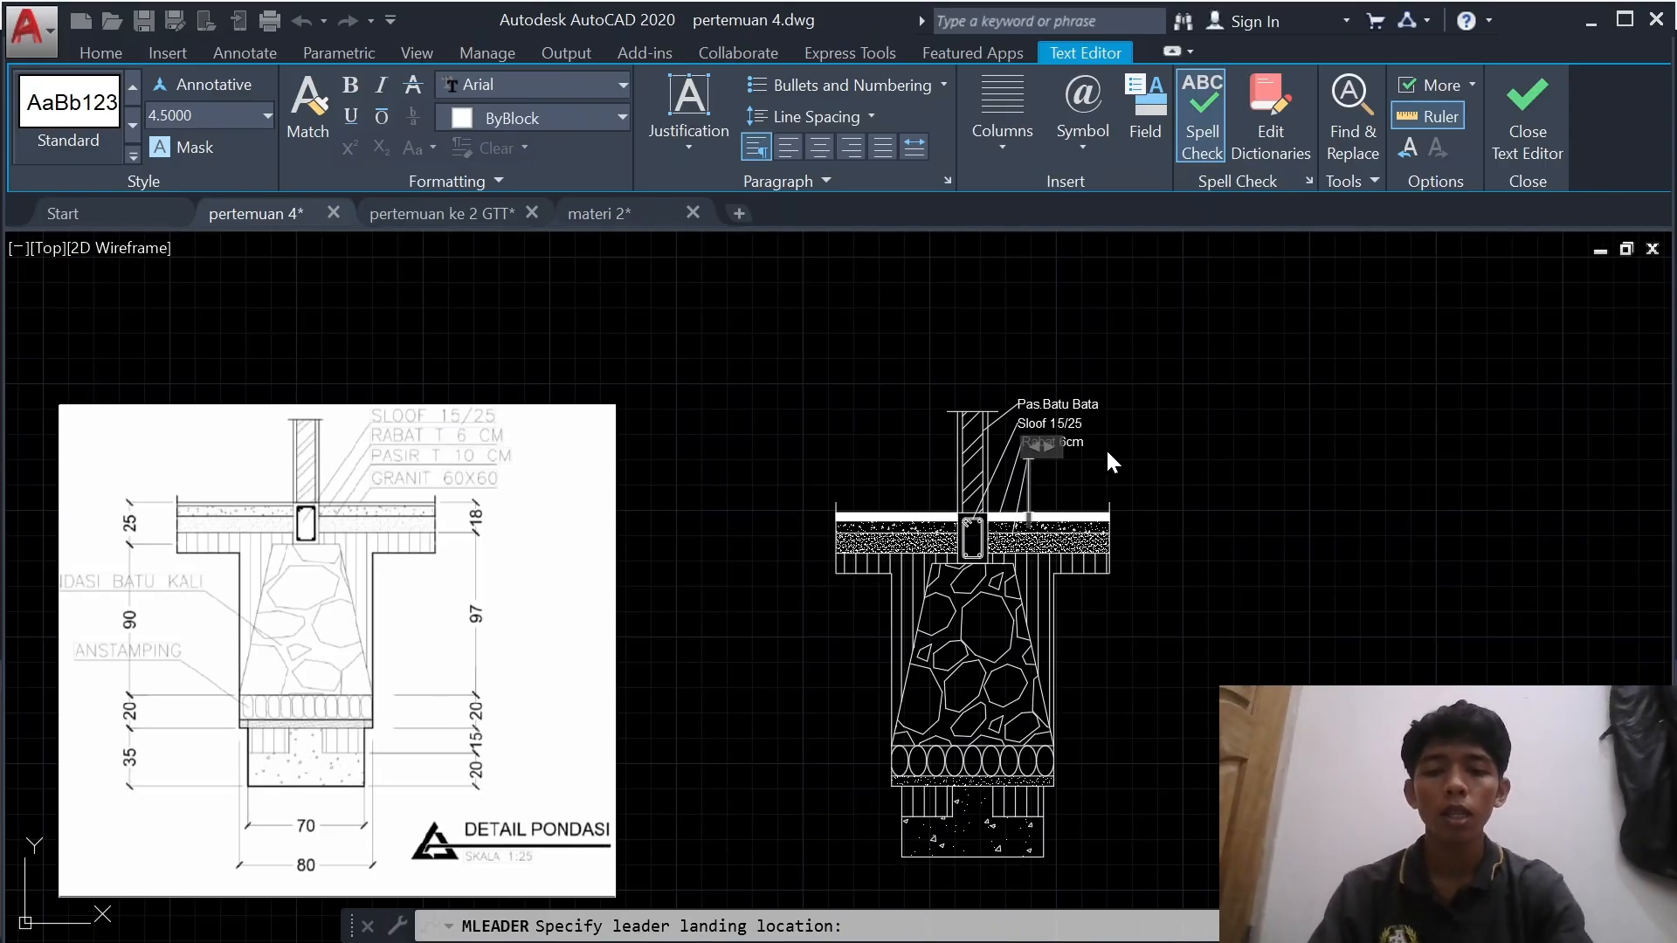
text(Pasir)
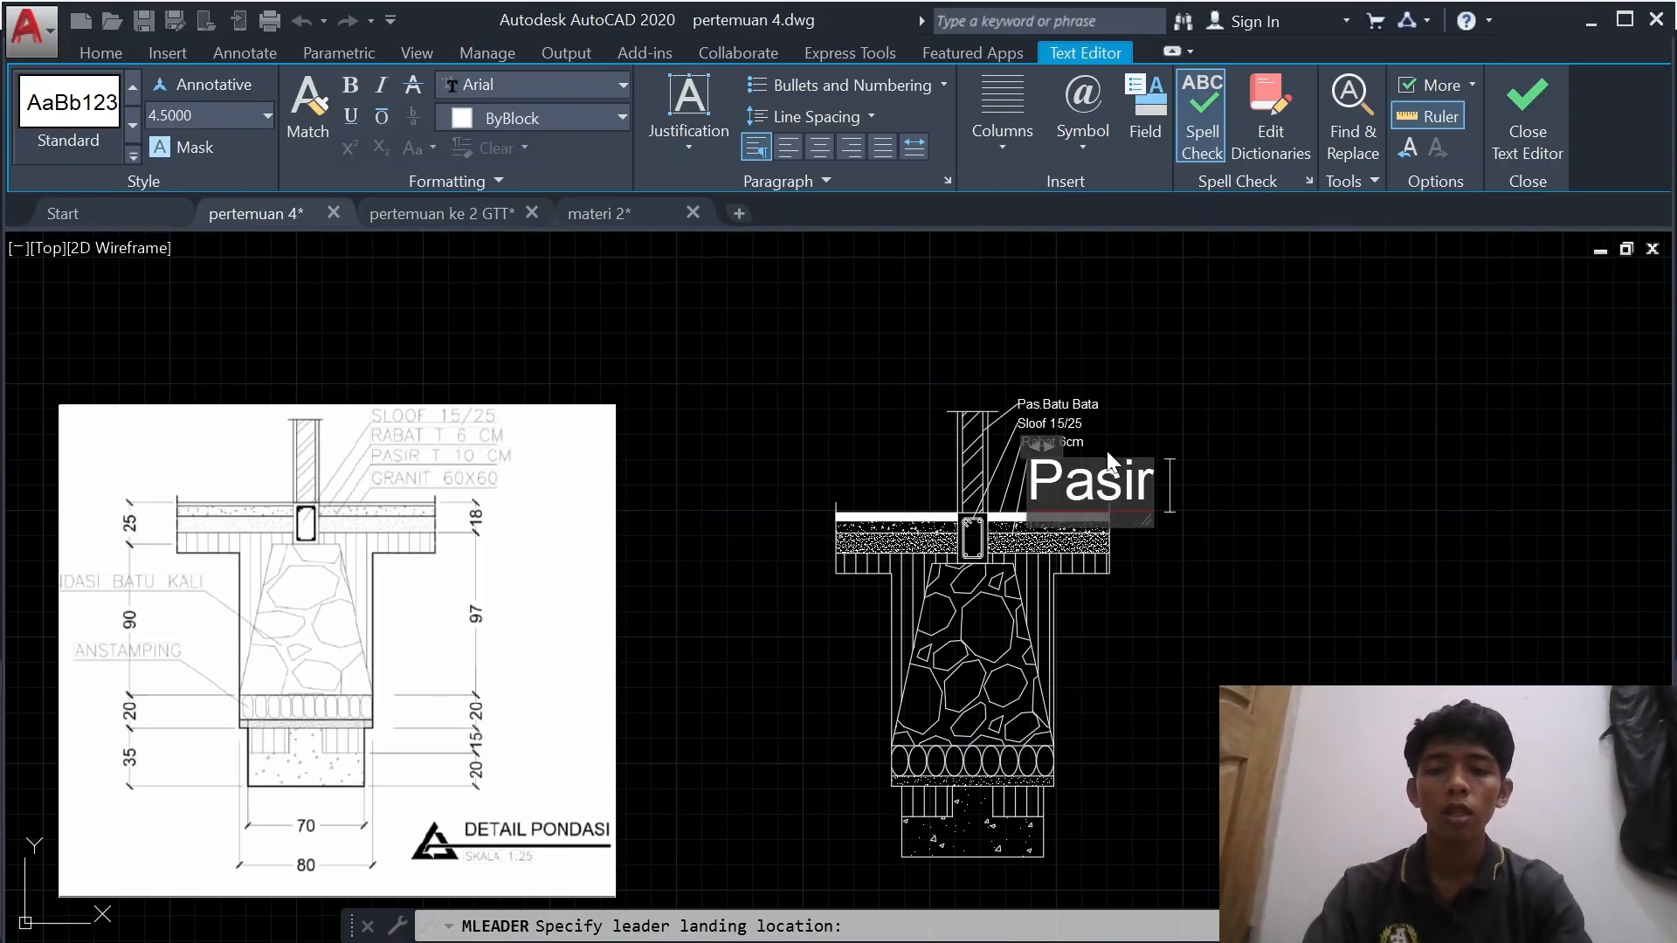
text( T 1)
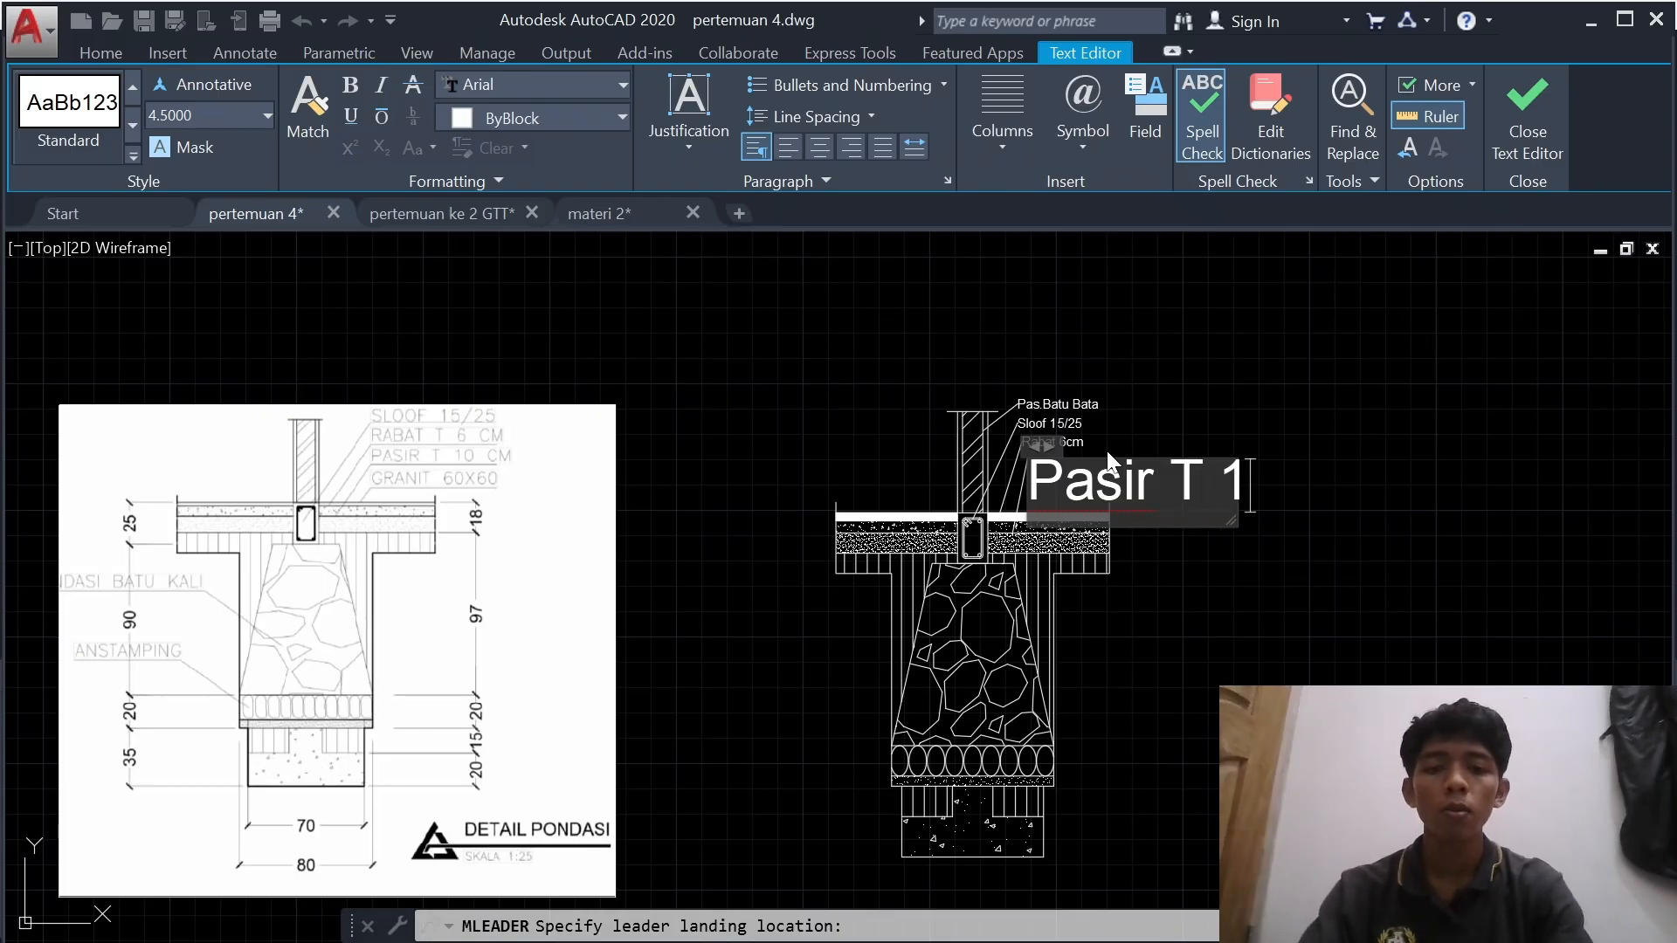
text(0cm)
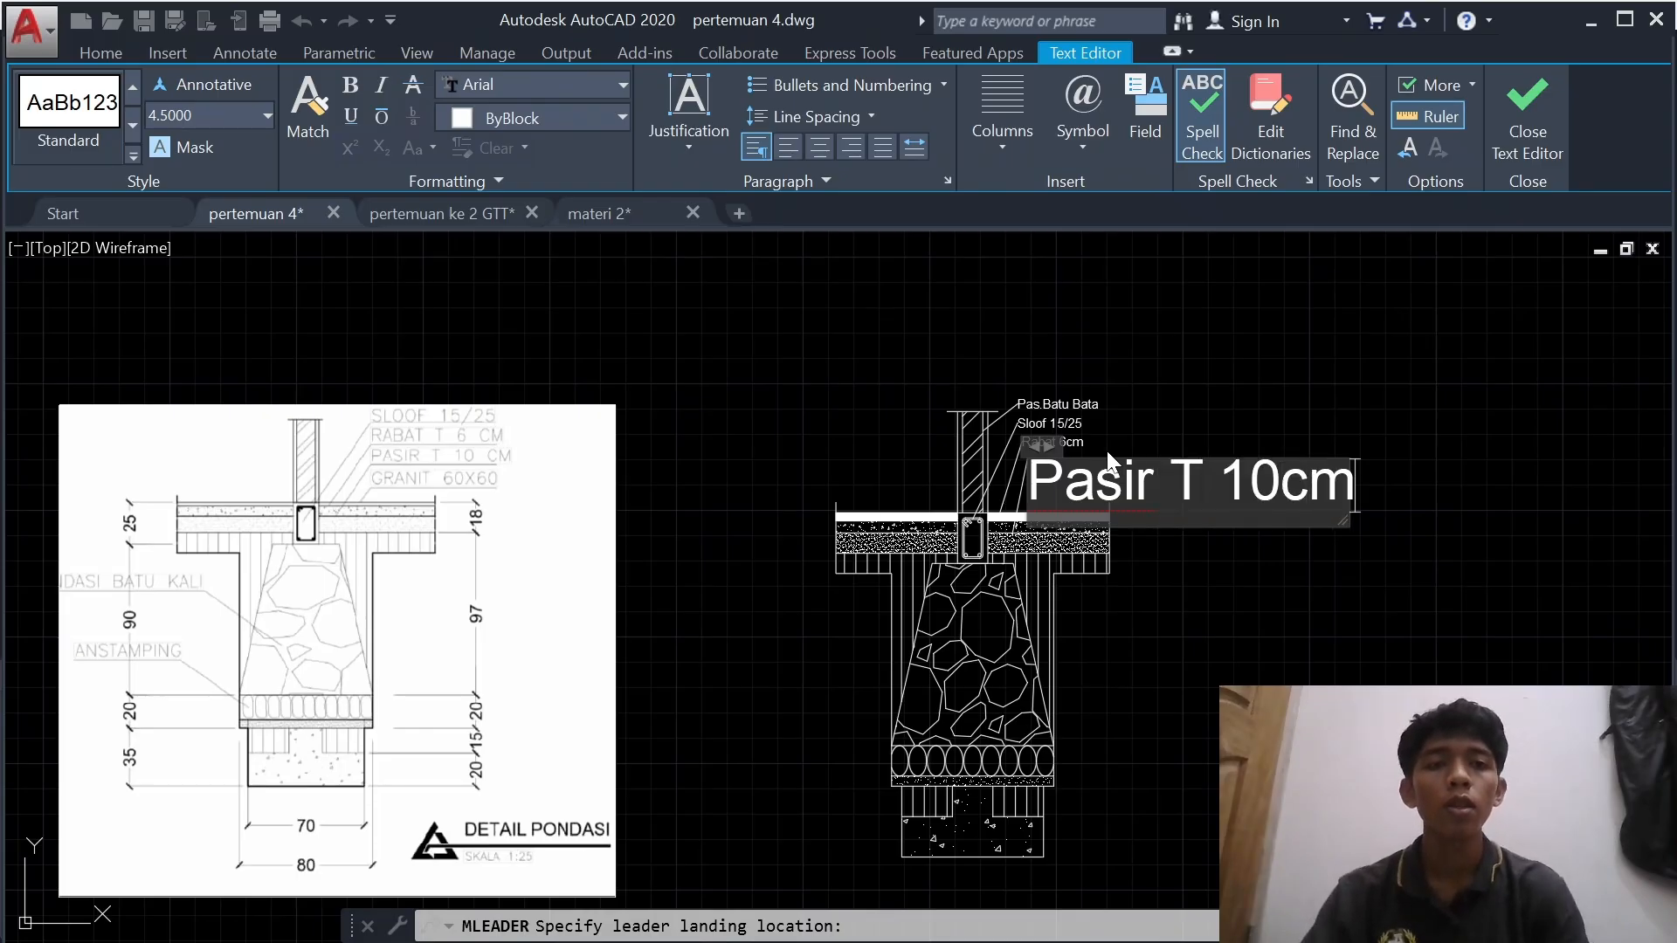
click(1510, 156)
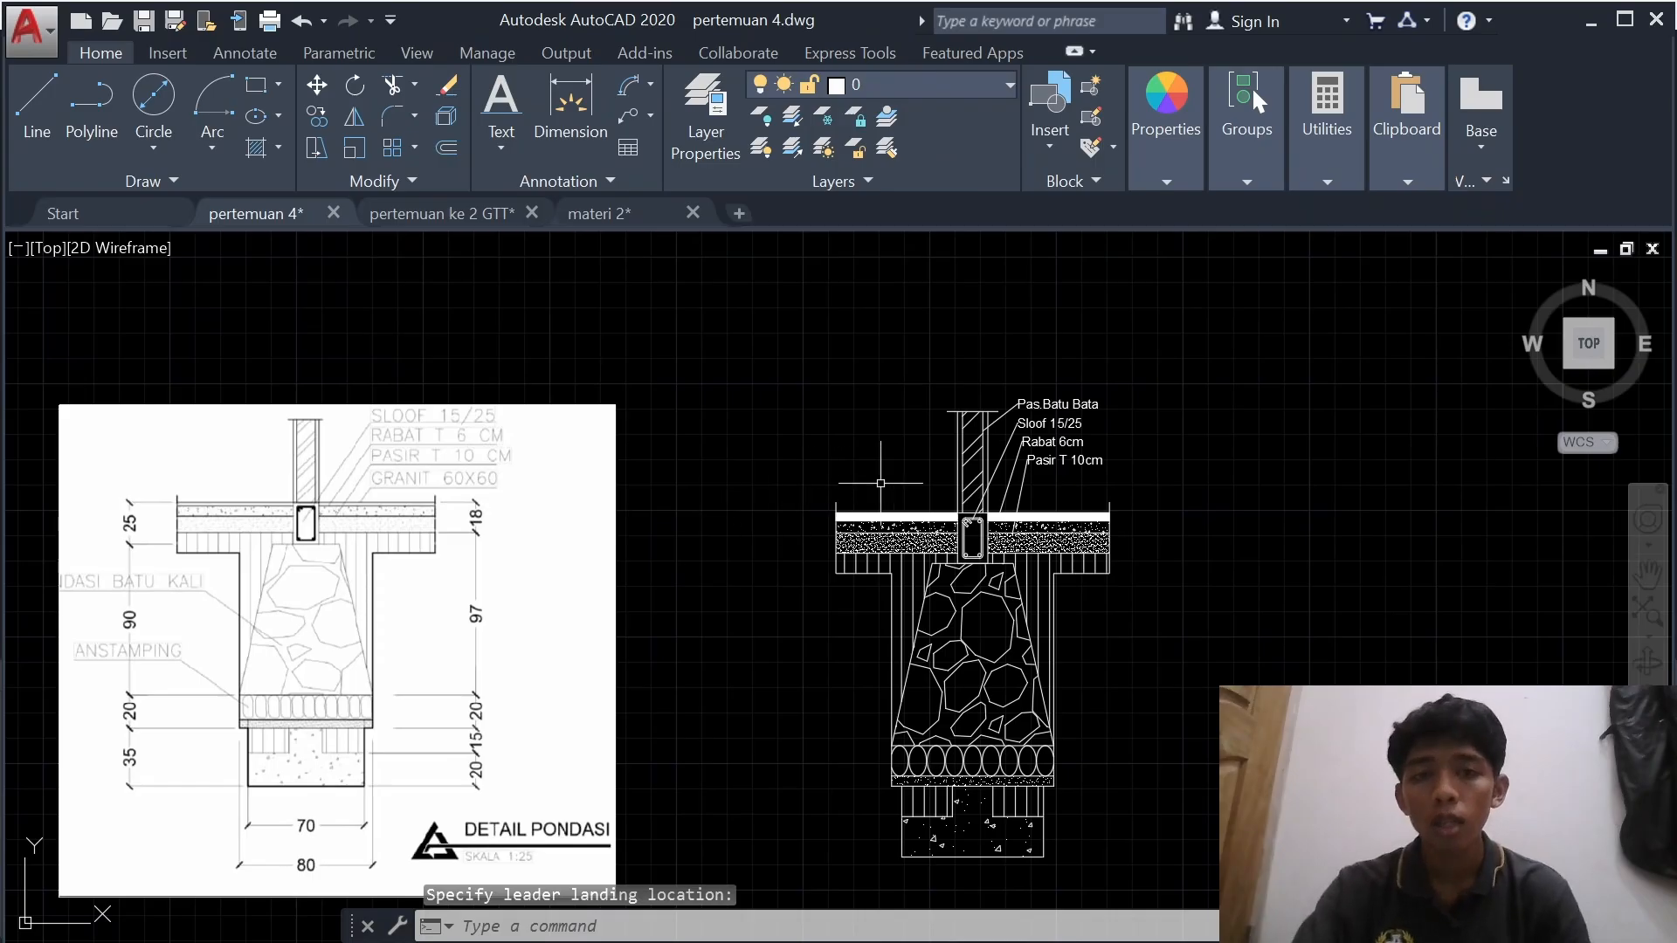
- Edit the "Rabat 6cm" leader label so that it reads "Rabat T 6cm"
scroll(1030, 496, up, 4)
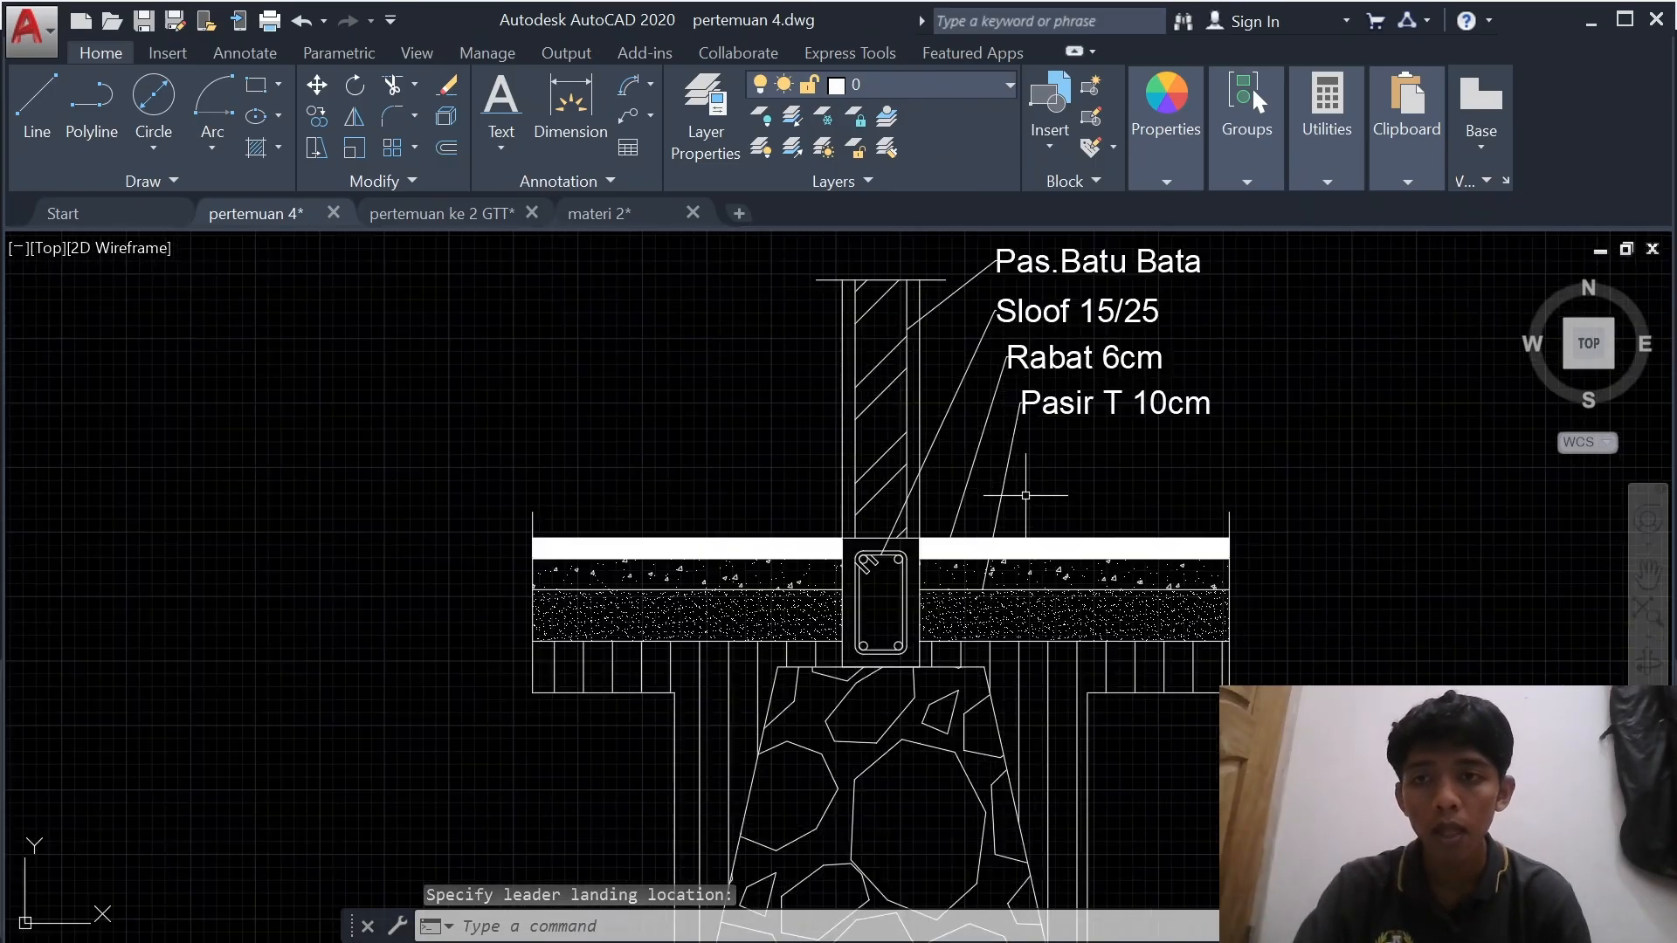
middle_drag(1064, 471, 822, 731)
double_click(769, 618)
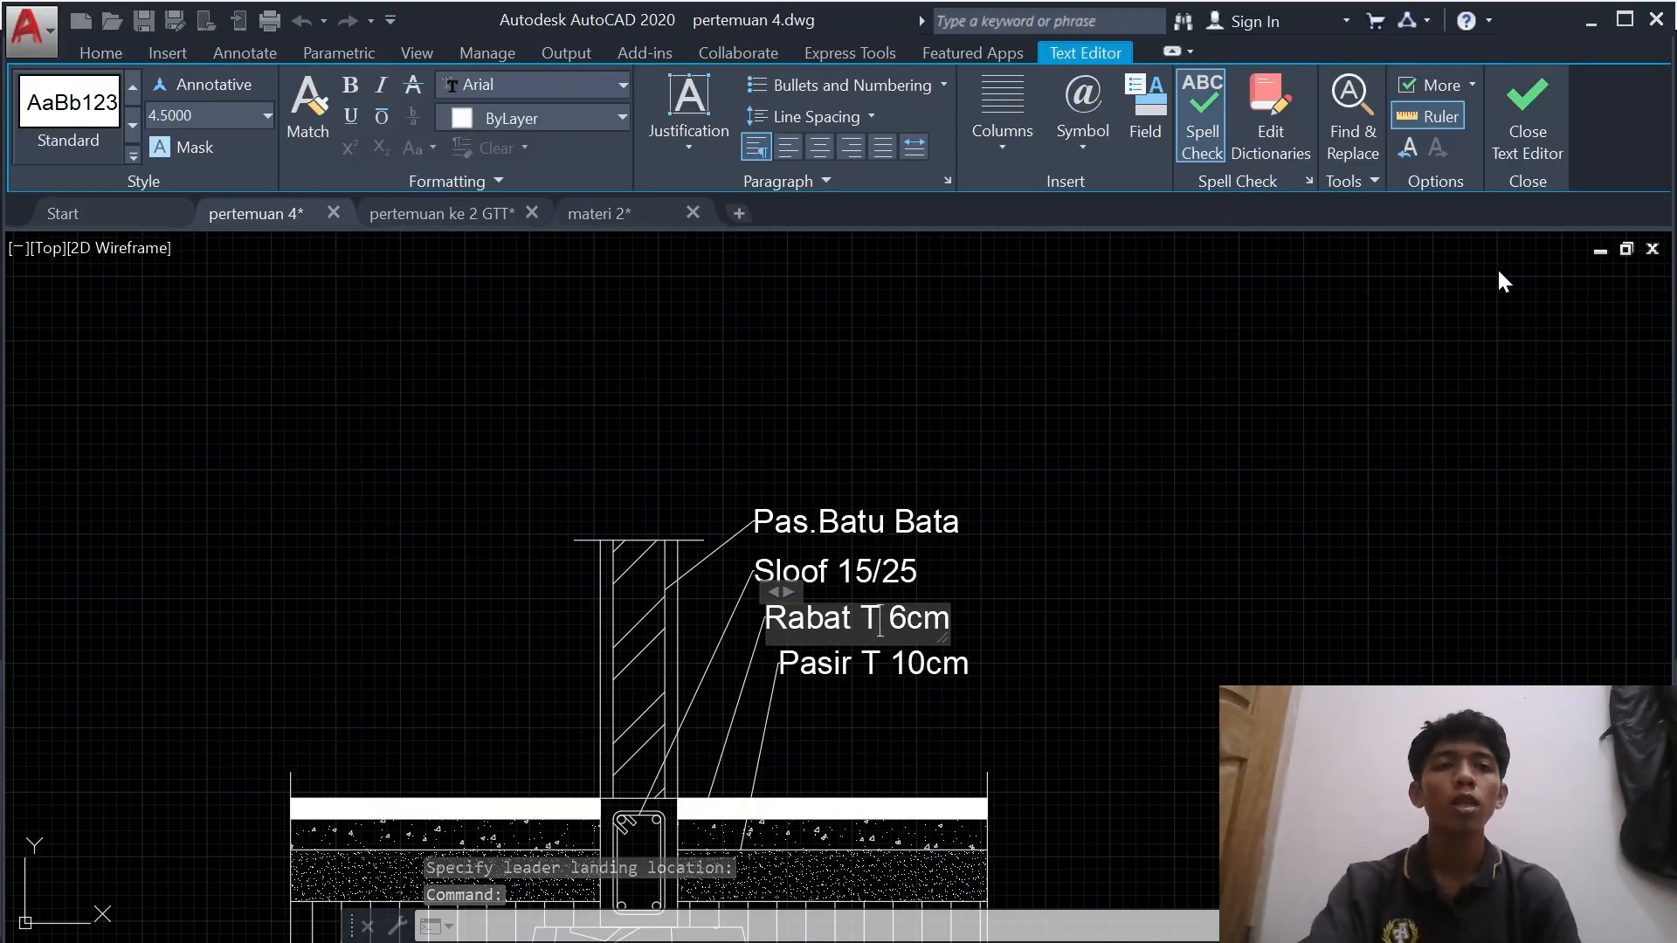
click(979, 512)
- Start a multileader pointing at the top edge of the white floor finish, right of the other leaders, with its landing below "Pasir T 10cm"
scroll(1279, 397, down, 4)
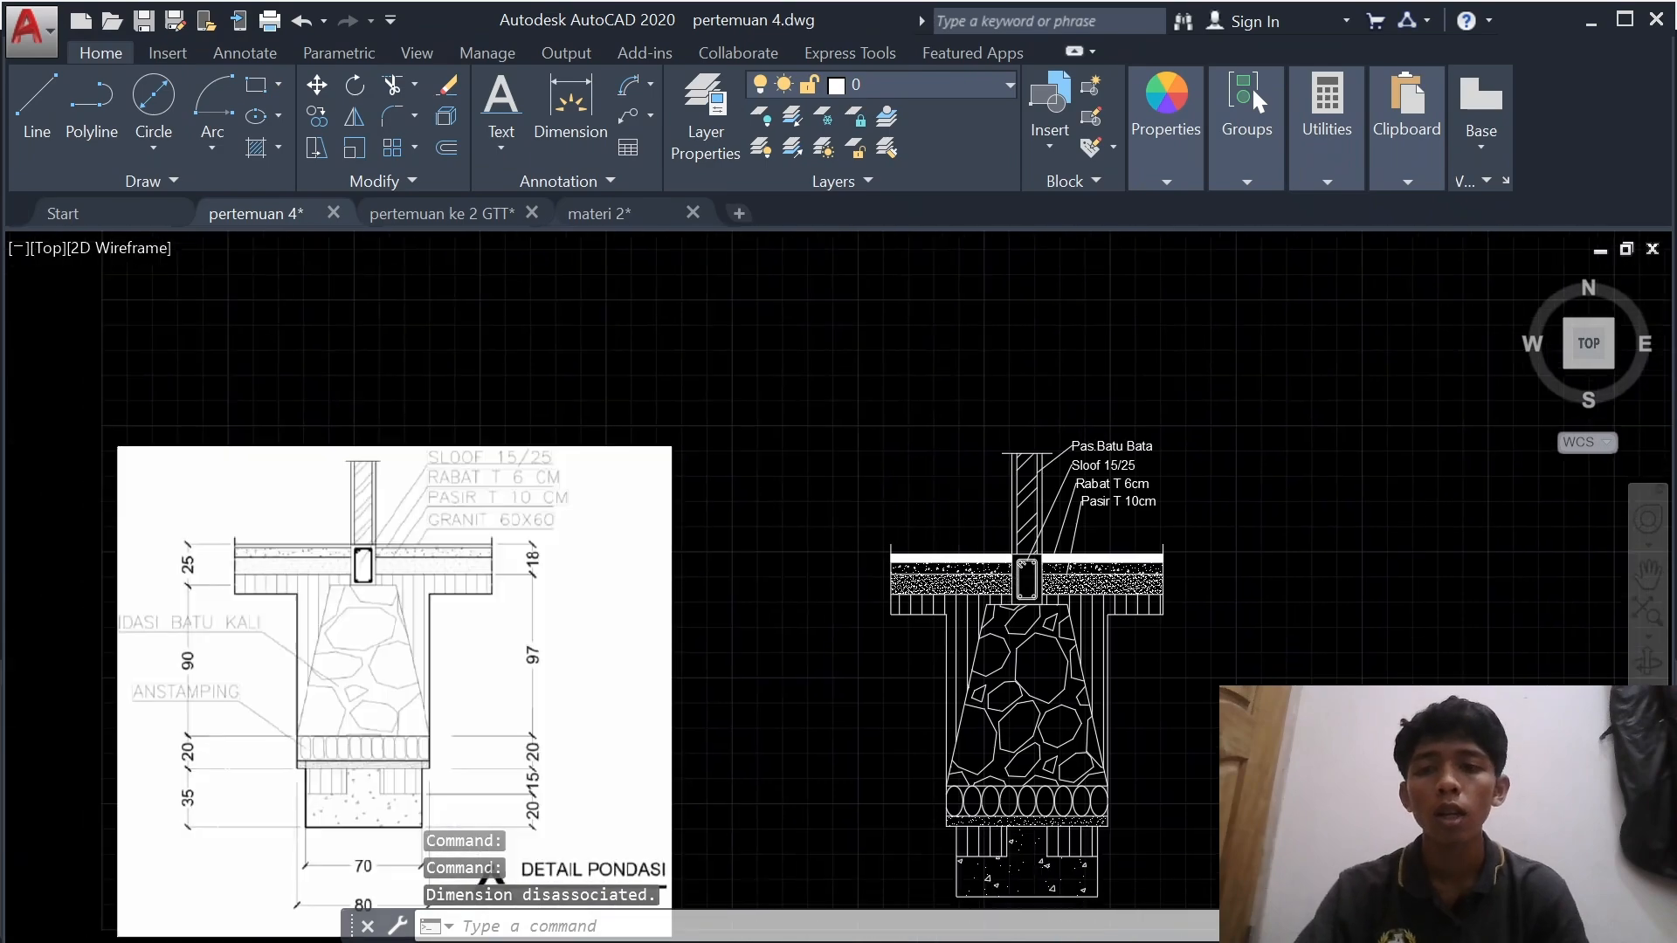
middle_drag(1176, 644, 876, 678)
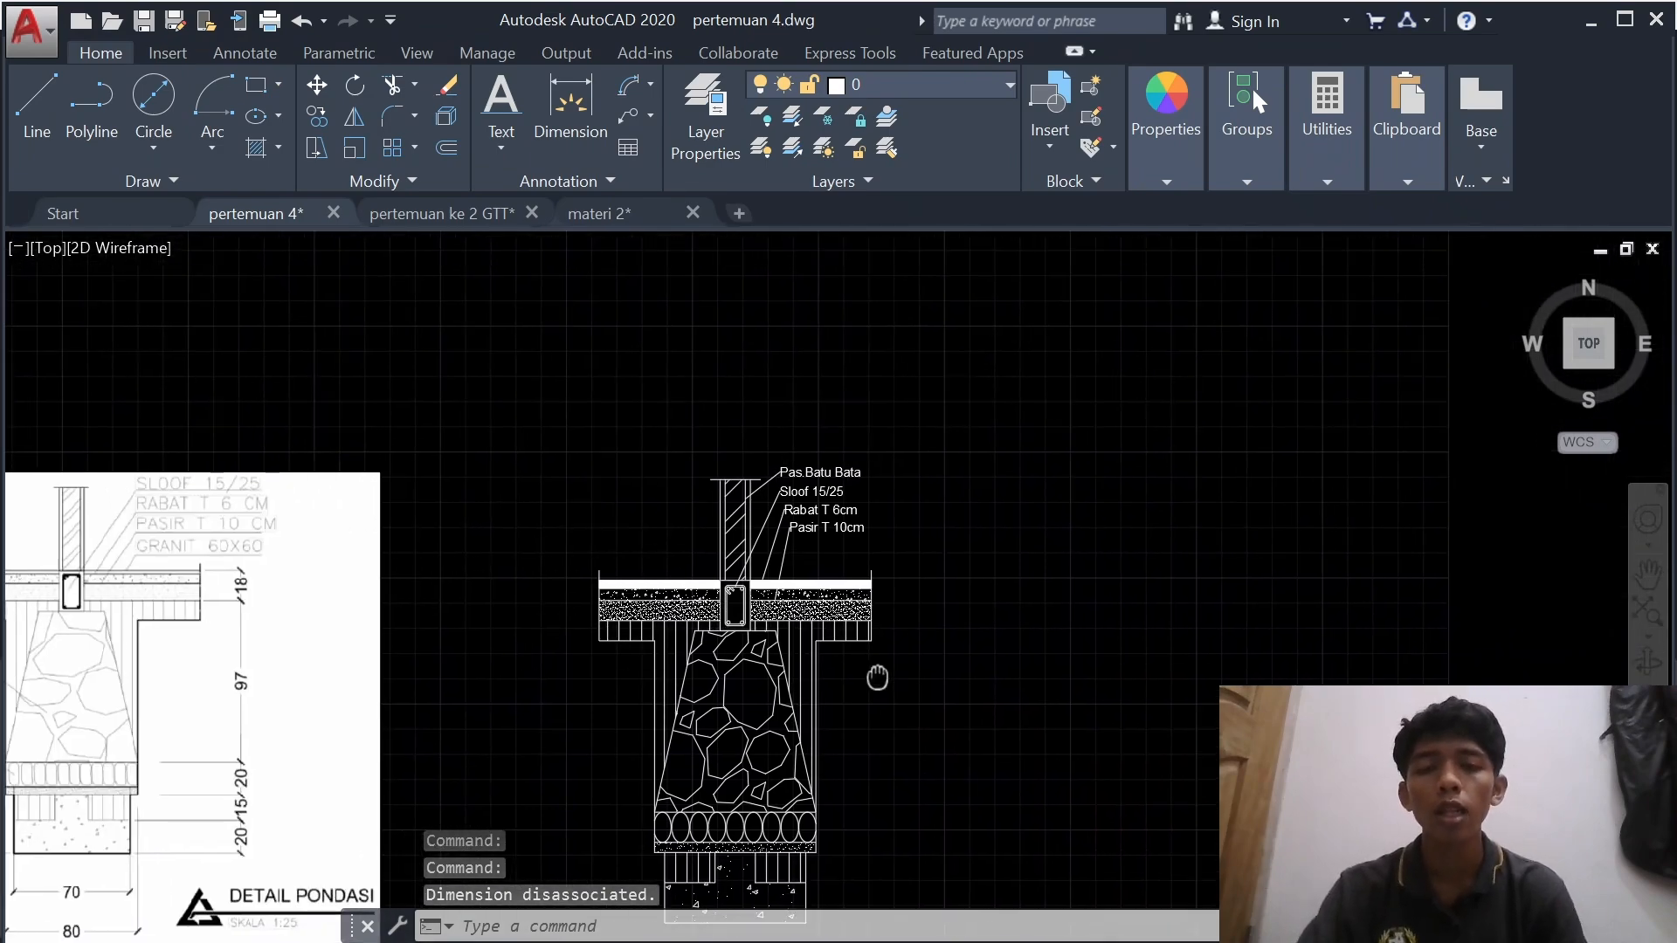
scroll(876, 678, down, 5)
middle_click(1055, 625)
middle_click(1054, 625)
scroll(1055, 625, up, 4)
middle_drag(1203, 483, 670, 765)
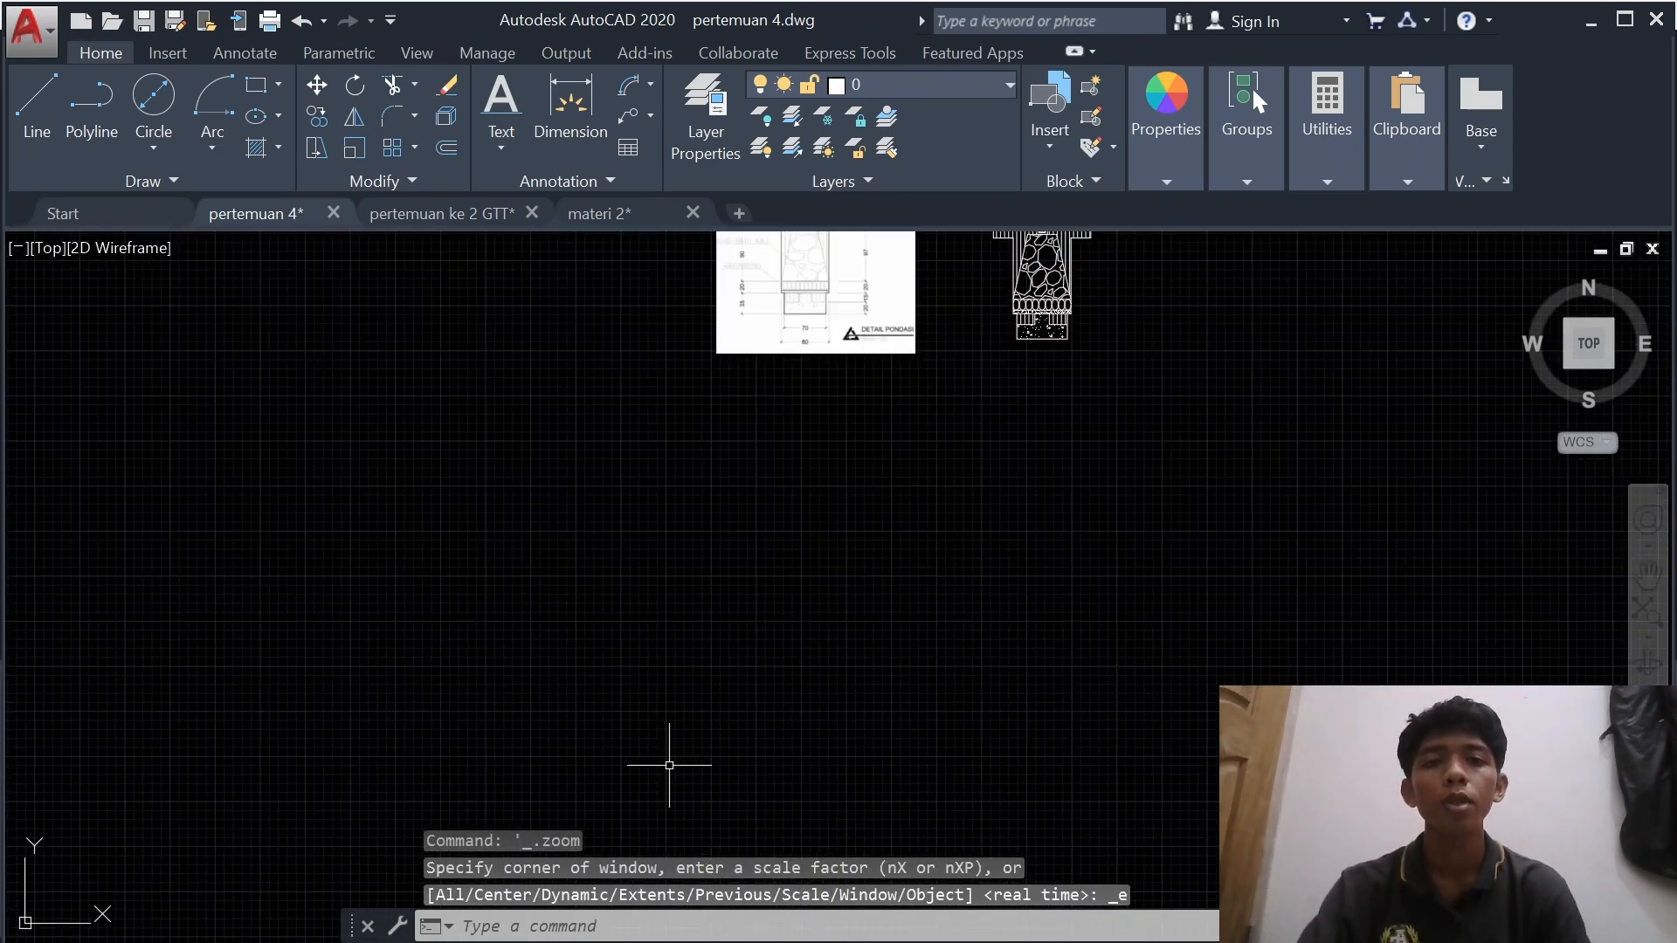
middle_drag(952, 498, 646, 814)
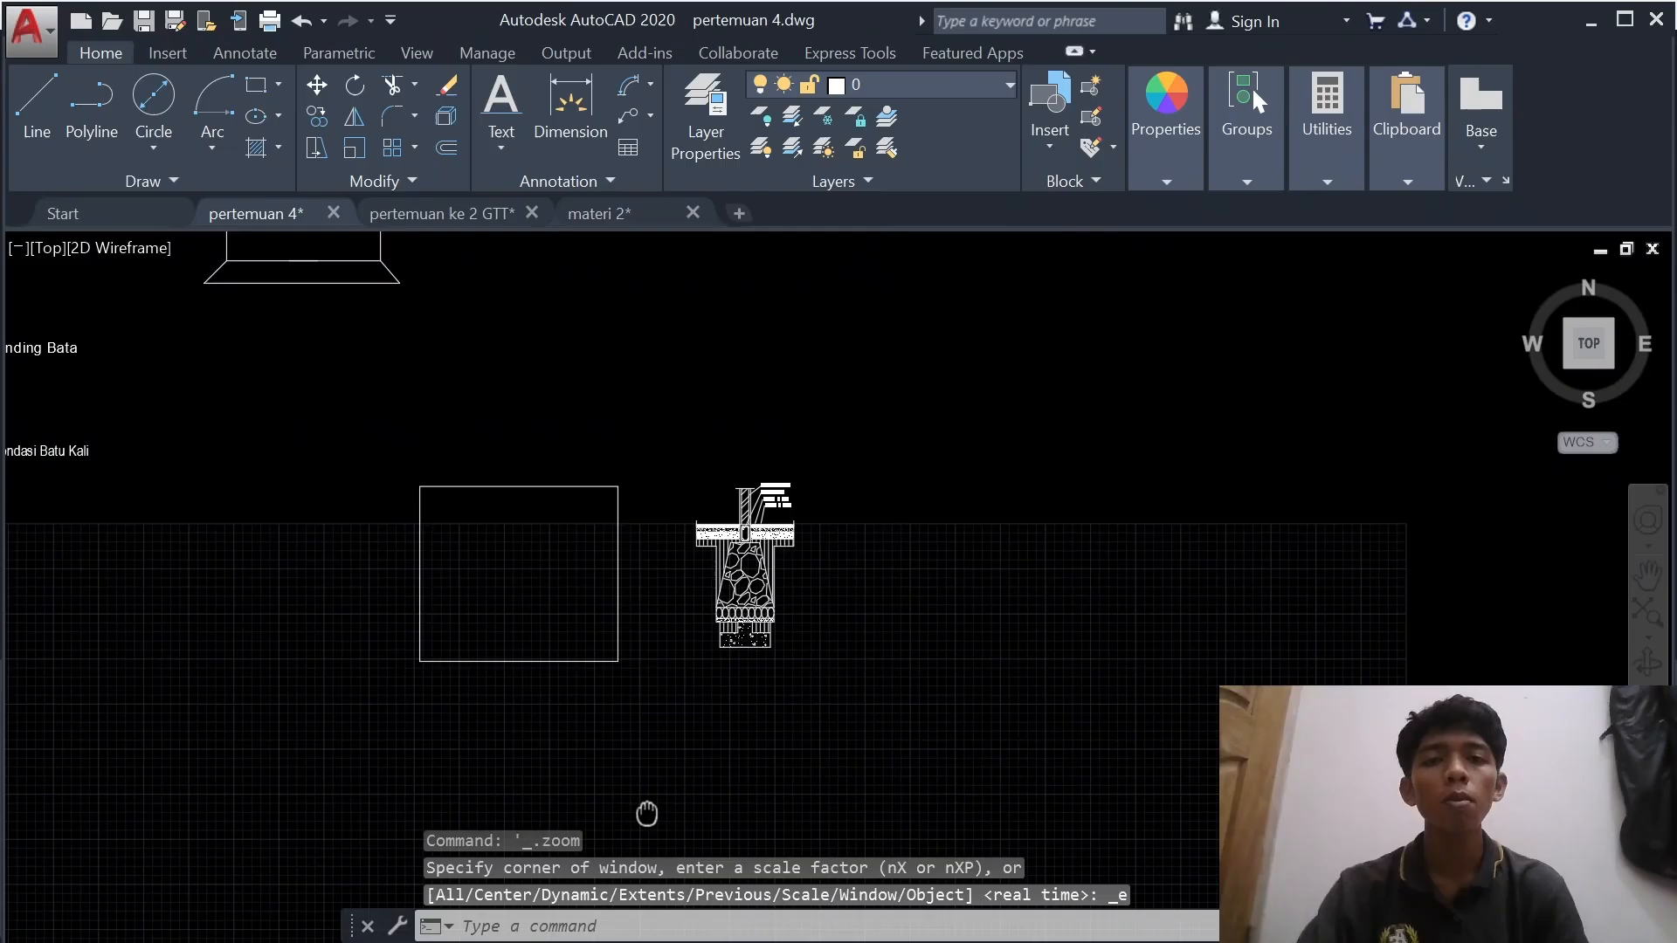
click(622, 112)
scroll(704, 542, up, 4)
middle_drag(340, 631, 356, 640)
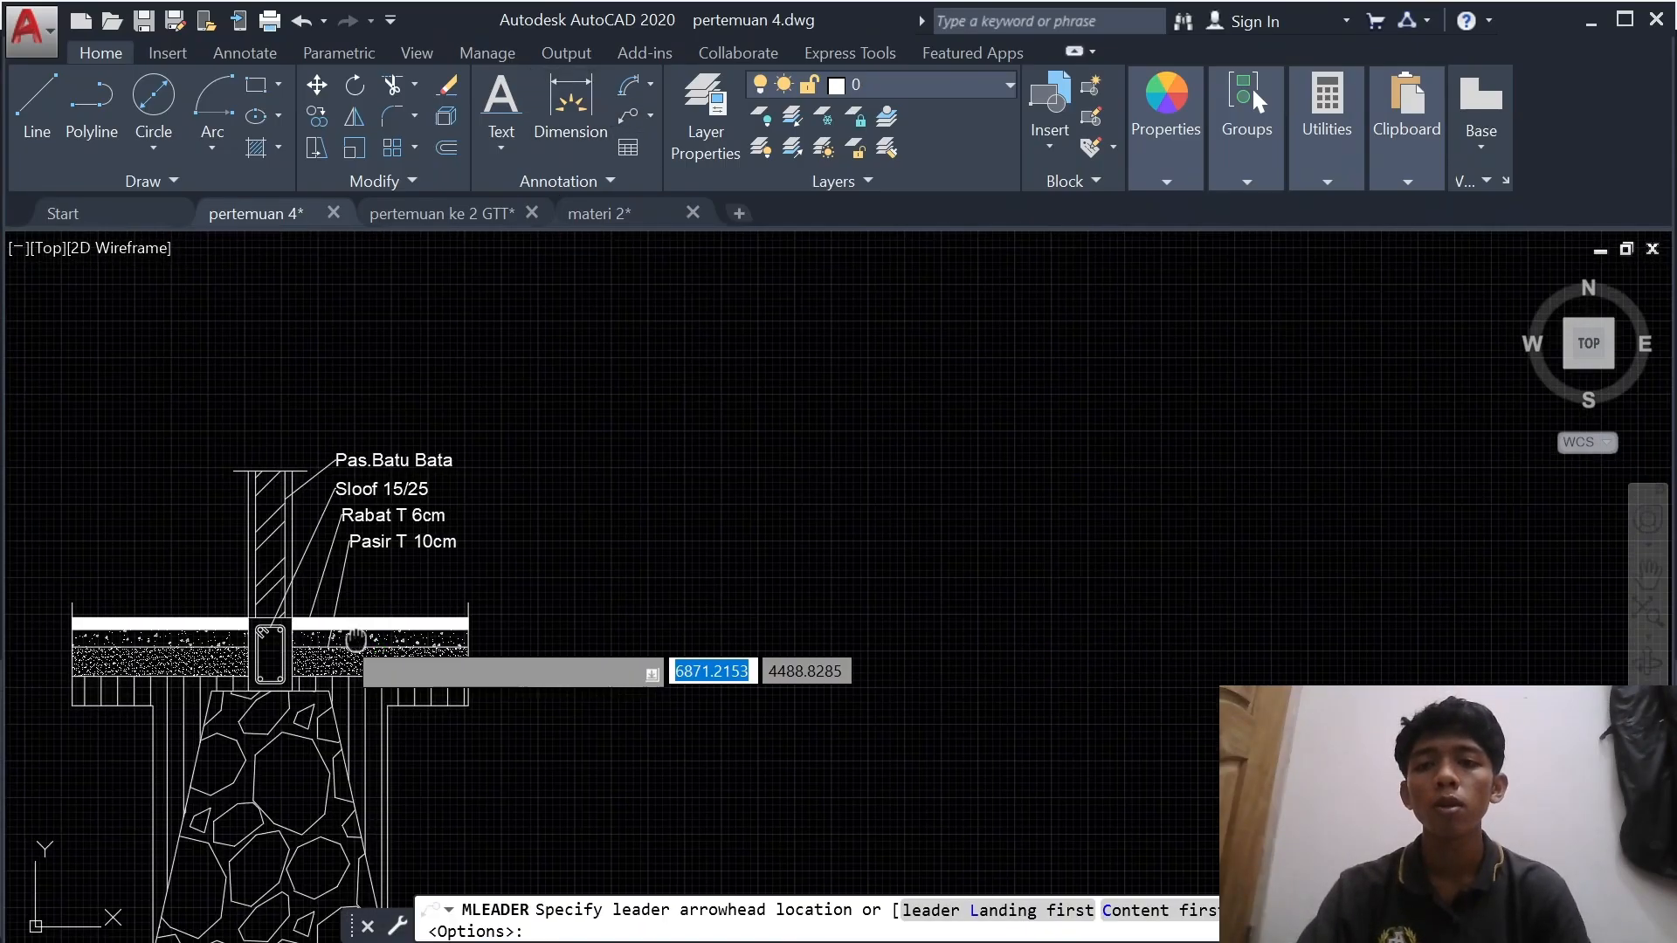
scroll(548, 612, up, 6)
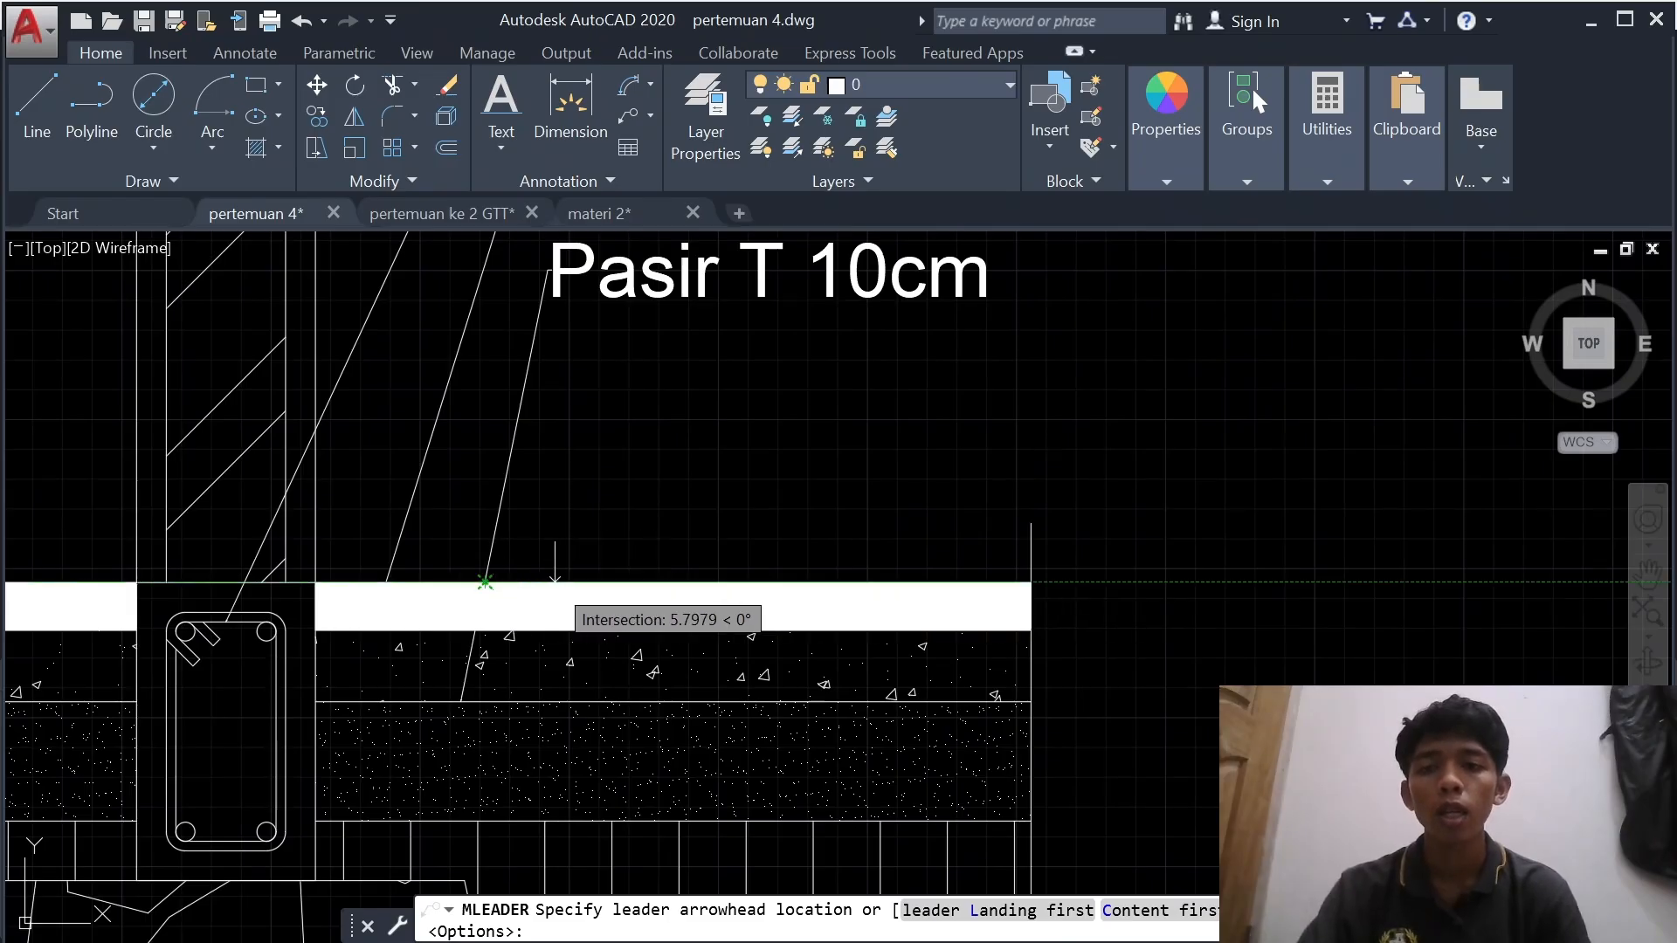
click(577, 581)
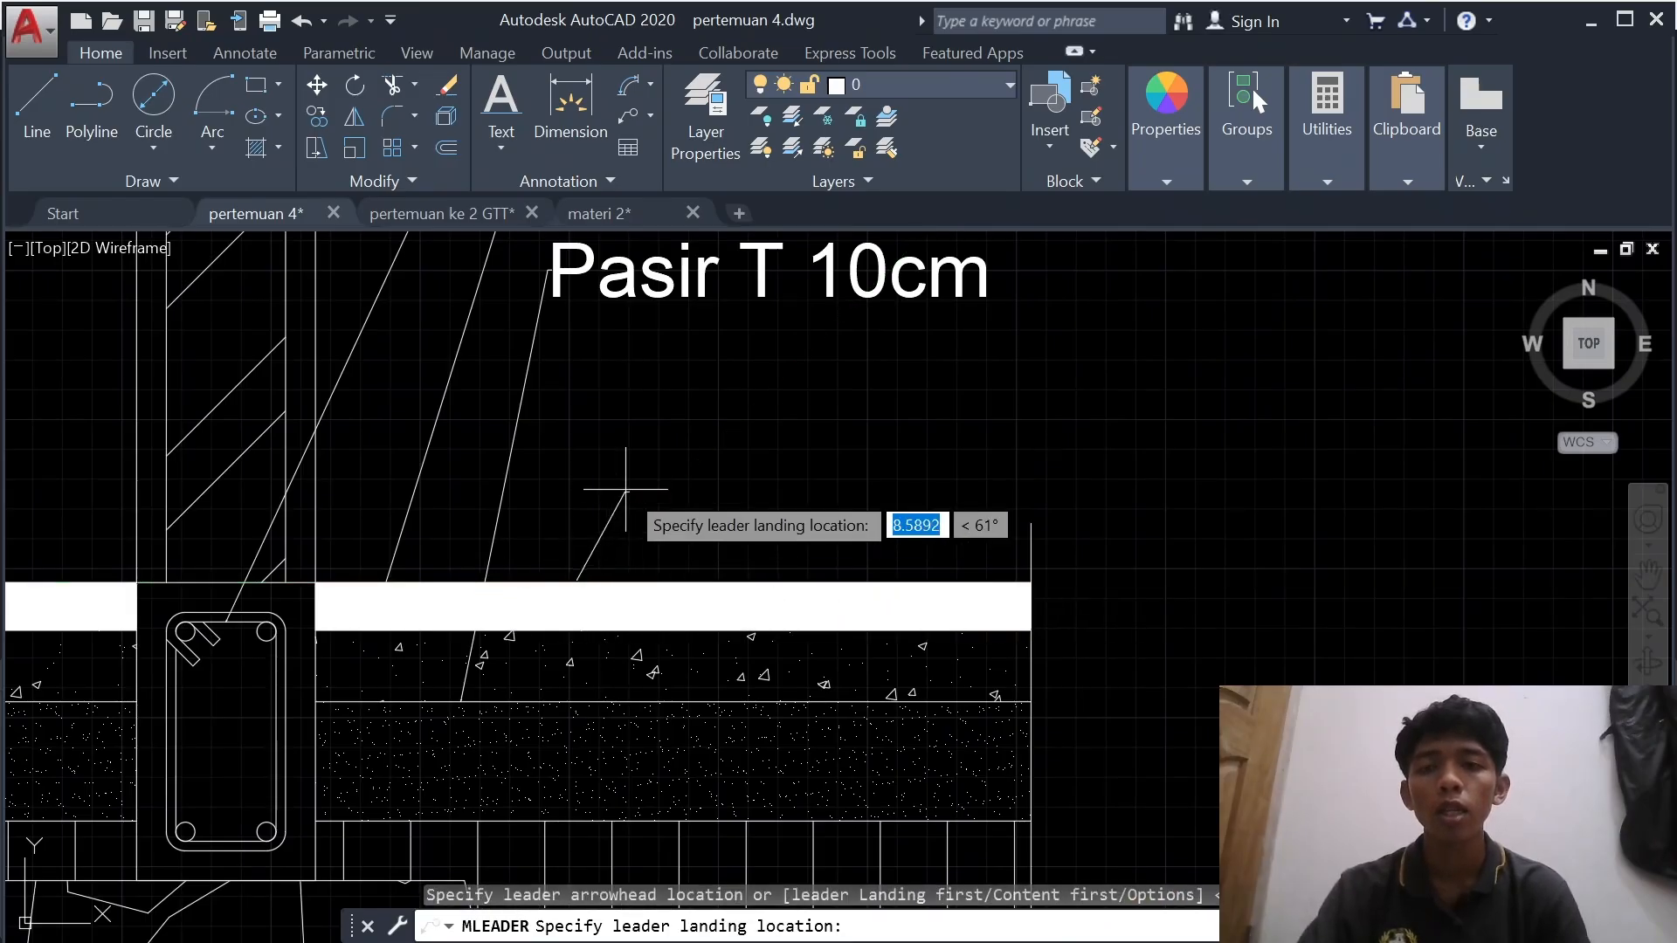
click(641, 395)
- Set the leader text height to 4.5 and write the label "Granit 60x60" for the floor finish
scroll(695, 400, down, 4)
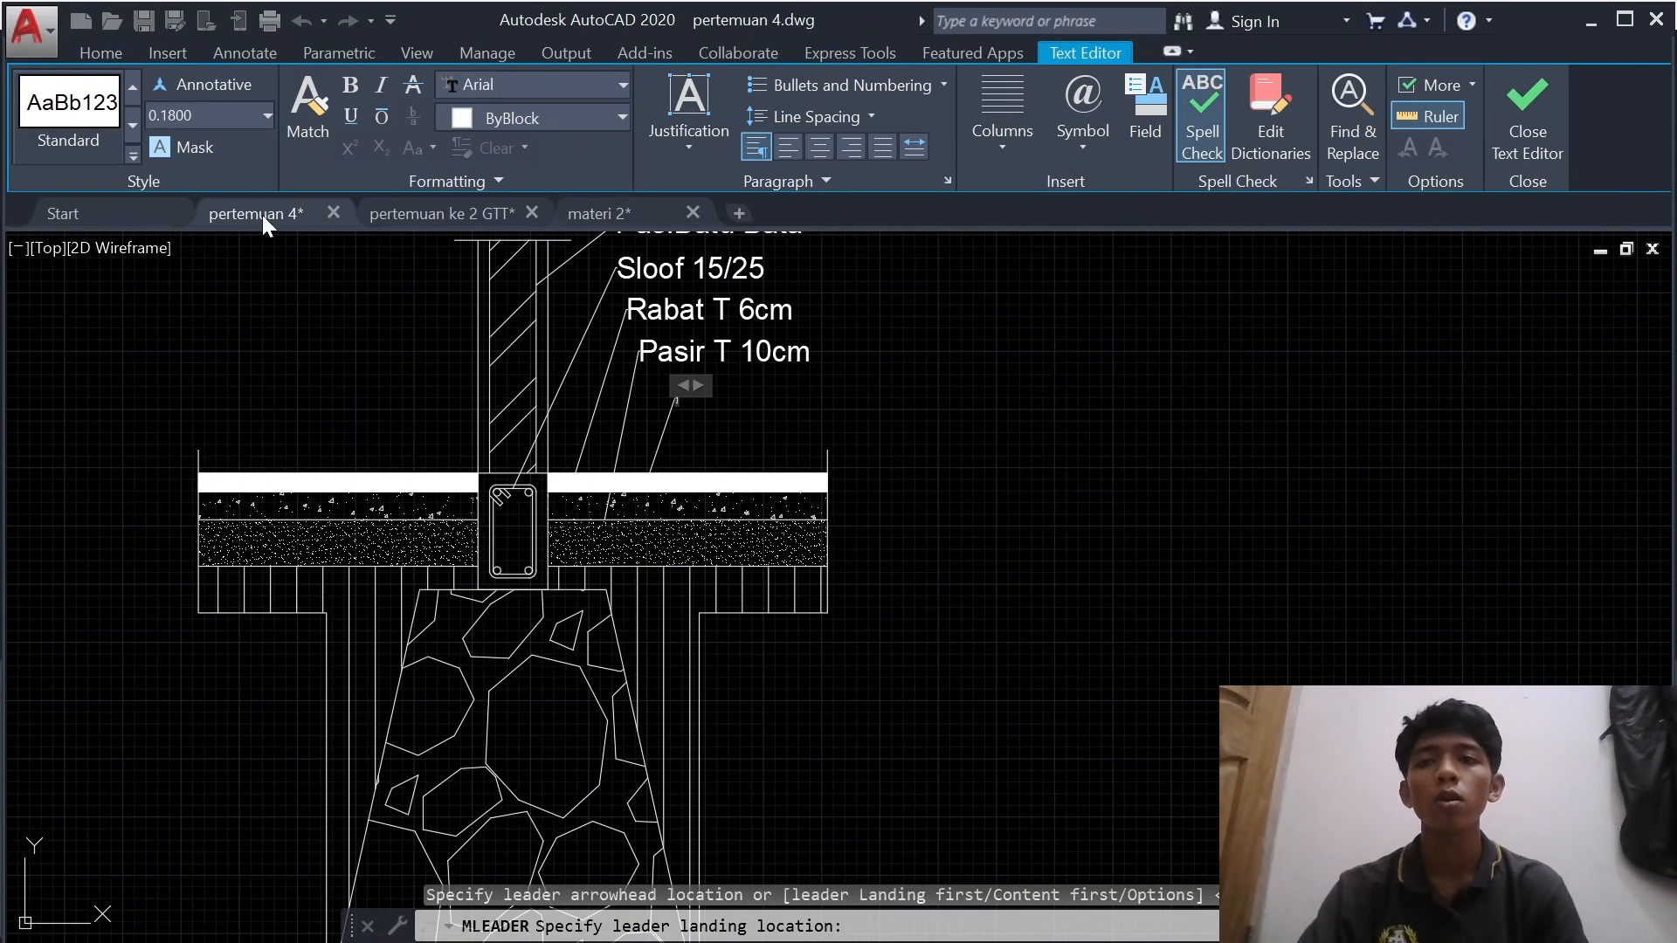
click(263, 117)
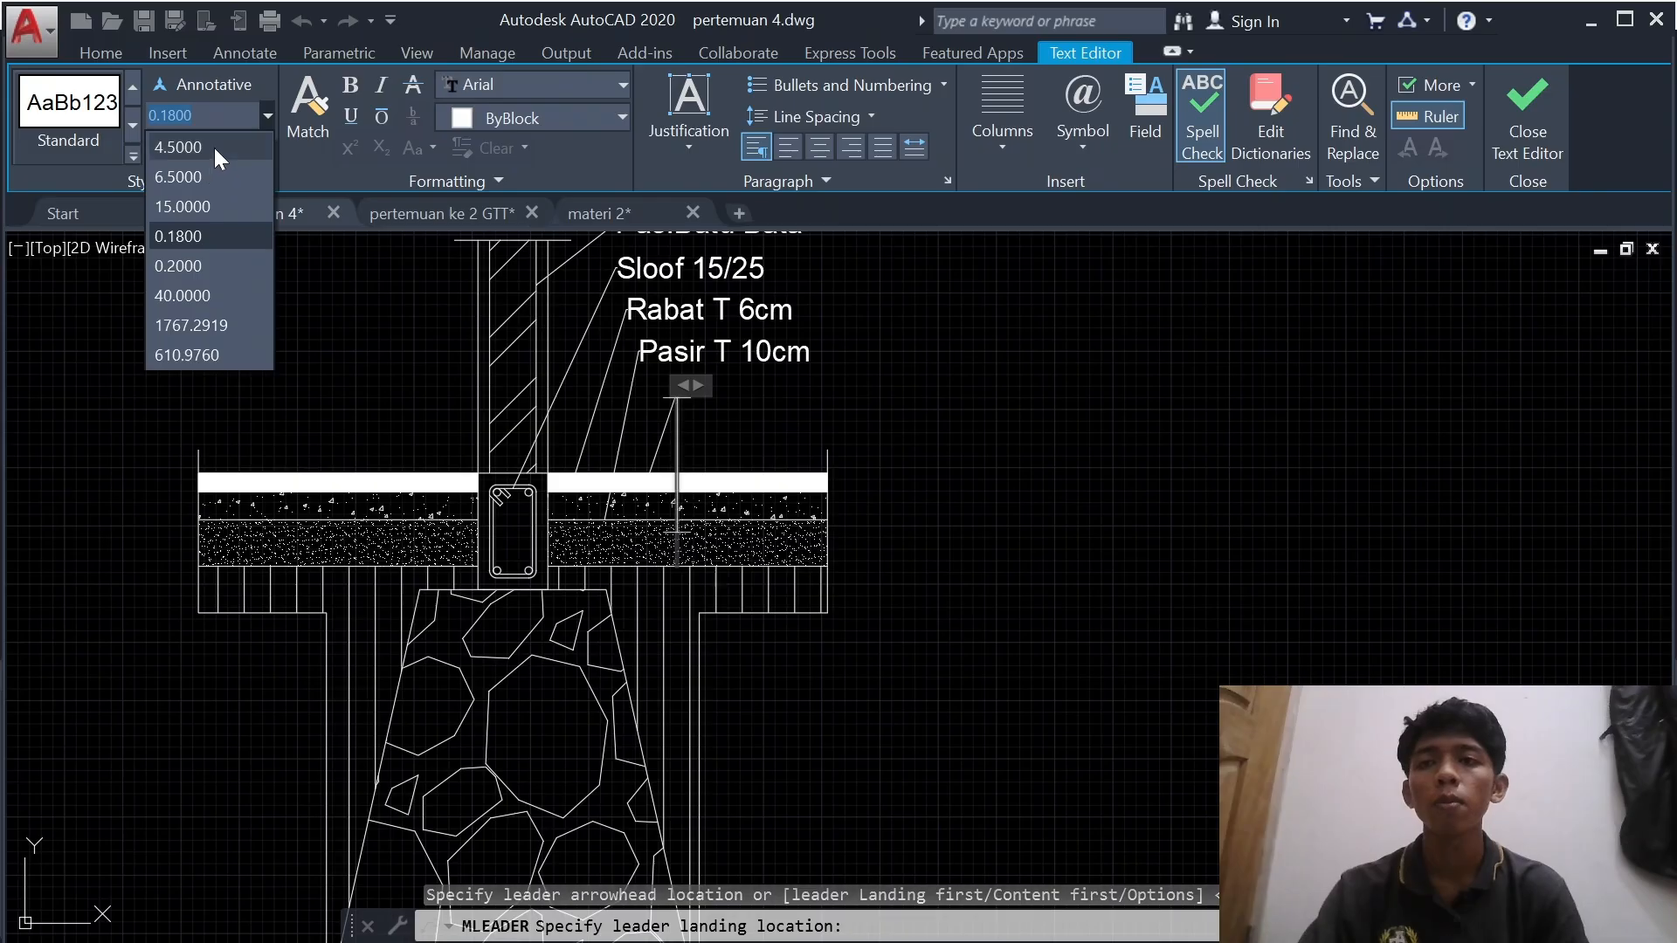
click(213, 149)
scroll(715, 374, down, 2)
text(G)
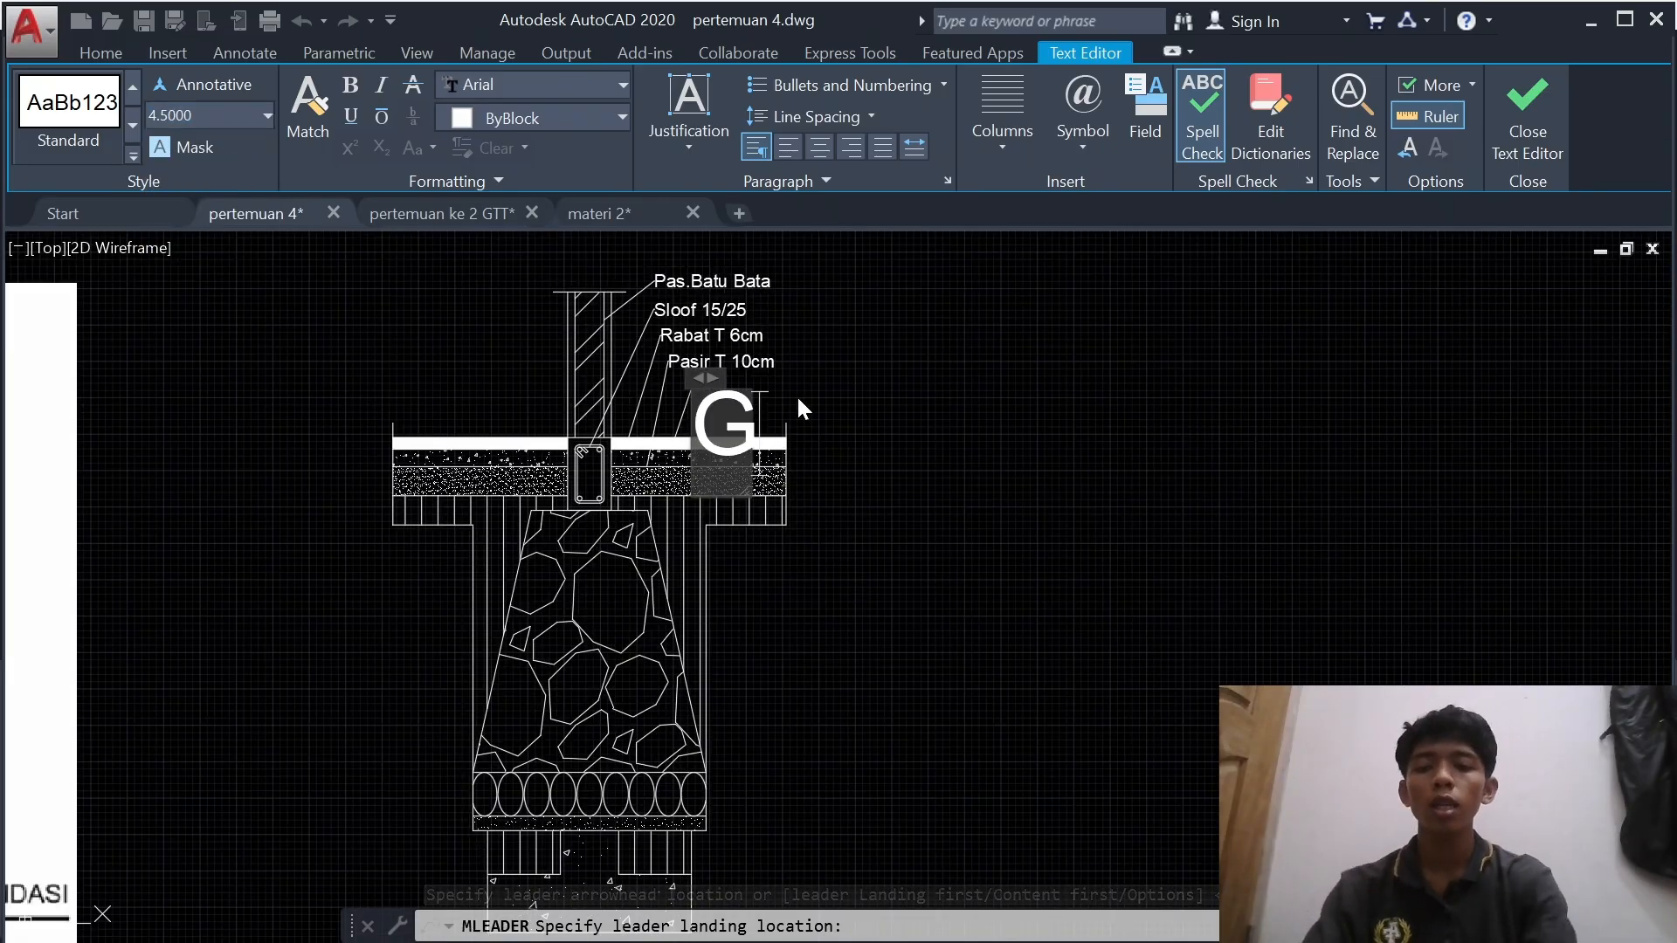
text(ranit)
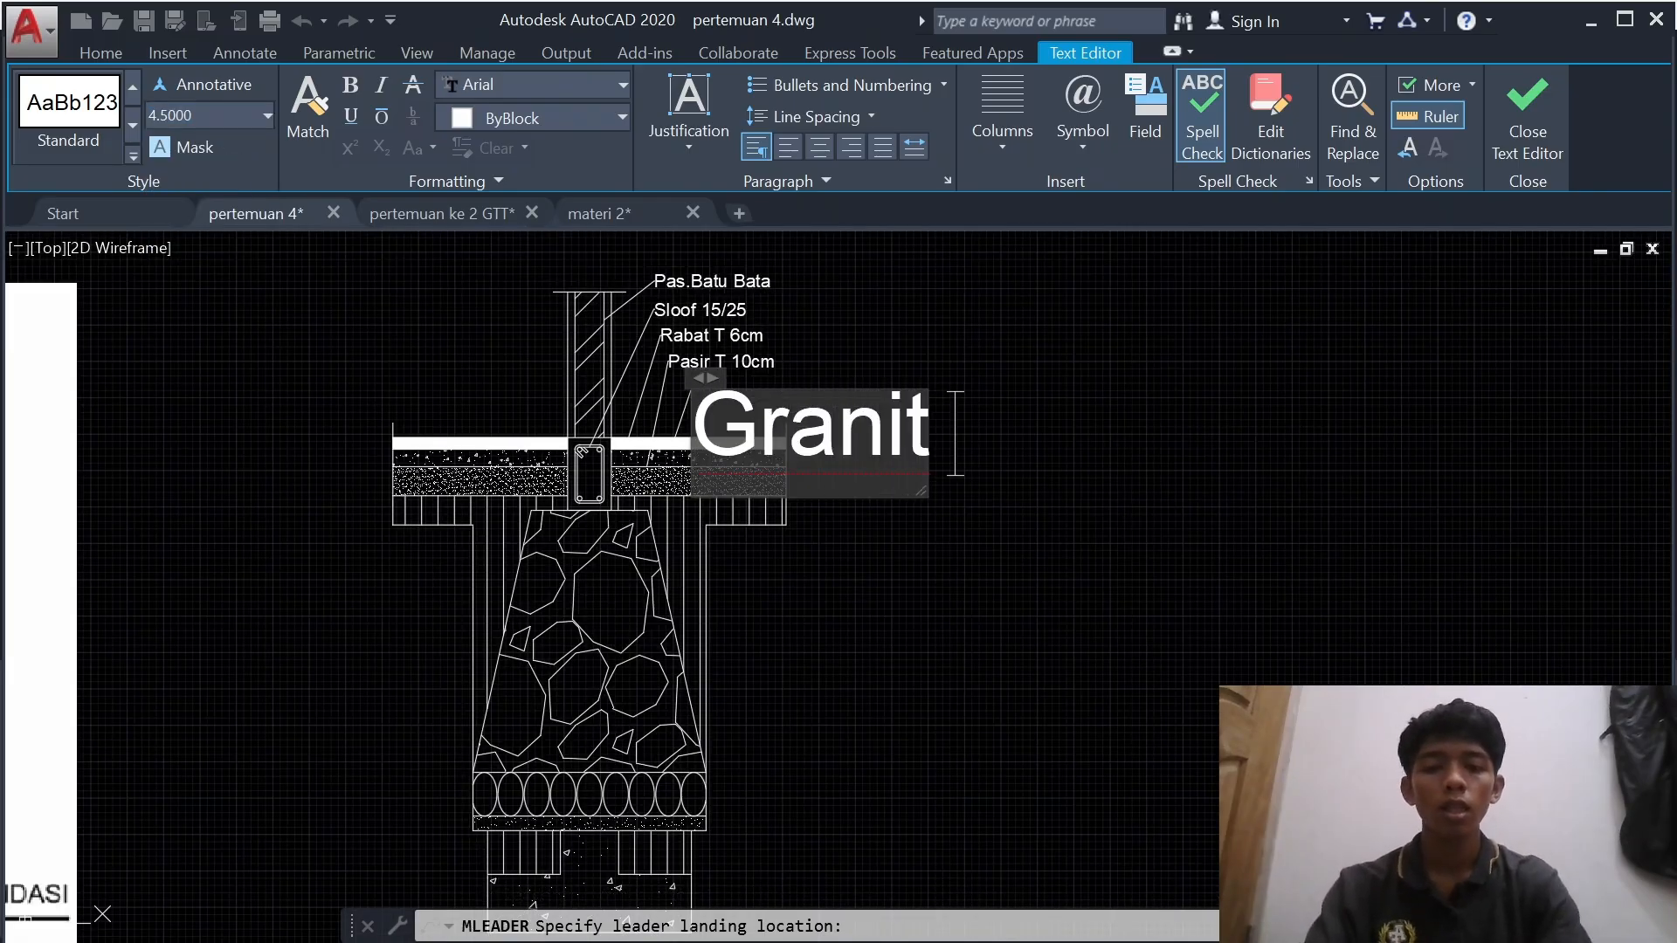
text( 60)
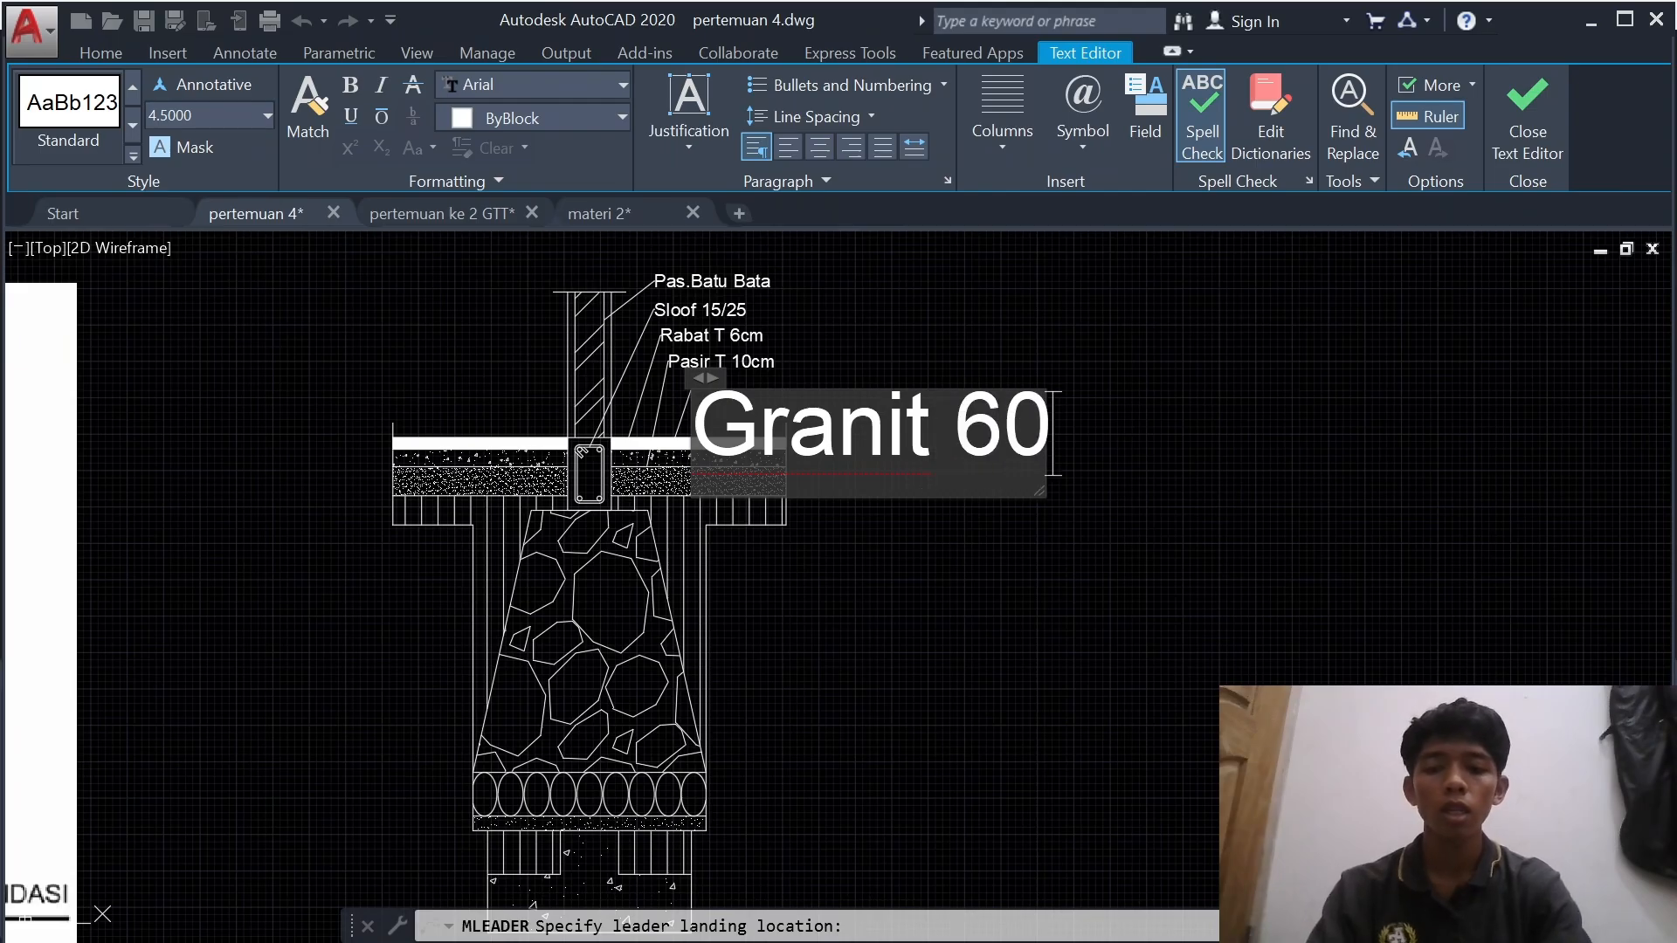
text(x60)
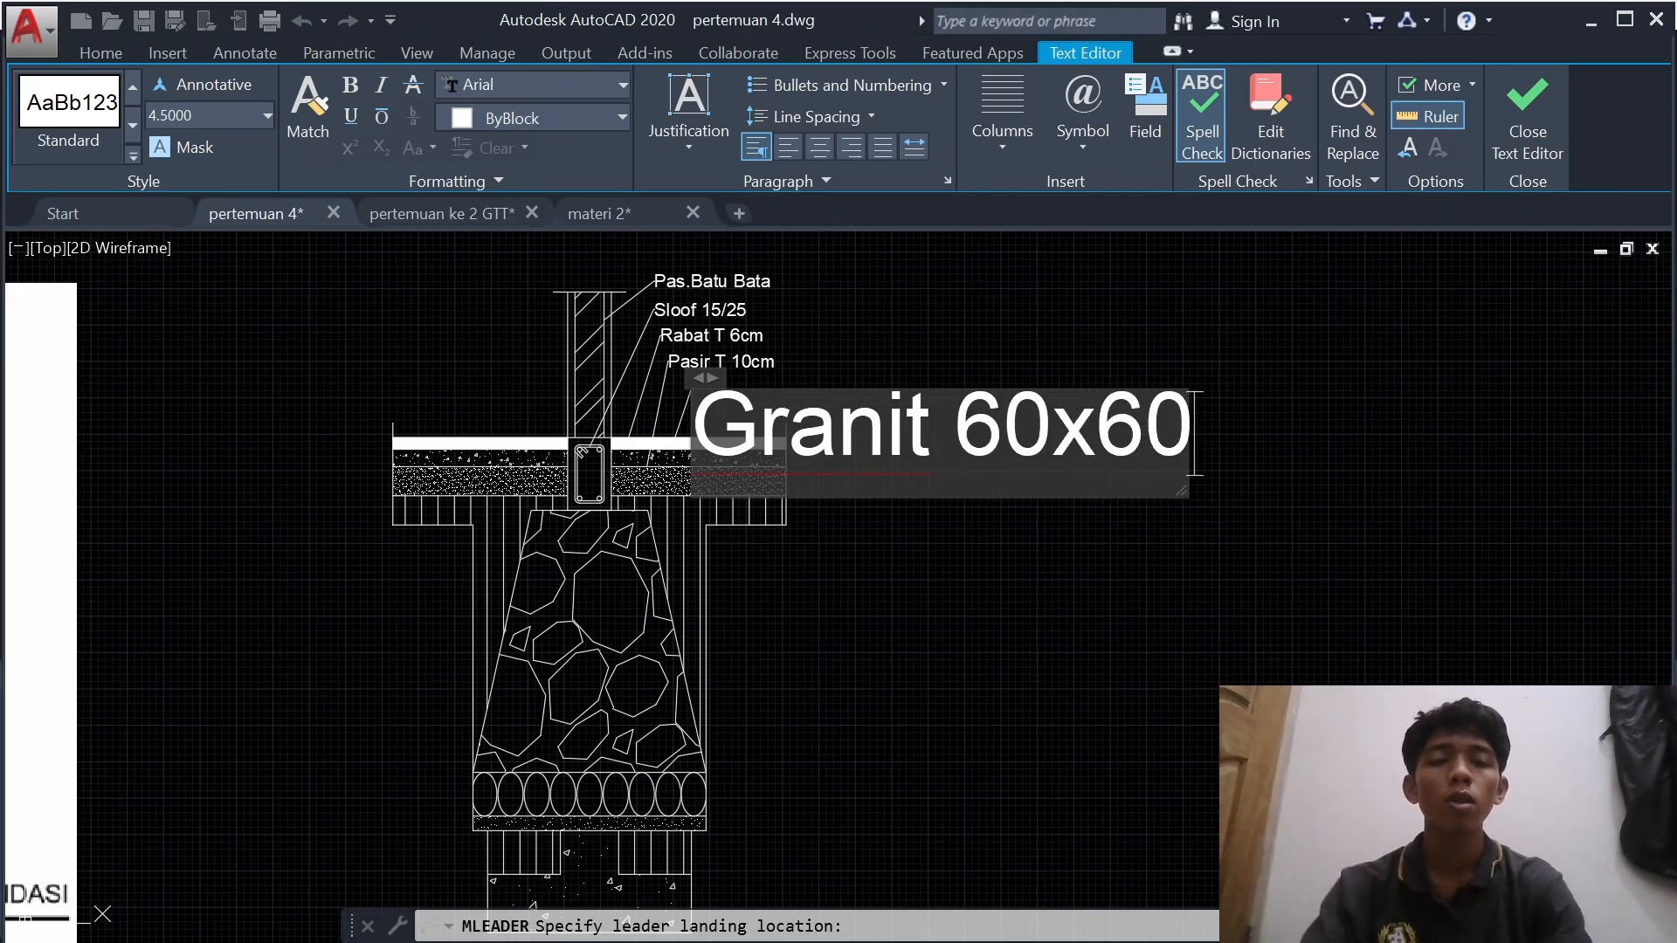
click(1535, 120)
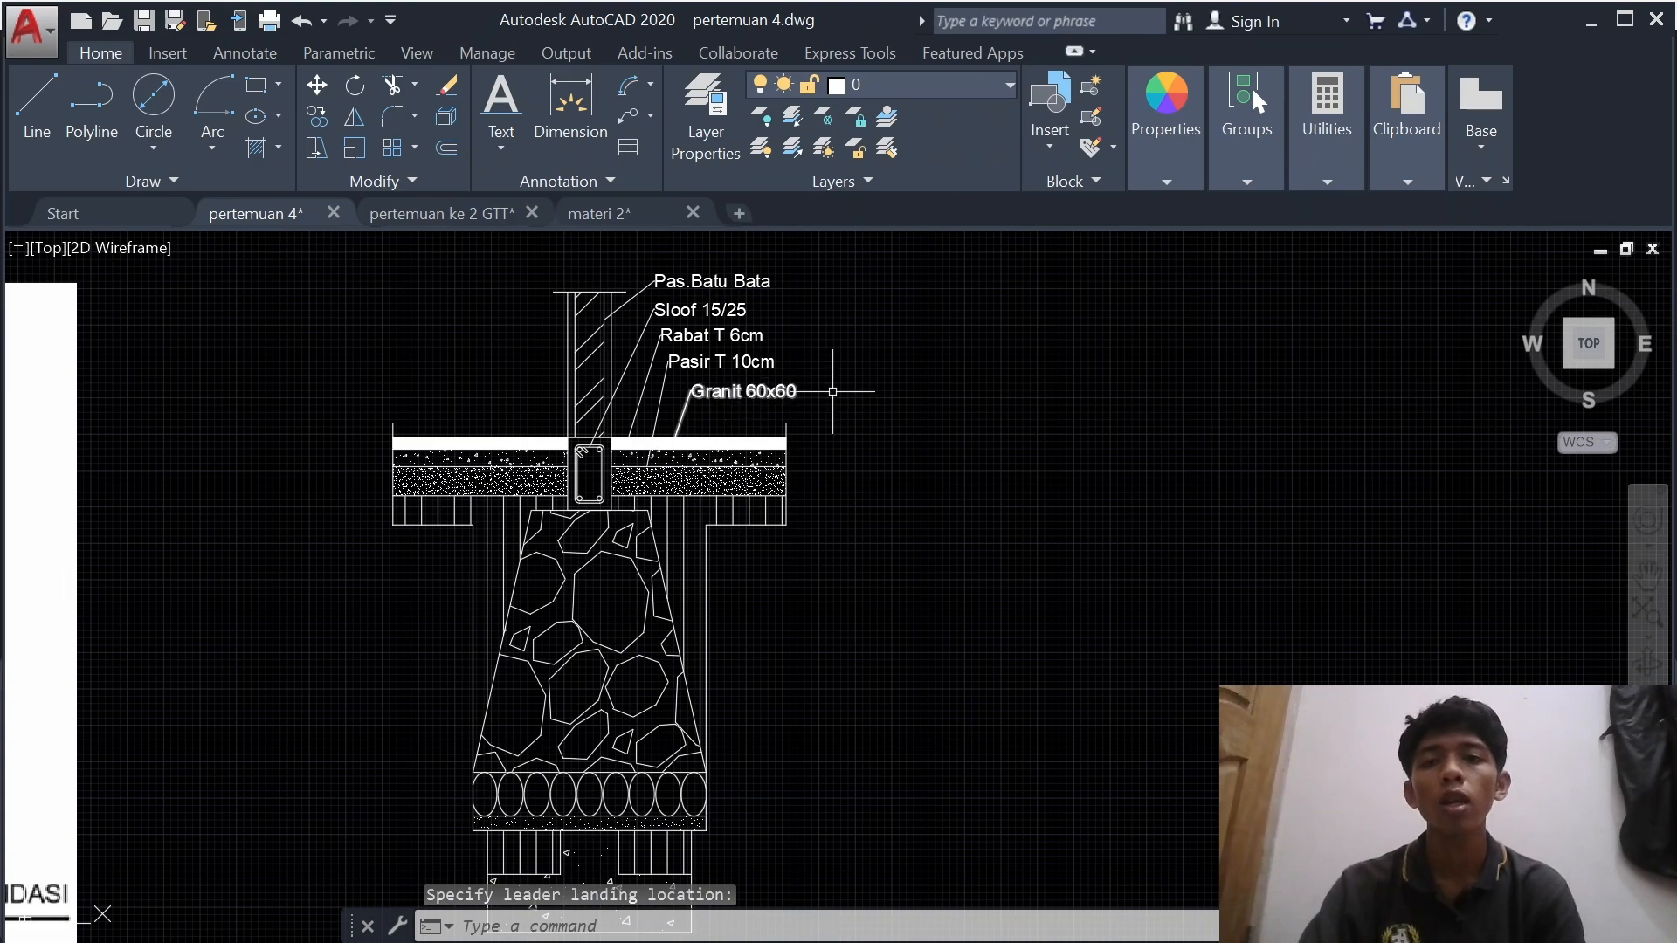
- Stretch the "Pas.Batu Bata" label horizontally to the right so its leader gets a horizontal landing
scroll(743, 356, up, 1)
middle_drag(711, 322, 710, 515)
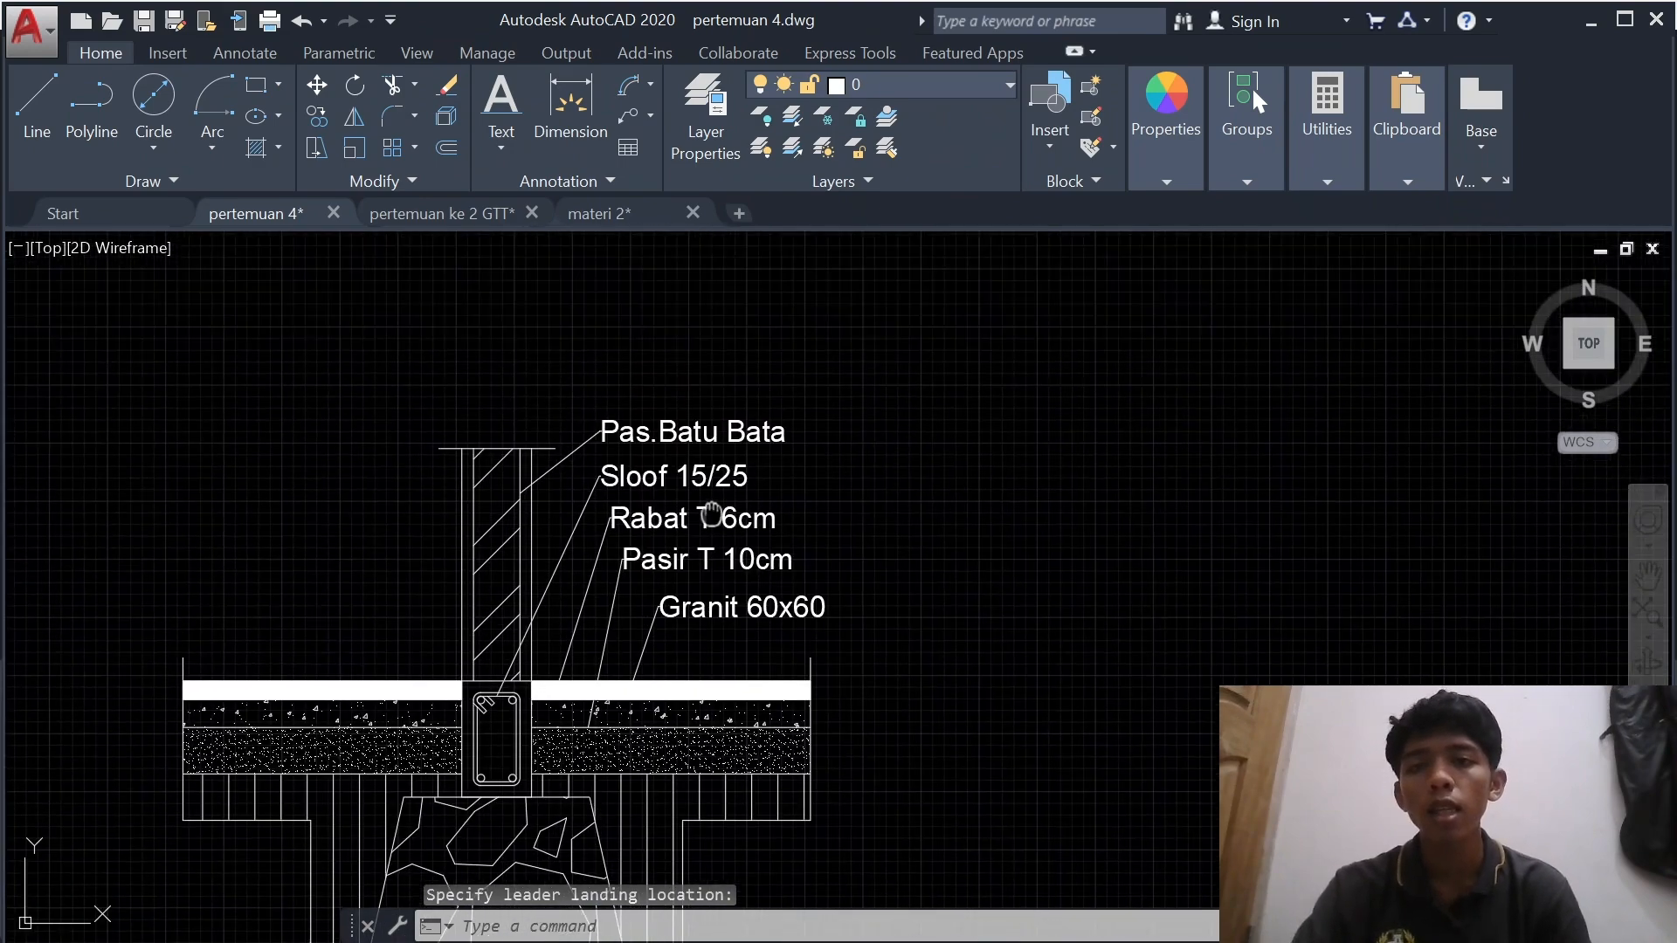
scroll(1103, 512, down, 8)
scroll(951, 453, up, 7)
middle_drag(1245, 483, 15, 540)
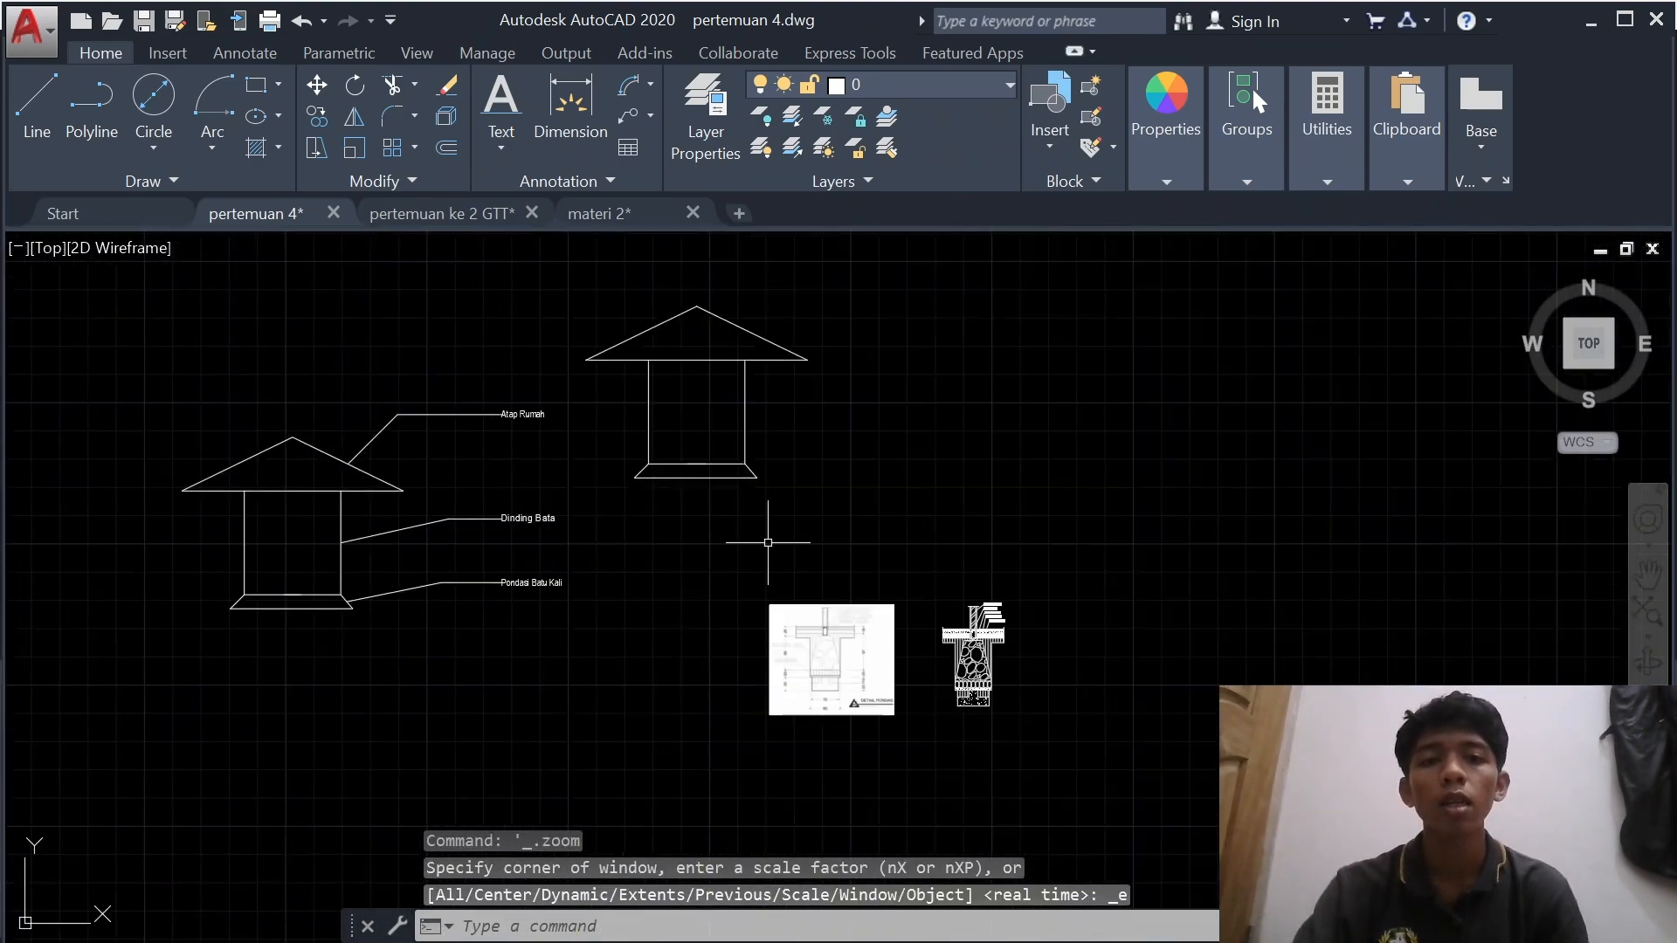
scroll(768, 541, up, 5)
scroll(956, 604, down, 3)
middle_drag(1099, 649, 685, 491)
scroll(685, 491, up, 6)
middle_drag(886, 533, 636, 566)
scroll(636, 566, up, 4)
scroll(636, 566, up, 2)
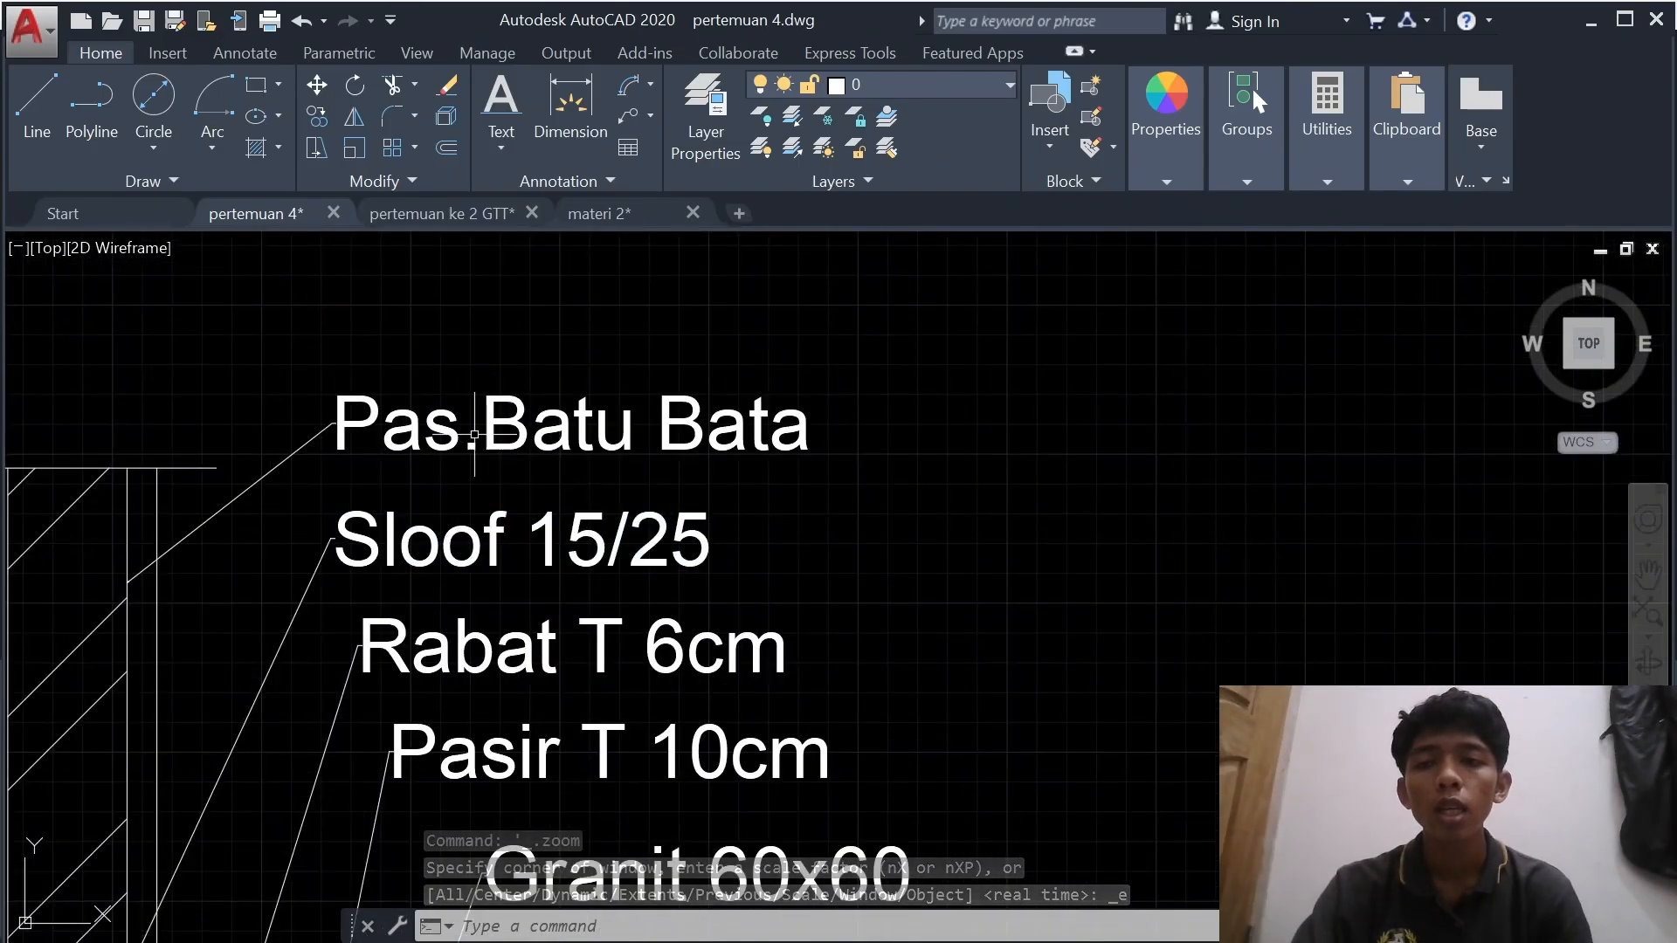
click(336, 424)
click(336, 424)
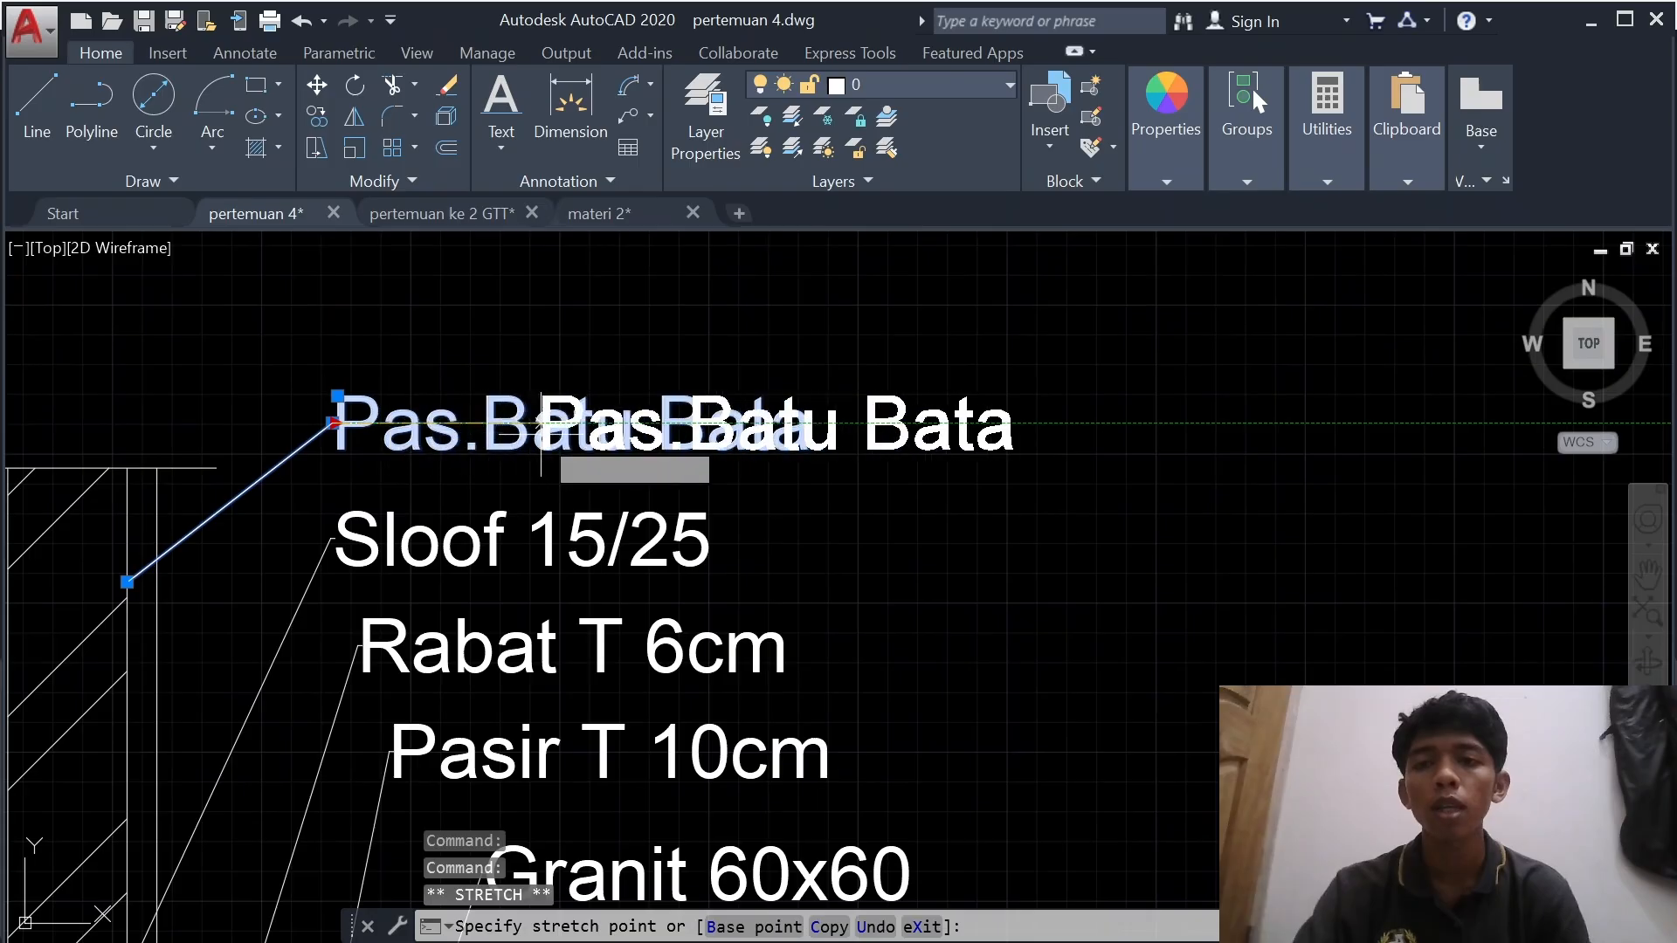
click(563, 424)
scroll(596, 442, down, 3)
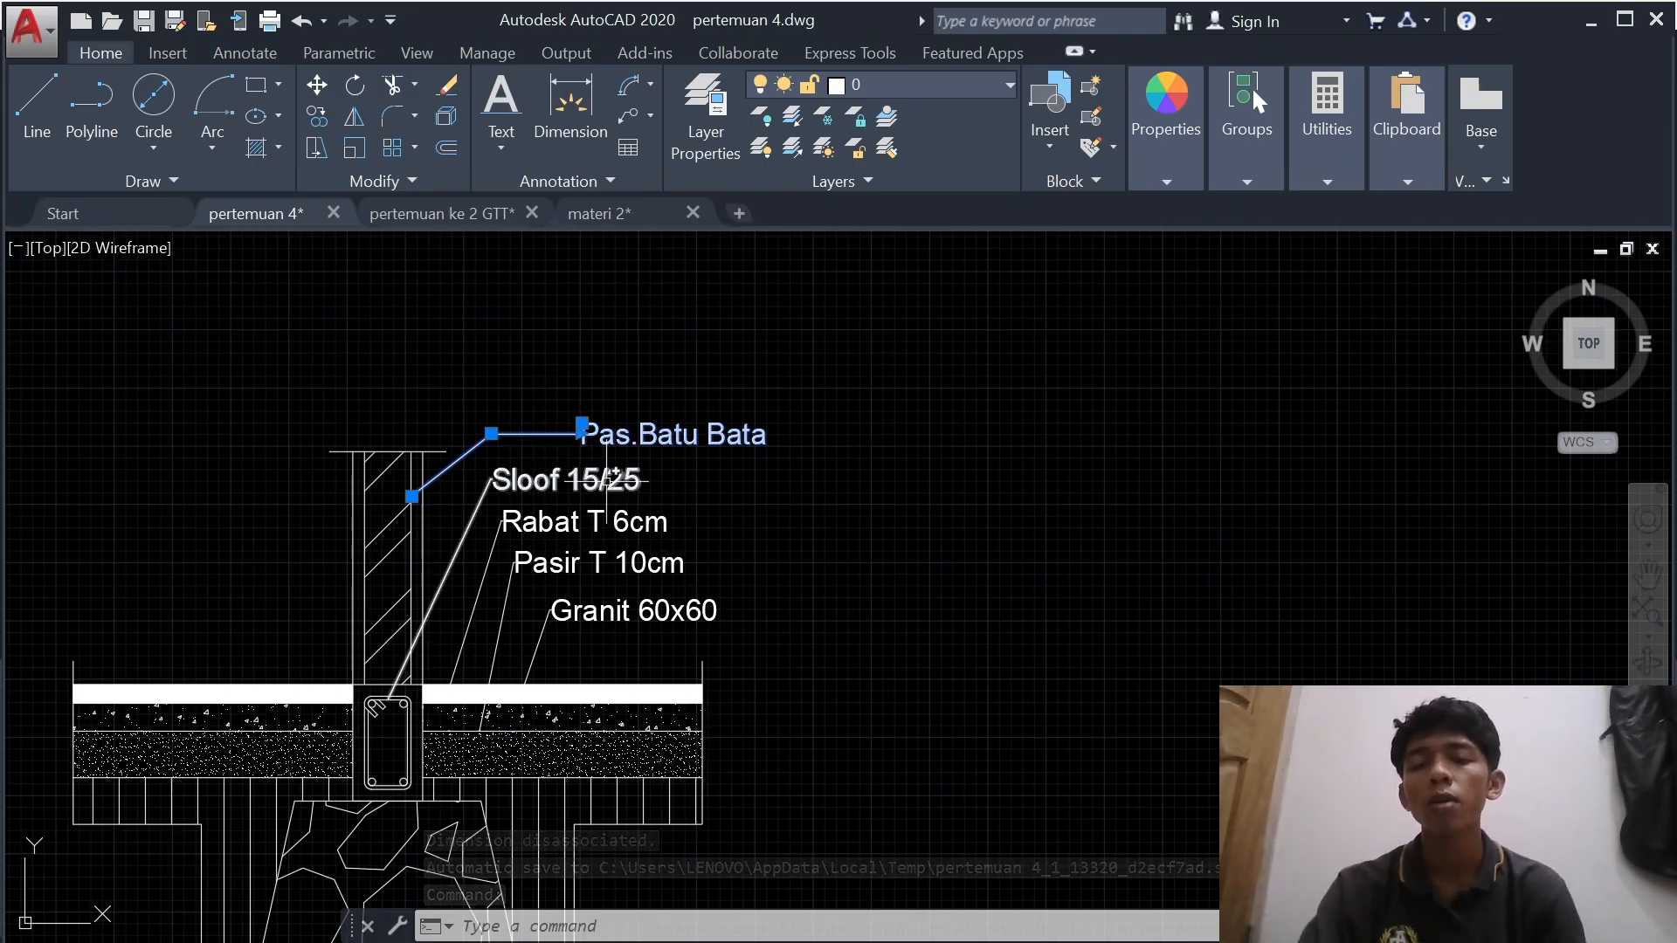
- Compare the foundation detail's leader labels with those in the reference image
mouse_move(615, 461)
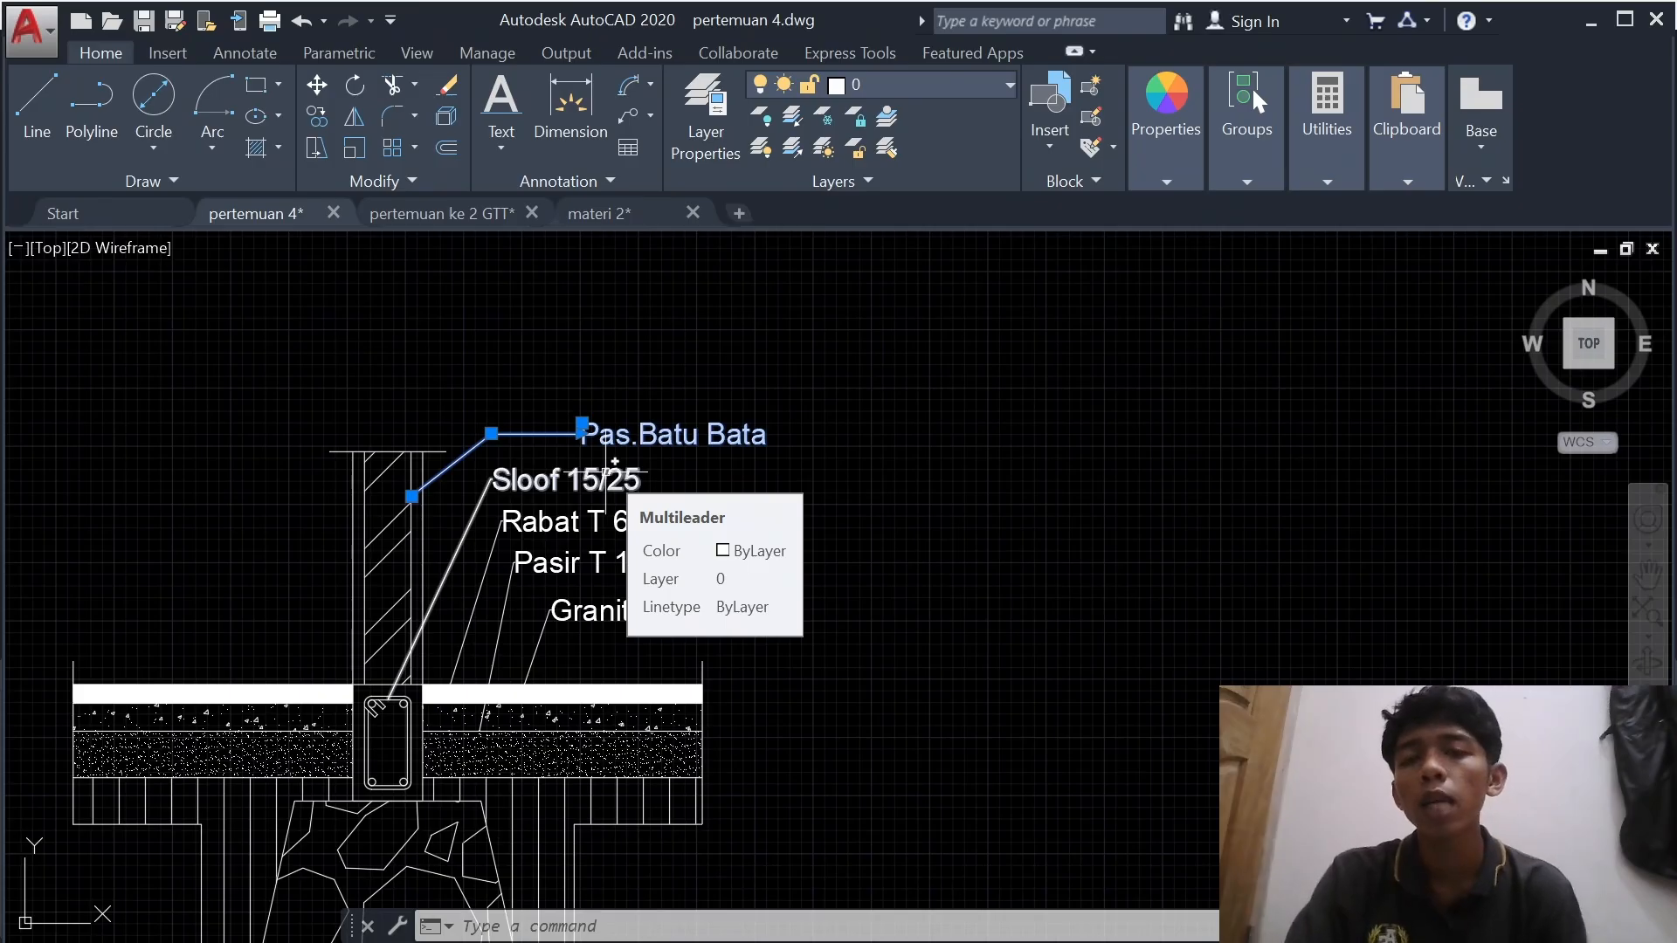
scroll(615, 461, down, 6)
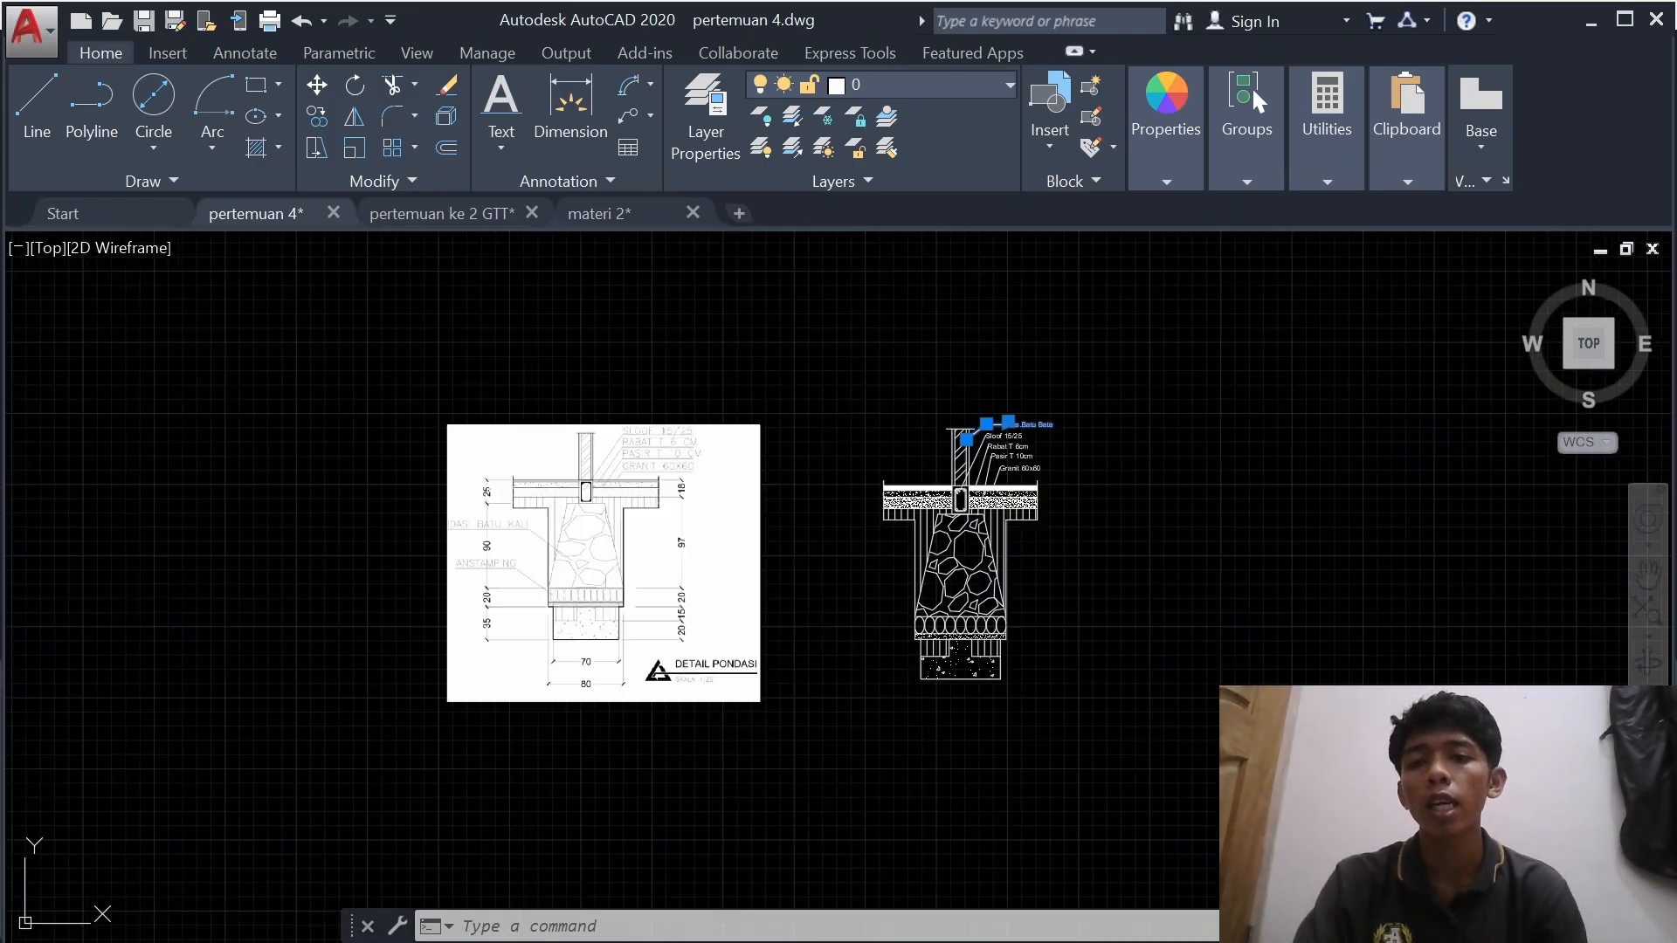
scroll(492, 493, down, 4)
middle_drag(430, 525, 694, 659)
scroll(862, 633, up, 2)
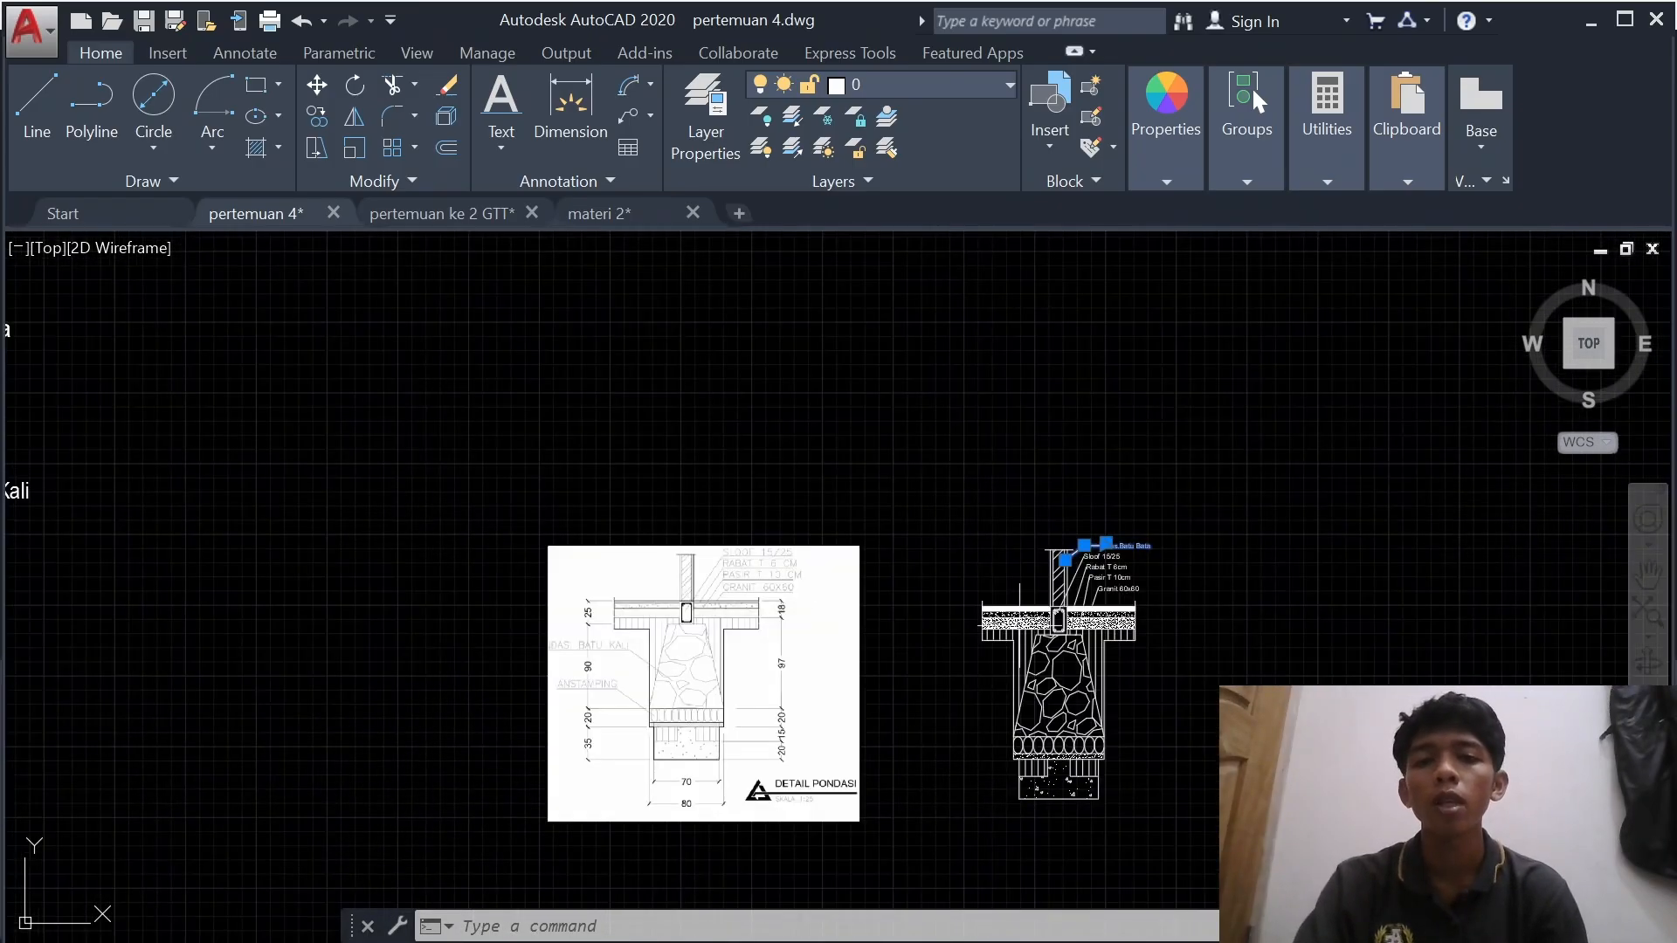
middle_drag(1021, 626, 495, 655)
scroll(498, 651, up, 1)
scroll(753, 607, up, 1)
scroll(753, 607, up, 2)
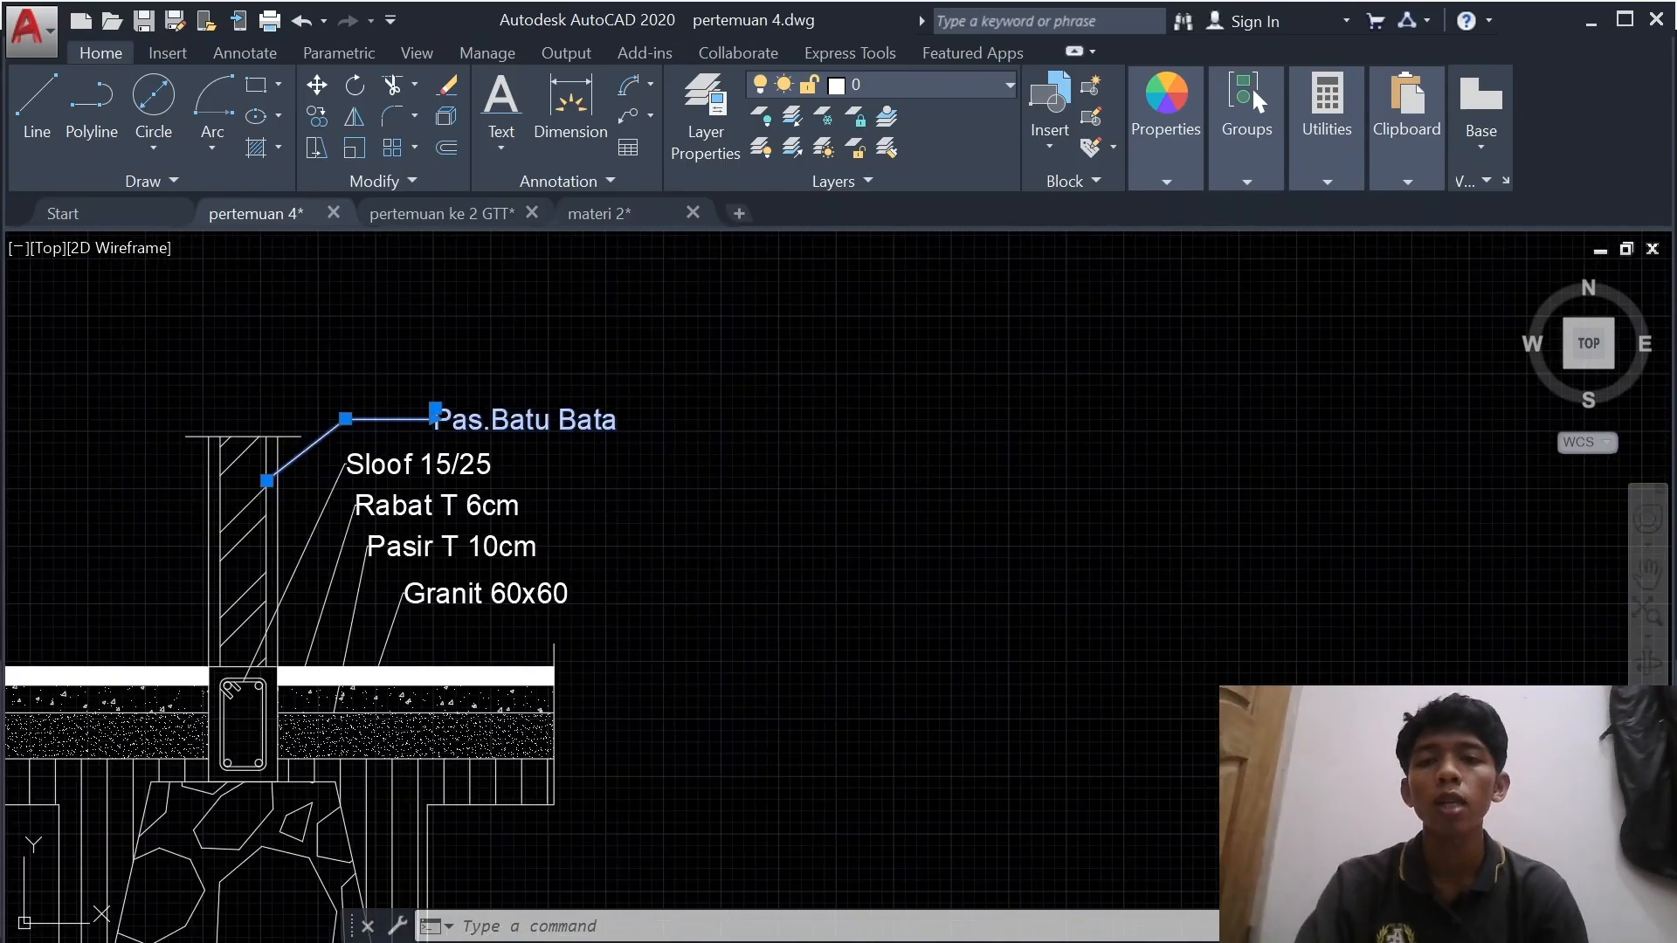
middle_drag(581, 539, 817, 618)
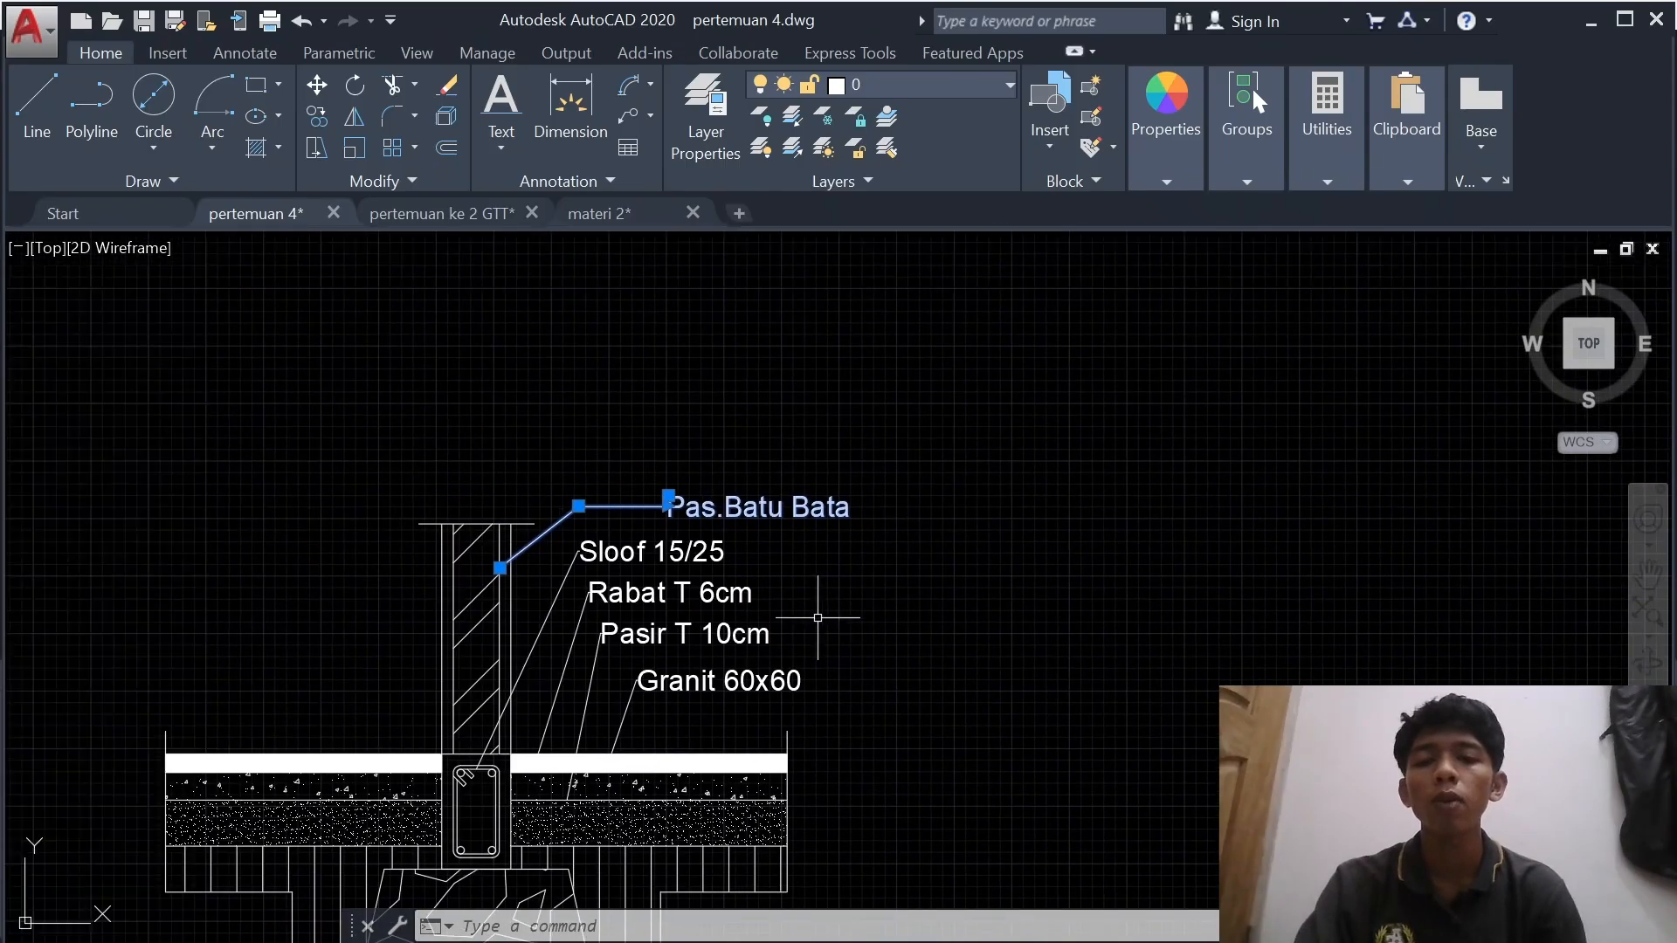
- Stretch the "Sloof 15/25" label horizontally to line up with the start of "Pas.Batu Bata"
click(590, 557)
scroll(594, 561, up, 2)
scroll(590, 560, up, 2)
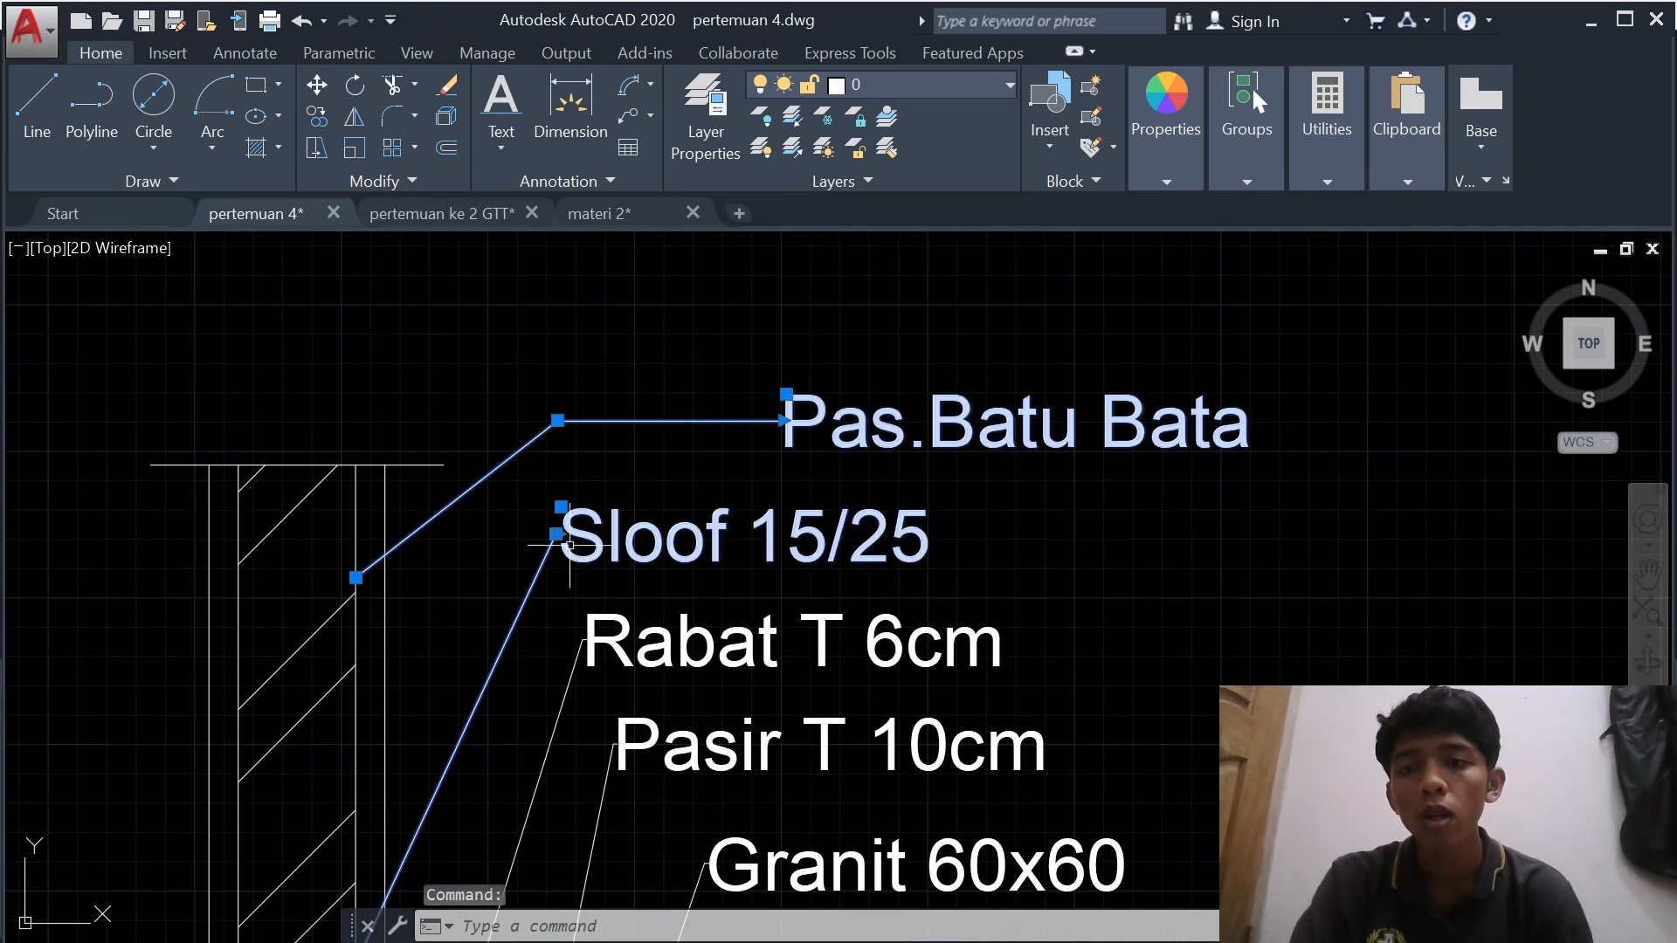
click(557, 533)
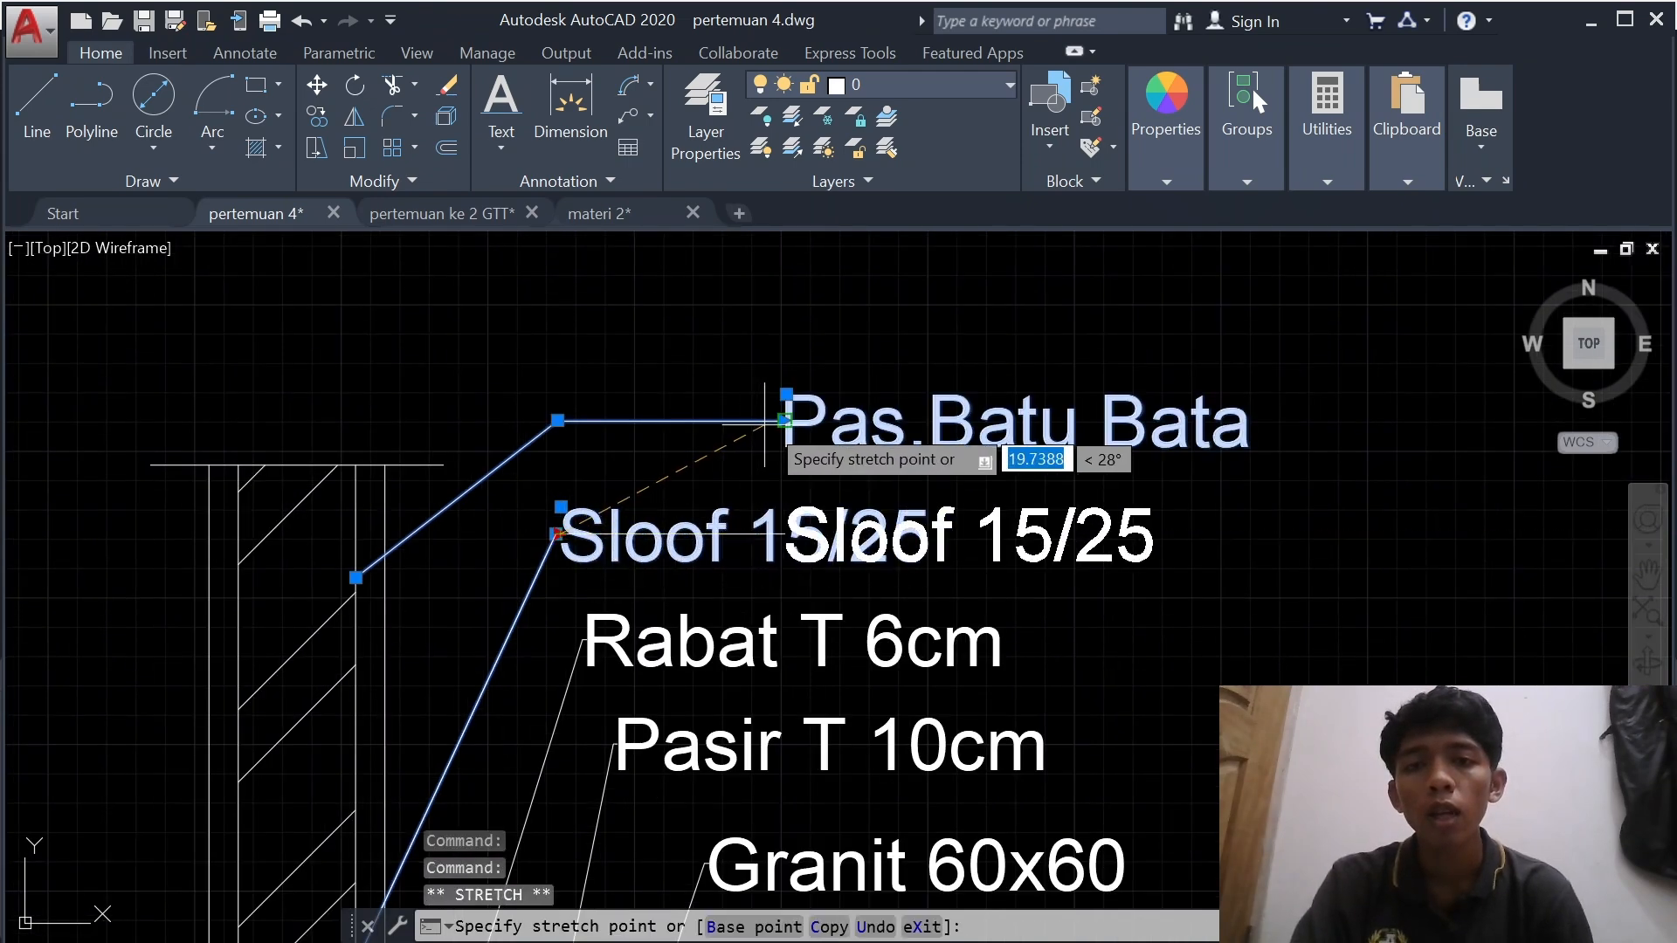
click(785, 534)
scroll(797, 507, down, 2)
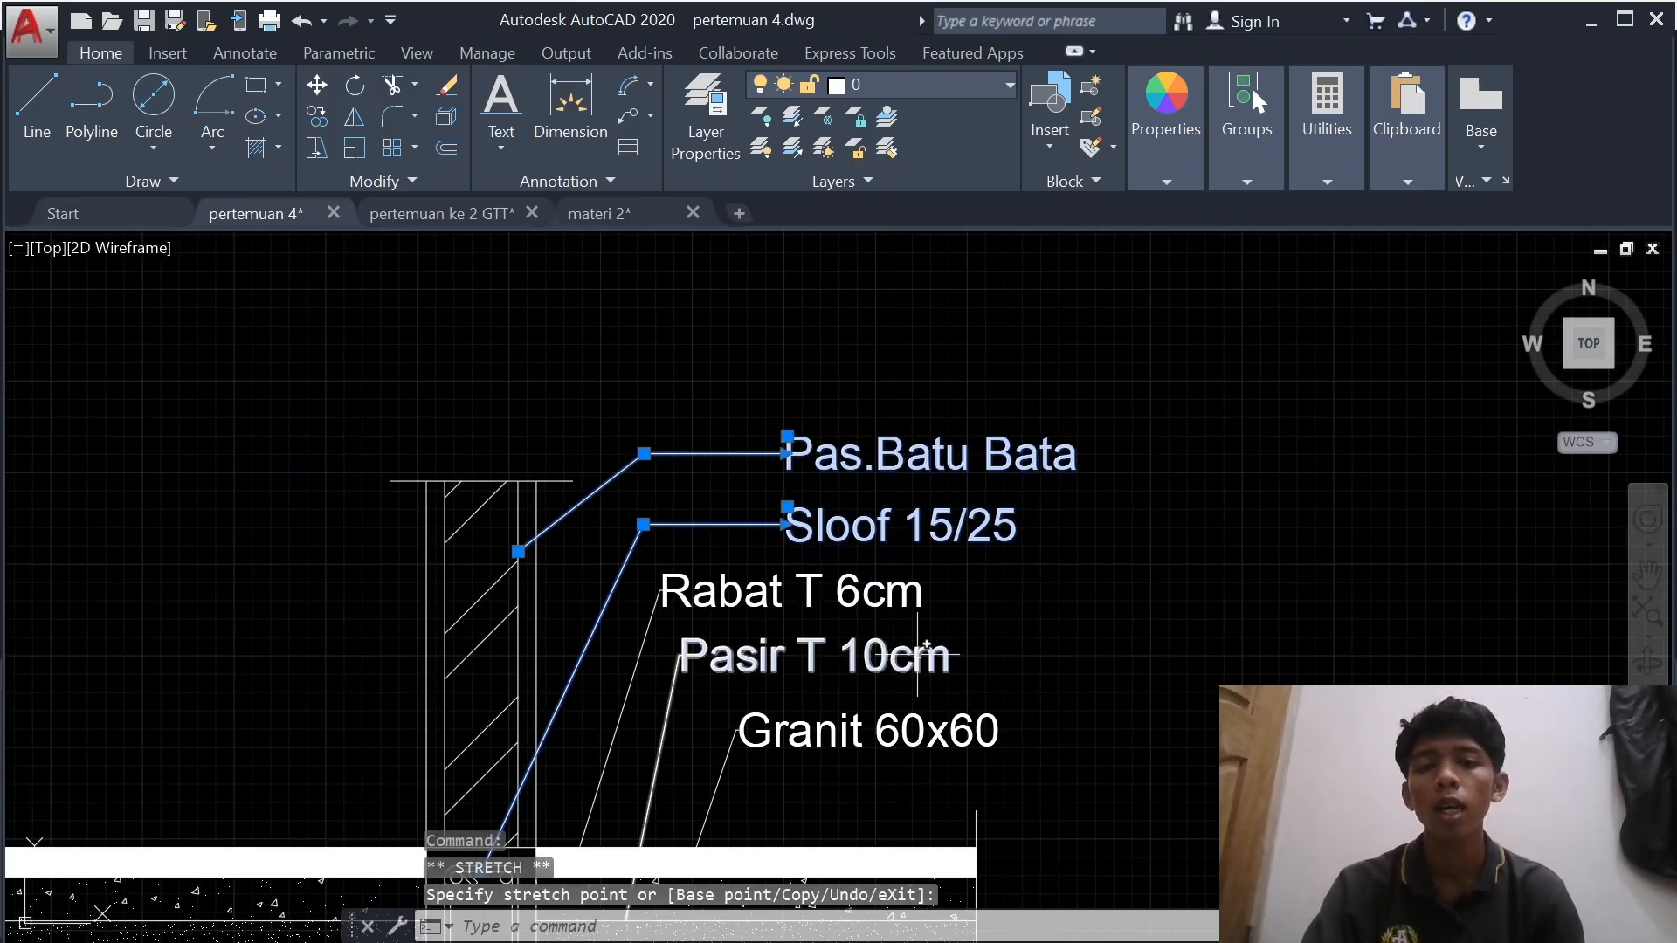
scroll(897, 664, down, 2)
key(Escape)
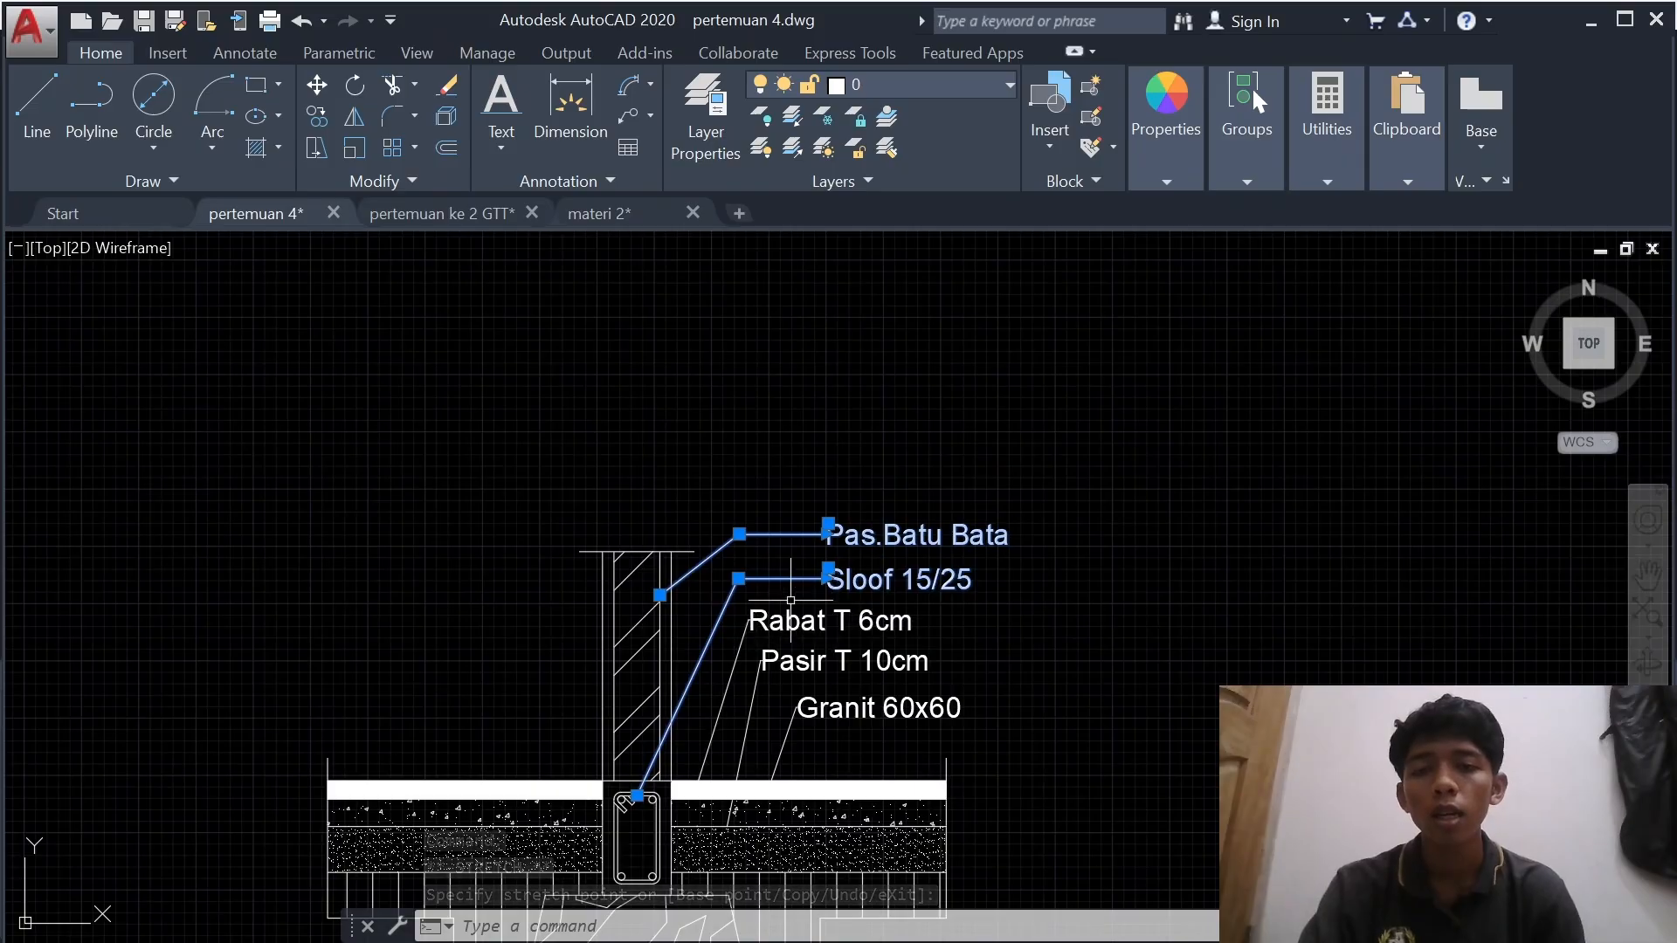
- Stretch the "Rabat T 6cm" label horizontally to line up with the start of "Sloof 15/25"
scroll(837, 659, up, 2)
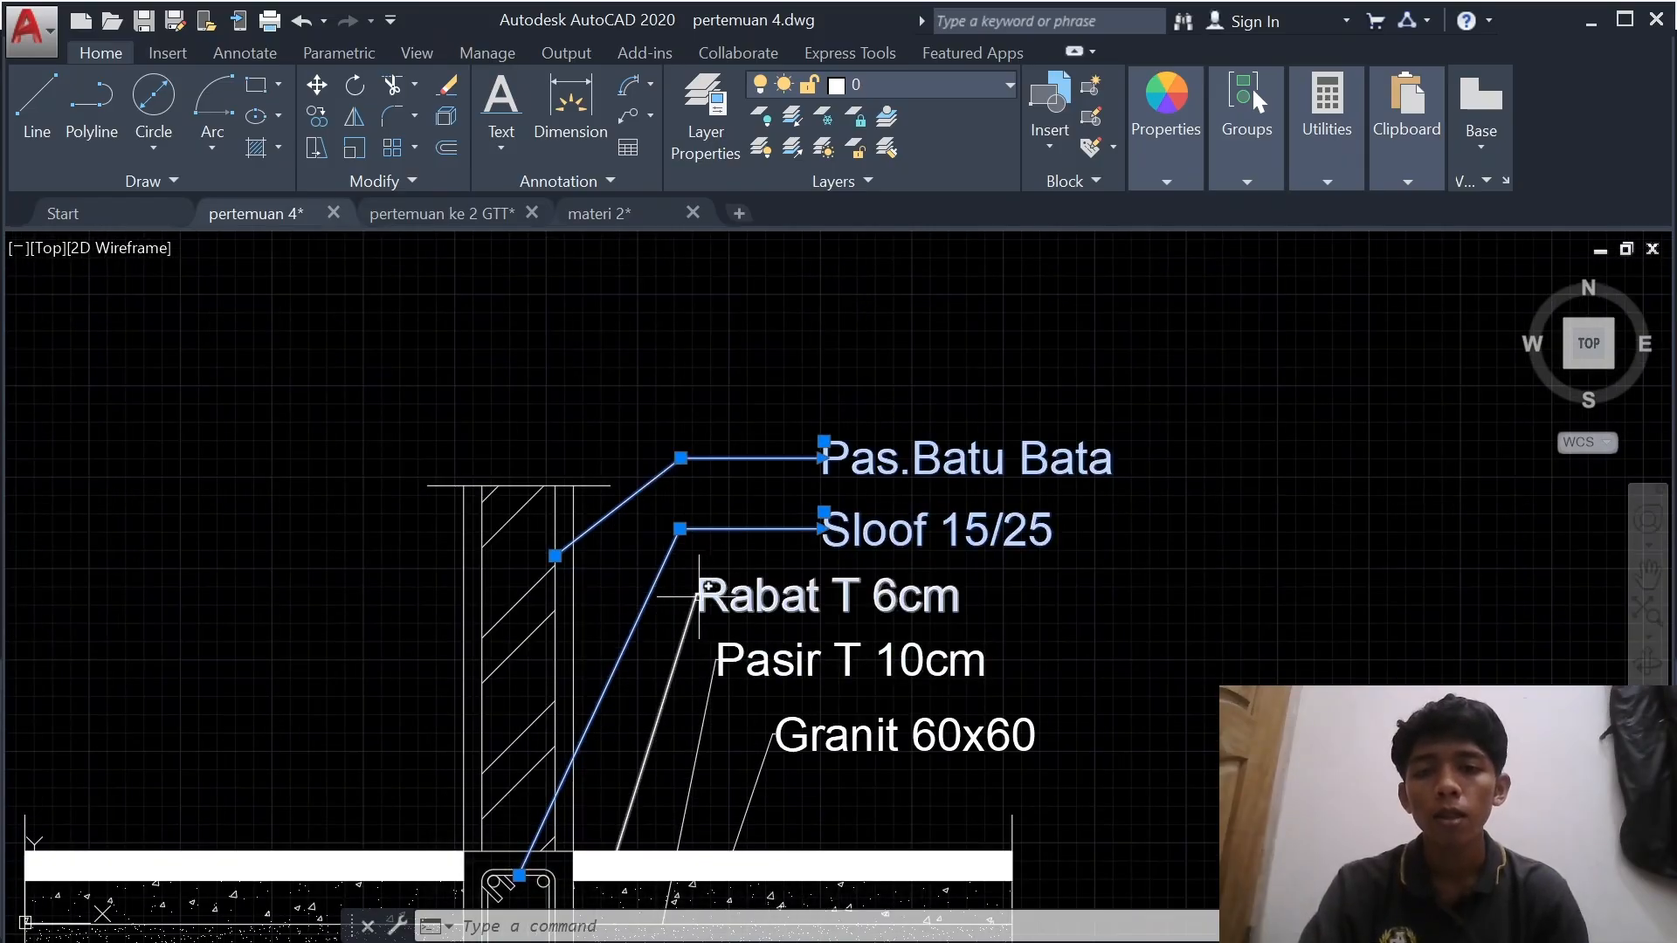
click(699, 596)
scroll(699, 598, up, 2)
click(690, 591)
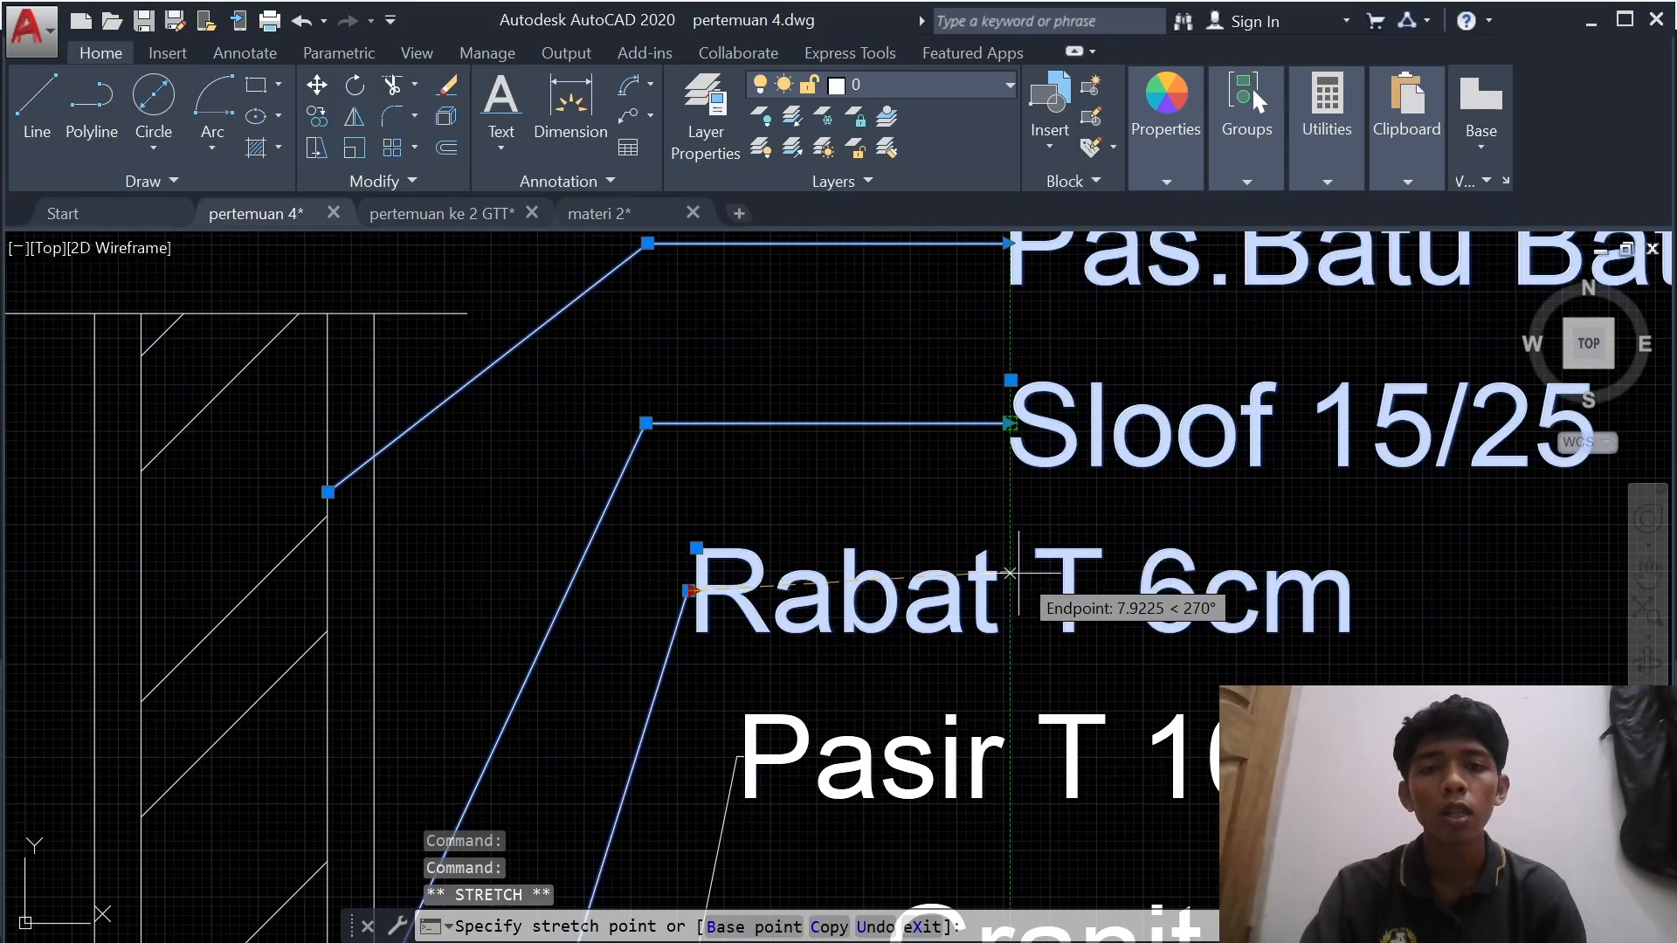
click(1011, 591)
scroll(1011, 592, down, 3)
middle_drag(1102, 672, 821, 670)
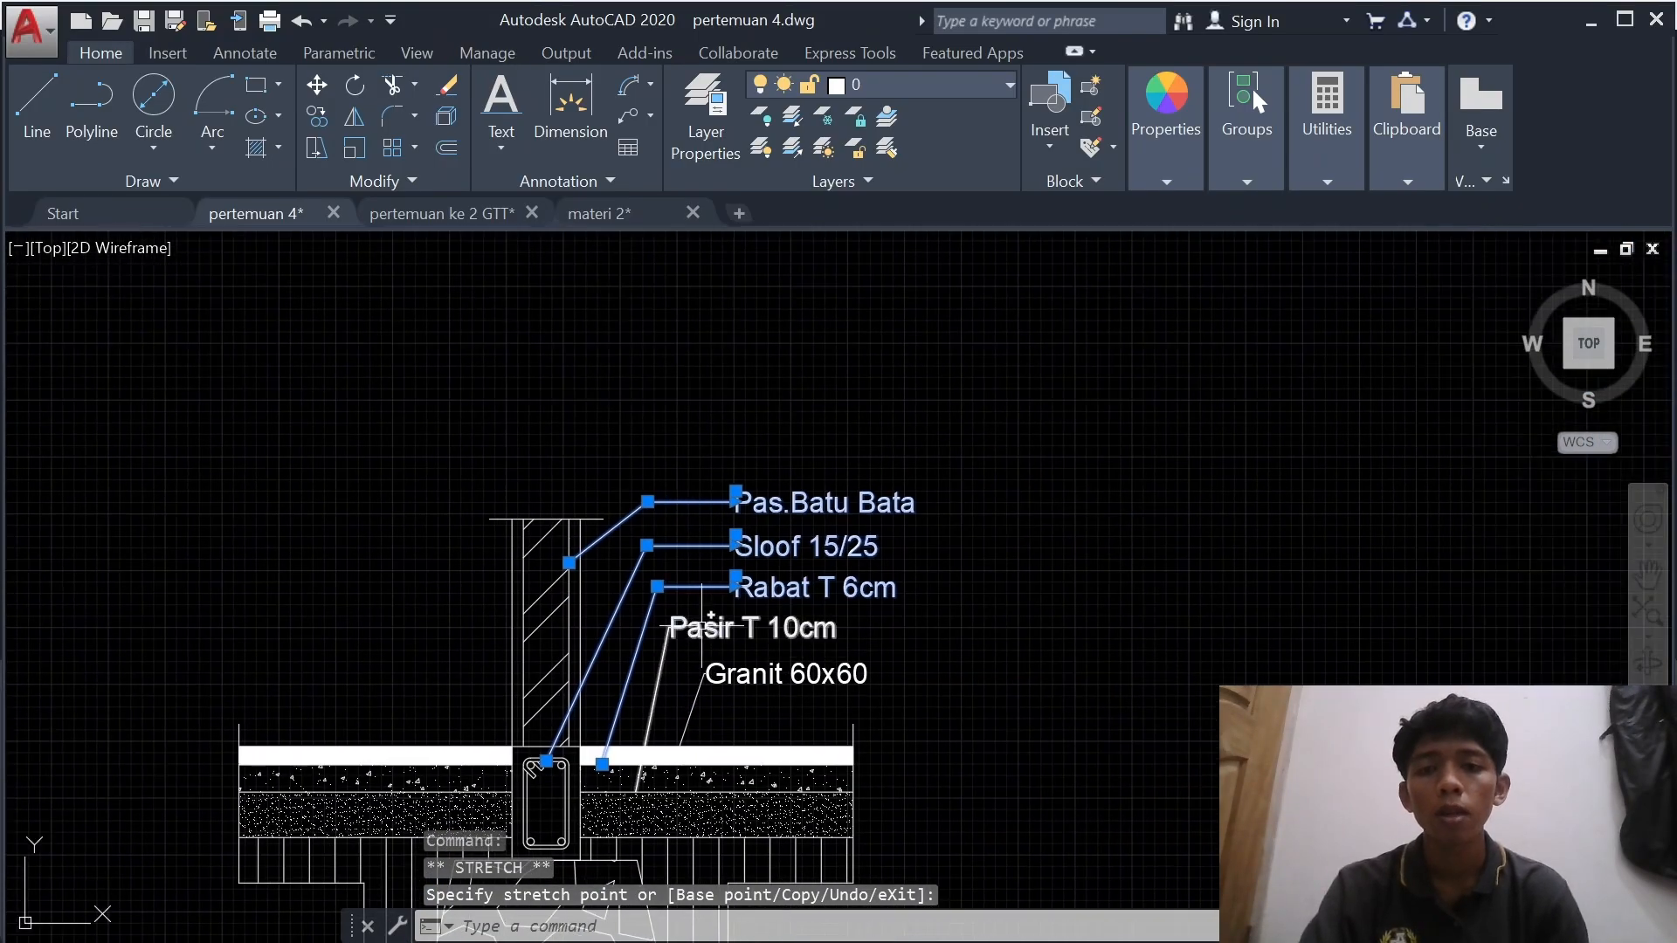
- Stretch the "Pasir T 10cm" and "Granit 60x60" labels horizontally to line up with the labels above them
click(684, 636)
click(671, 626)
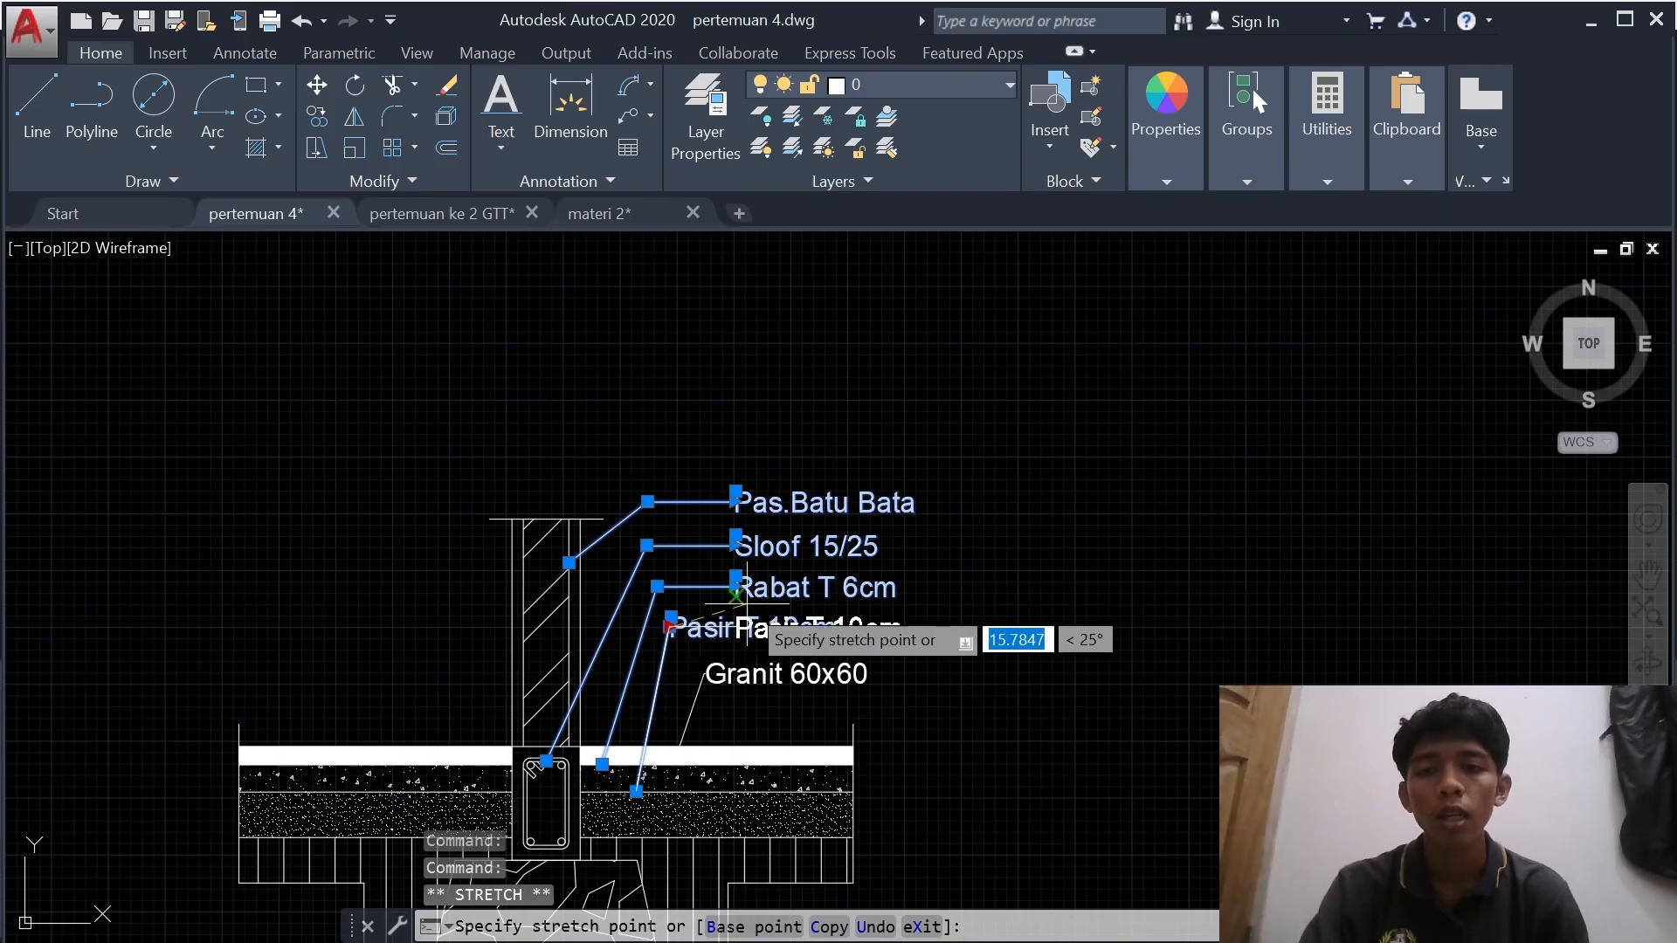
click(736, 627)
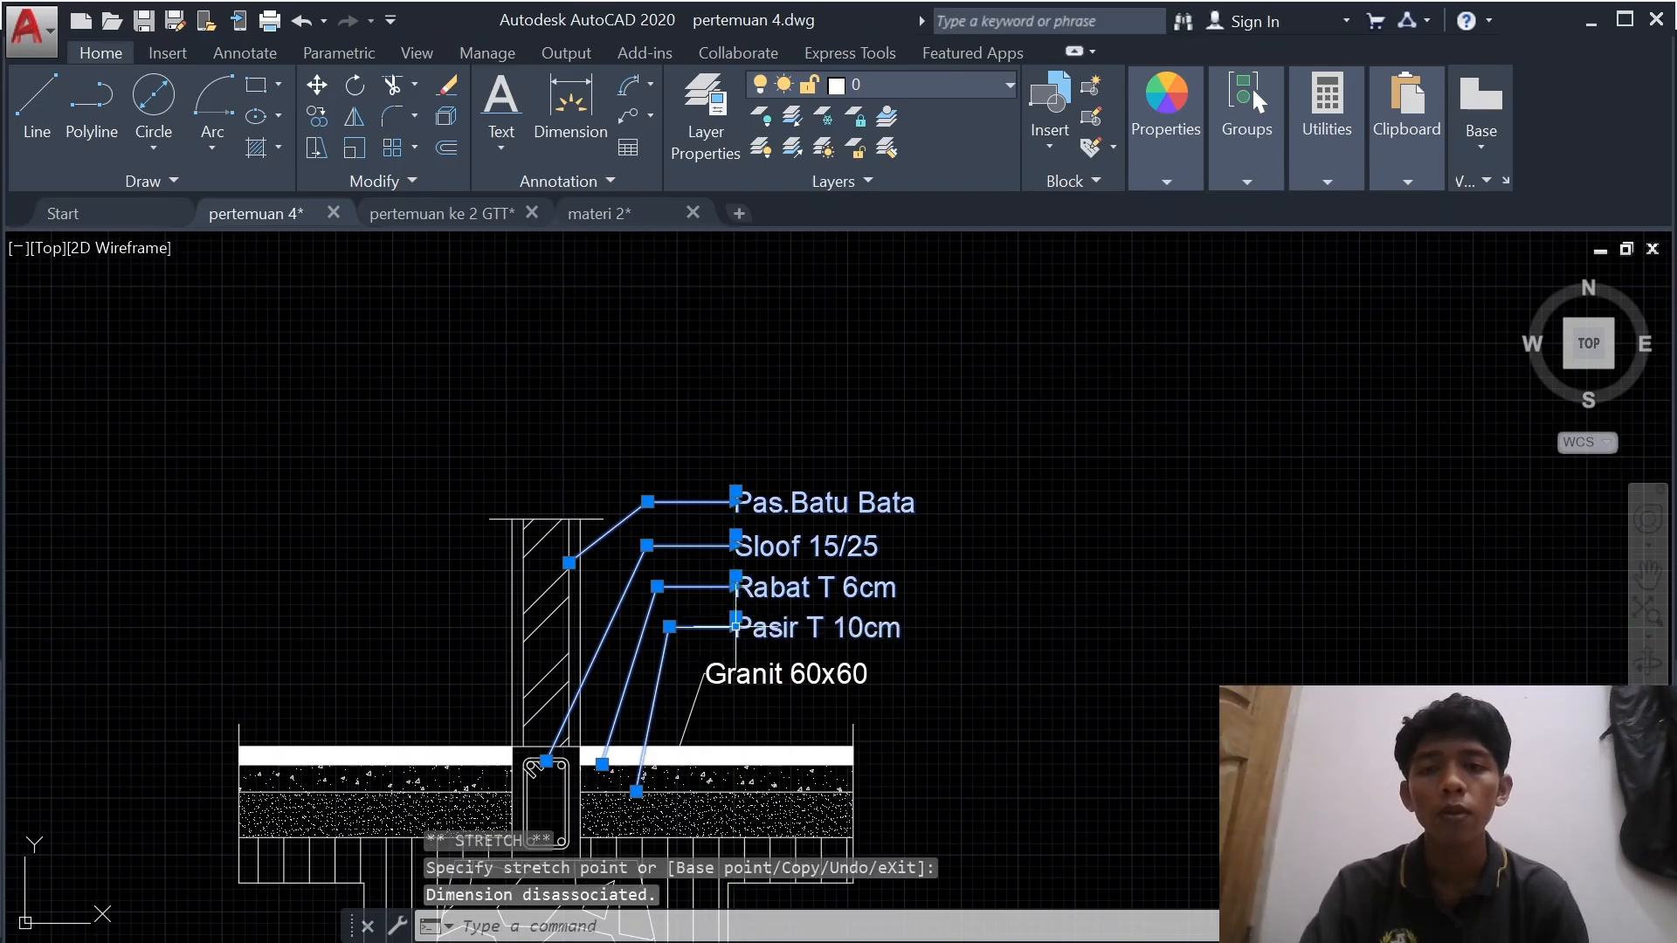
click(709, 671)
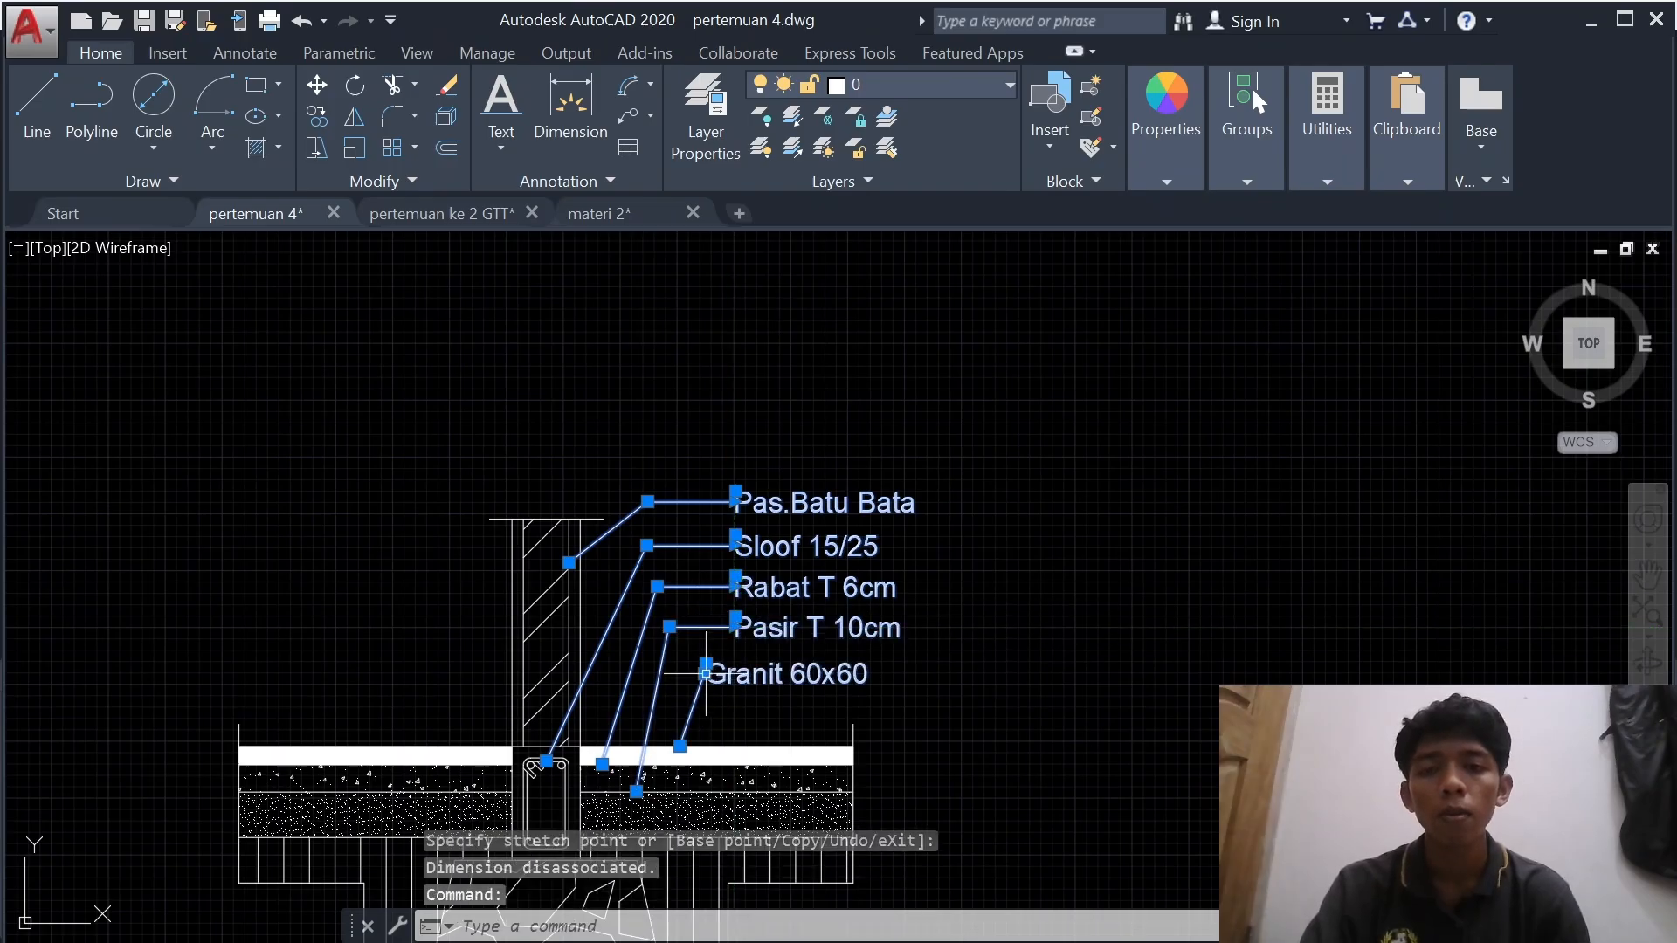
click(706, 672)
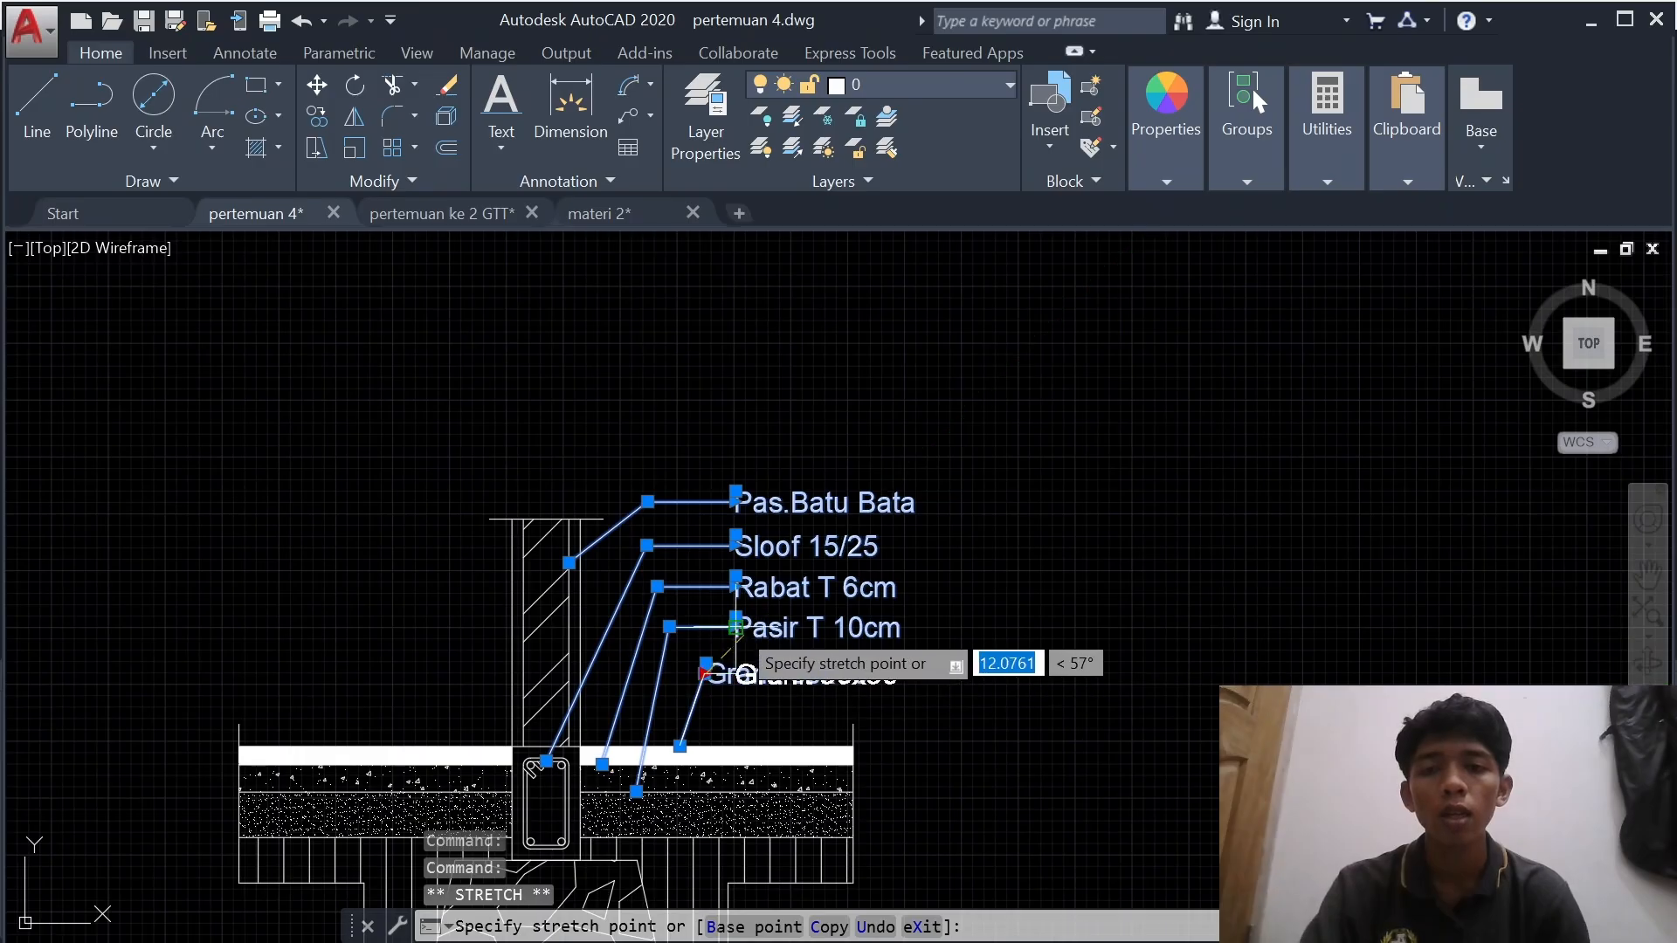
click(736, 673)
scroll(786, 664, down, 5)
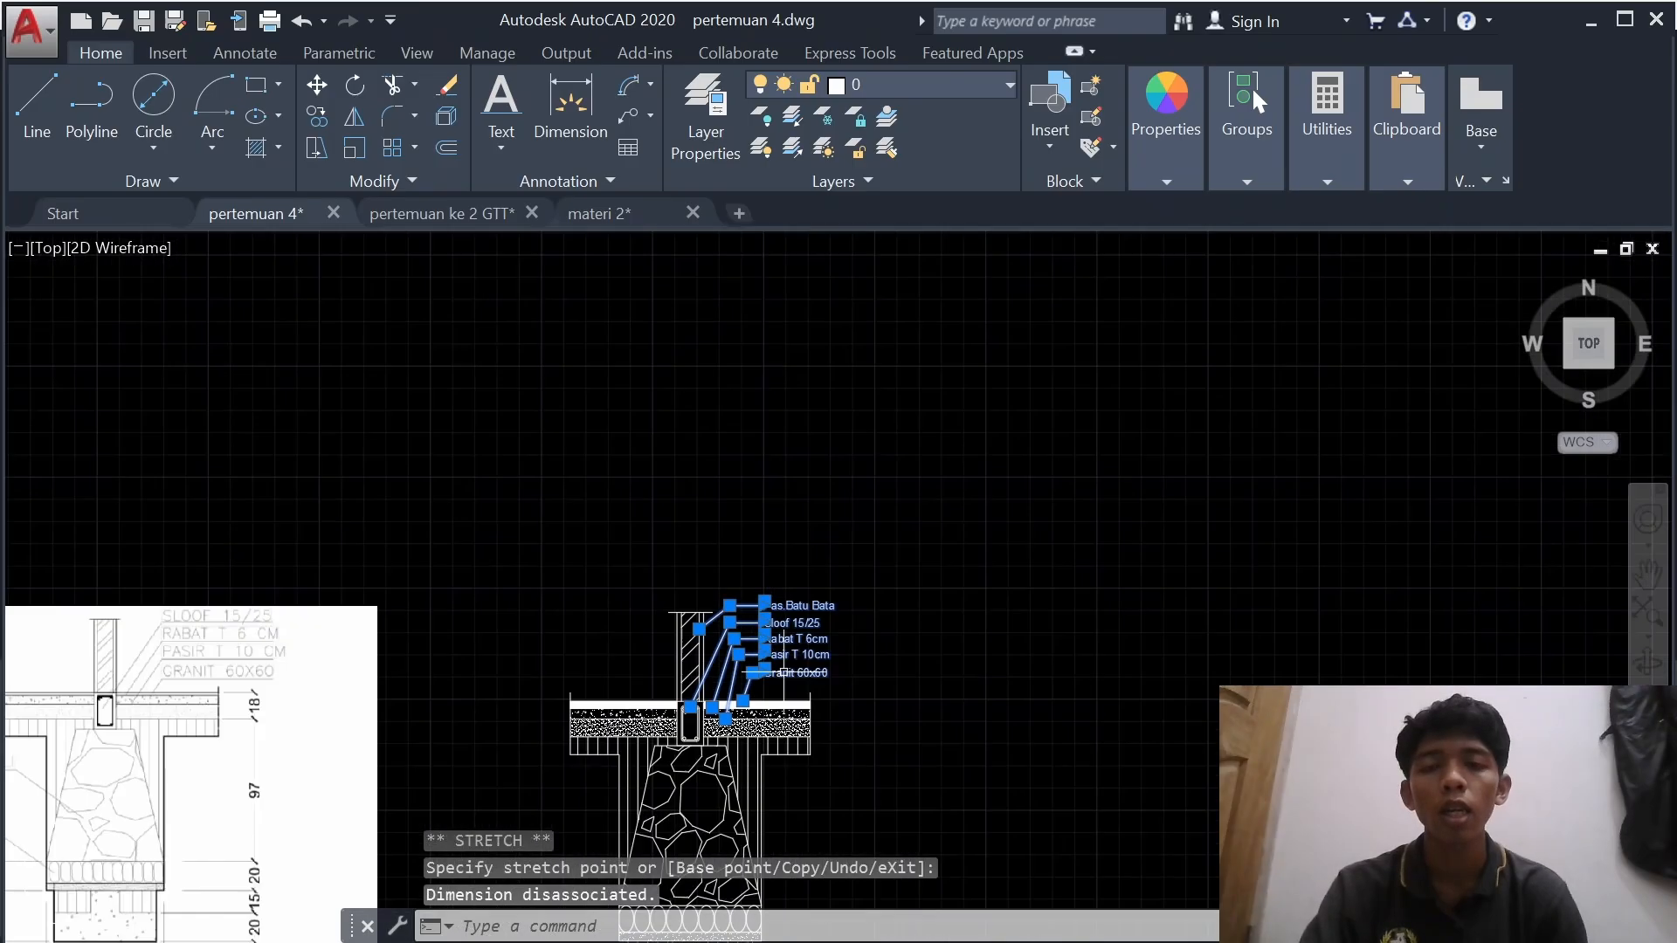
scroll(907, 648, up, 4)
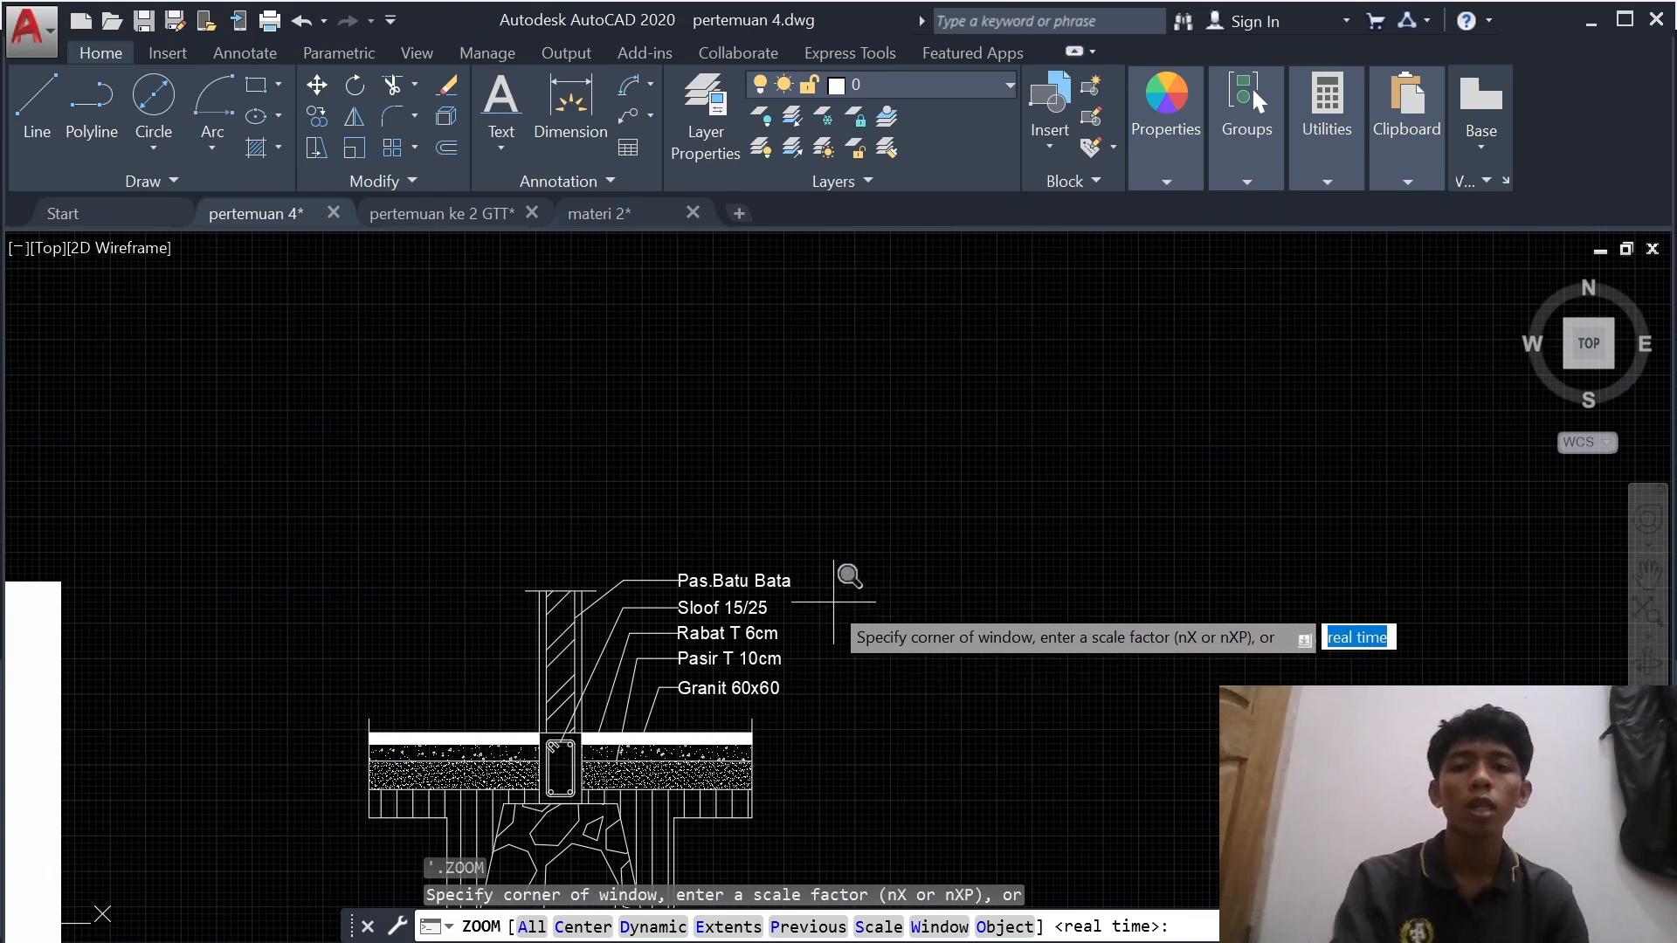
key(Escape)
- Start a multileader pointing at the vertical-line fill left of the stone foundation, with its landing straight out to the left of the drawing
scroll(667, 683, down, 1)
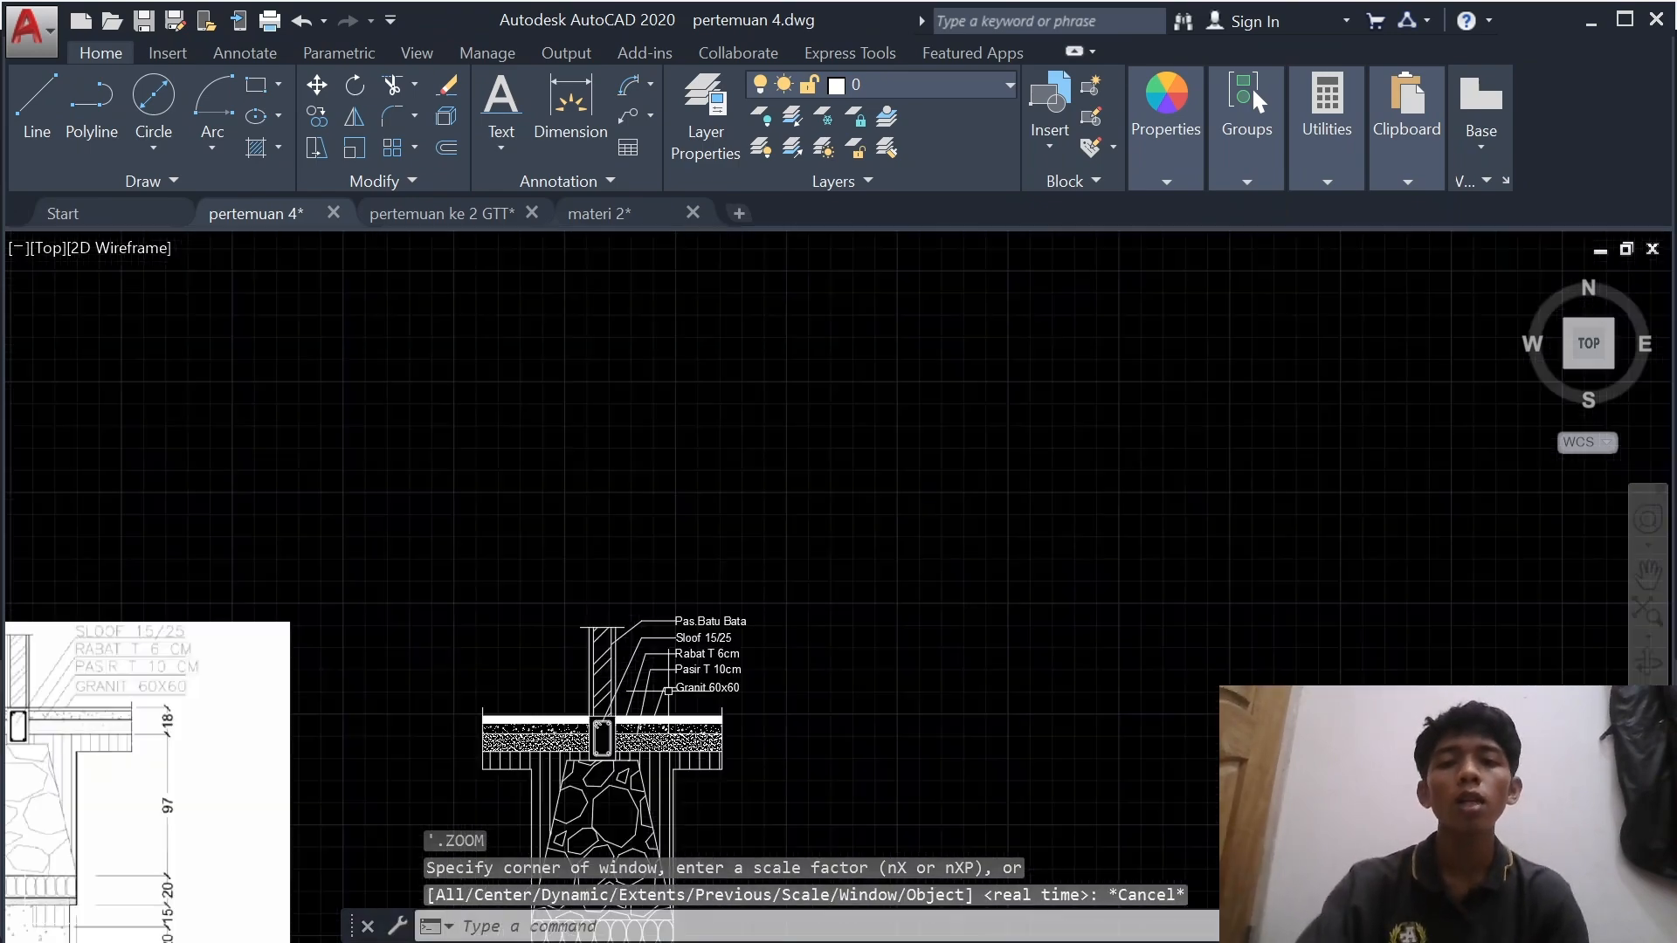
mouse_move(666, 683)
middle_down()
mouse_move(894, 619)
mouse_move(1008, 560)
middle_up()
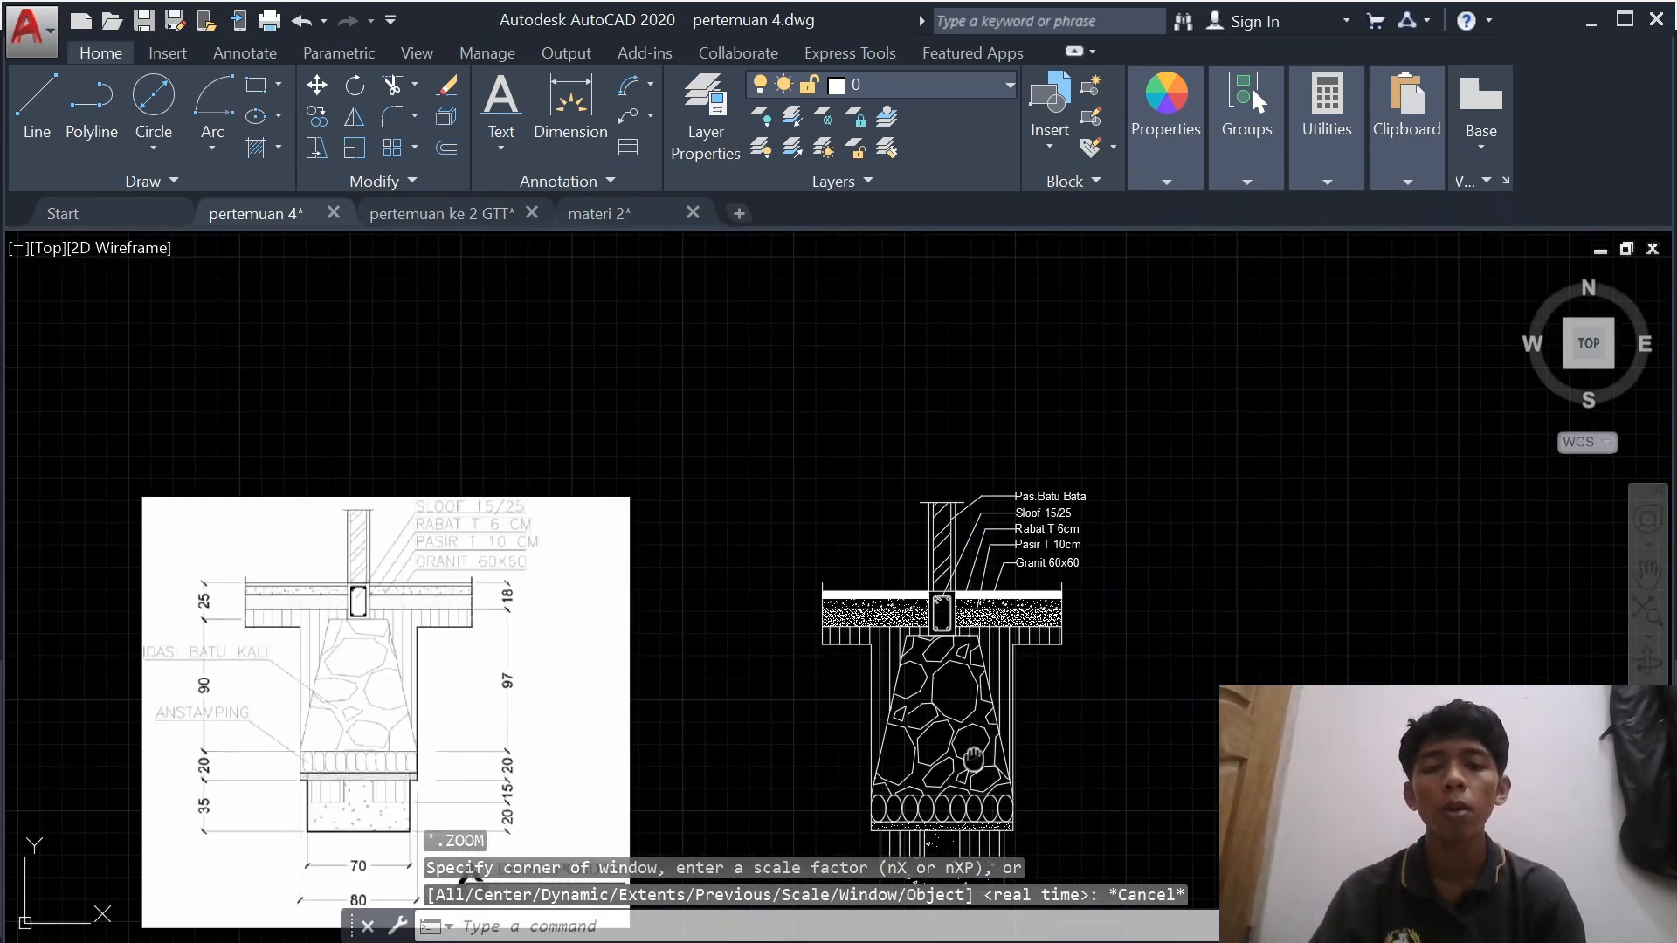
middle_drag(972, 756, 938, 651)
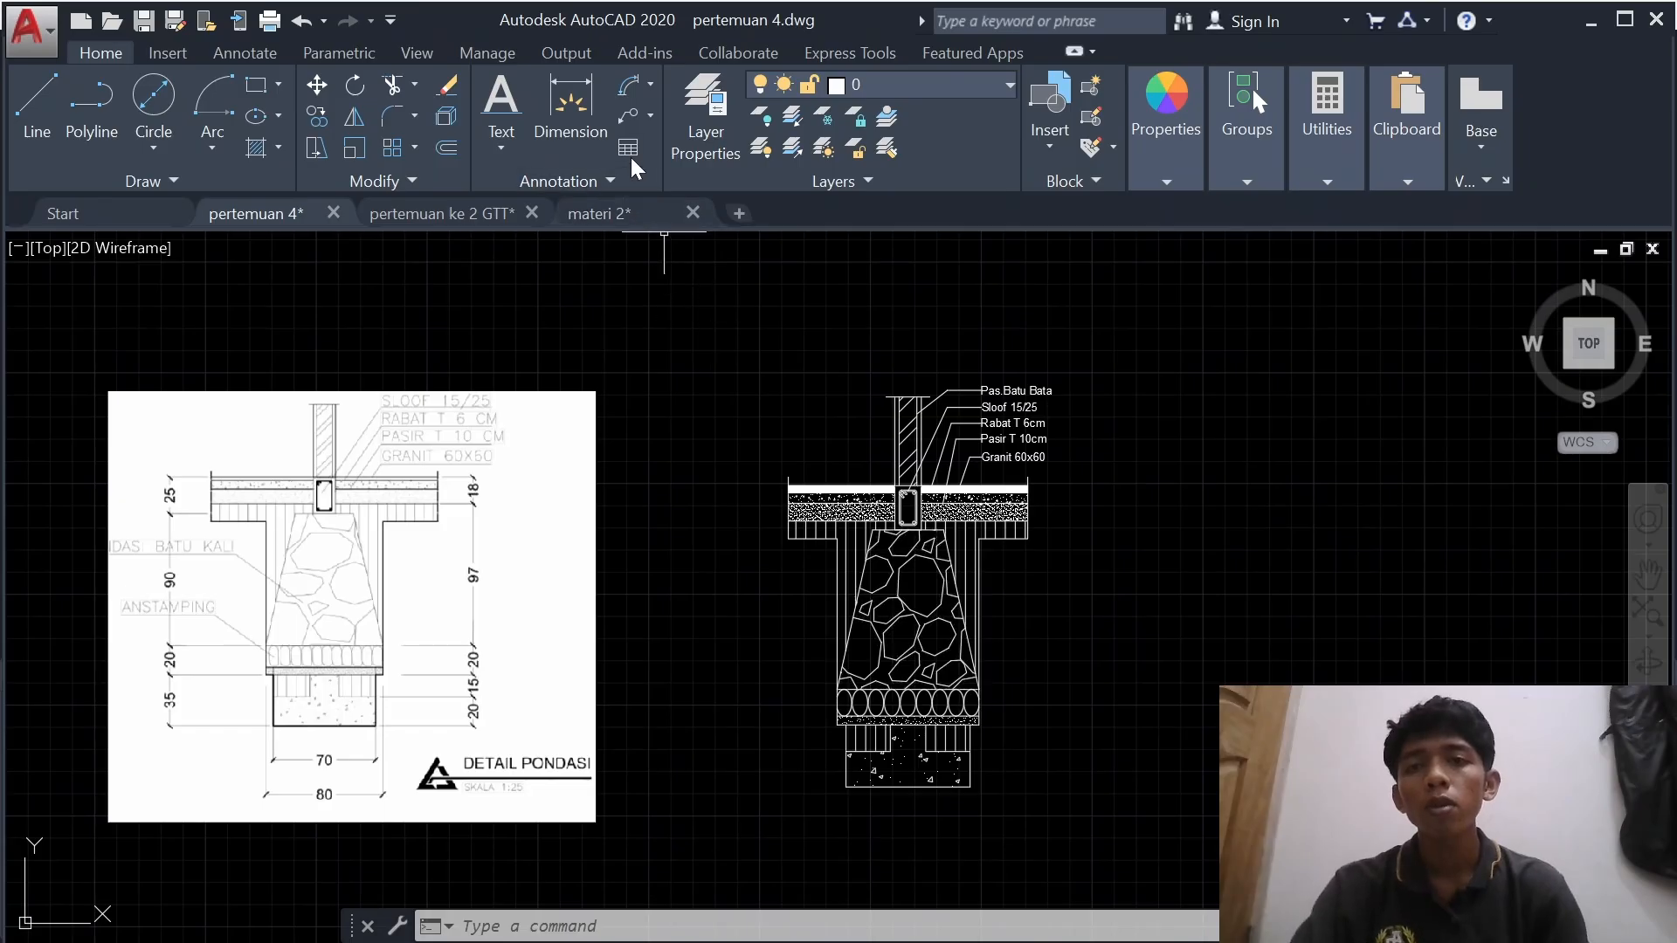
click(629, 120)
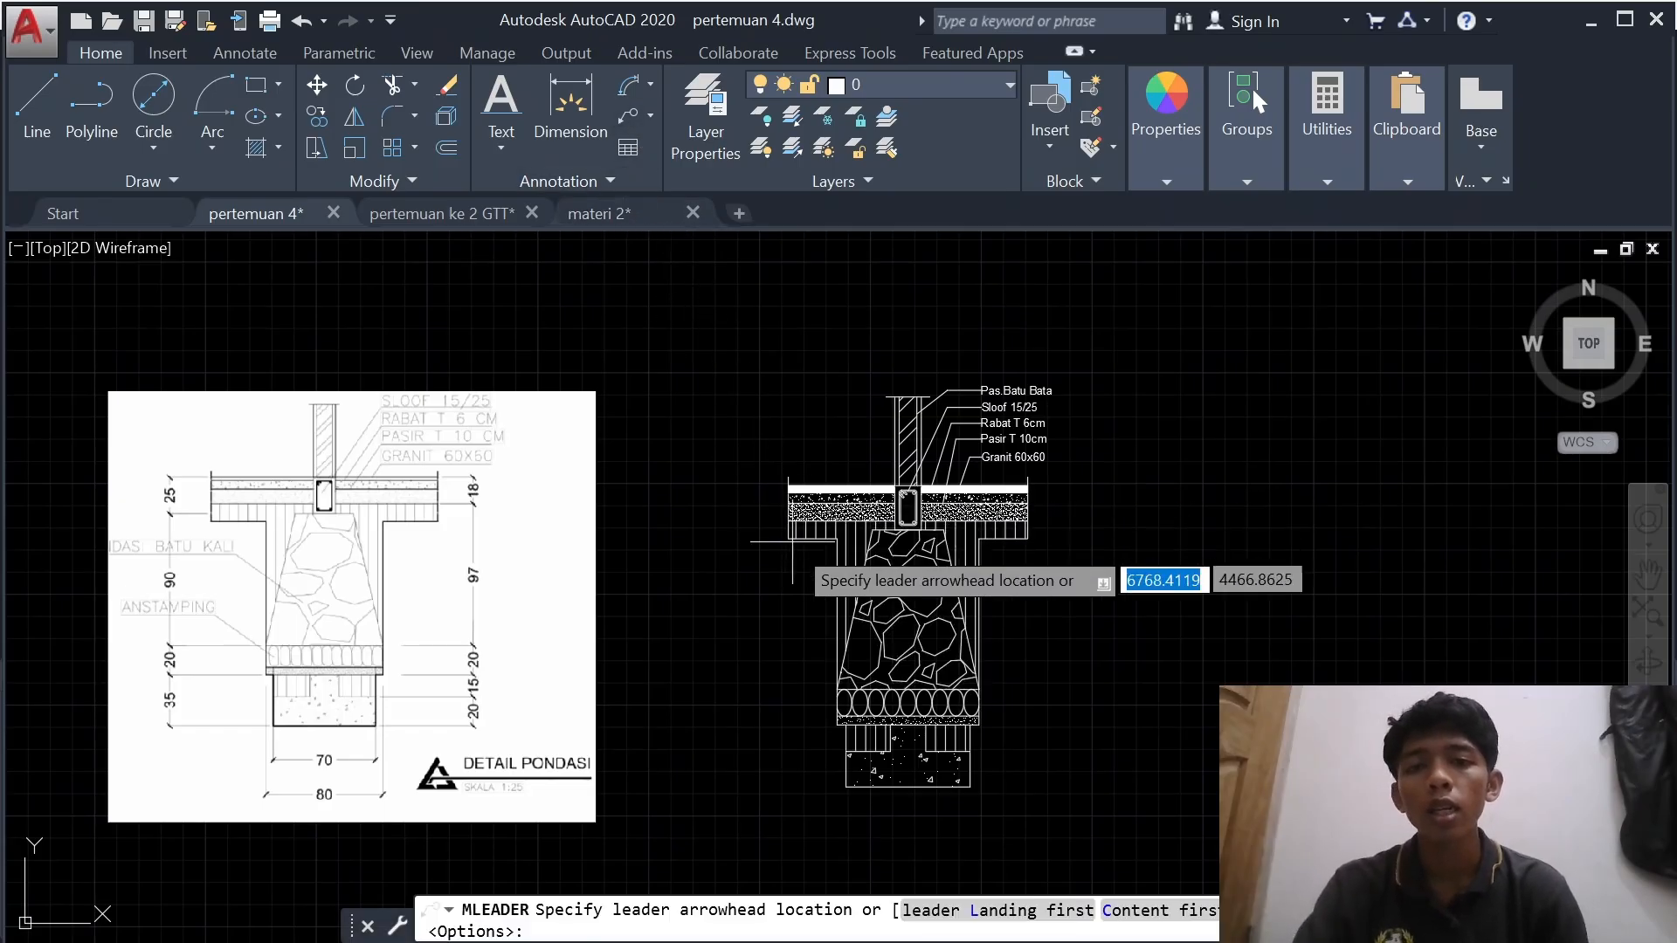
scroll(852, 559, up, 4)
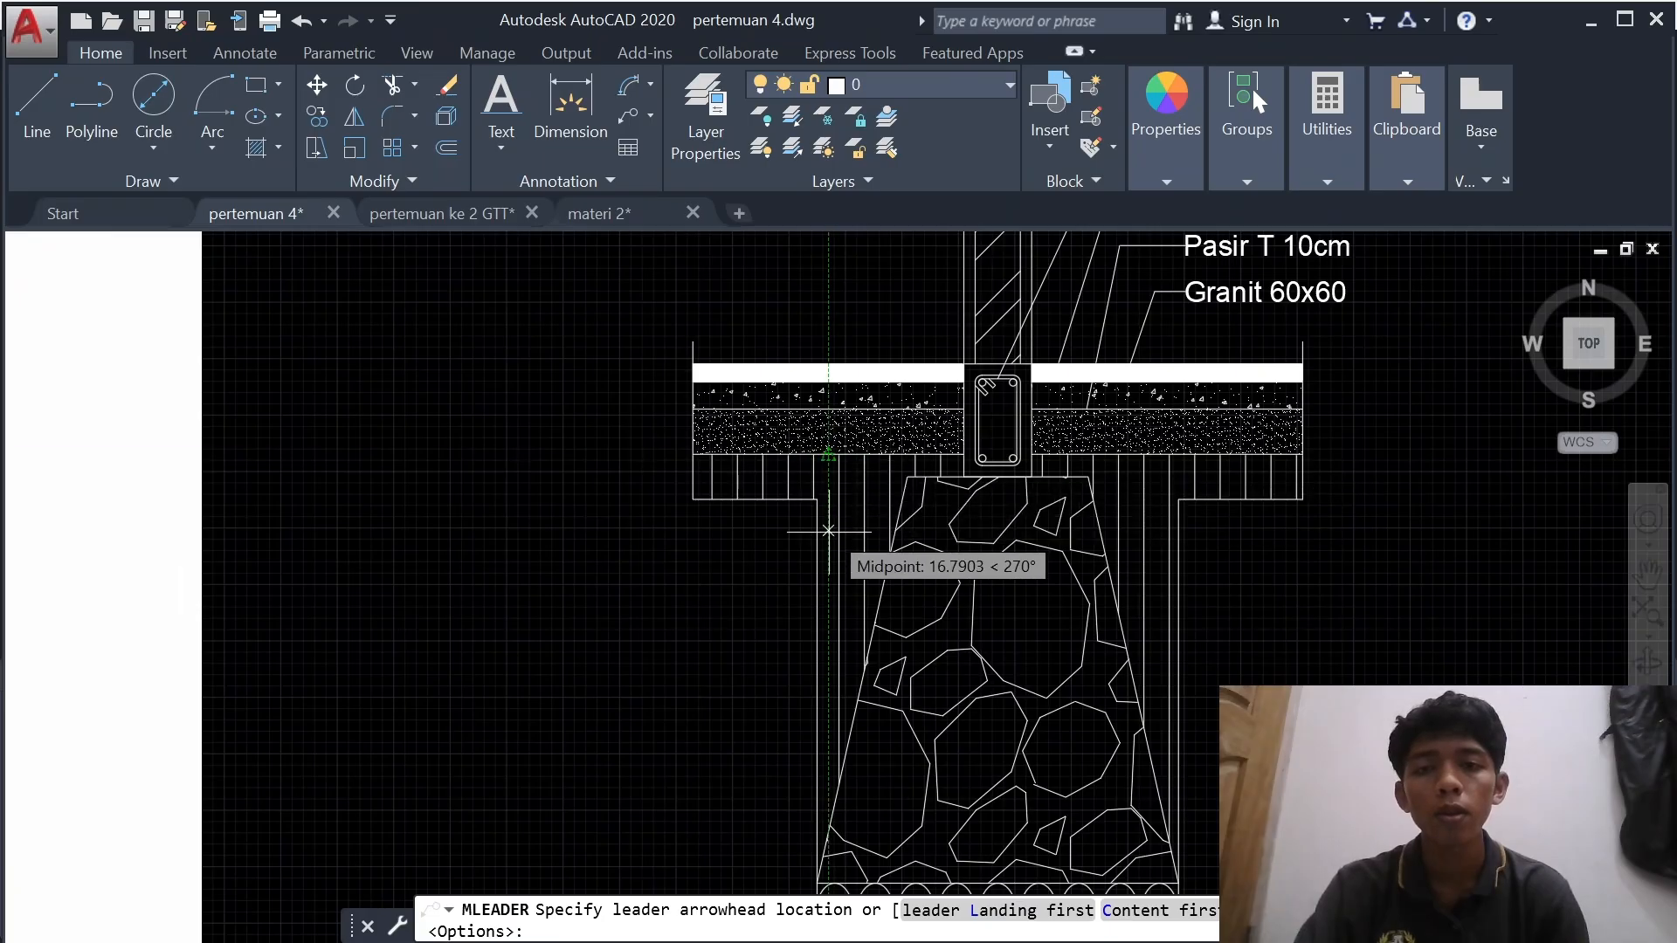
click(828, 591)
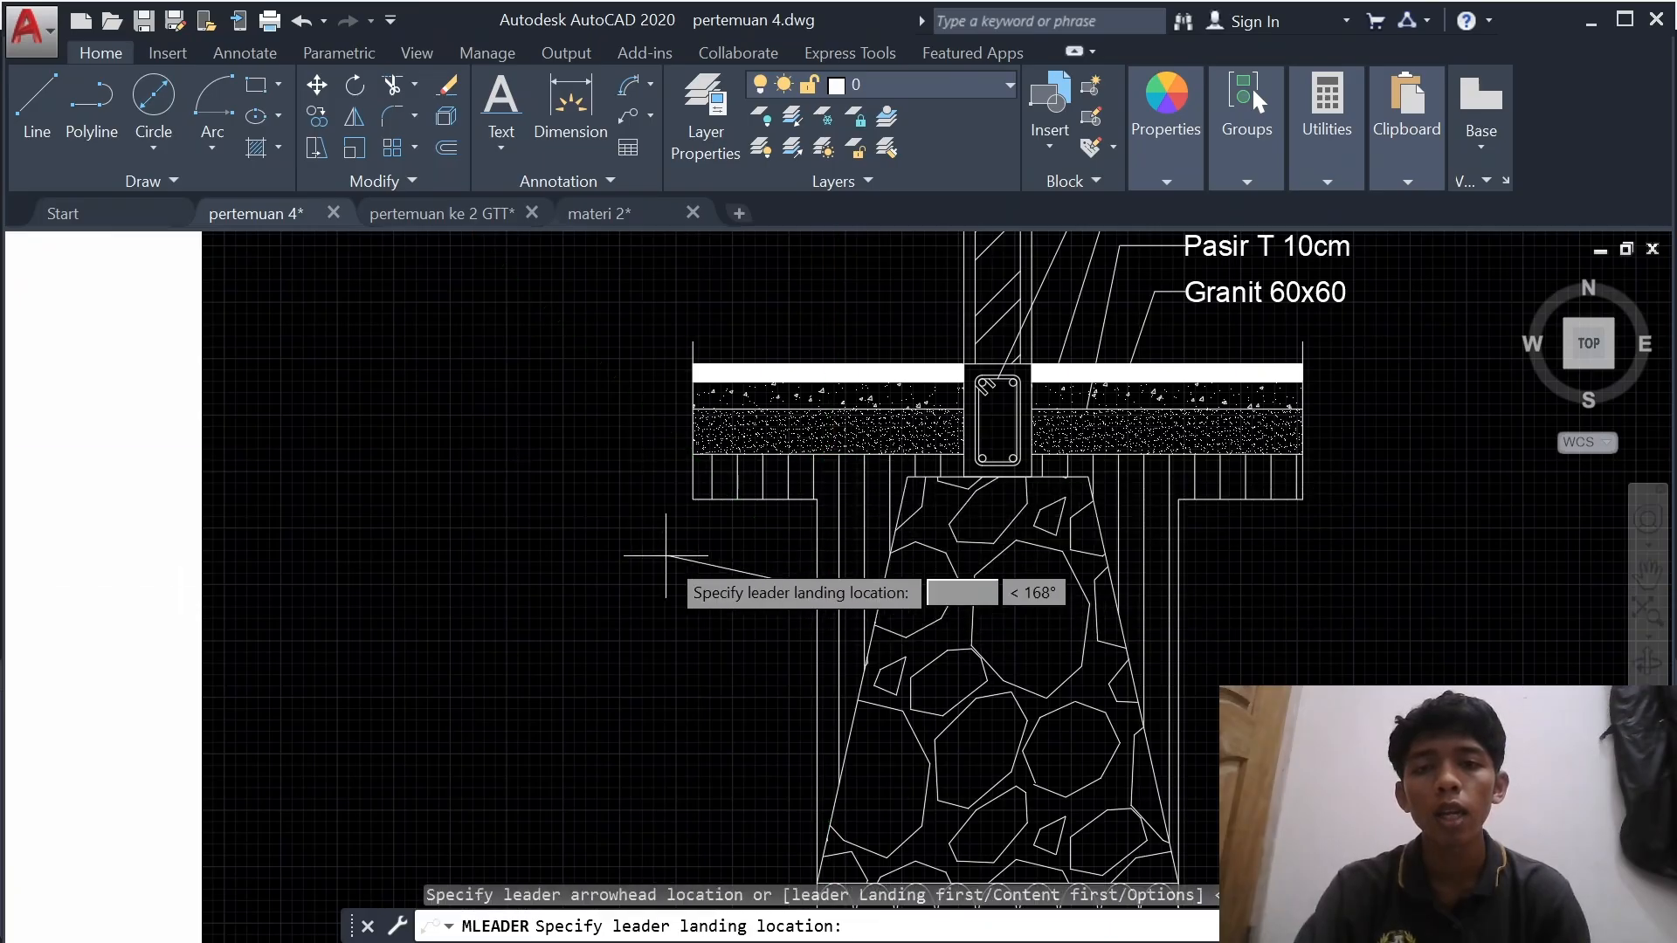
click(600, 590)
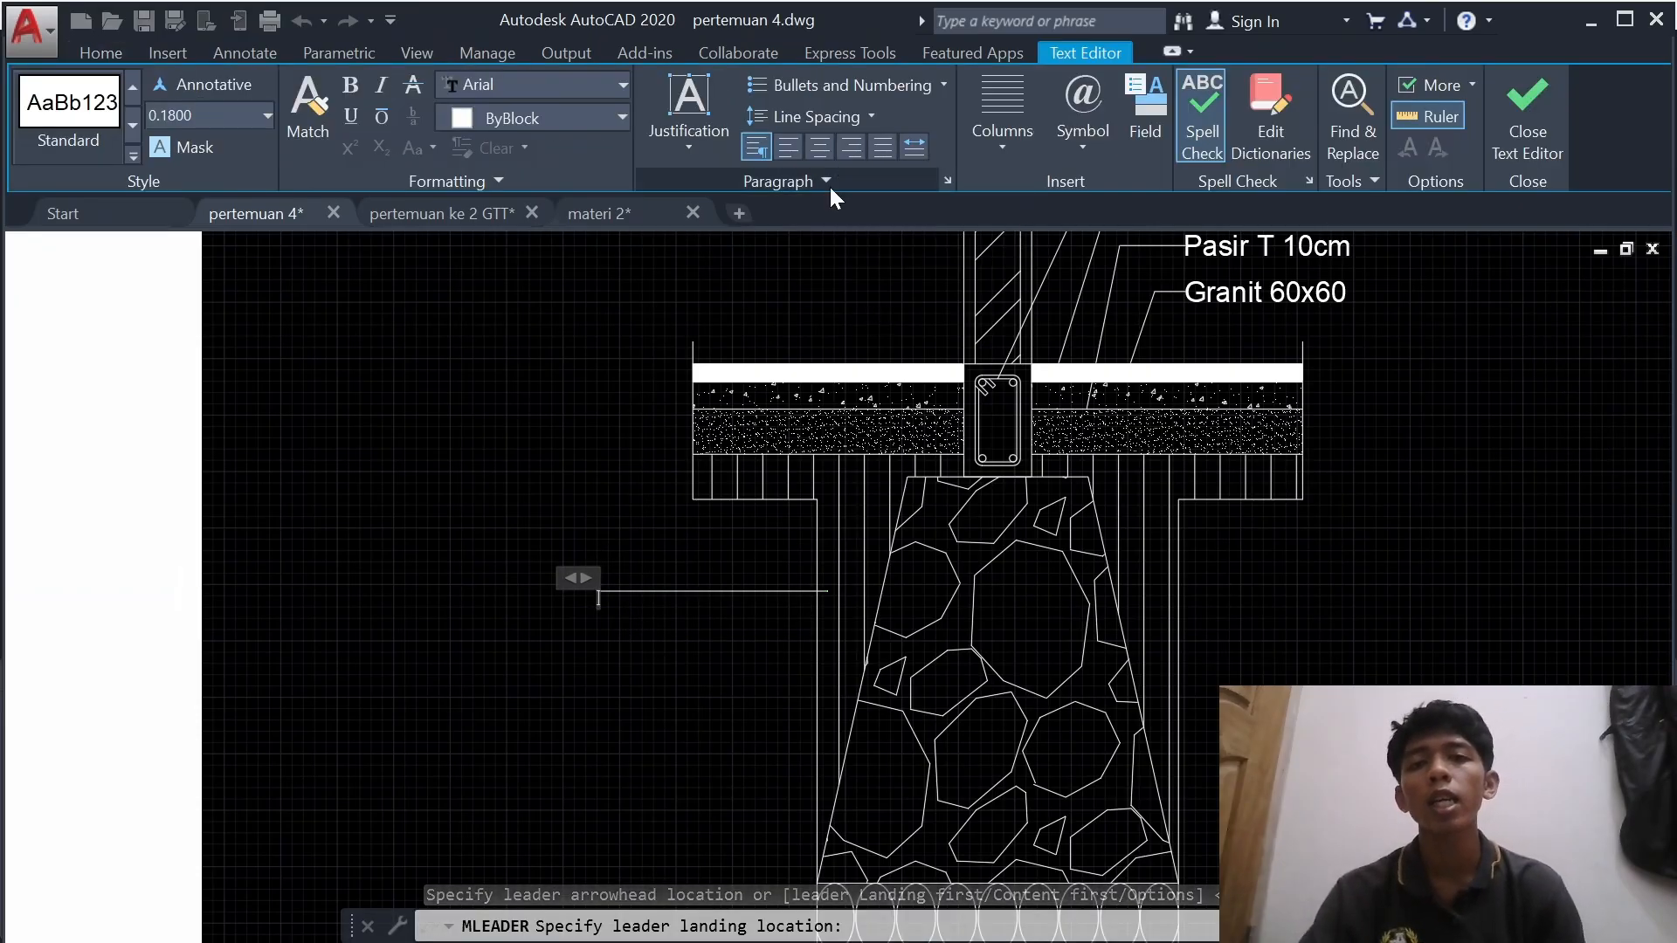
- Write "Tanah Urug" as the new leader's text, right-aligned with a text height of 4.5, and finish the label
scroll(511, 444, down, 8)
scroll(700, 326, up, 3)
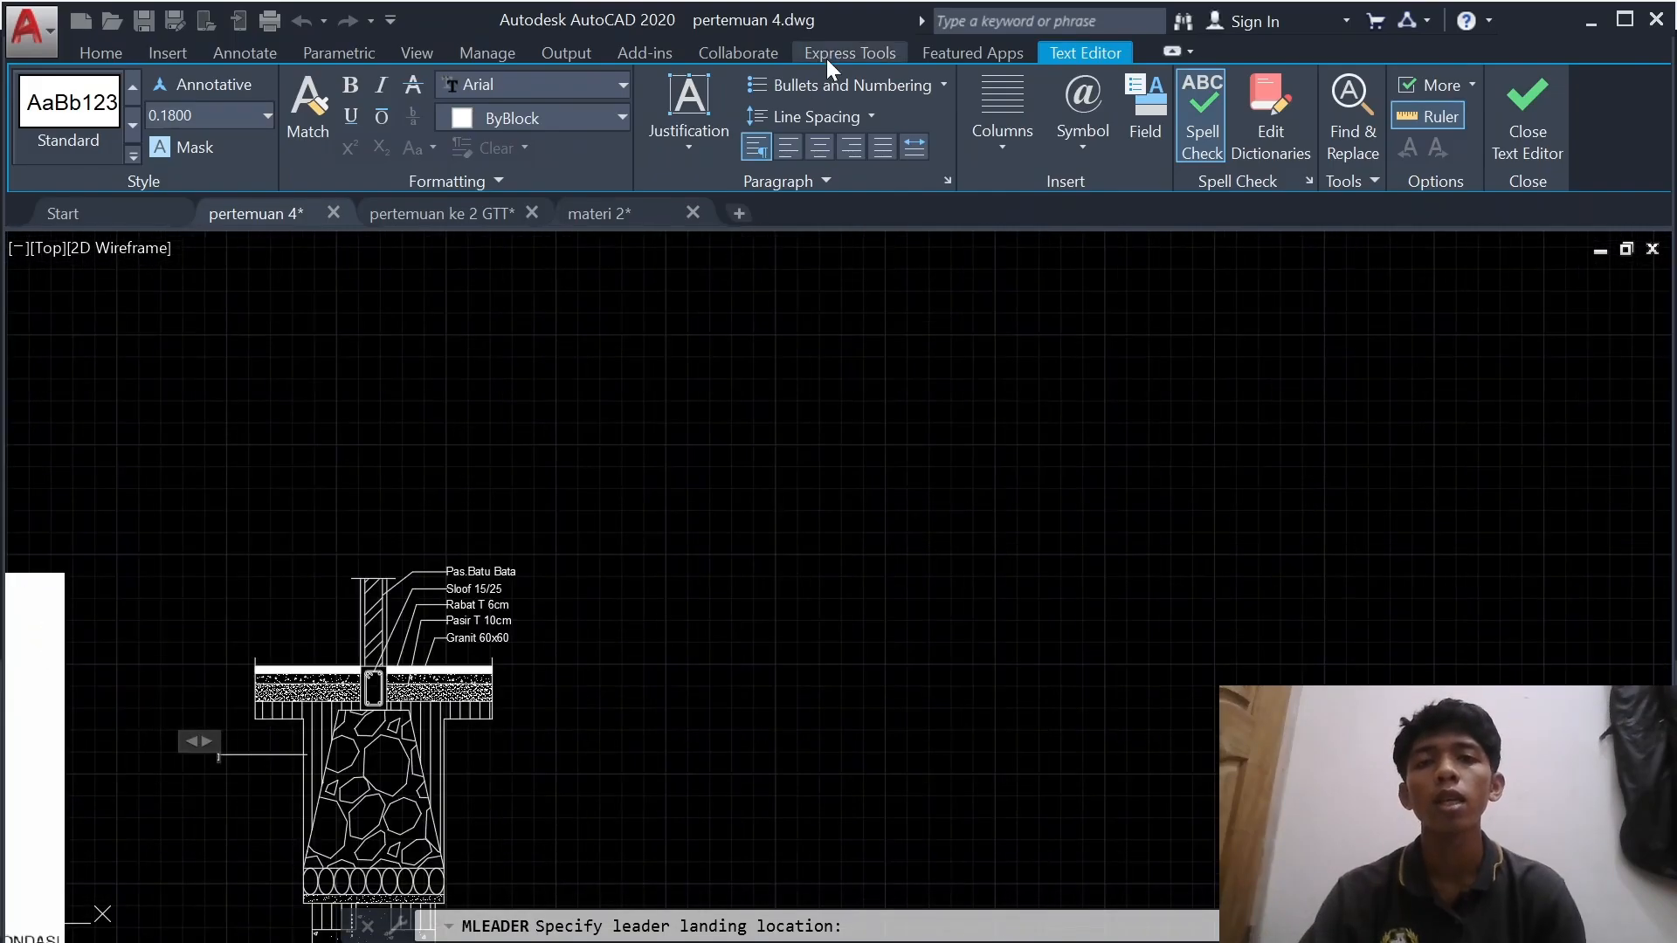
click(846, 158)
scroll(127, 458, down, 2)
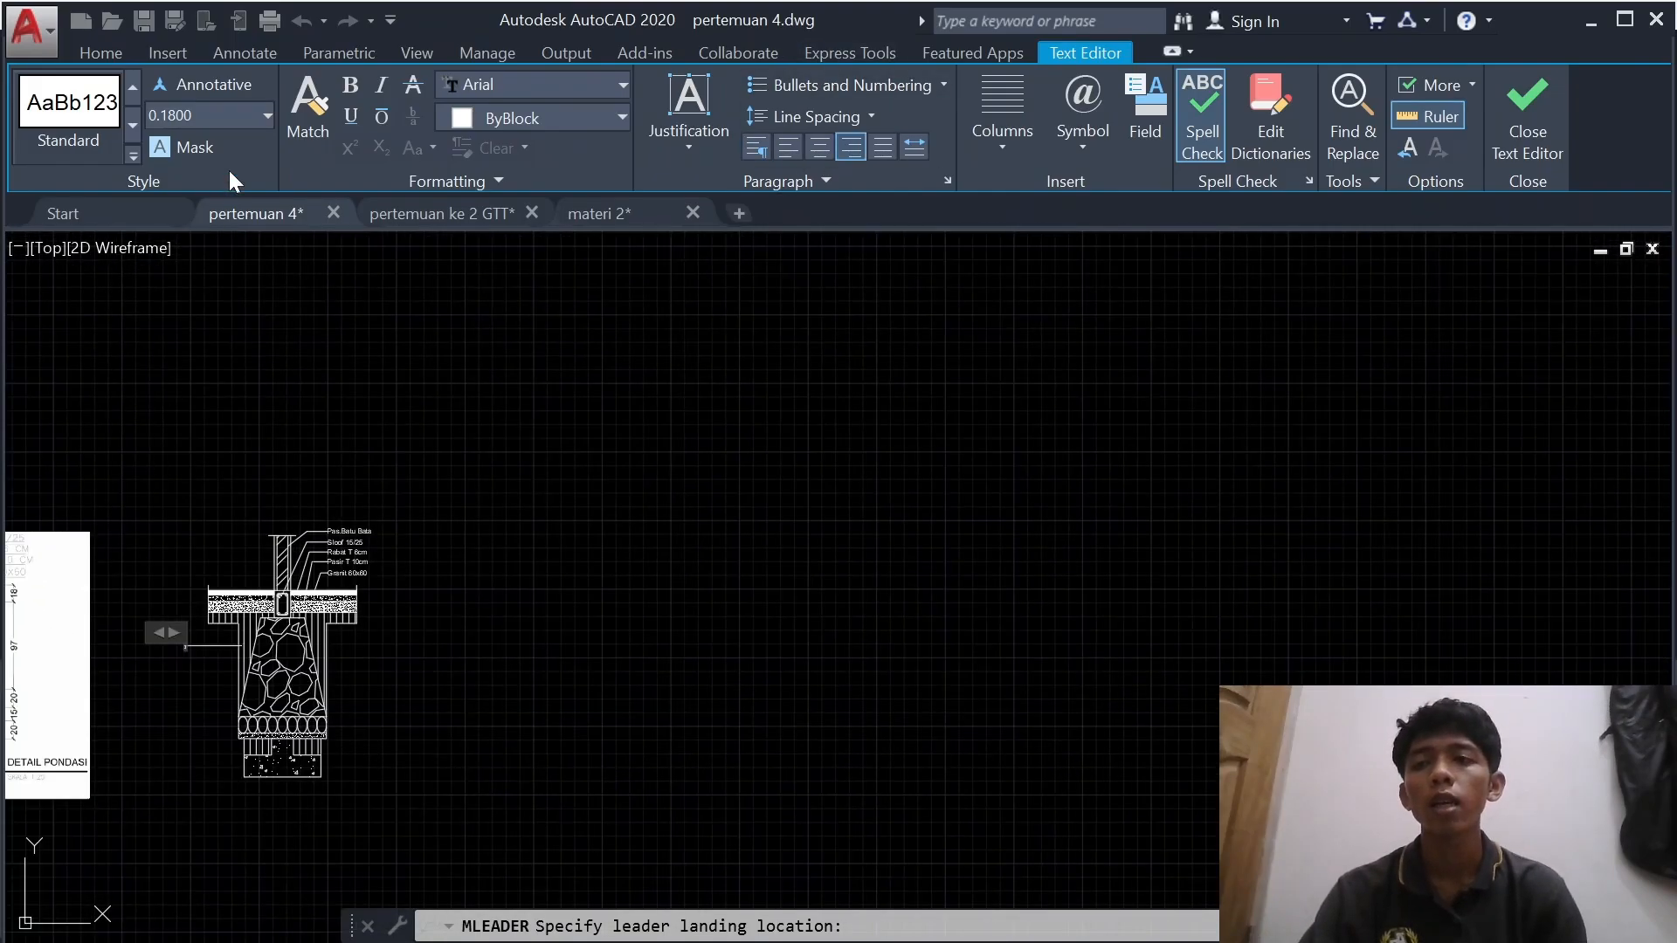
click(265, 114)
click(250, 150)
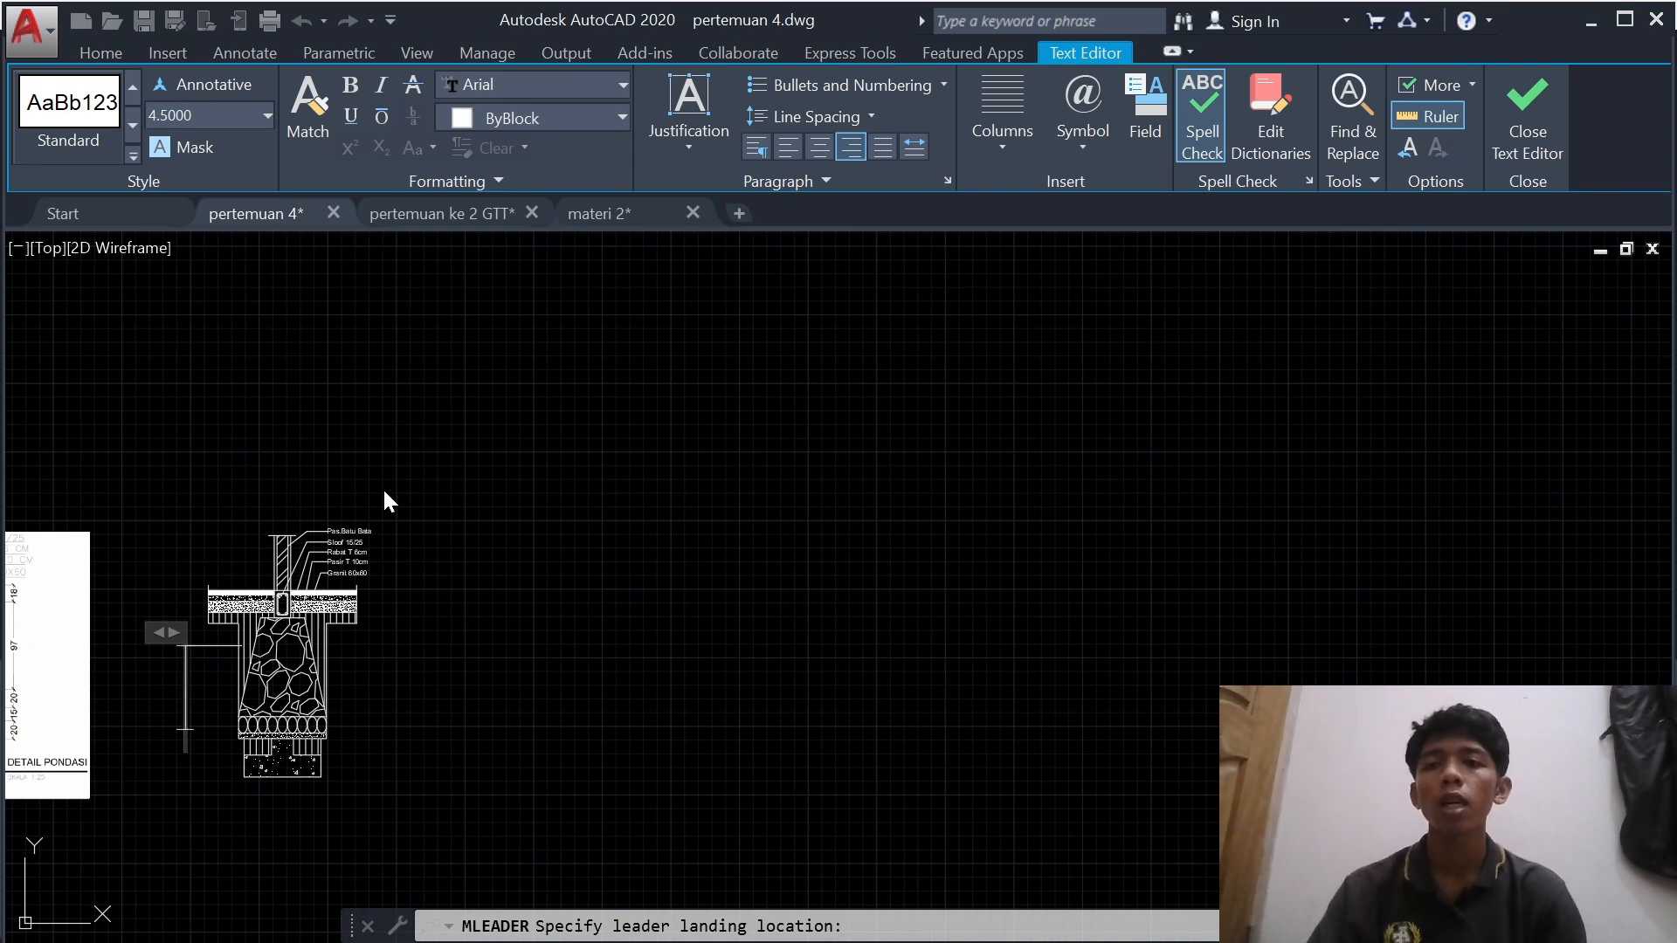
text(Tan)
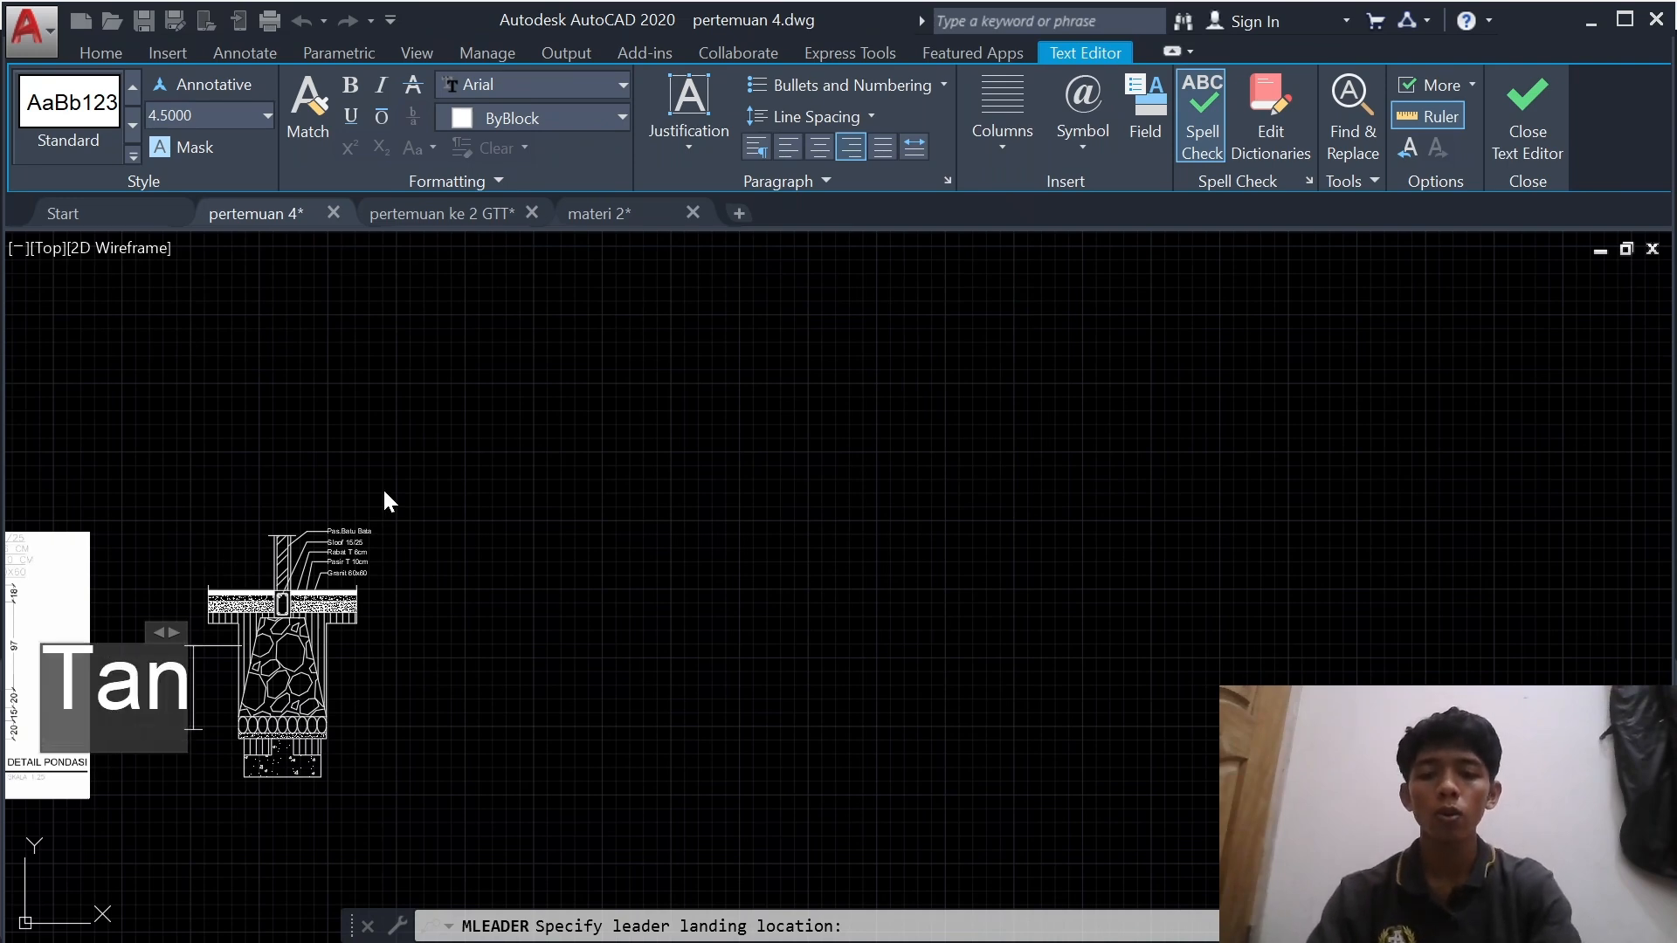
text(ah Urug)
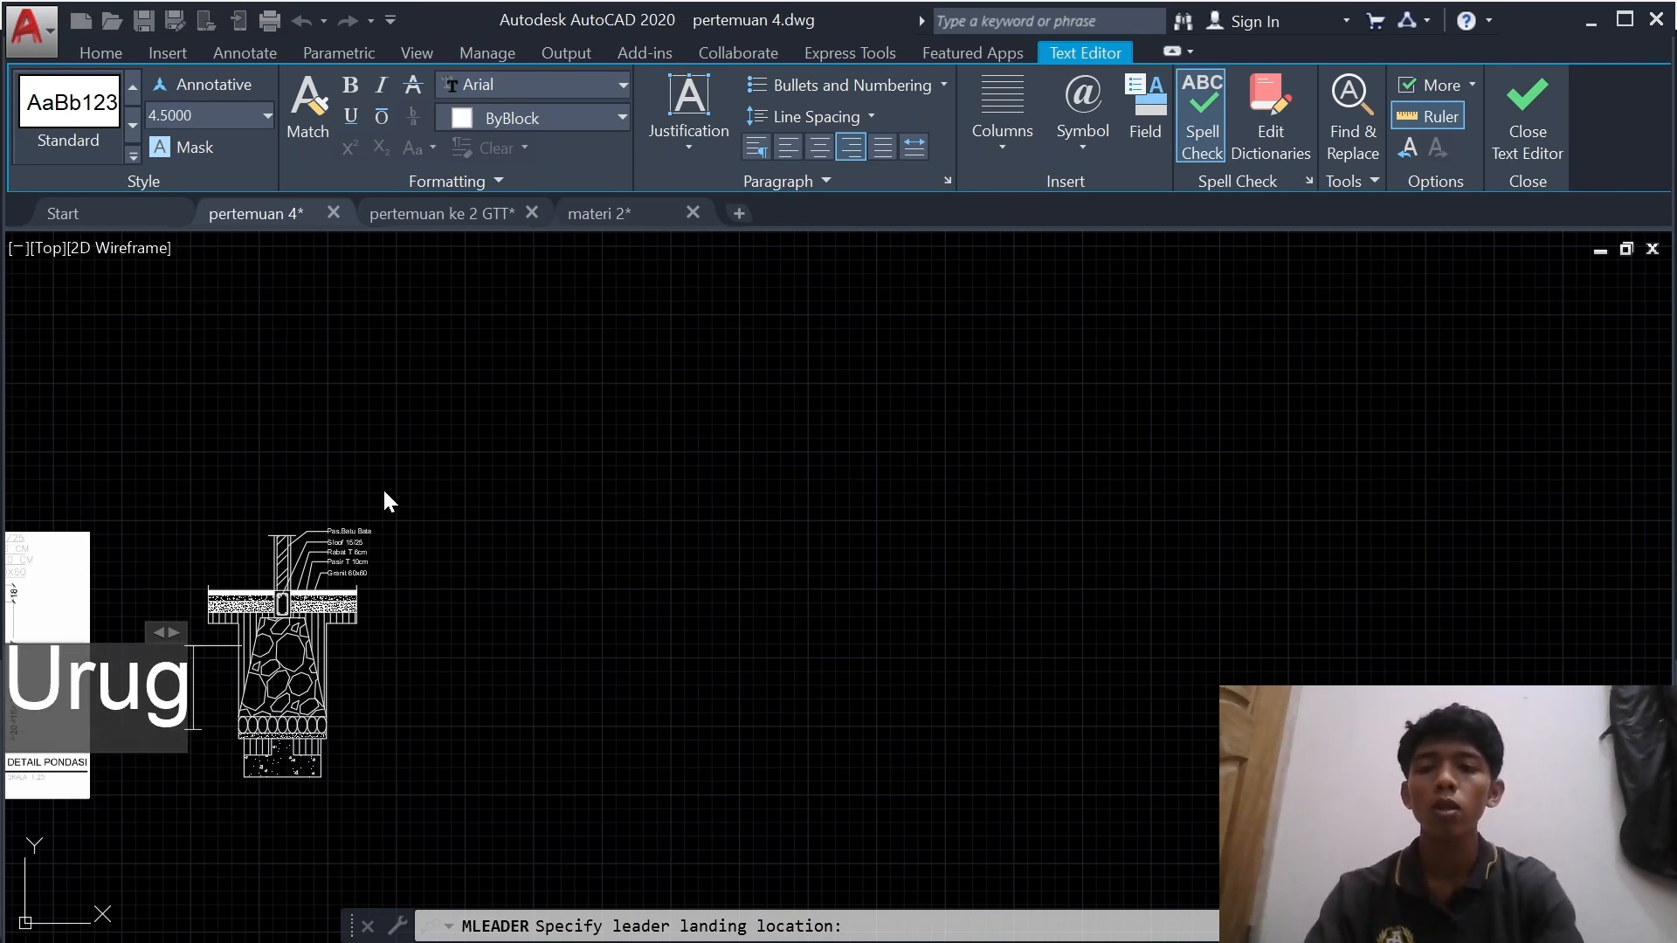
click(1529, 114)
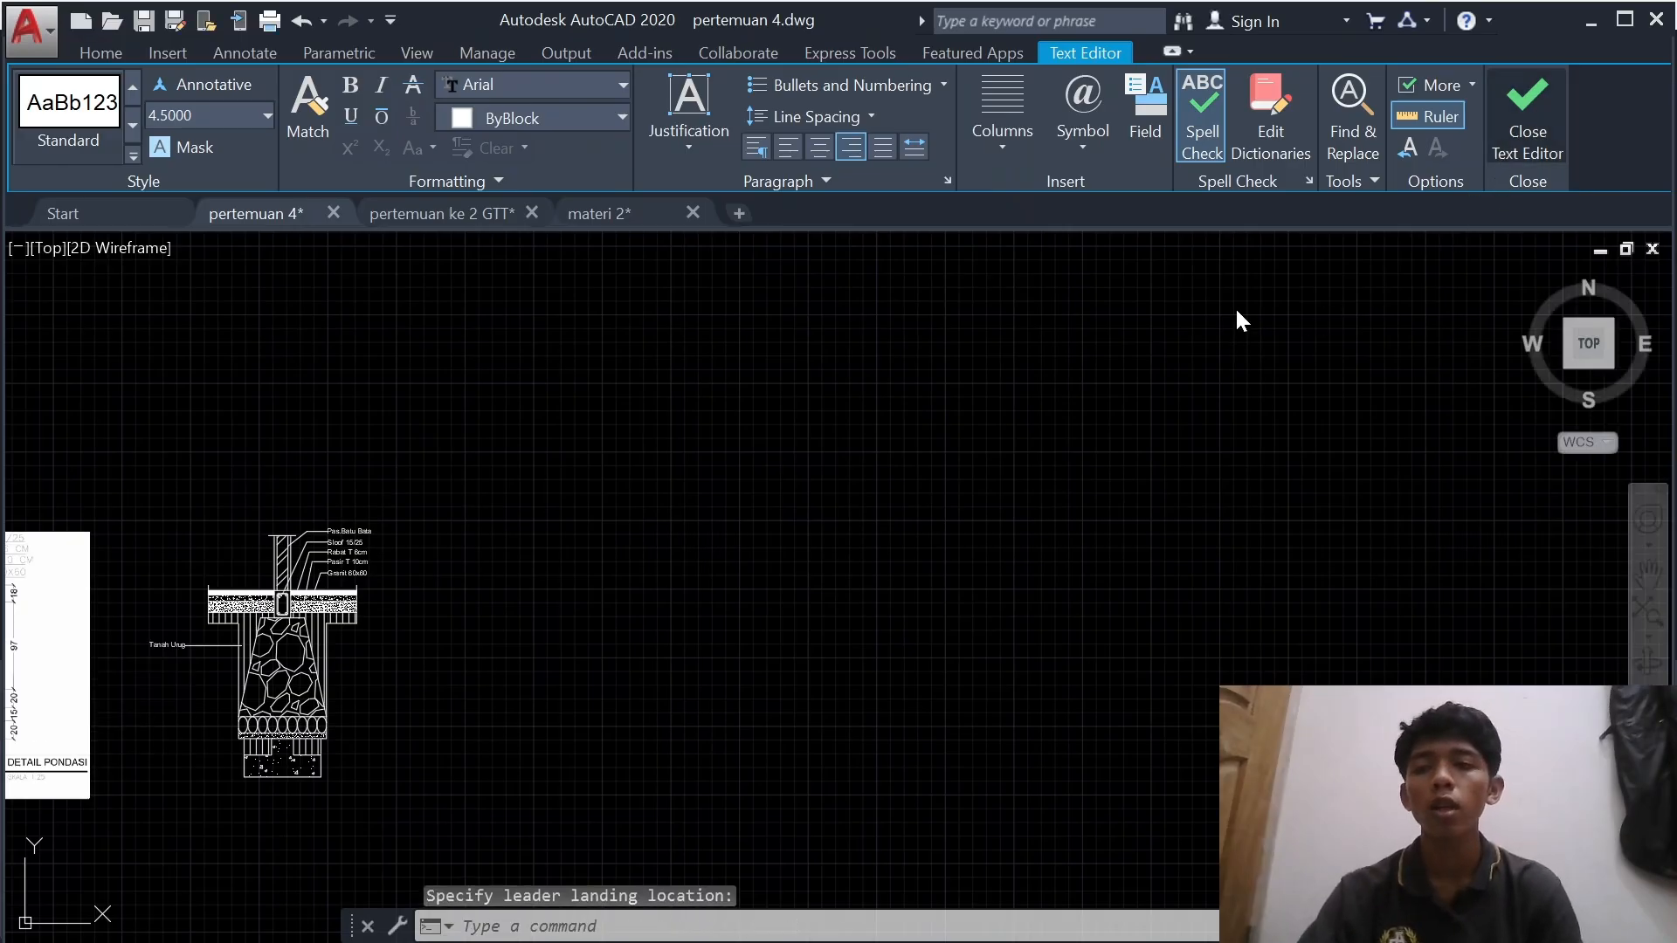
- Start a multileader pointing at the stone fill, with its landing outside the foundation below the "Tanah Urug" label
scroll(936, 536, up, 5)
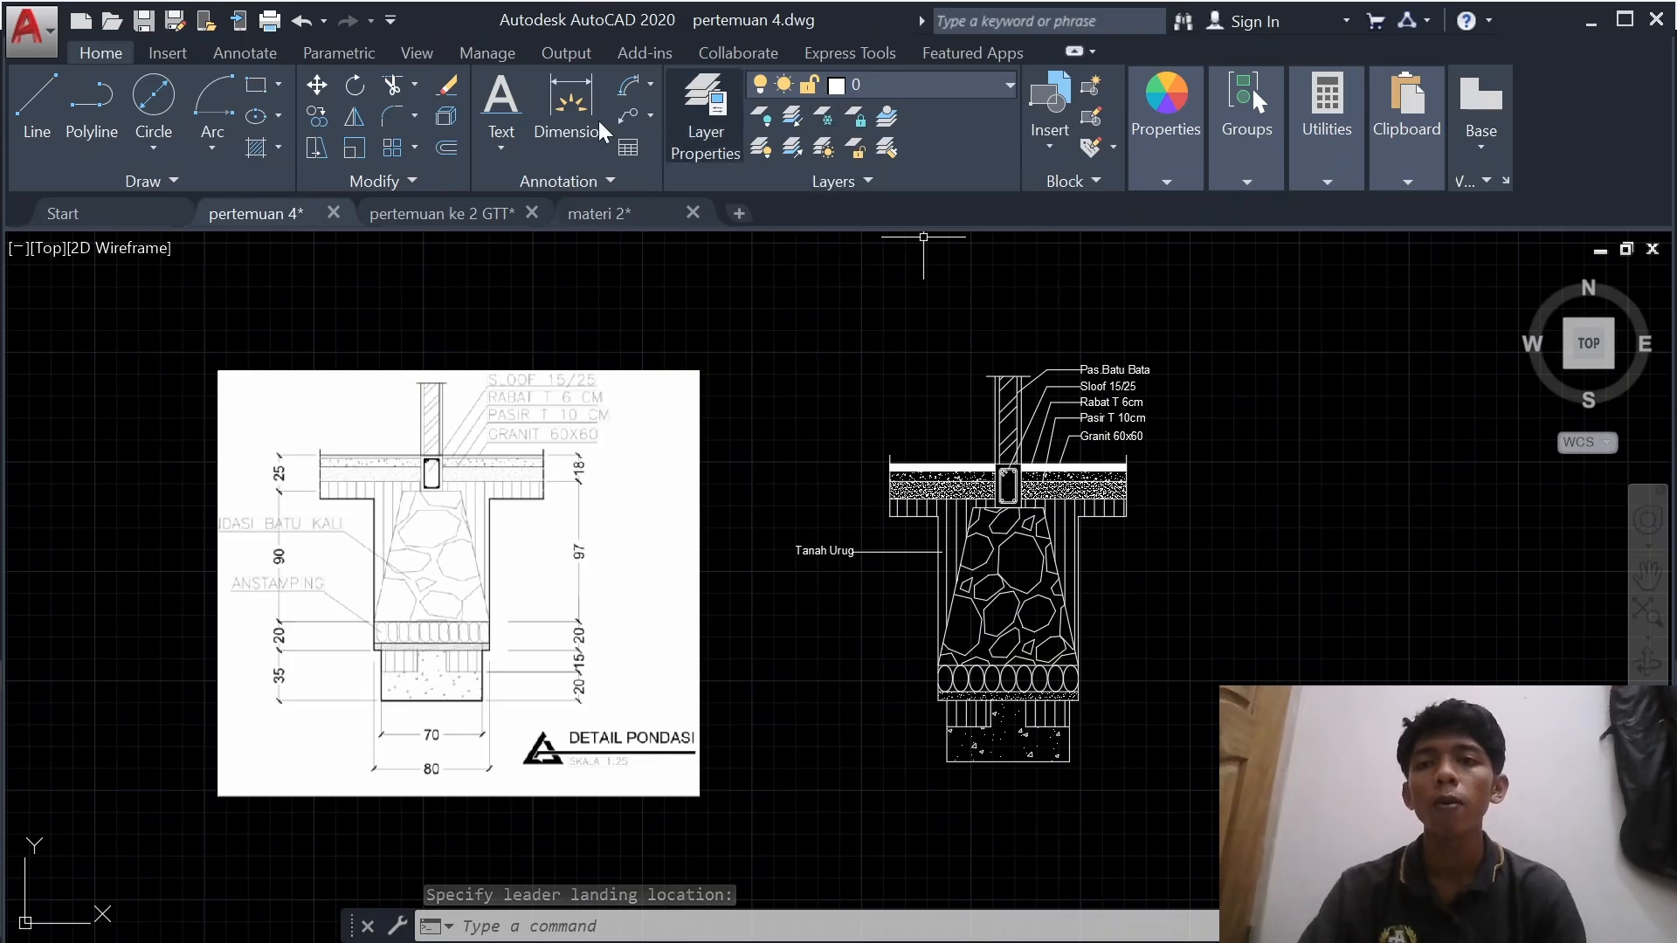
click(628, 112)
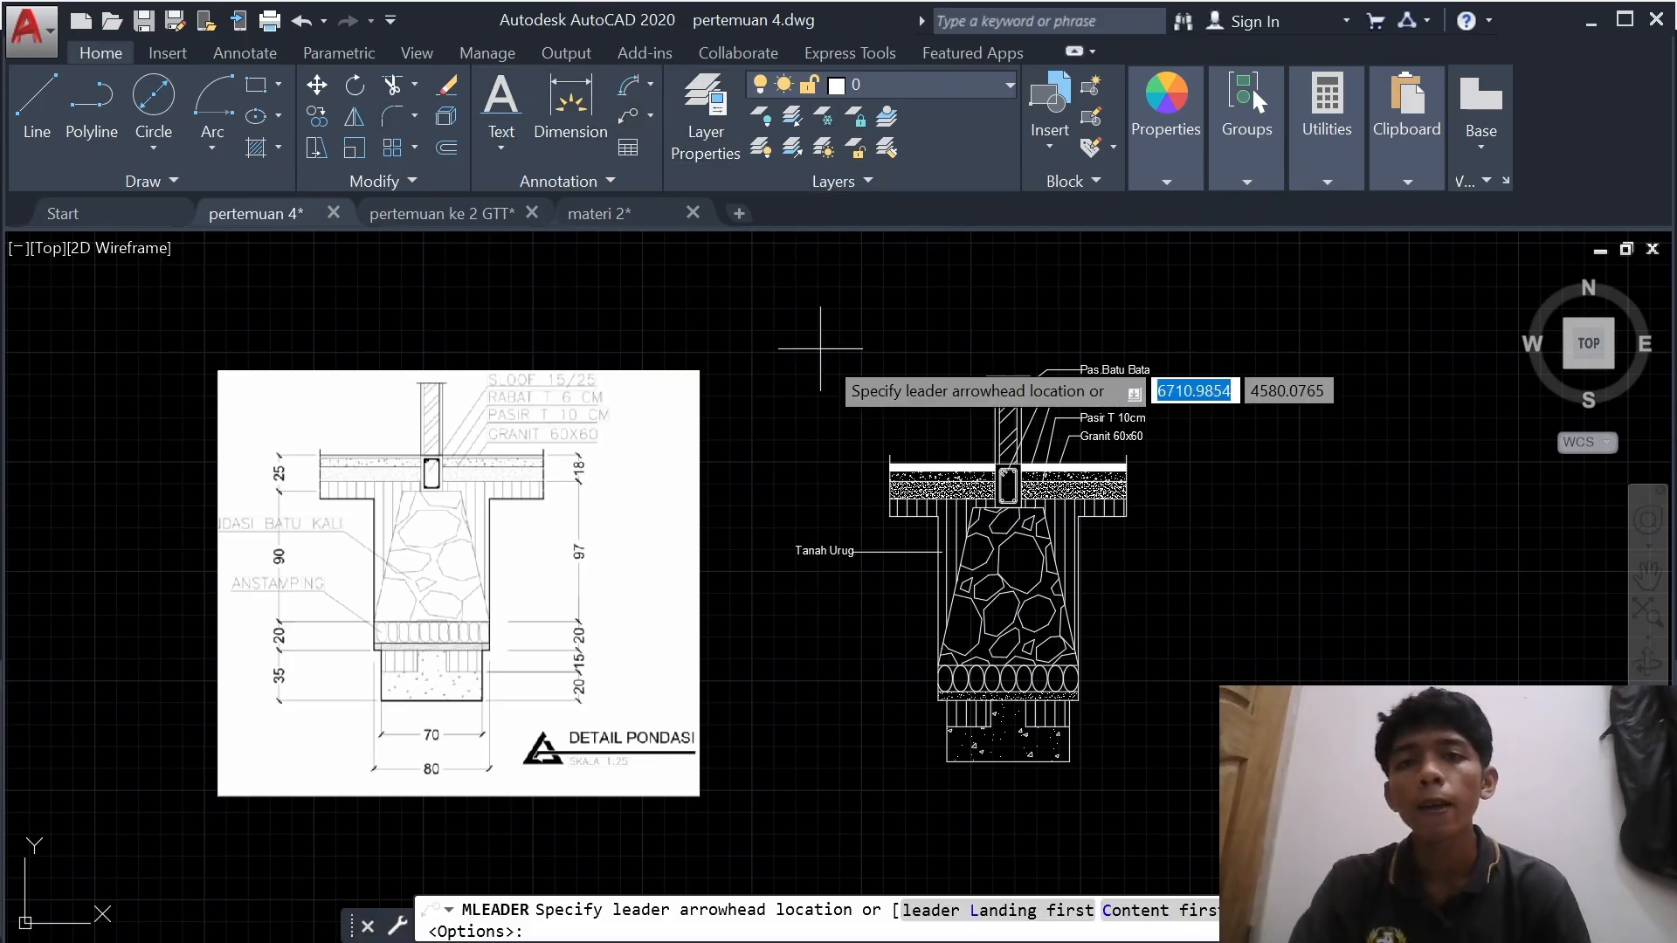
click(990, 615)
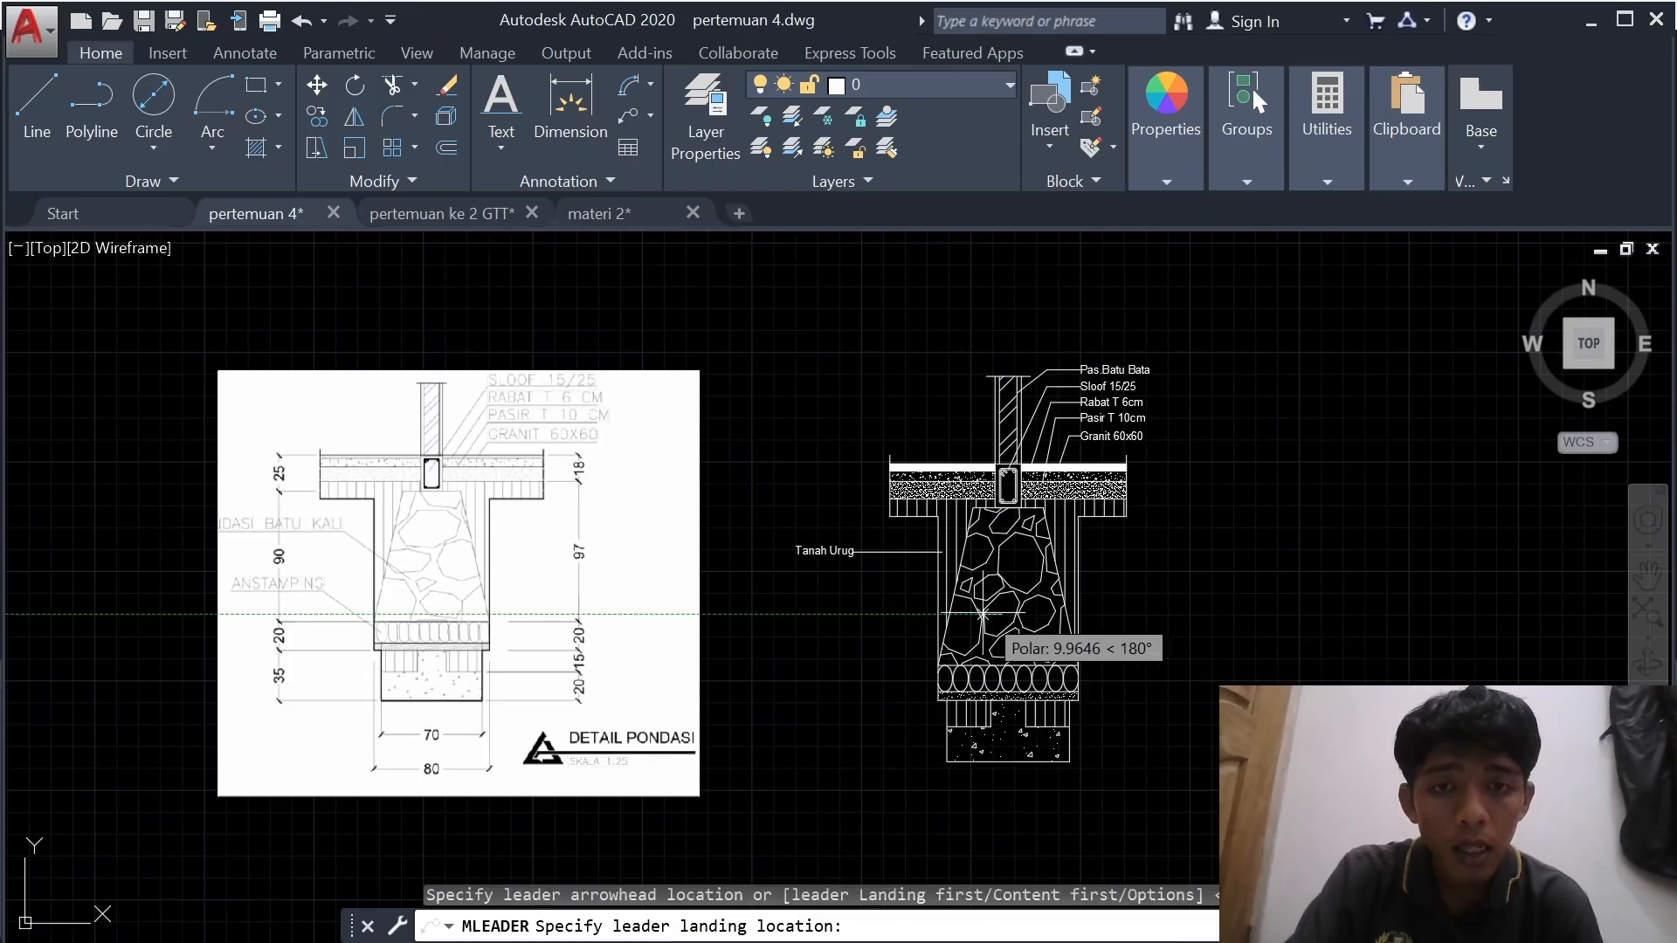
click(911, 587)
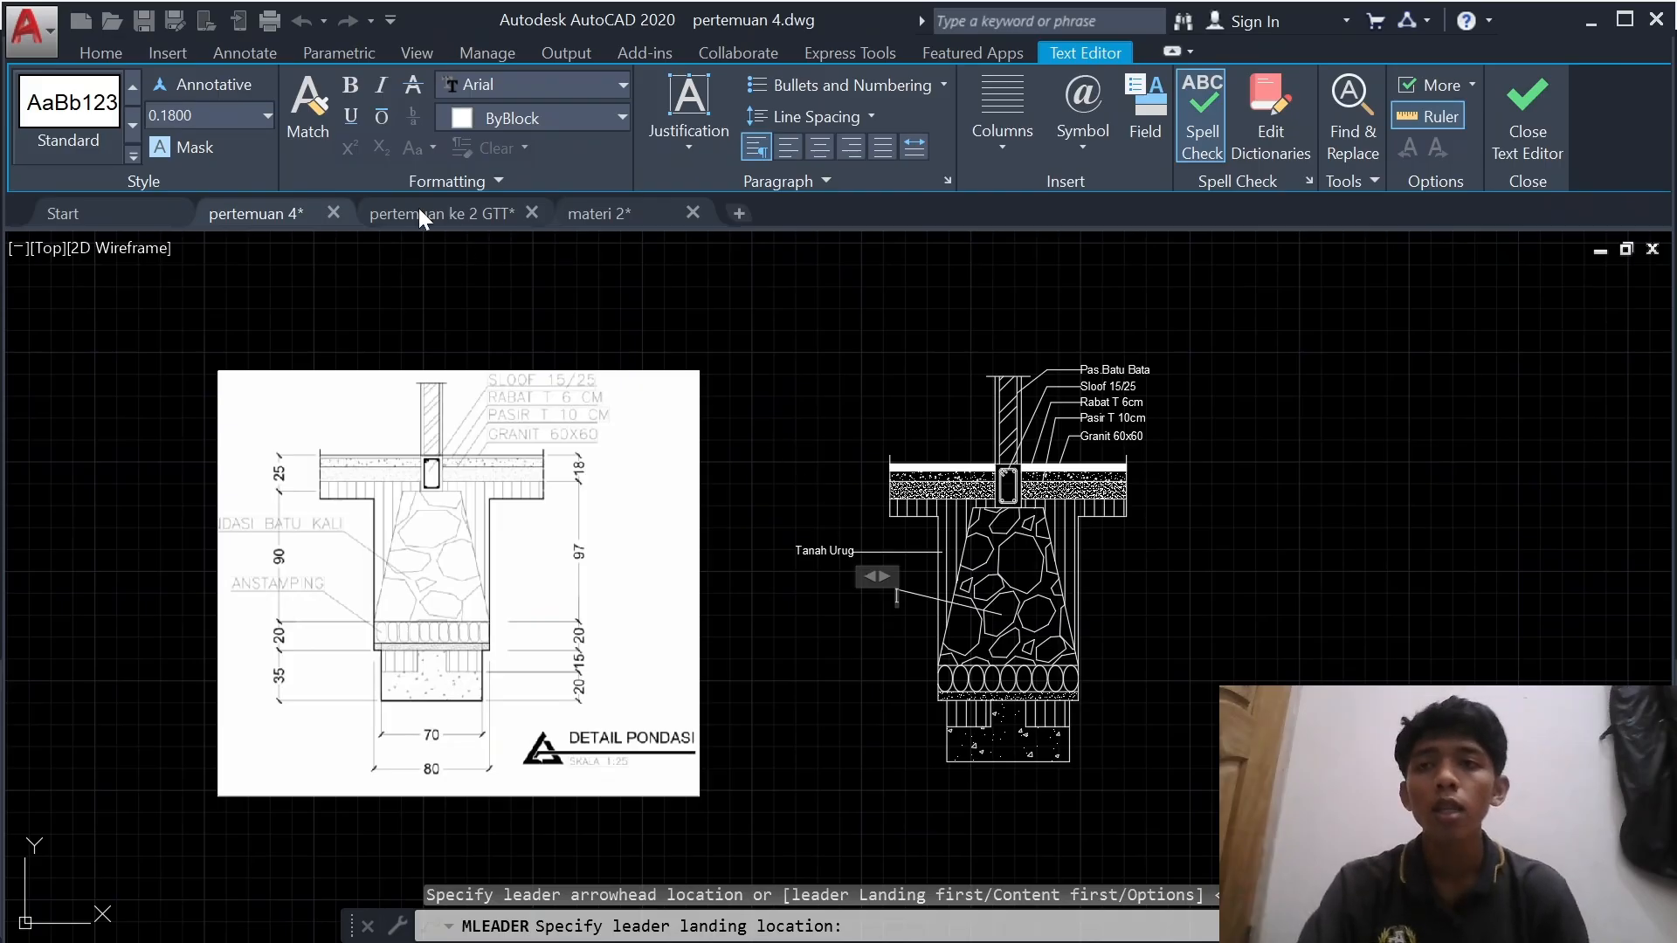
- Write "Pondasi Batu Kali" as the leader's text, right-aligned with a text height of 4.5, and finish the label
click(266, 116)
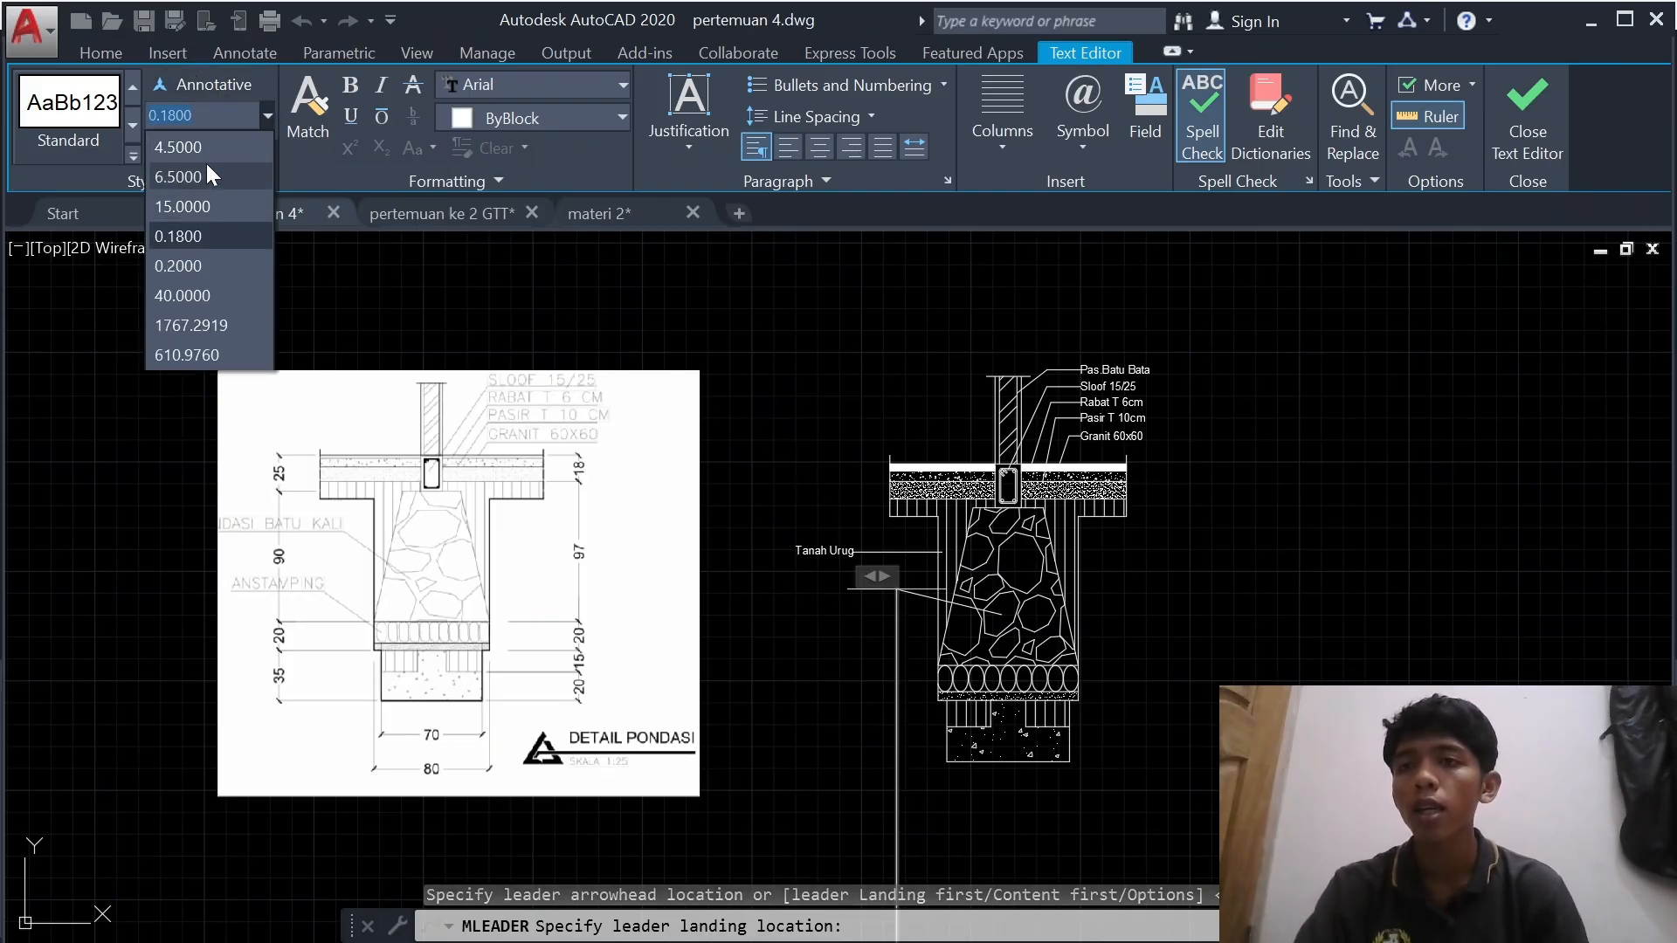
click(188, 142)
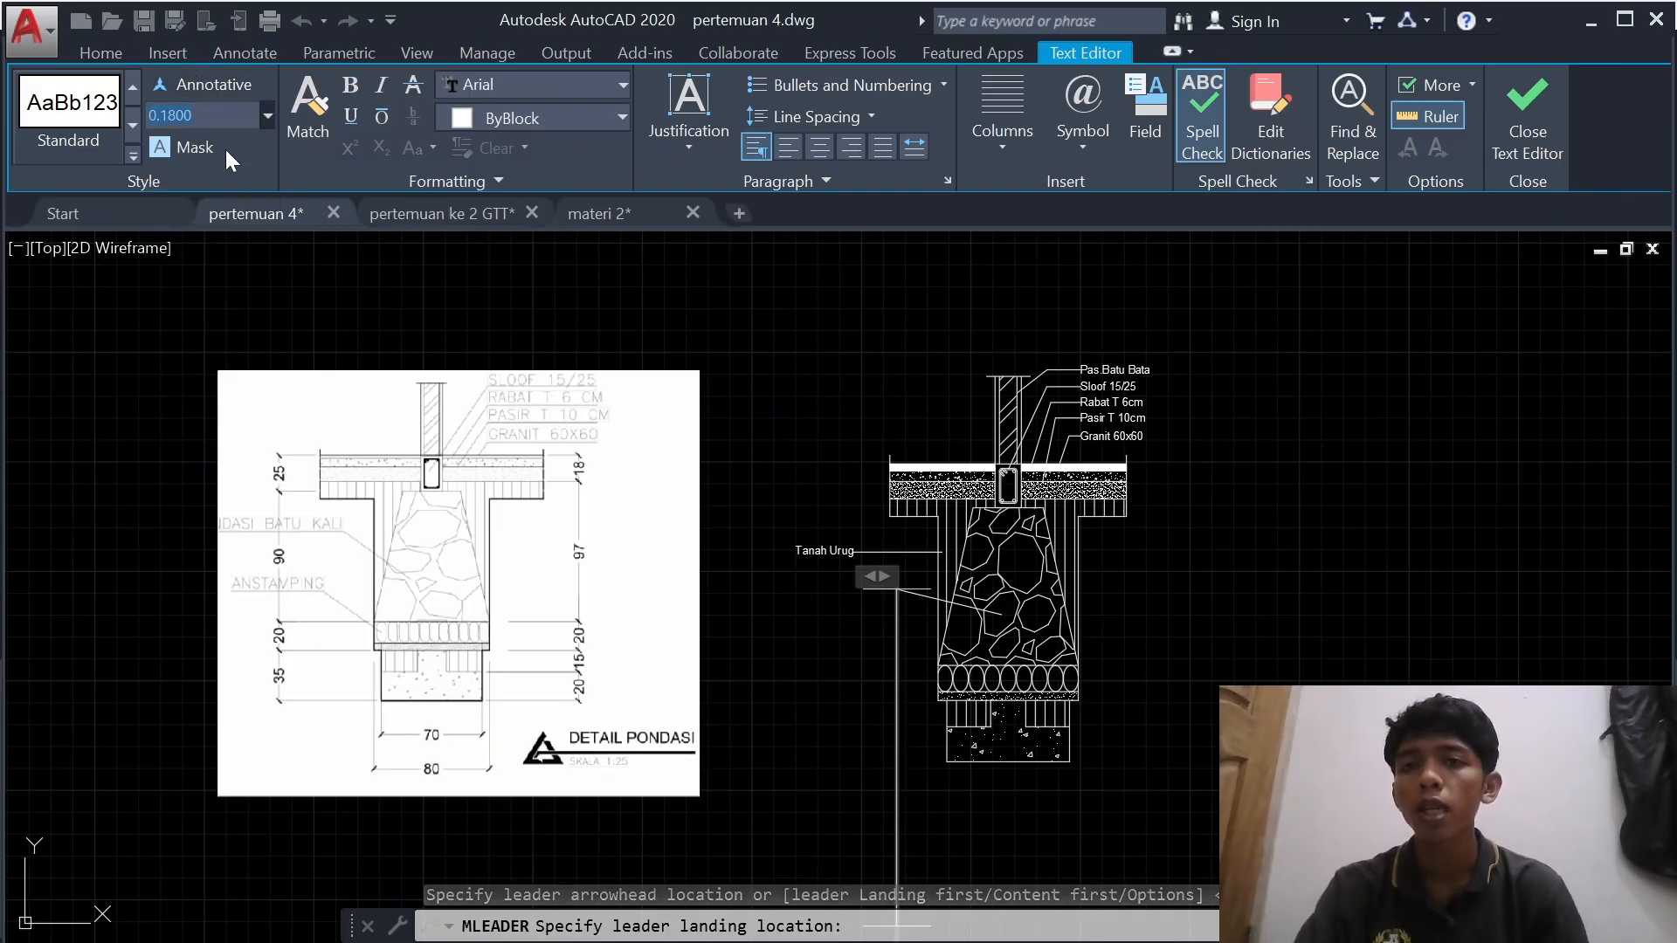
click(851, 147)
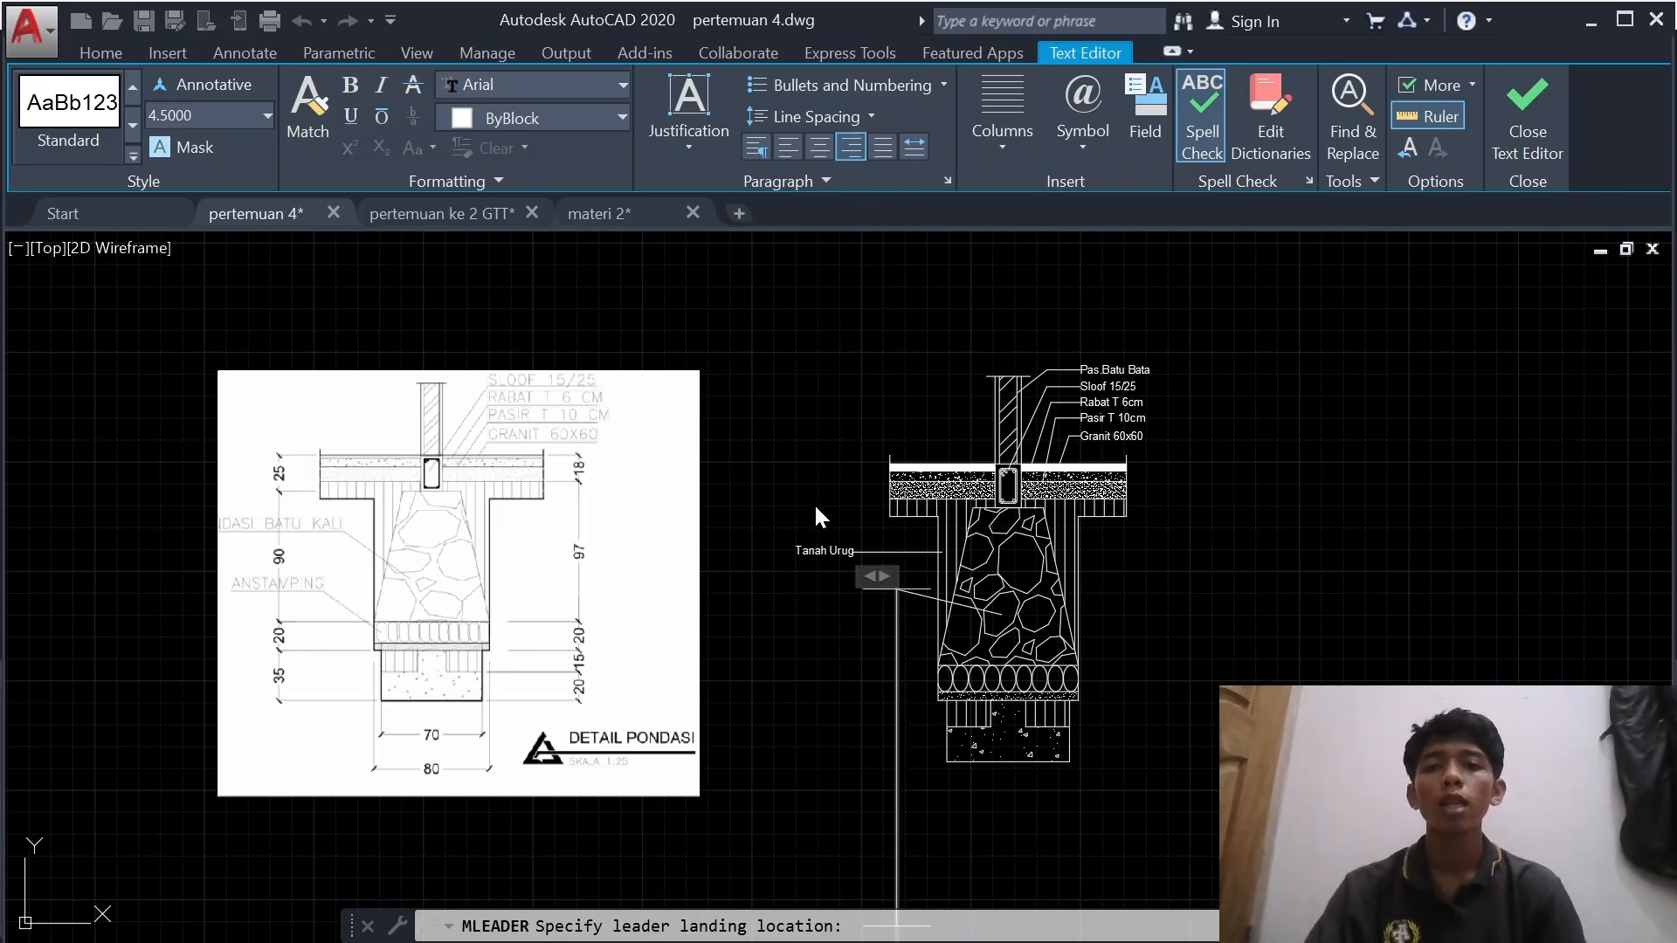
text(P)
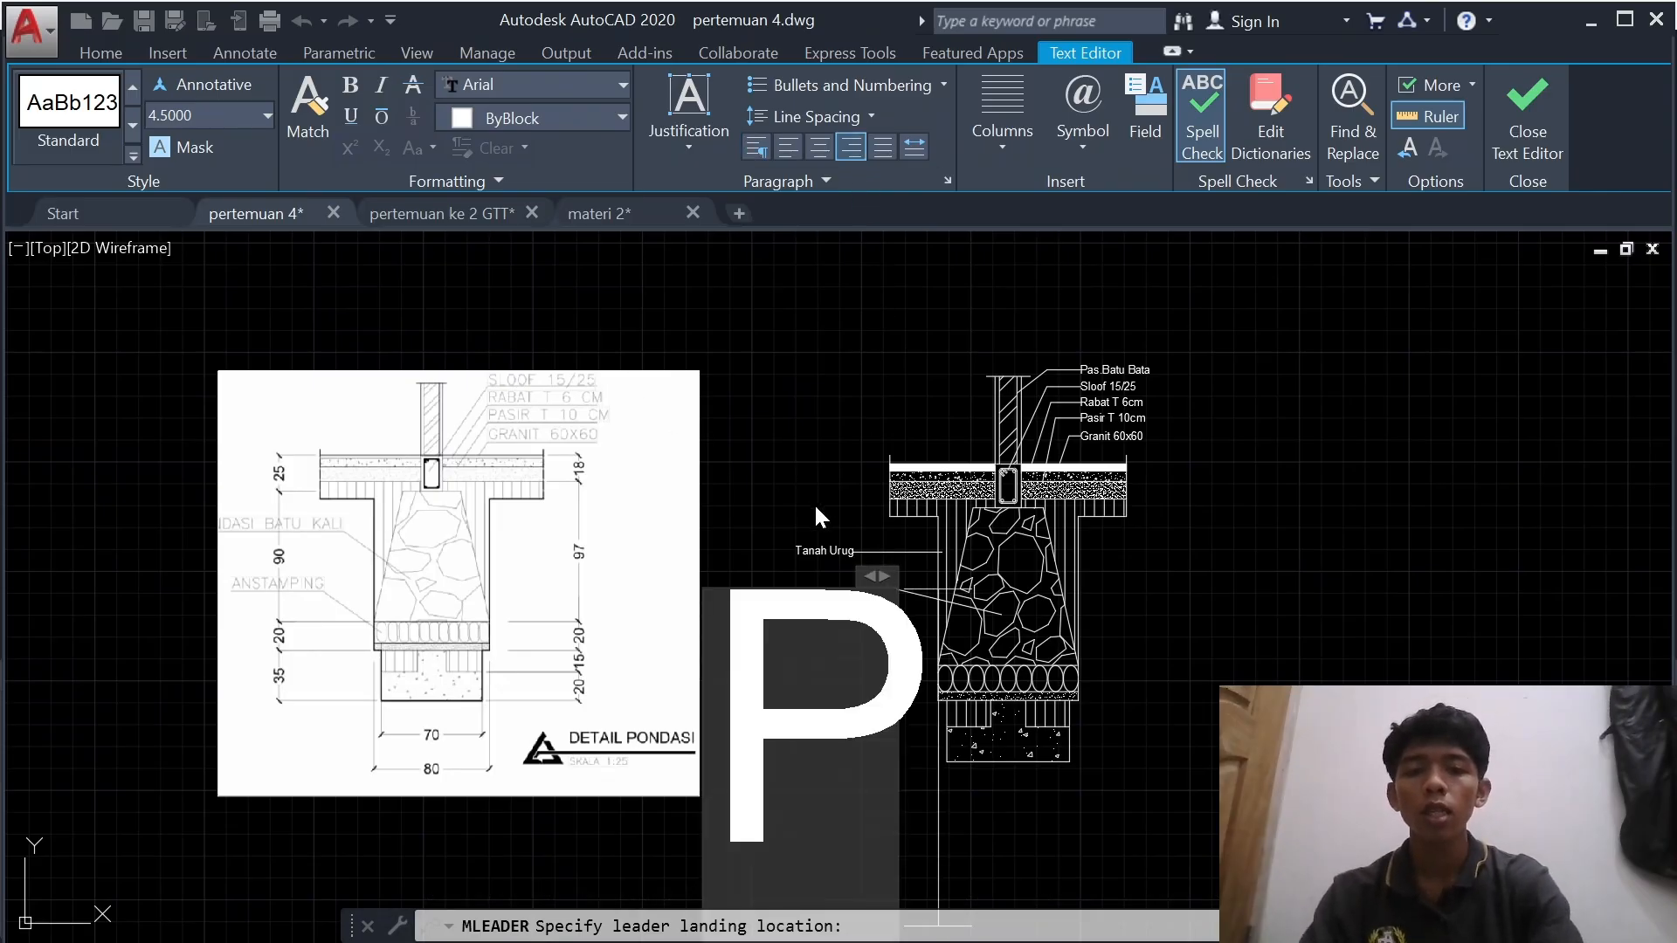
text(ondasi)
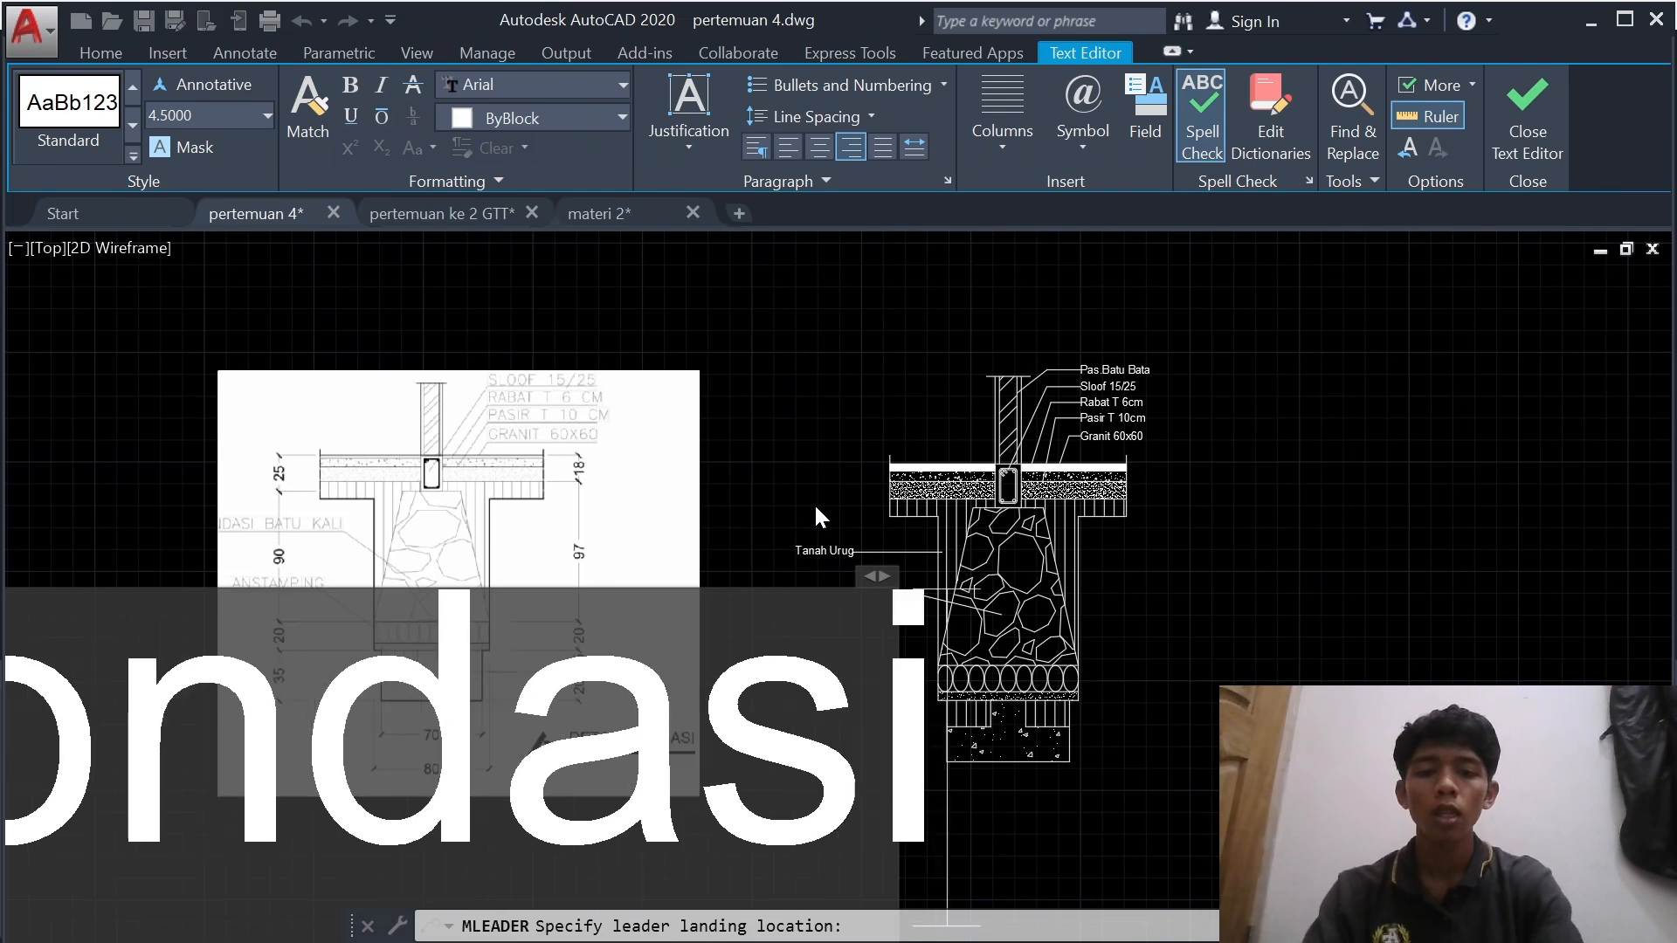
text( Batu Kali)
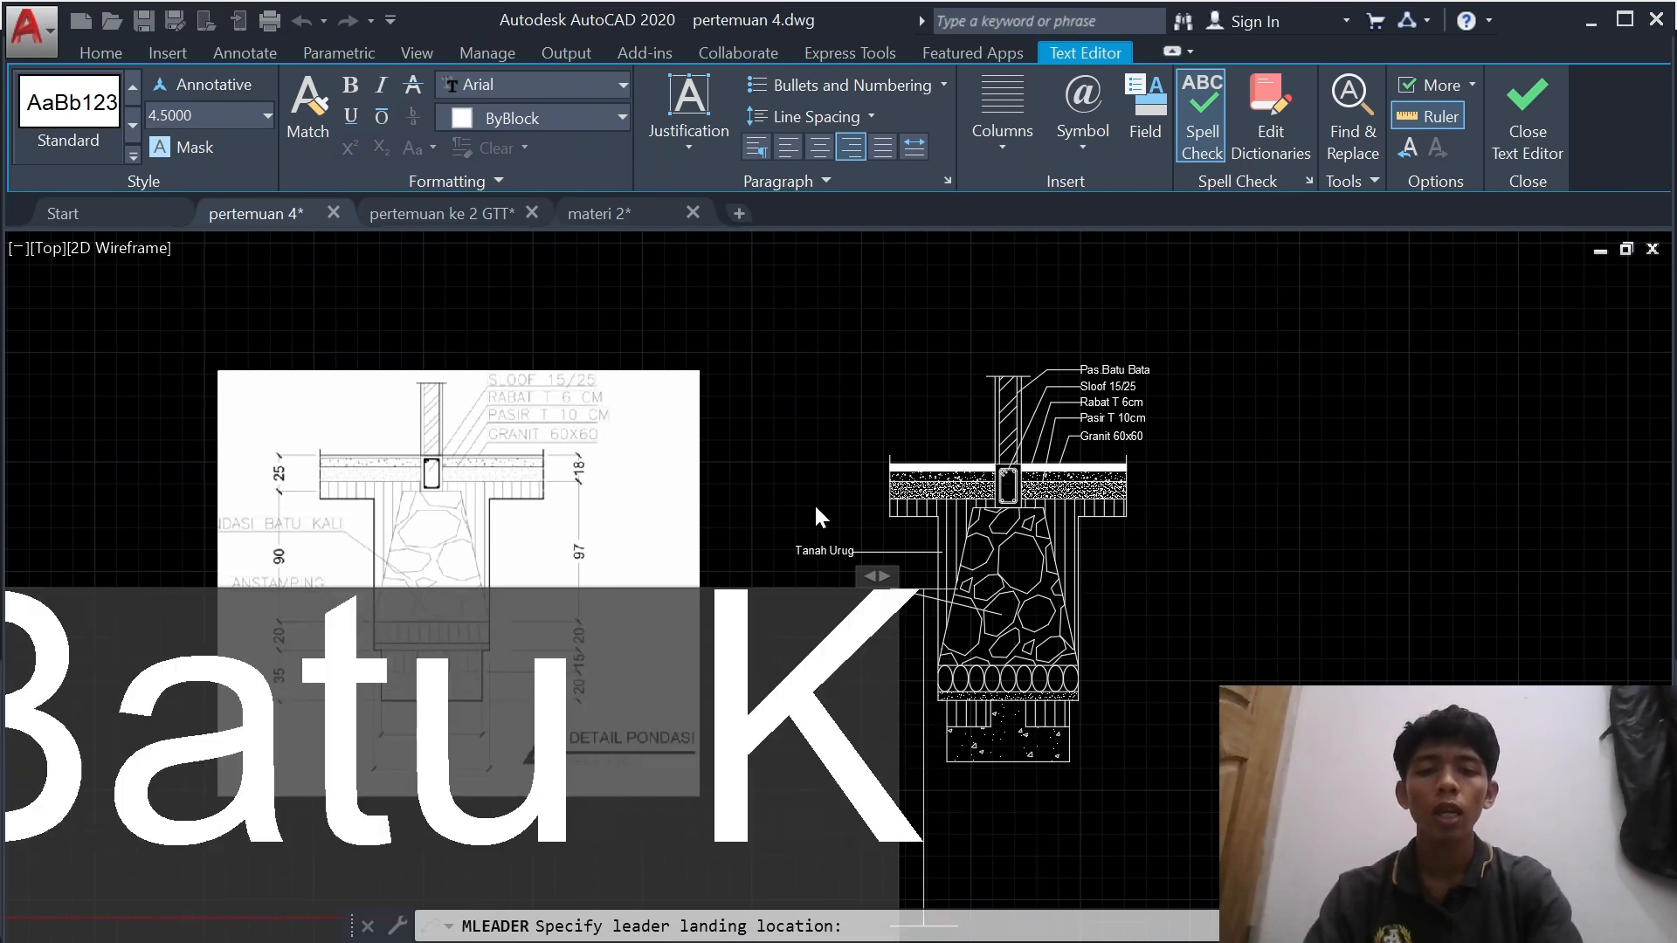
click(1528, 113)
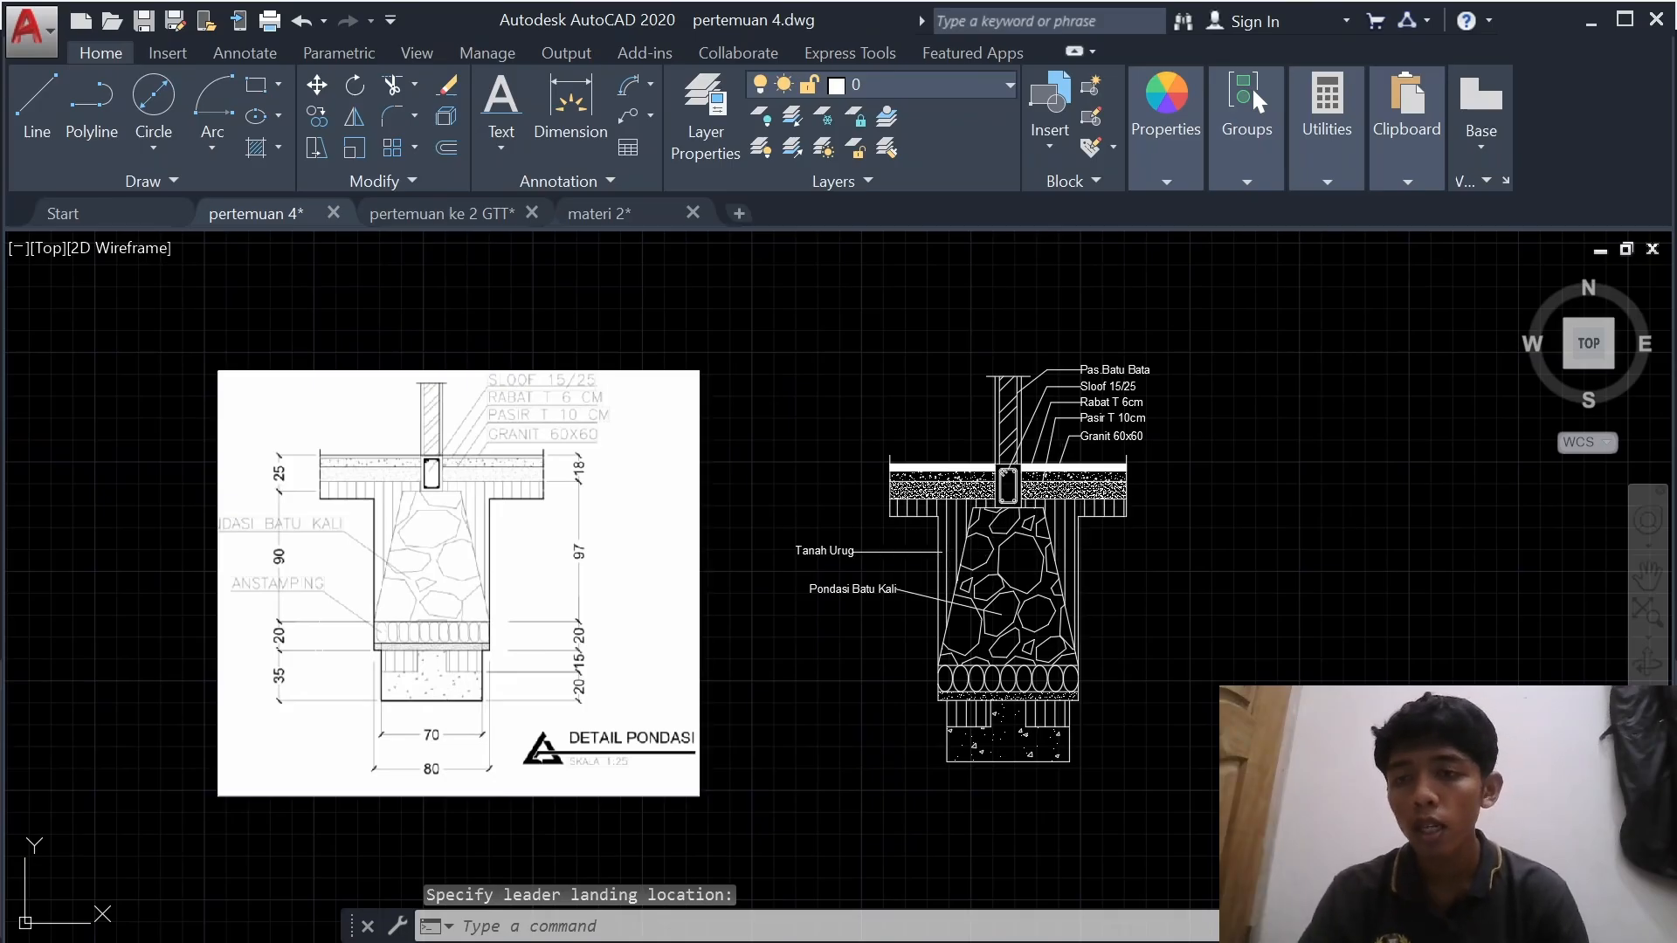
- Start a multileader pointing at the row of oval stones, with its landing directly below that of "Pondasi Batu Kali"
click(622, 117)
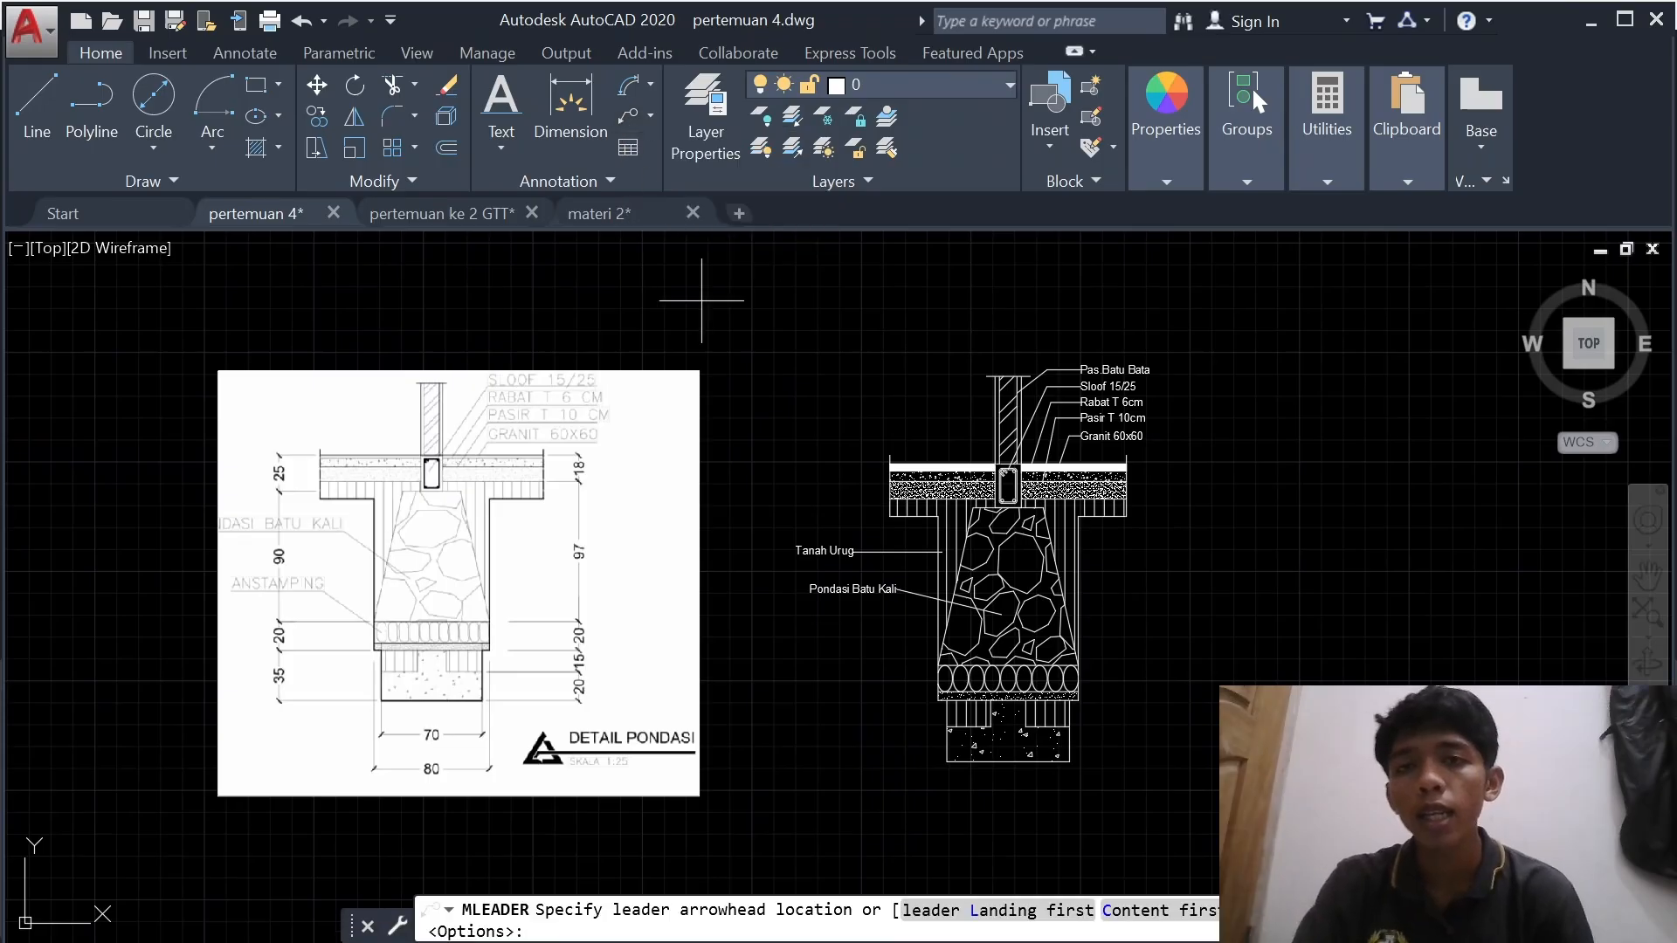
click(960, 678)
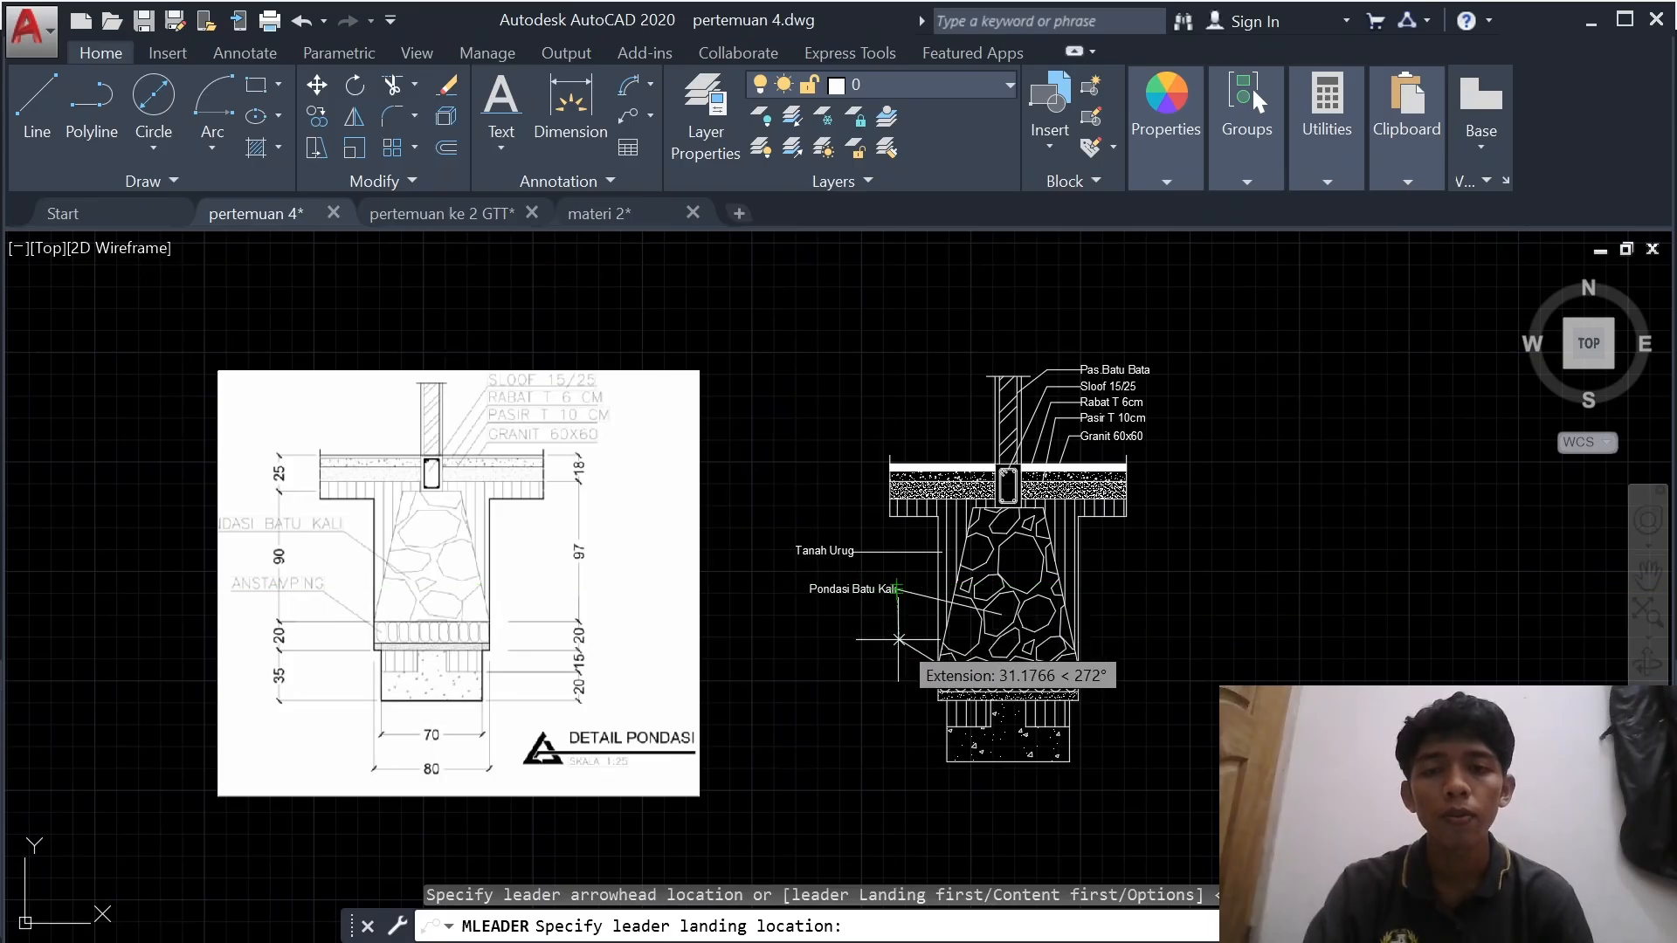
click(898, 640)
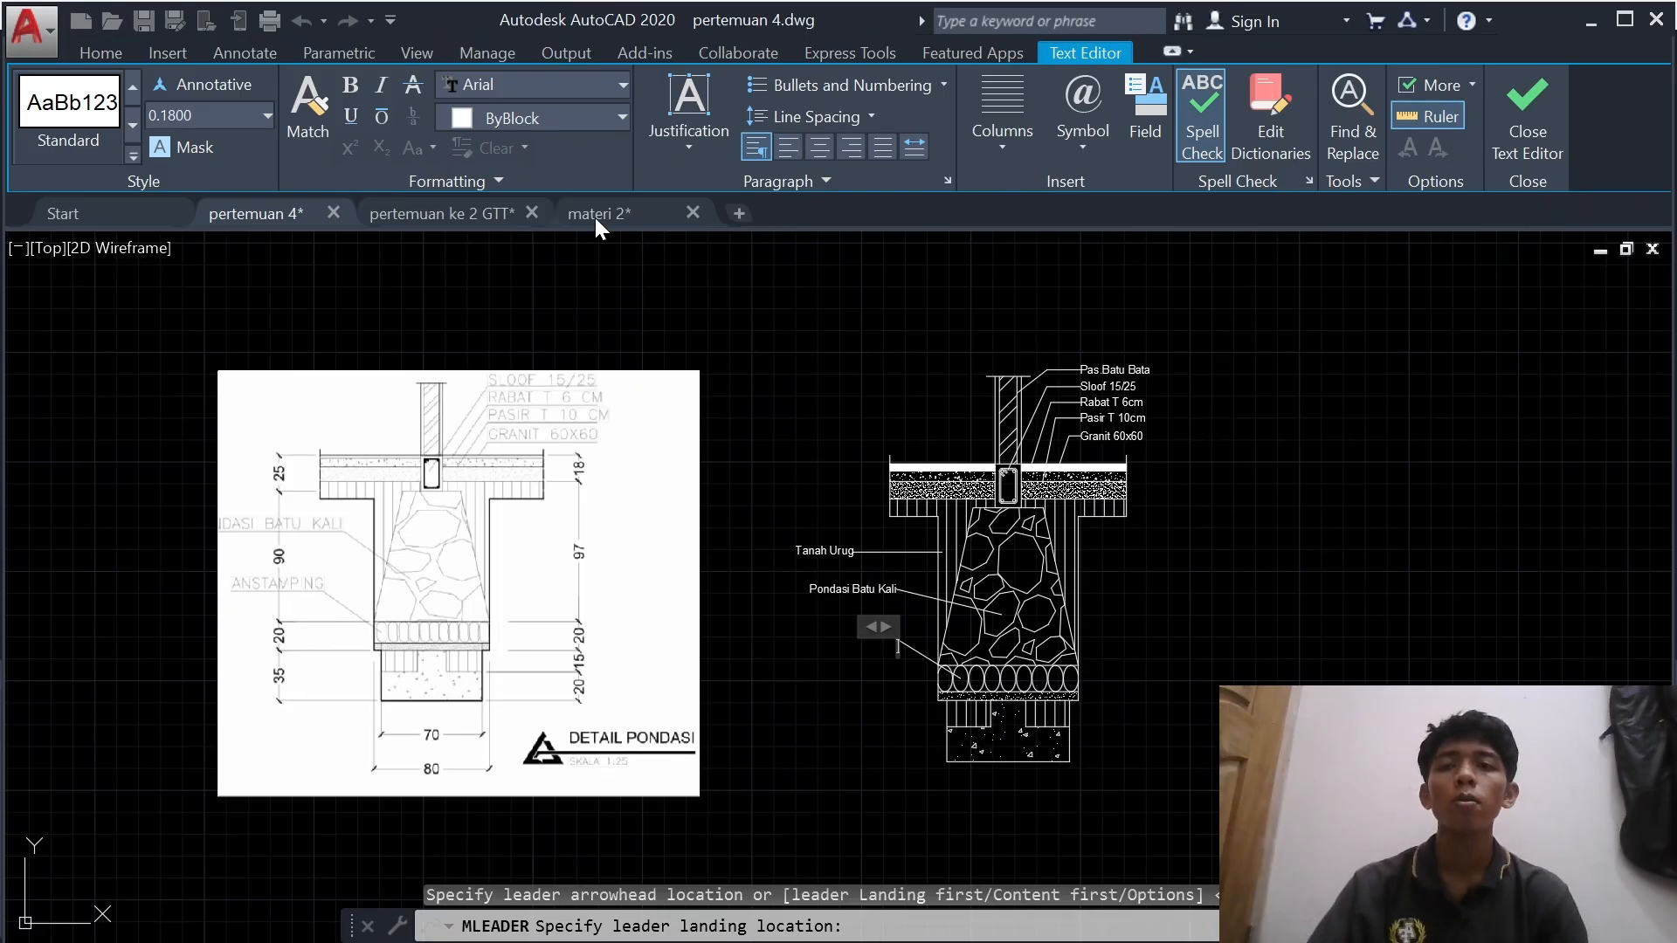
- Write "Aanstamping" as the leader's text, right-aligned with a text height of 4.5, and finish the label
click(266, 115)
click(236, 150)
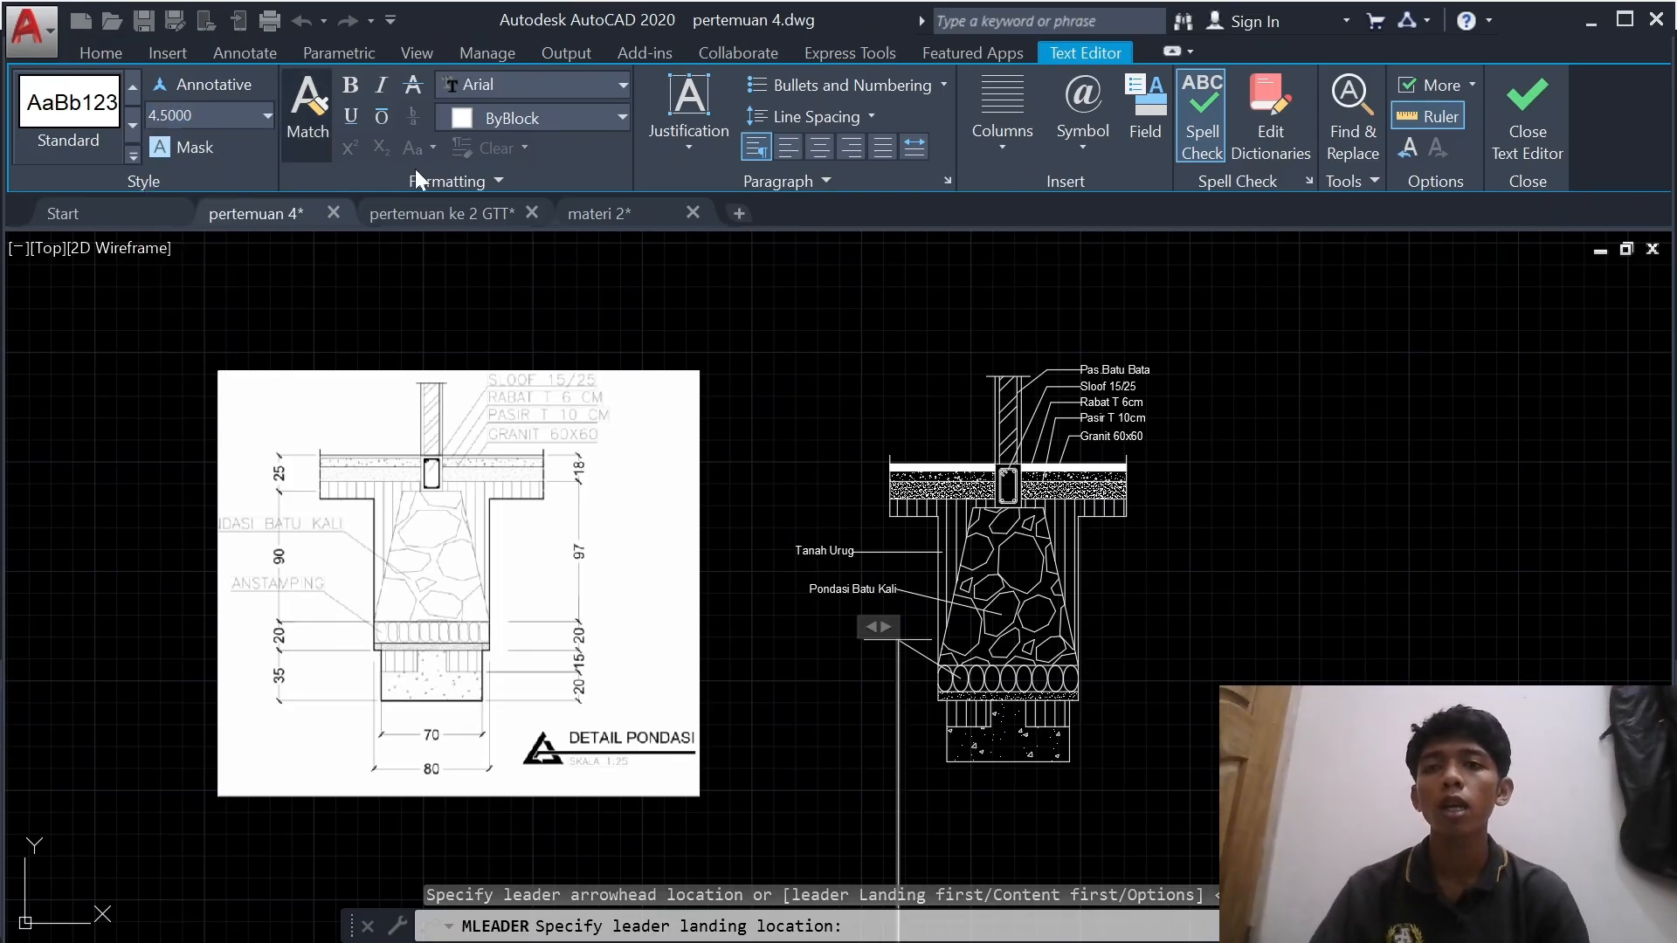
click(854, 147)
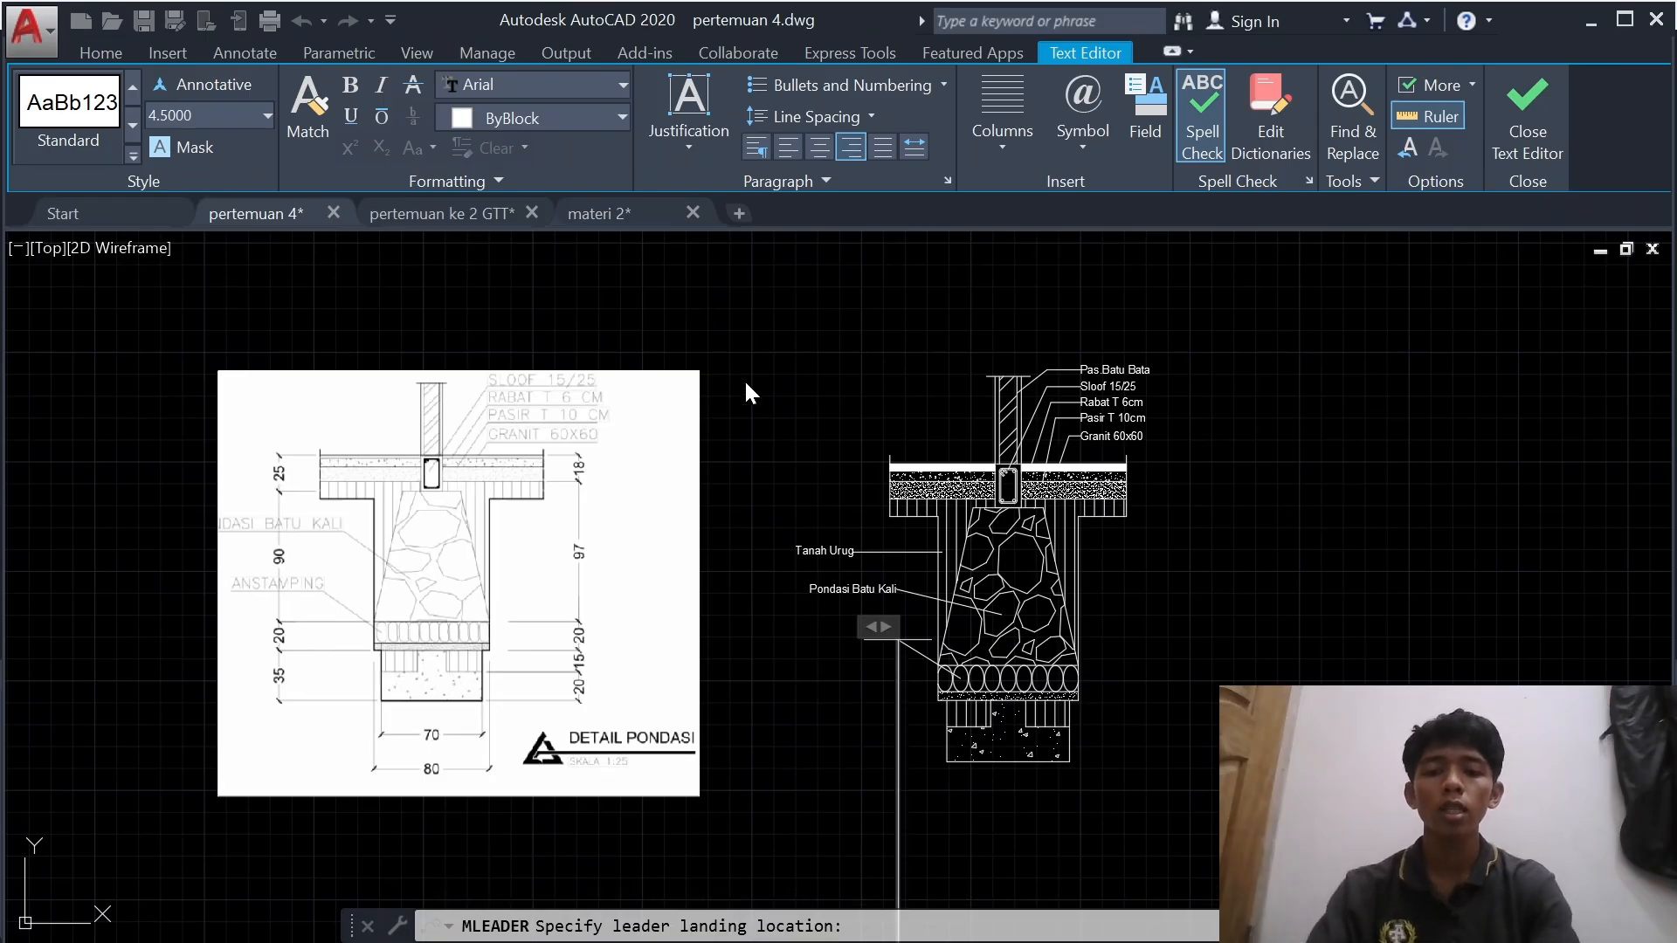
text(Aanstamping)
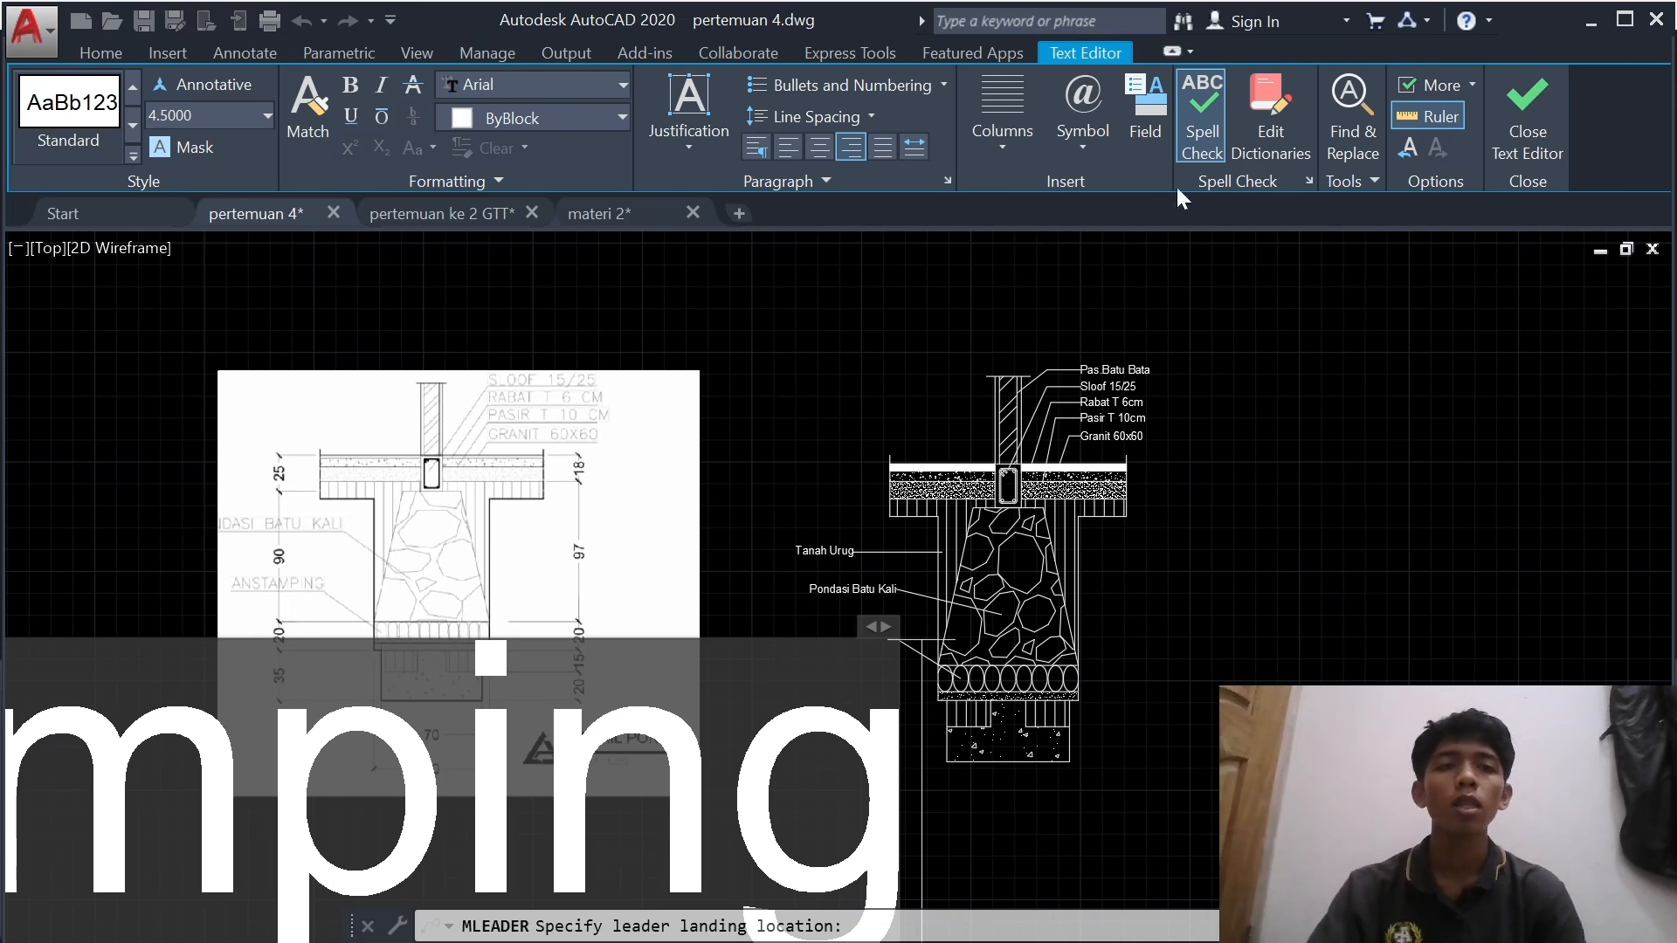
click(1528, 131)
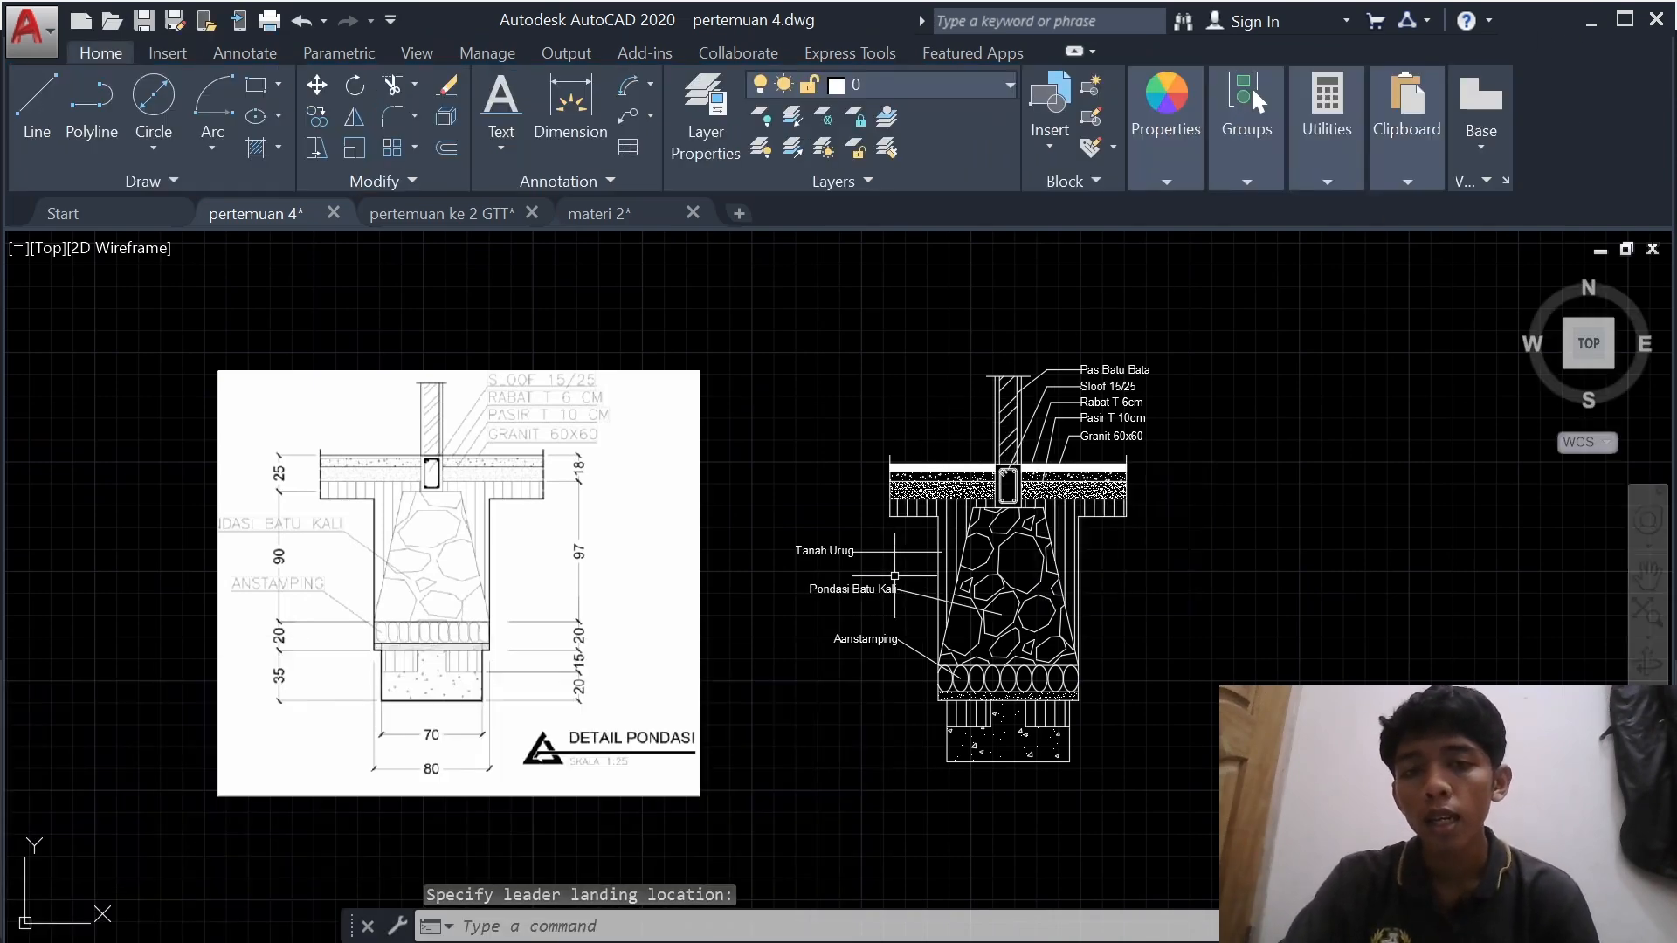
- Stretch the "Pondasi Batu Kali" label horizontally away from the foundation to line up with the end of "Tanah Urug"
scroll(870, 564, up, 2)
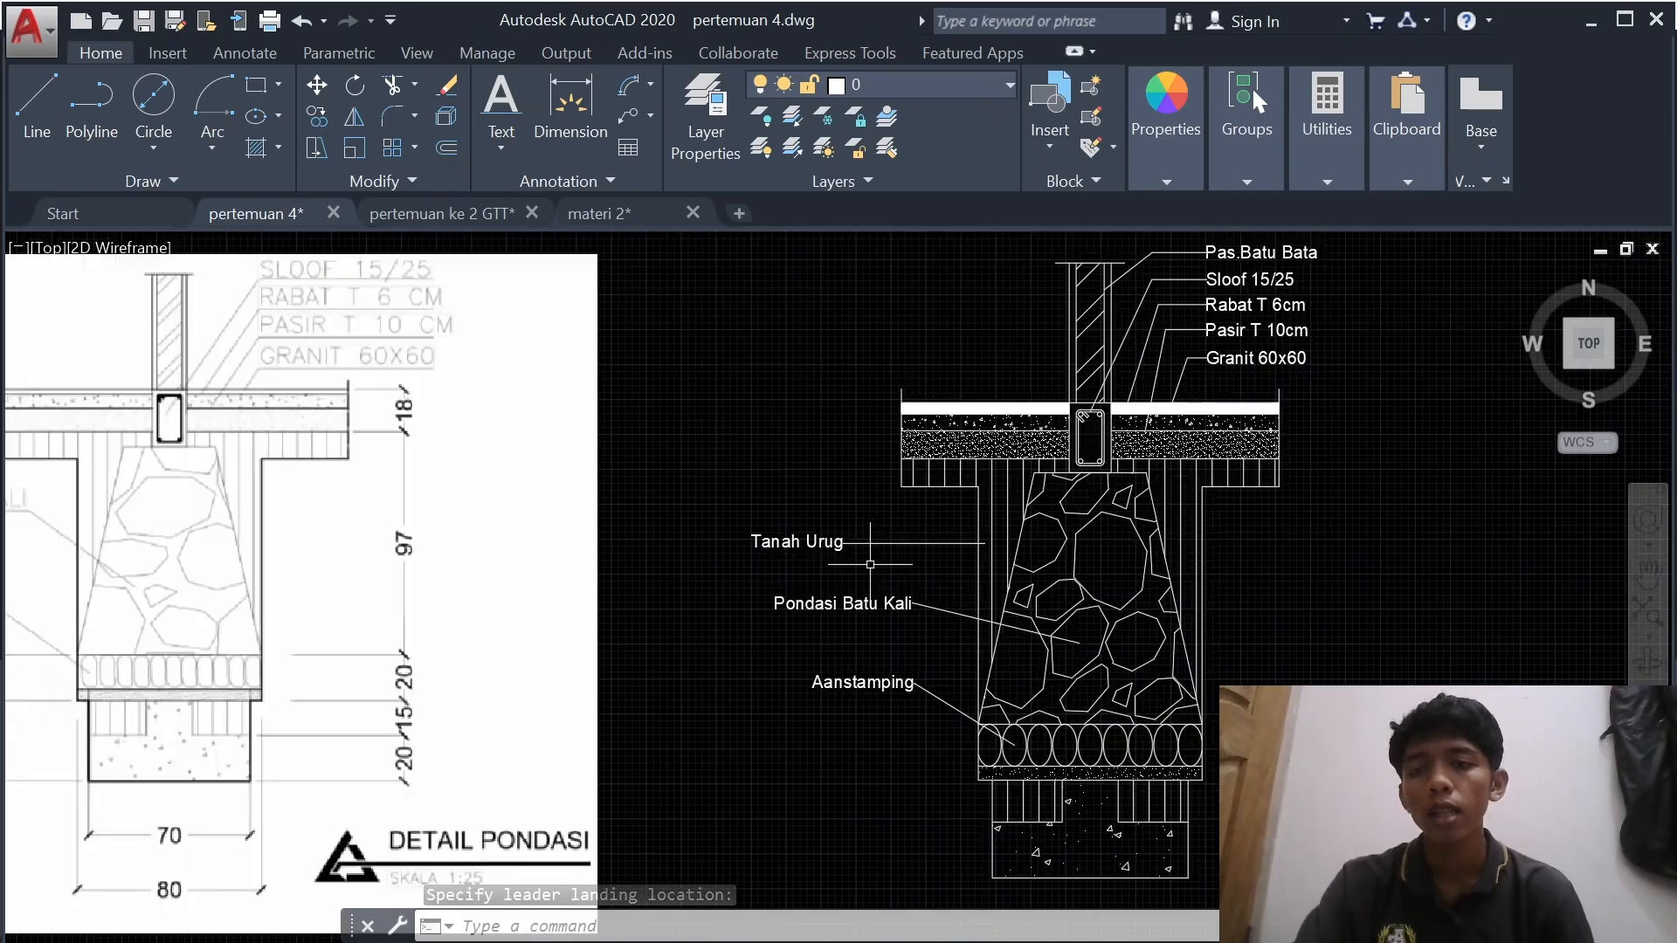
click(905, 603)
click(913, 597)
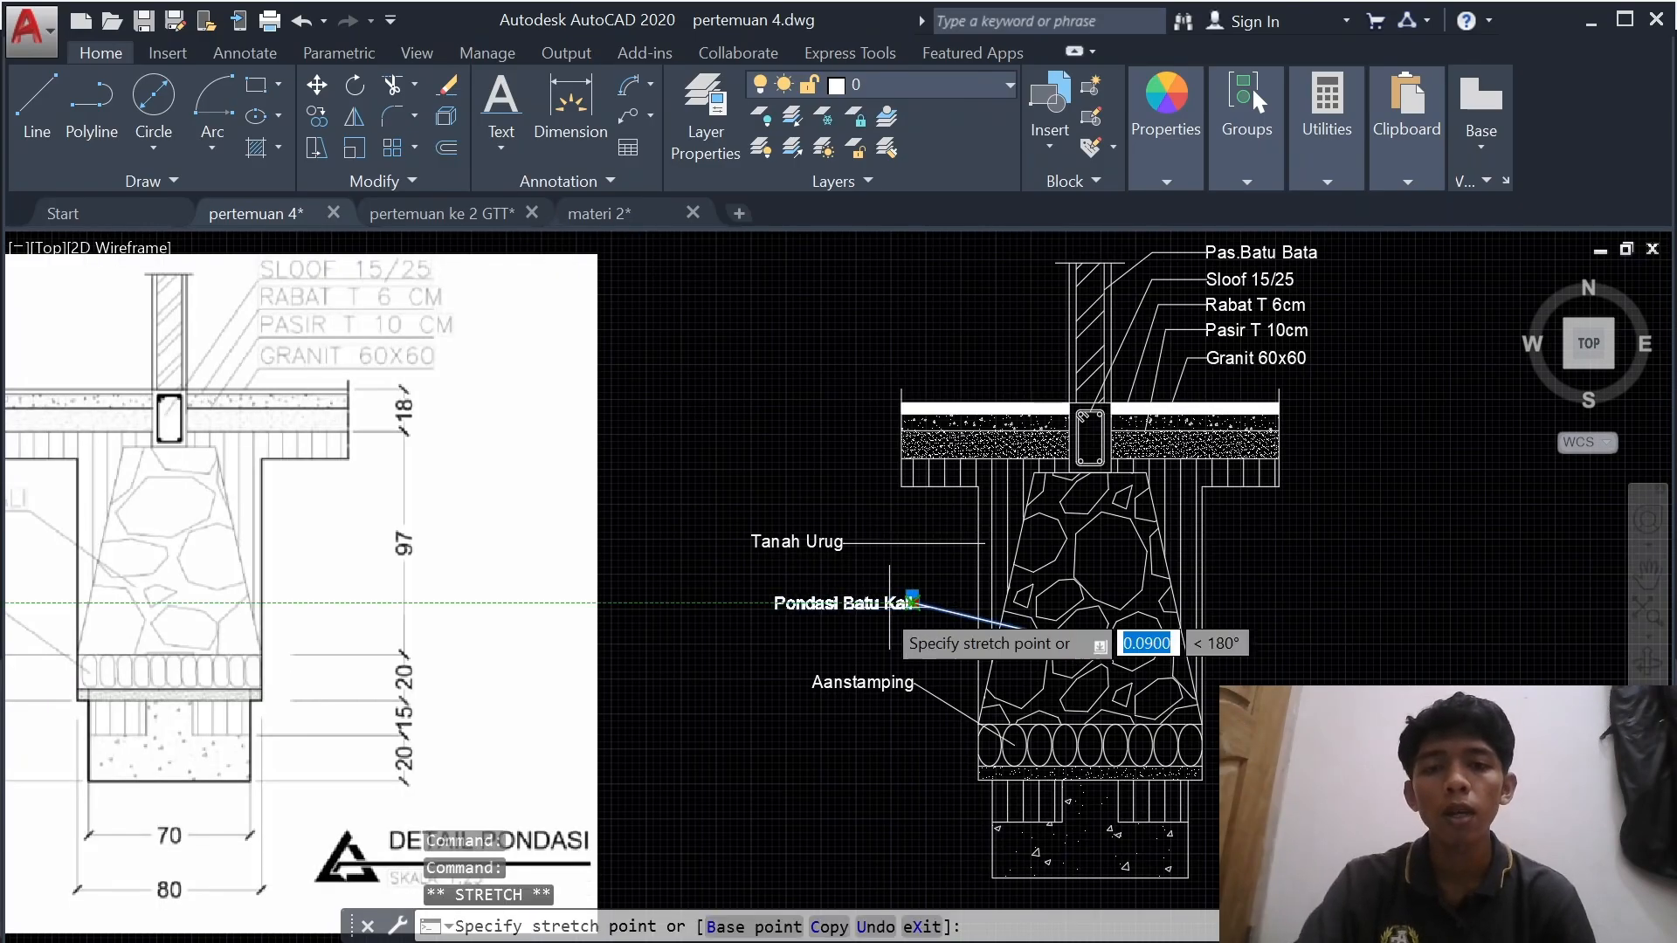
click(843, 601)
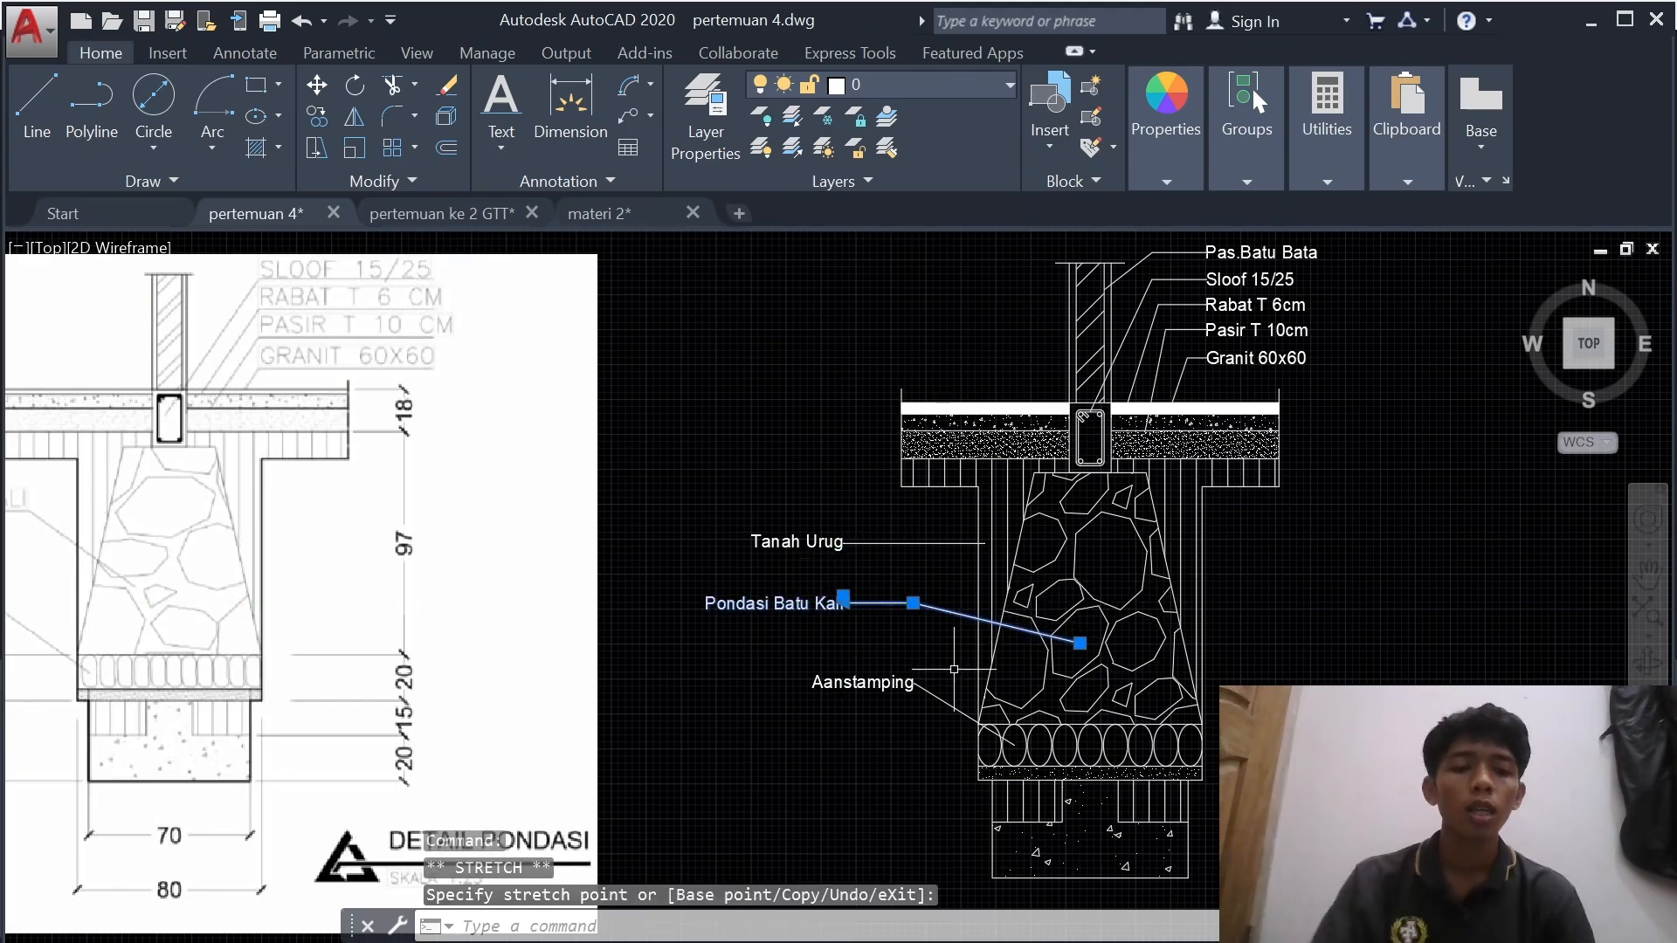
key(space)
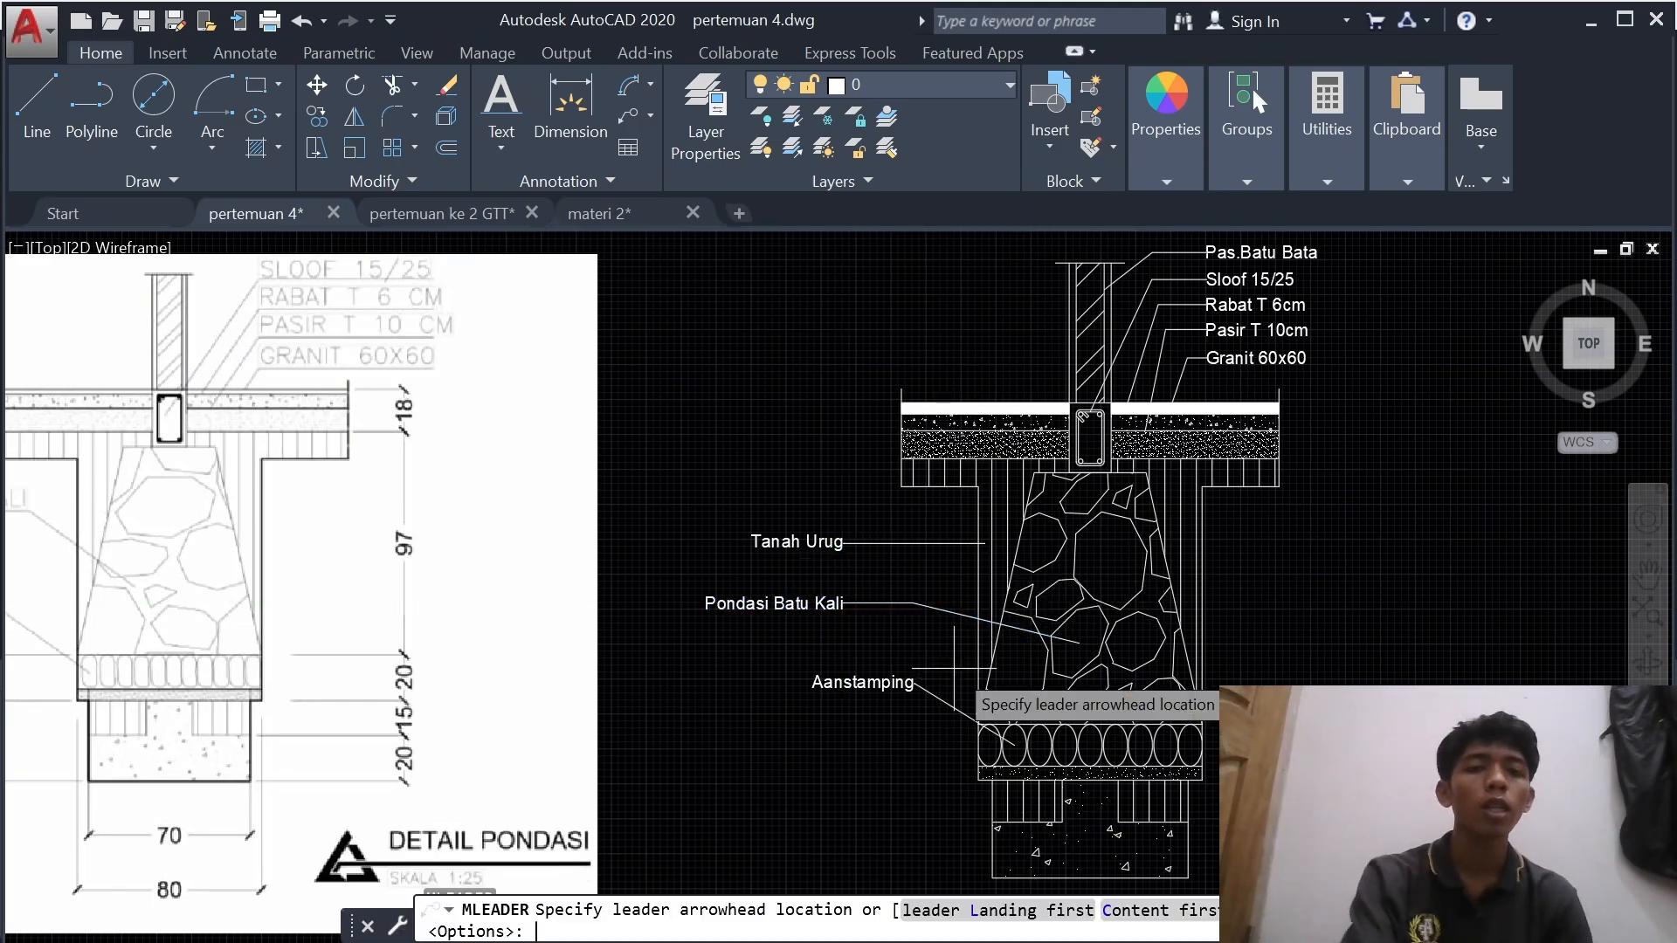
click(914, 687)
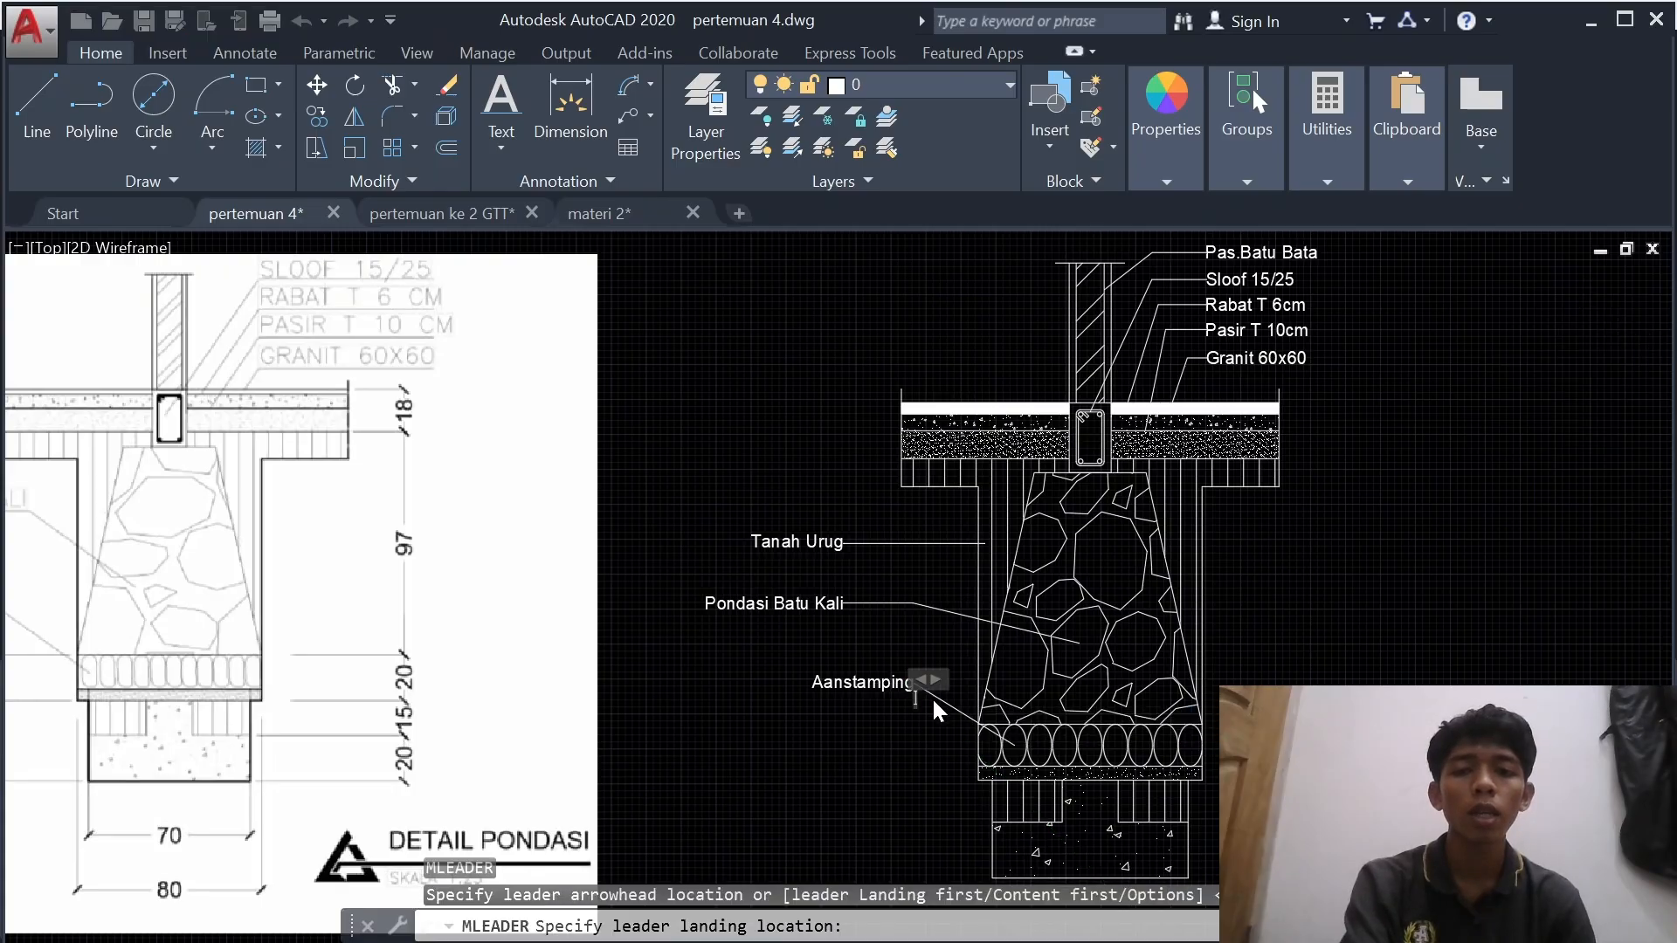
click(937, 695)
key(Escape)
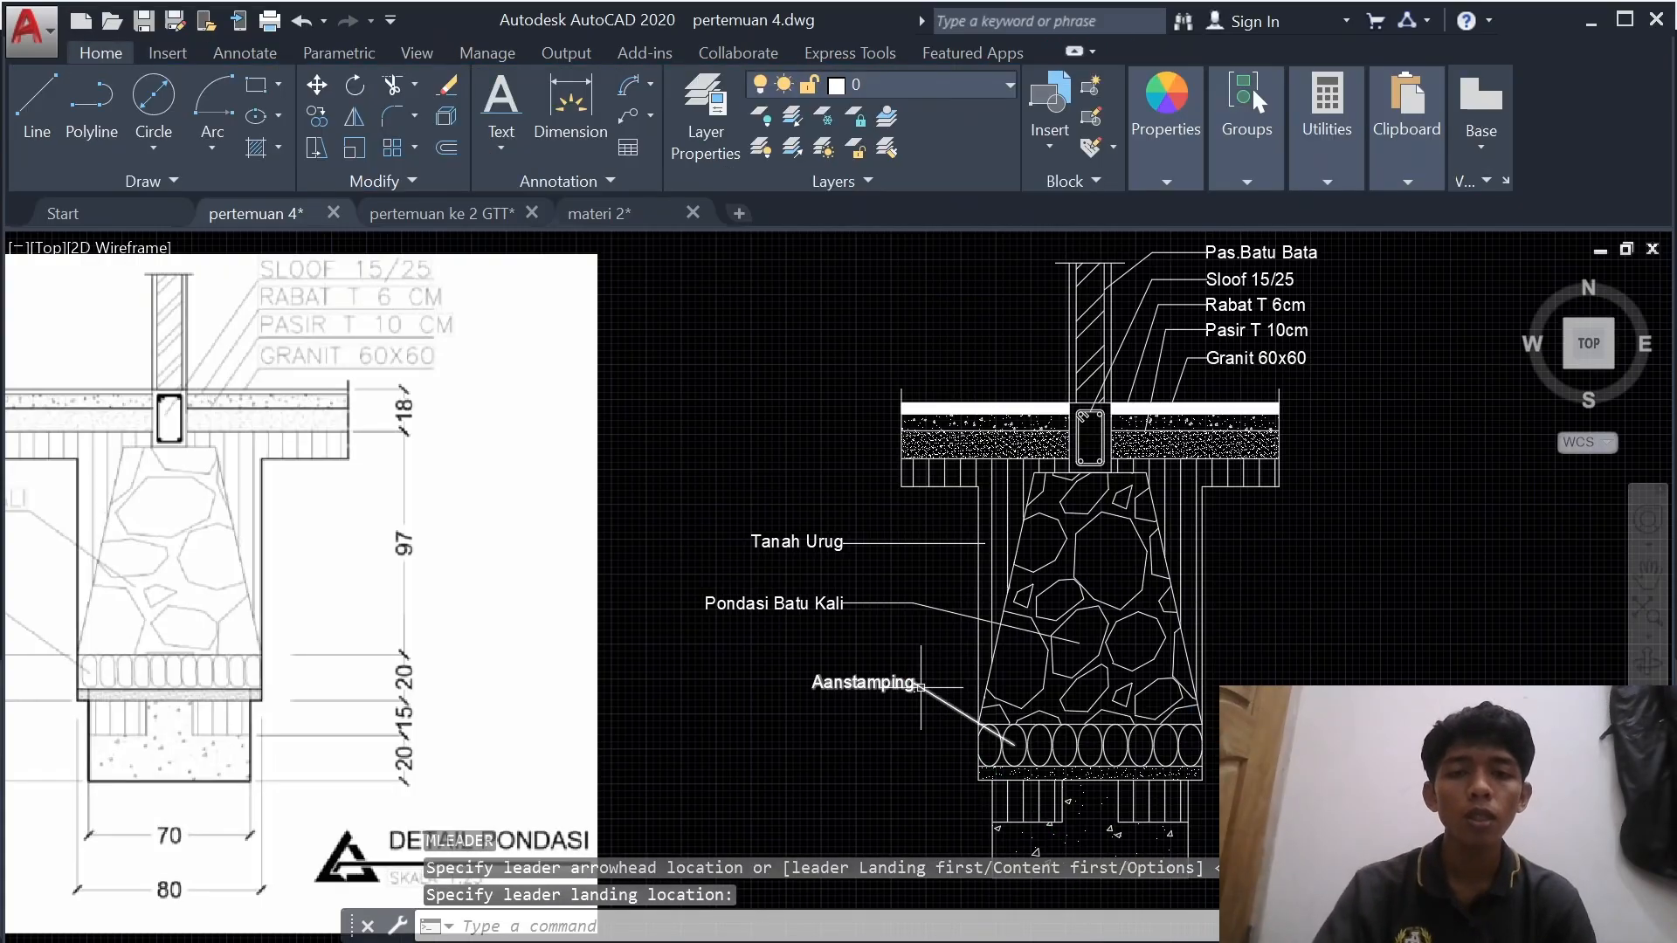
- Stretch the "Aanstamping" label horizontally to line up with the end of "Pondasi Batu Kali"
click(914, 682)
click(915, 682)
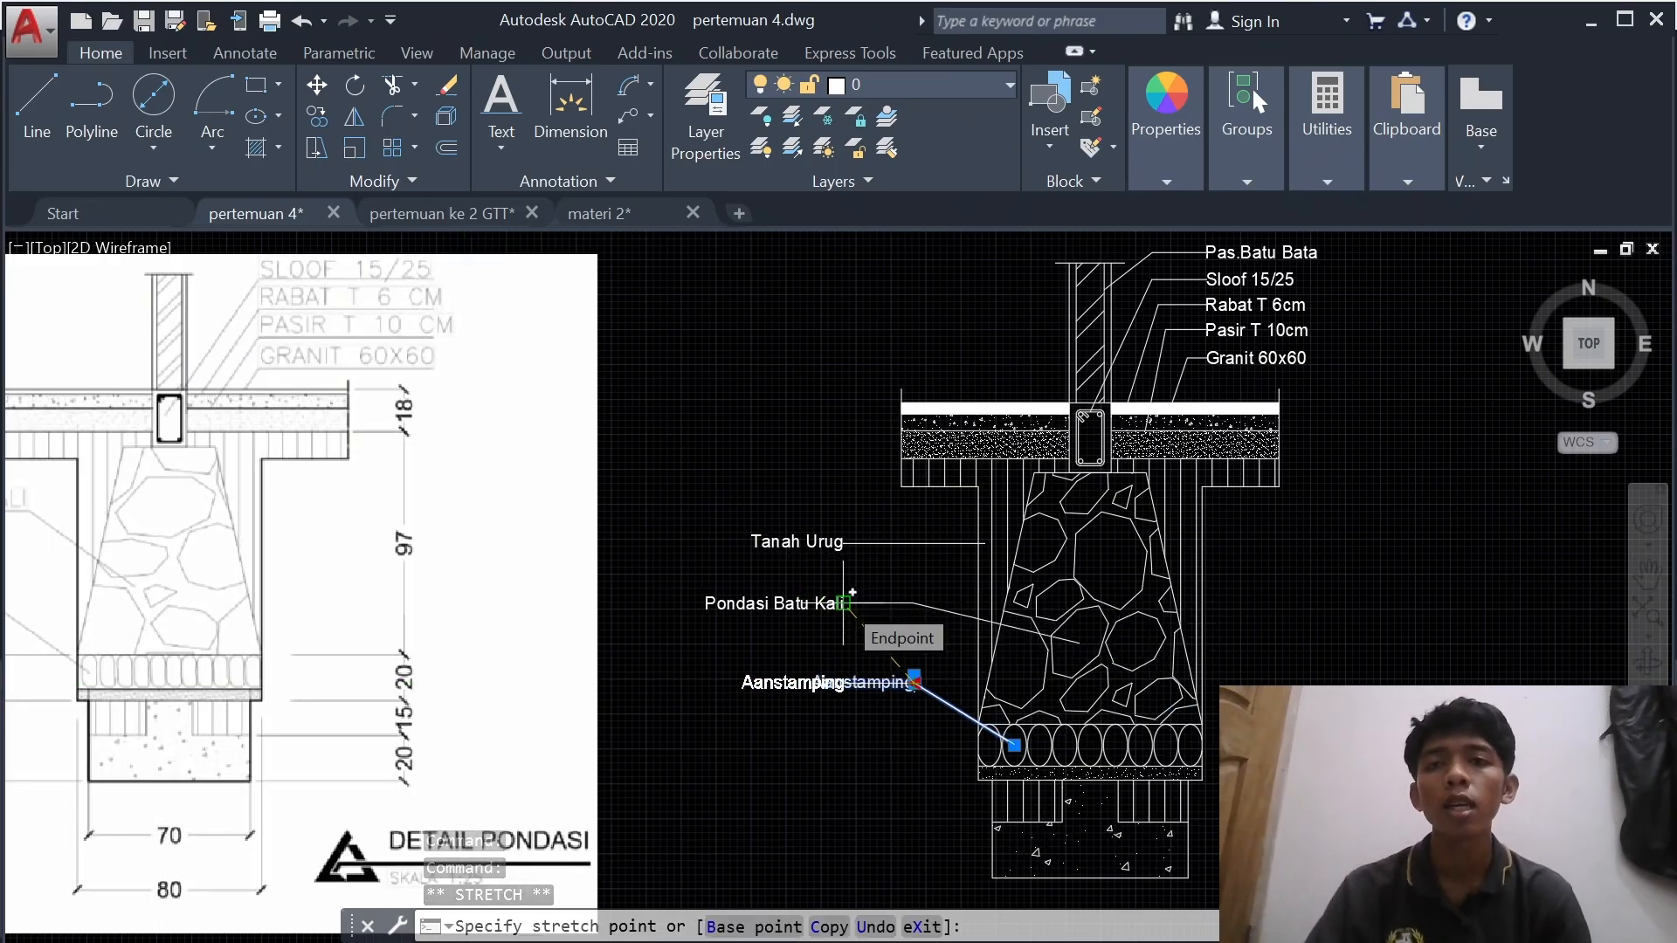
click(843, 683)
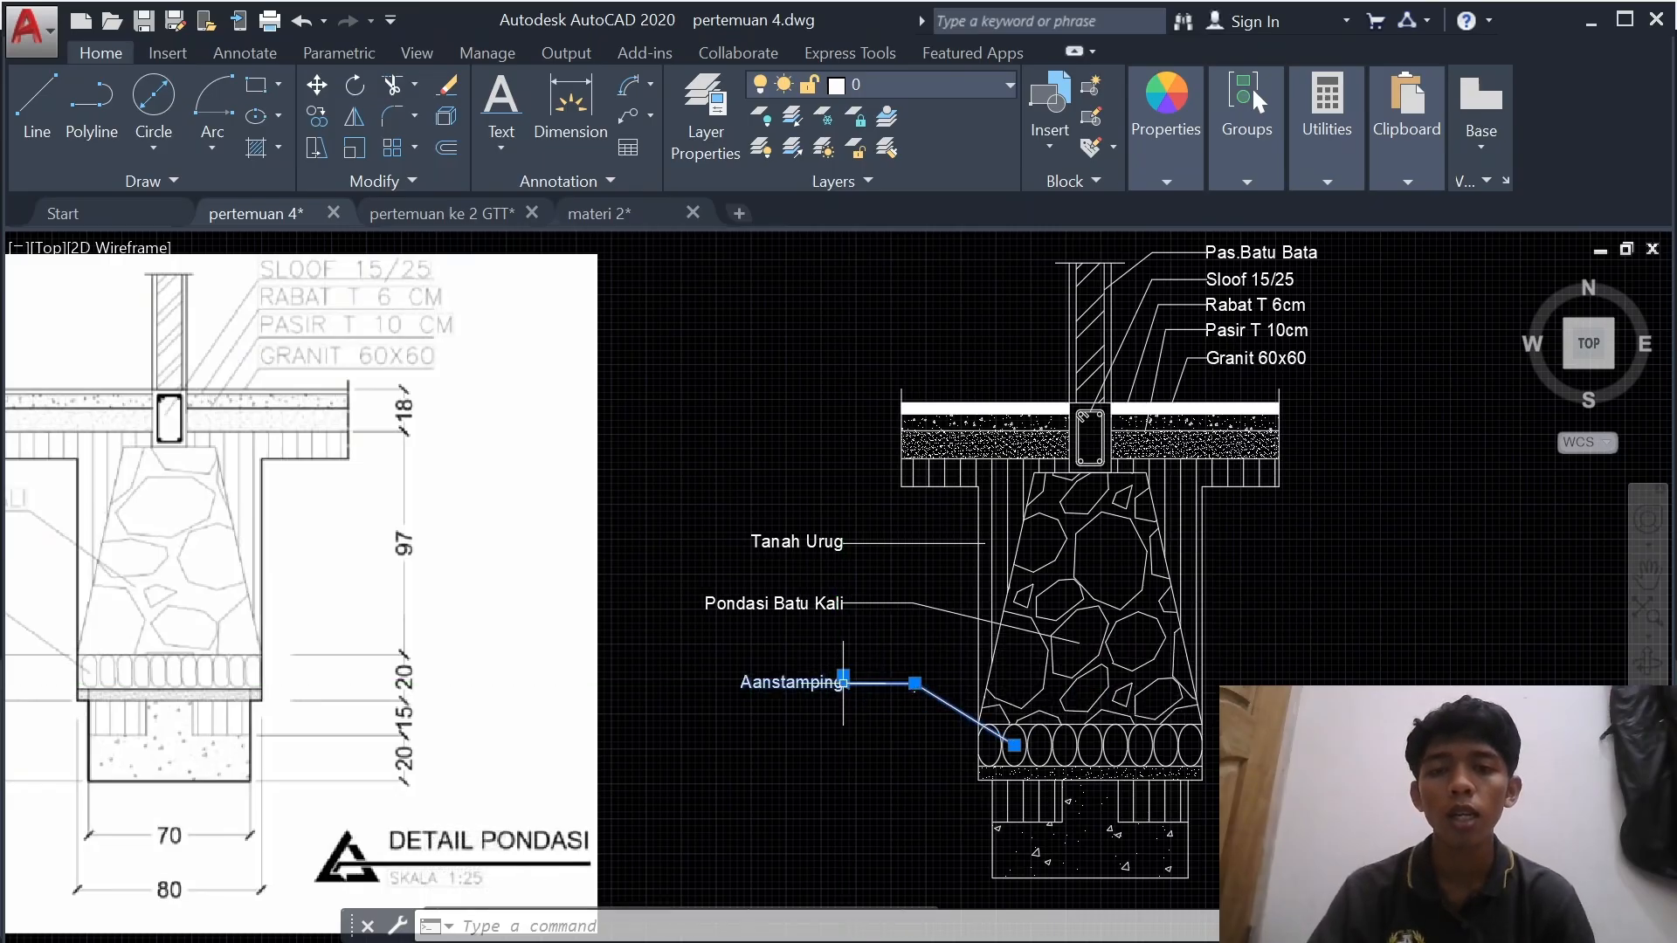
scroll(961, 650, down, 4)
scroll(1109, 601, up, 2)
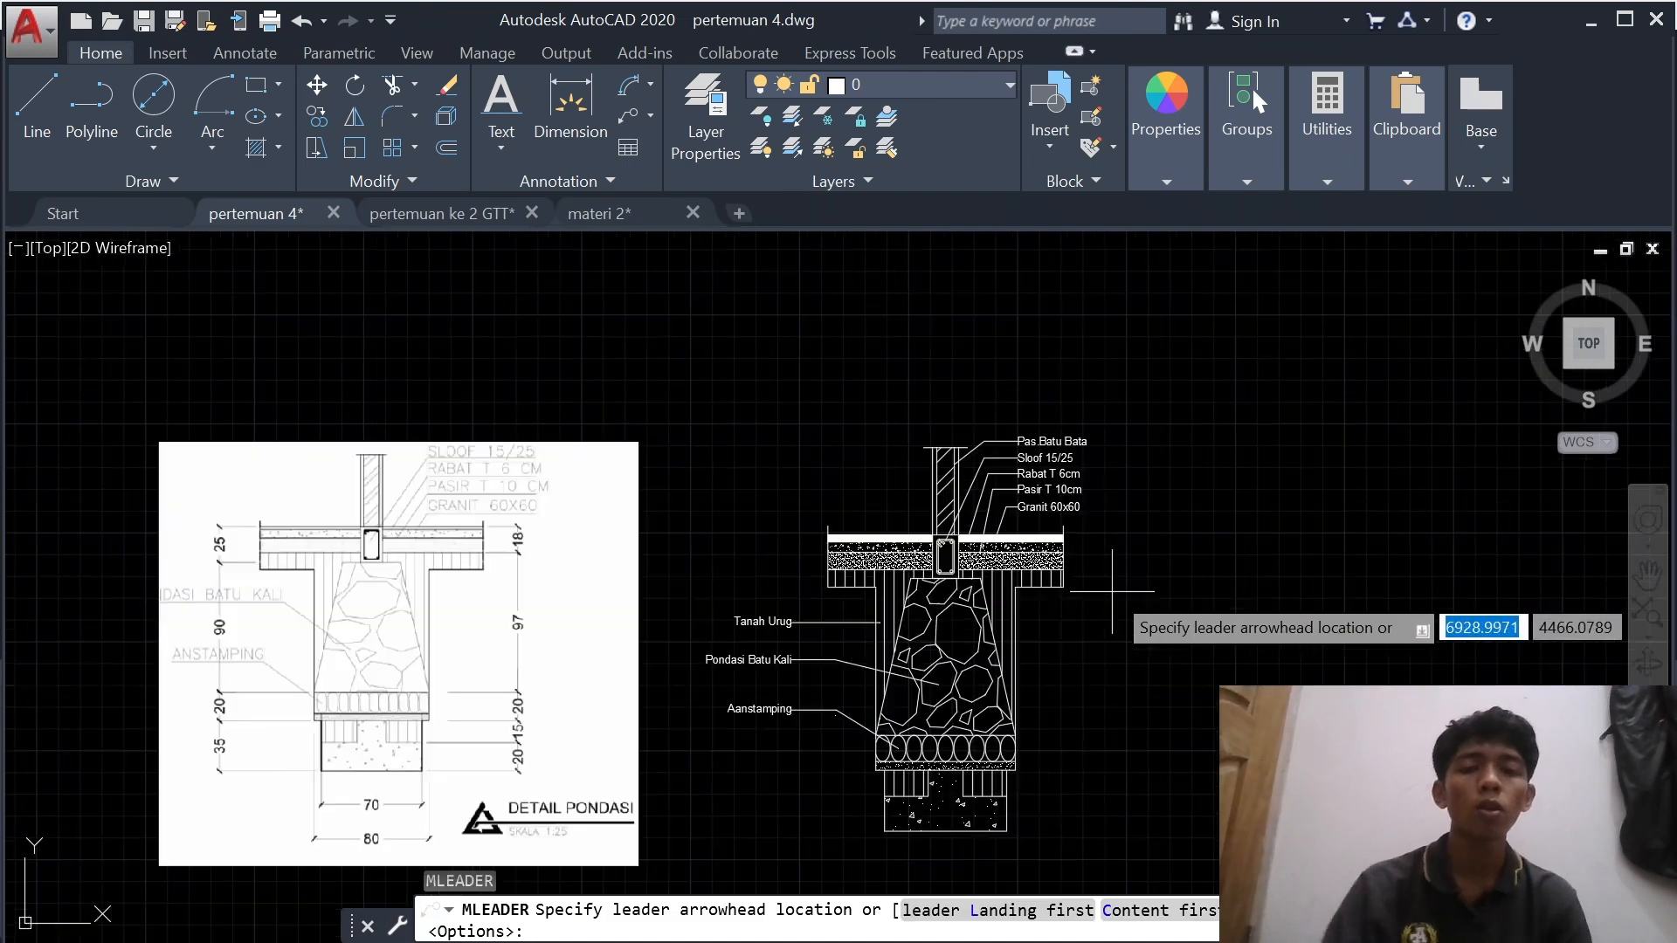
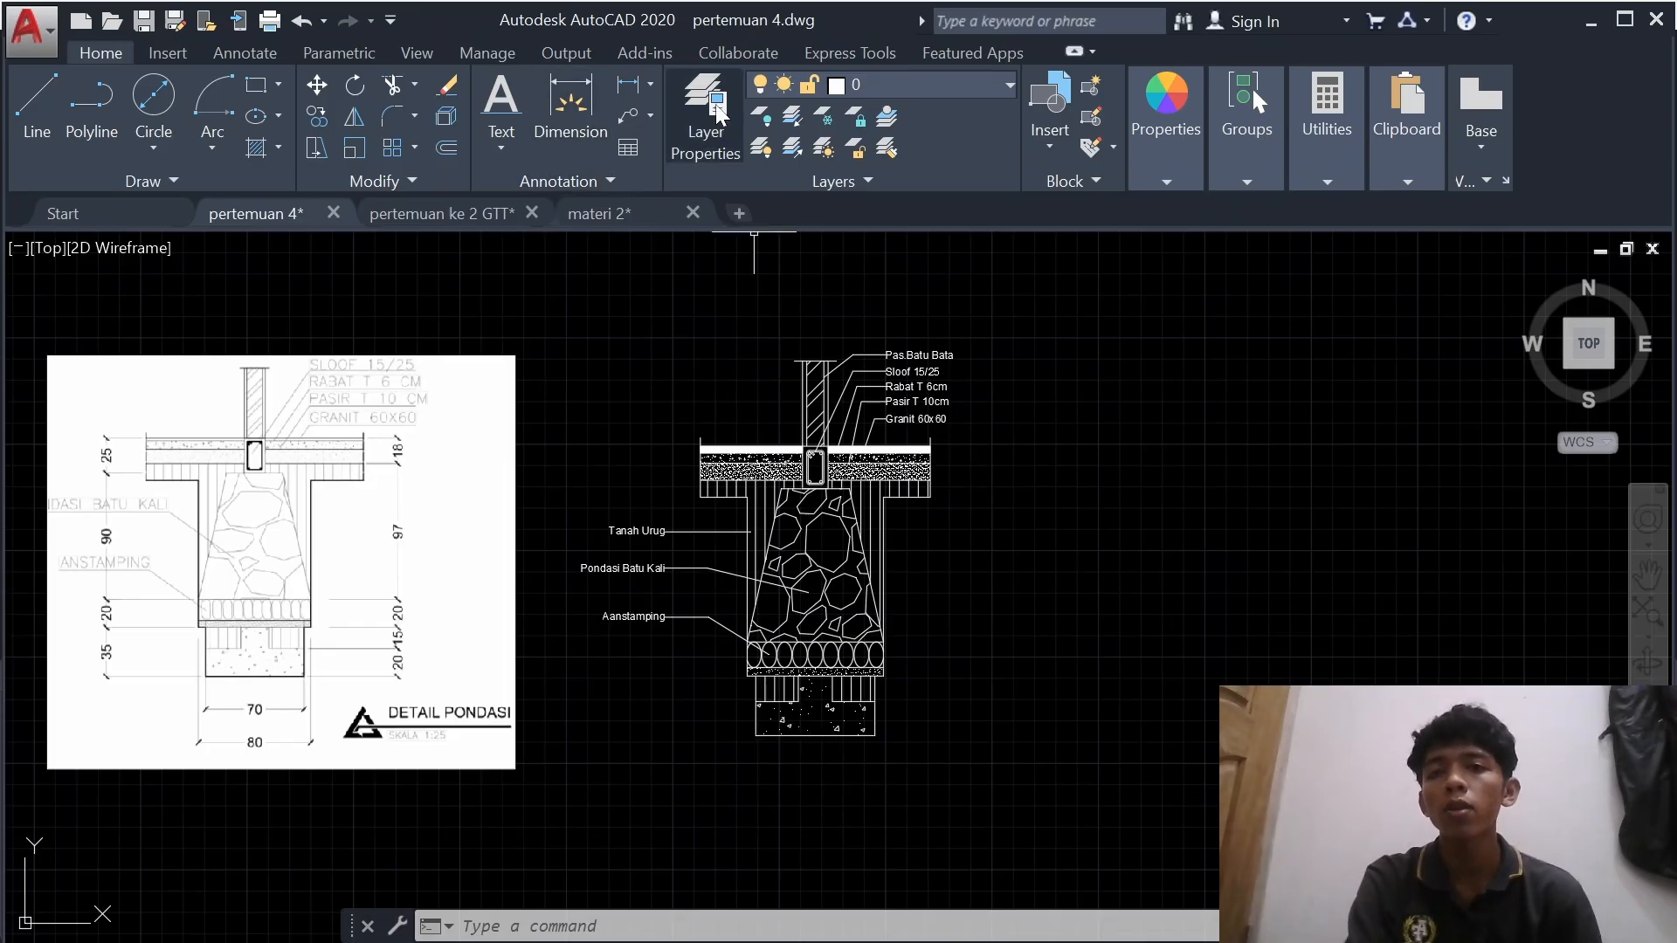
- Add a vertical linear dimension from the floor's top surface at its left end to the stone foundation's top level, placed outside the floor
click(653, 81)
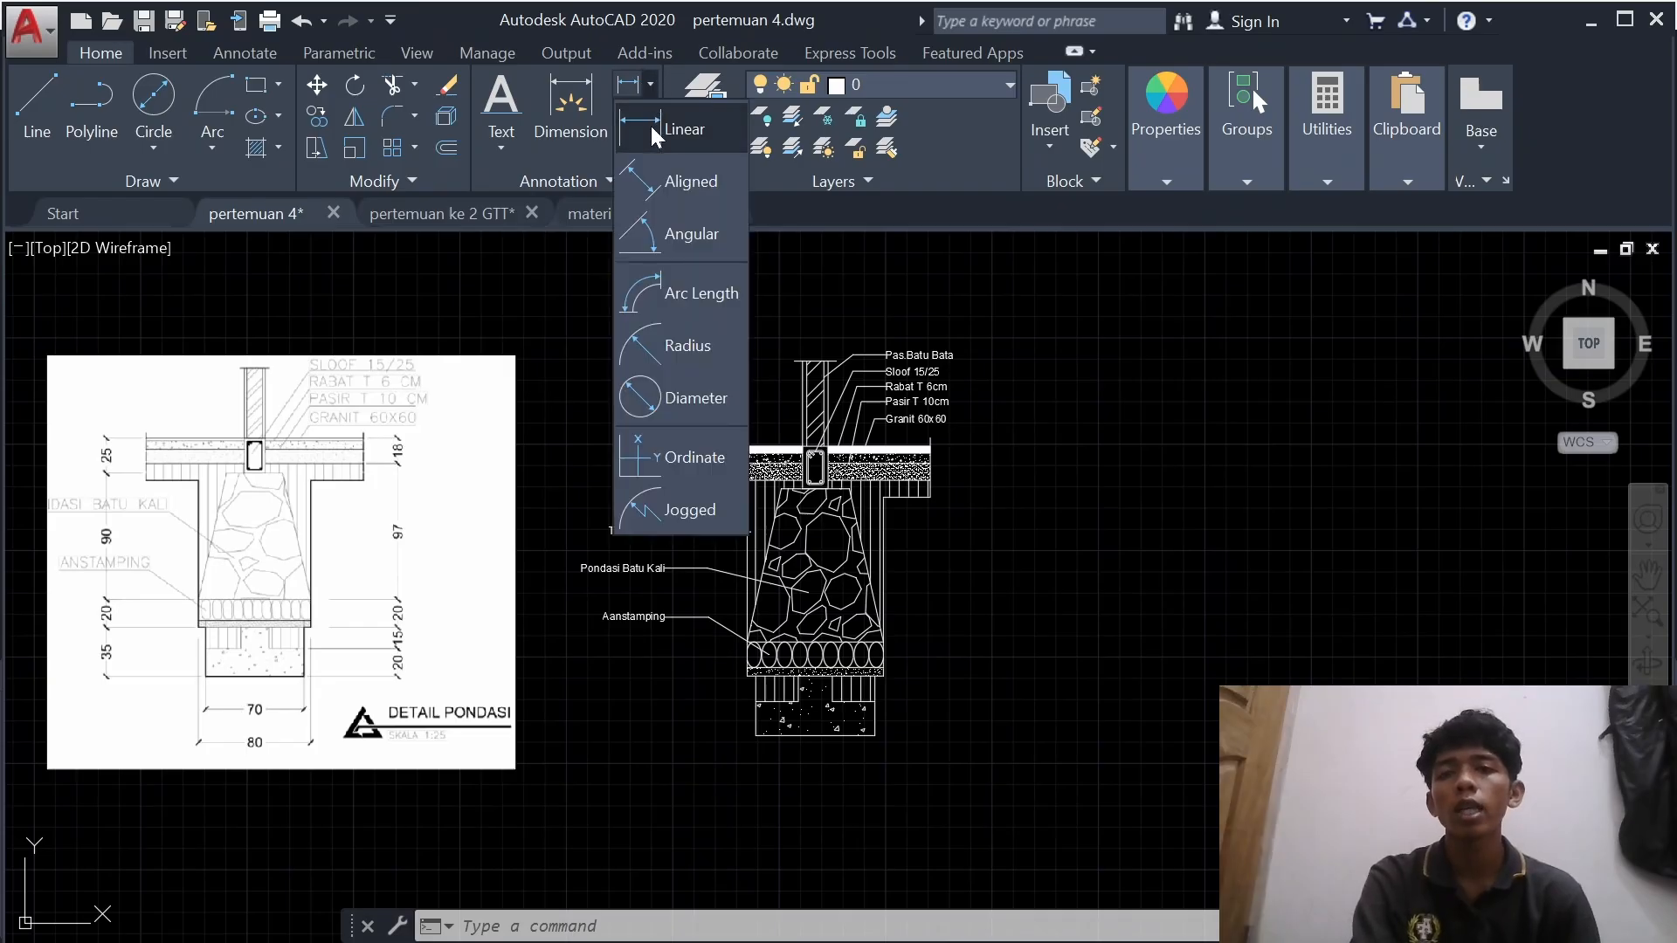
click(650, 123)
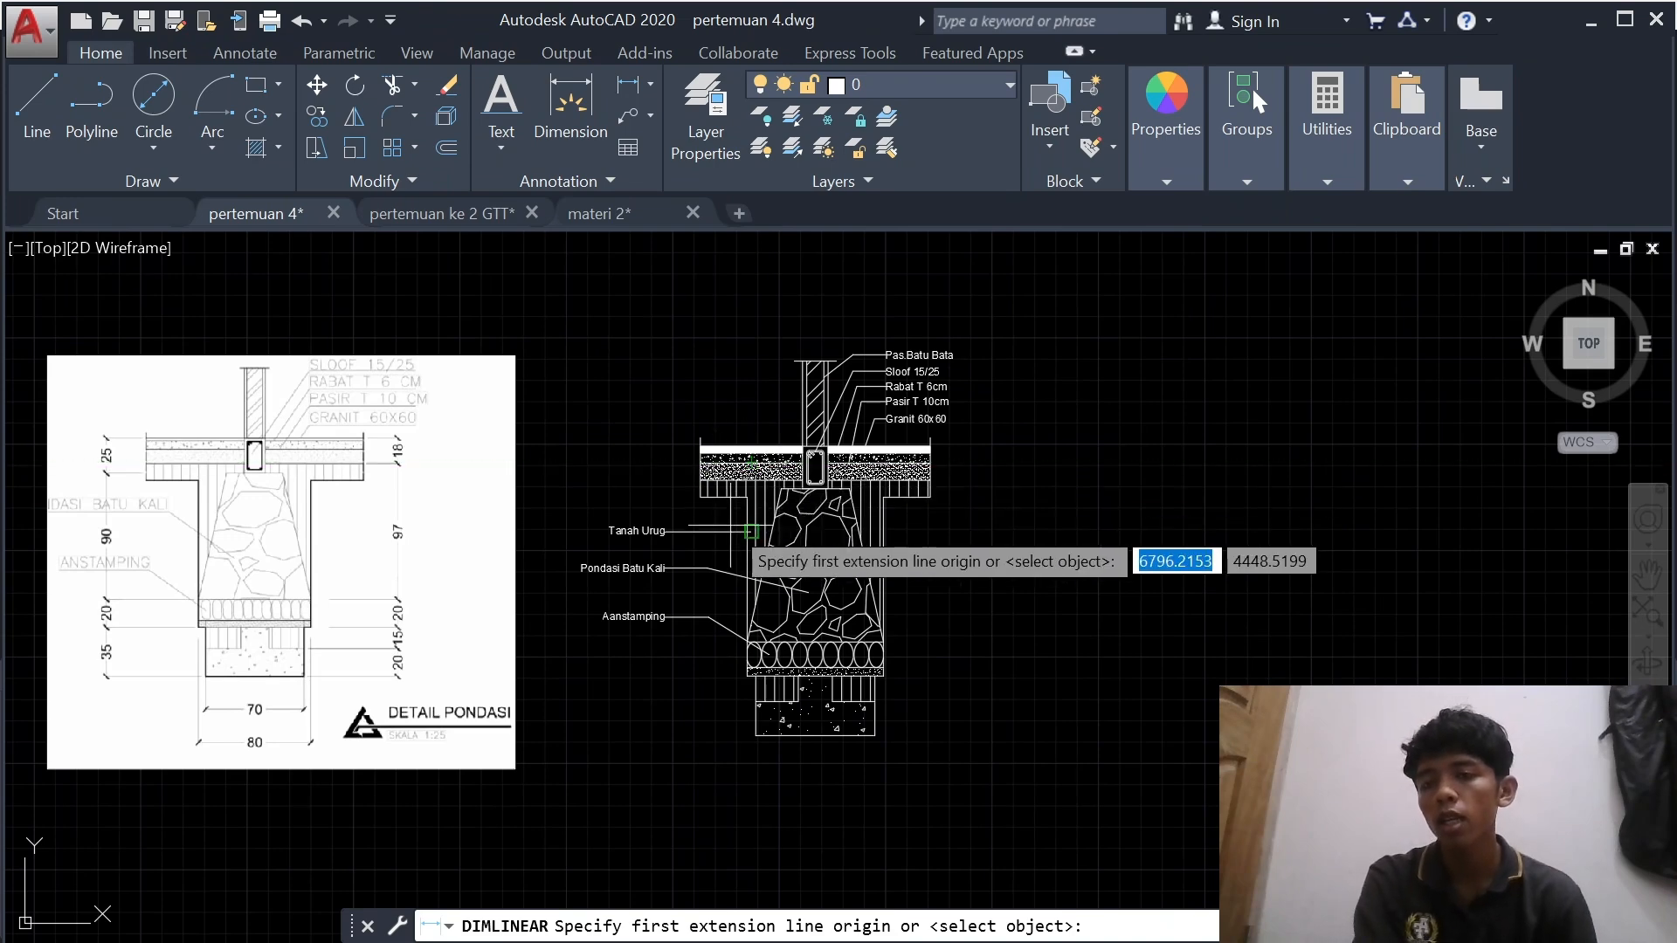
scroll(750, 531, up, 2)
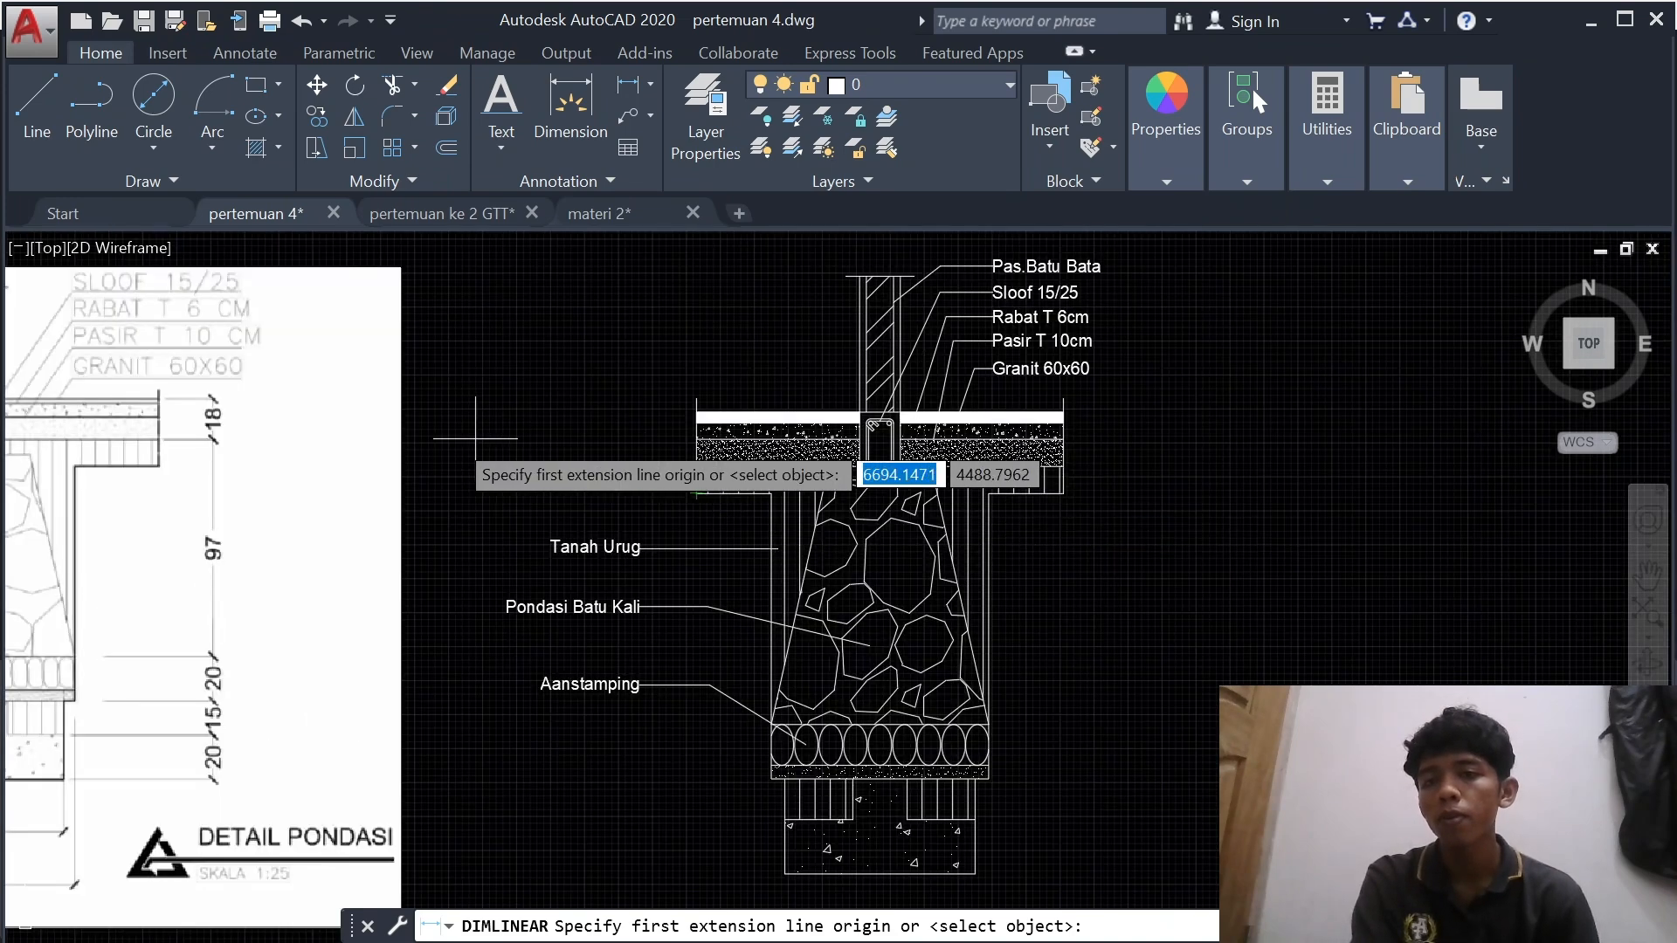
scroll(171, 430, down, 4)
middle_drag(45, 426, 478, 663)
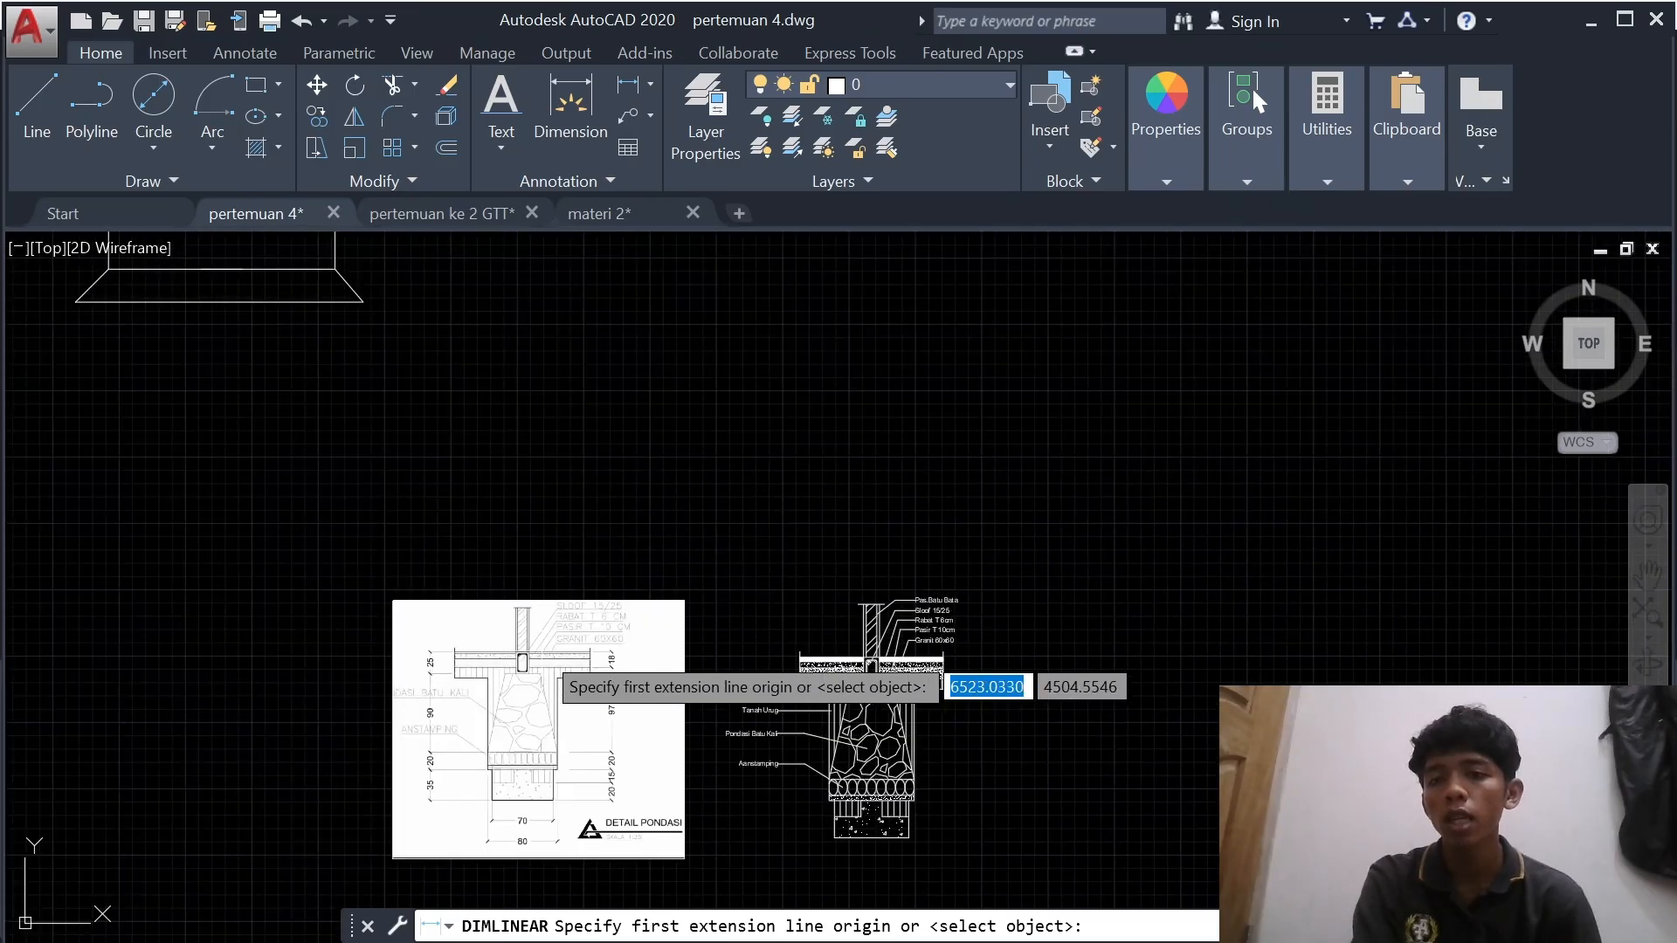
mouse_move(570, 715)
middle_down()
mouse_move(520, 588)
mouse_move(392, 555)
middle_up()
scroll(725, 626, up, 2)
scroll(552, 391, up, 1)
middle_drag(552, 391, 567, 711)
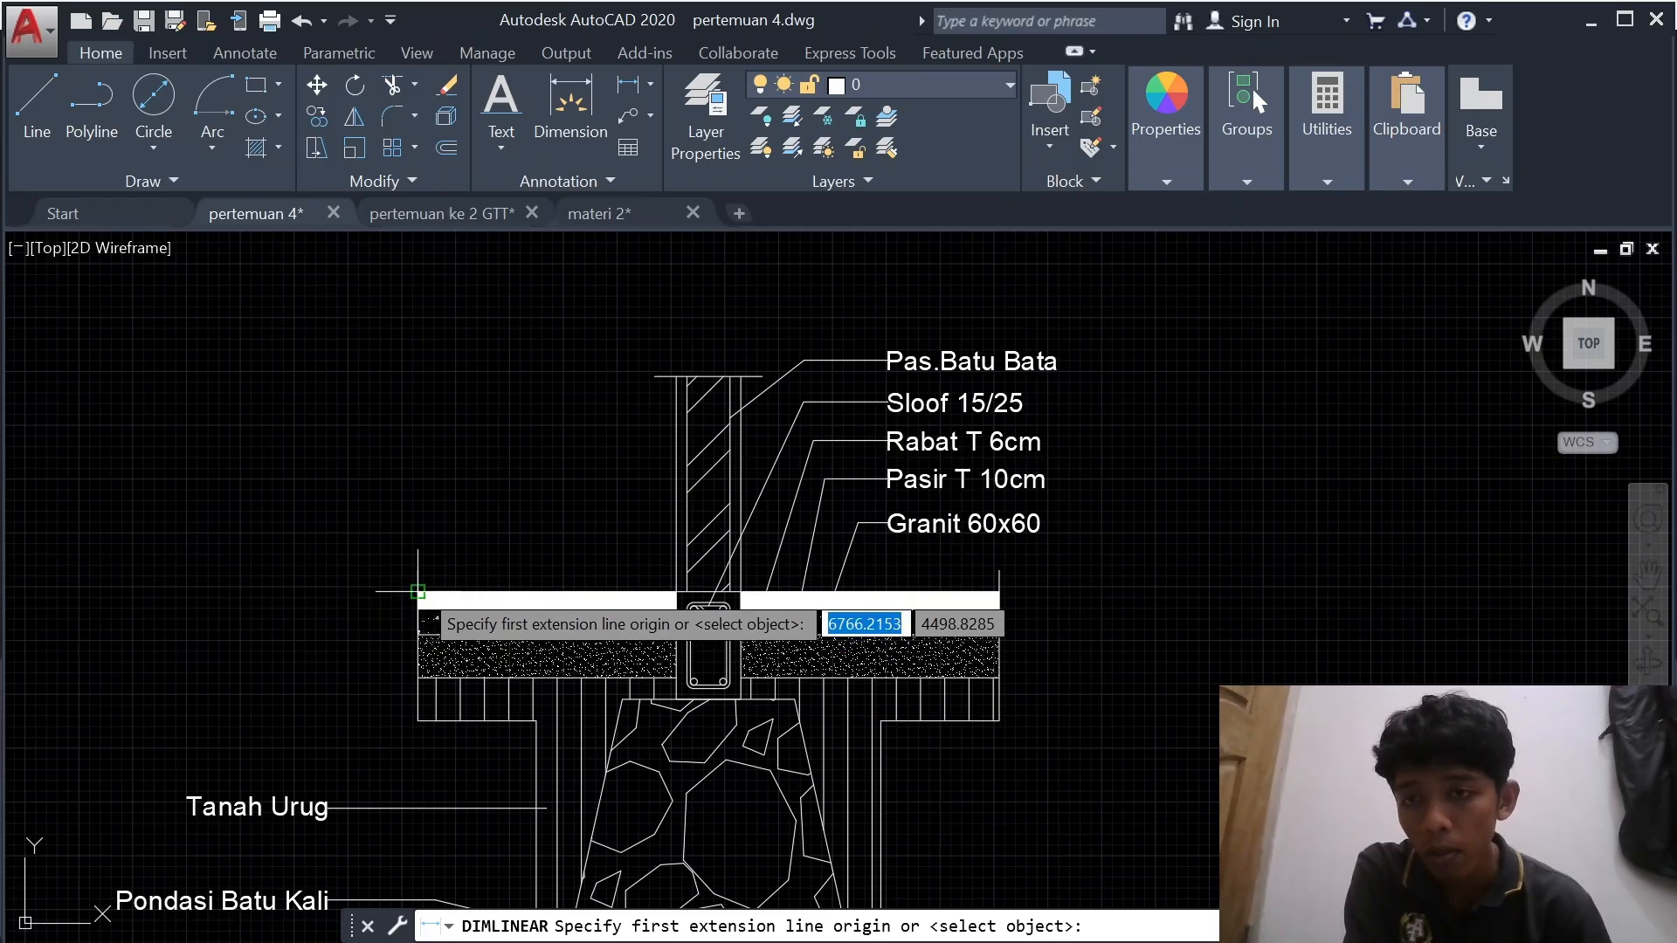
click(420, 595)
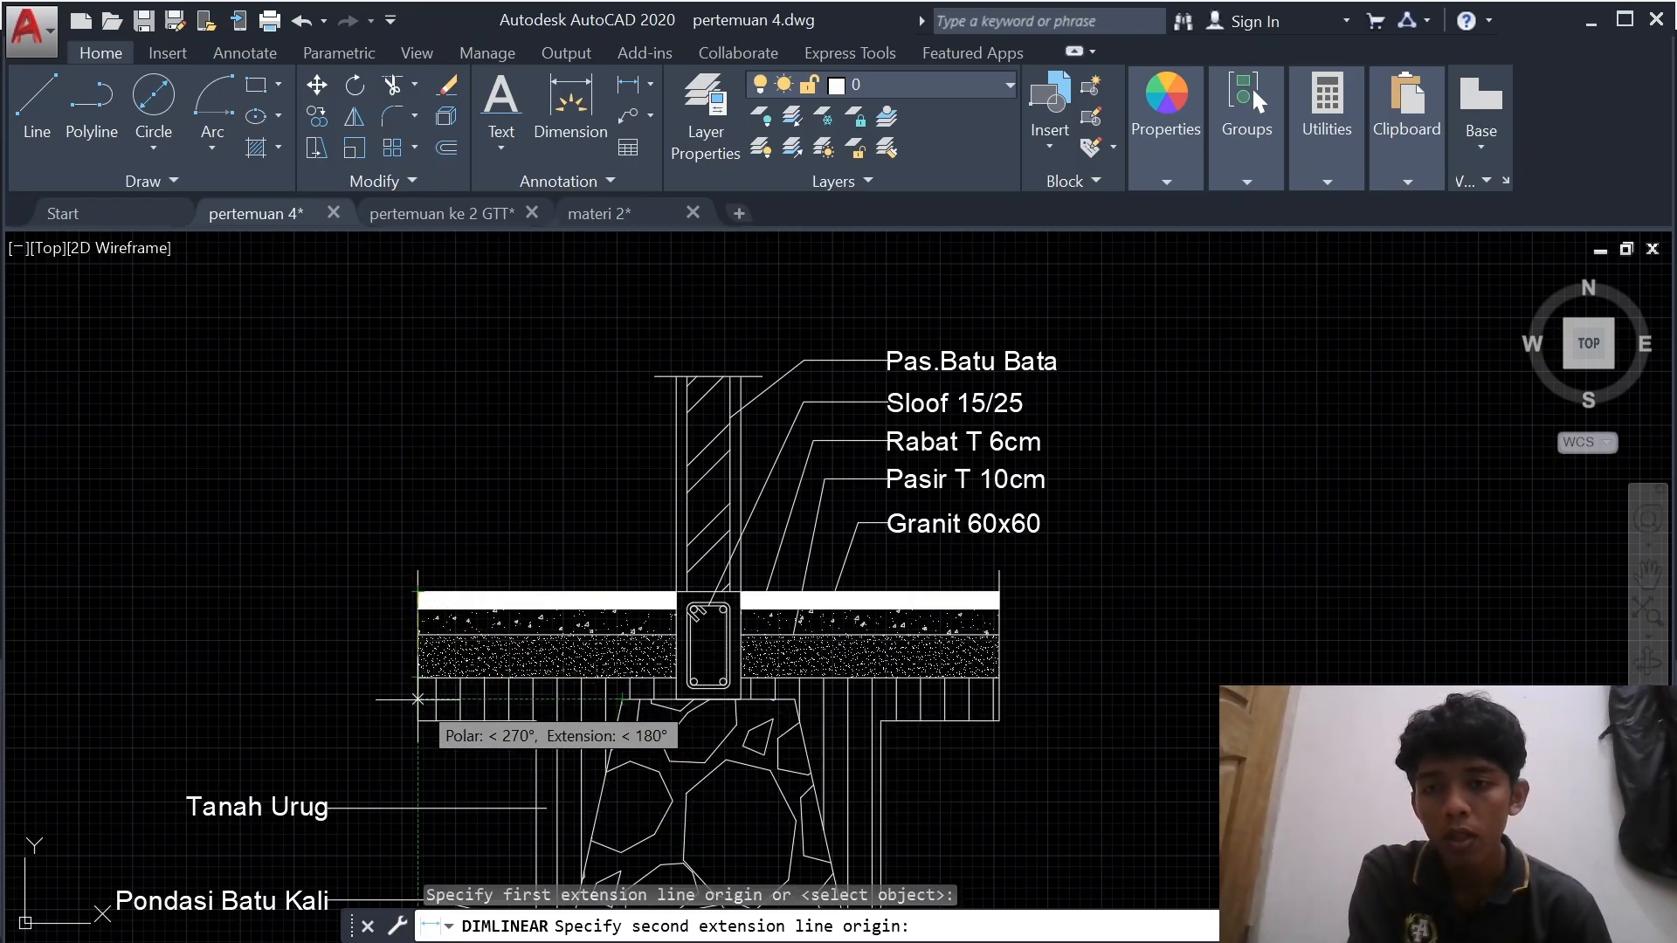
click(418, 699)
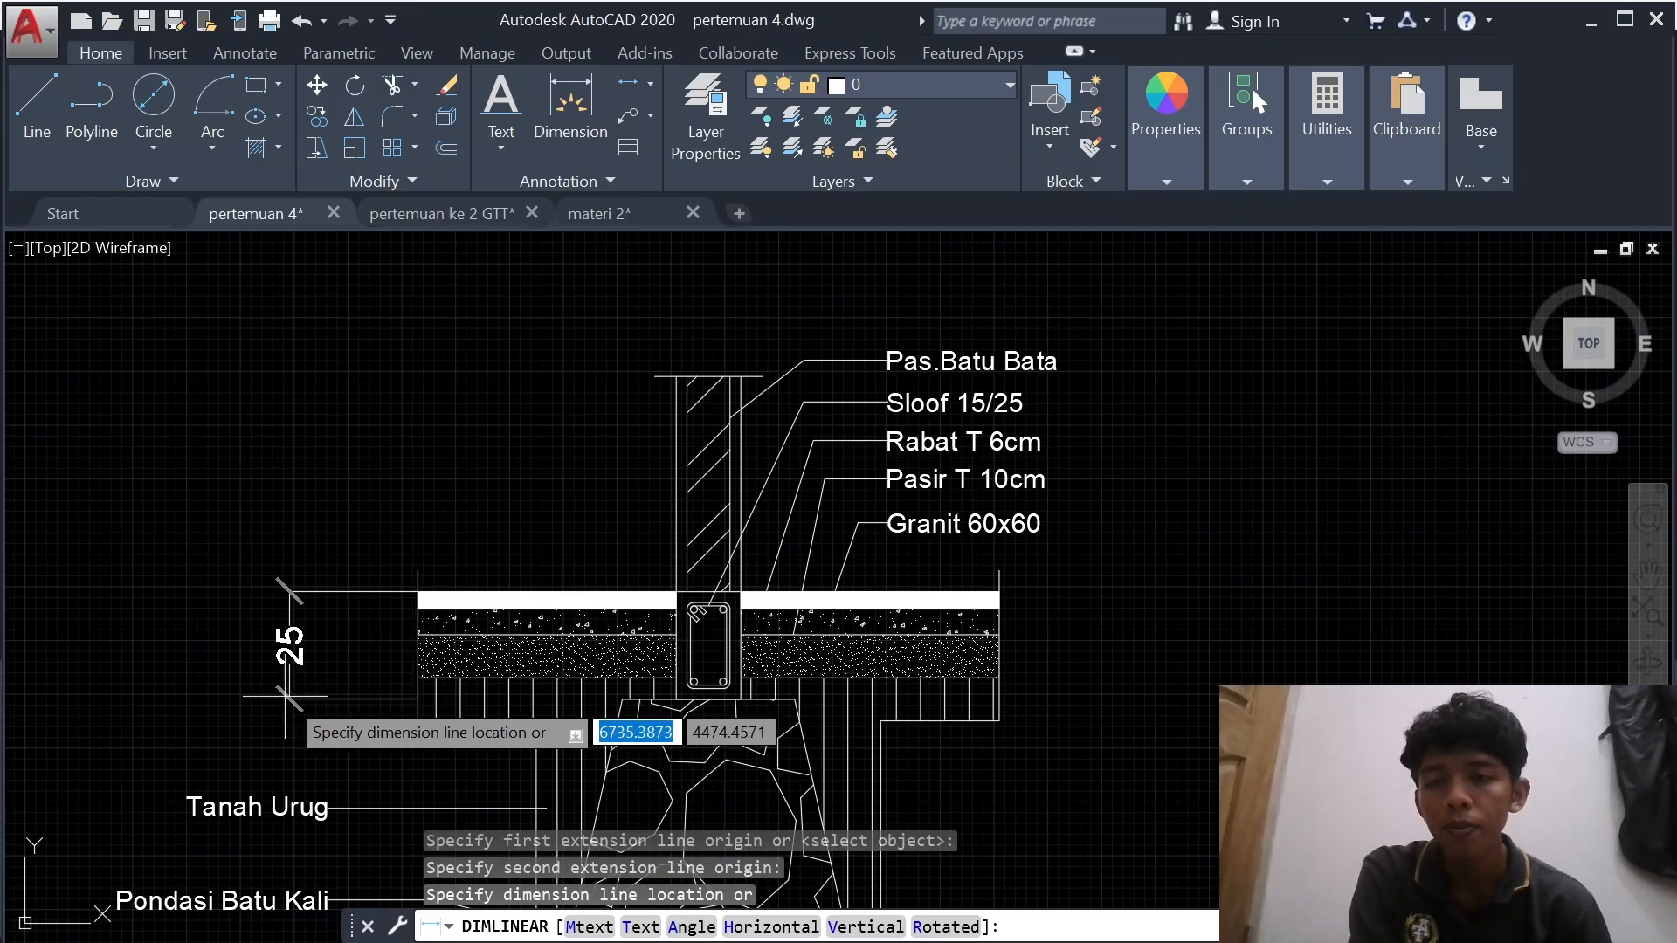
scroll(176, 700, down, 1)
mouse_move(175, 700)
middle_down()
mouse_move(448, 729)
mouse_move(542, 696)
middle_up()
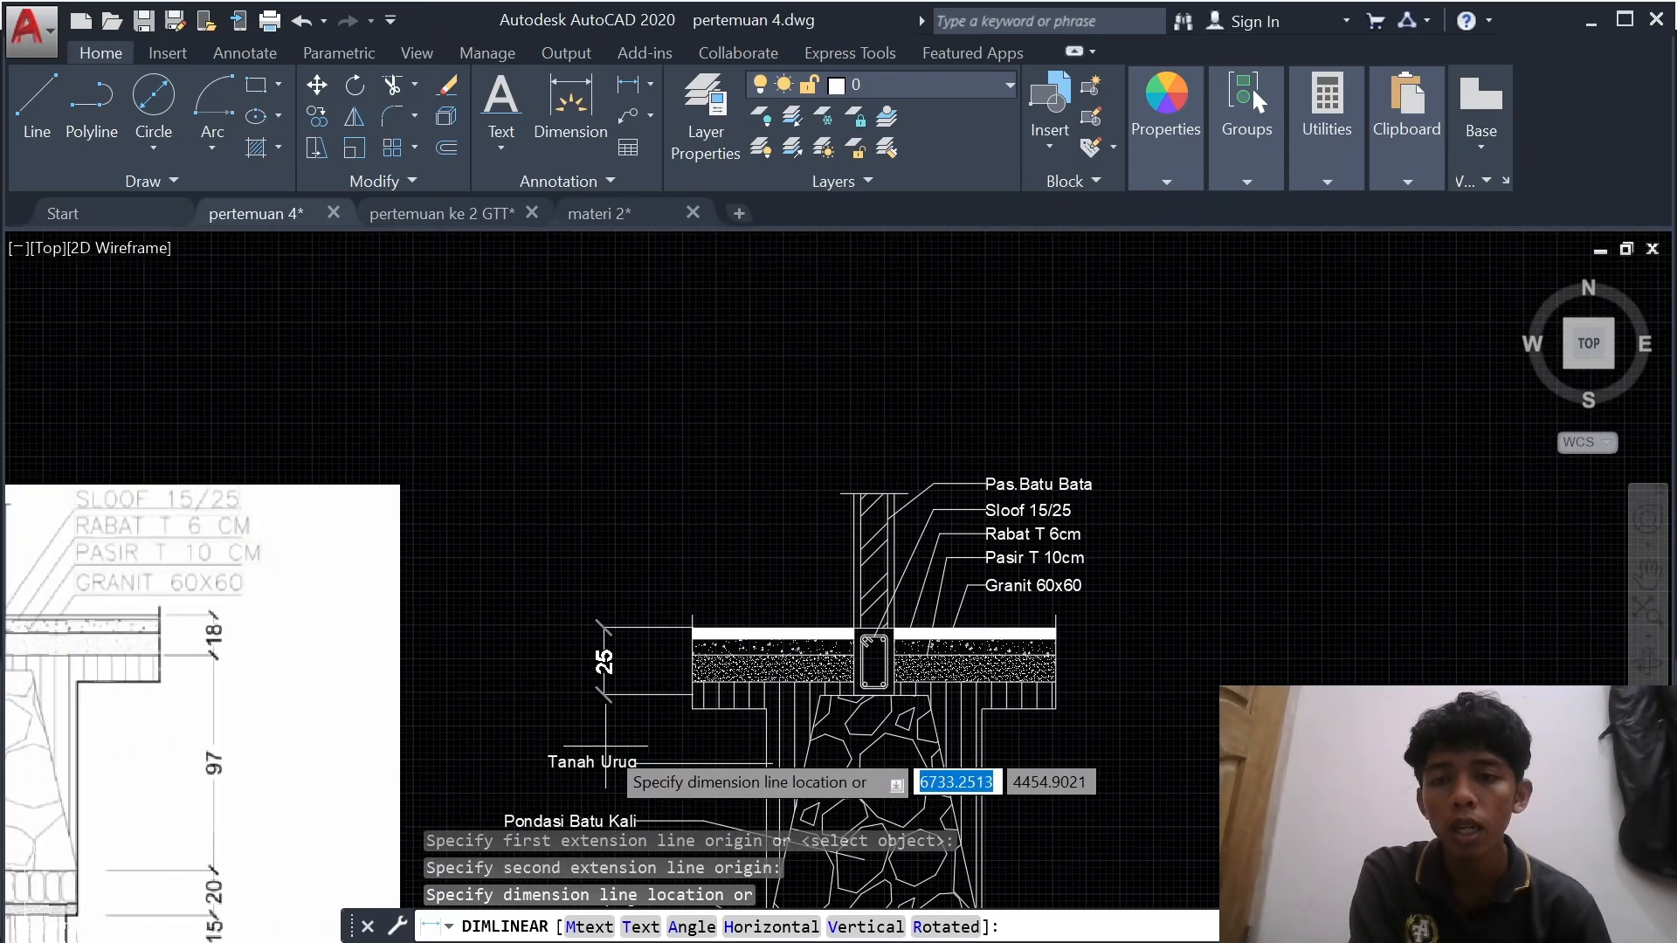
click(650, 756)
- Add a vertical linear dimension for the stone foundation's height, from its top left corner to its base, in line with the floor dimension
scroll(724, 803, down, 4)
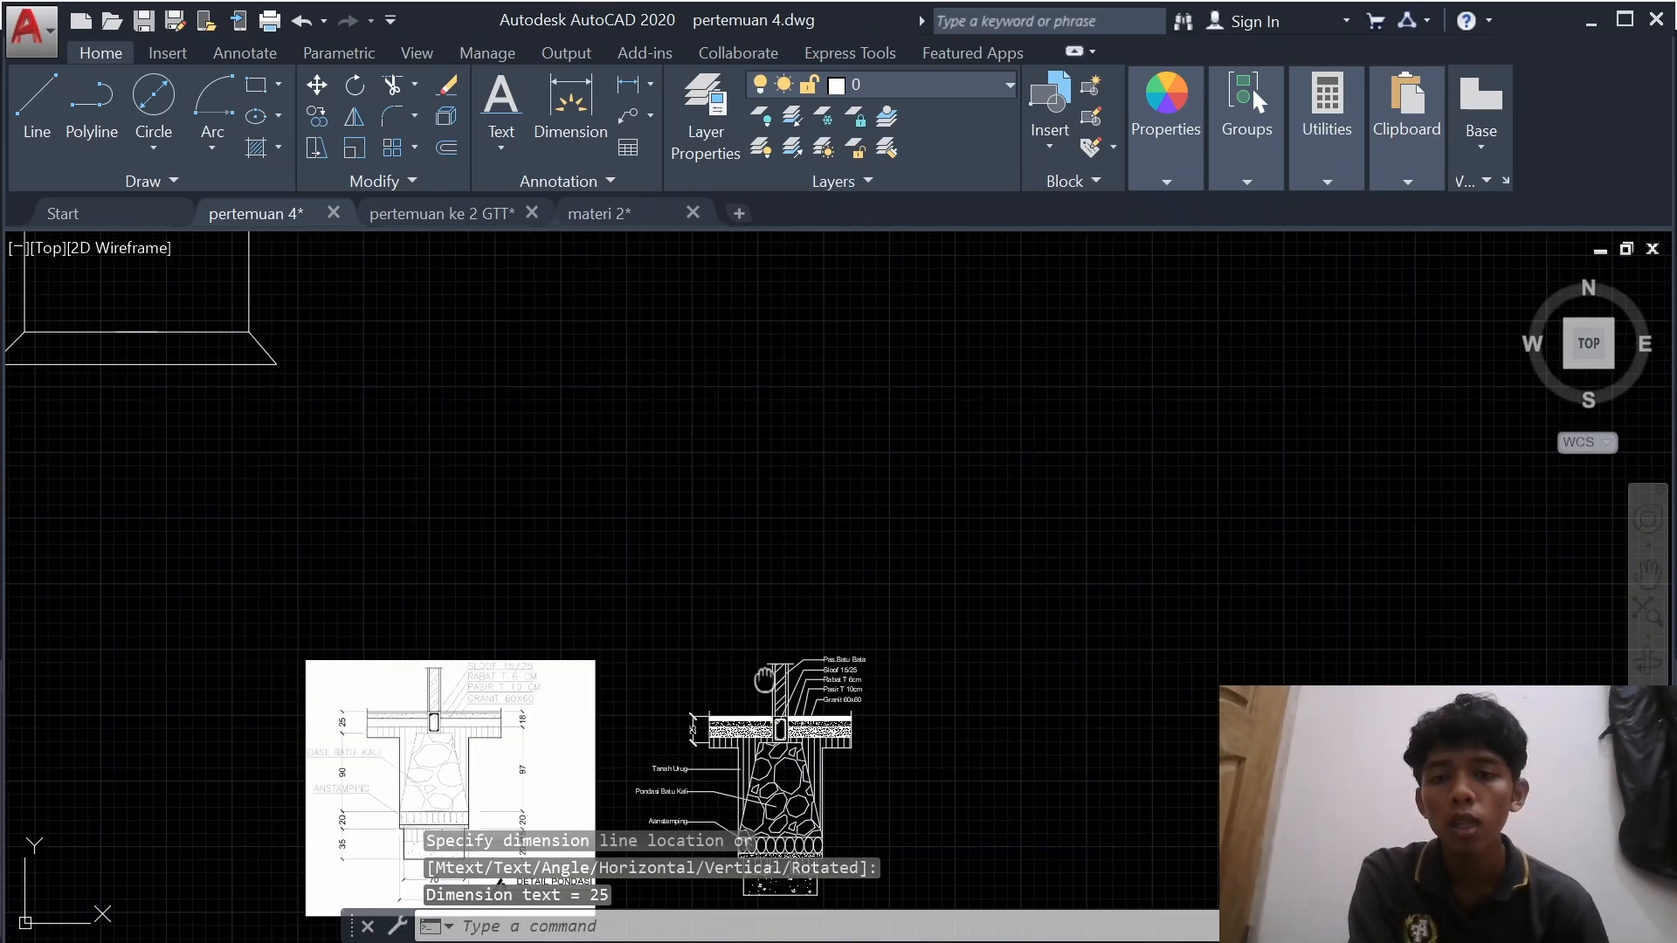
middle_drag(765, 680, 678, 555)
scroll(438, 625, up, 2)
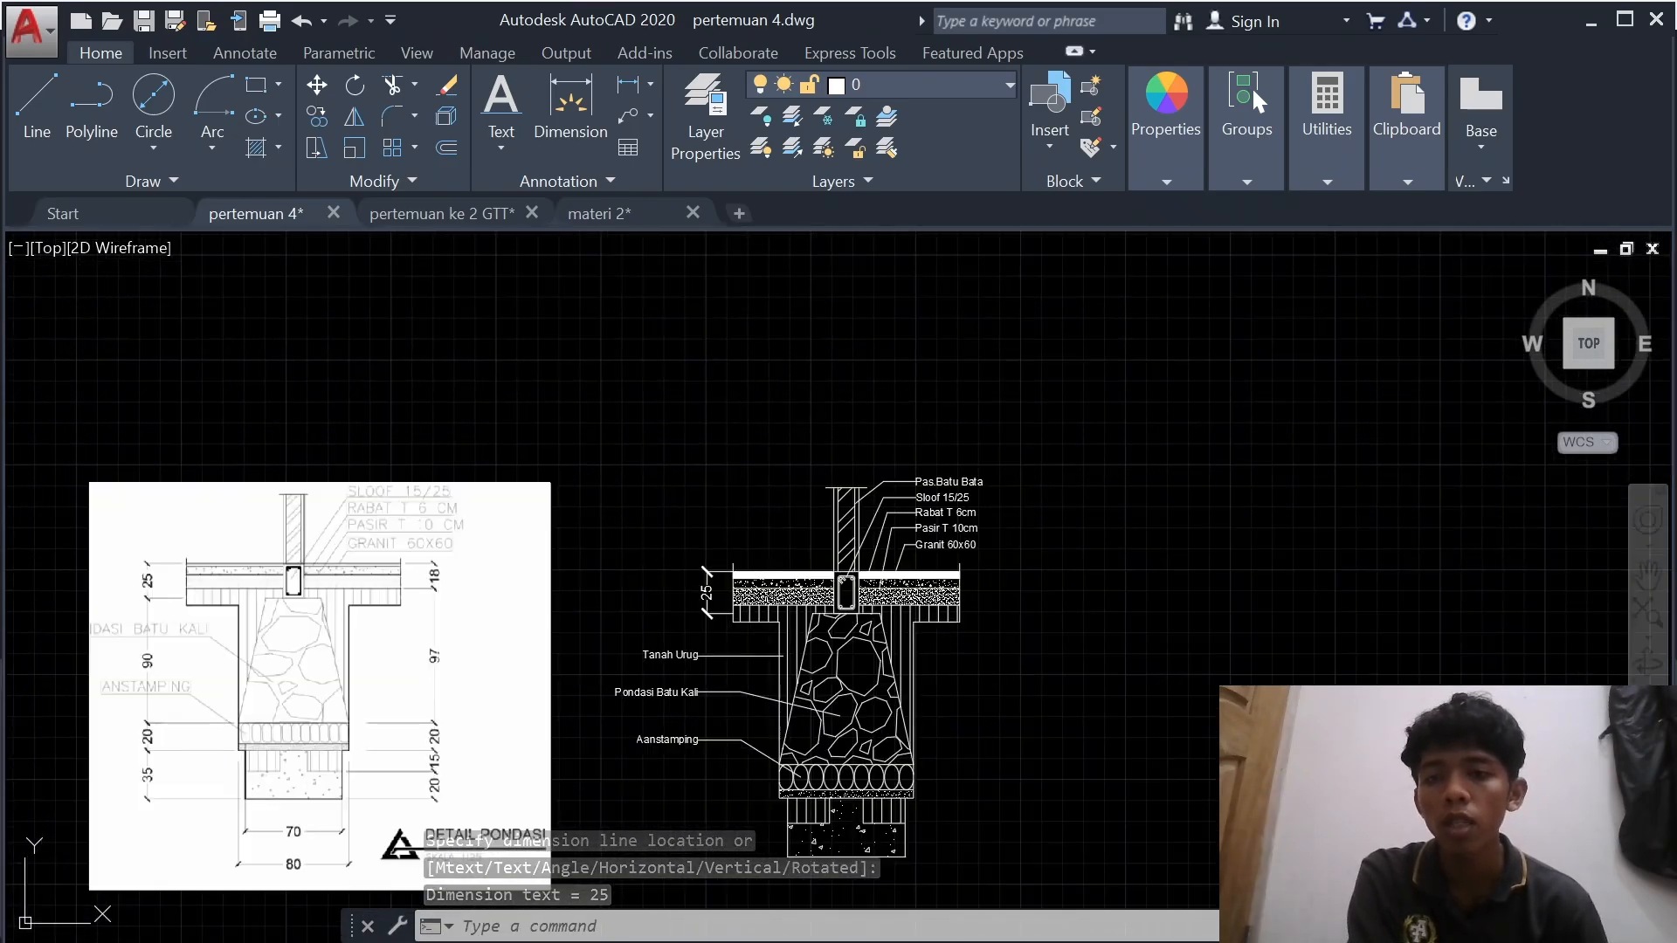
click(628, 84)
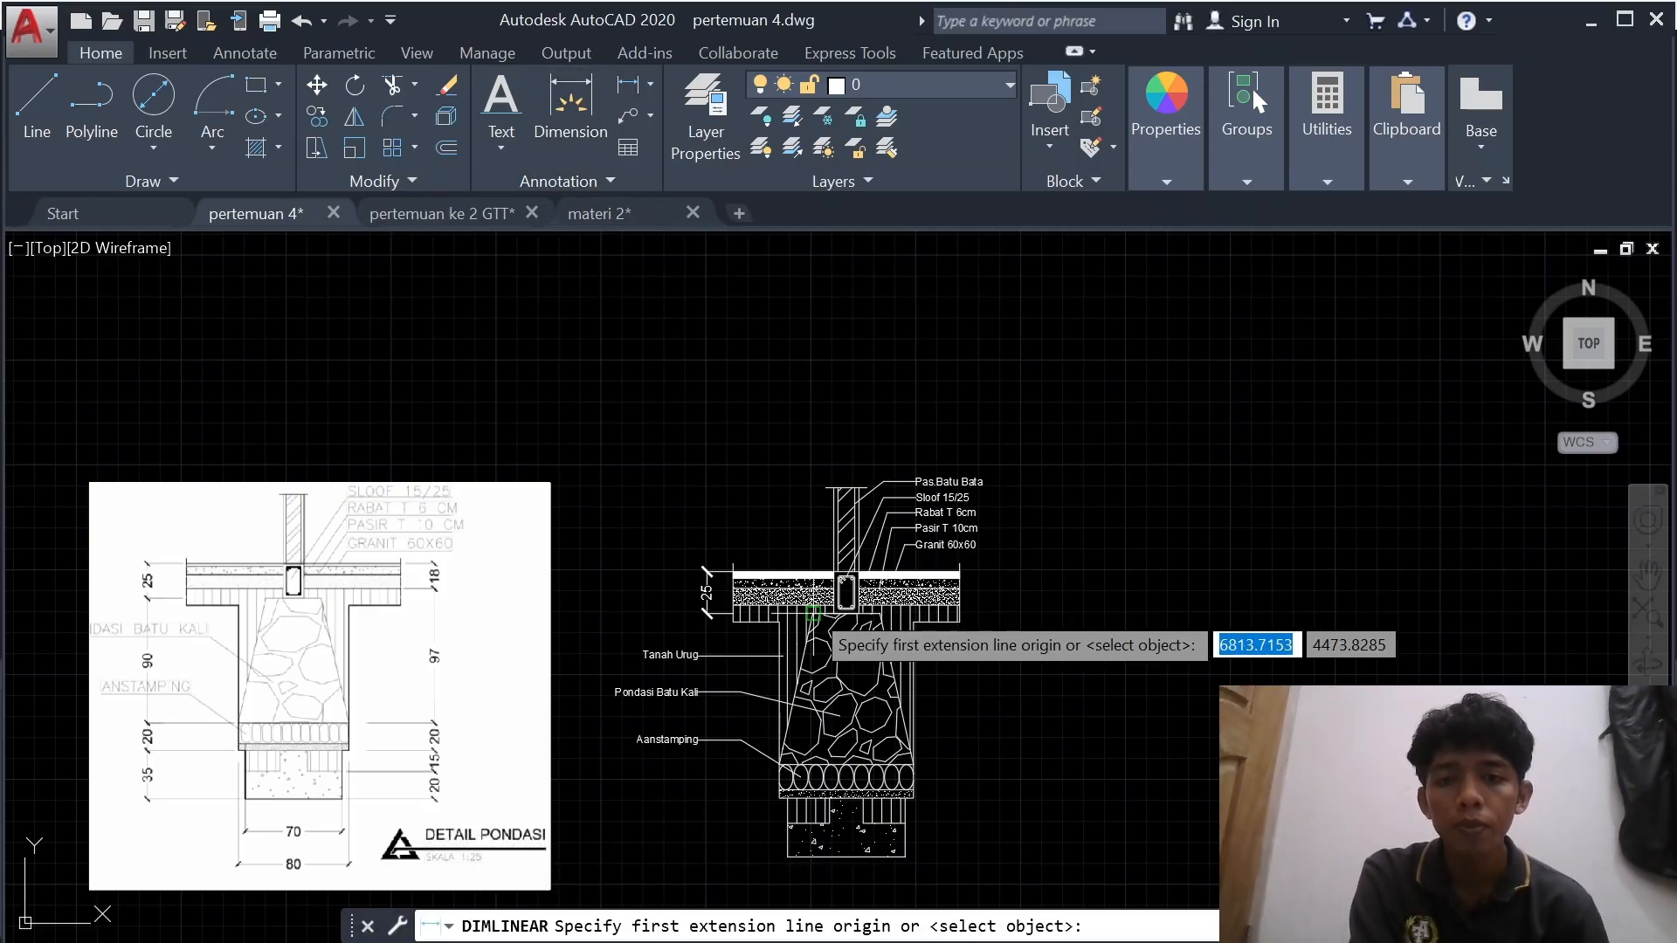
click(813, 614)
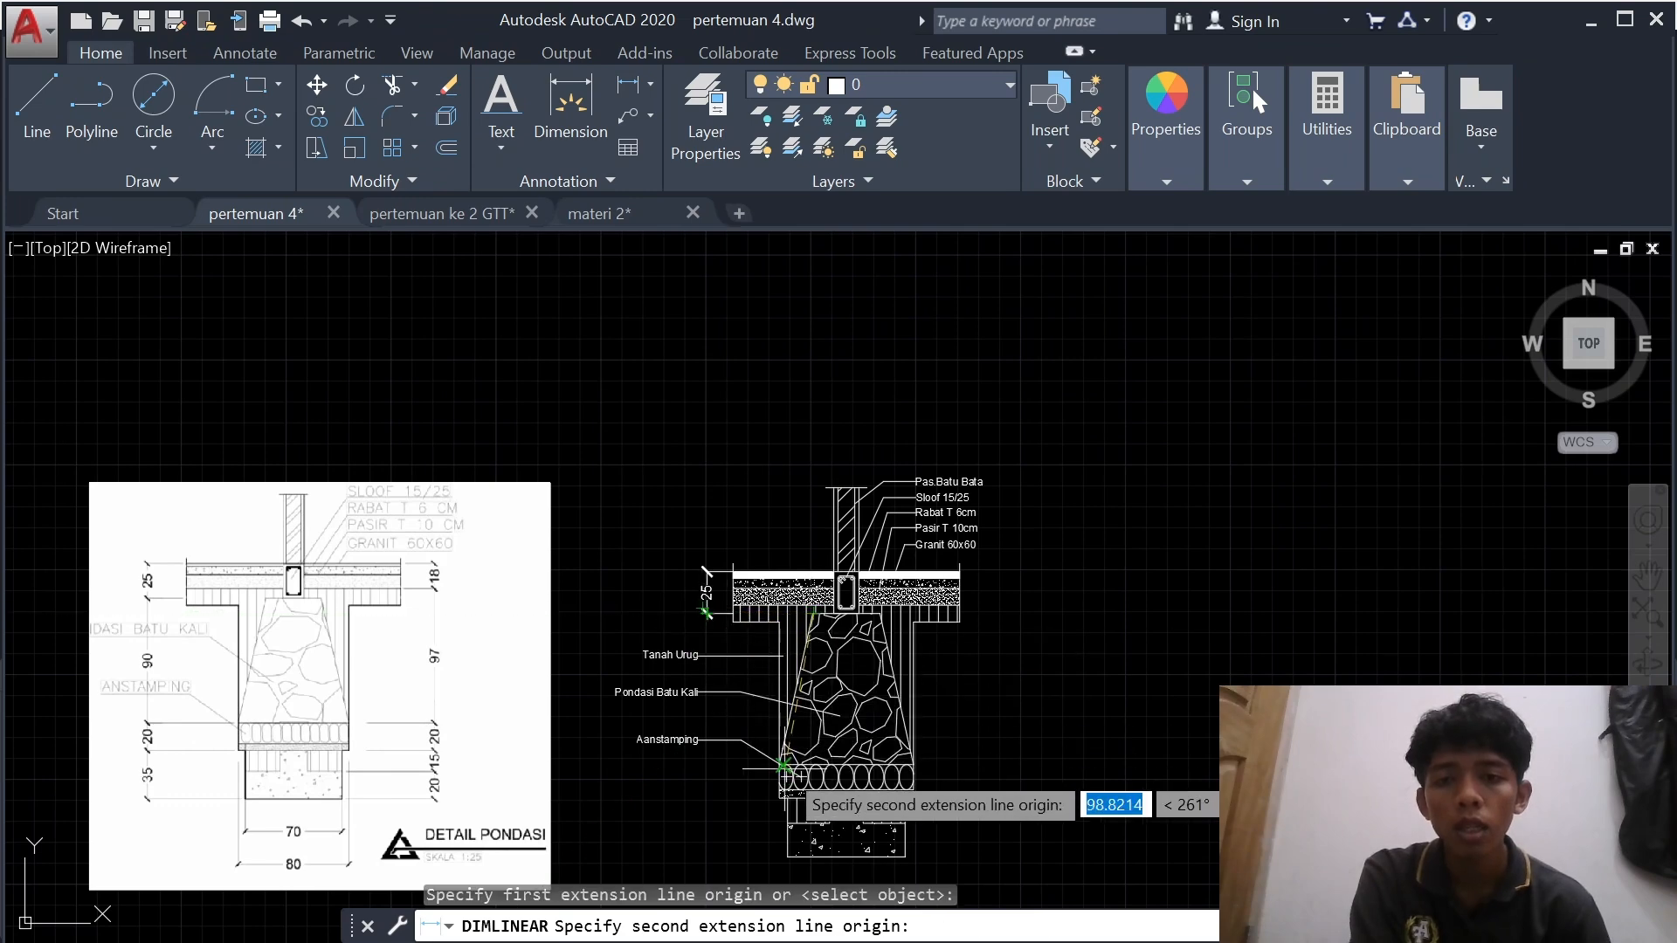
scroll(788, 787, up, 4)
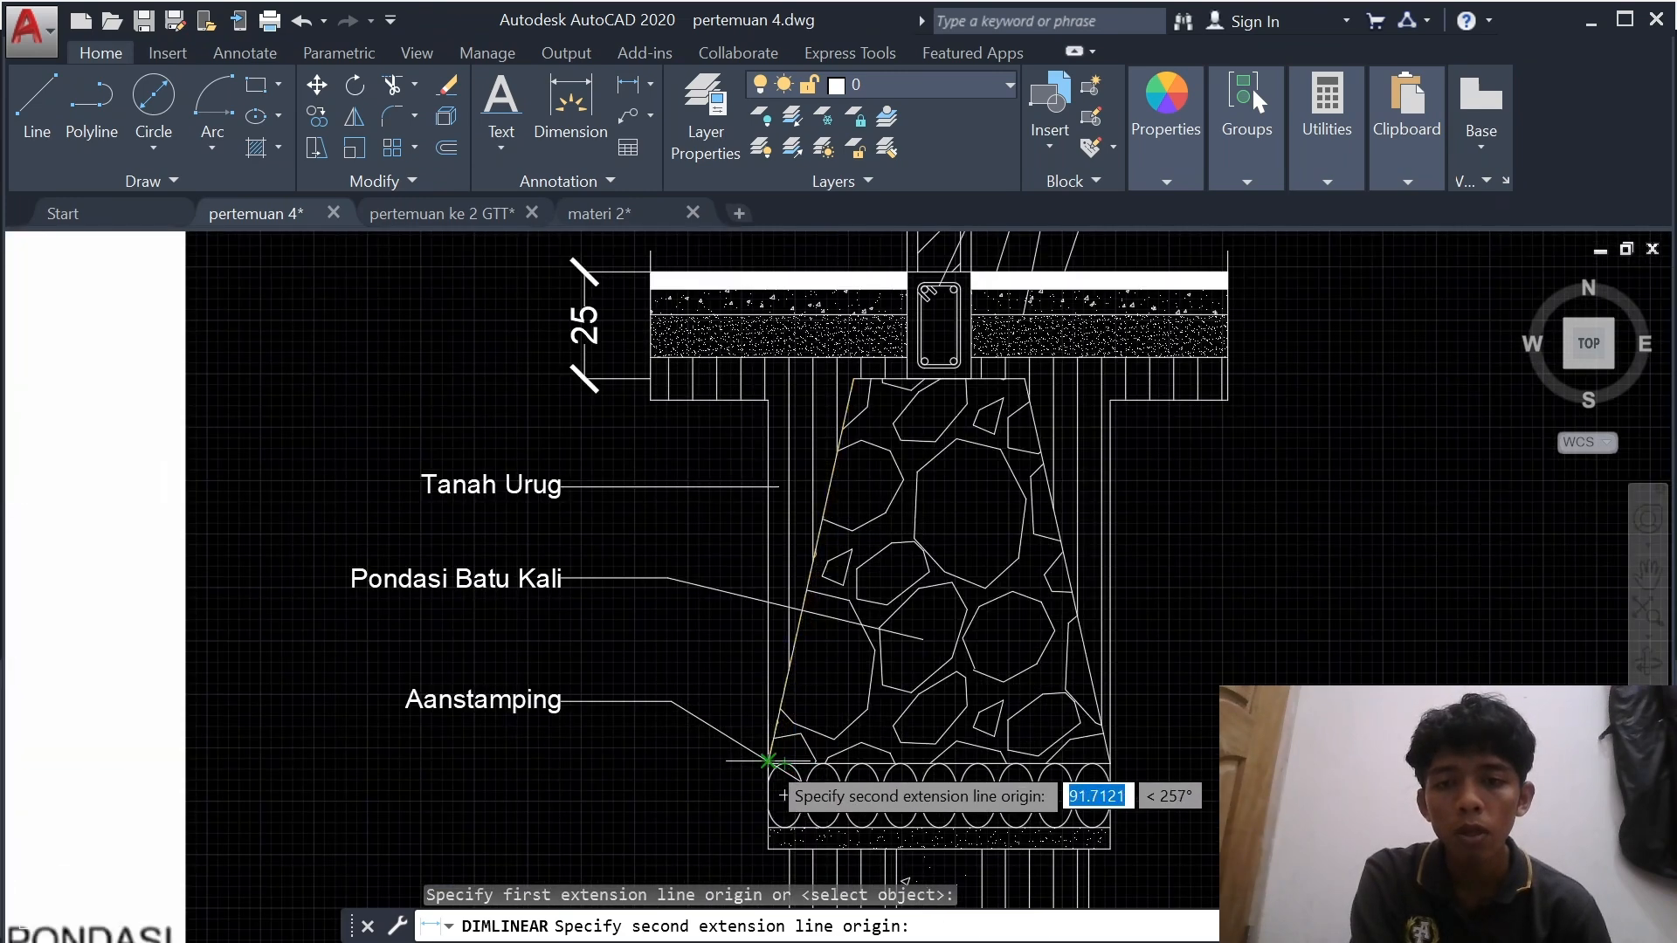
click(773, 765)
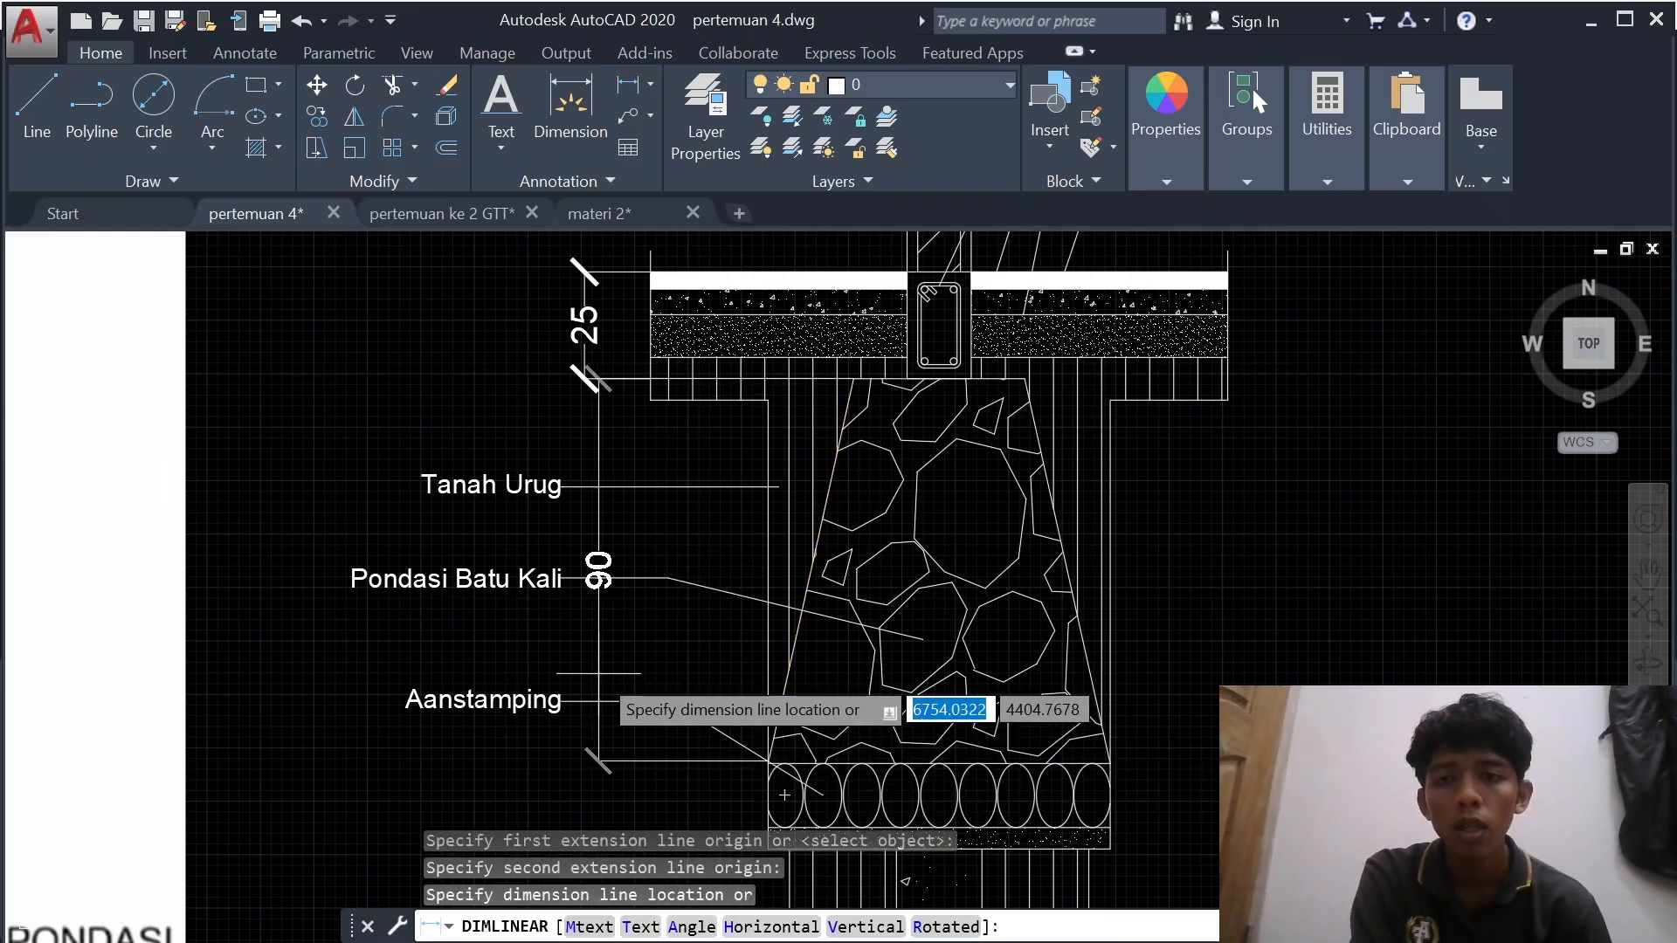
click(583, 691)
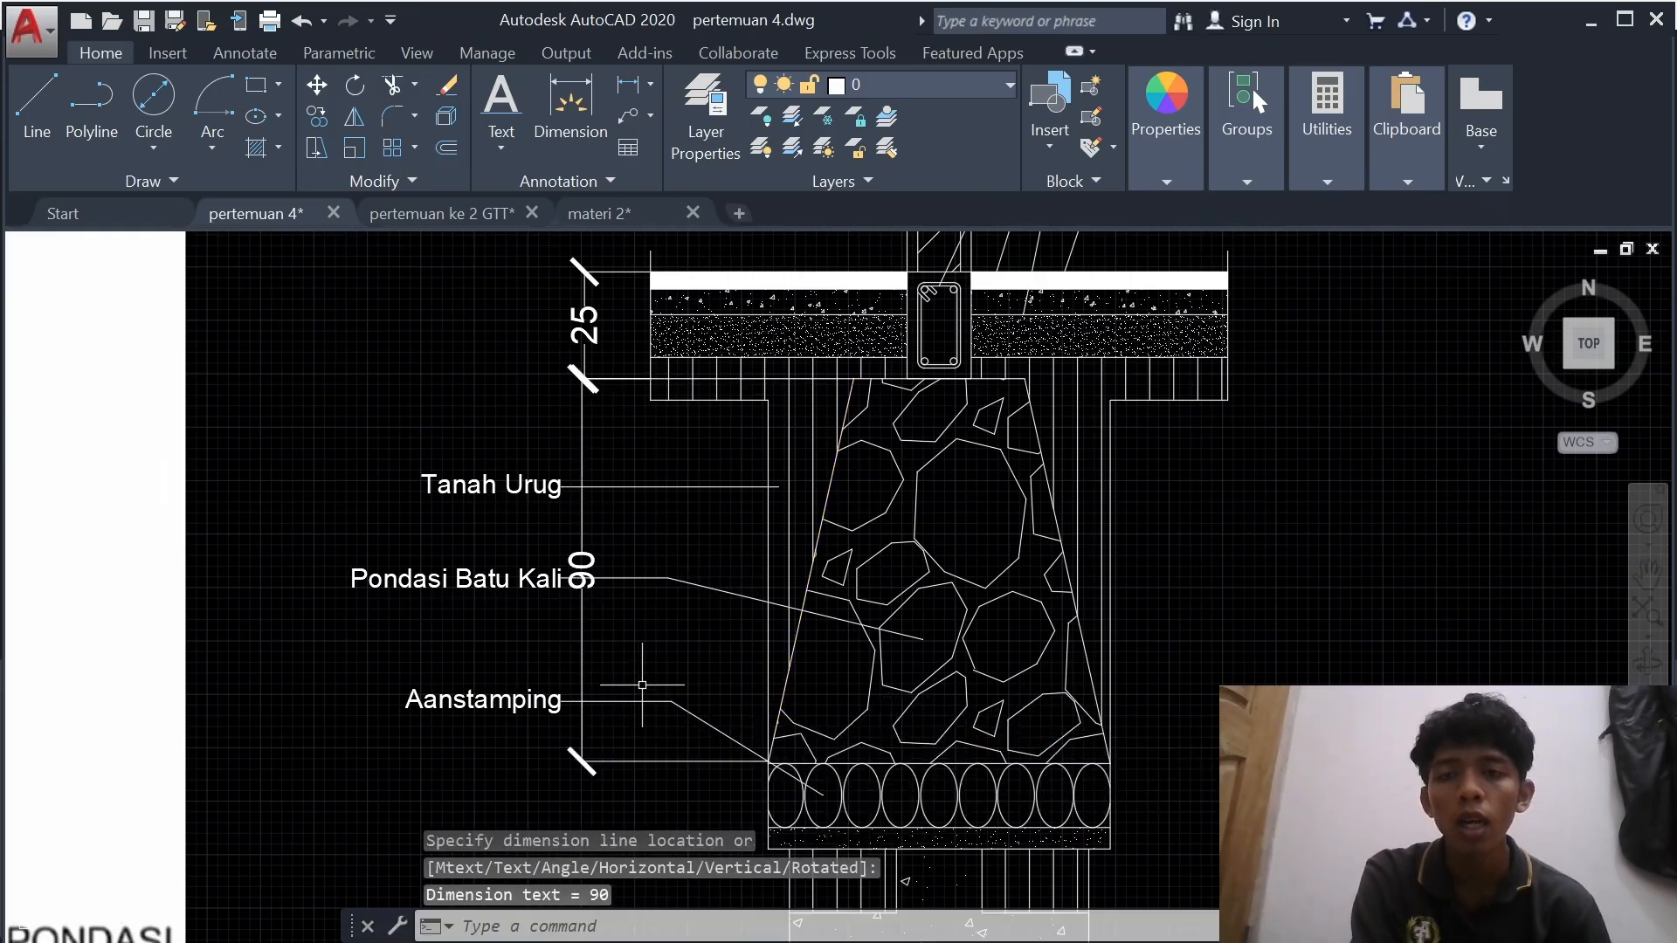
- Add a vertical linear dimension spanning the oval stone row and the thin layer beneath it, in line with the foundation height dimension
scroll(810, 698, down, 2)
middle_drag(707, 751, 708, 541)
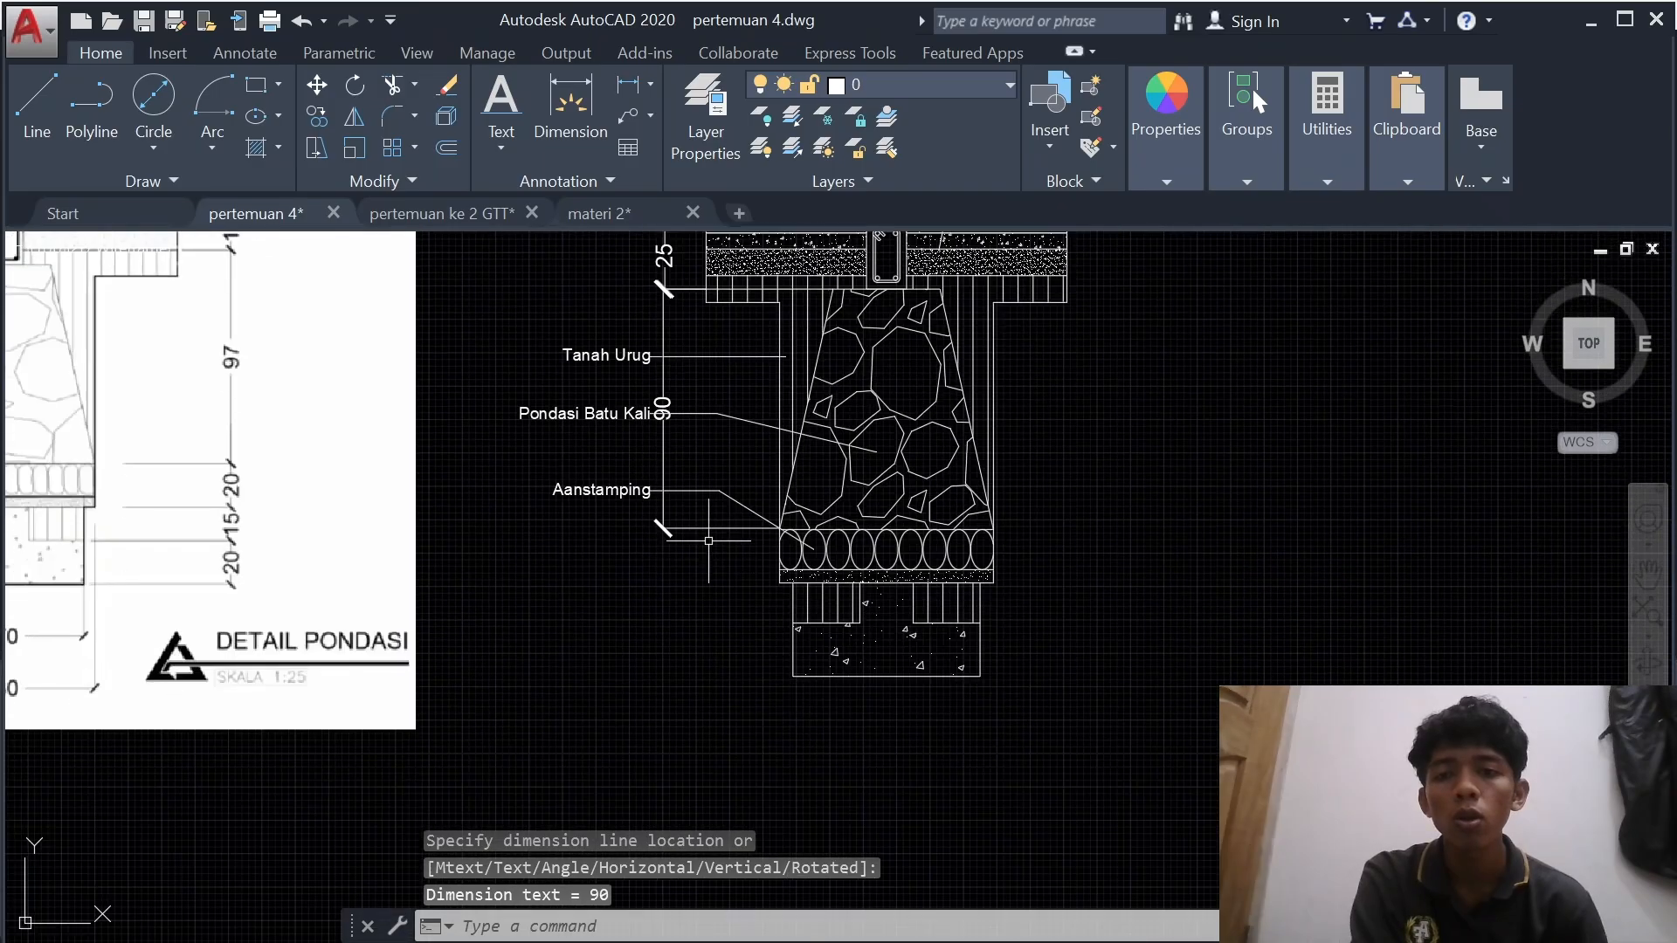
middle_drag(194, 541, 1014, 645)
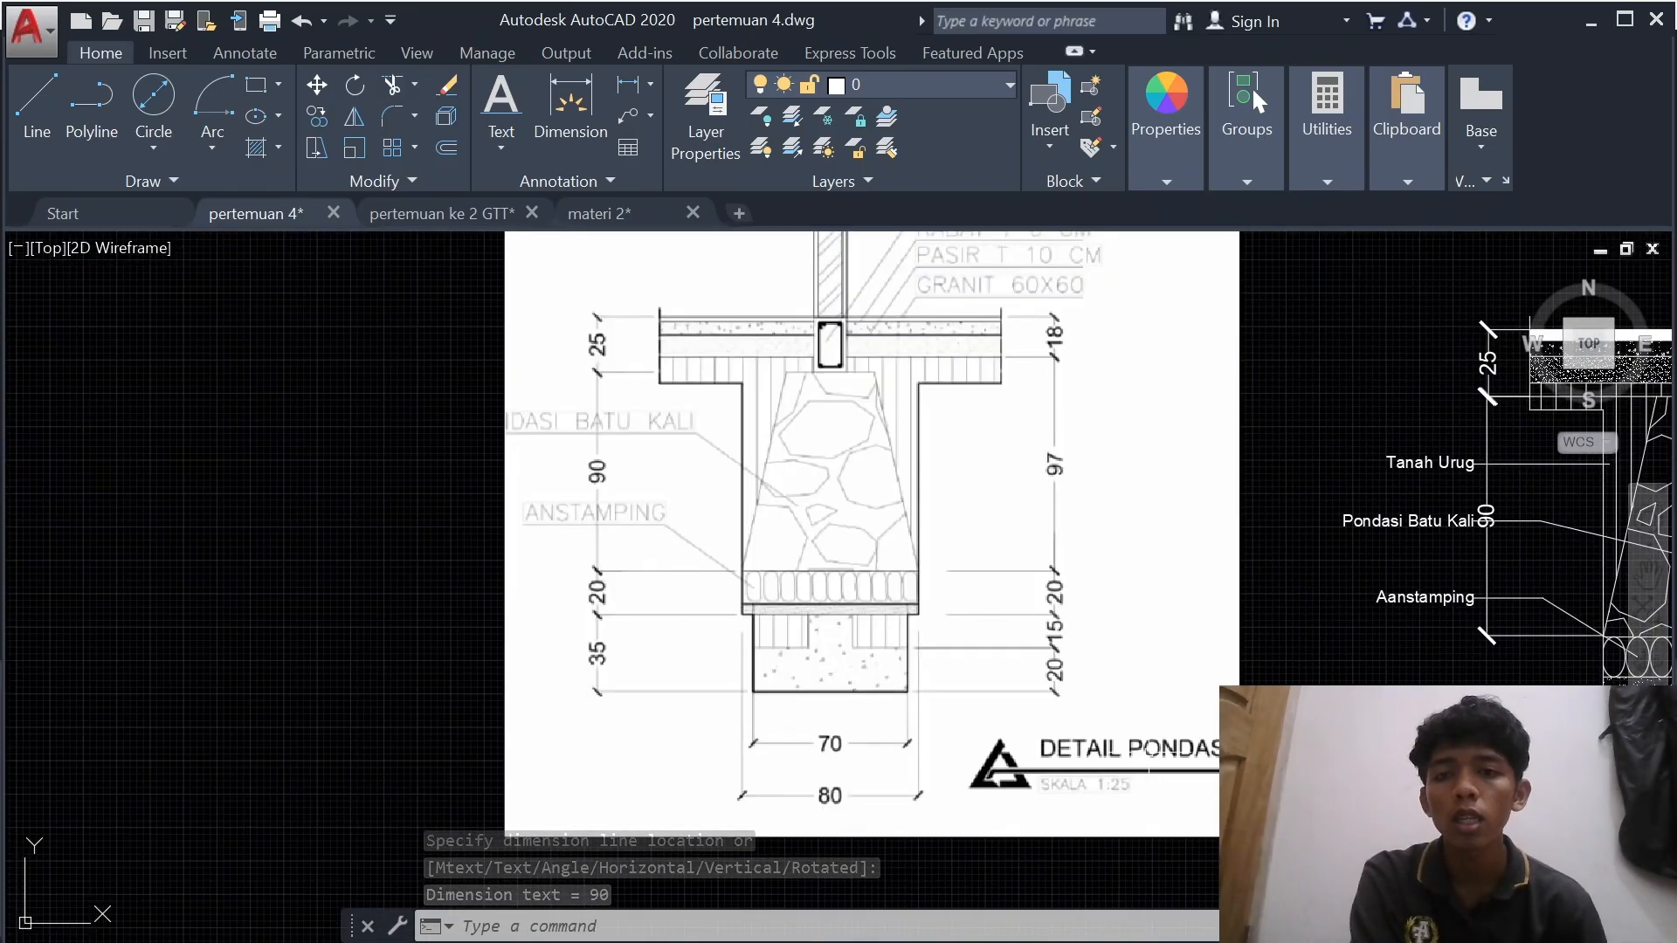
middle_drag(1133, 750, 575, 555)
scroll(1127, 562, down, 3)
scroll(775, 594, up, 3)
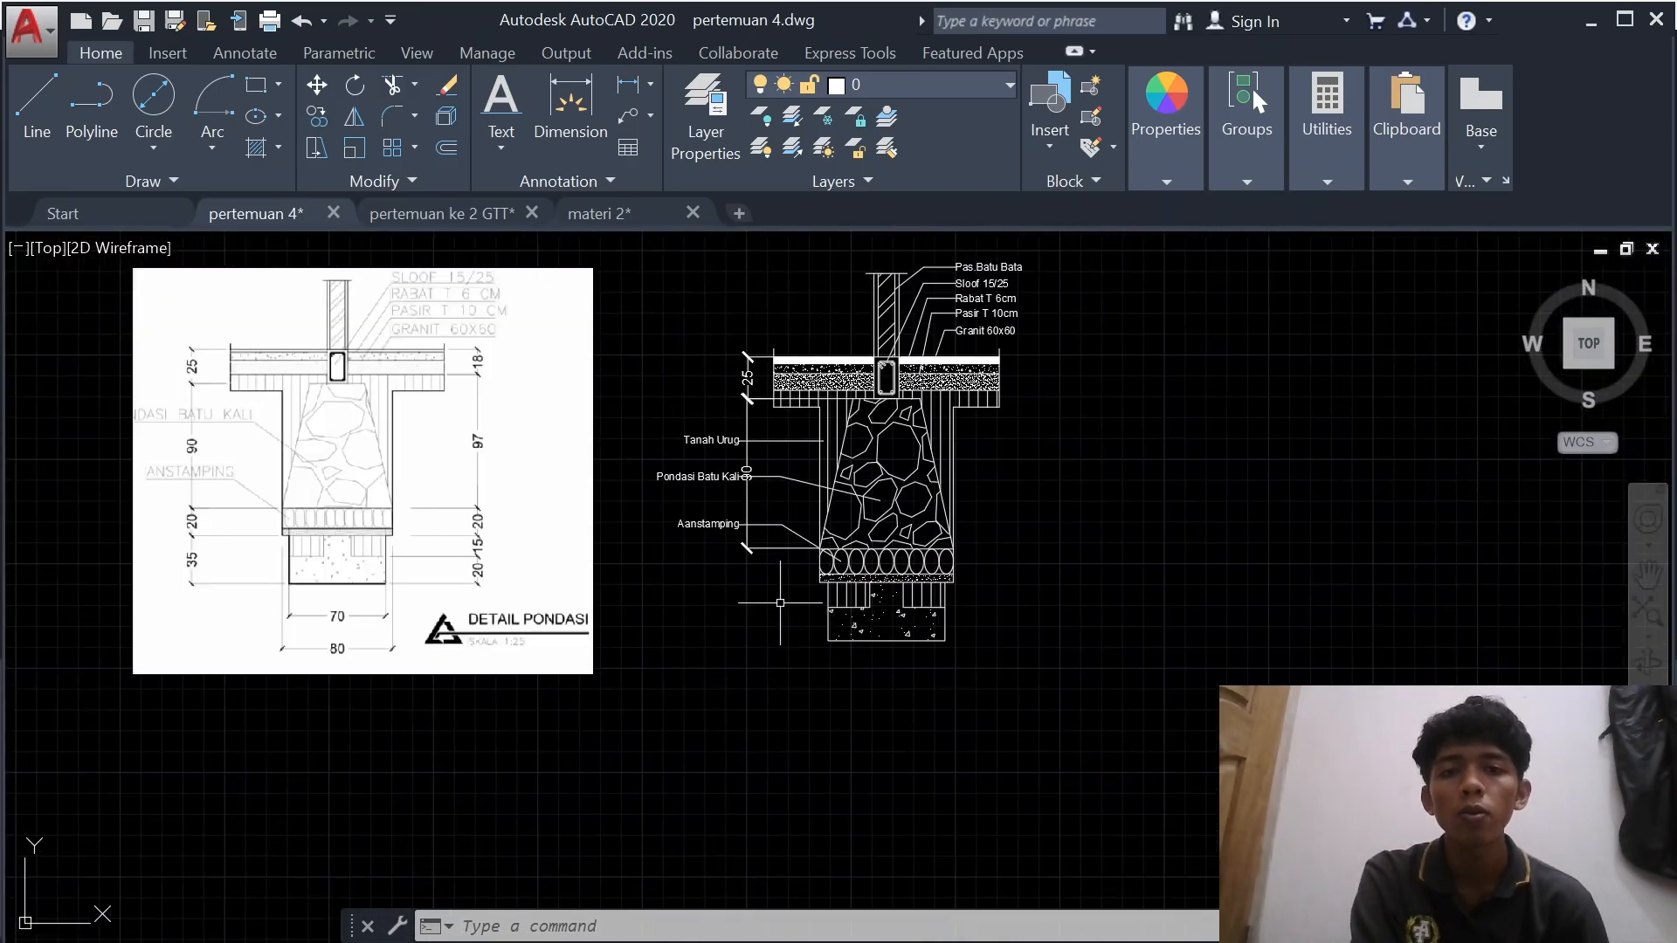
click(626, 94)
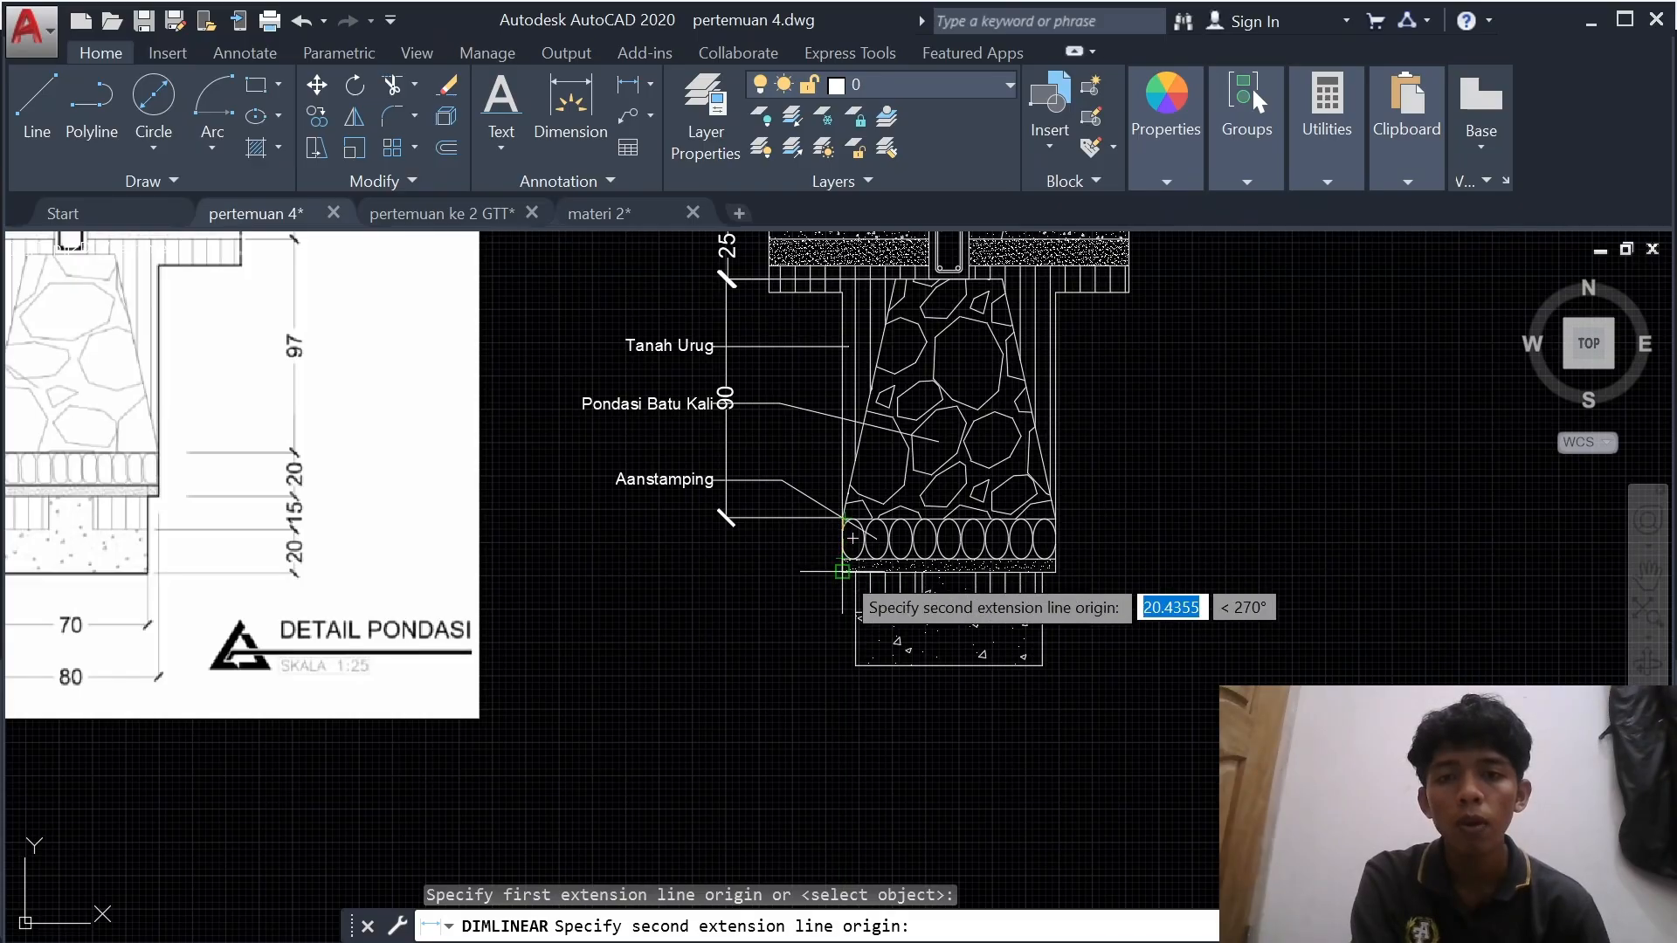
click(842, 571)
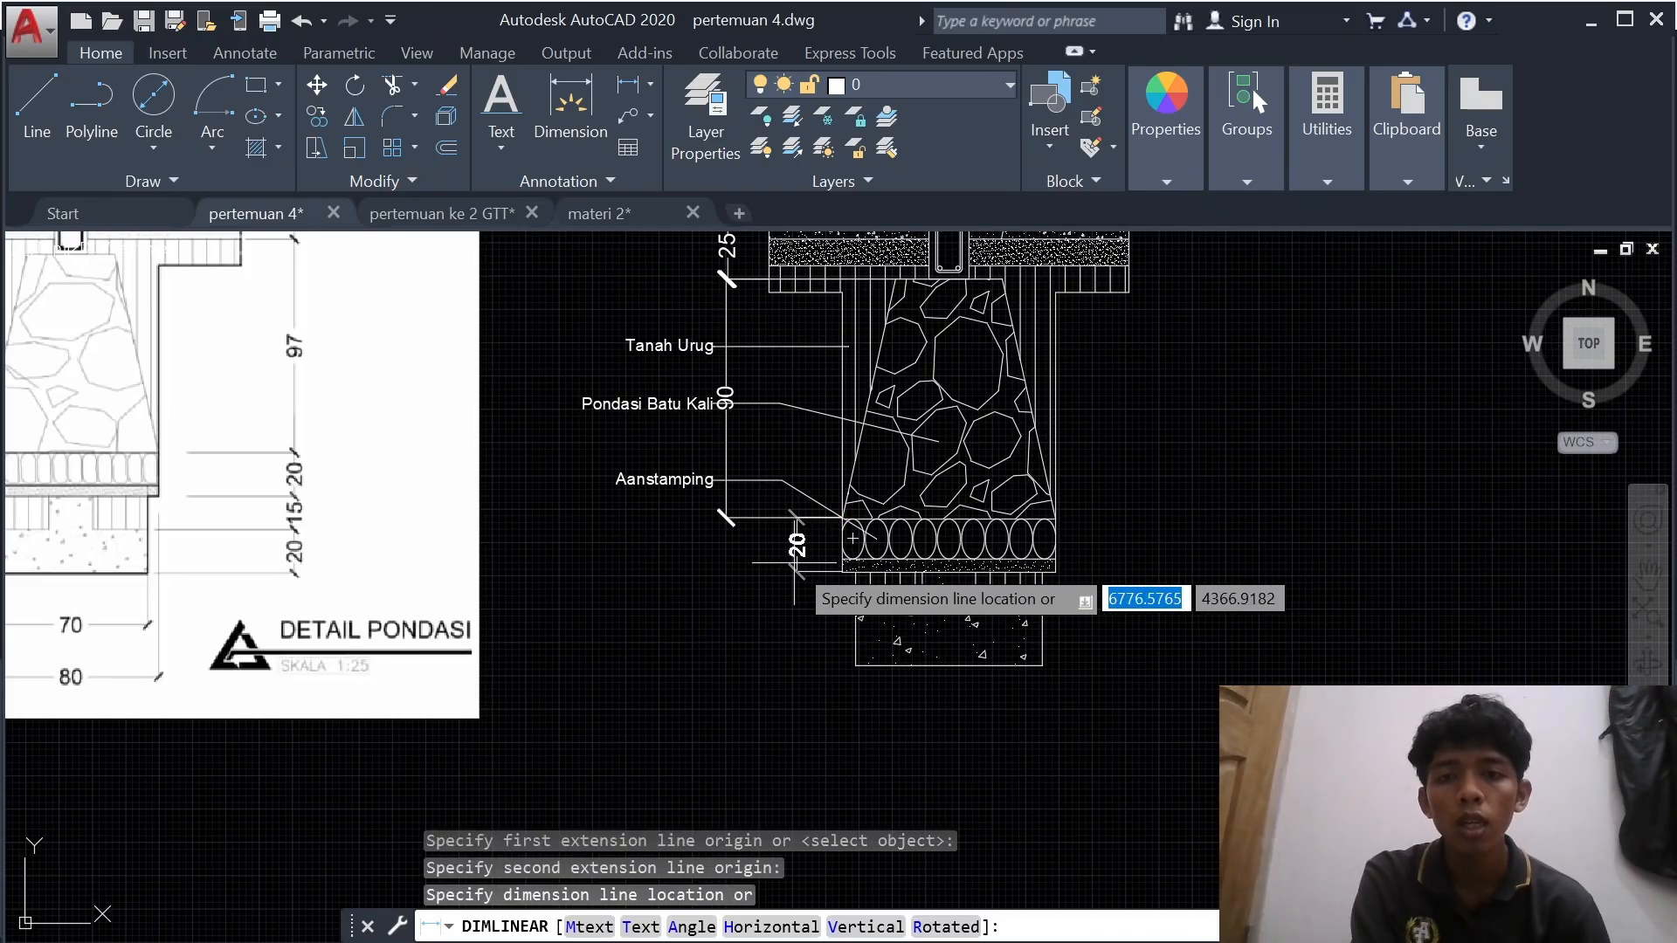
click(728, 570)
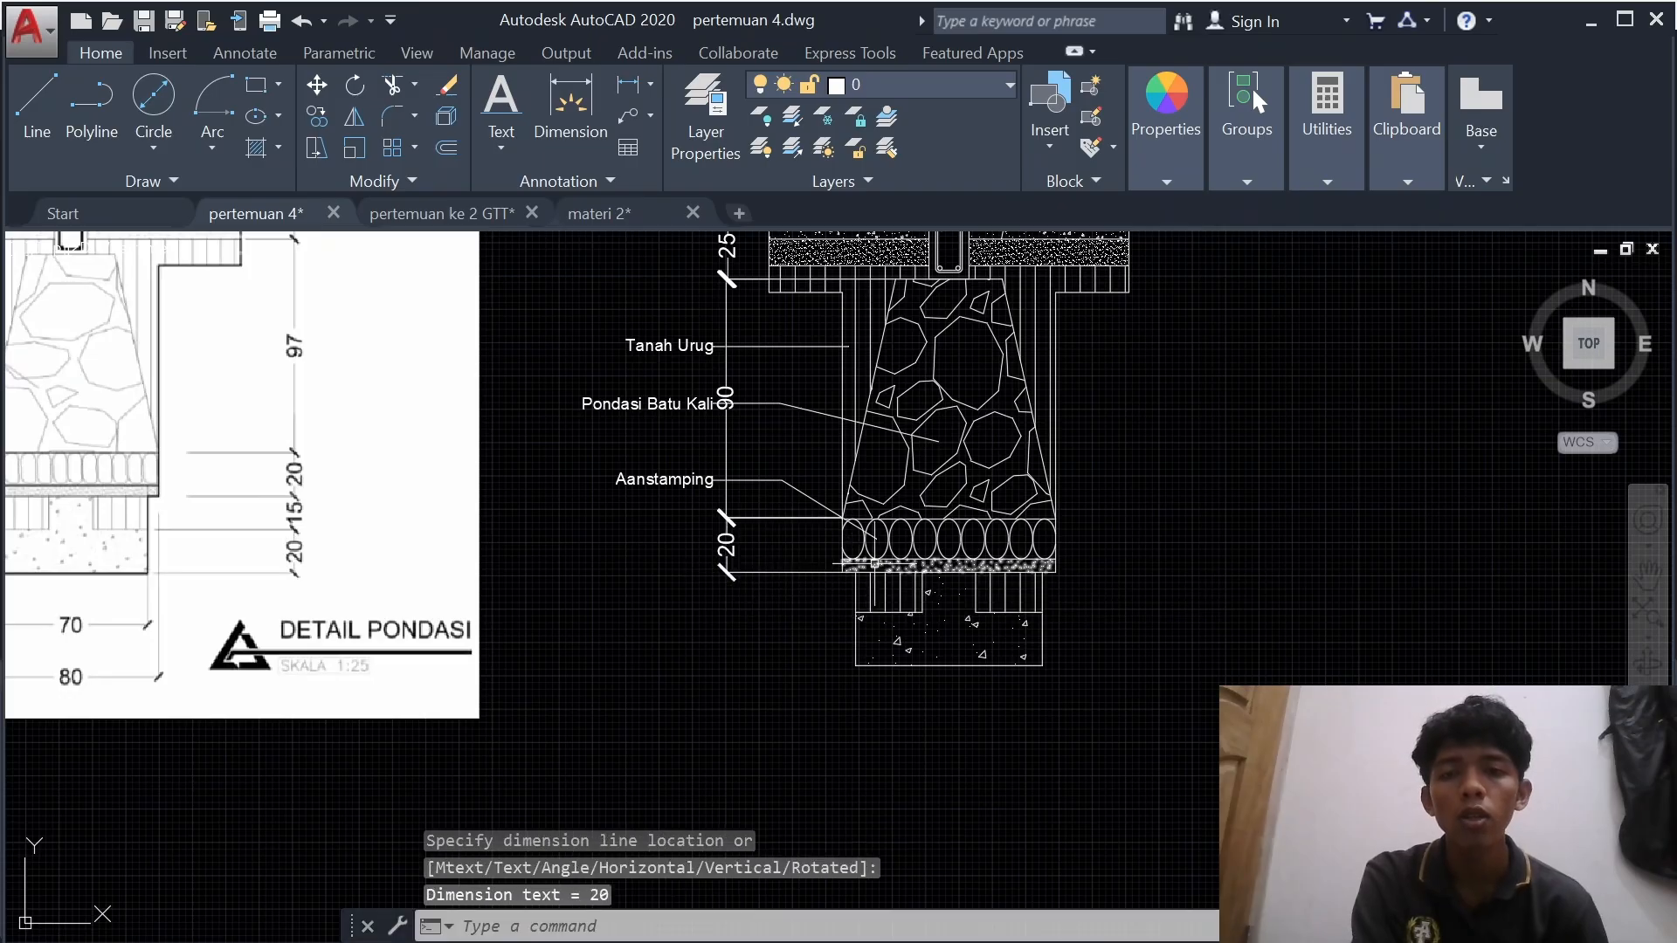
- Try a vertical linear dimension from the outer lower corner of the thin layer to the footing's lower left corner, and undo it
scroll(874, 564, down, 2)
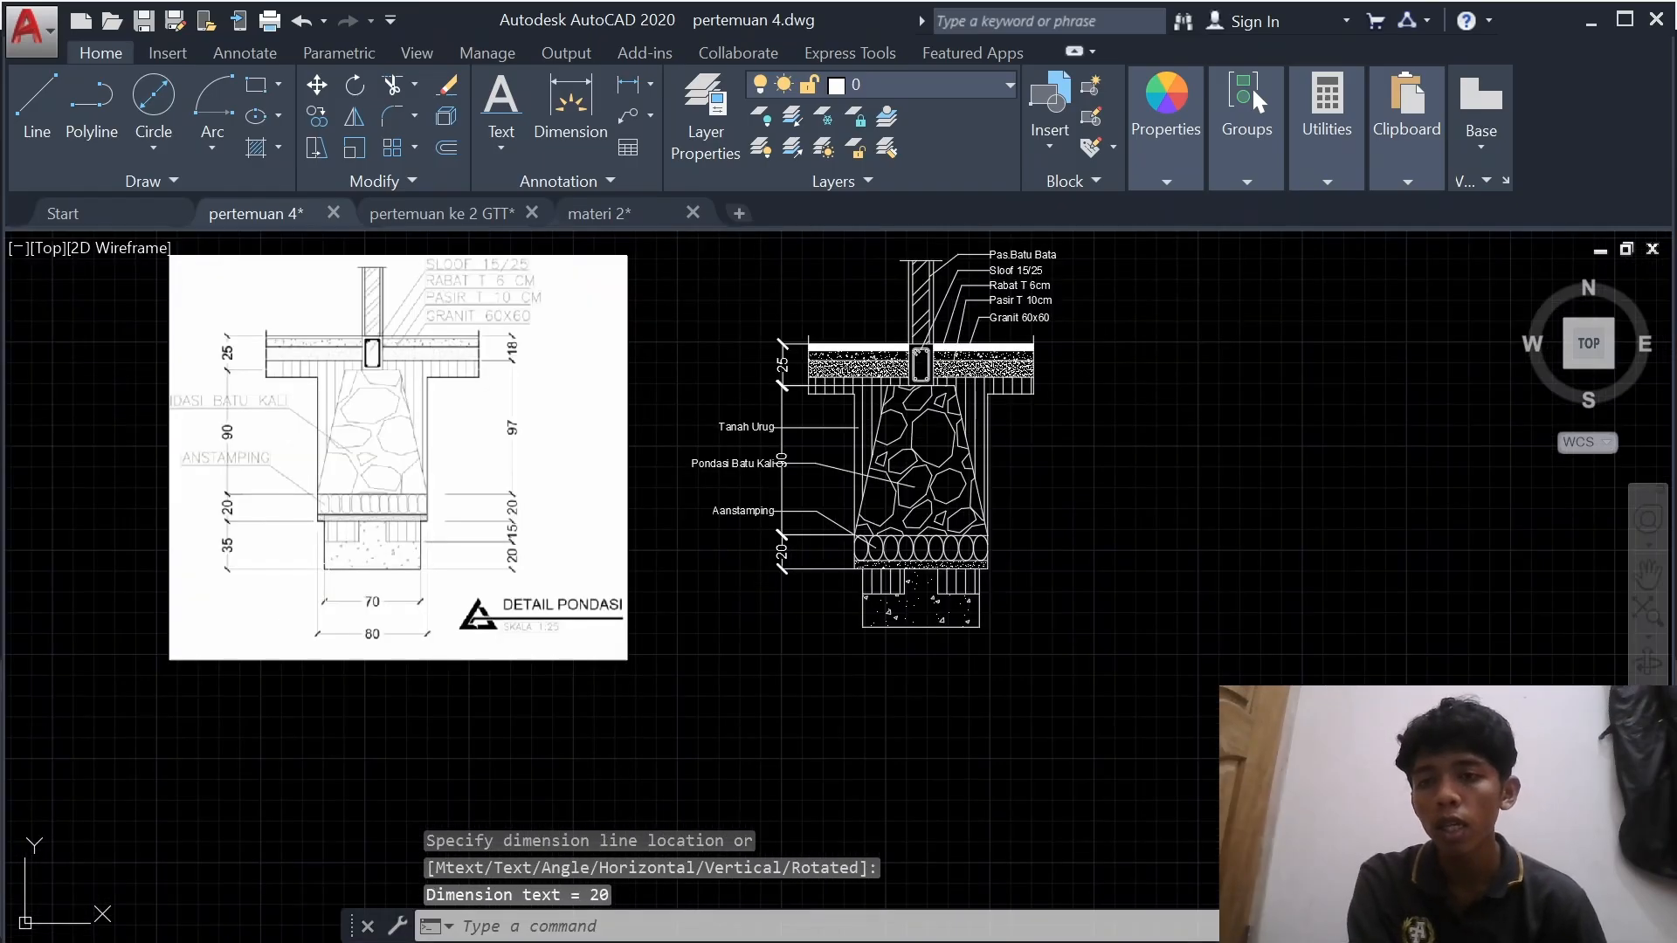
click(629, 85)
scroll(818, 568, up, 5)
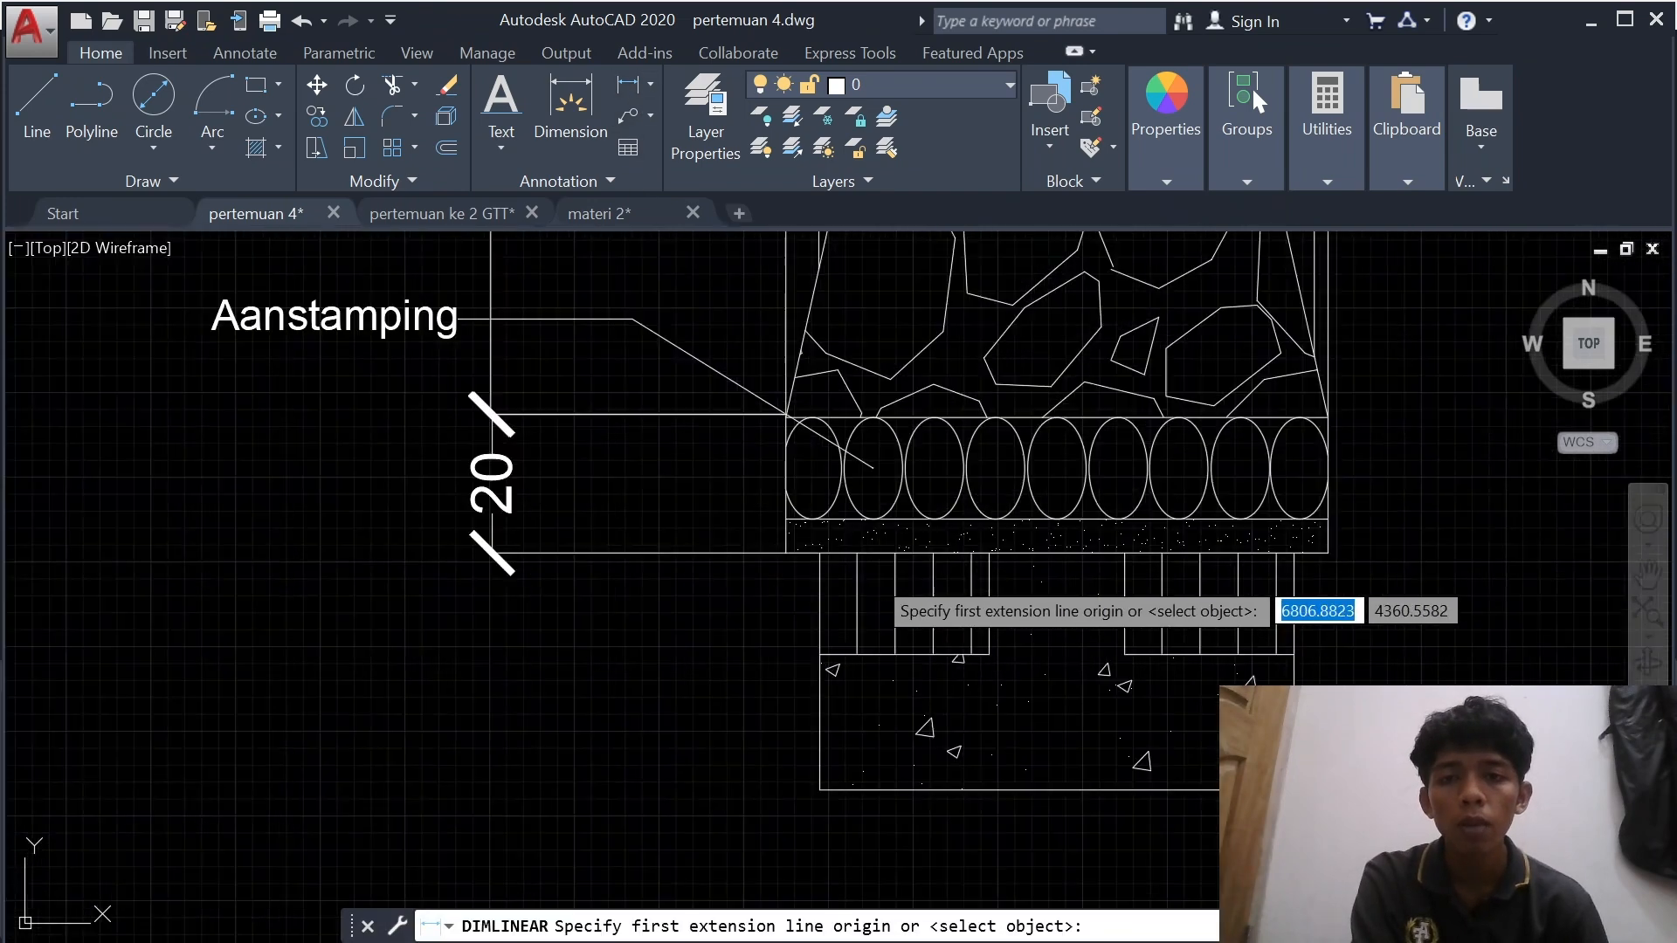
click(786, 552)
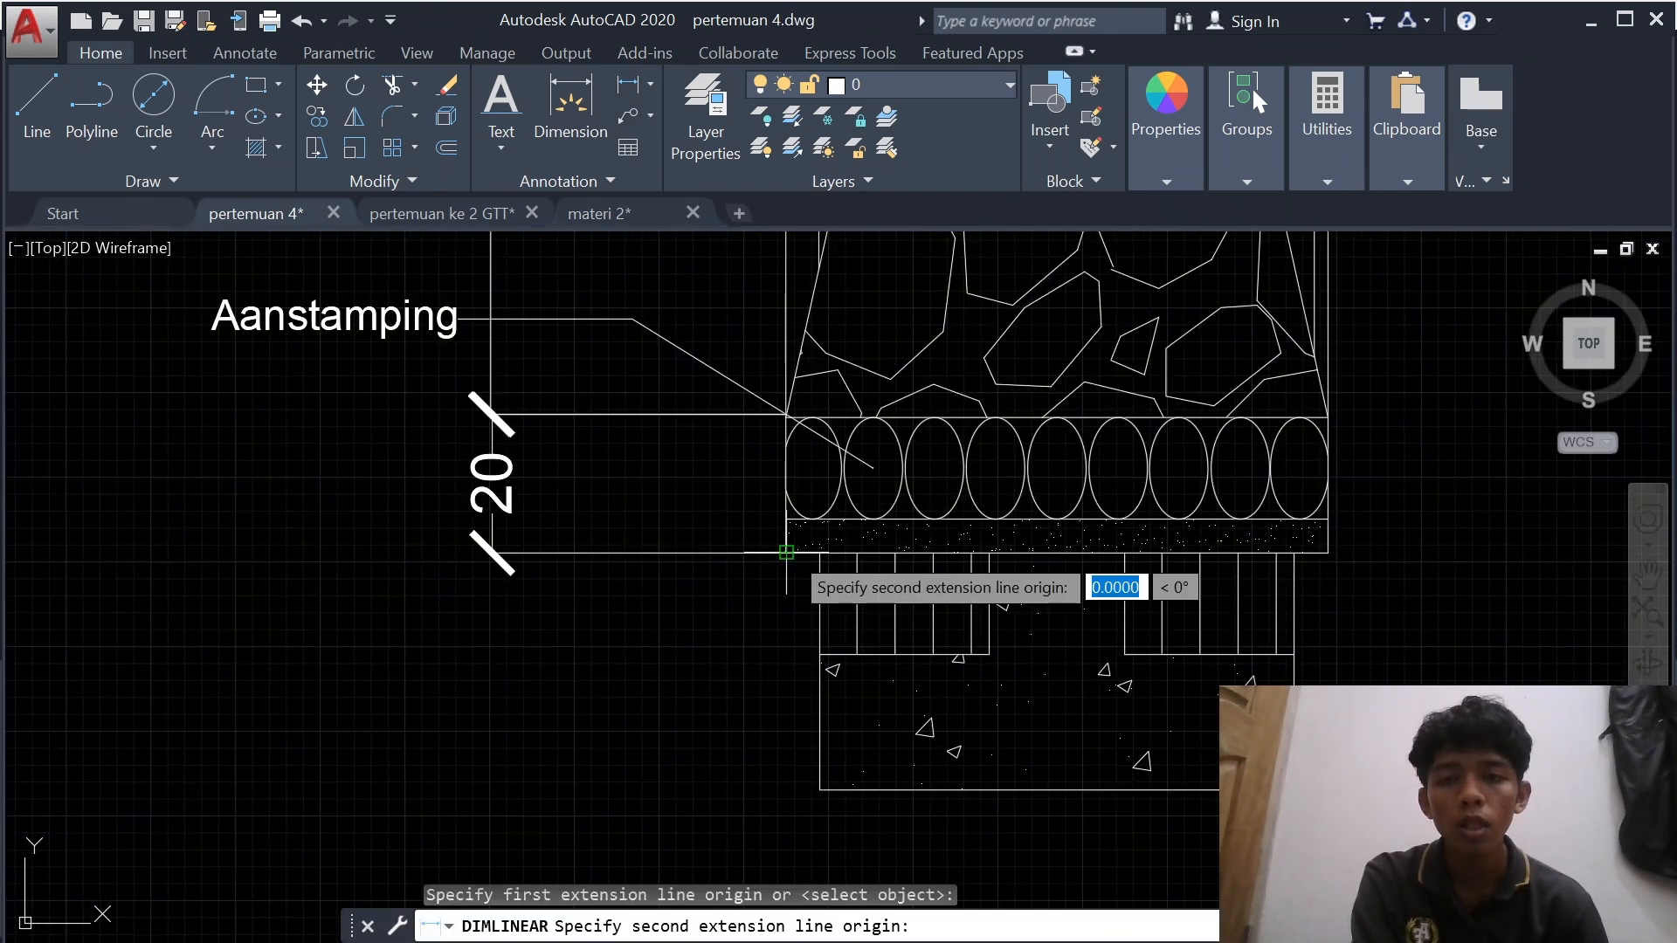
click(819, 789)
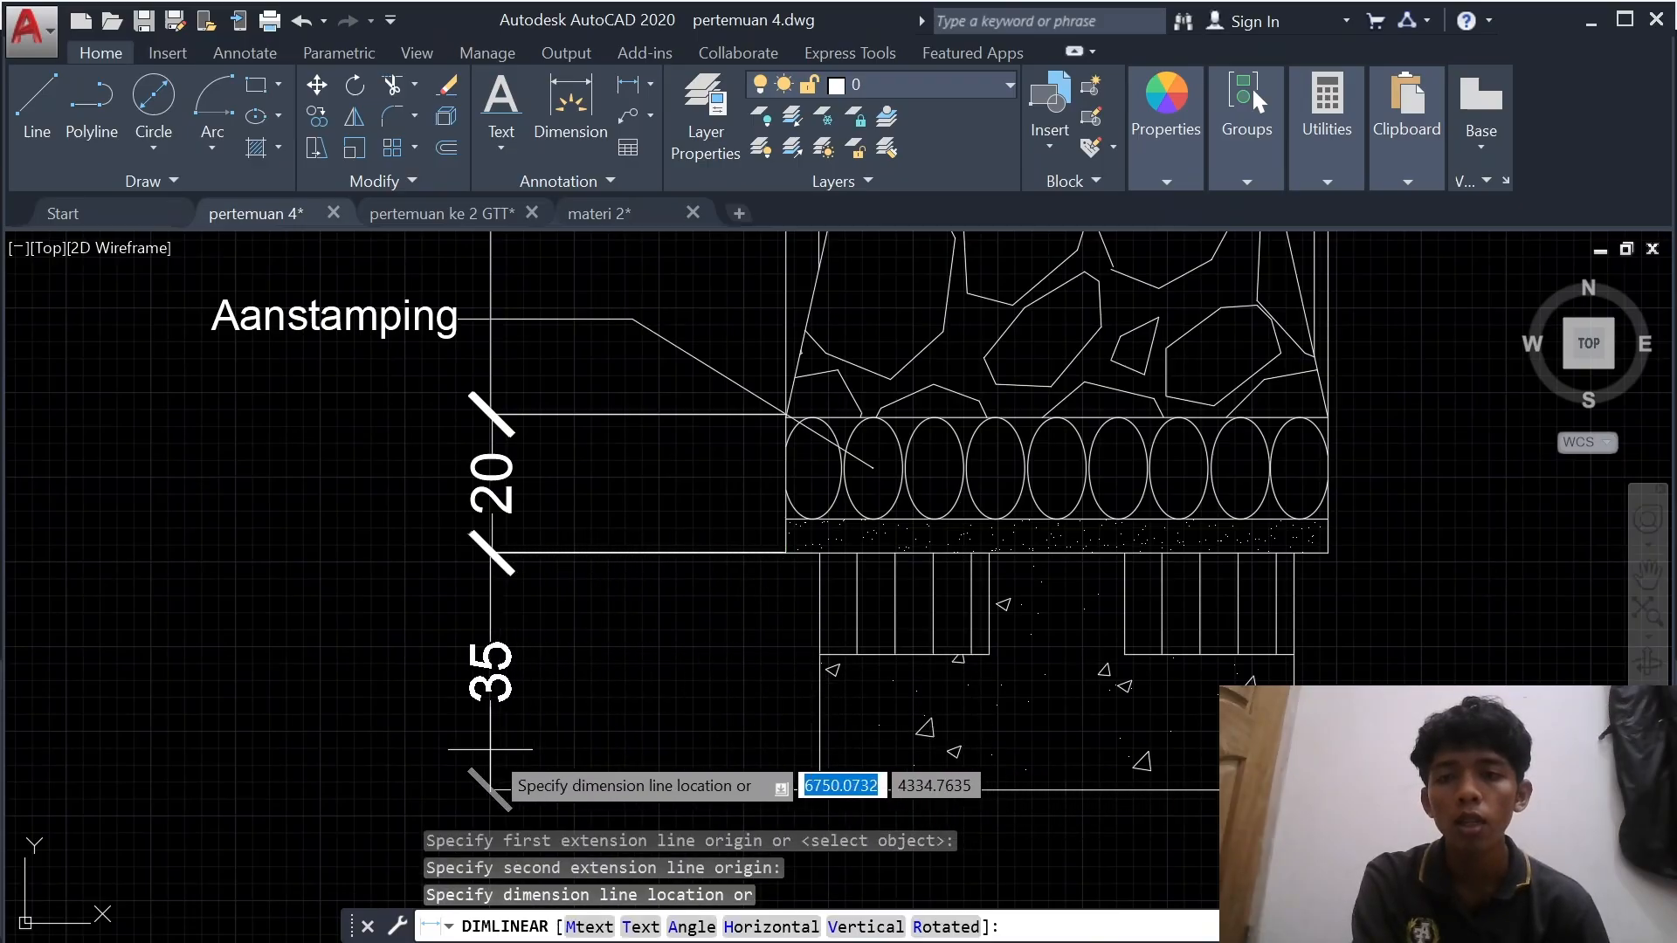
scroll(491, 749, down, 4)
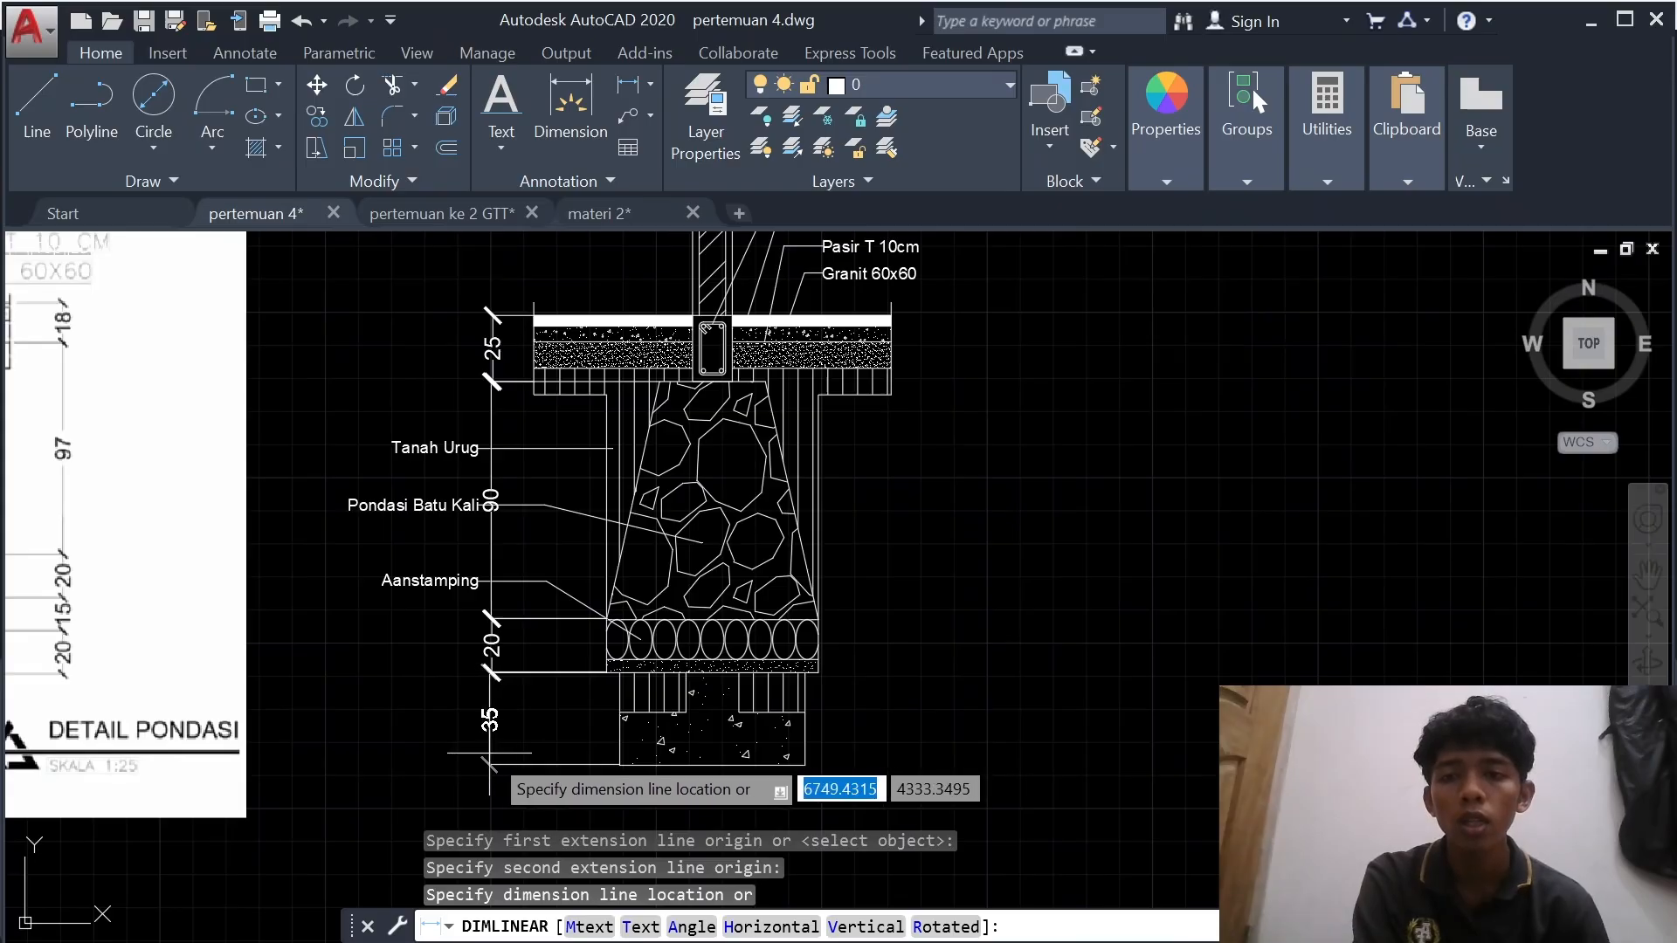
click(490, 752)
scroll(573, 737, down, 2)
scroll(550, 733, up, 2)
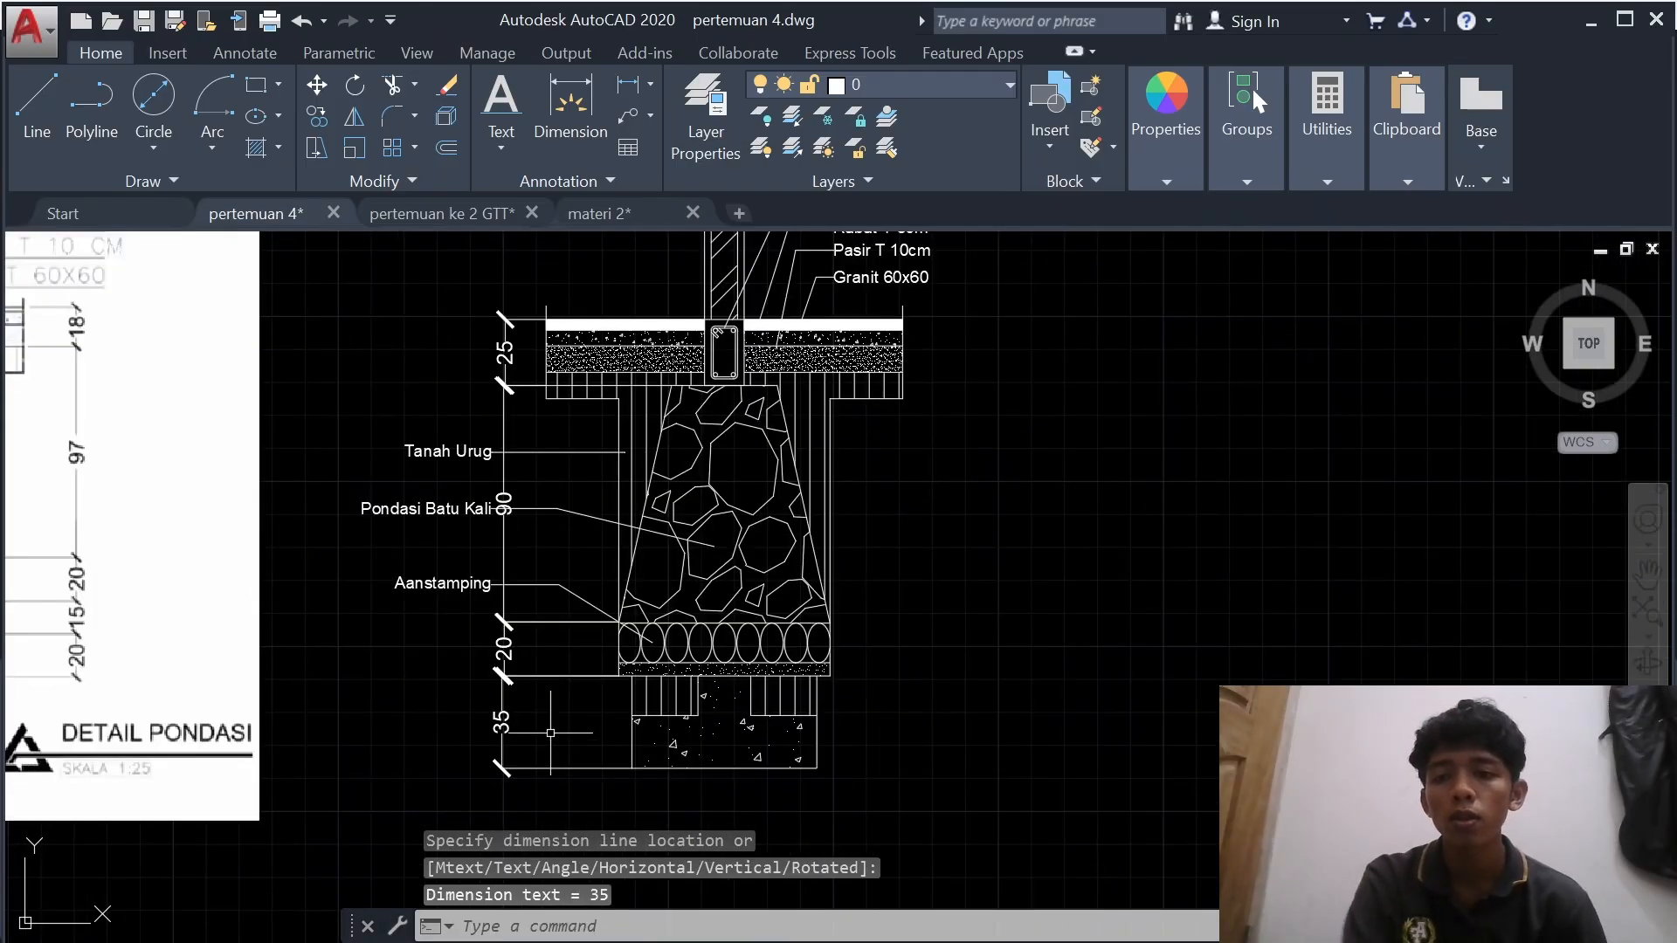
key(ctrl+z)
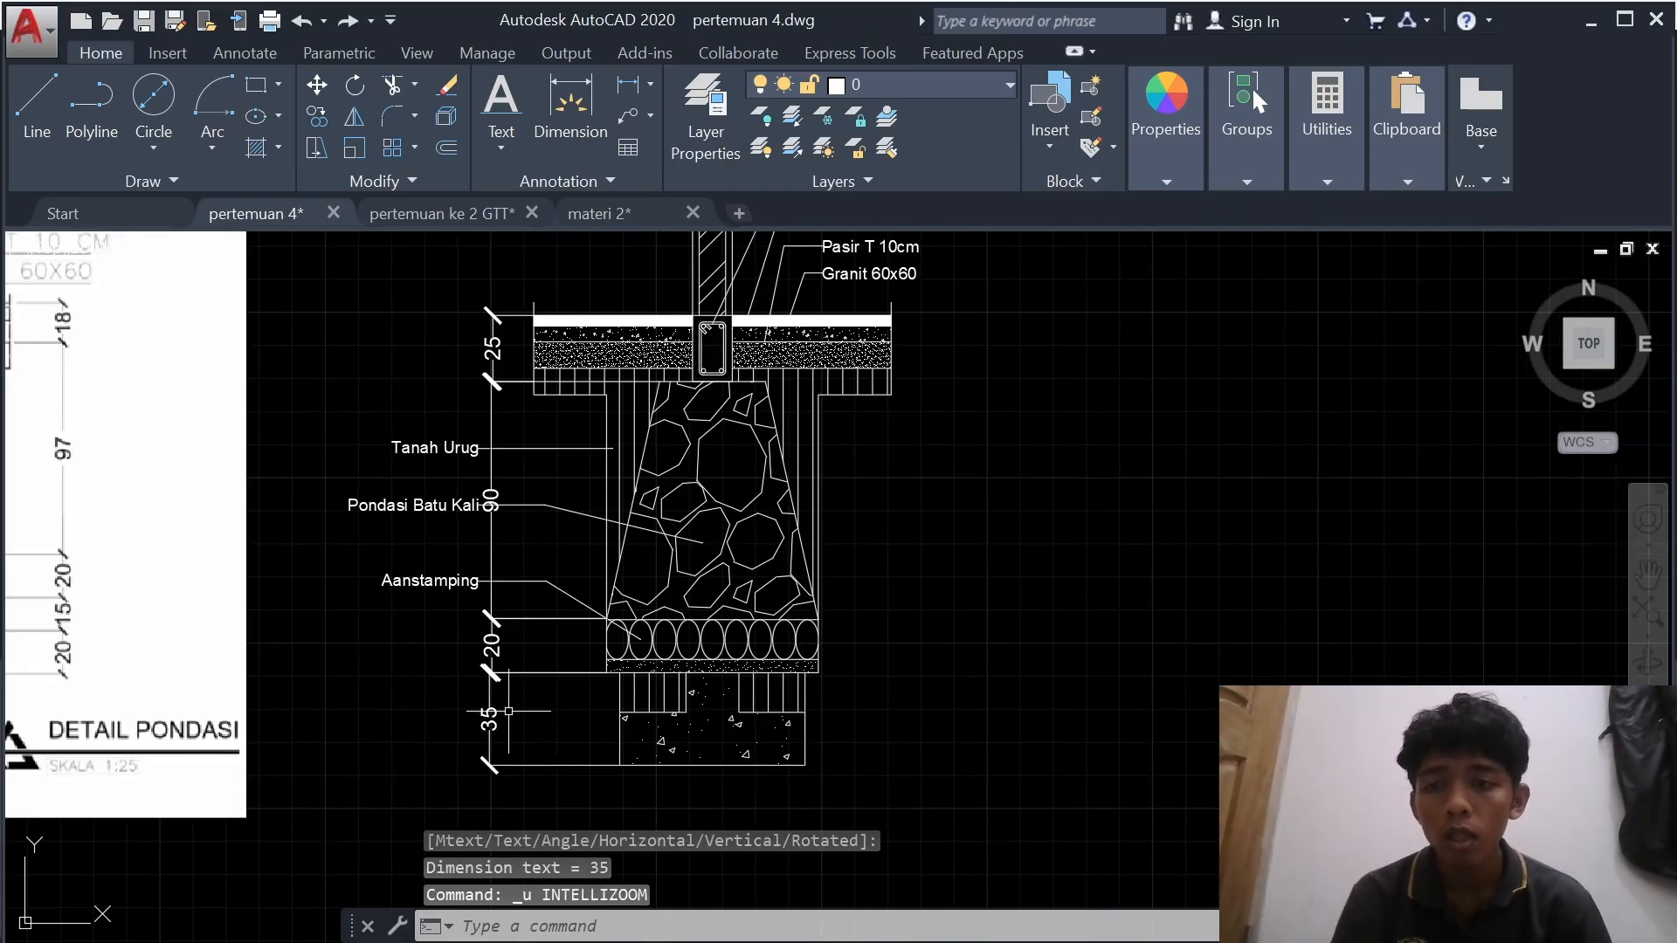
key(ctrl+z)
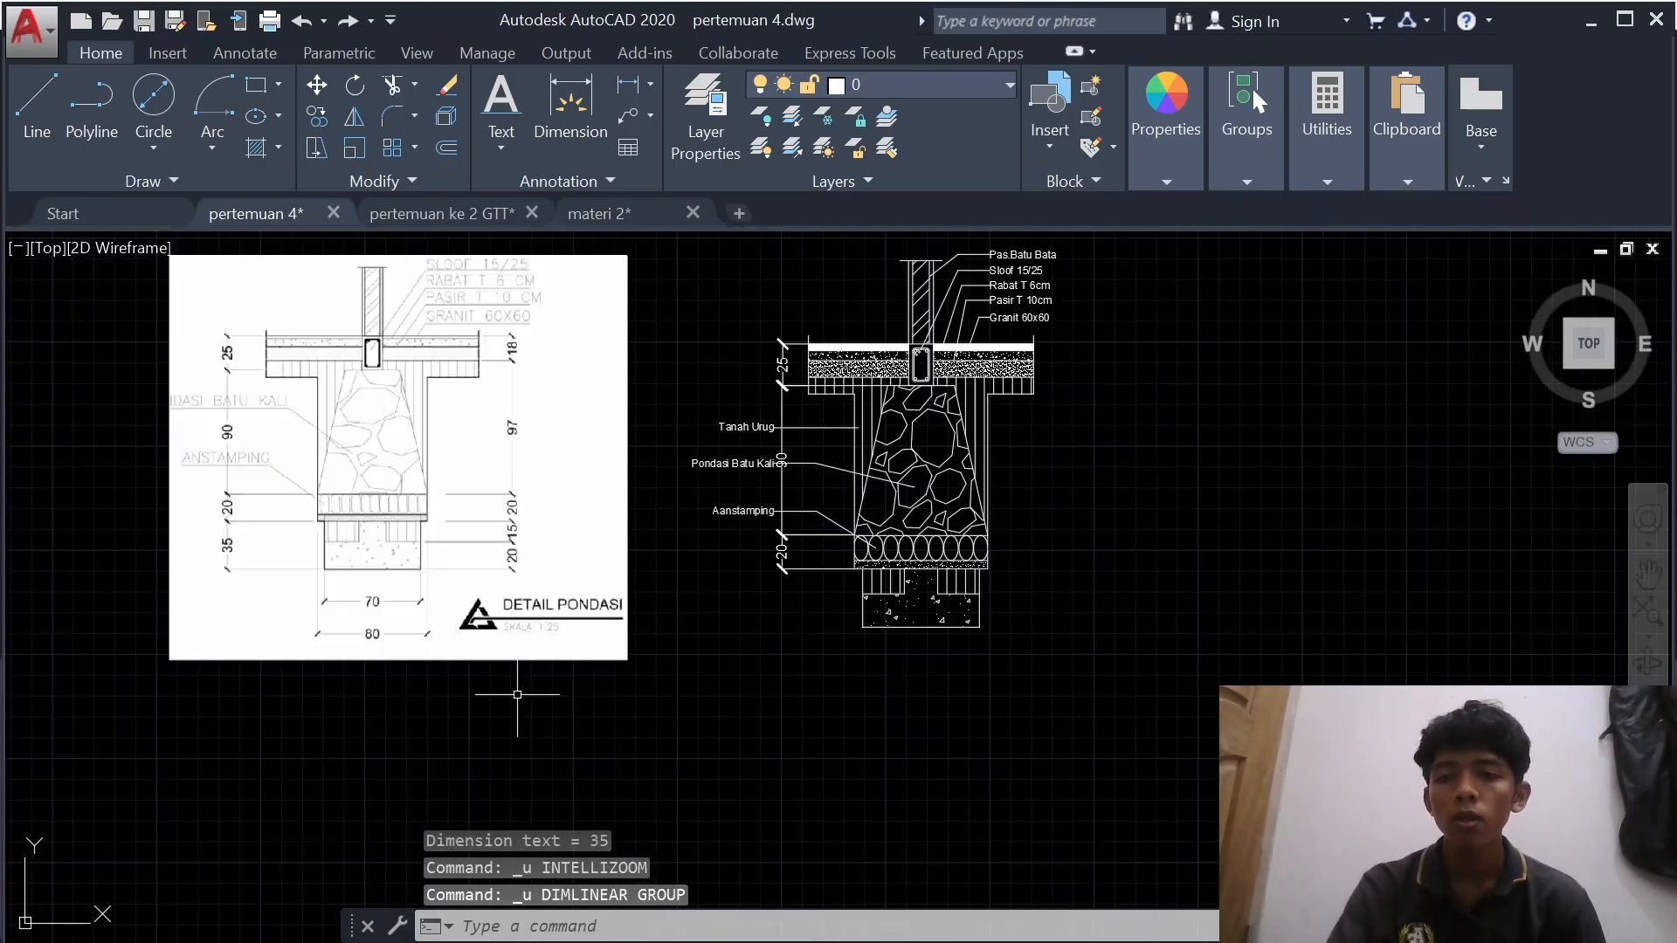
- Add a vertical linear dimension along the footing's left edge, from its upper to its lower corner, in line with the dimensions above
scroll(961, 476, up, 3)
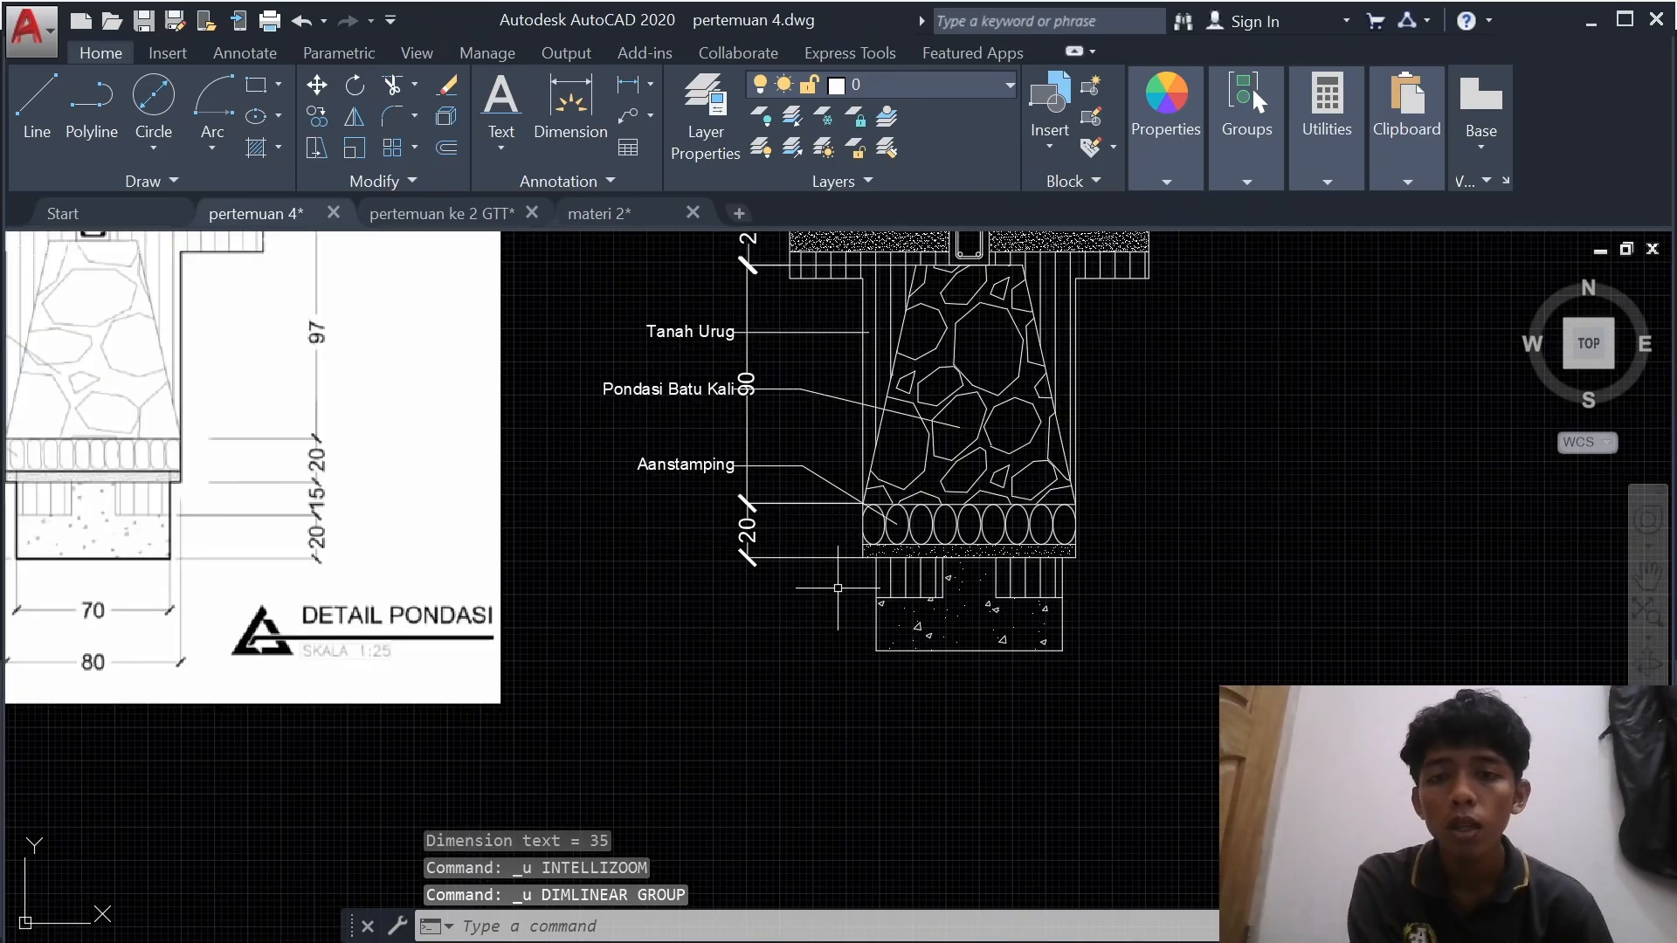
click(638, 89)
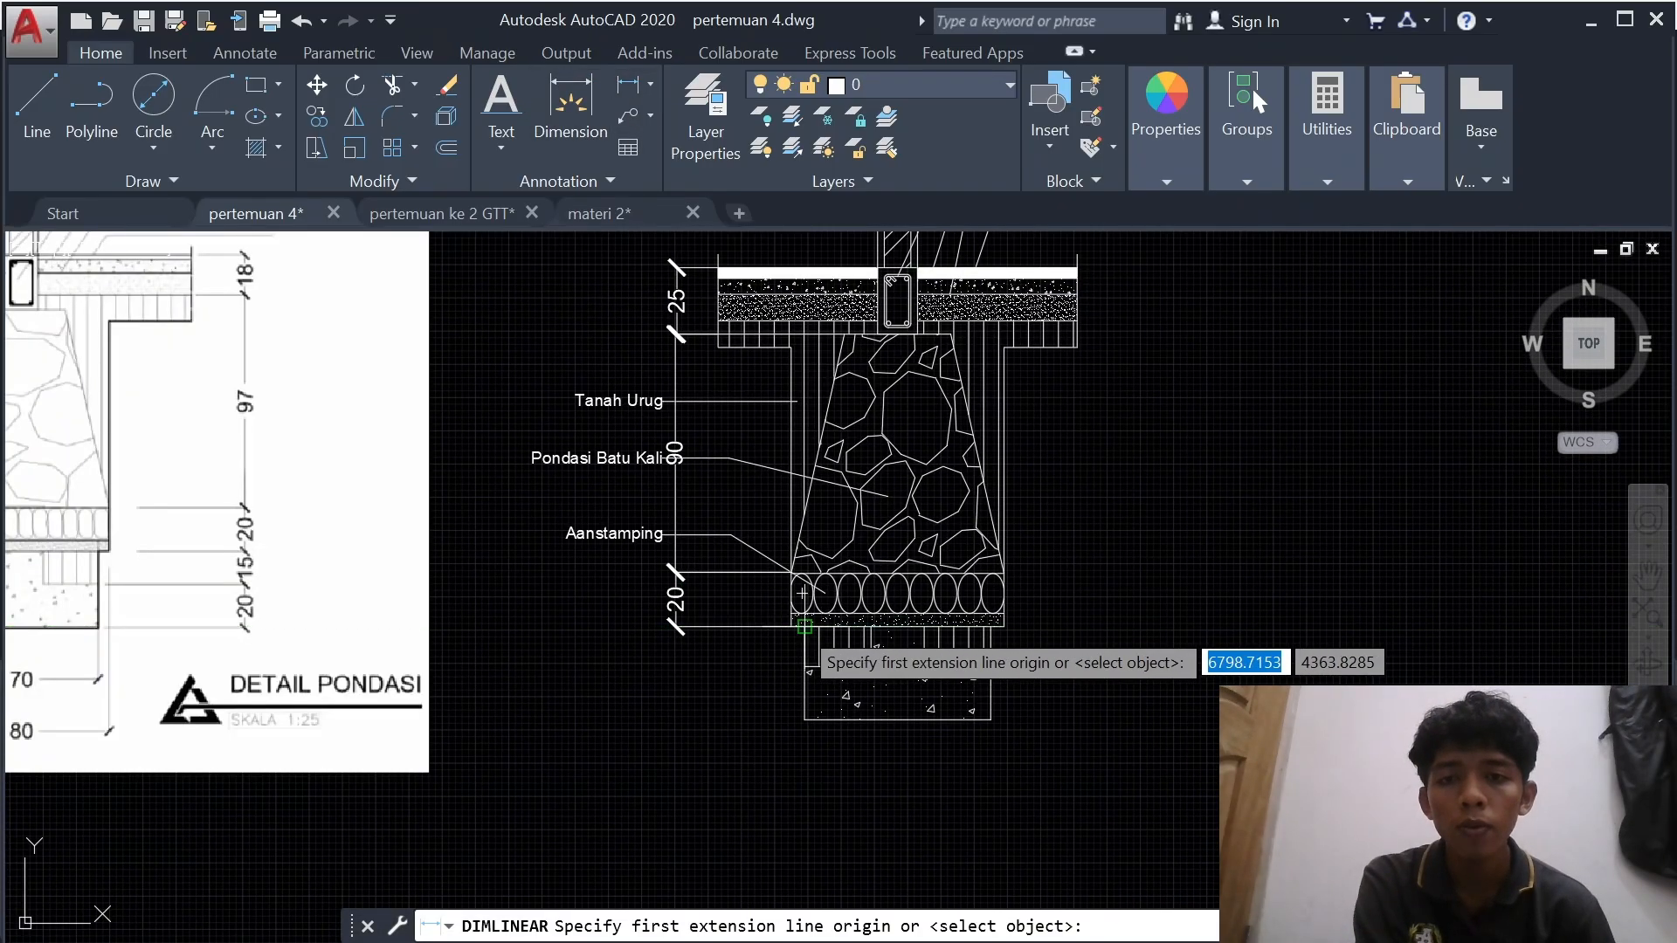
click(806, 627)
click(805, 719)
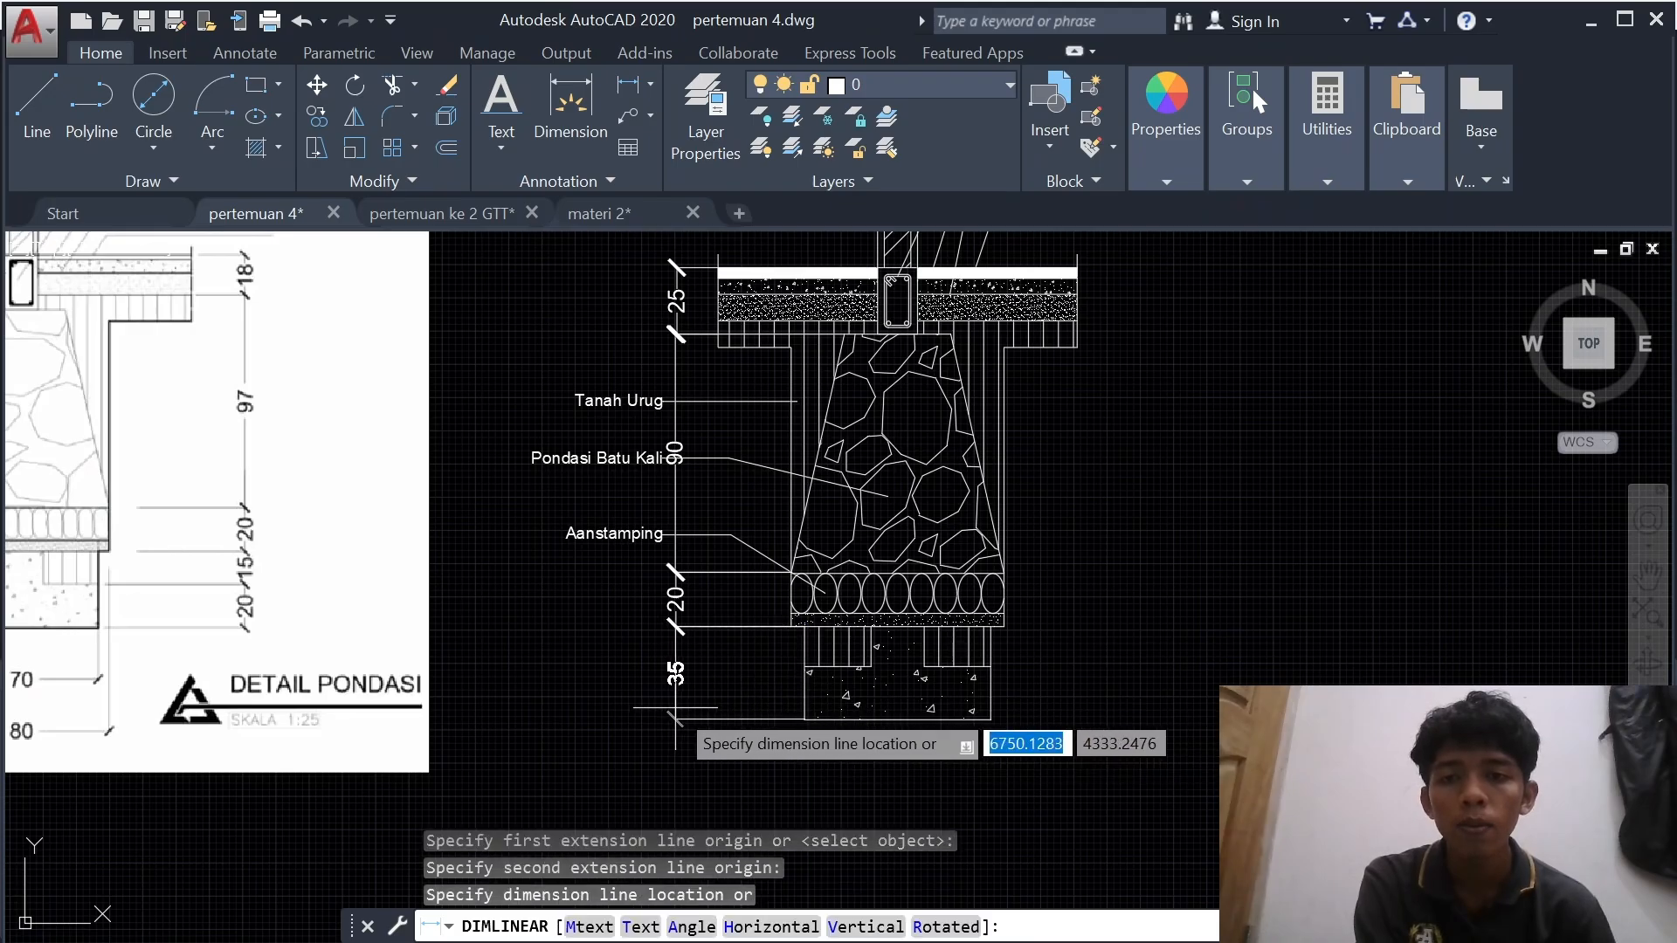
click(675, 707)
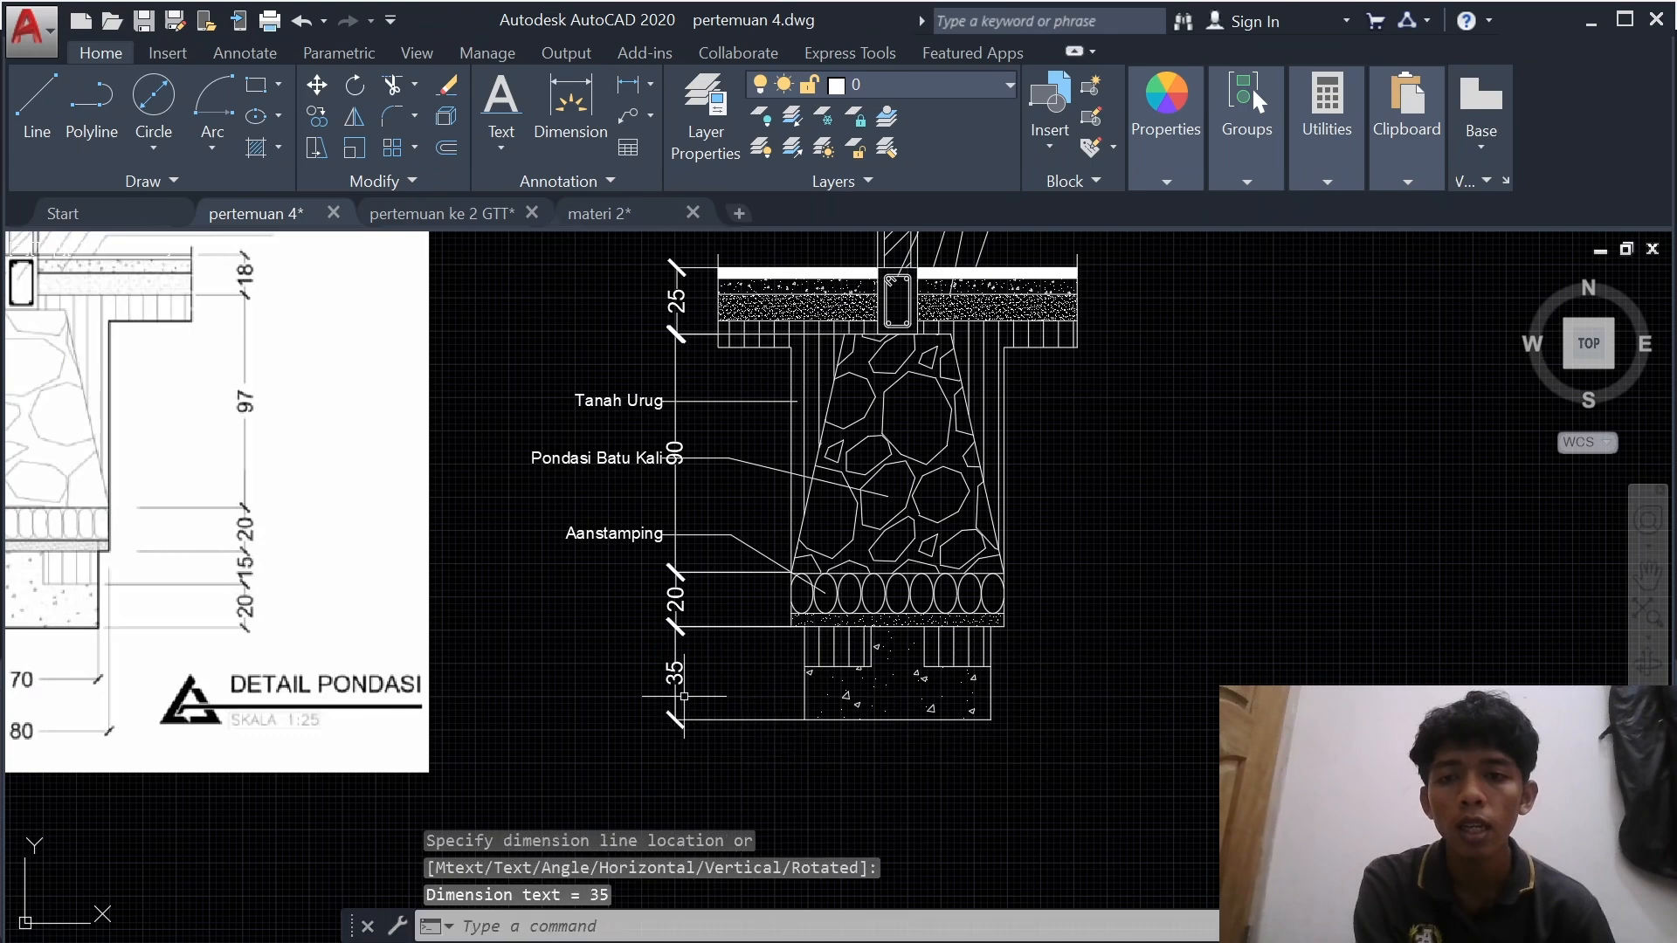
scroll(803, 577, down, 2)
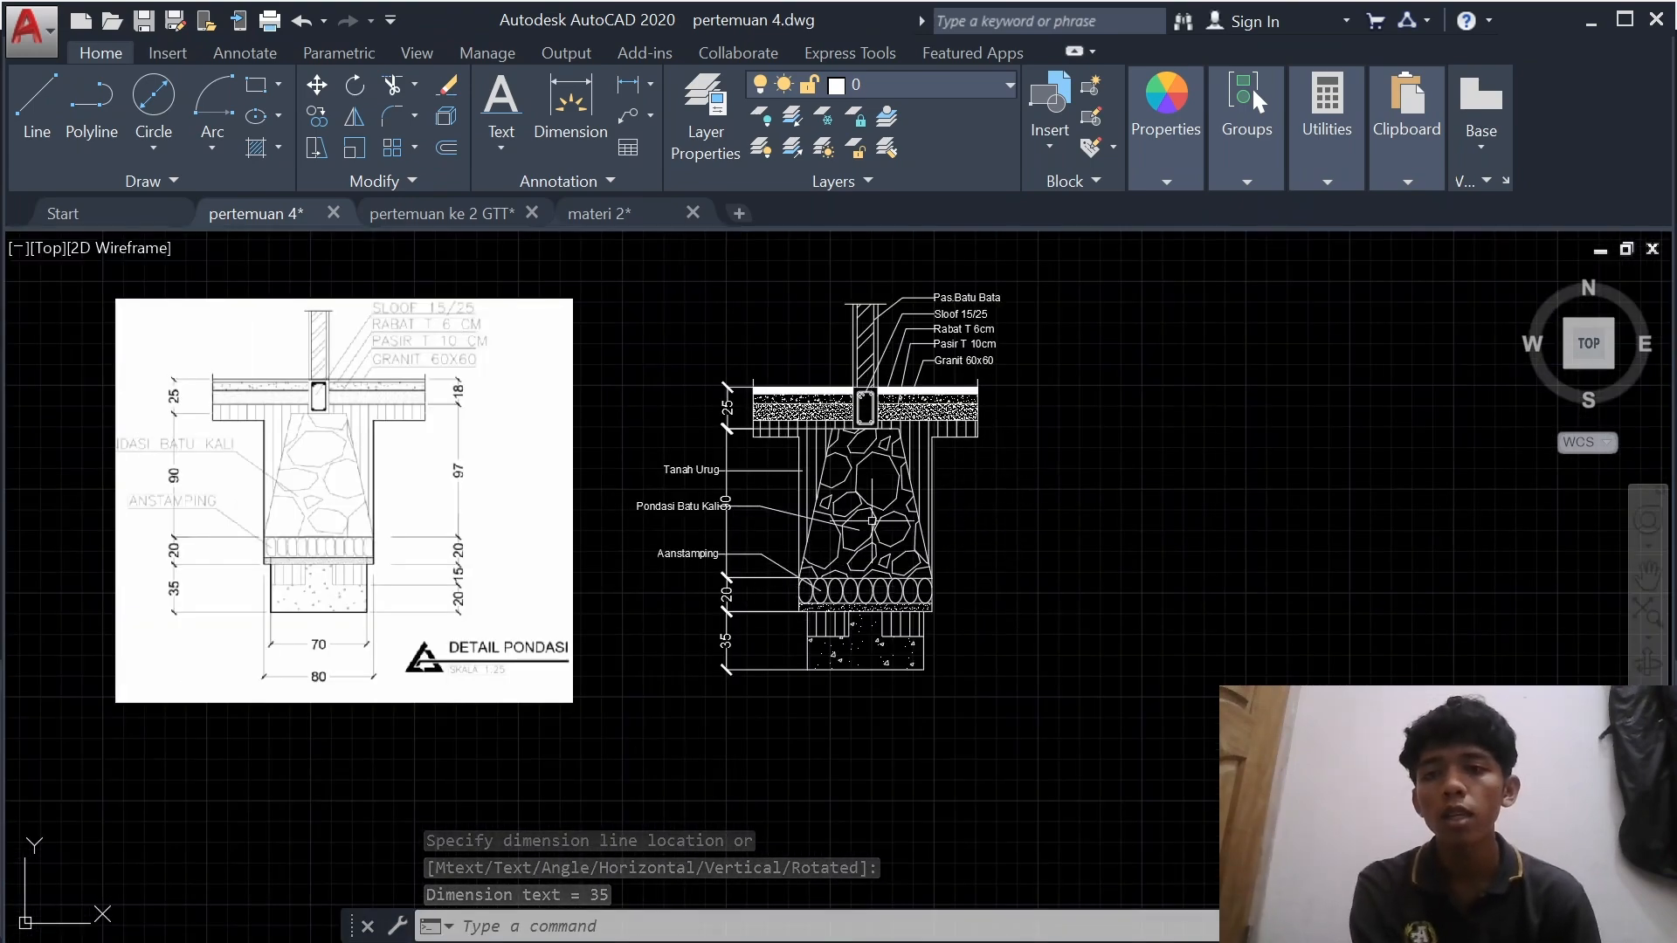
middle_drag(875, 521, 594, 627)
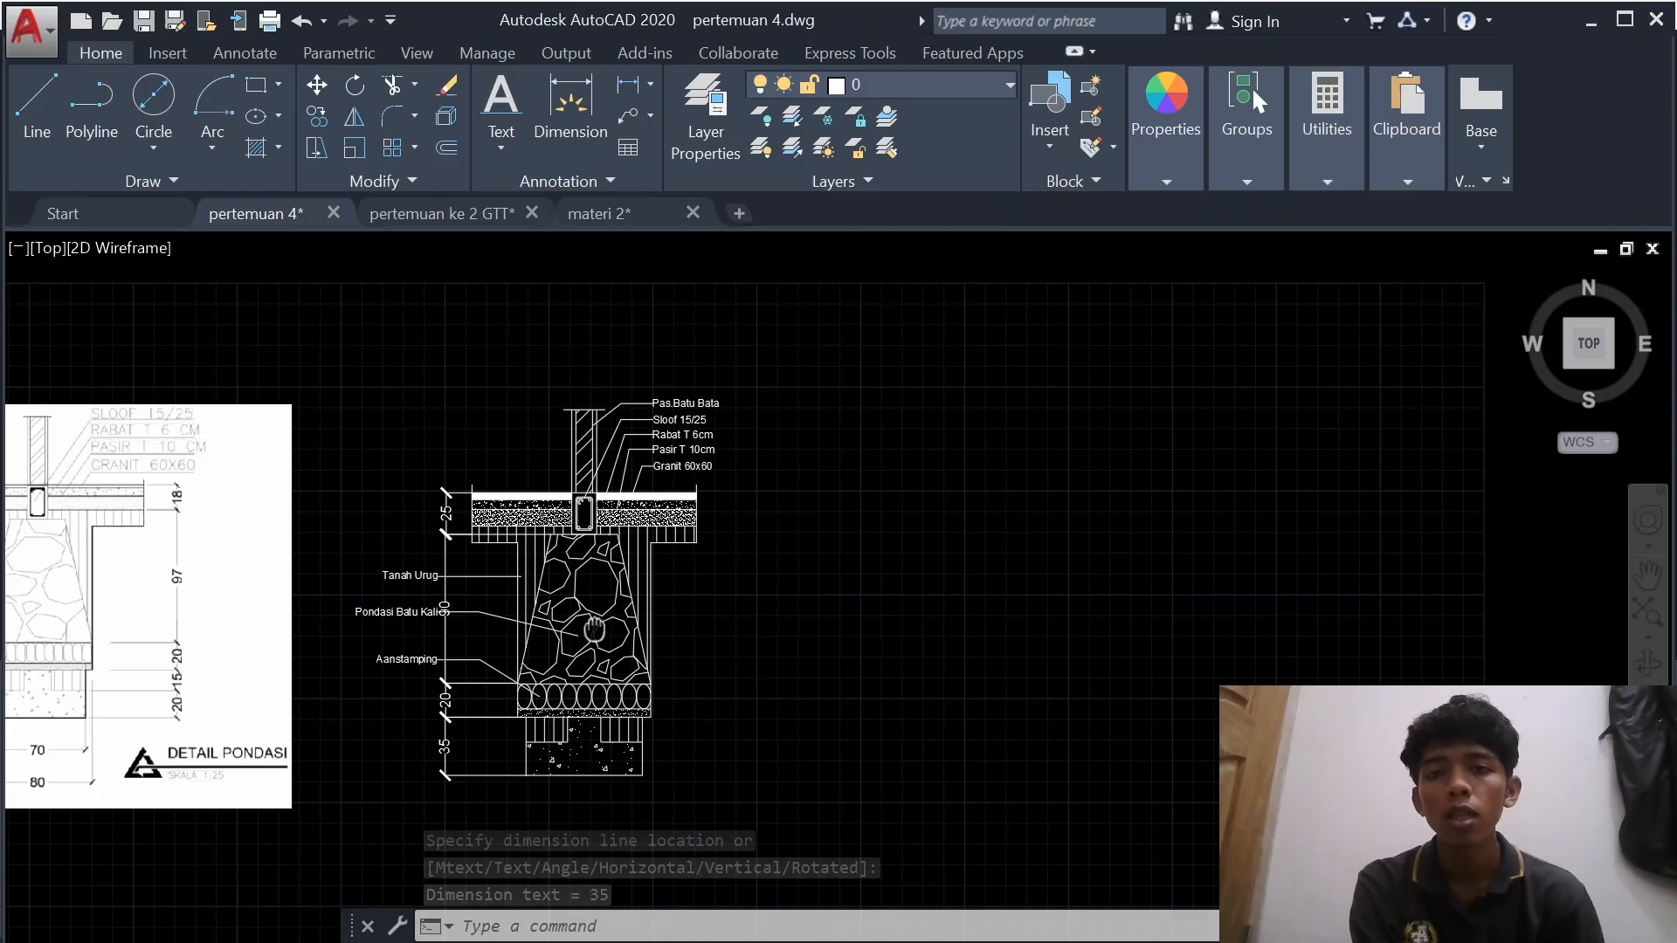
click(631, 91)
scroll(717, 524, up, 4)
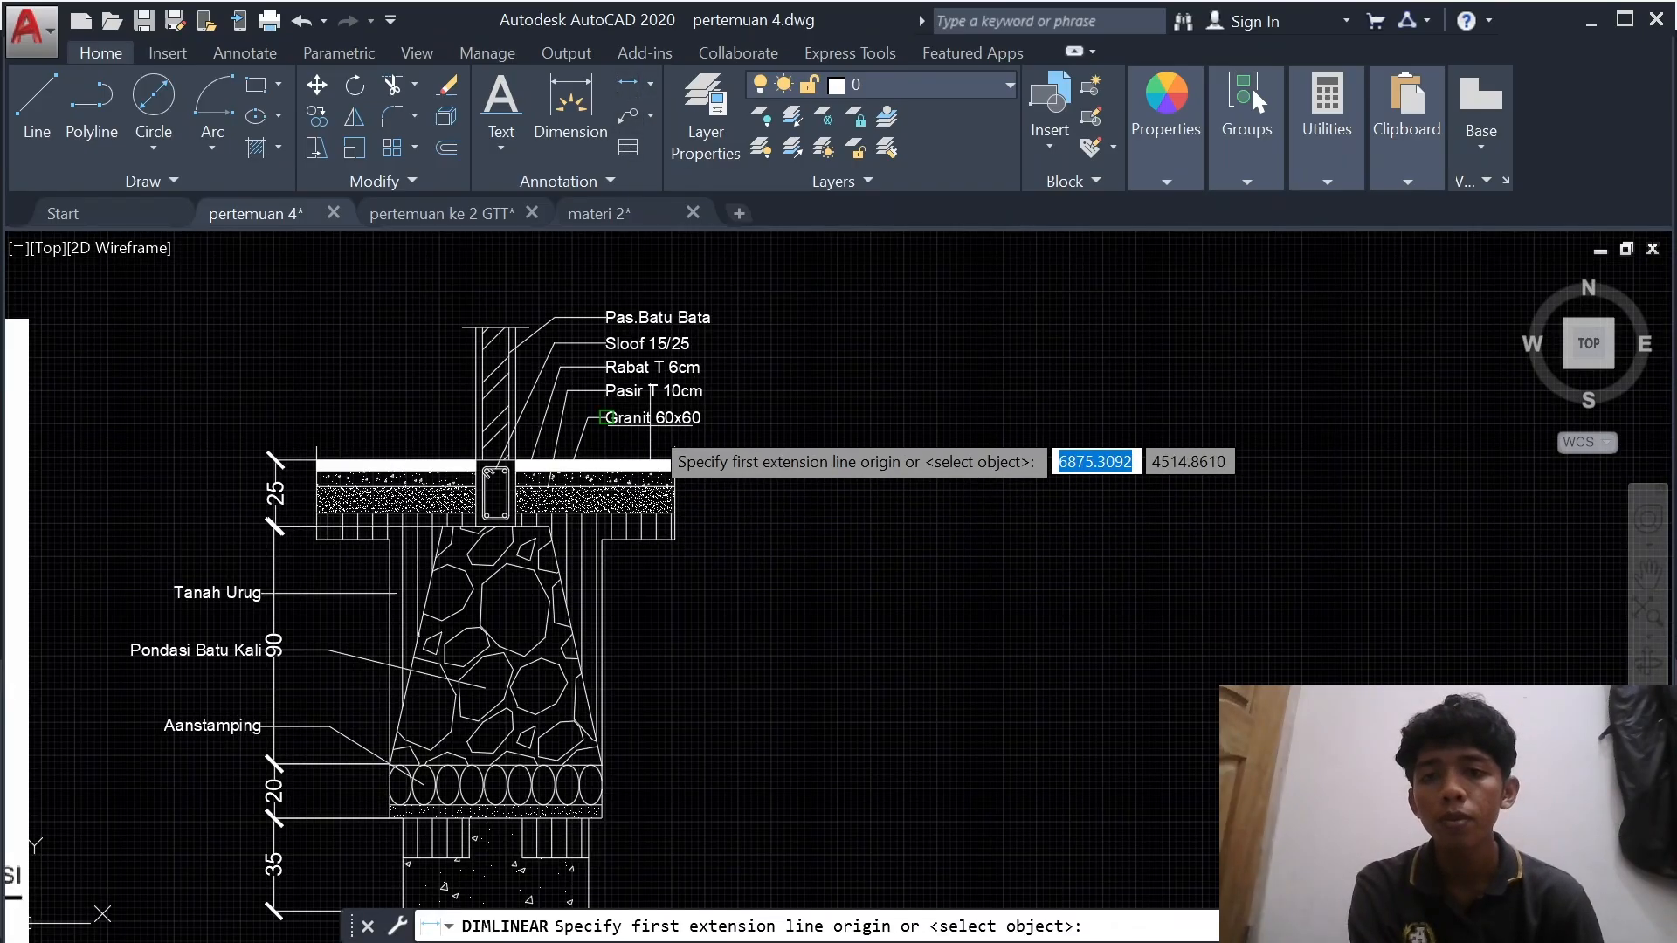
scroll(611, 498, down, 5)
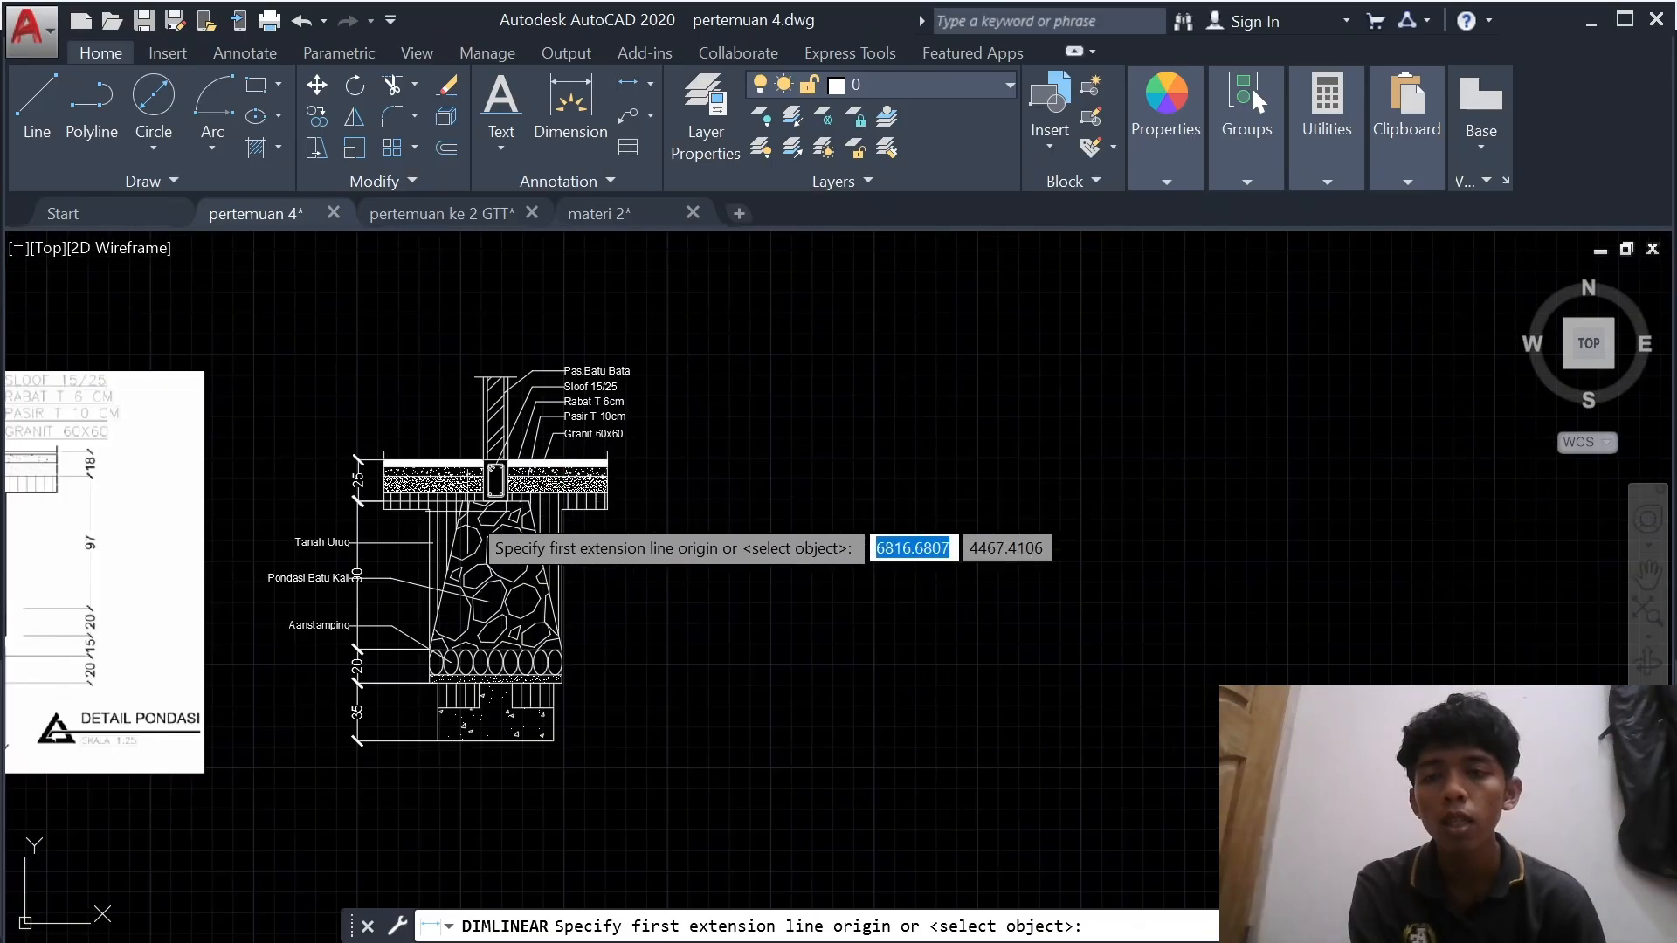
scroll(393, 459, up, 4)
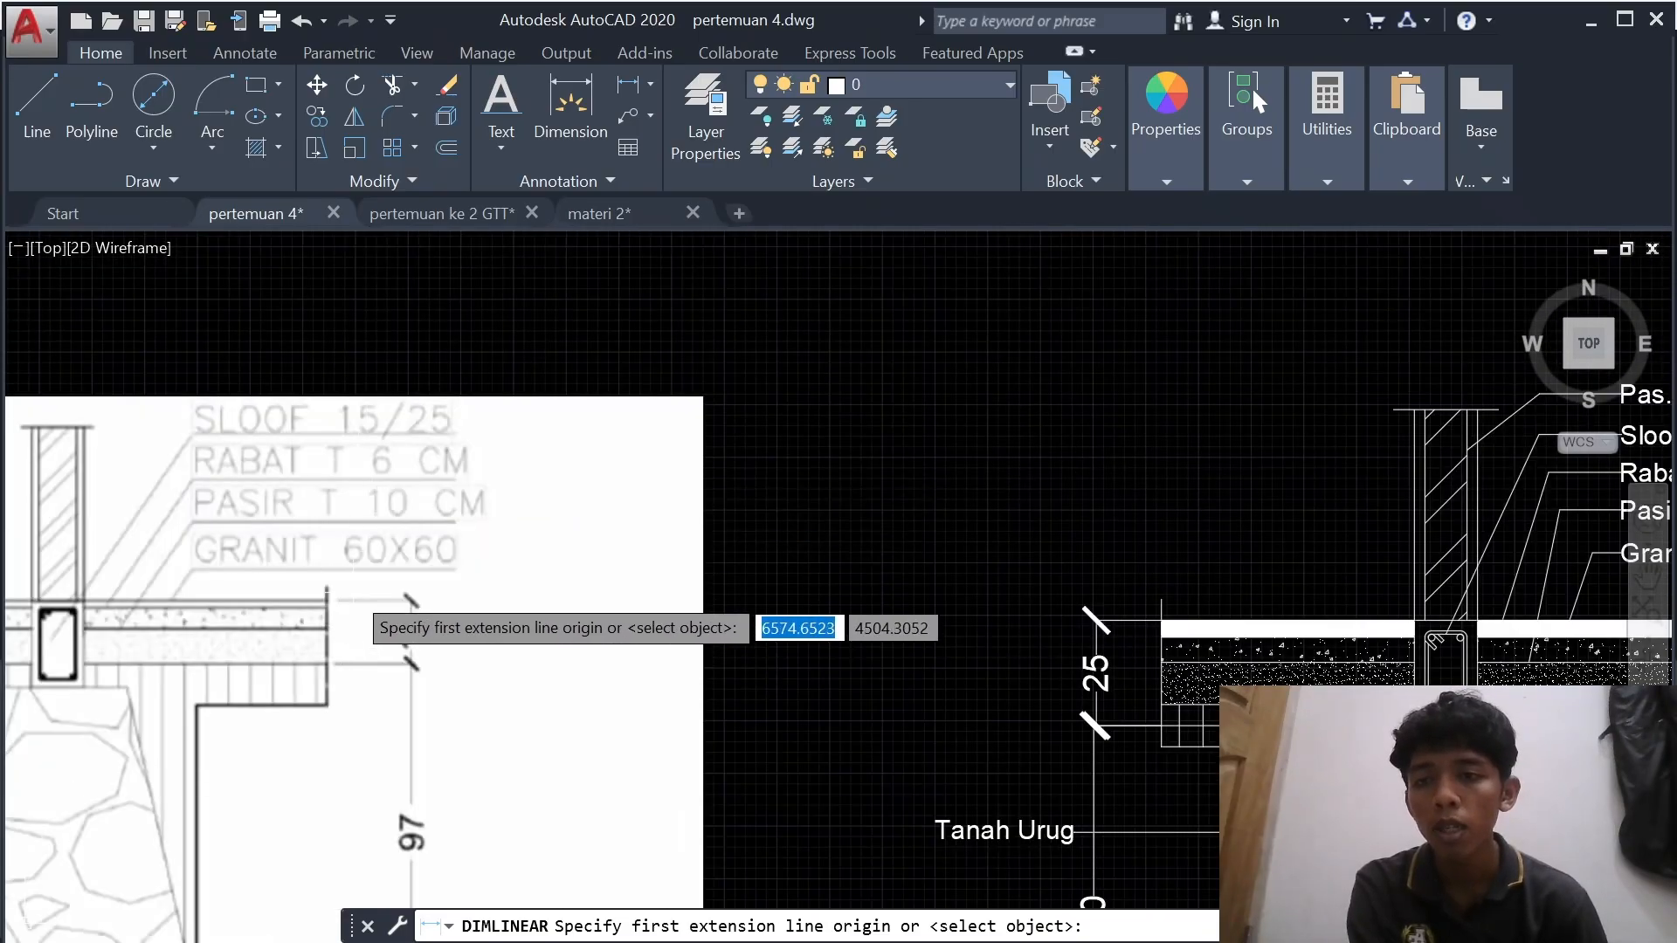
scroll(982, 608, down, 5)
scroll(664, 690, up, 6)
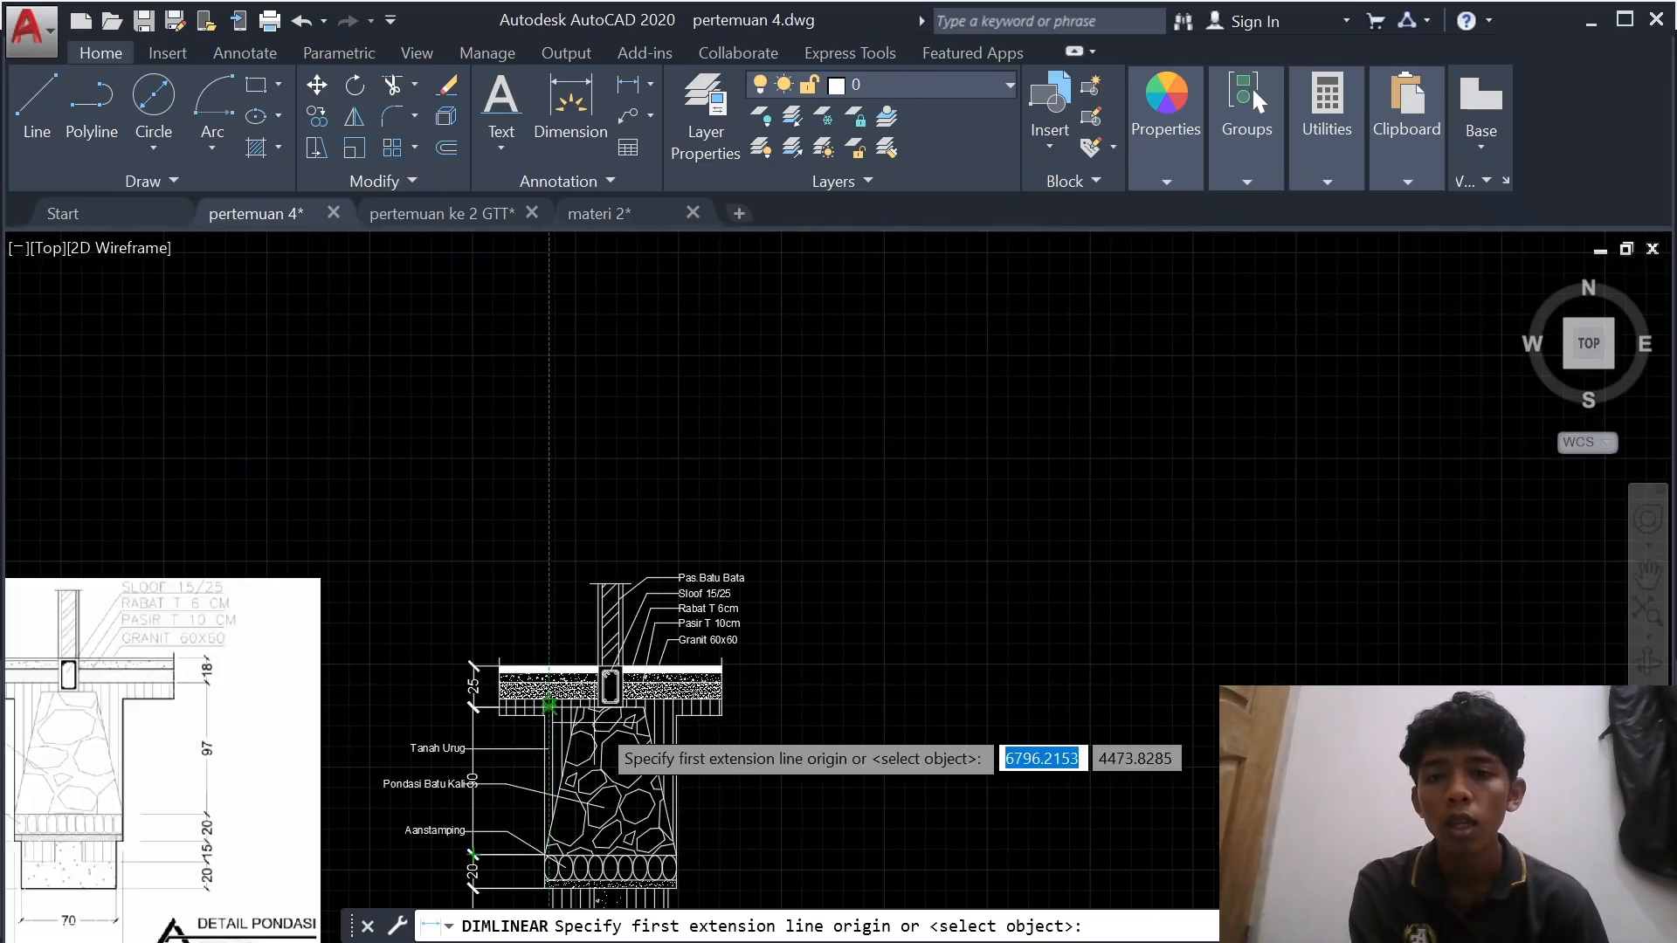
click(738, 513)
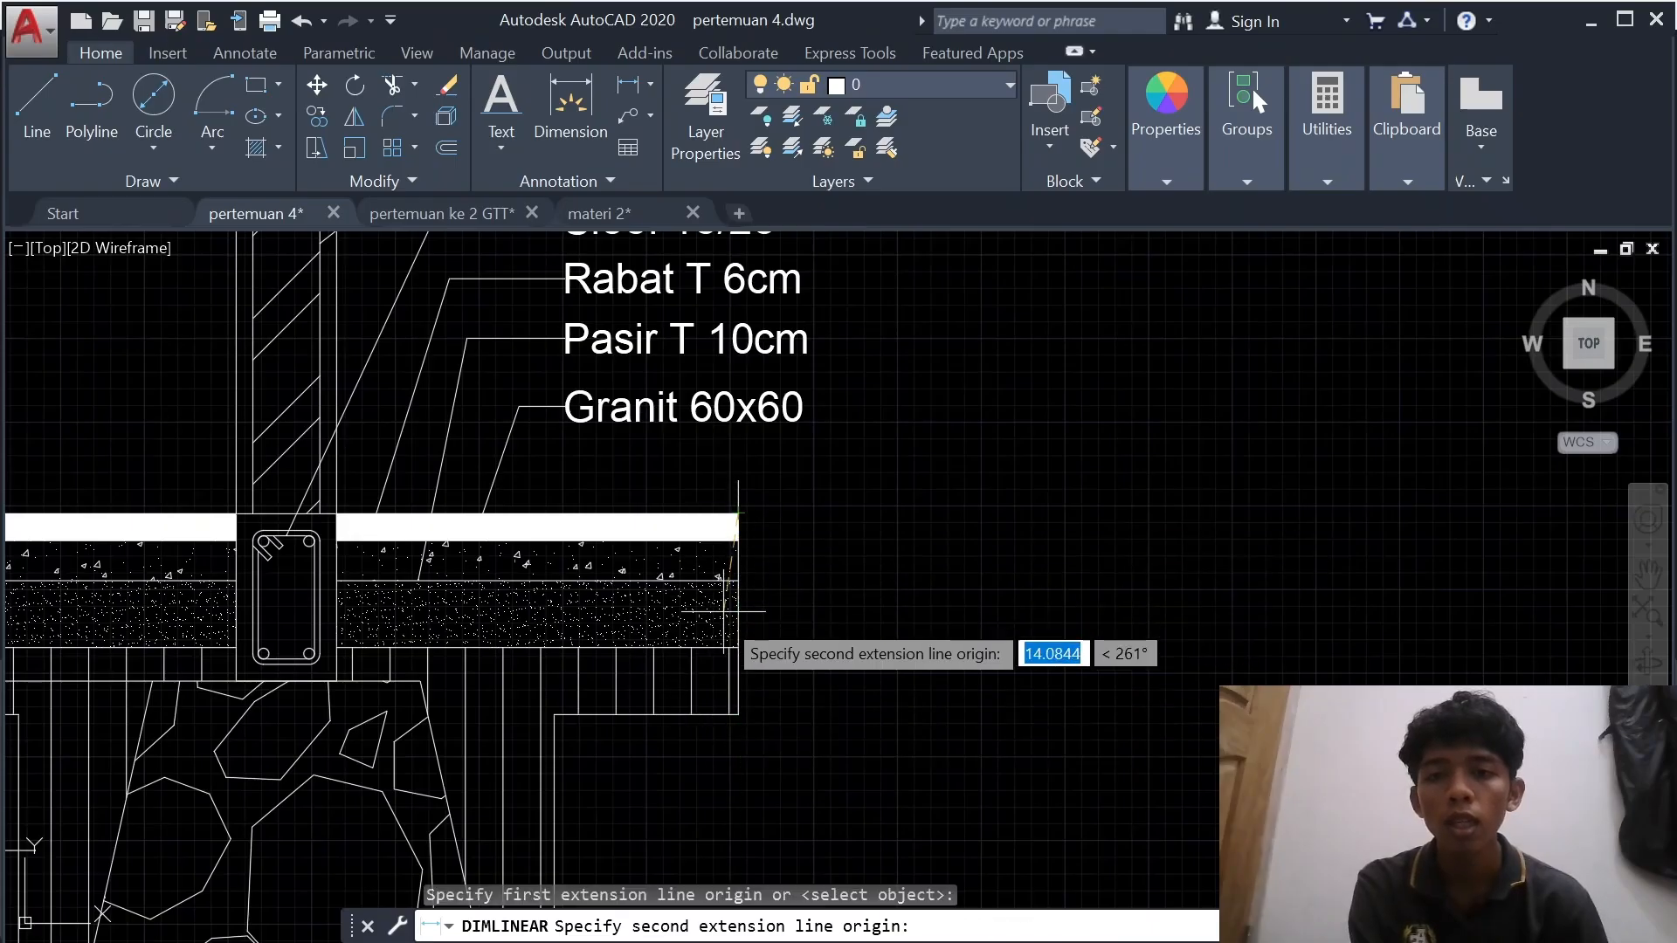
click(738, 647)
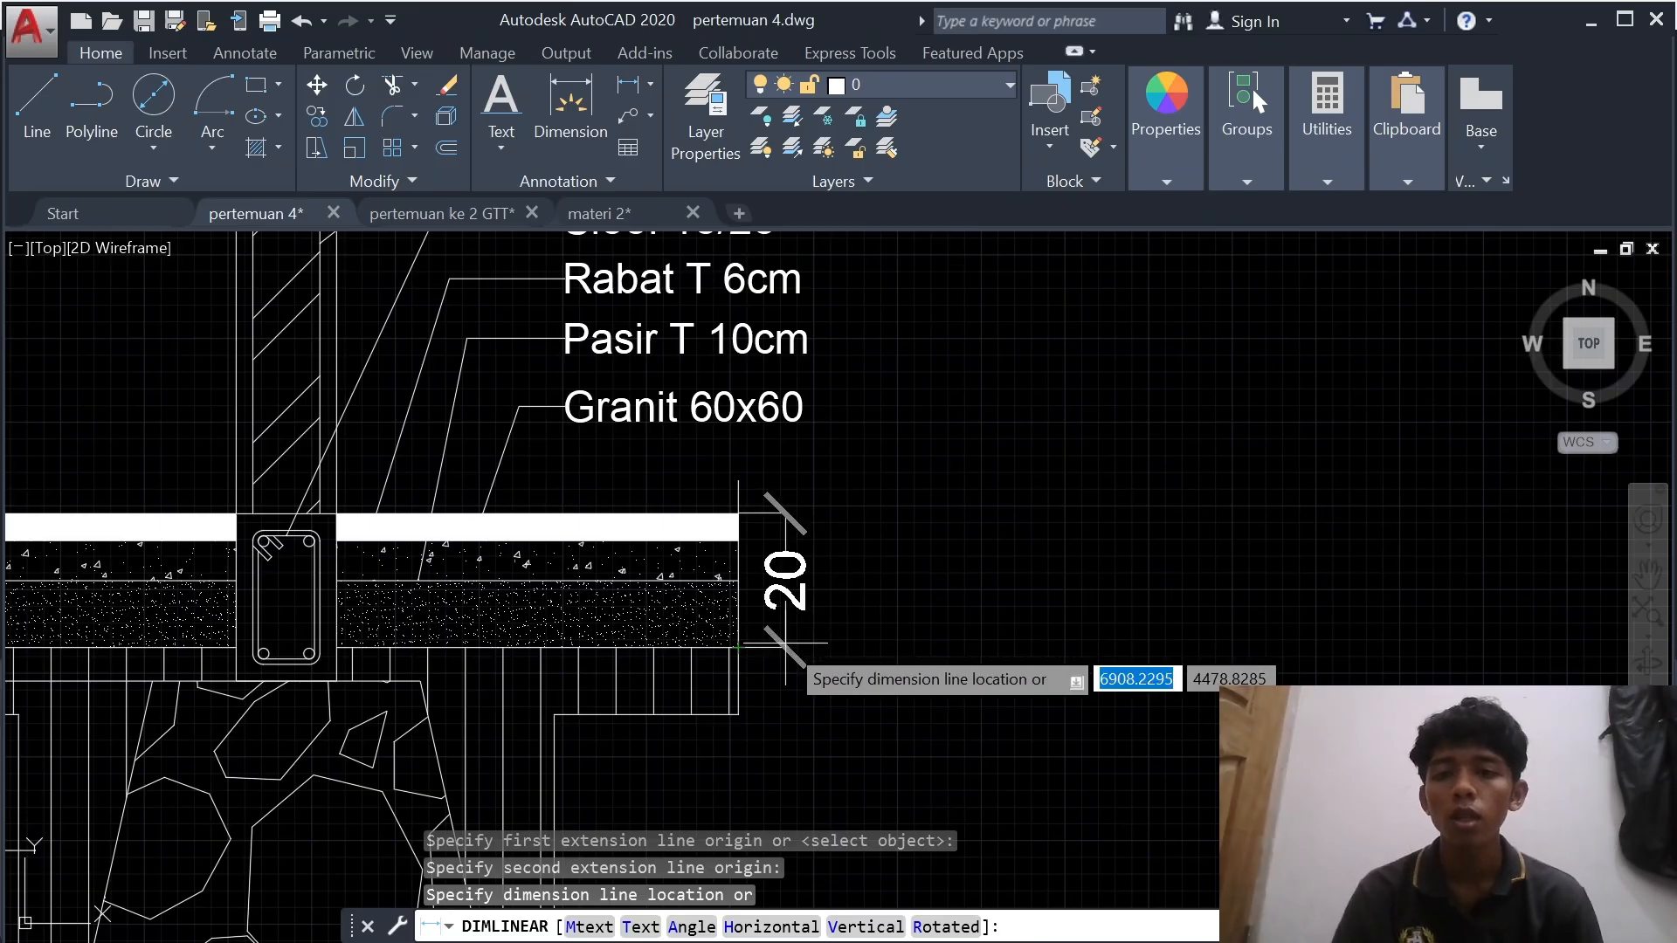
key(Escape)
- Add a vertical linear dimension at the floor's right end, from the granite's top corner to the bottom of the sand layer
scroll(771, 643, down, 4)
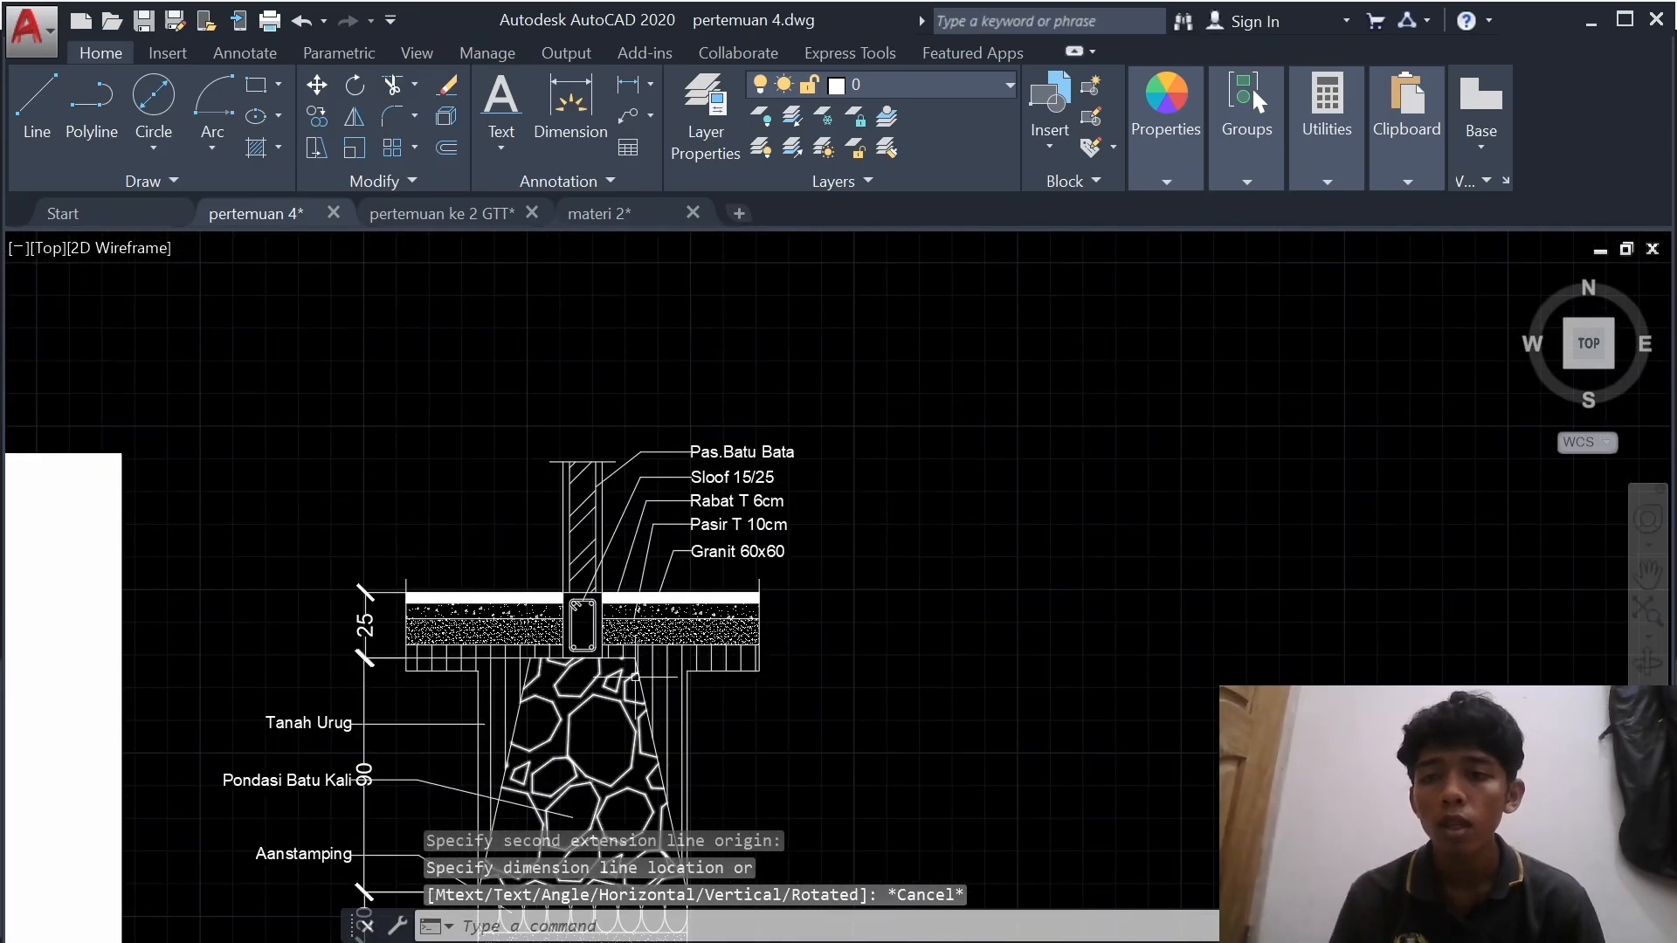
scroll(666, 673, up, 2)
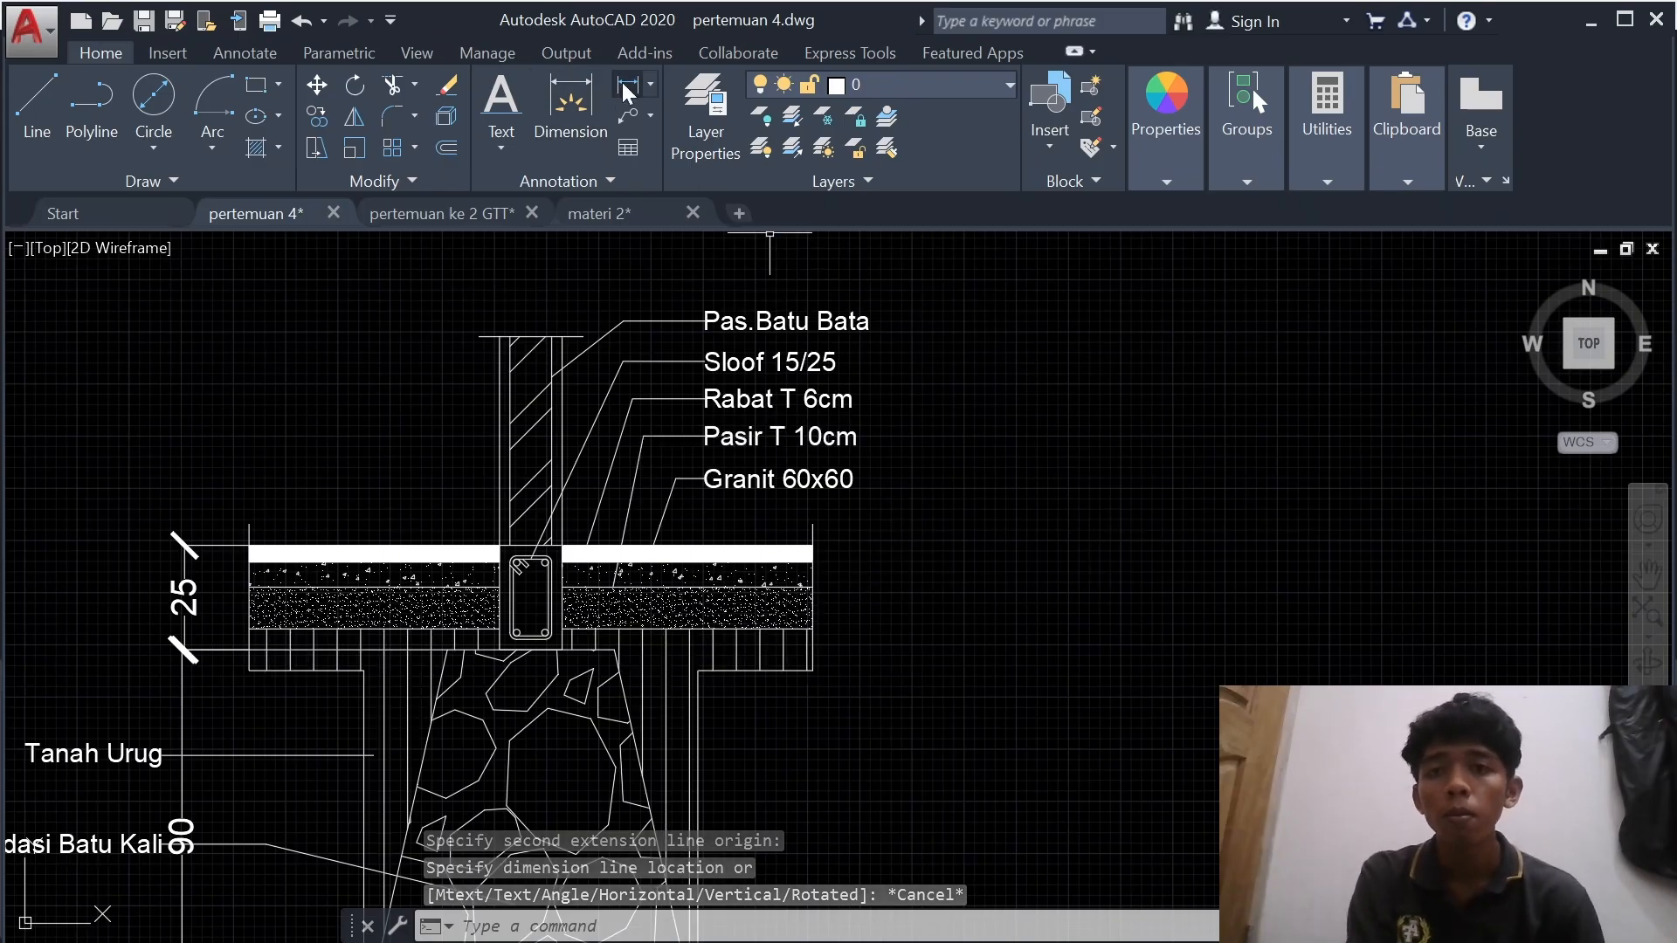
click(570, 105)
click(813, 546)
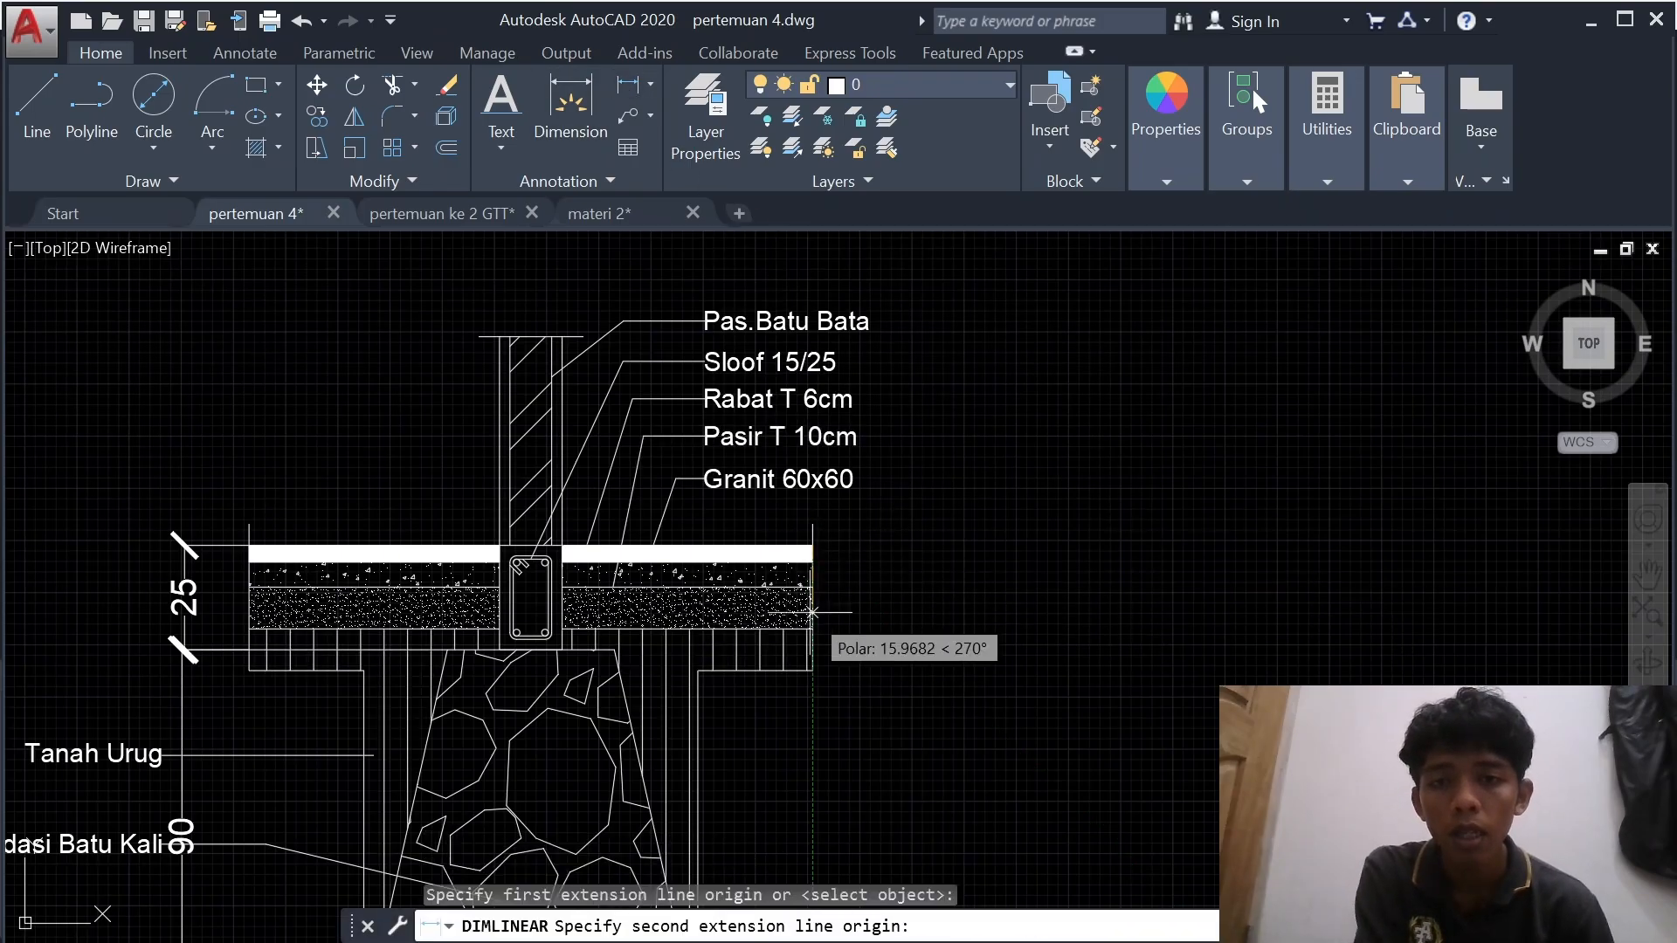
click(812, 627)
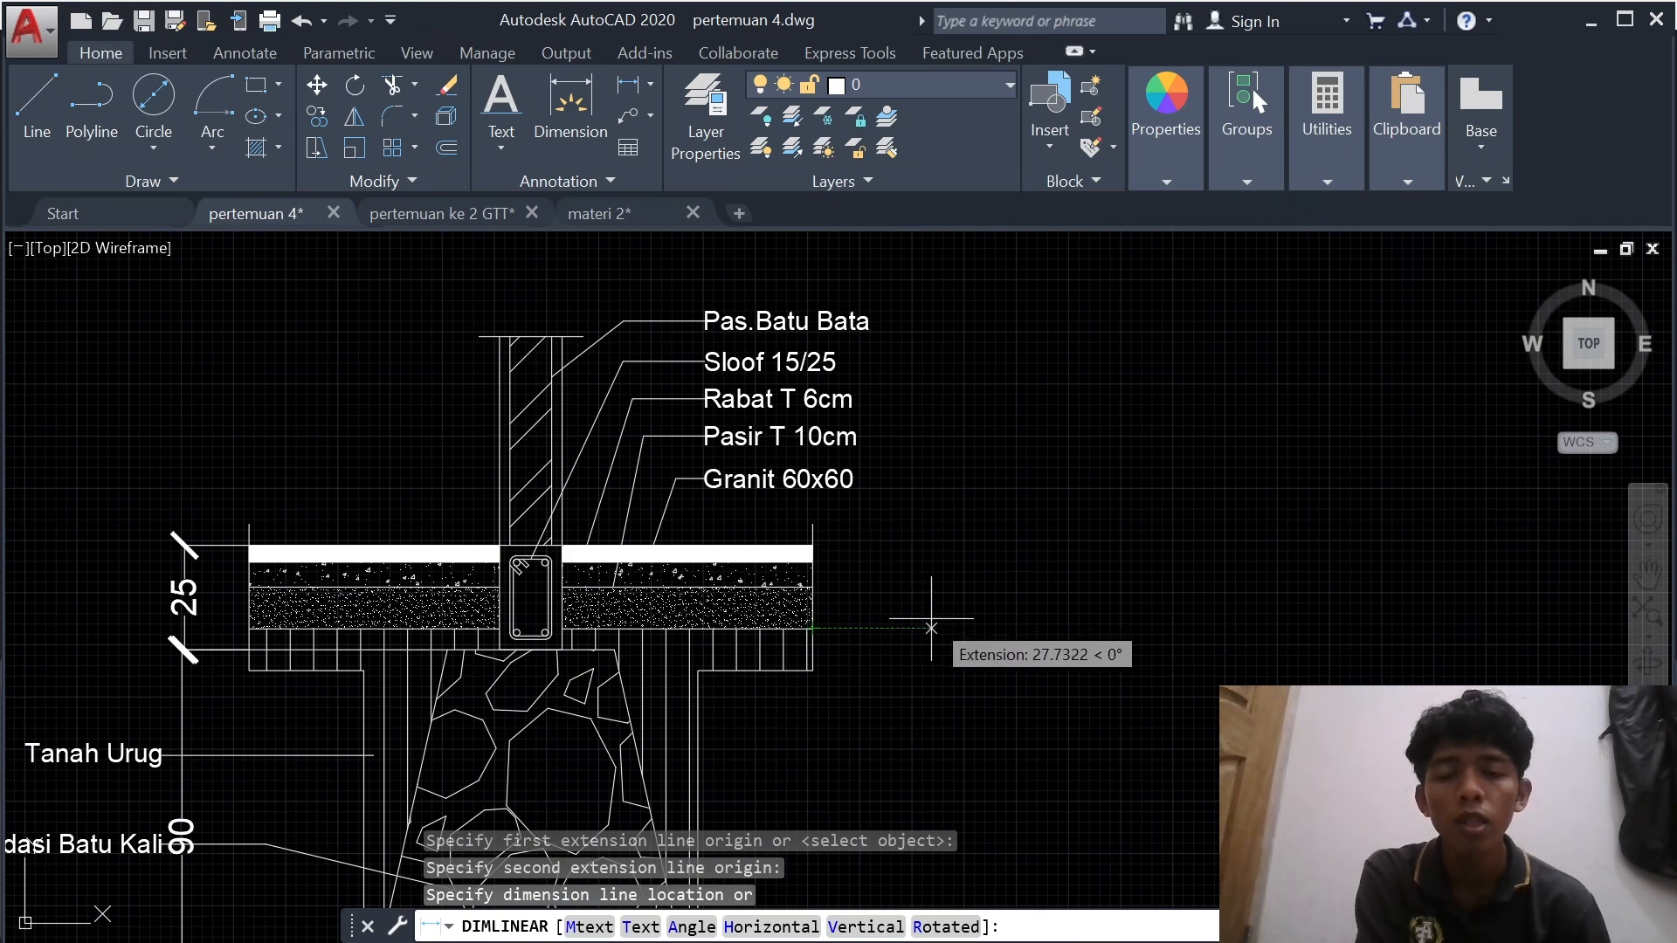
click(931, 627)
scroll(928, 631, down, 3)
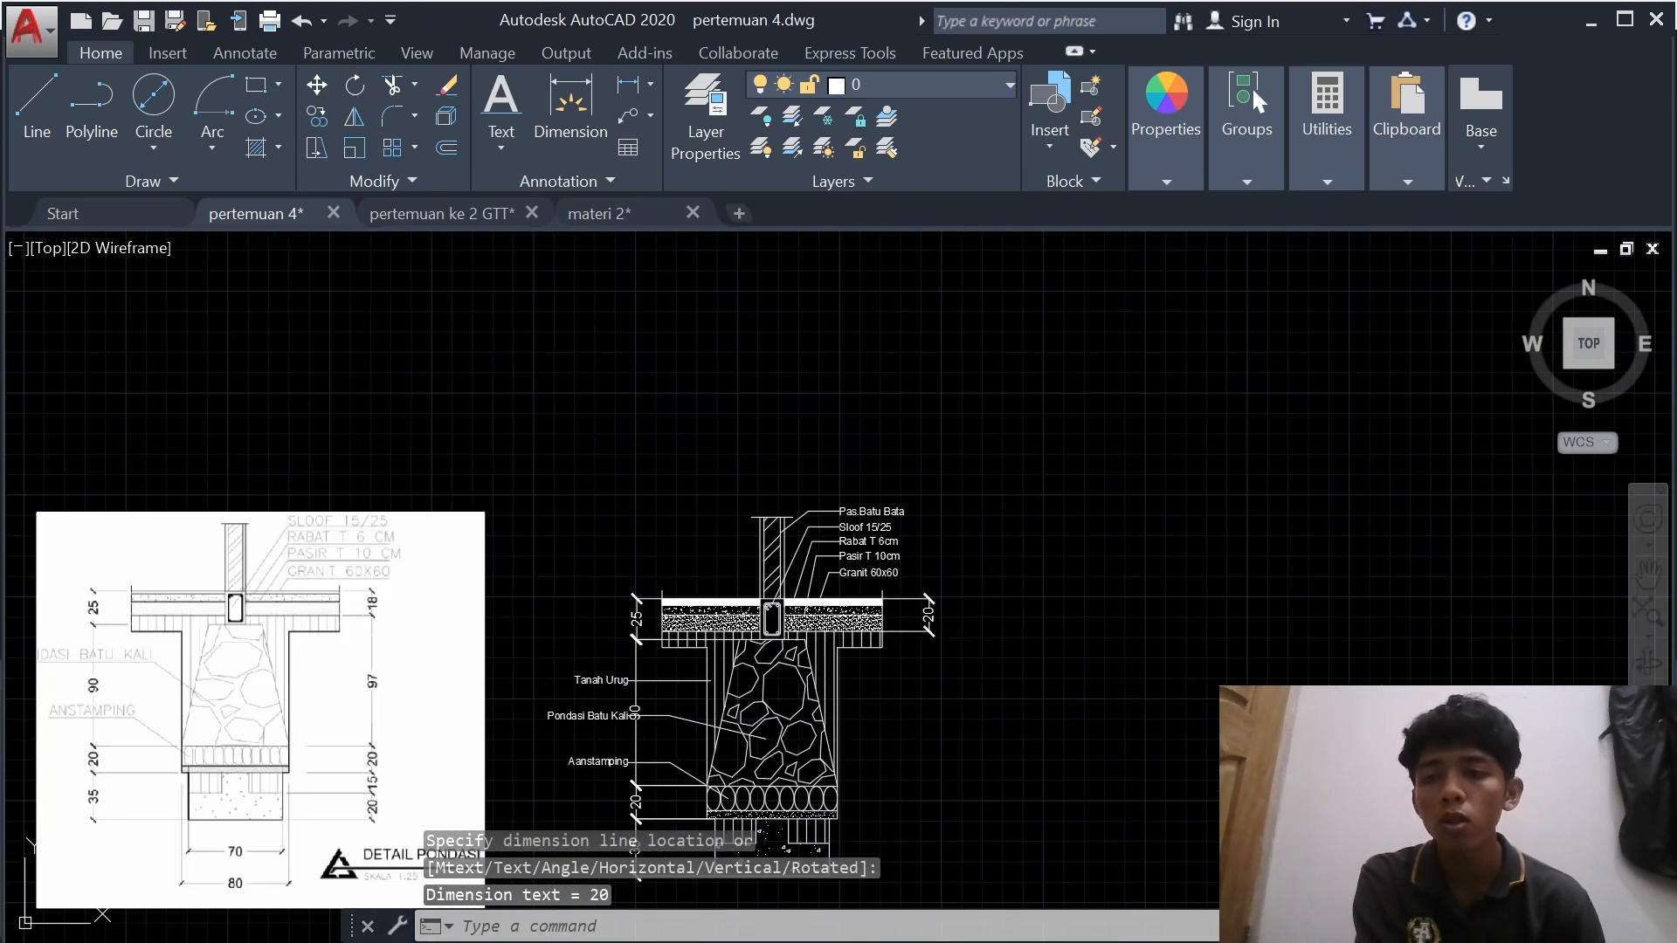
click(622, 91)
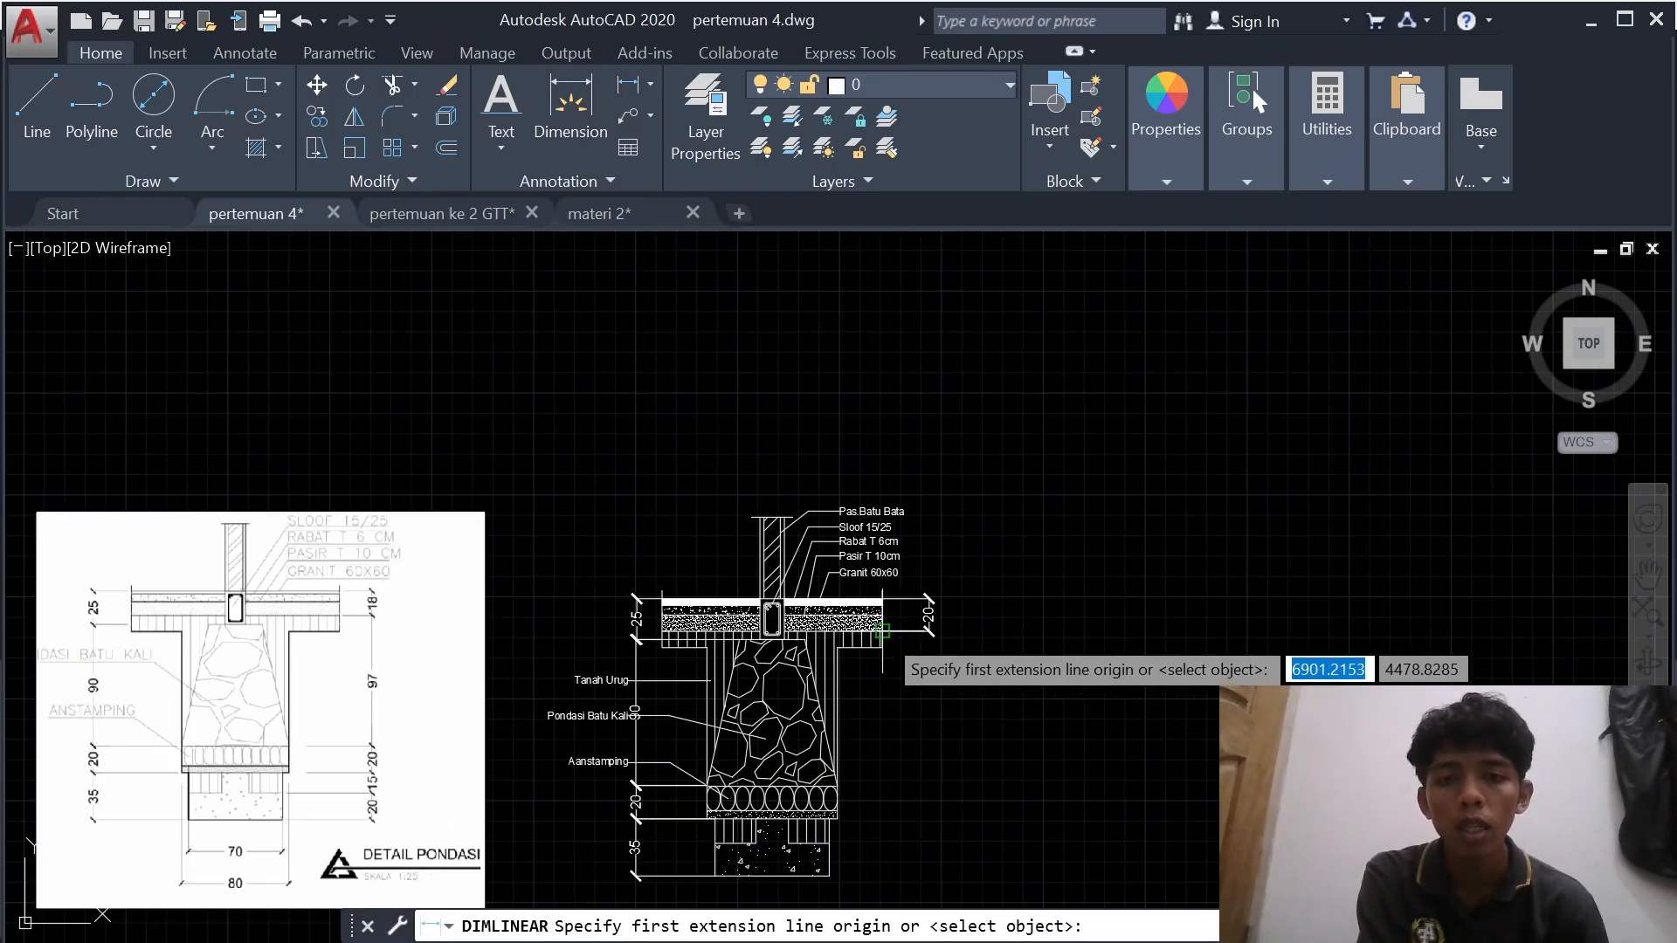
click(930, 630)
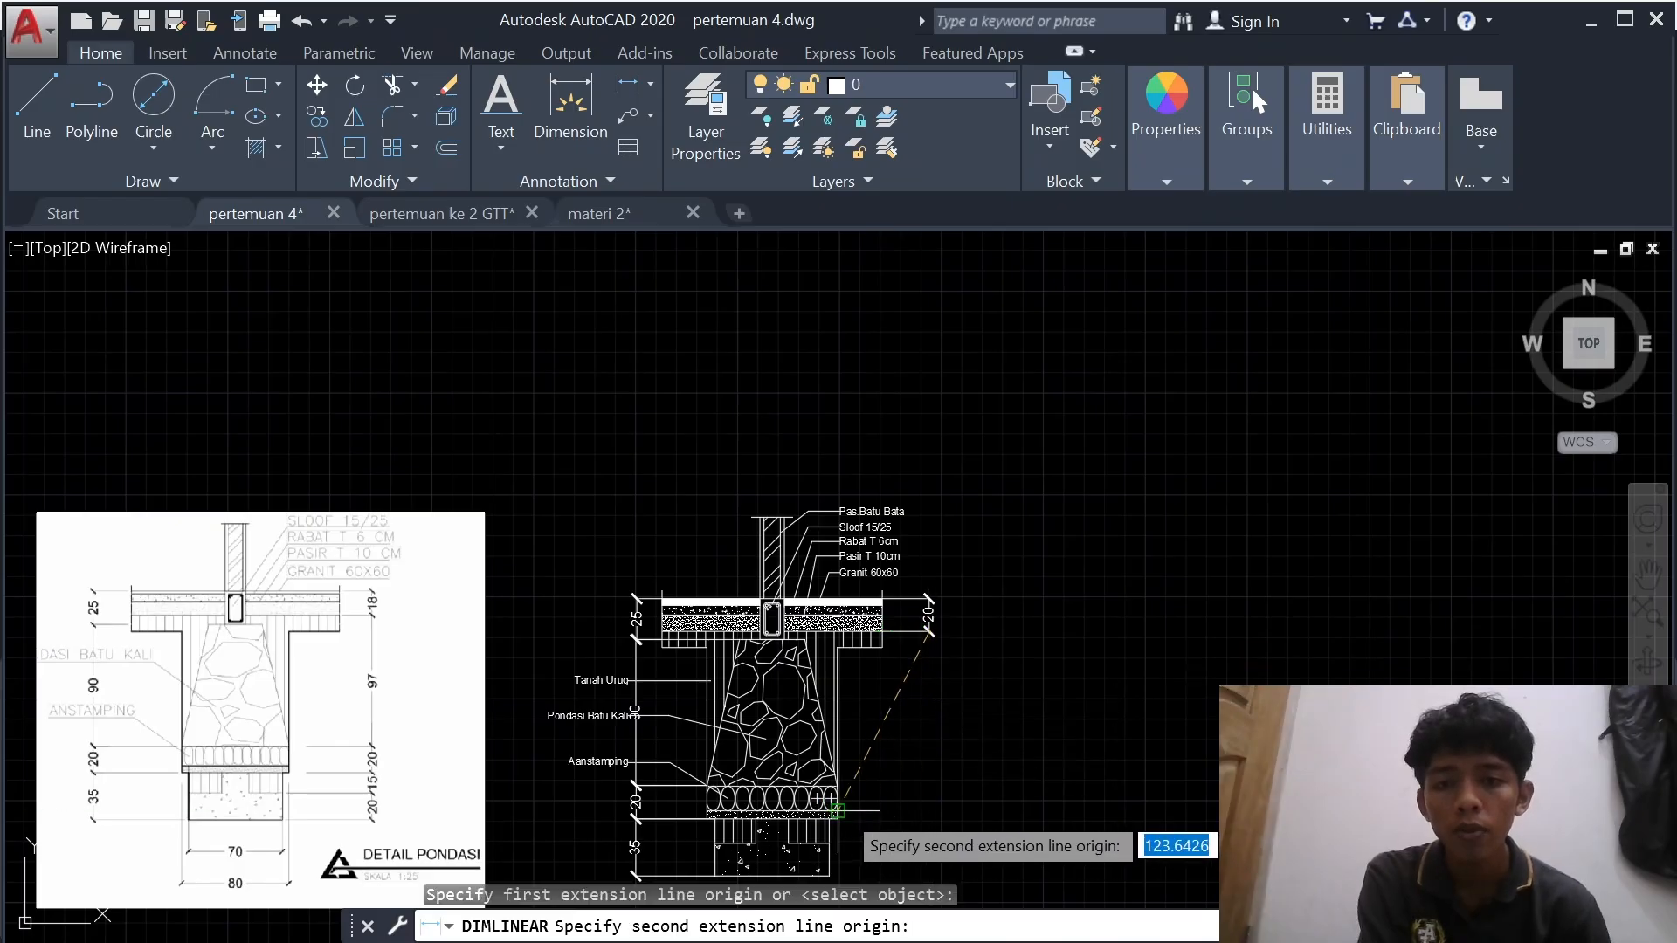
key(Escape)
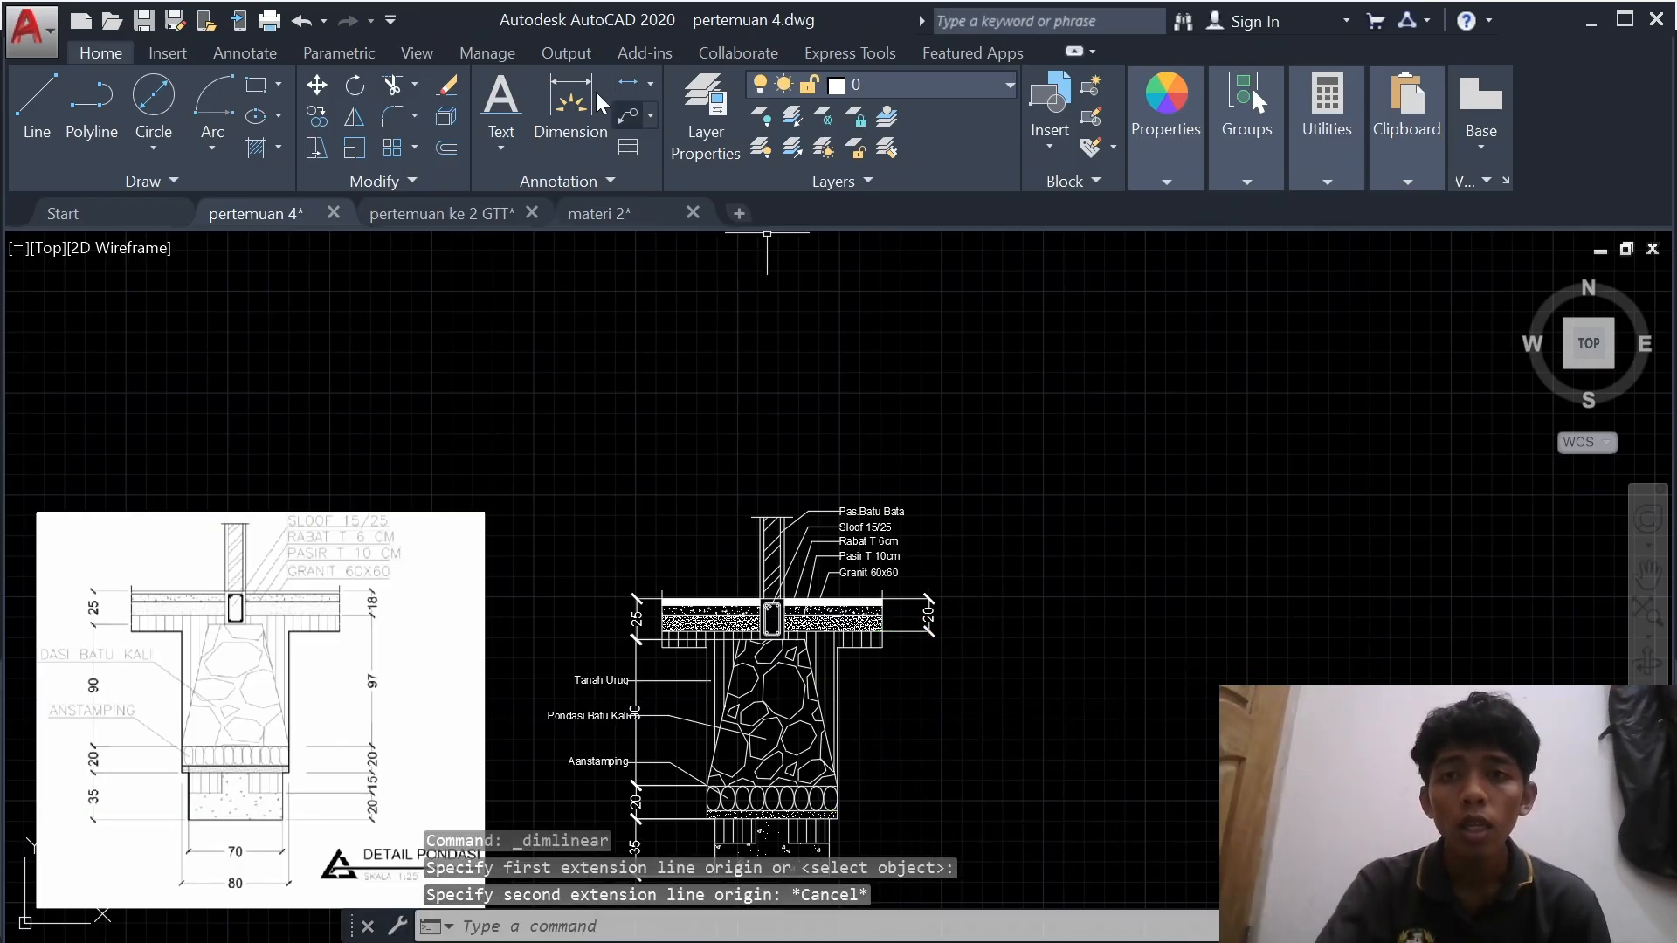
- Add a vertical linear dimension from the sand layer's lower right corner to the oval stone row's top right corner, in line with the right-hand floor dimension
click(626, 98)
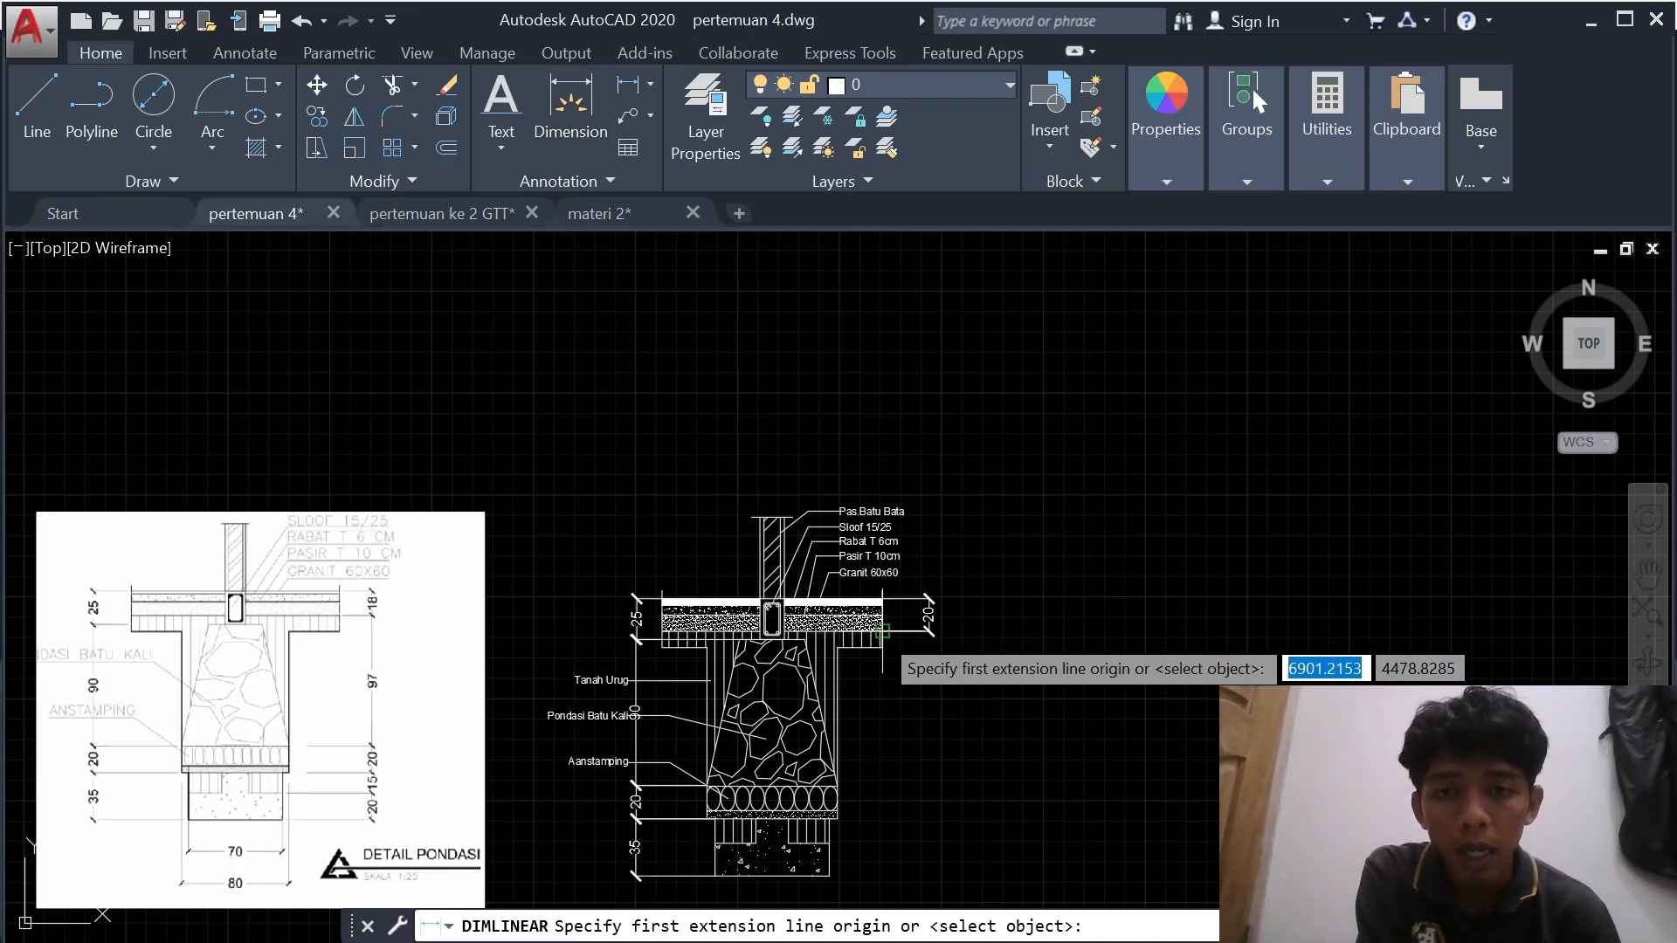
click(882, 647)
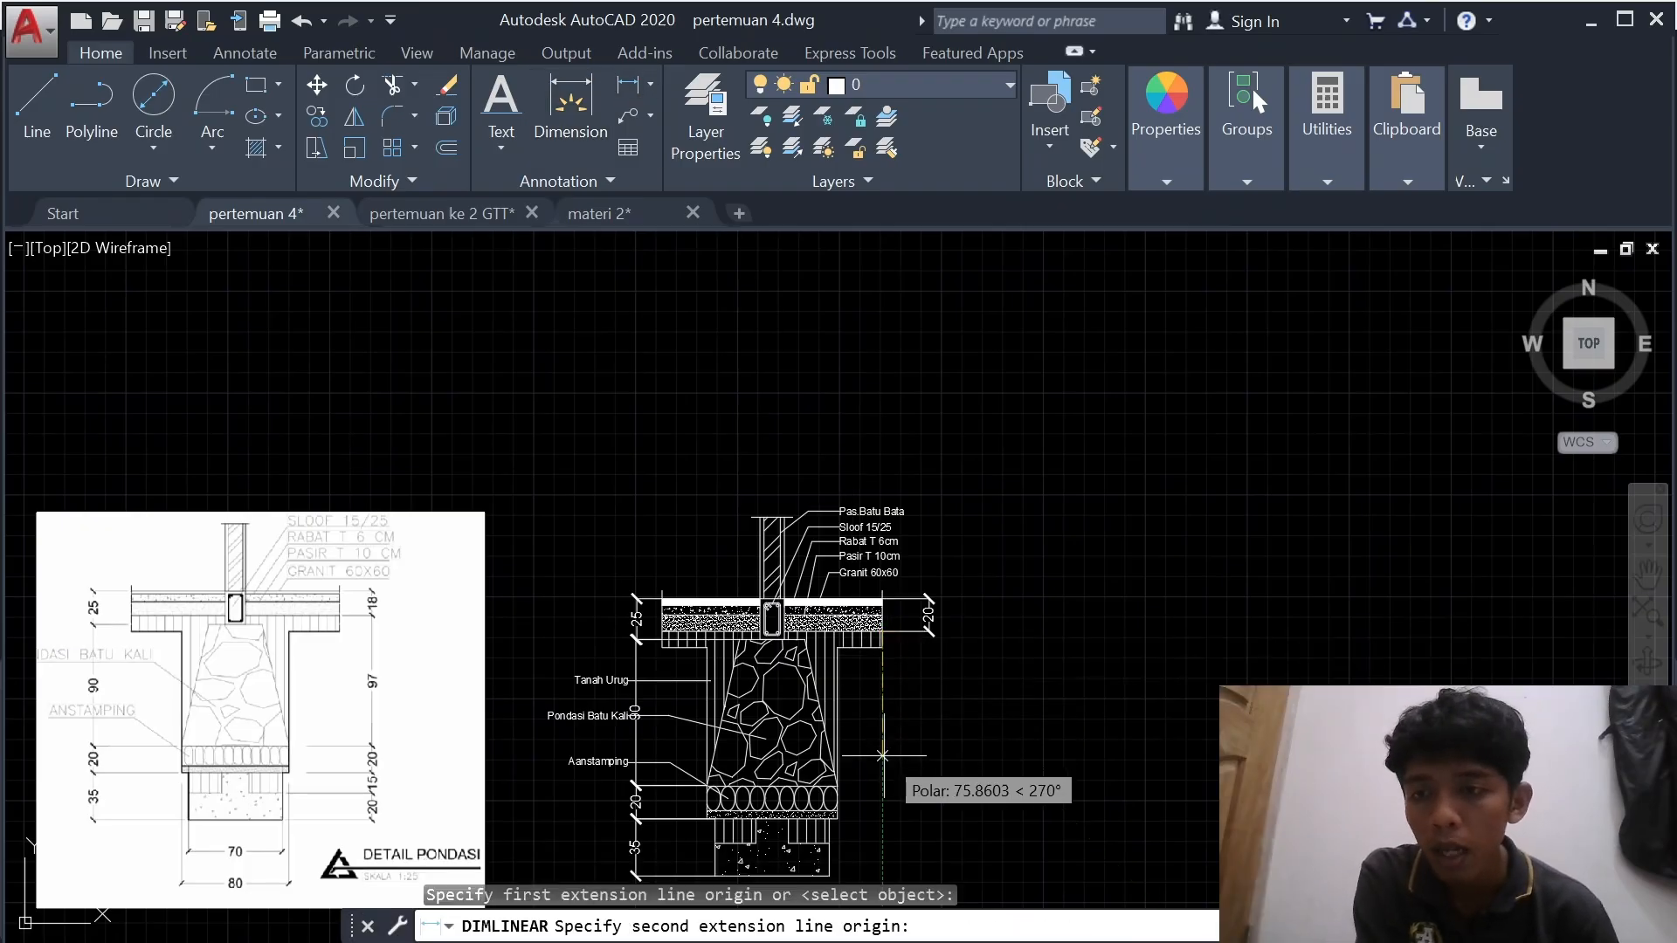
click(836, 786)
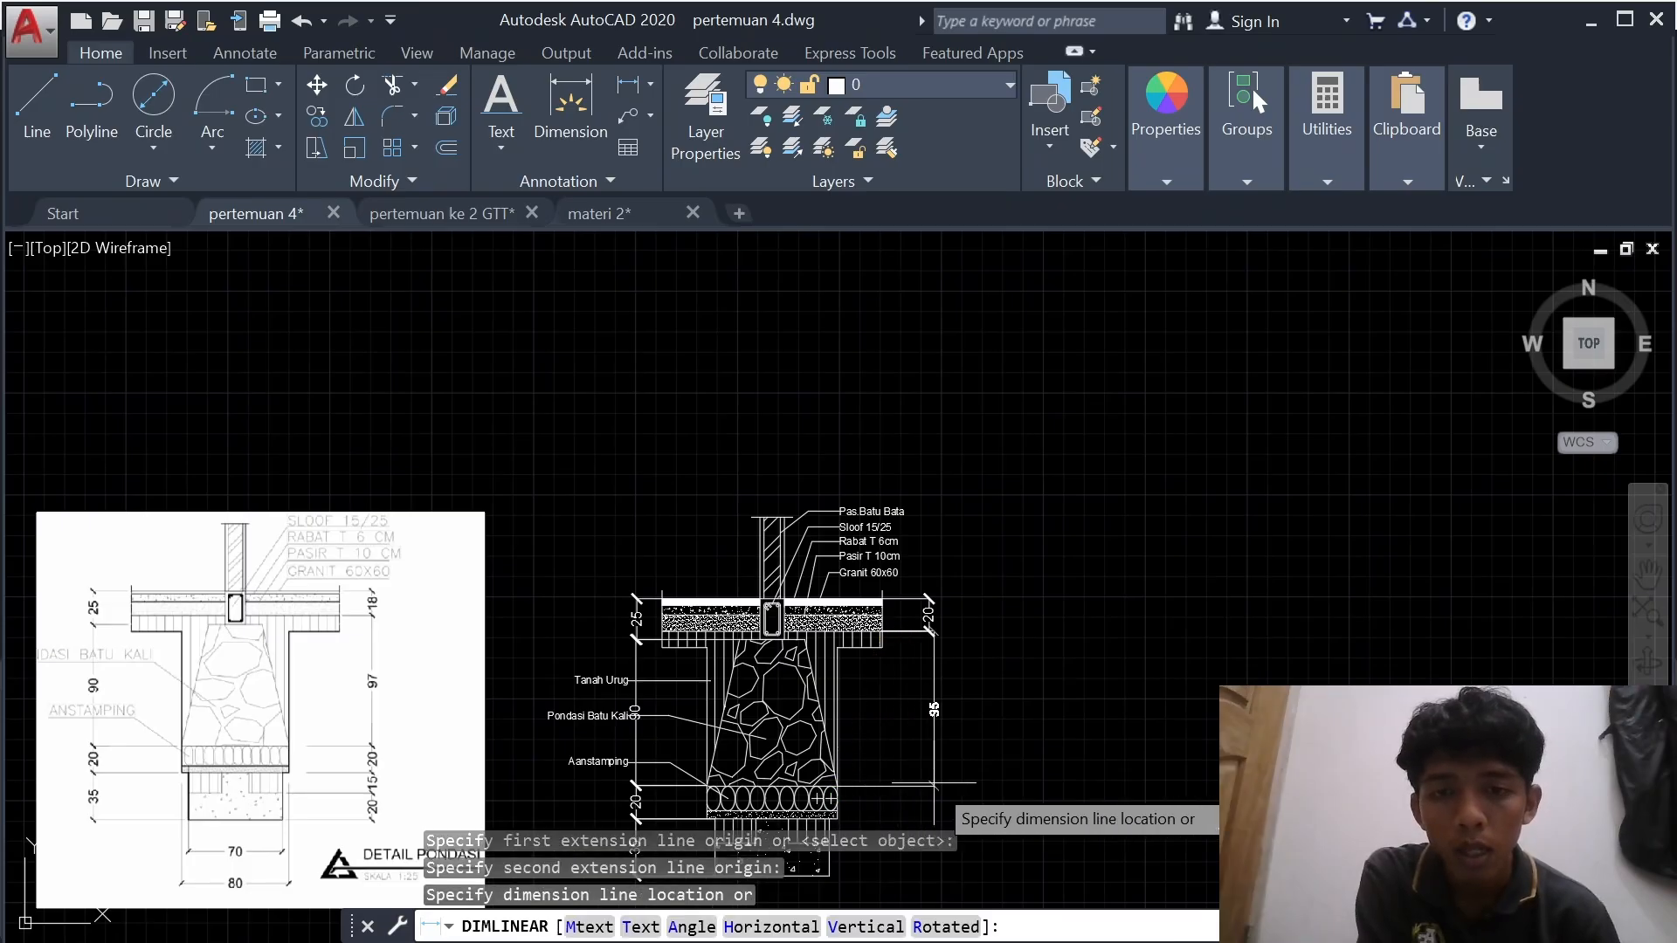
scroll(936, 752, up, 5)
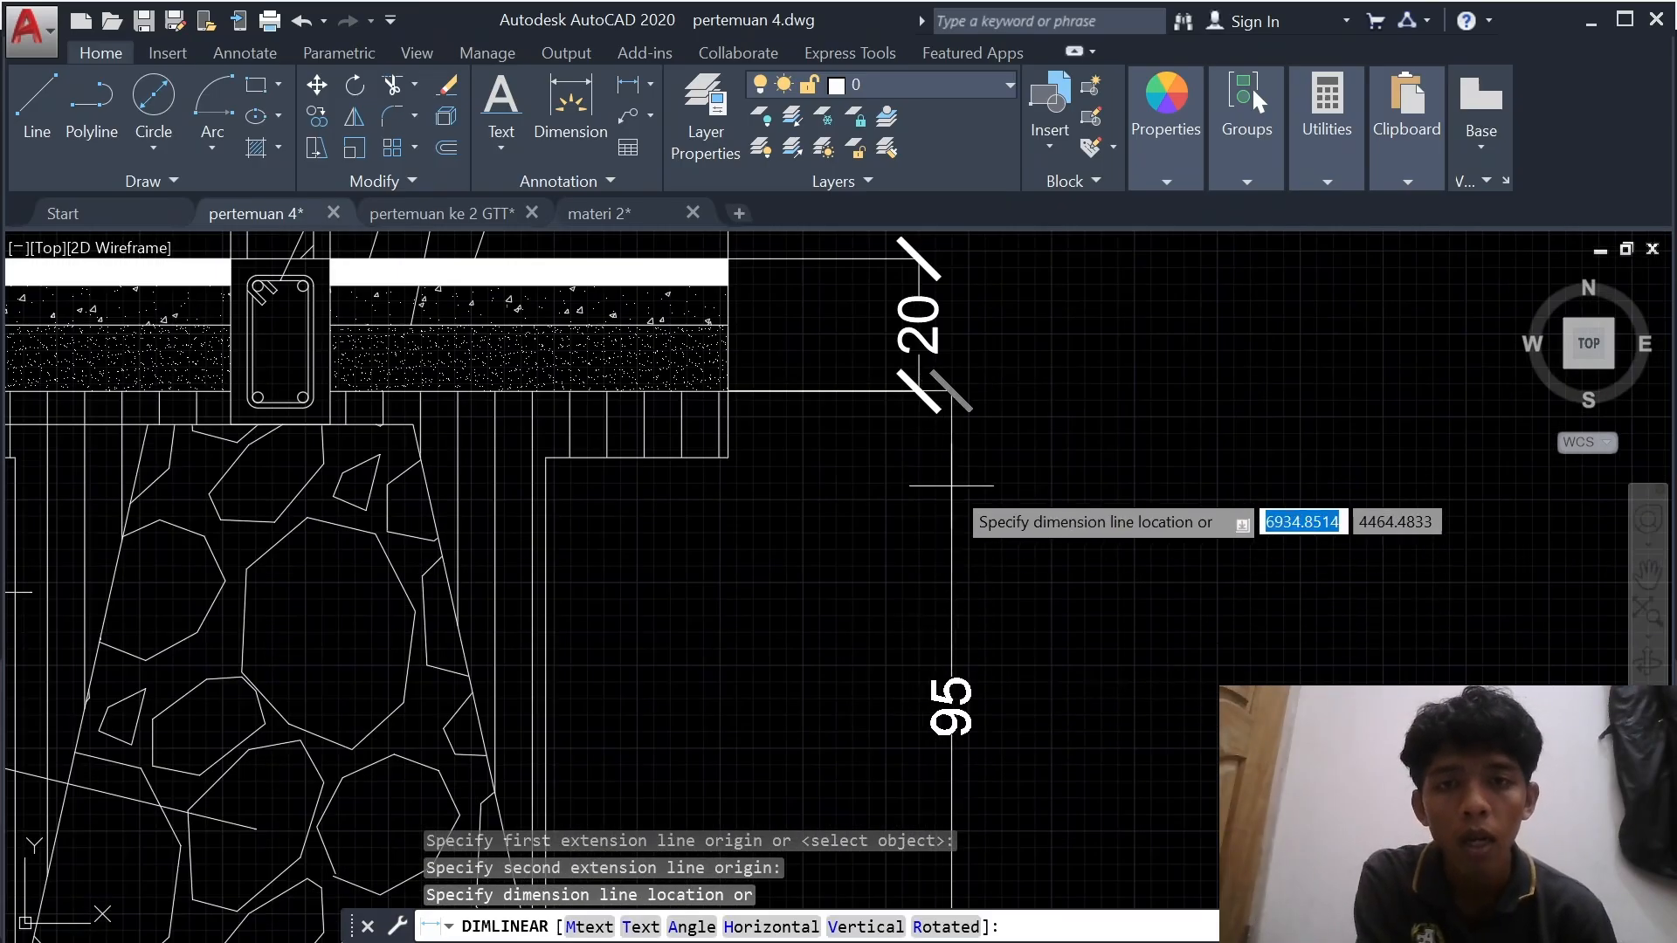
click(919, 492)
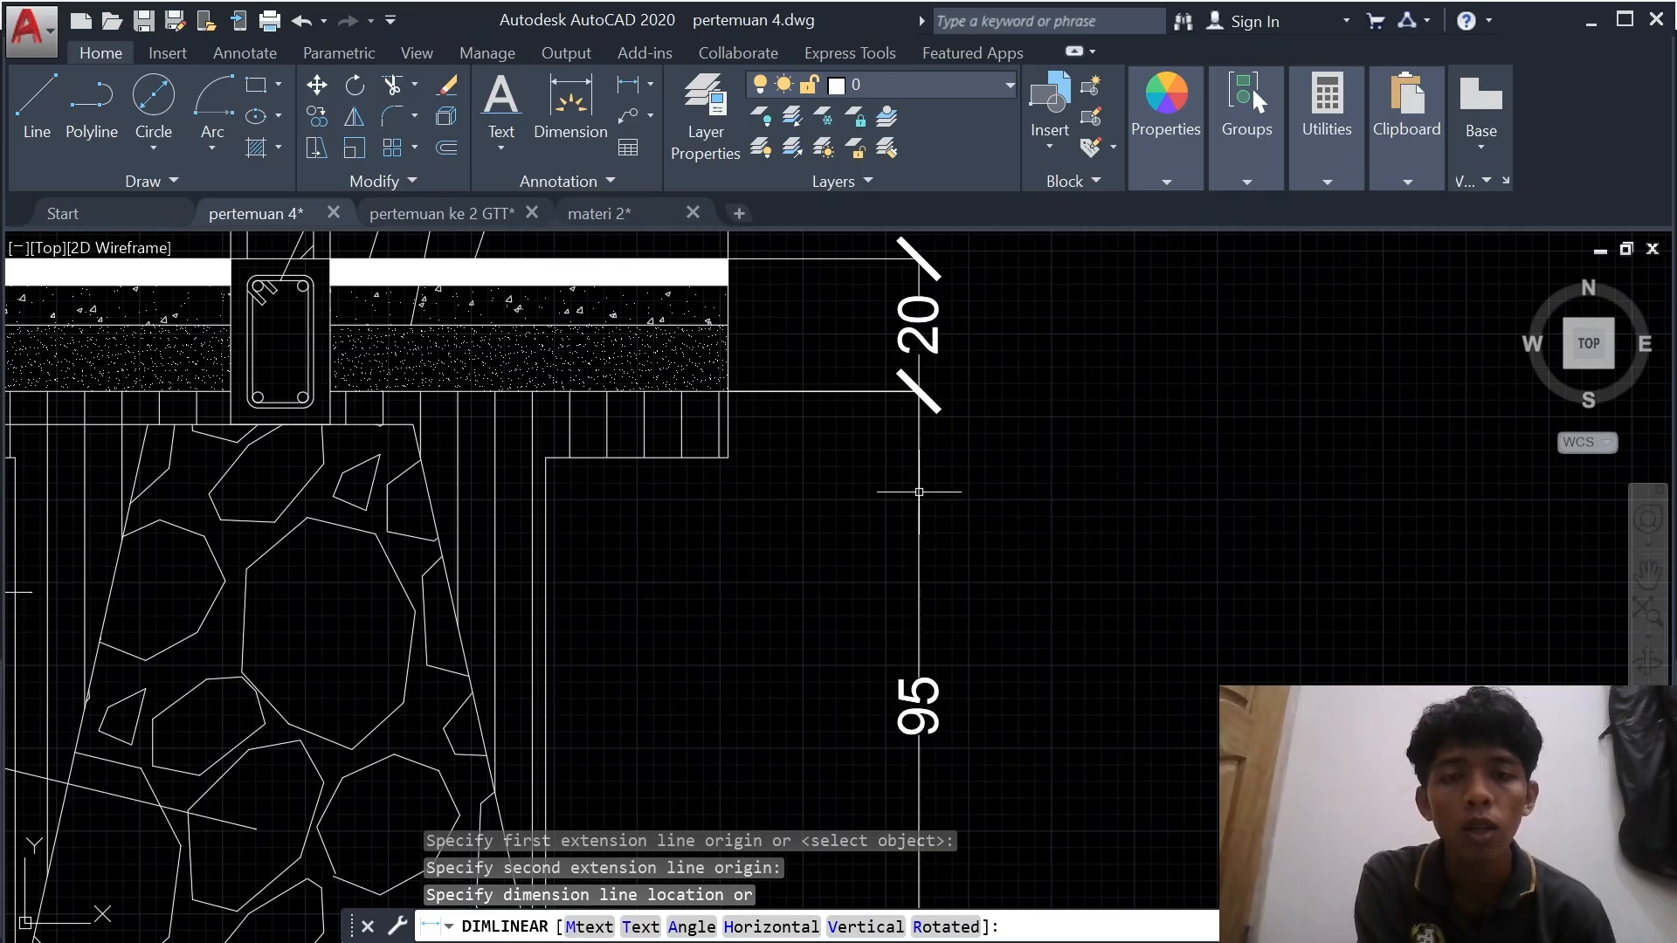
scroll(948, 609, down, 5)
middle_drag(654, 800, 758, 599)
scroll(758, 595, down, 1)
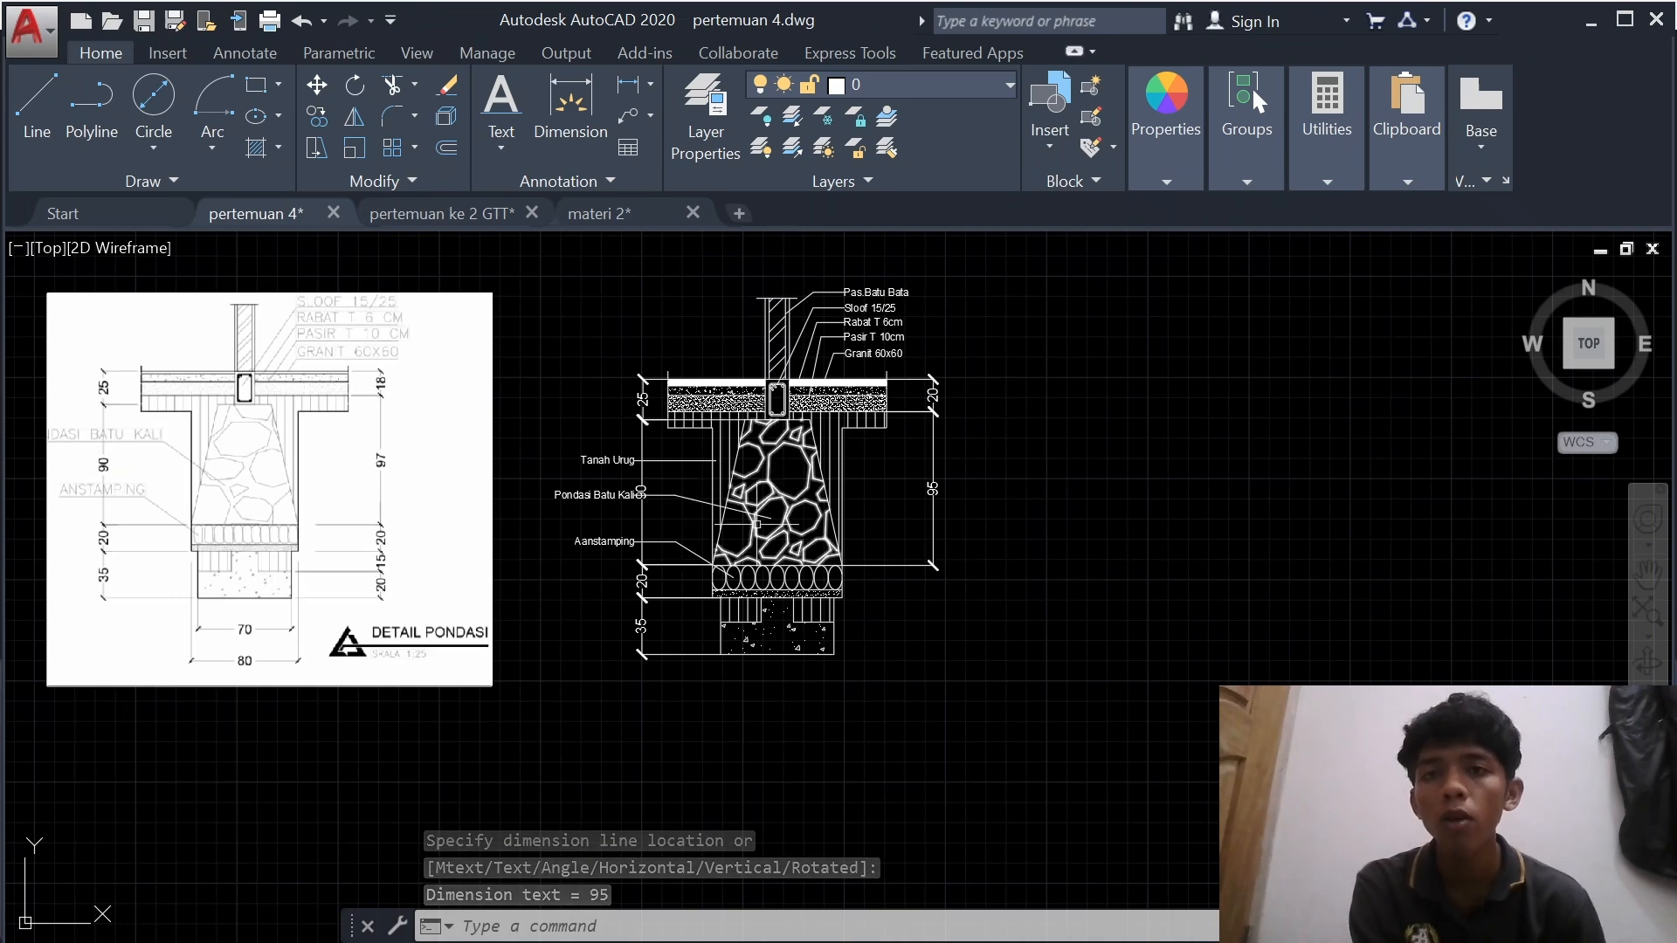
click(631, 87)
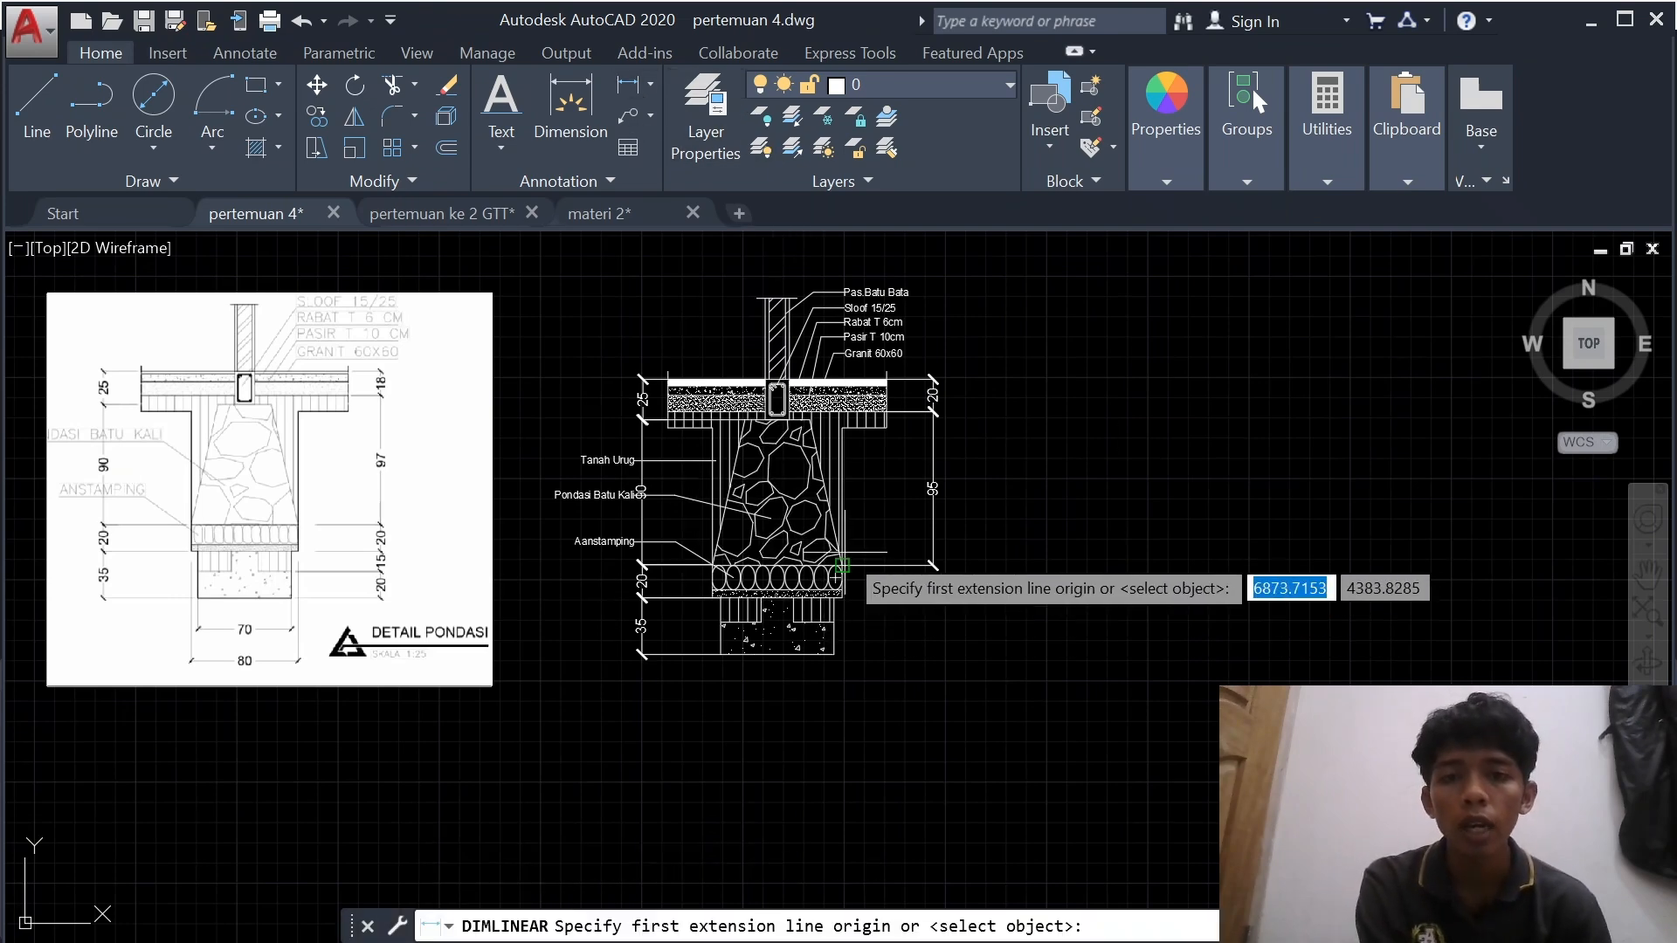
click(842, 566)
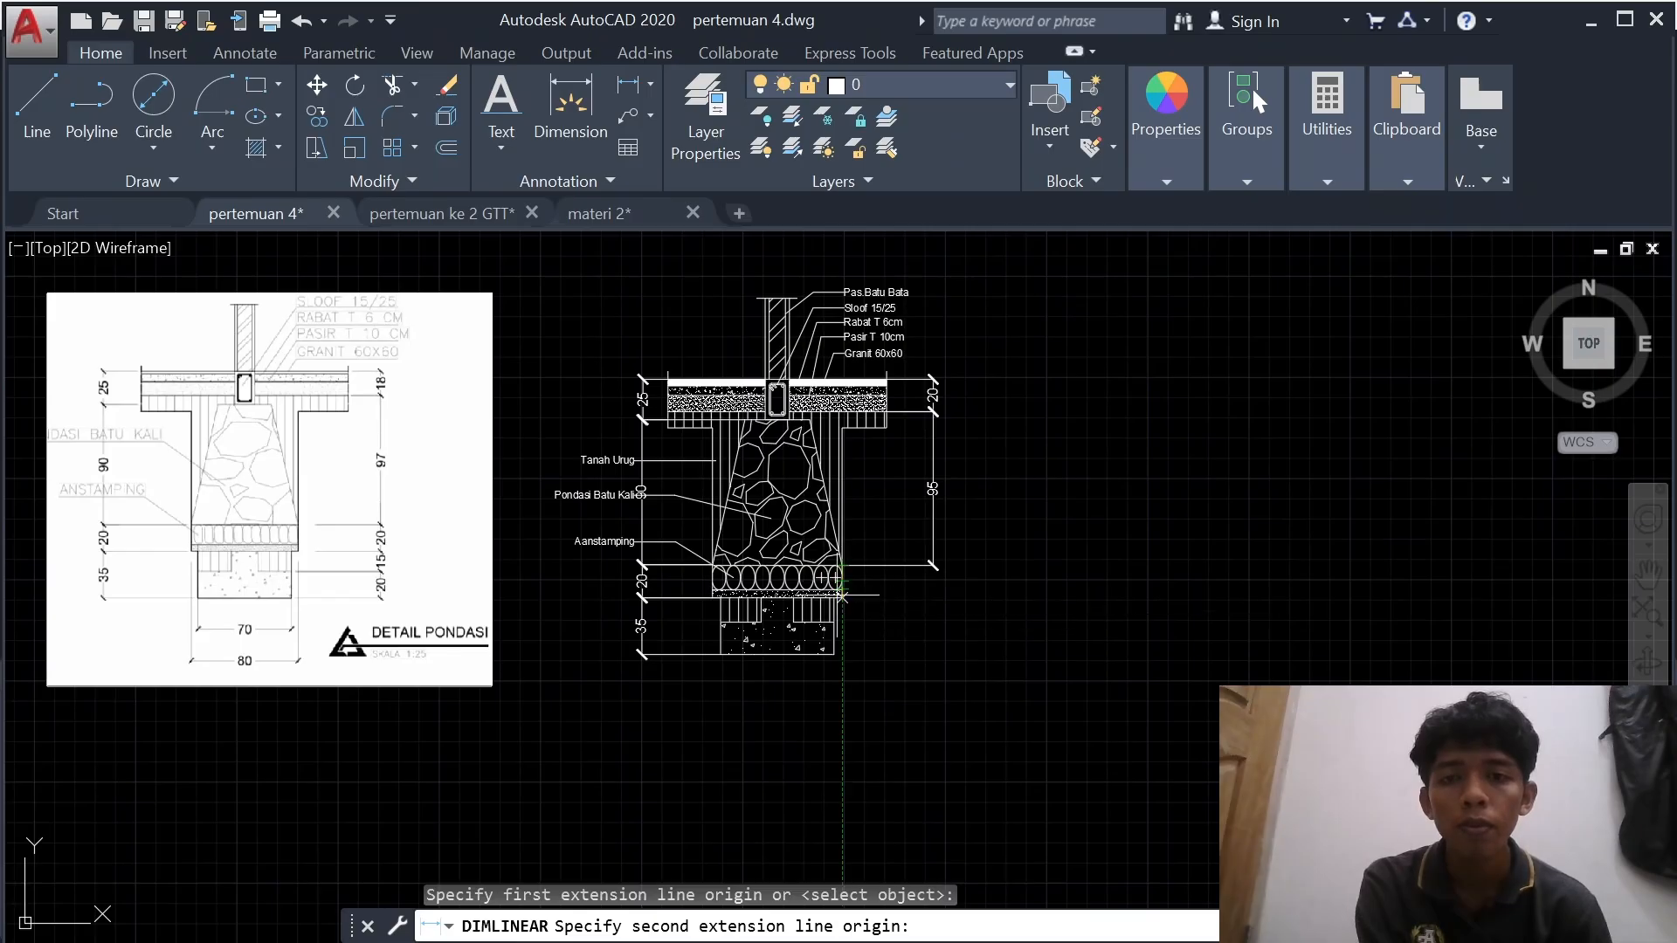
scroll(846, 588, up, 5)
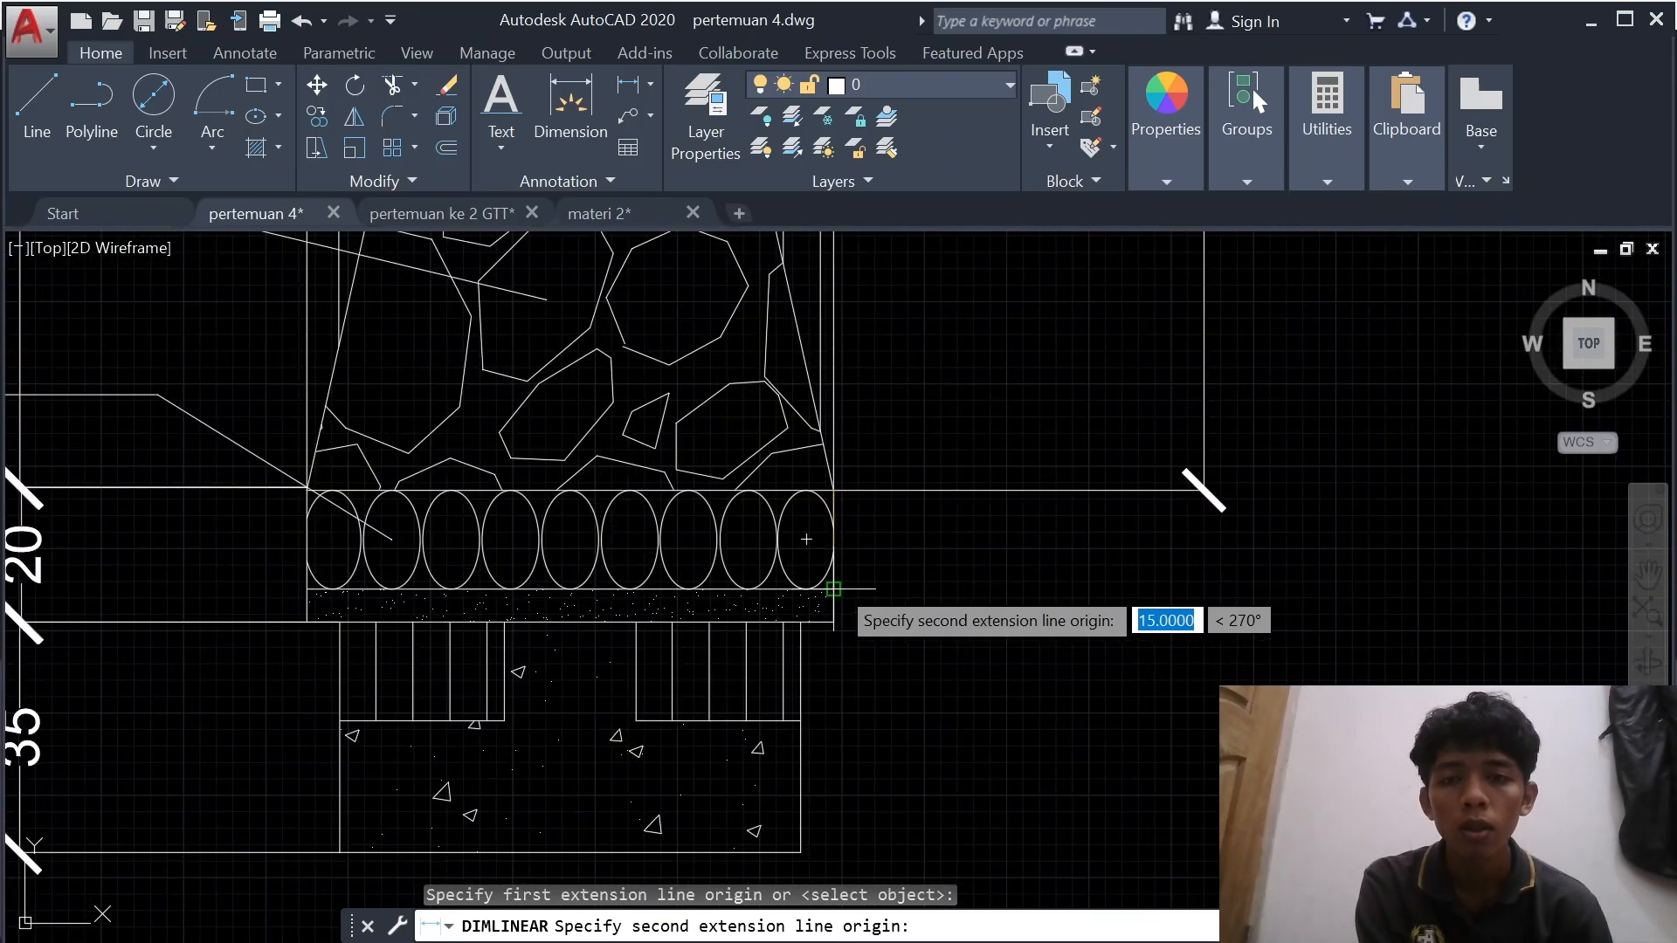
click(834, 589)
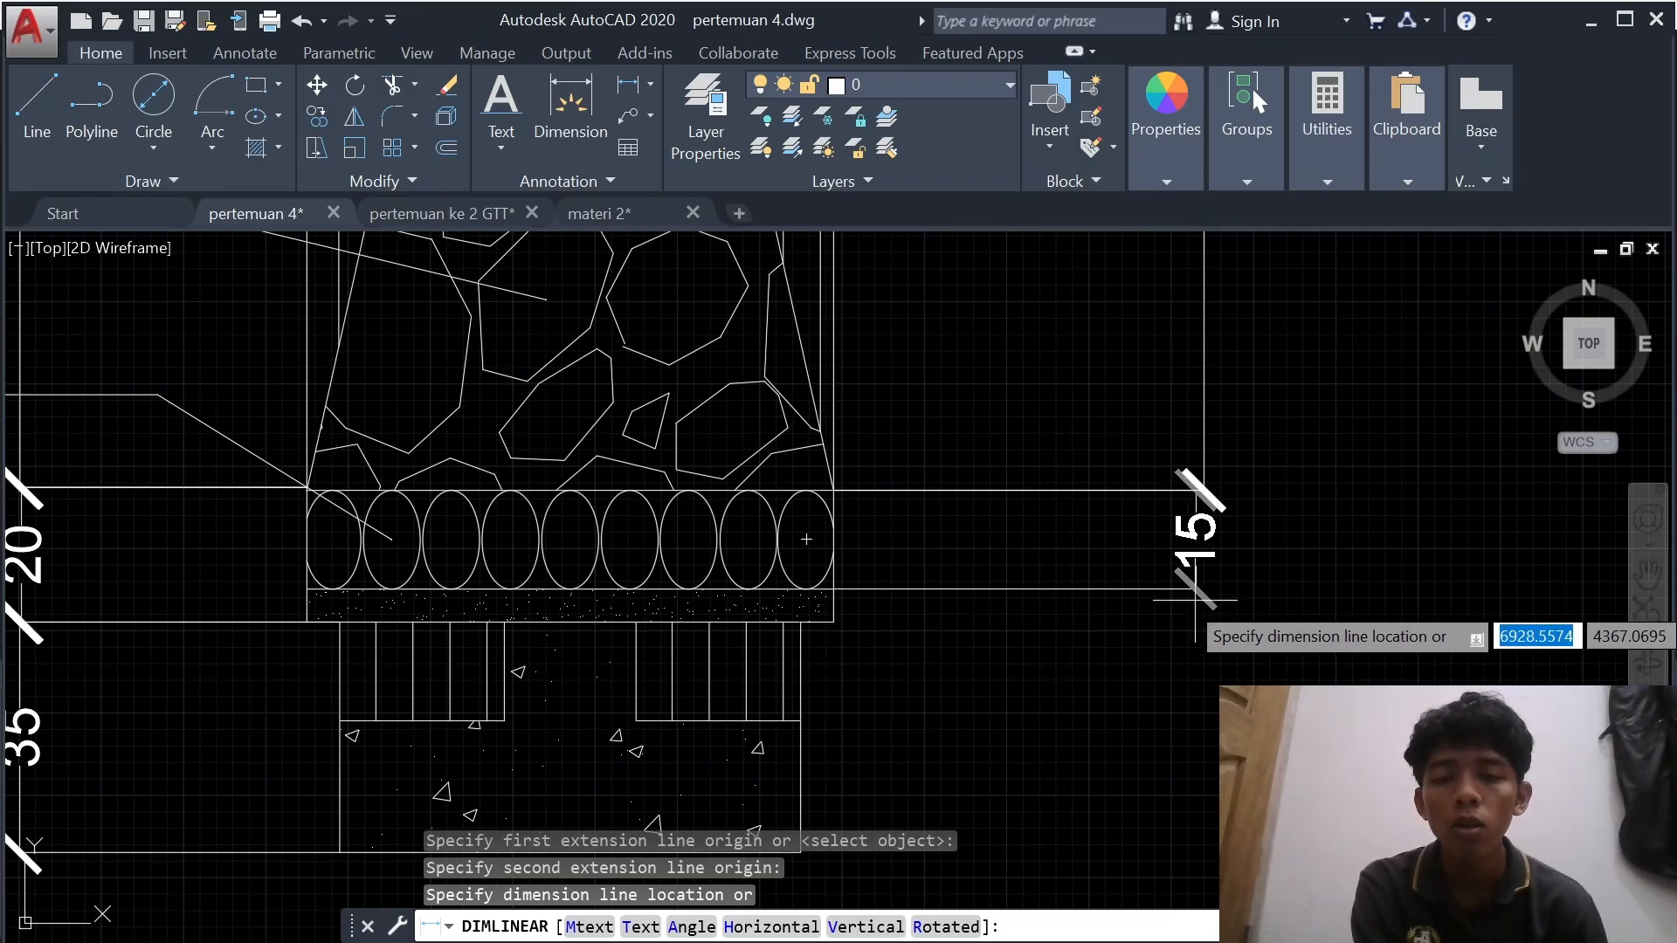
scroll(1197, 603, down, 4)
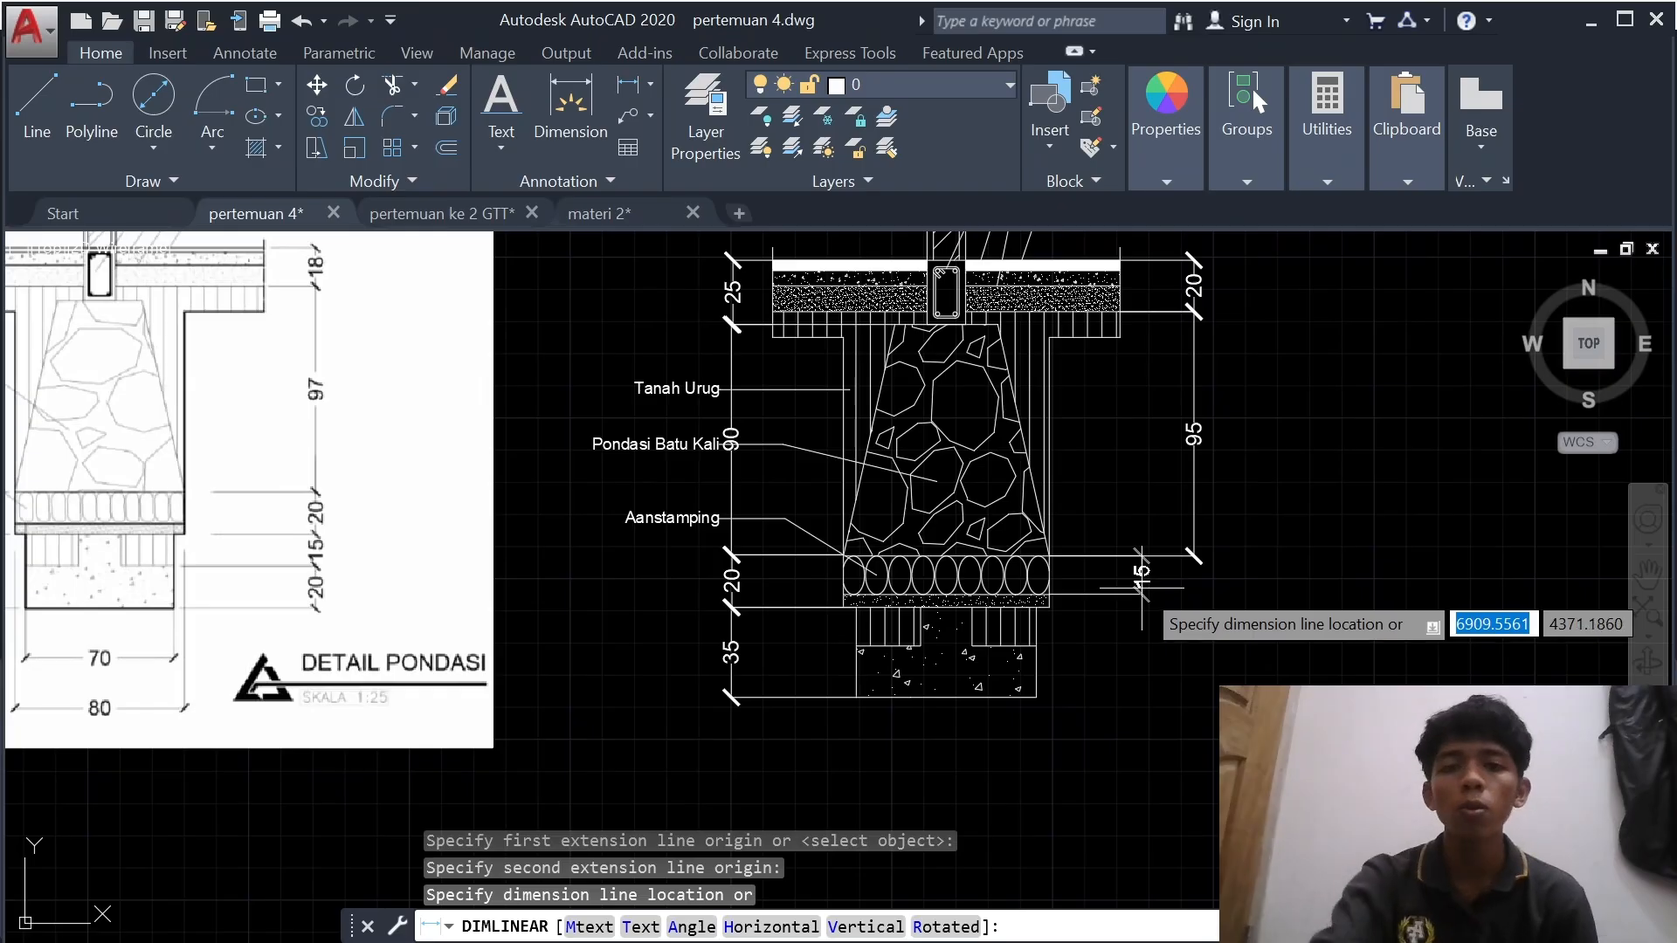
key(Escape)
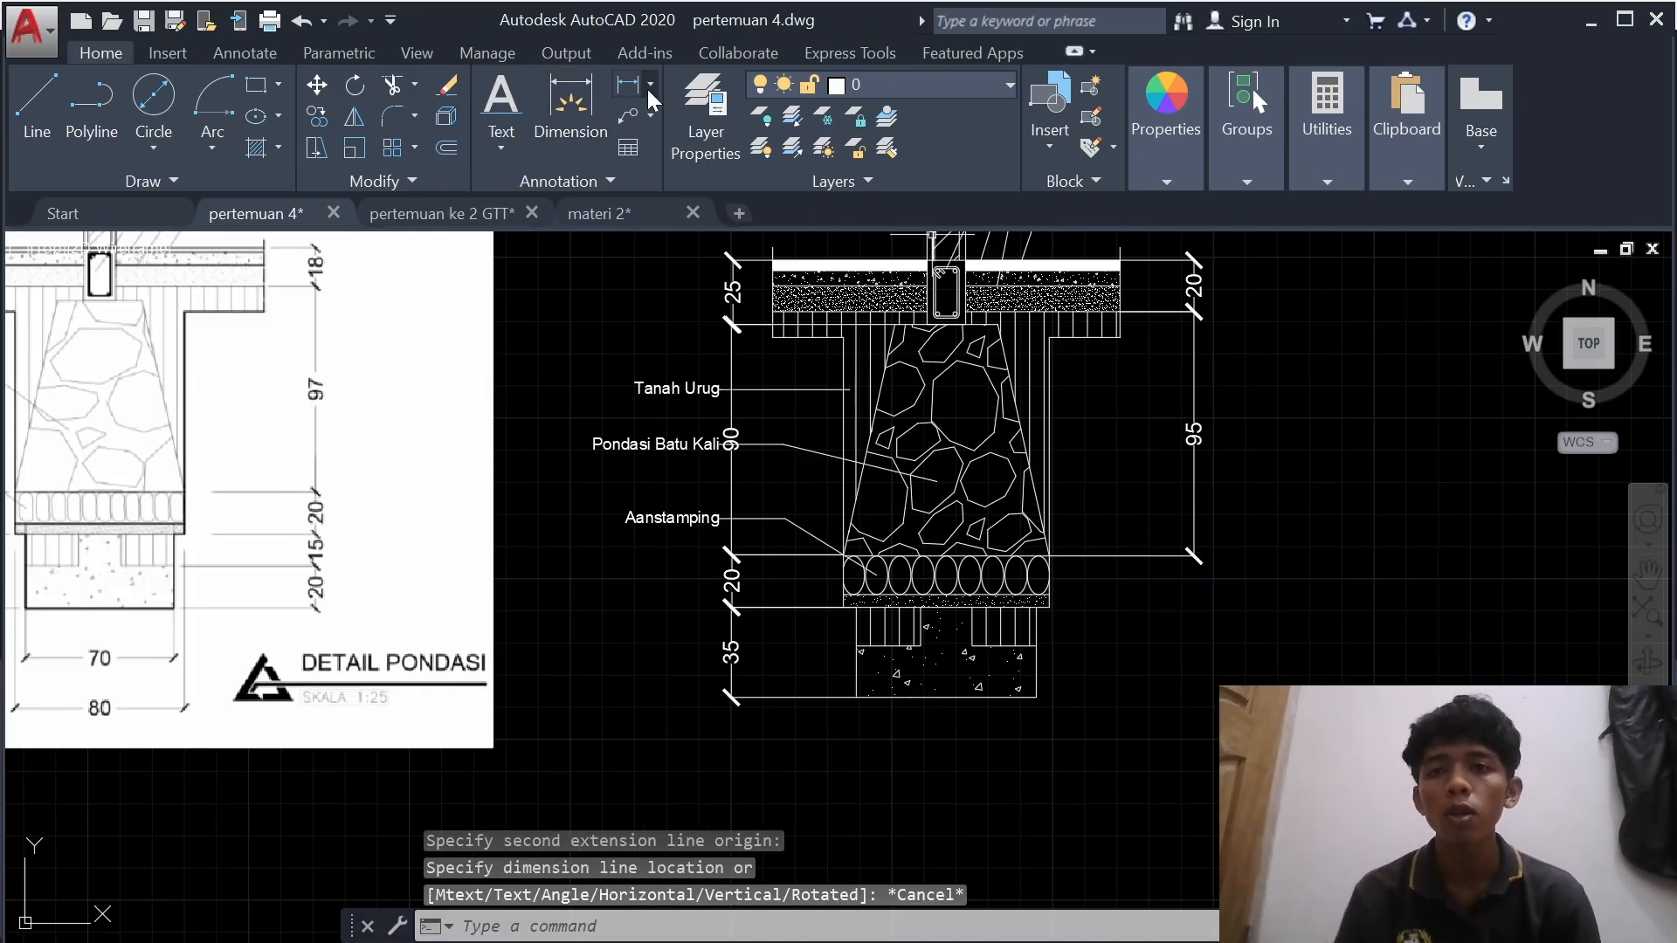
- Add a vertical linear dimension on the right spanning the oval stone row and the thin layer beneath it, in line with the dimension above
click(646, 87)
click(1050, 555)
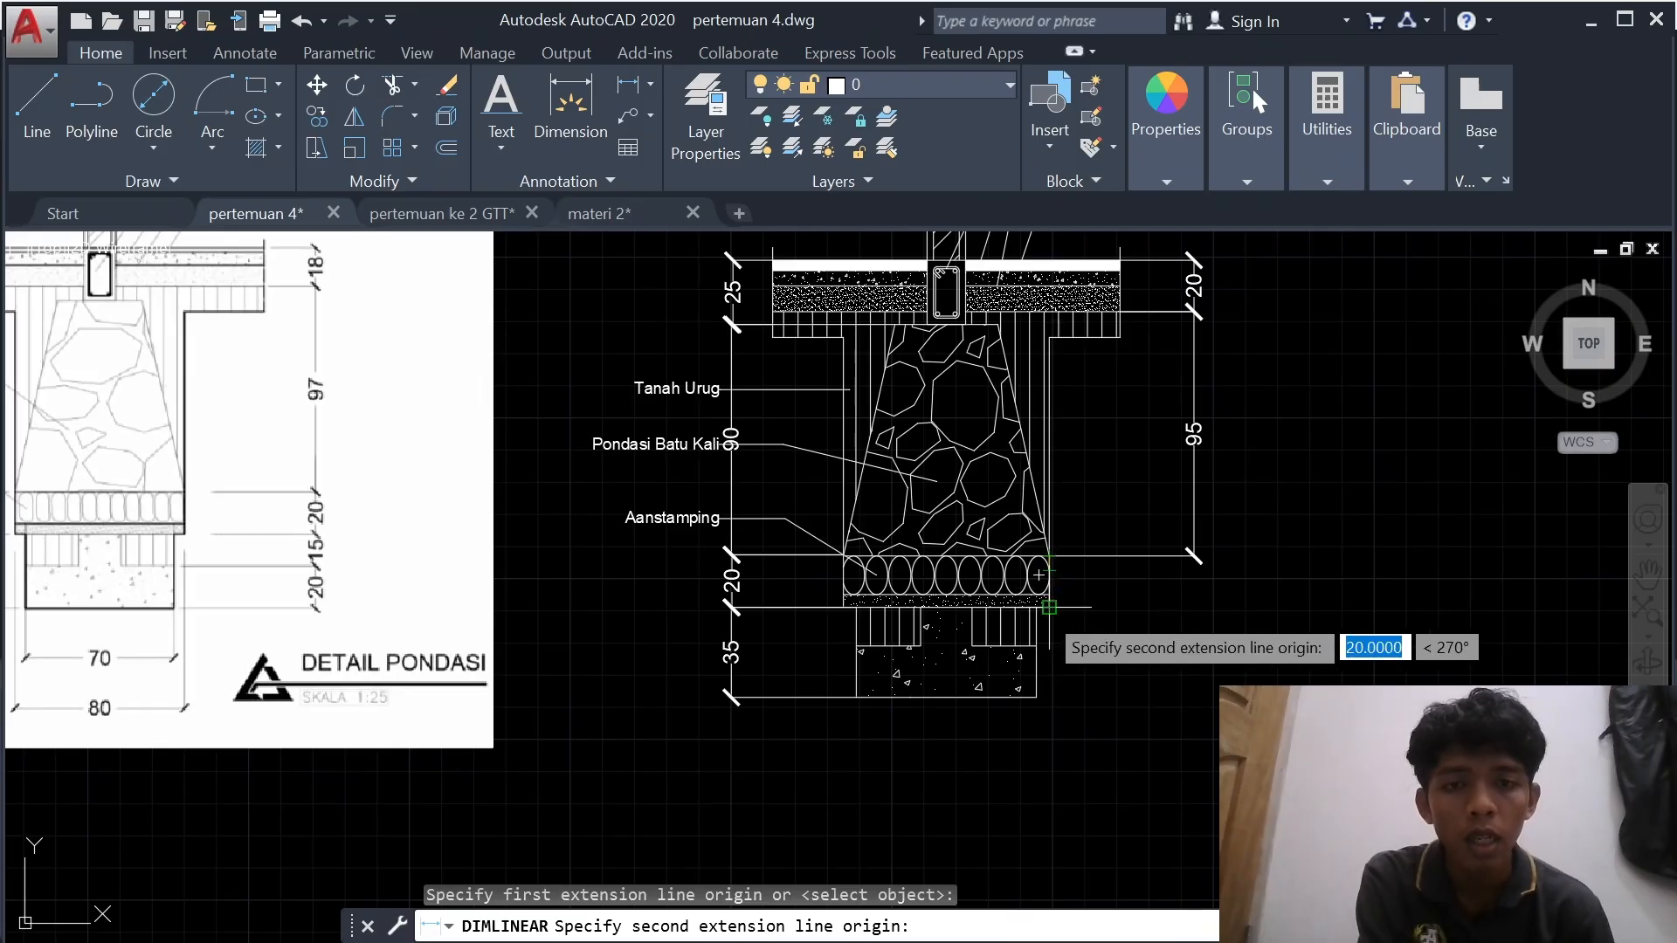
click(1049, 607)
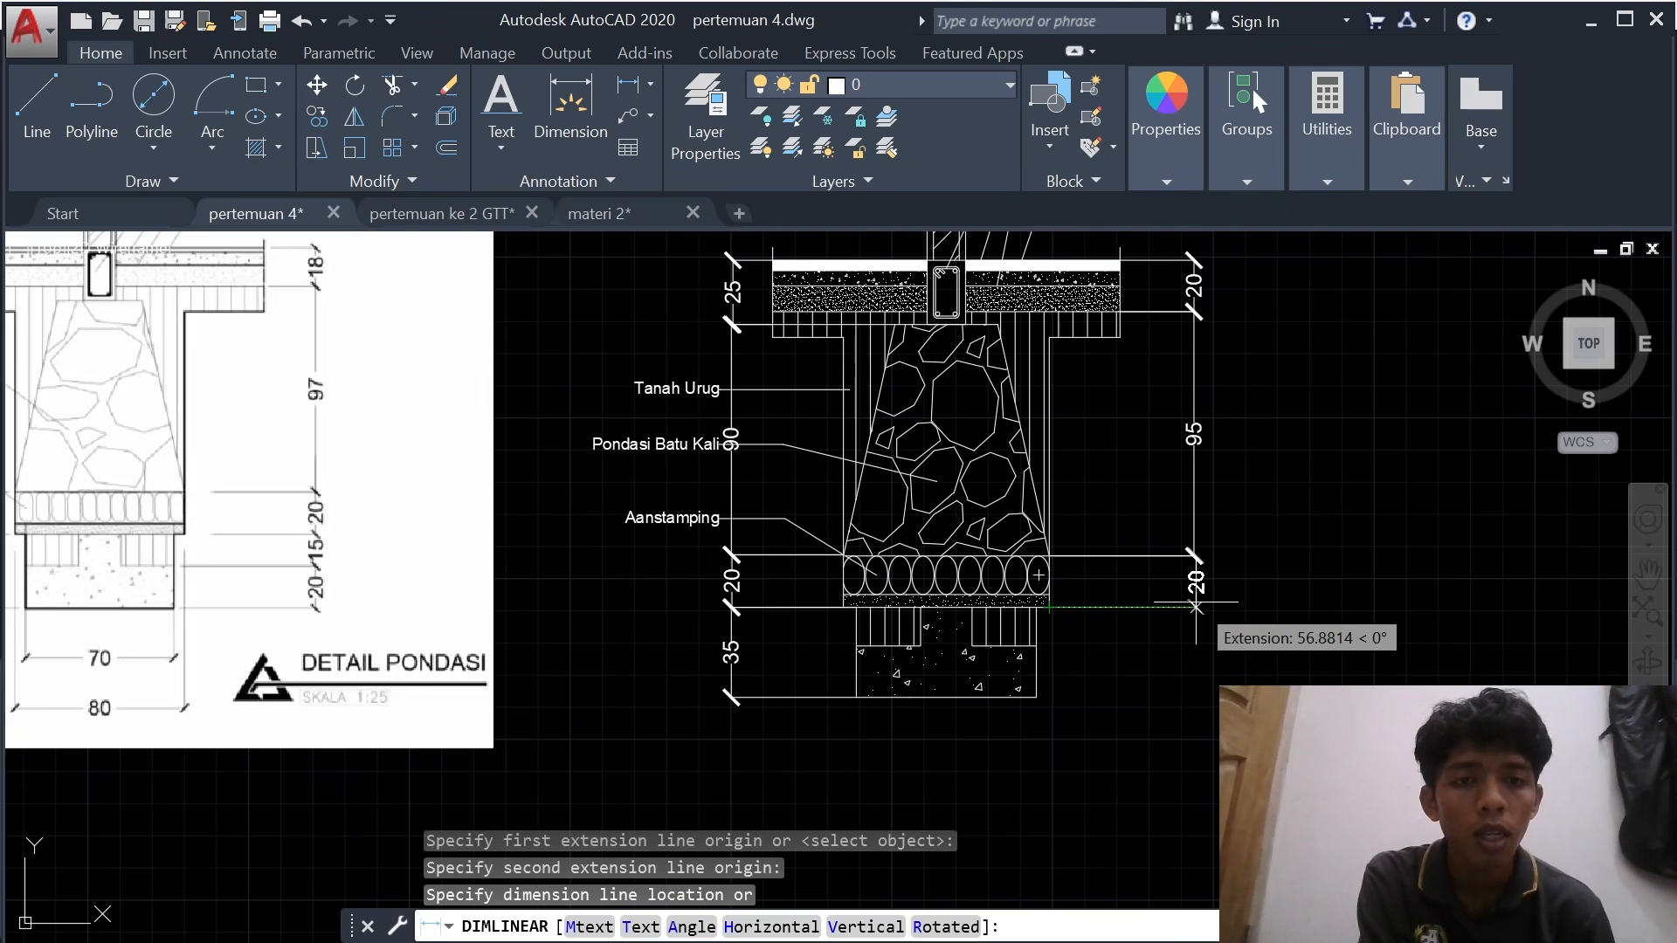
scroll(1196, 607, up, 4)
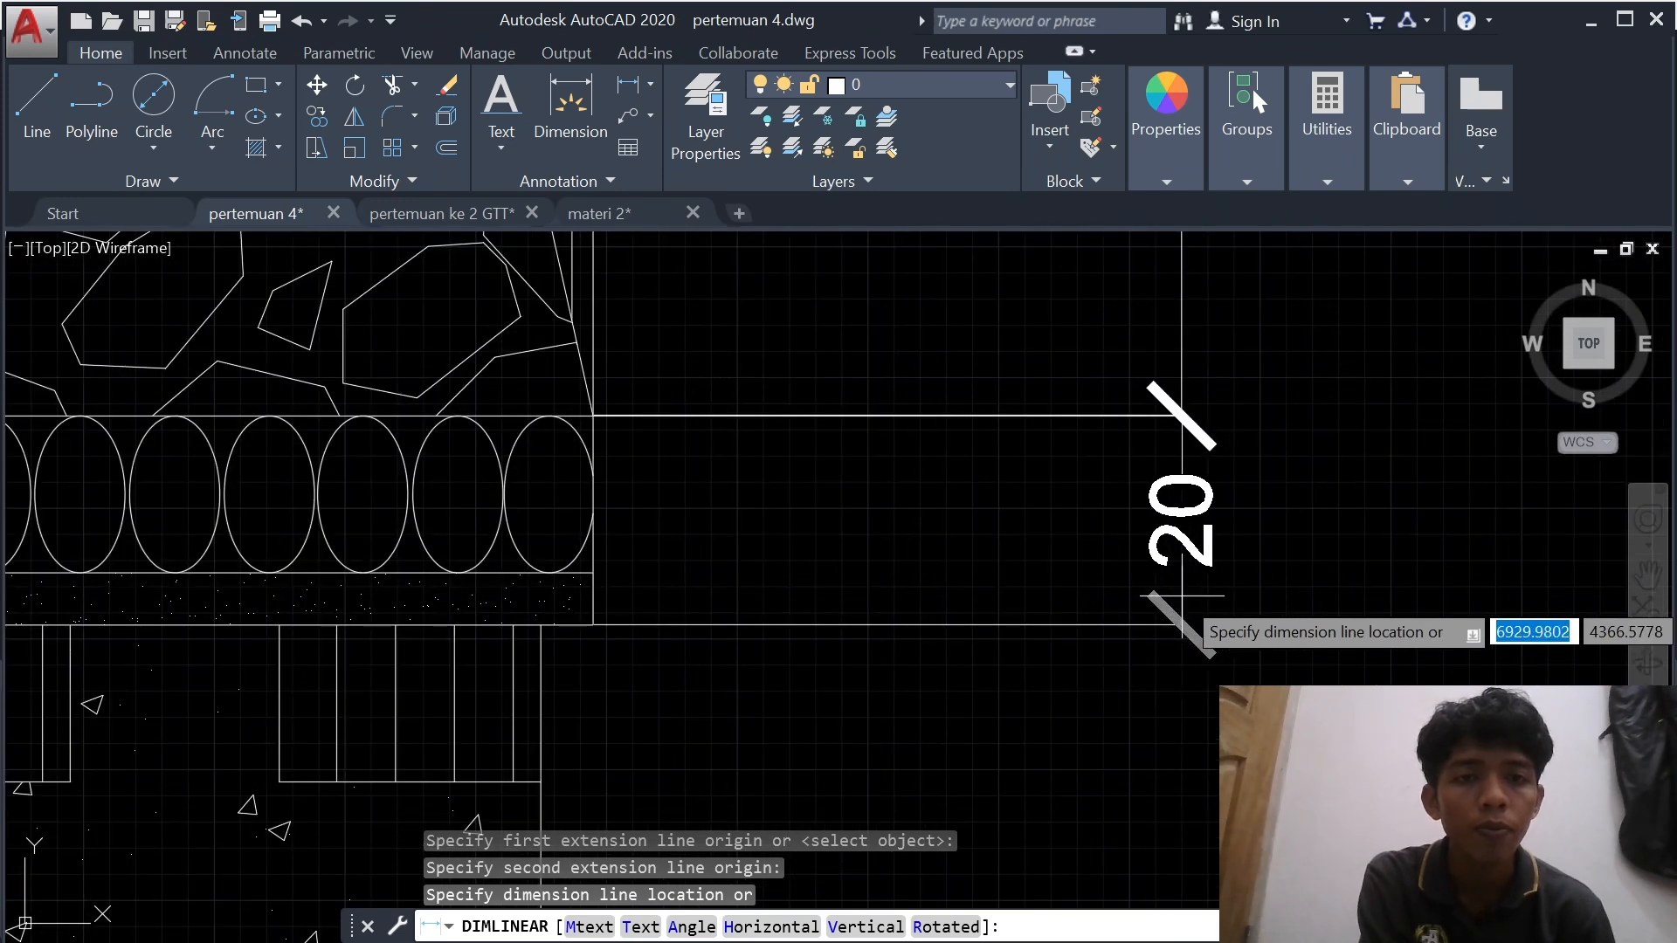
click(1181, 597)
- Add a vertical linear dimension from the footing's upper right corner to the bottom of the vertically hatched strip, in line with the right-hand dimensions above
scroll(1181, 590, down, 5)
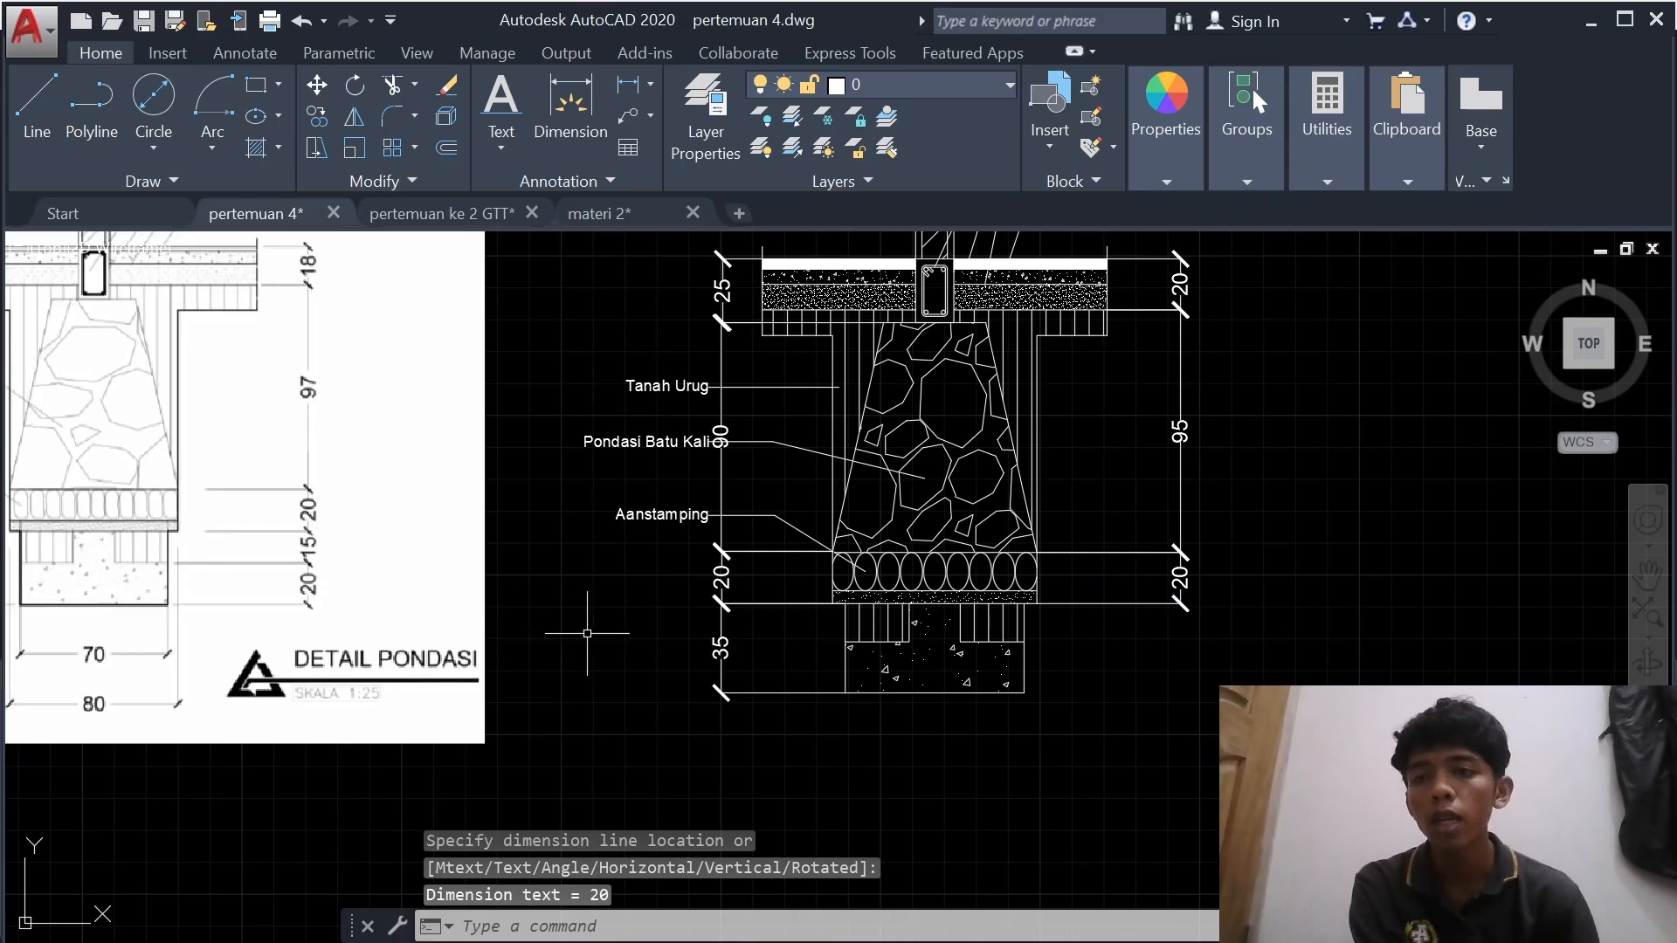
scroll(748, 447, down, 5)
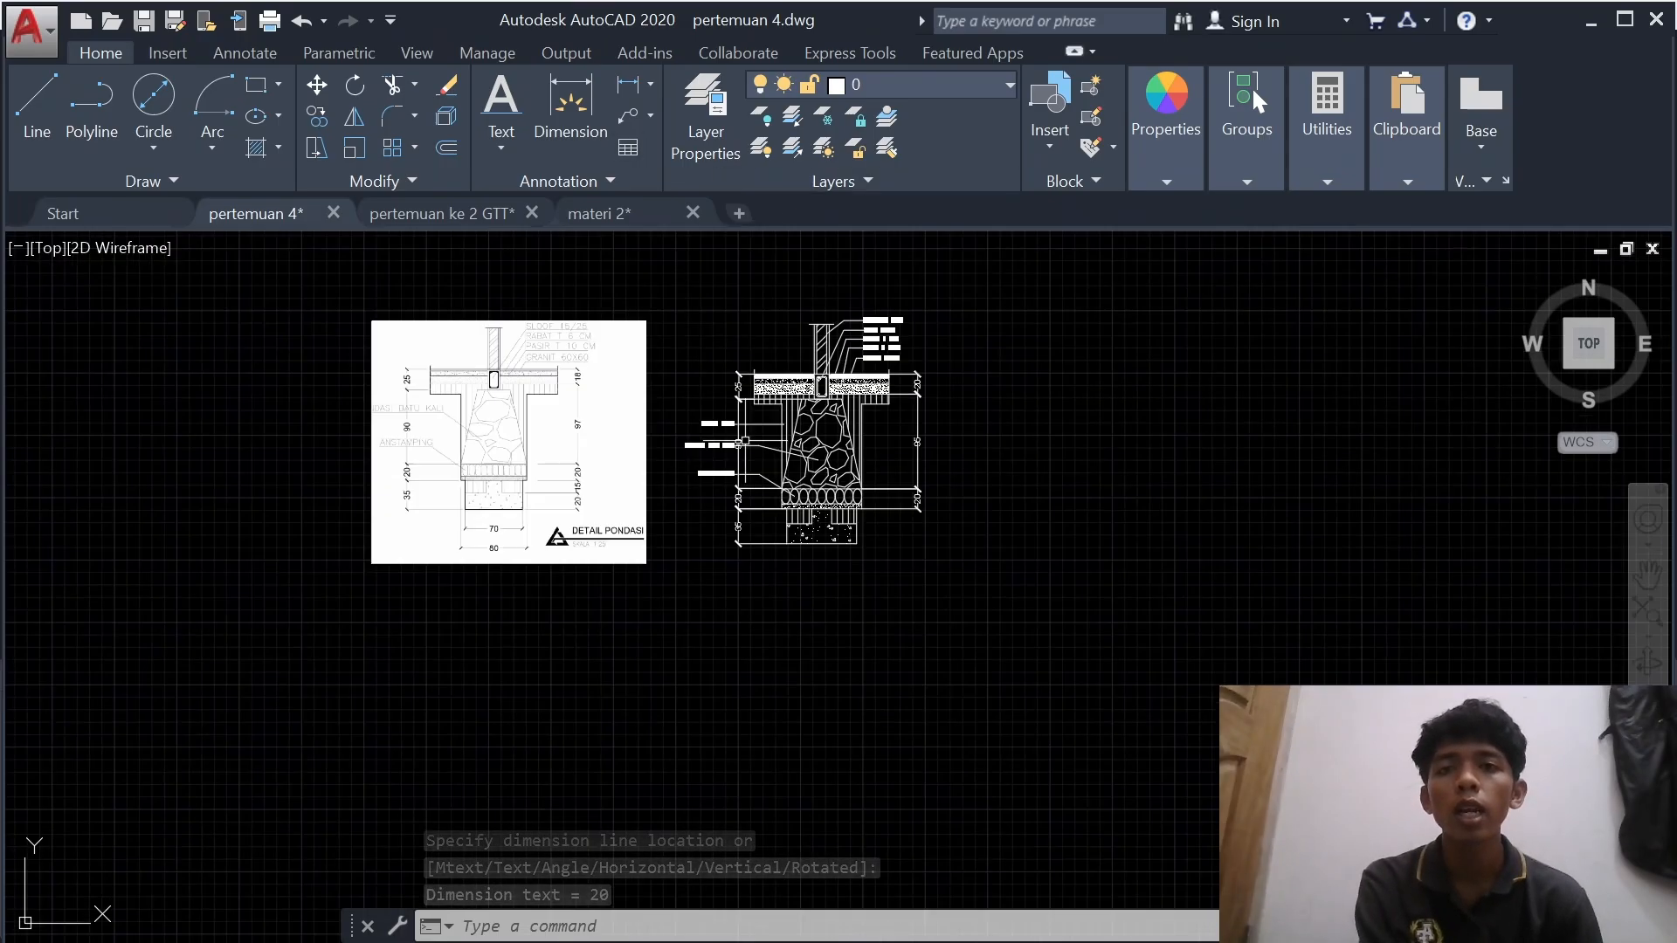
click(627, 85)
scroll(906, 543, up, 3)
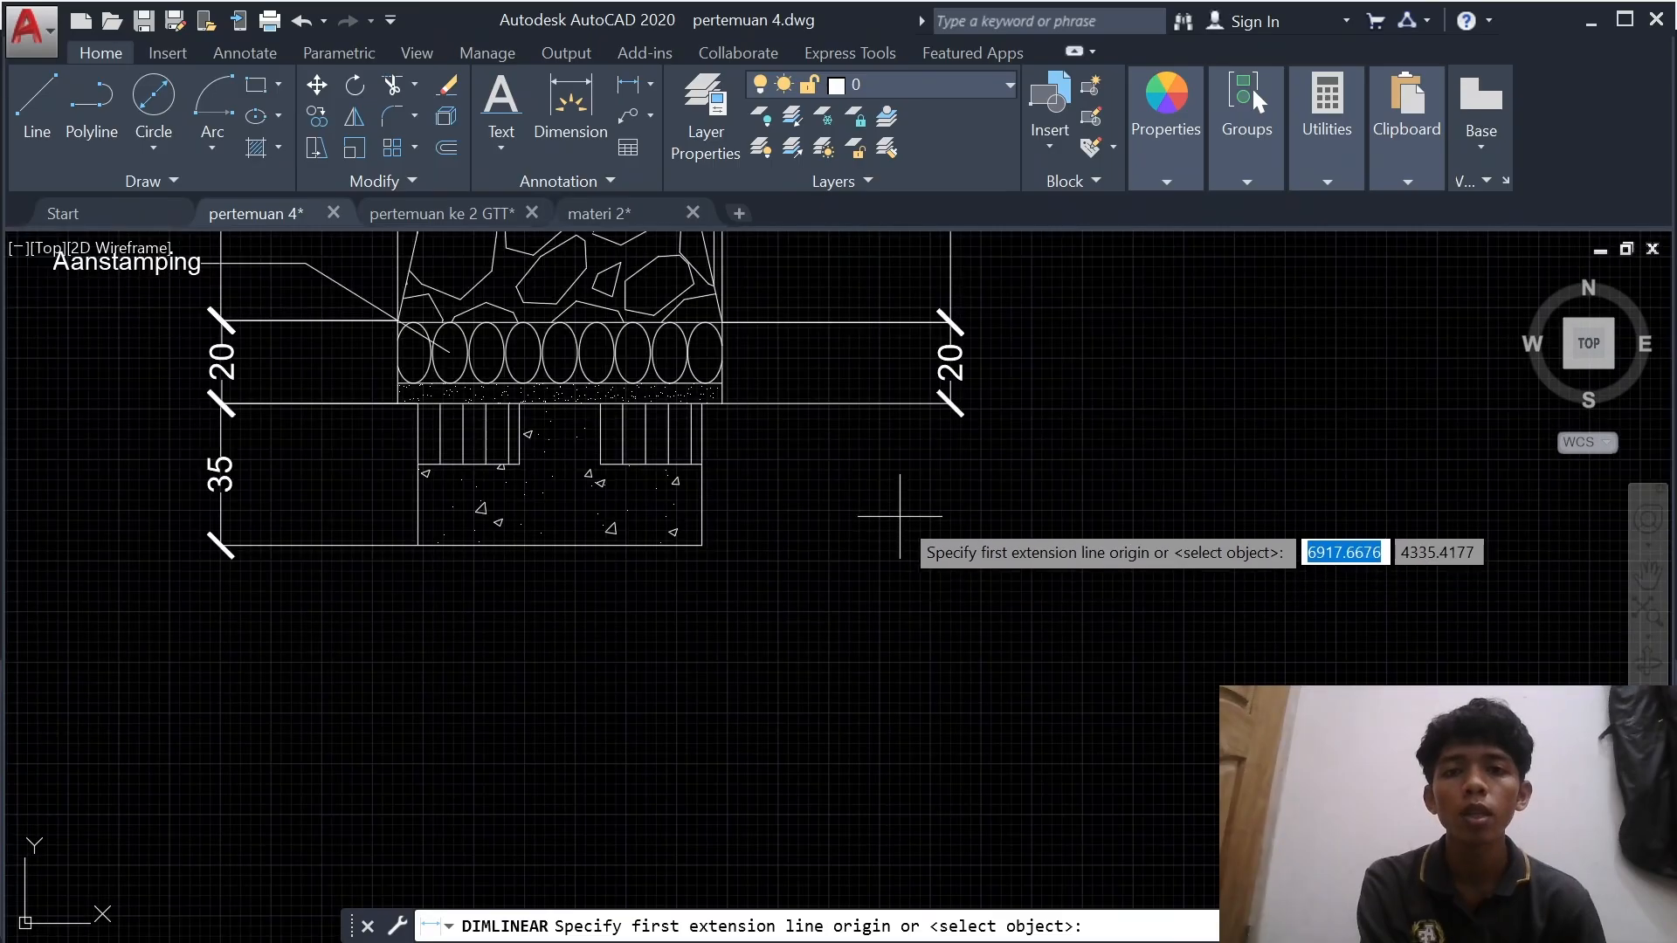
middle_drag(712, 437, 463, 617)
scroll(424, 575, up, 4)
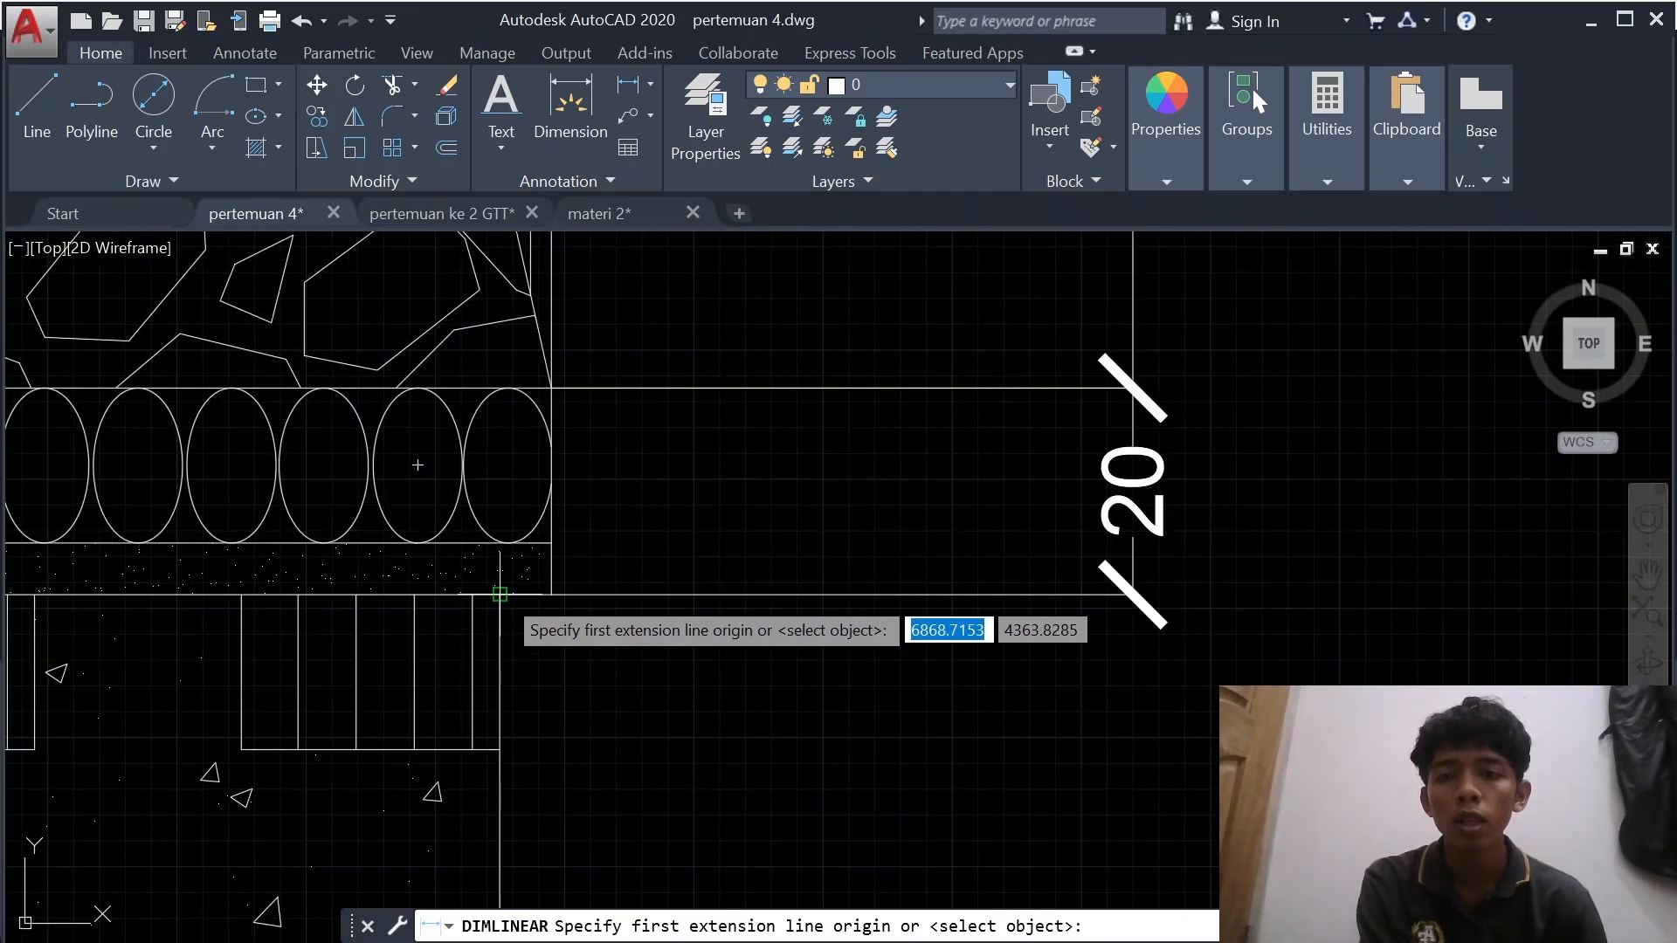
click(500, 594)
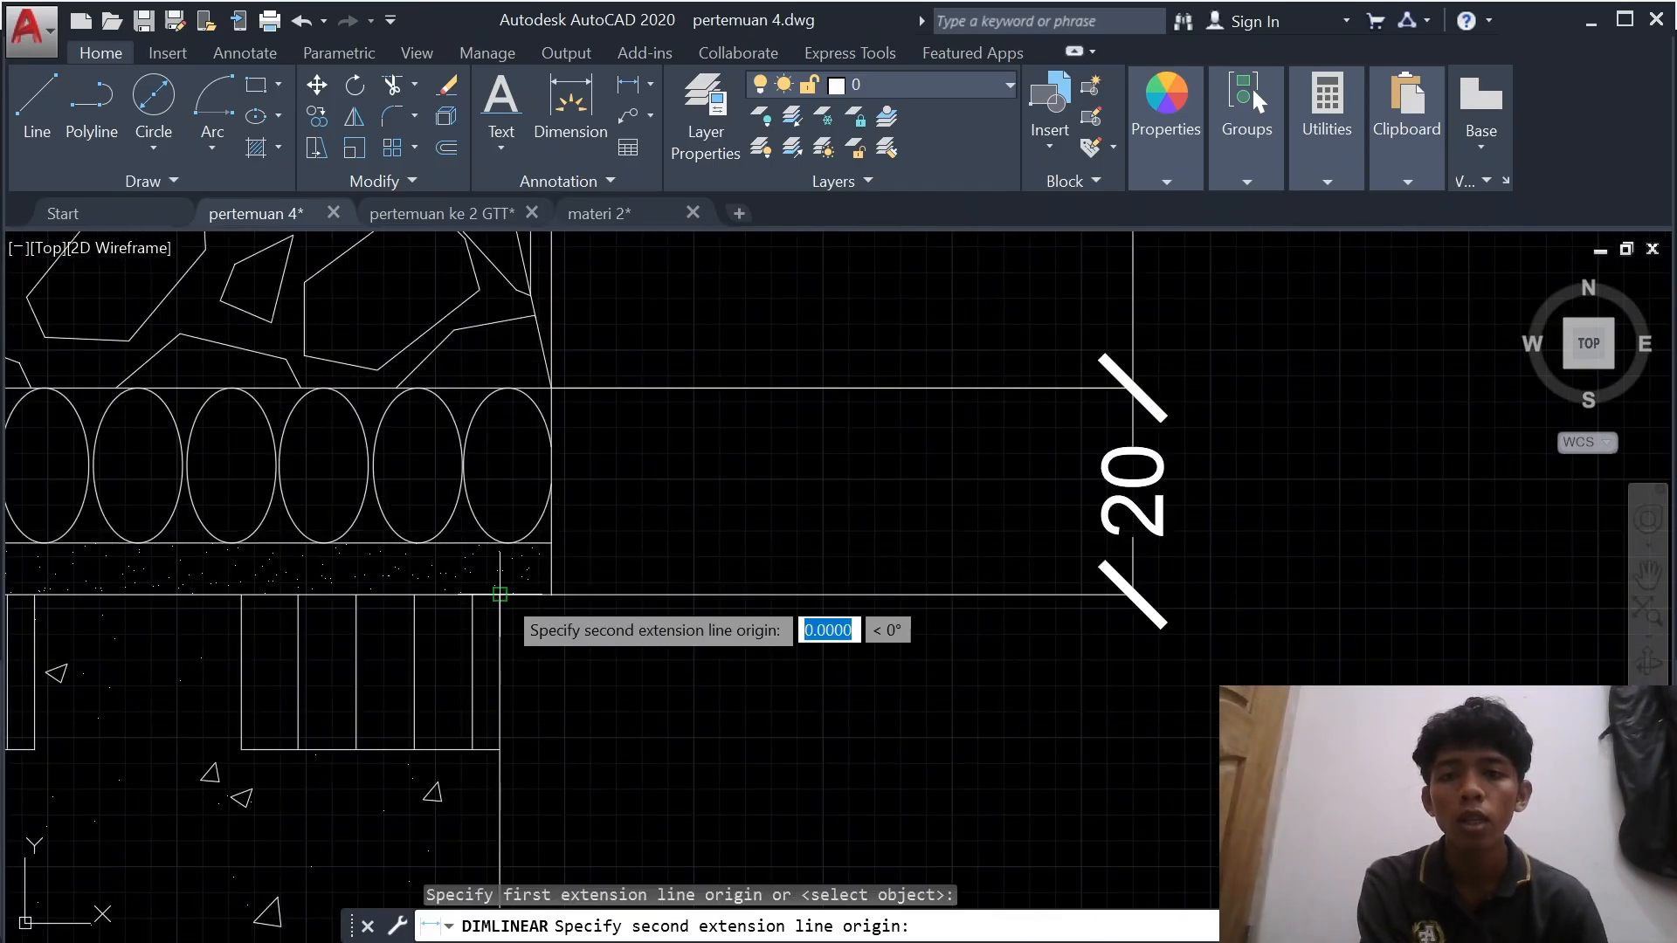
click(499, 749)
scroll(1092, 746, down, 4)
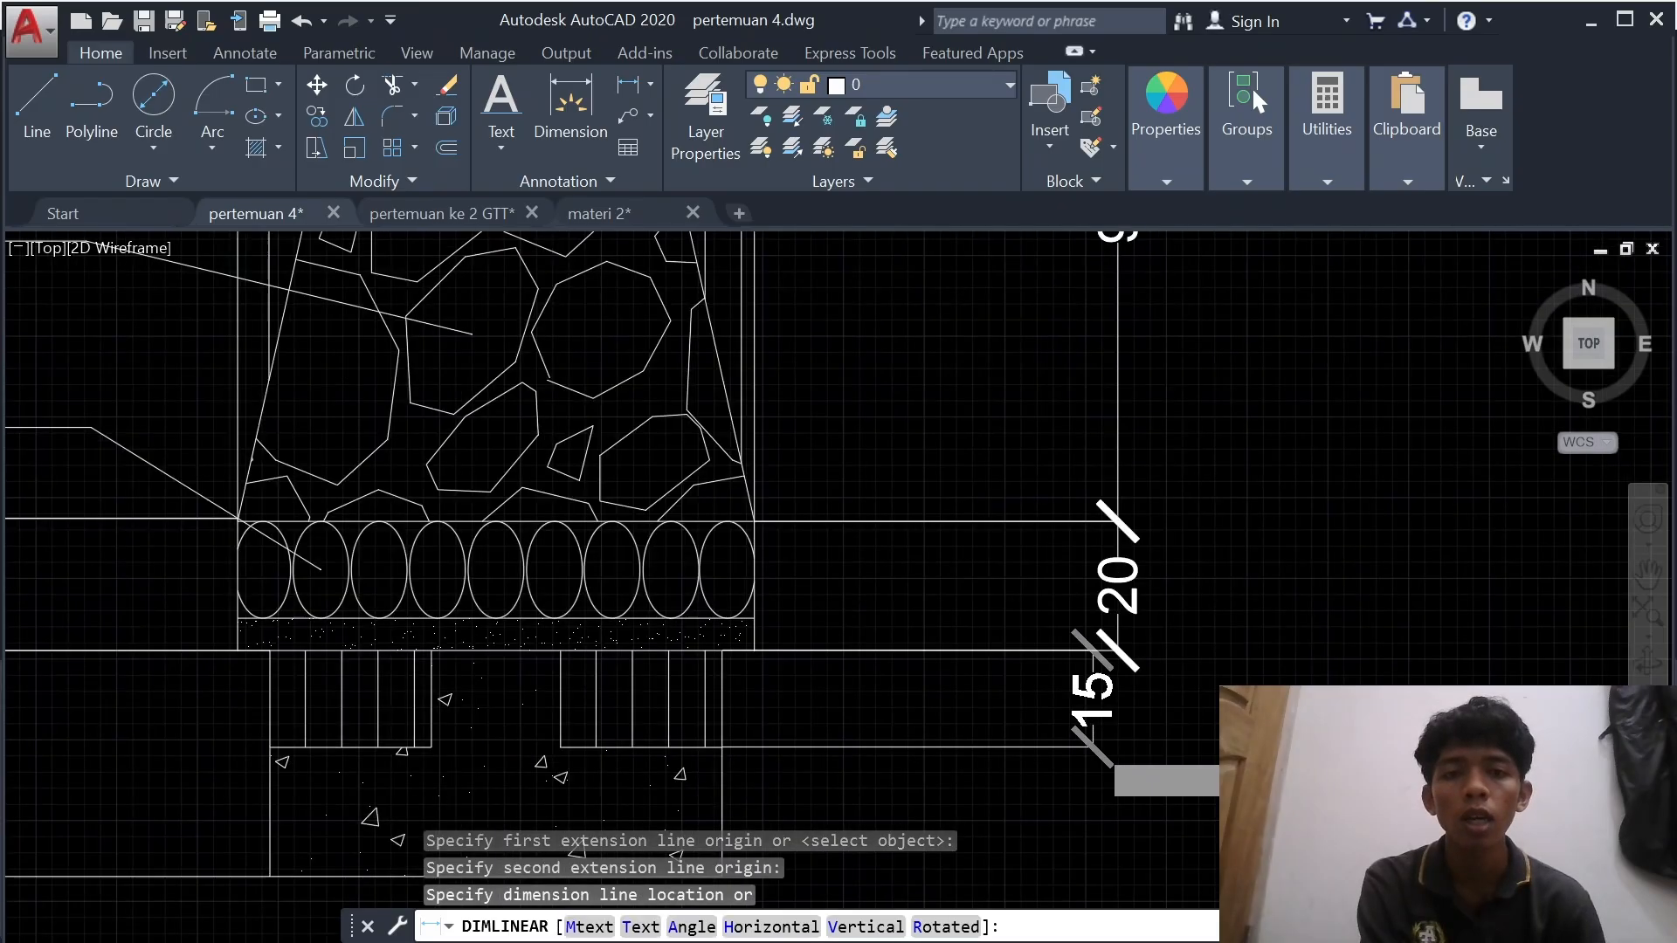
click(1111, 749)
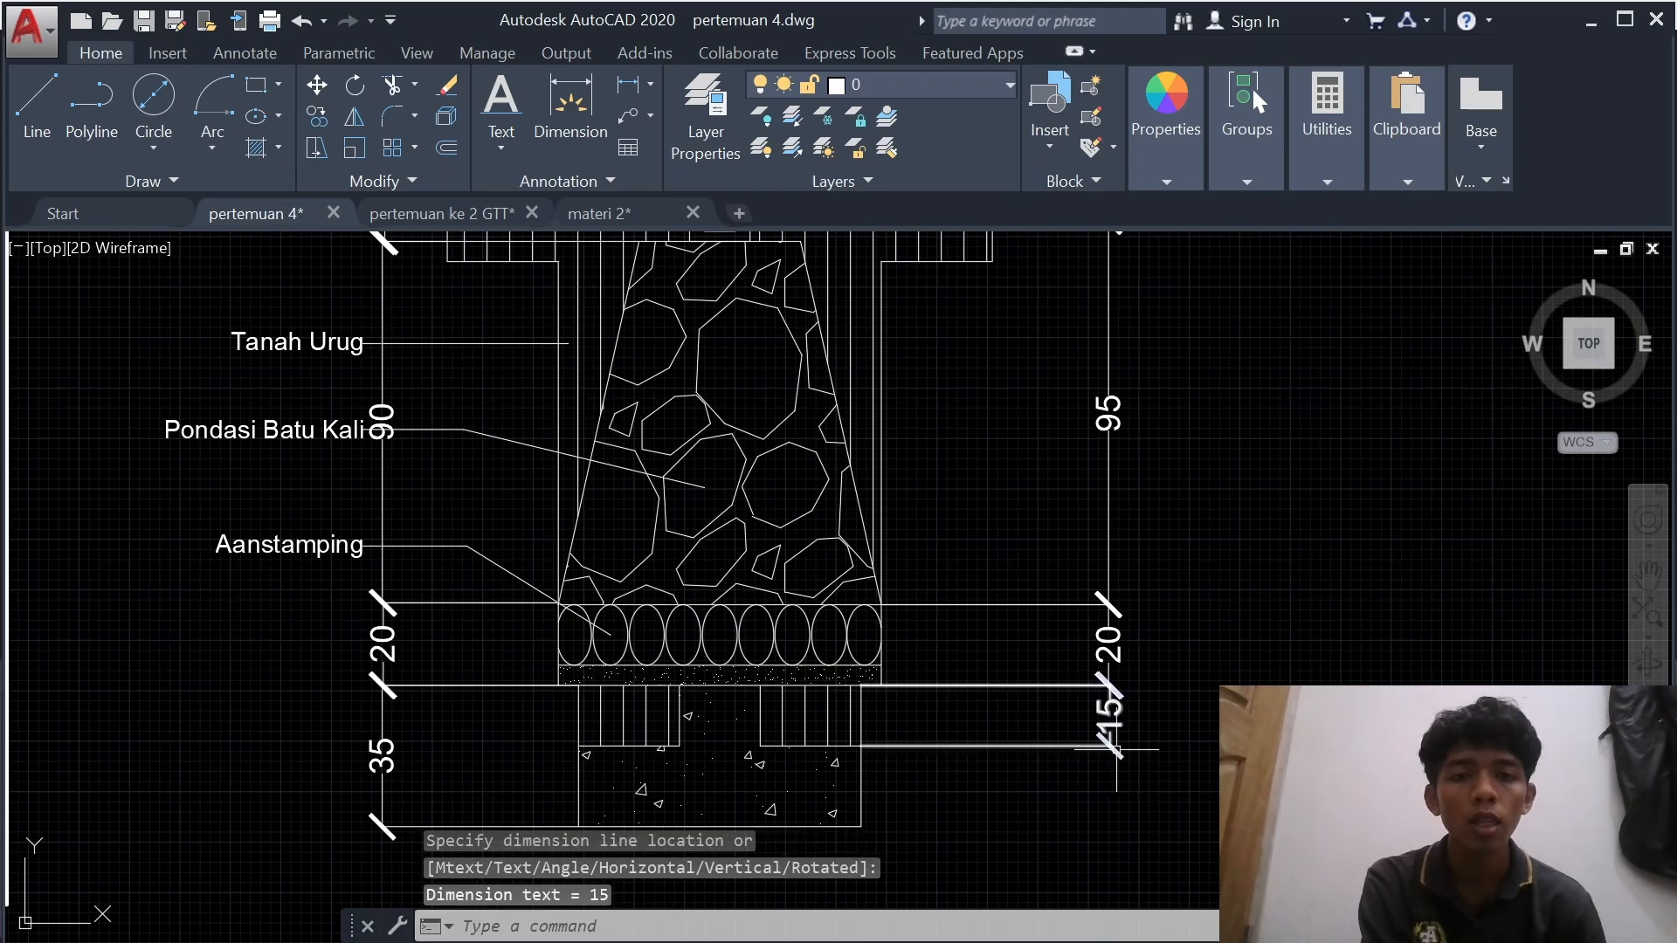
scroll(1140, 753, down, 2)
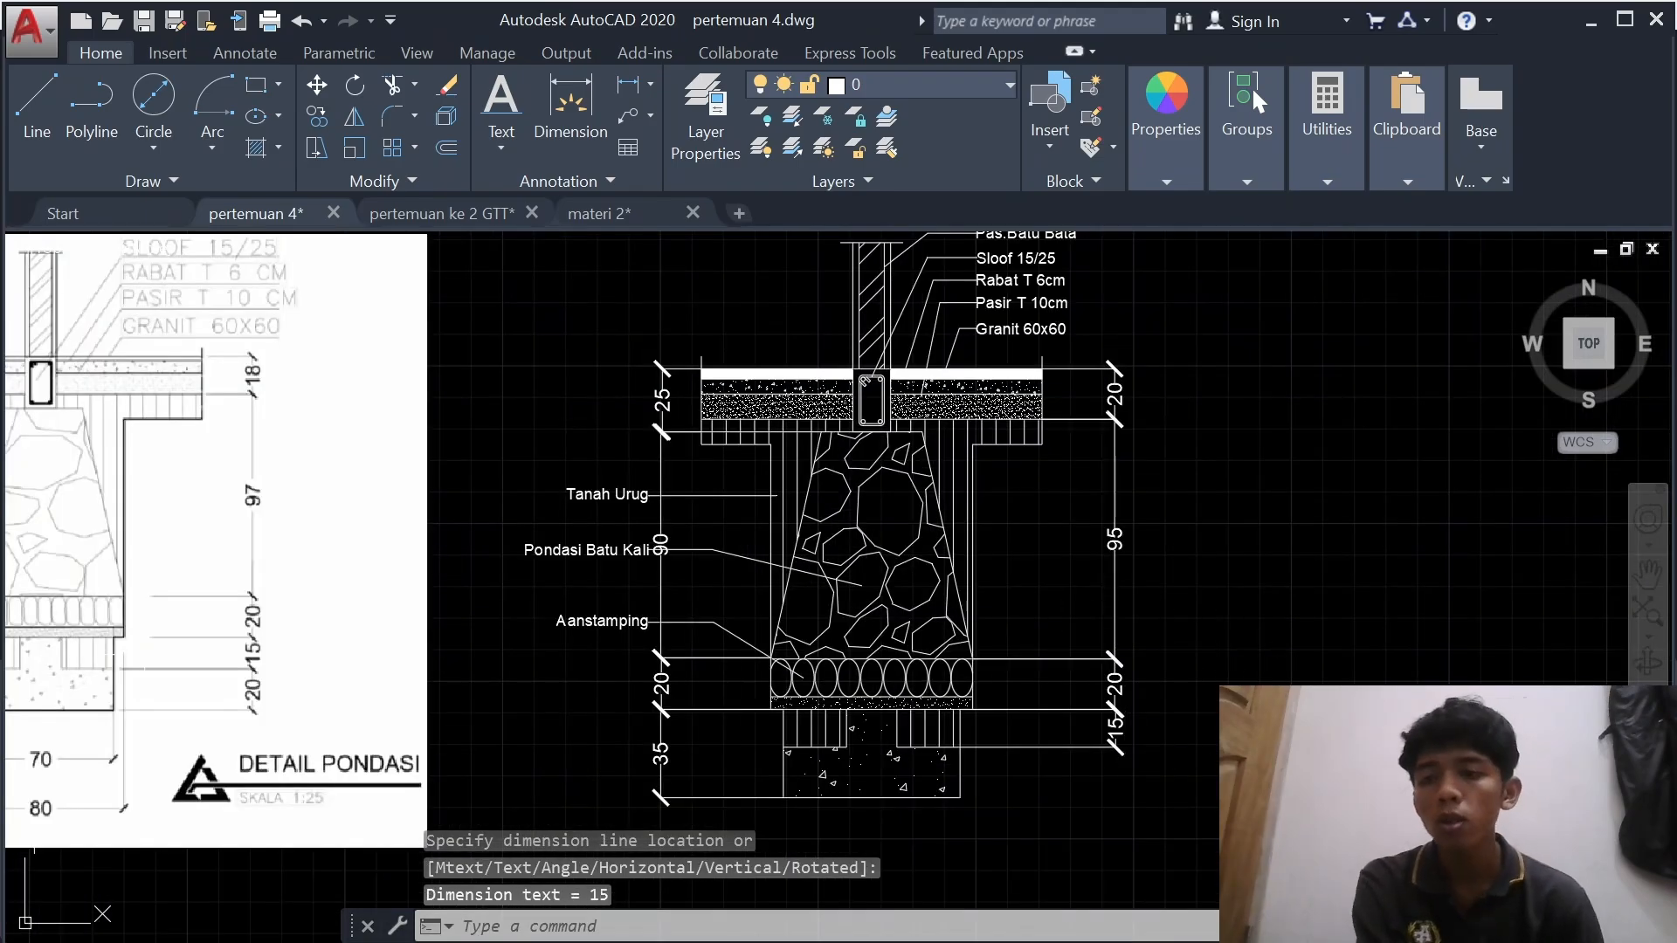
- Add a vertical linear dimension from the hatched strip's lower right corner to the footing's lower right corner, in line with the right-hand dimensions above
click(629, 85)
scroll(1000, 743, down, 4)
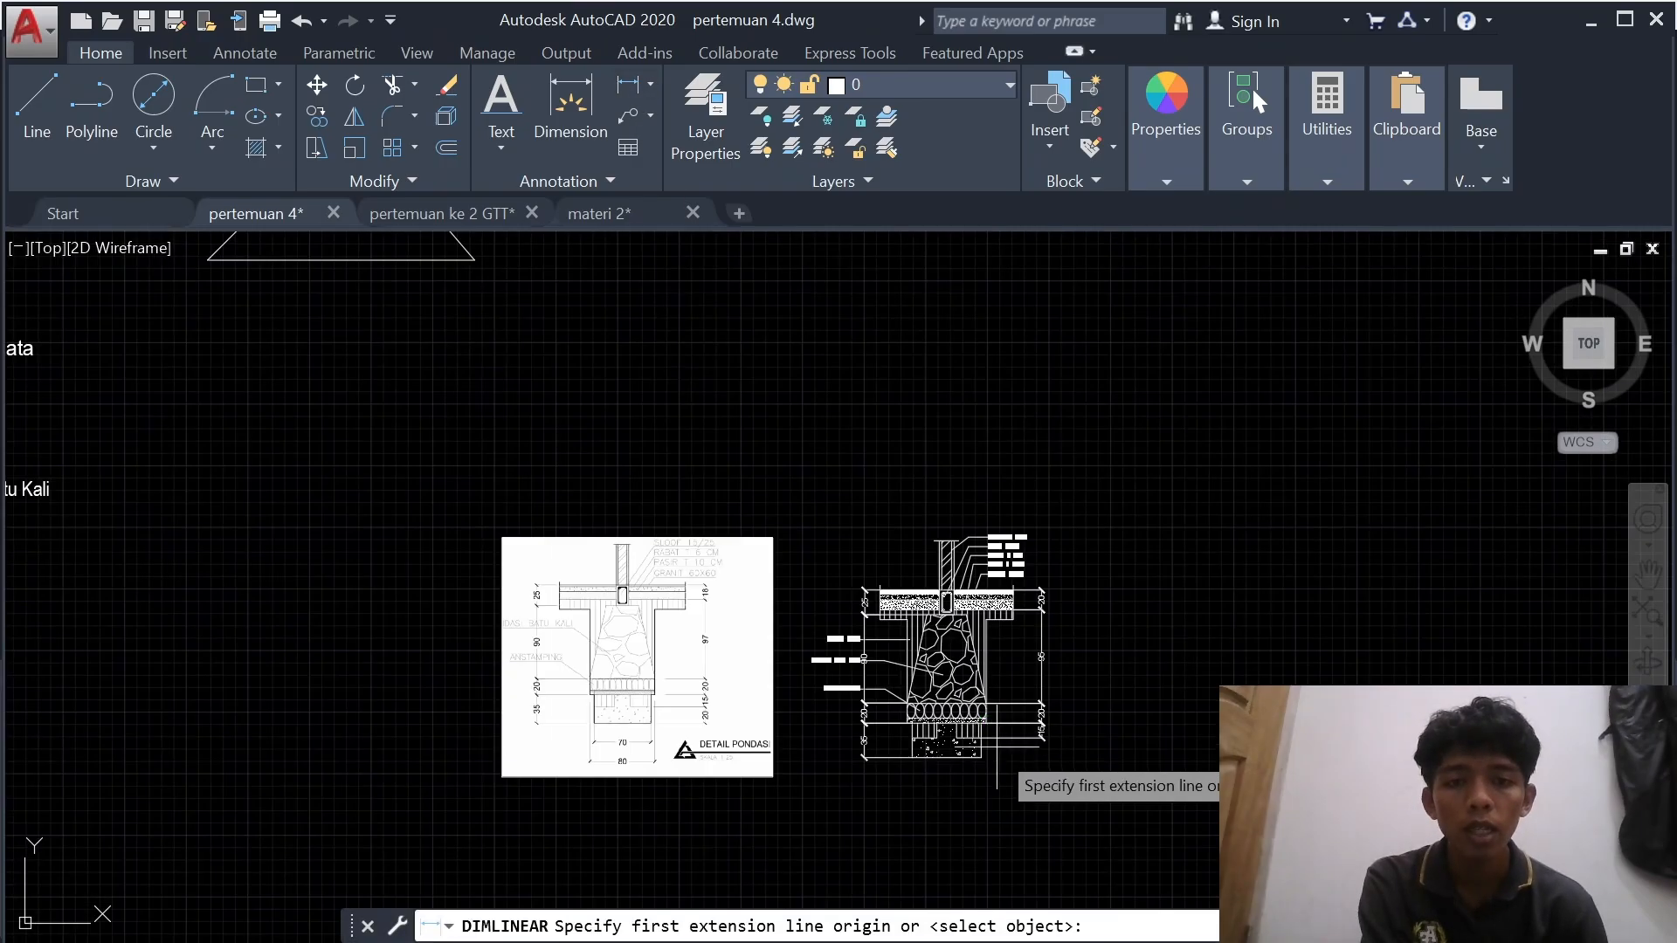
middle_drag(1000, 742, 849, 730)
scroll(848, 729, up, 6)
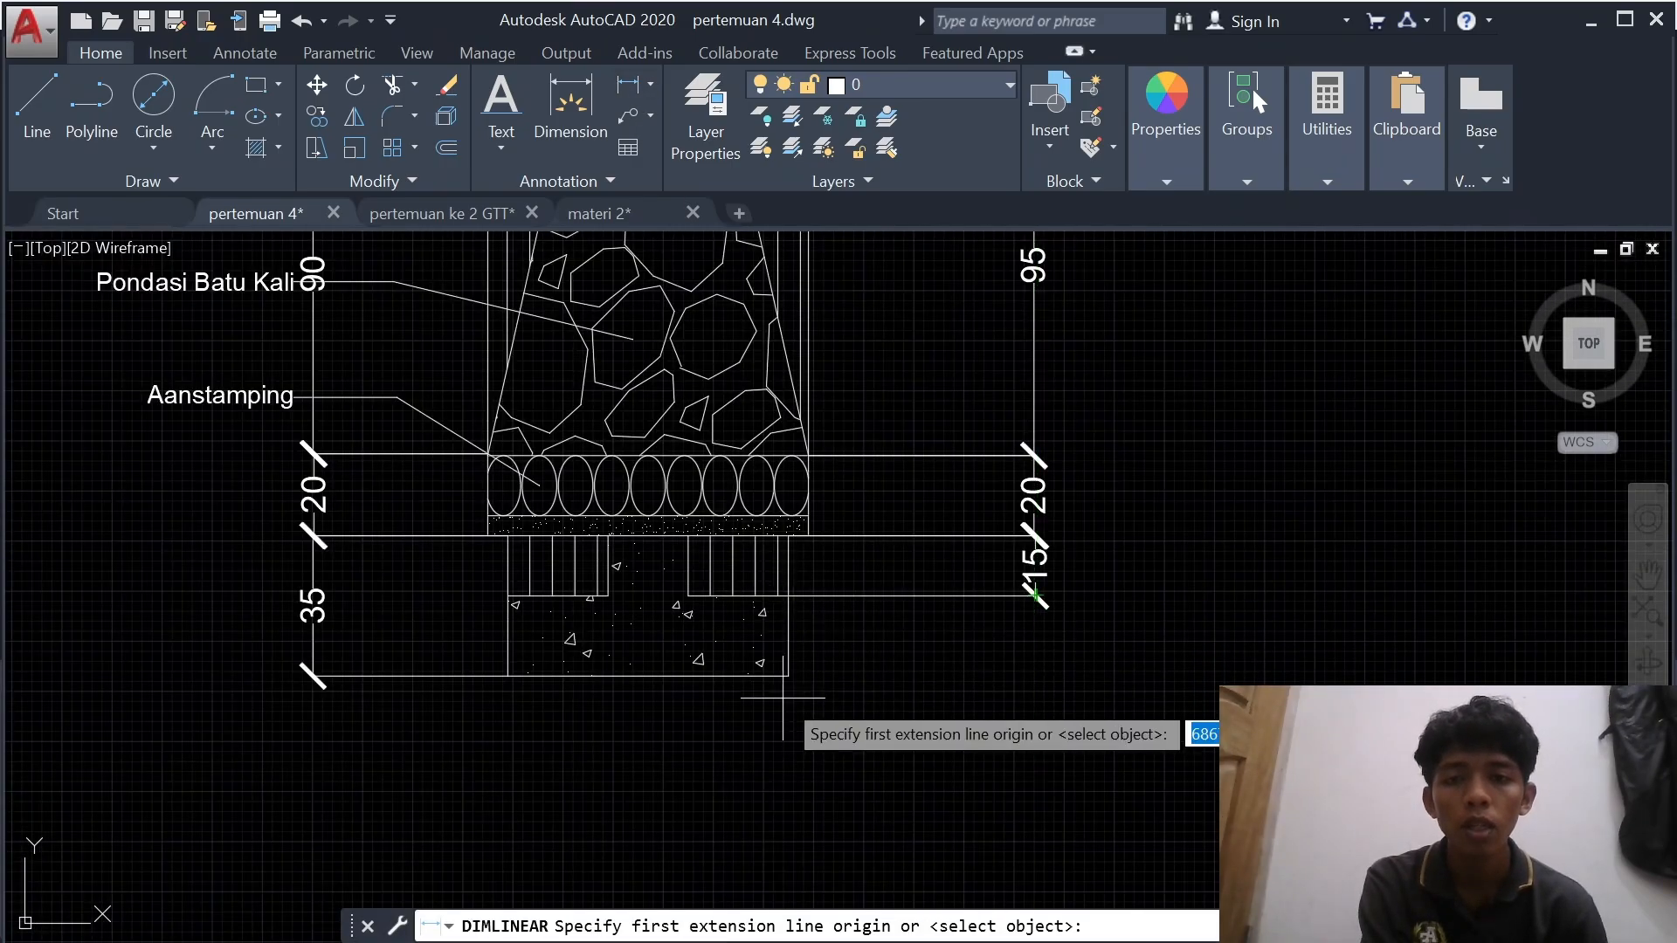
click(789, 596)
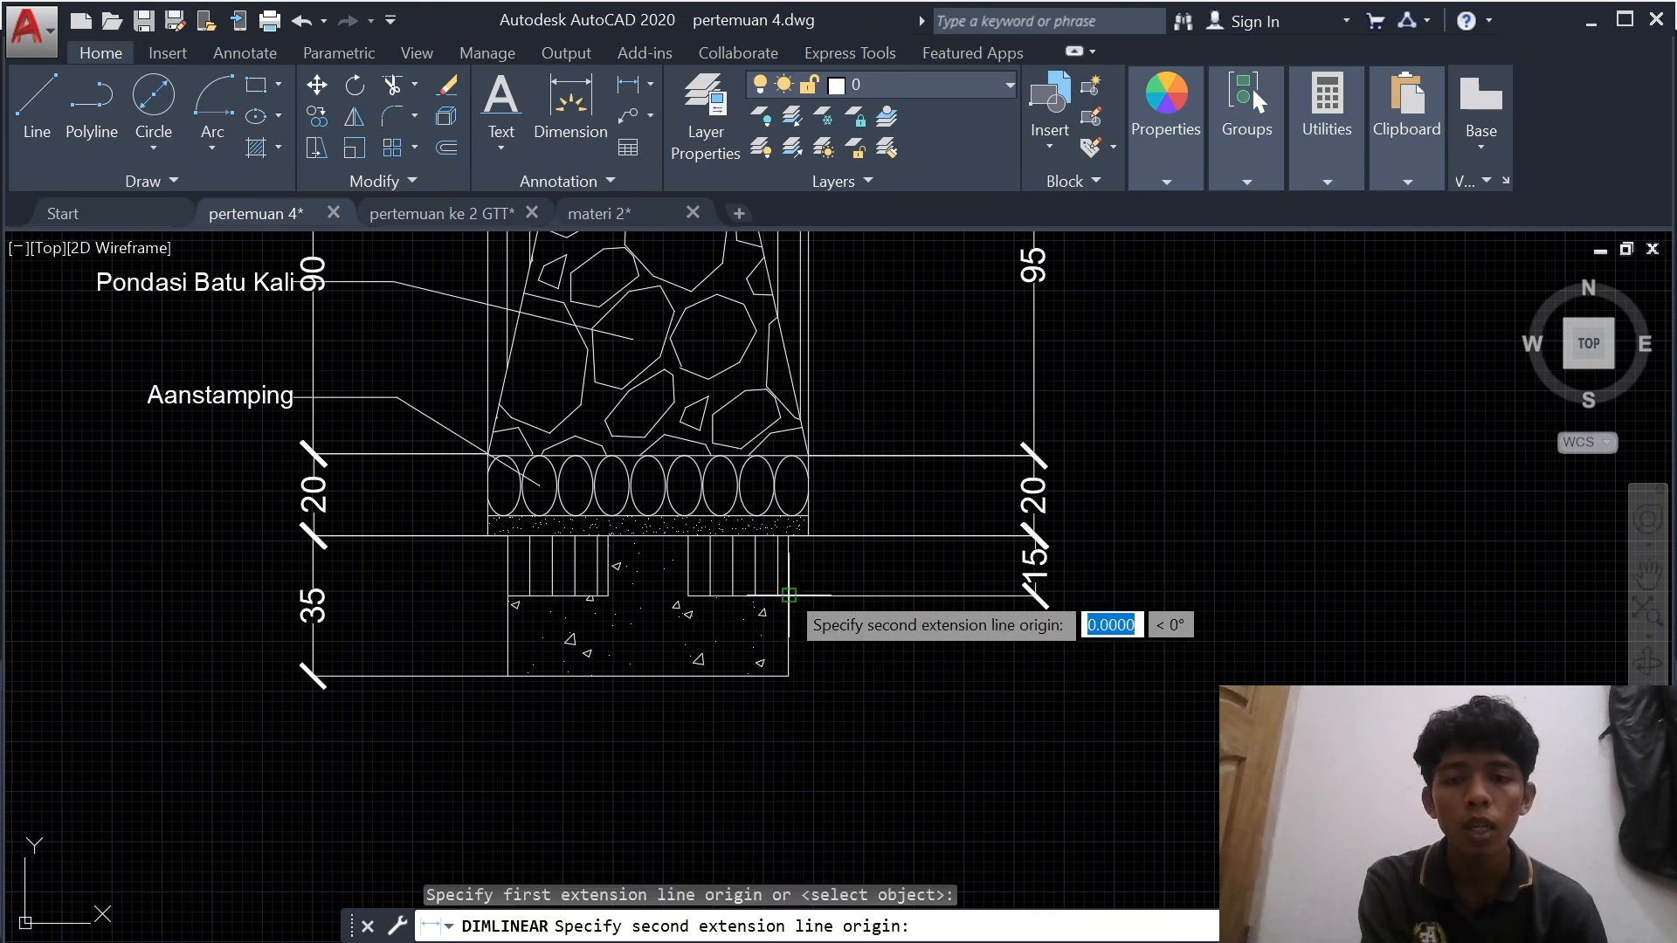
click(789, 675)
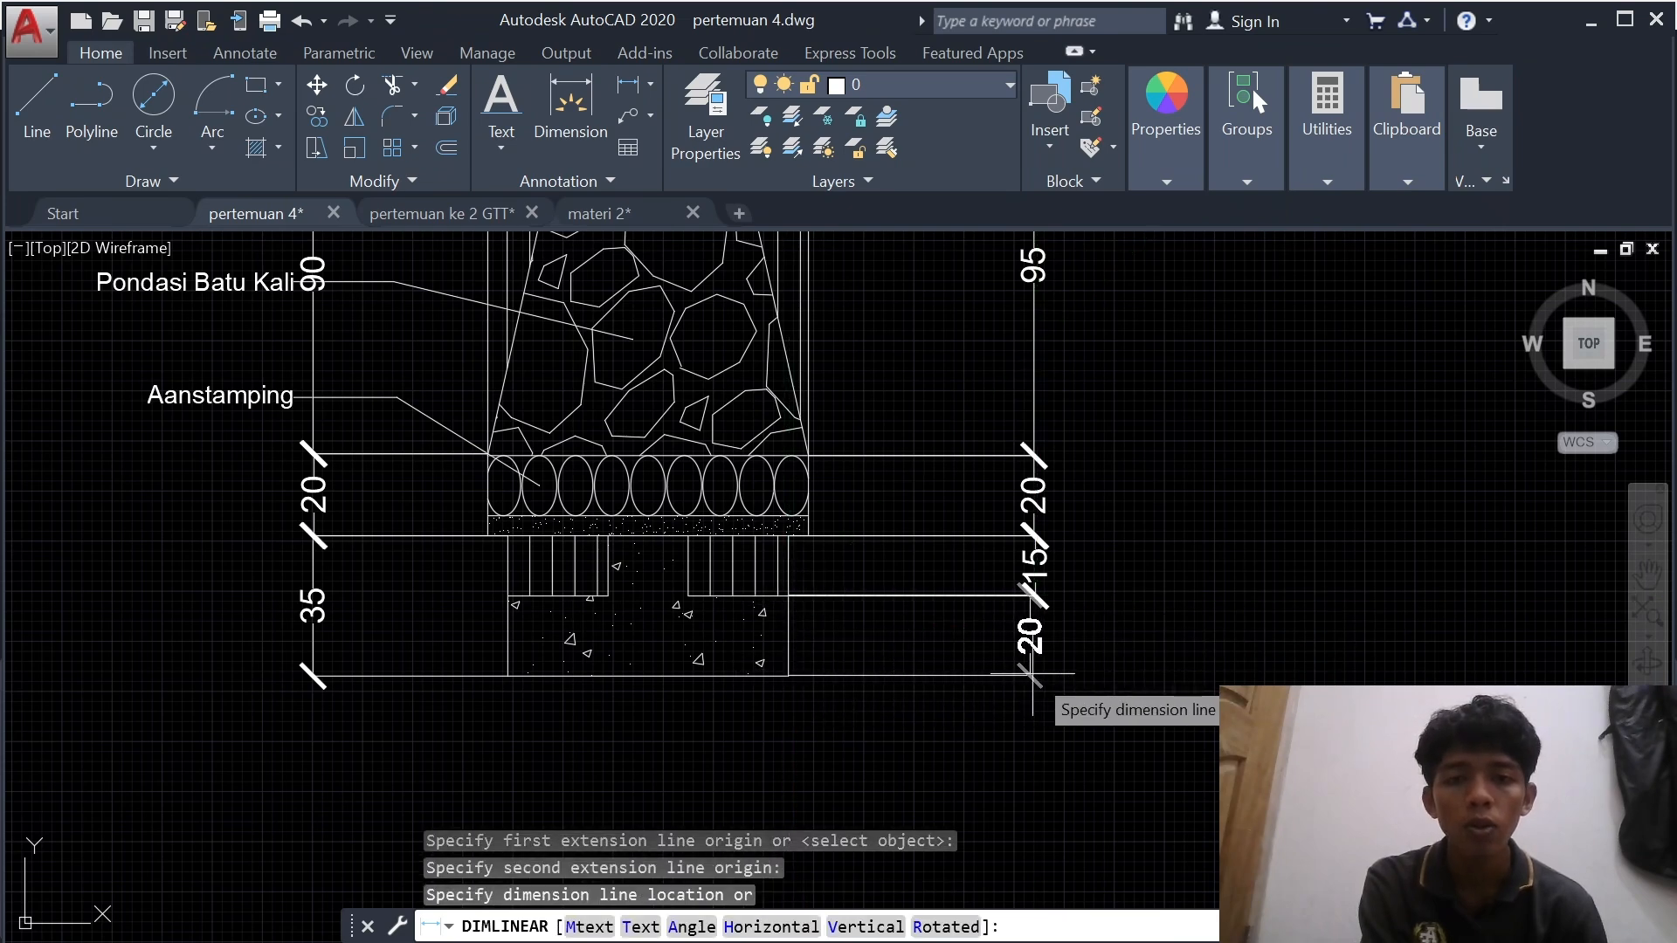
click(1035, 675)
scroll(1039, 671, down, 4)
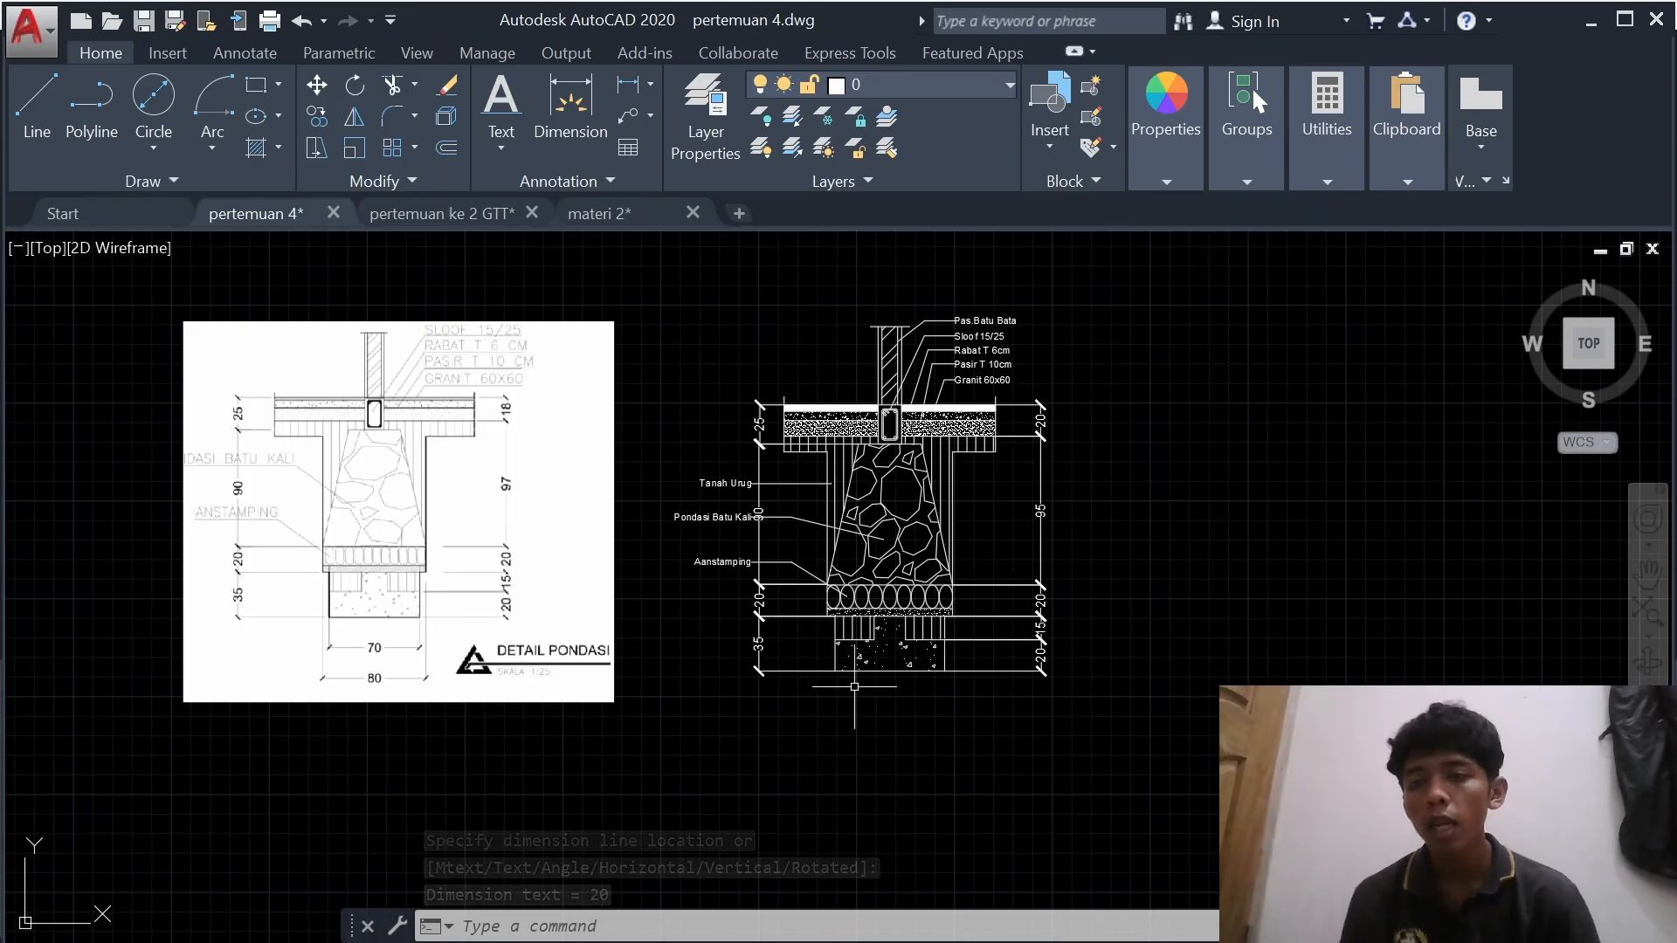
- Add a horizontal linear dimension below the footing, spanning its lower left and lower right corners
click(640, 91)
scroll(768, 588, up, 5)
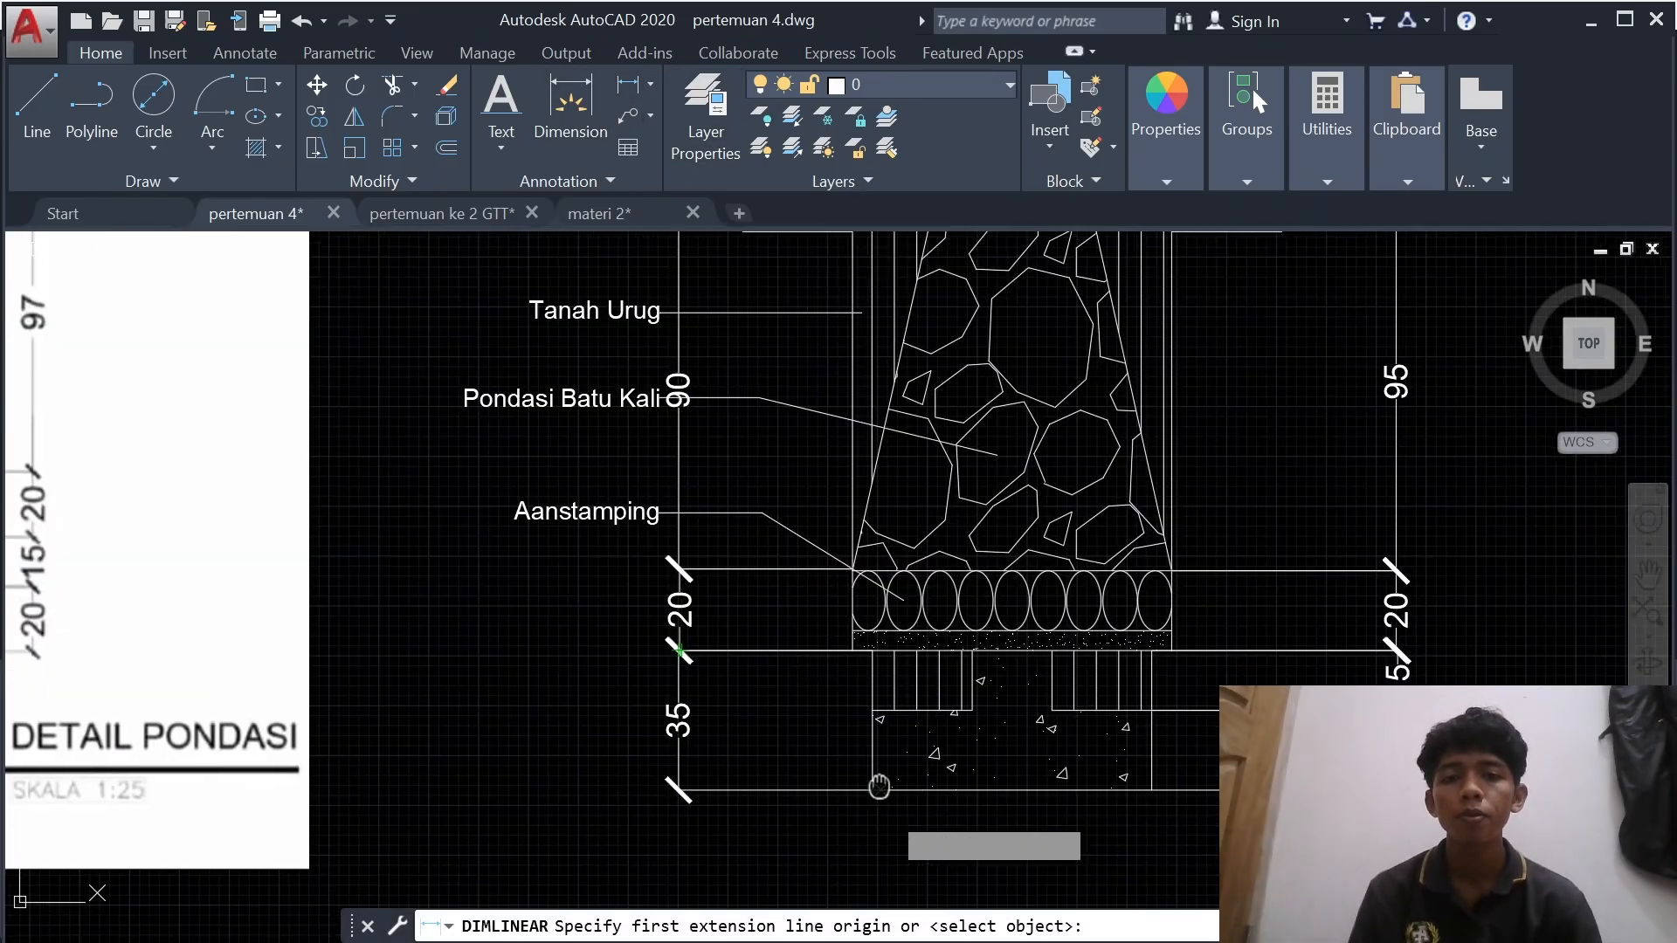
scroll(769, 406, down, 4)
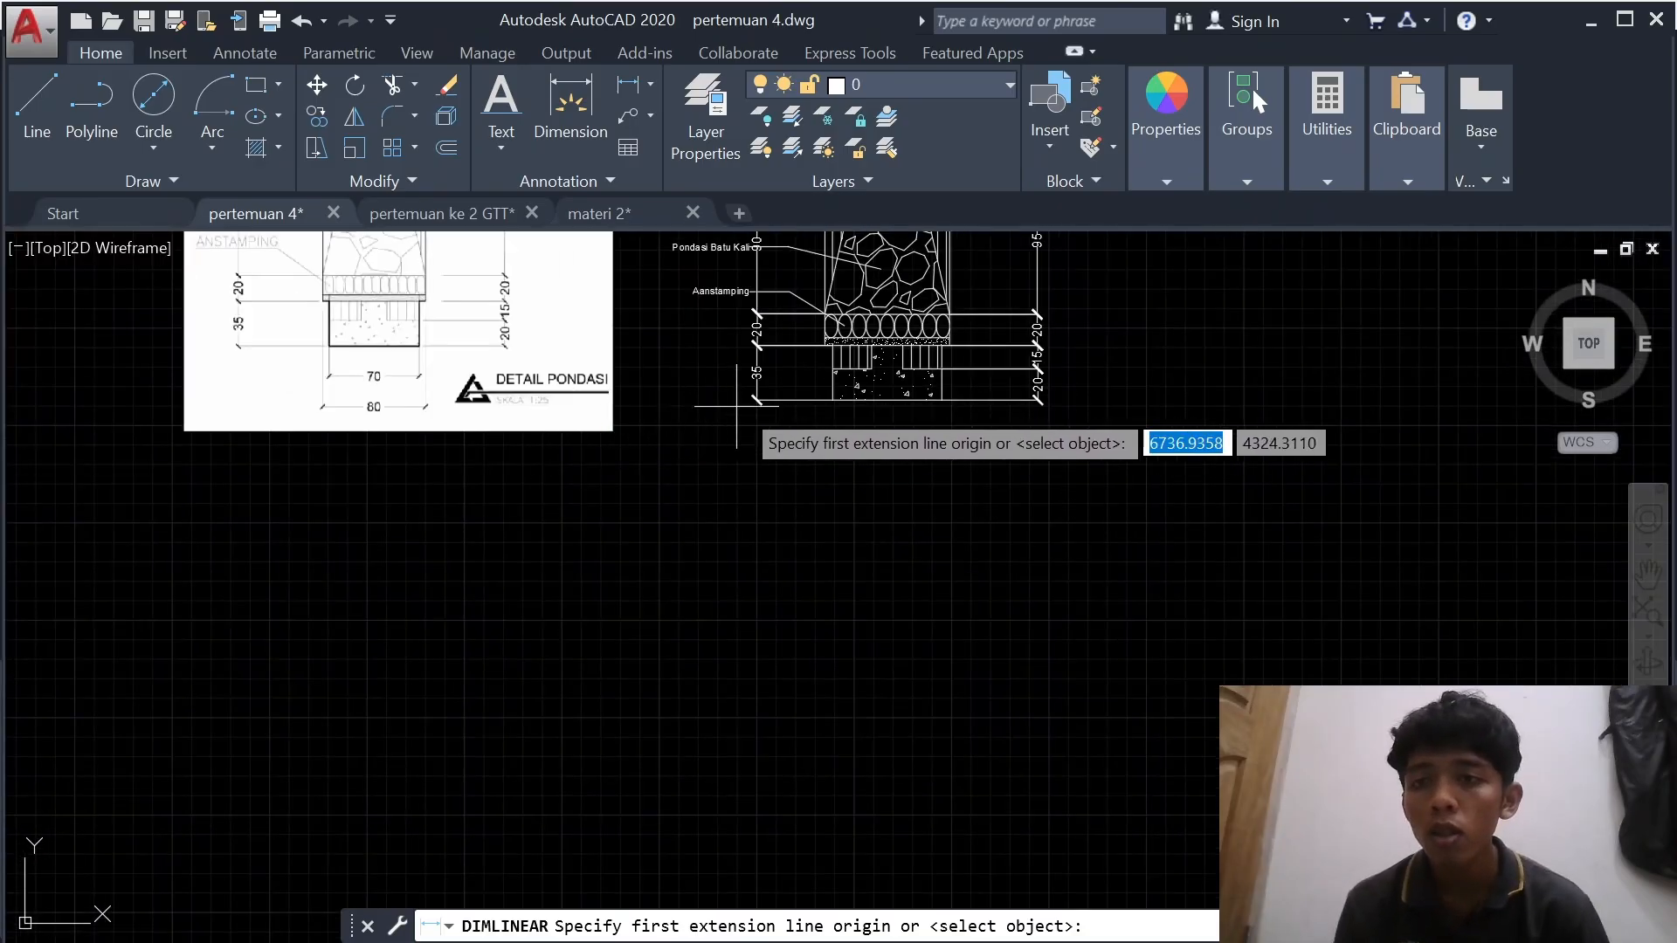
scroll(843, 437, up, 3)
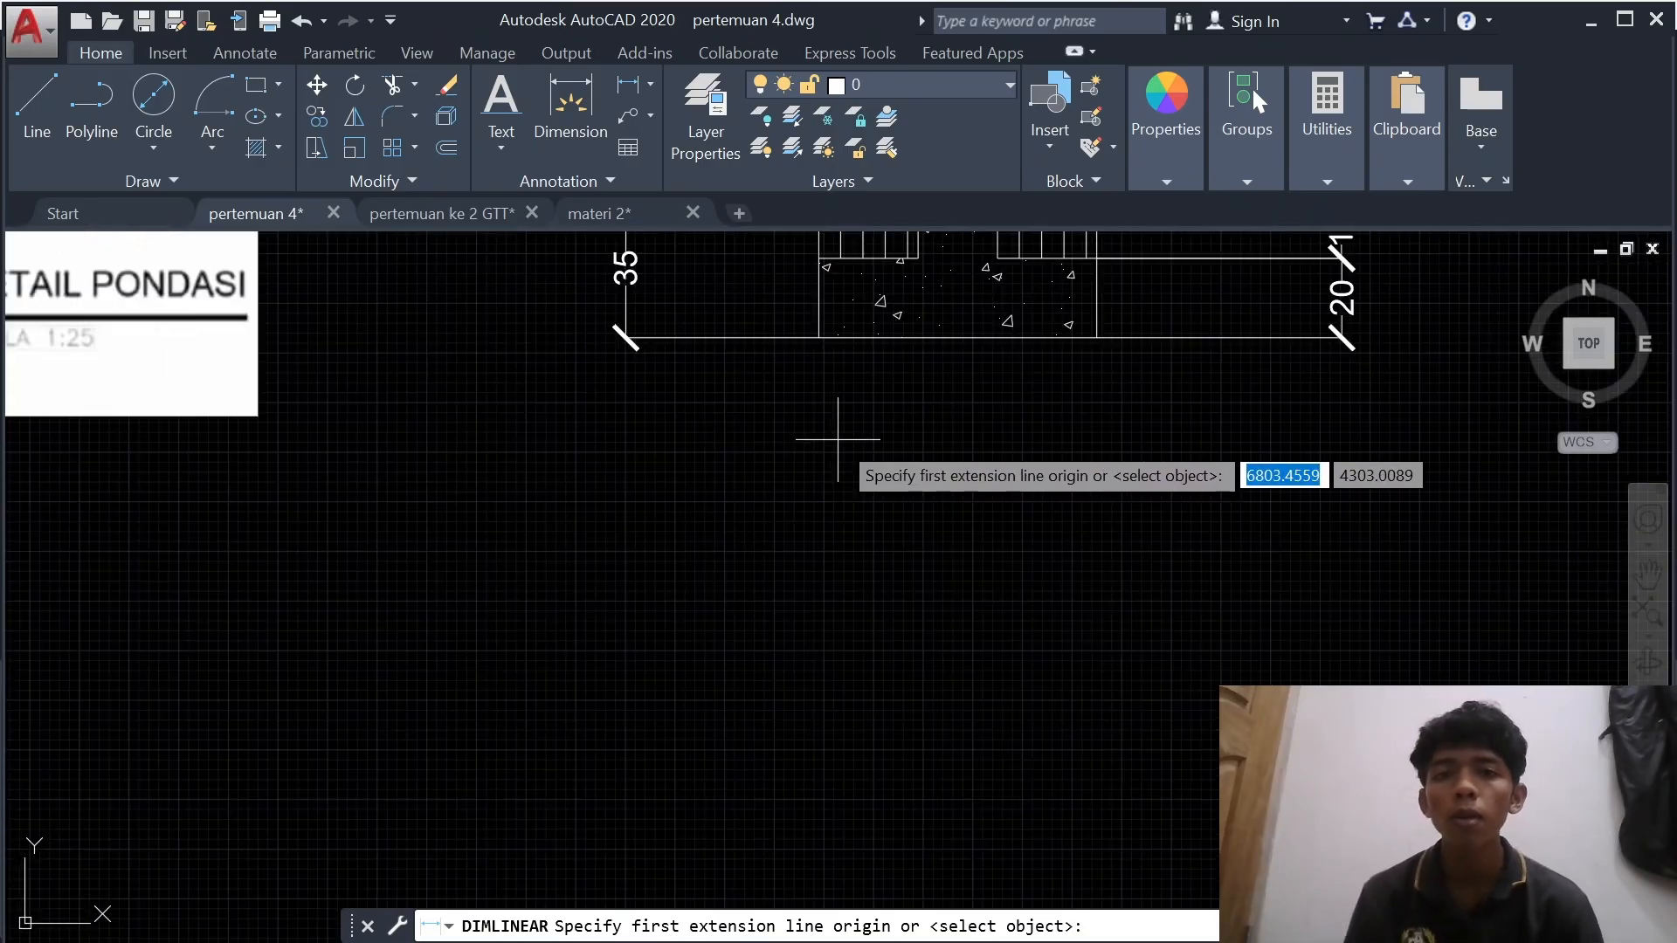
click(819, 337)
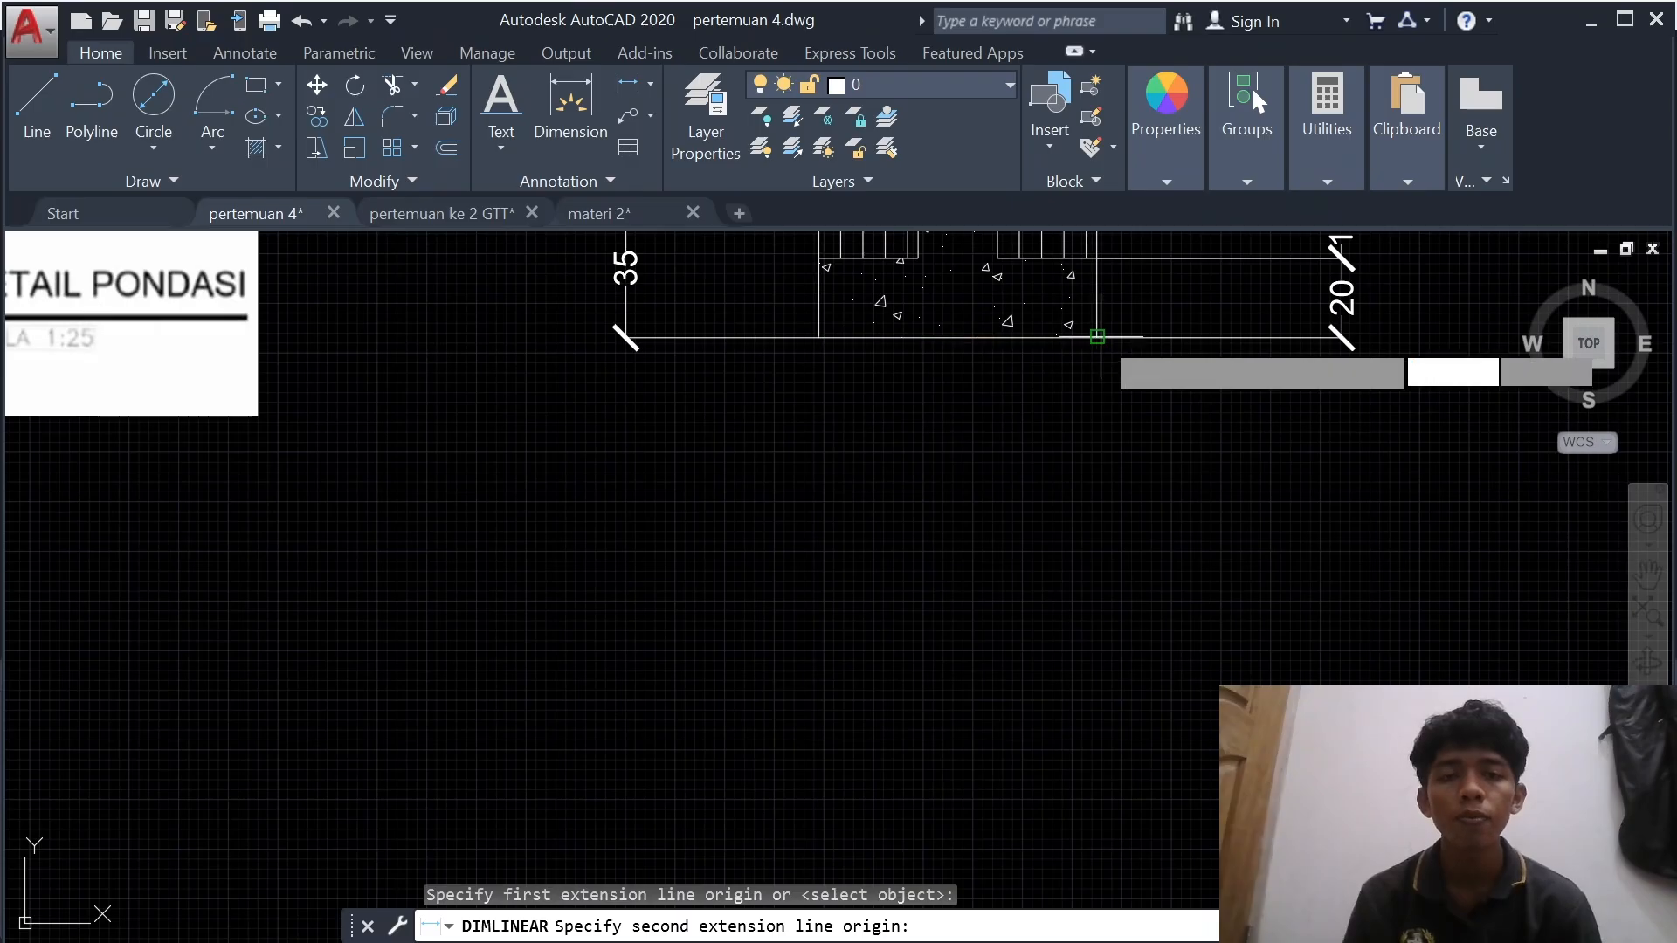
click(1097, 337)
click(1097, 443)
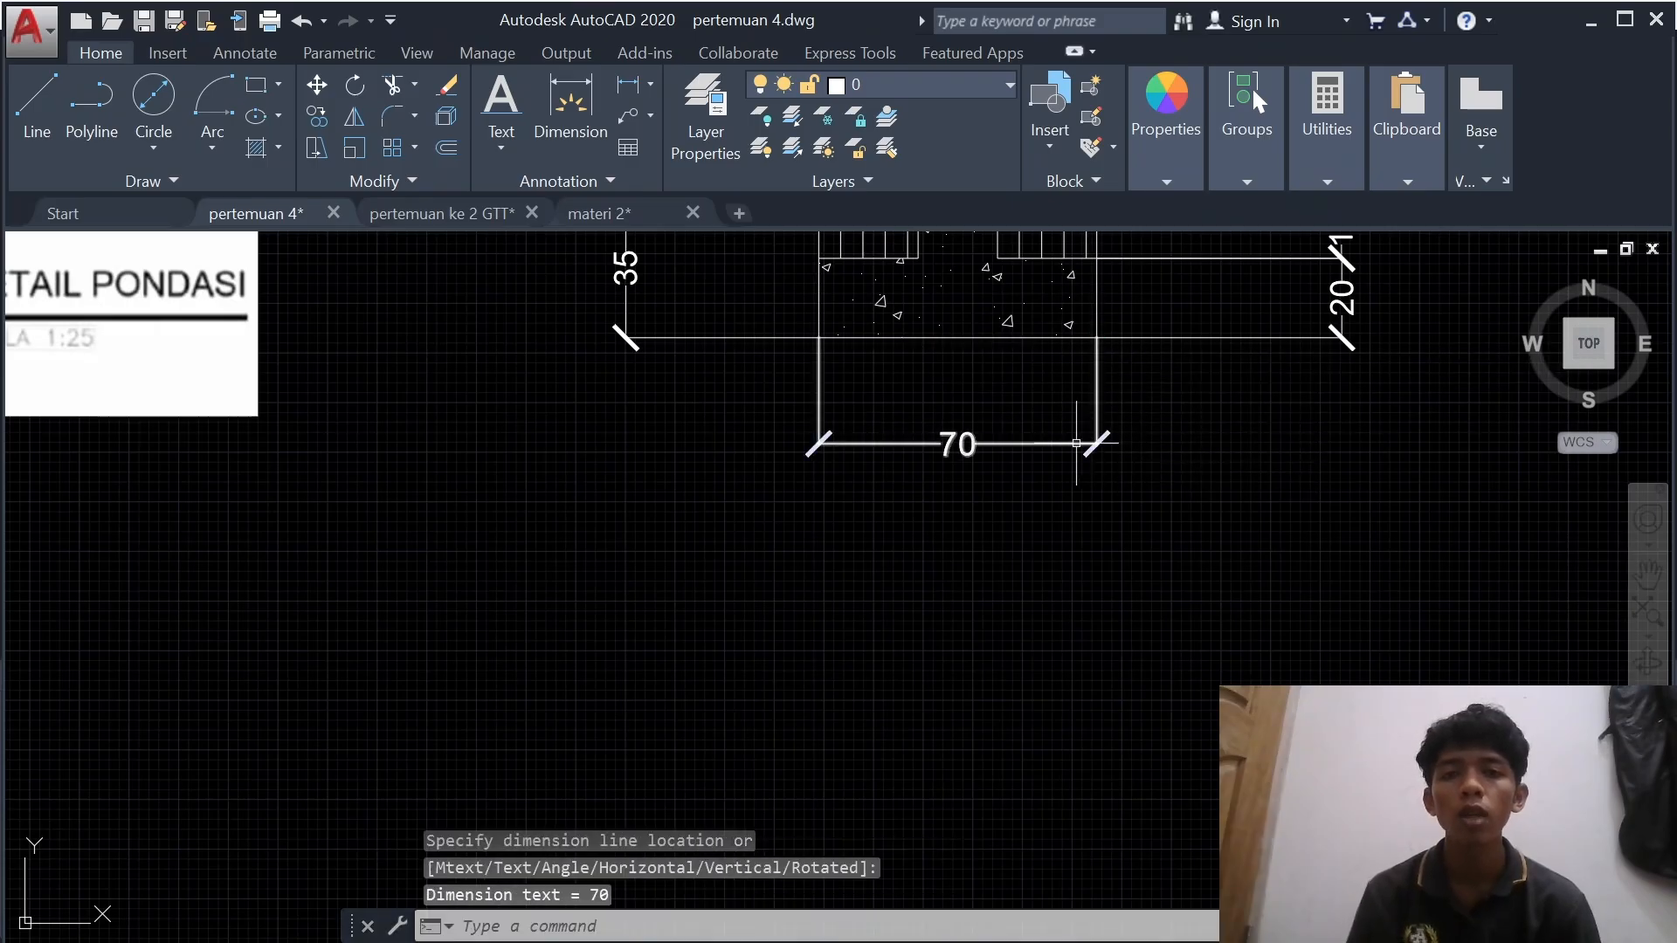
scroll(975, 453, down, 4)
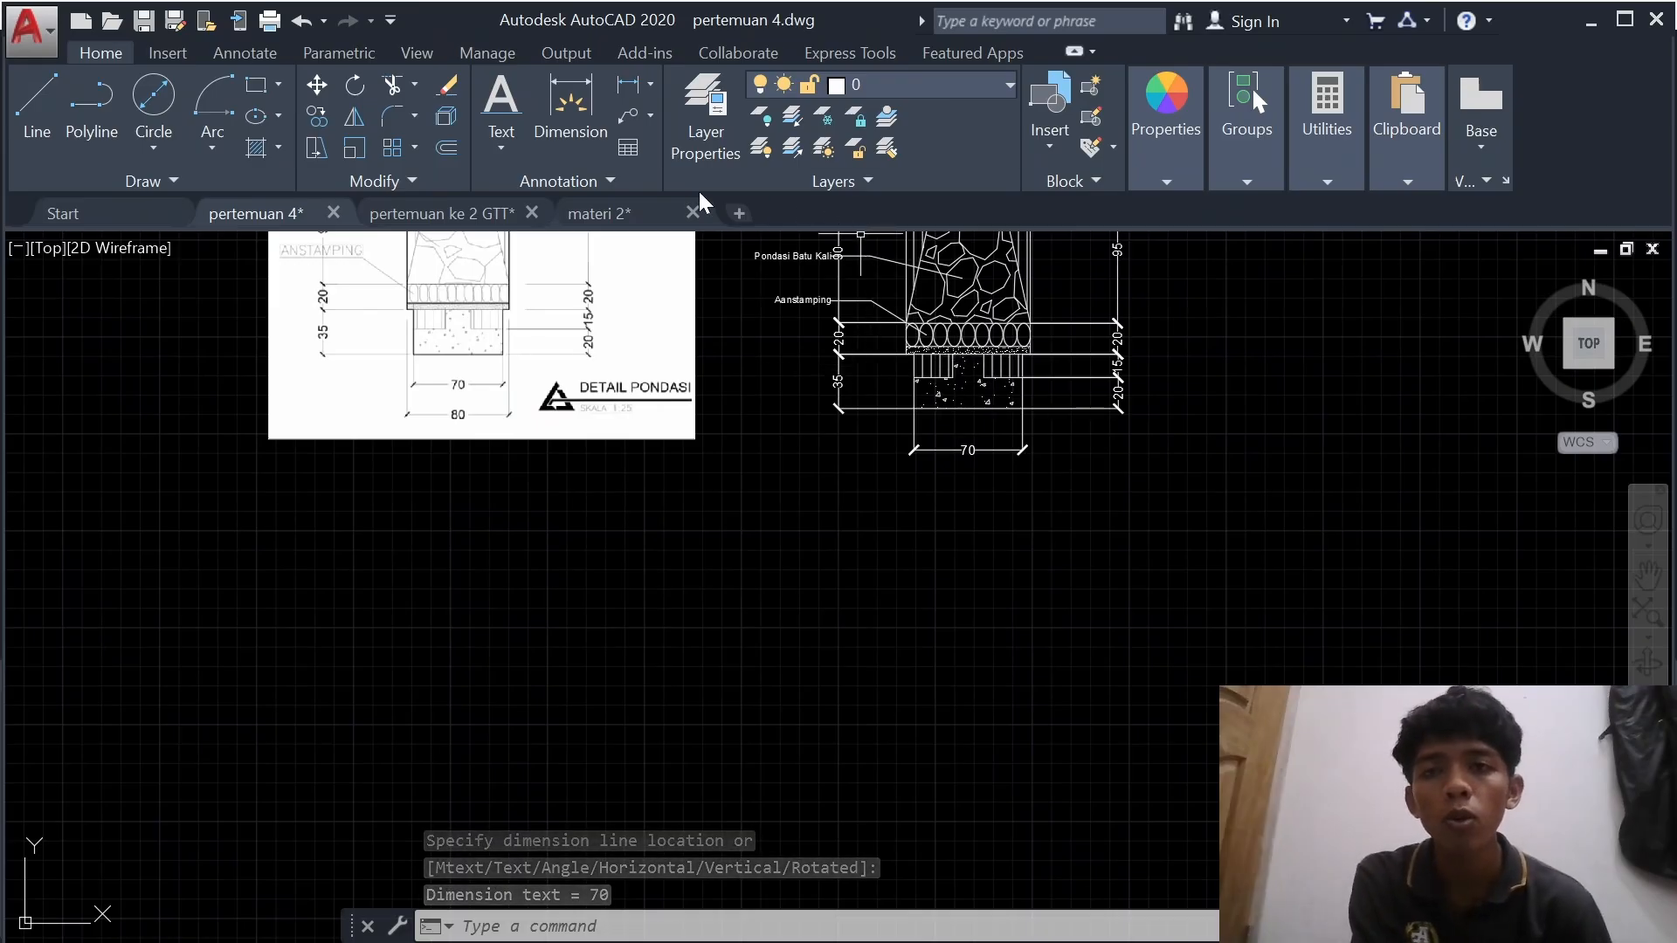
- Add a horizontal linear dimension across the lower corners of the thin layer under the oval stones, placed just below the footing width dimension
click(632, 83)
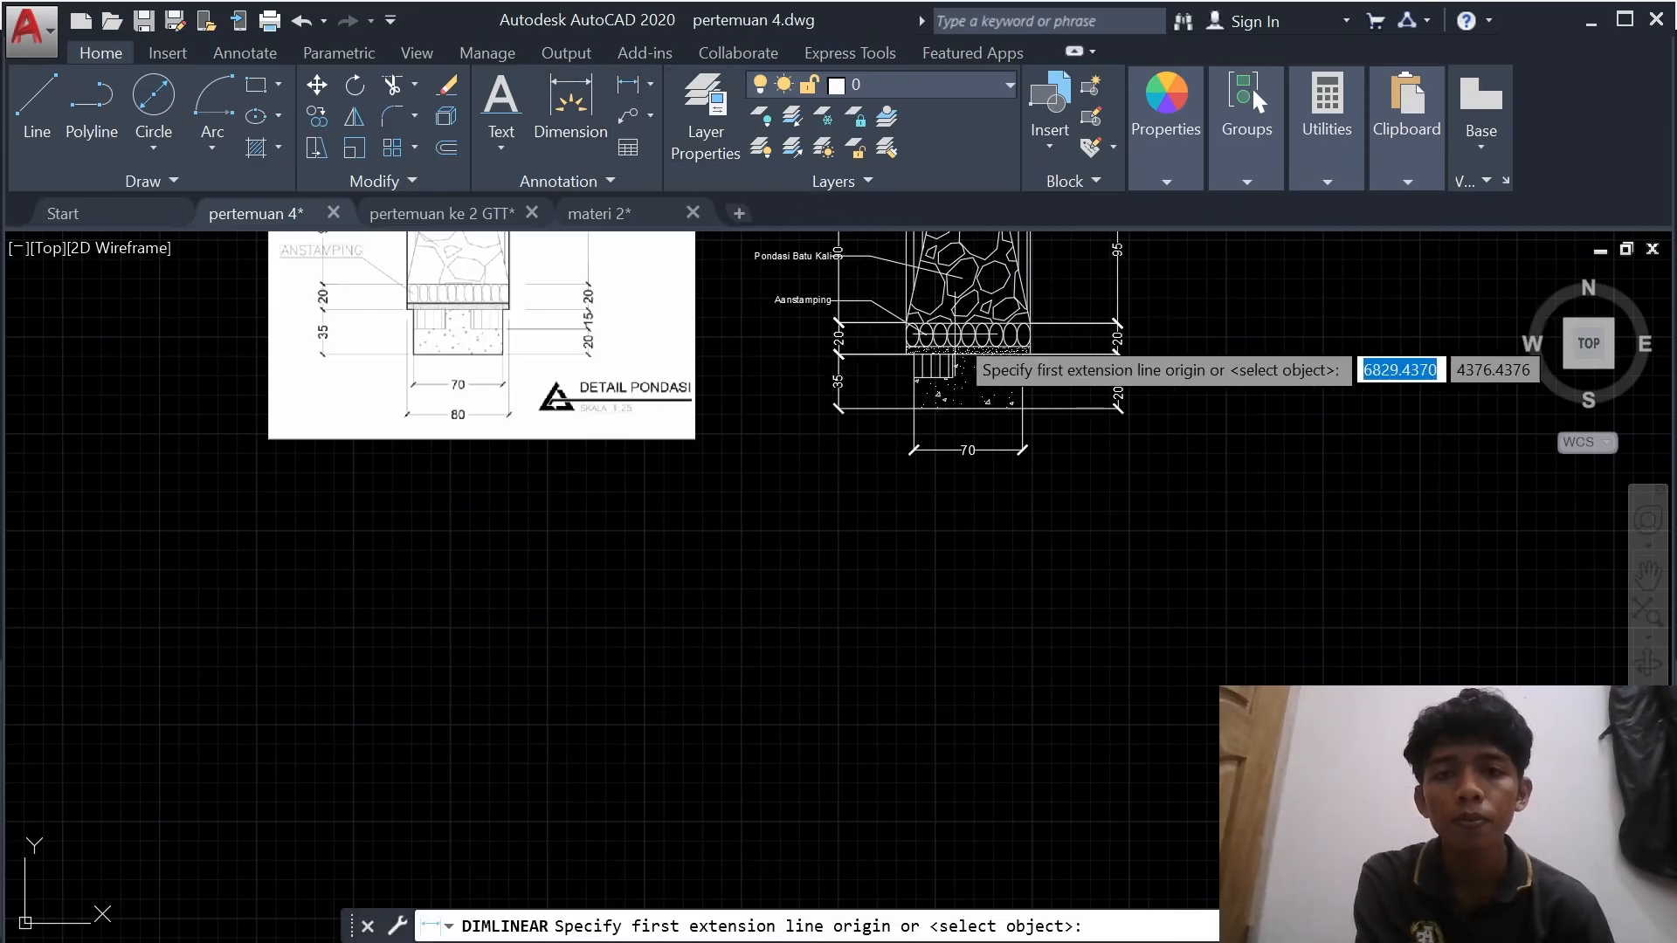
click(907, 353)
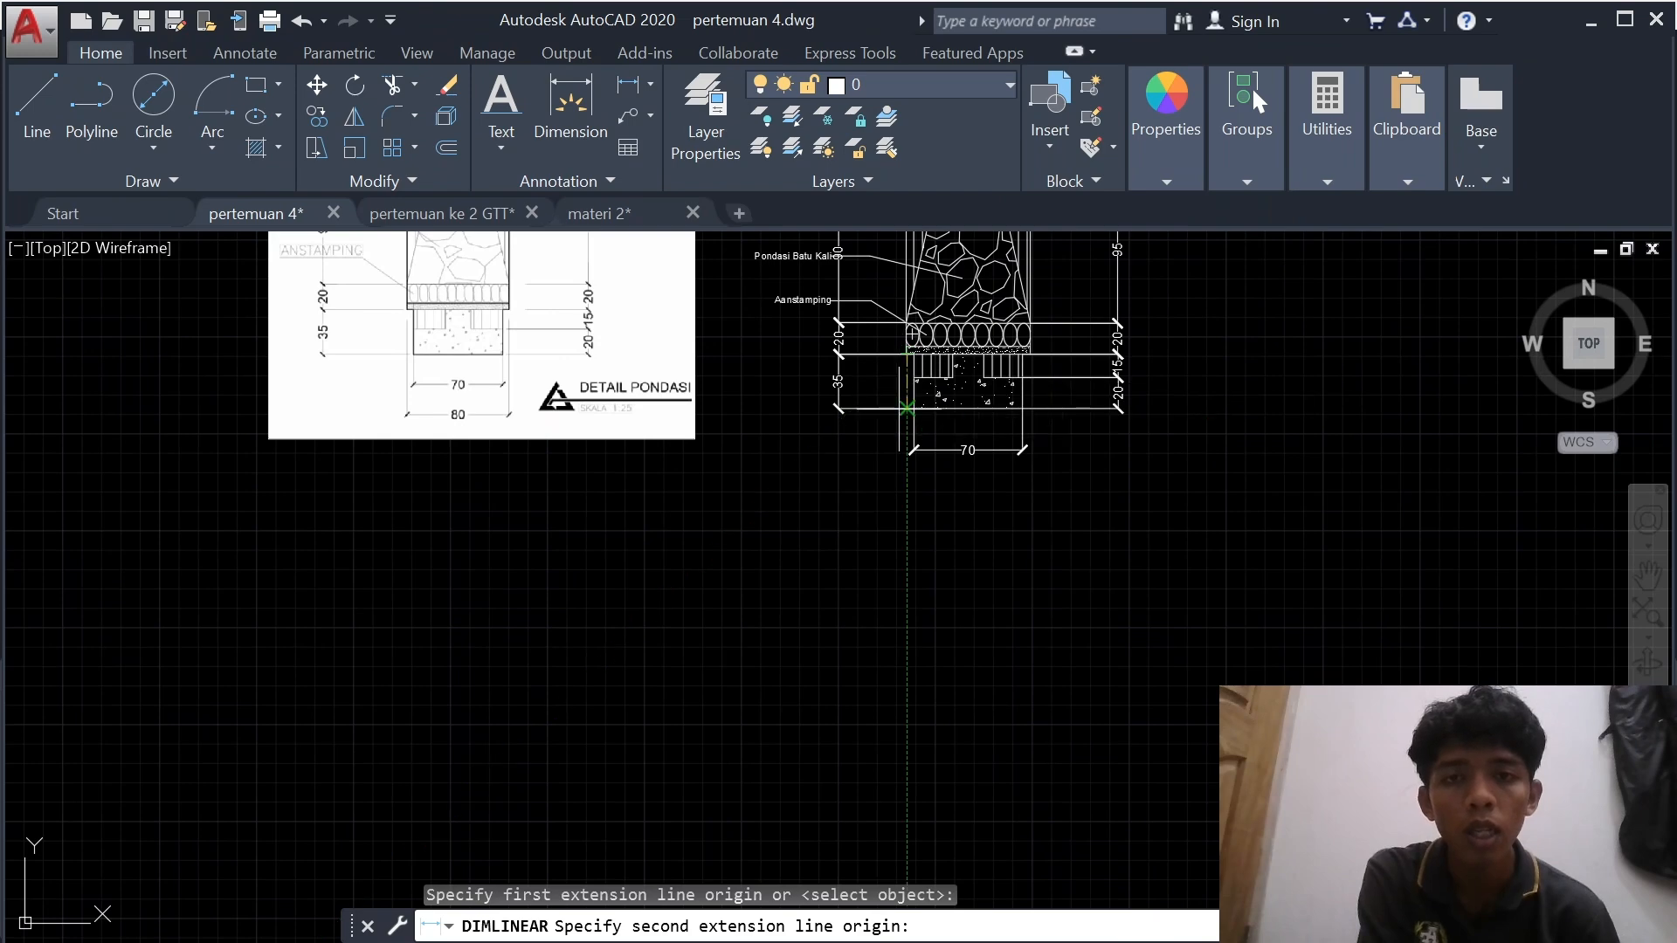
scroll(1036, 353, up, 2)
scroll(1036, 355, up, 4)
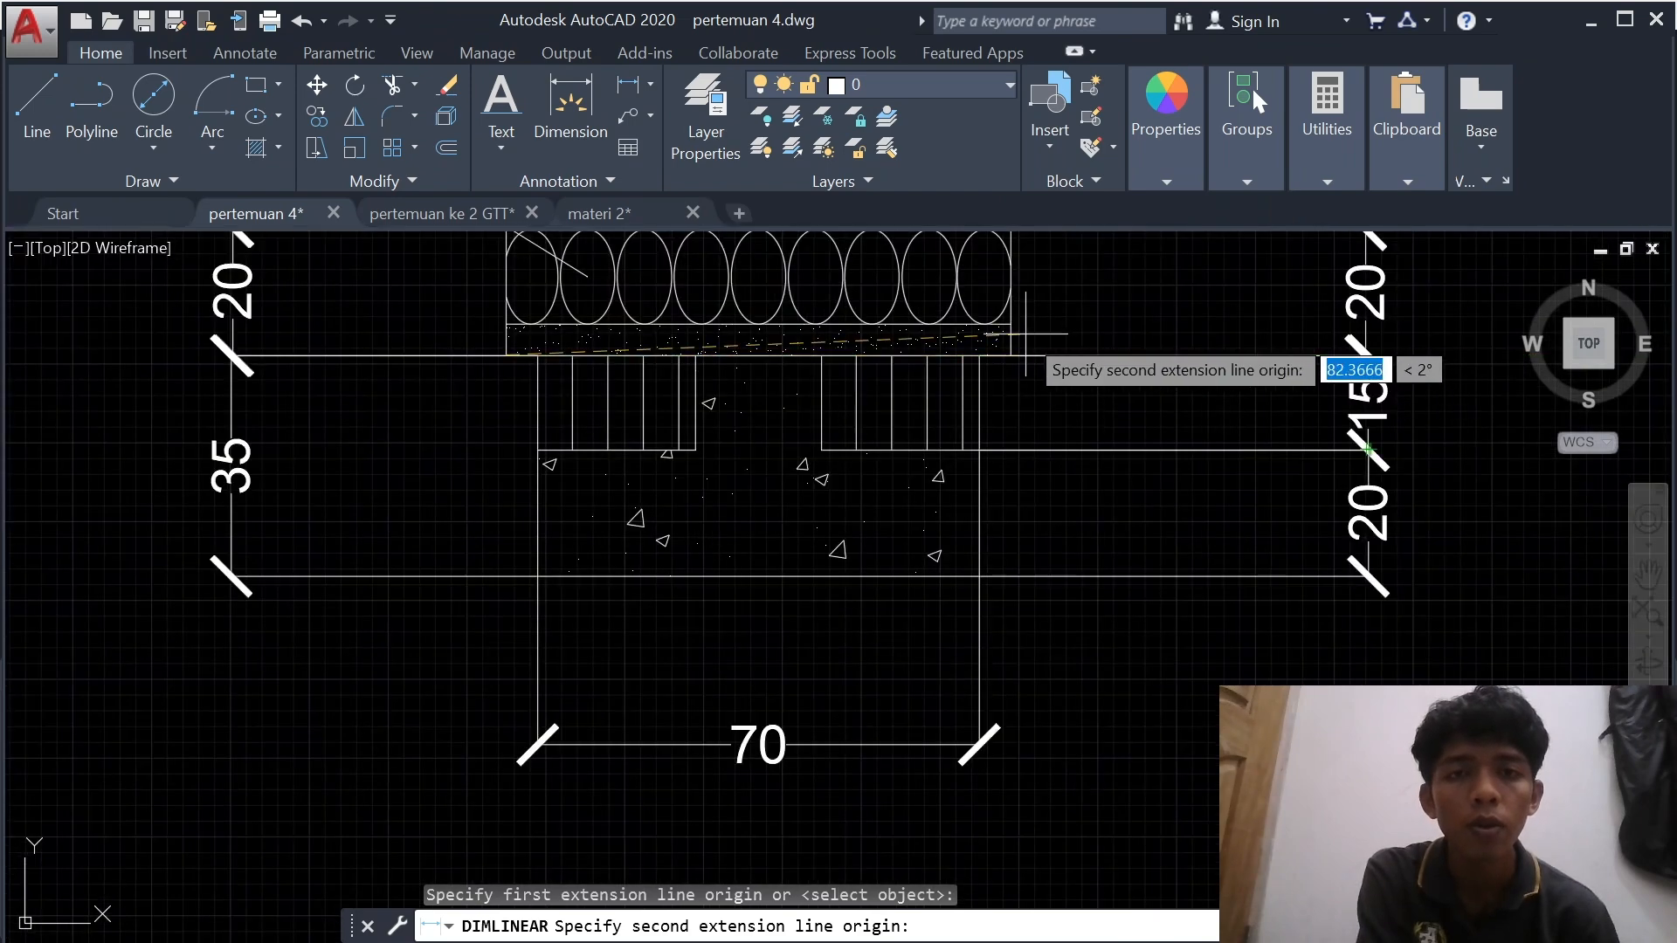
click(1011, 355)
scroll(971, 614, down, 3)
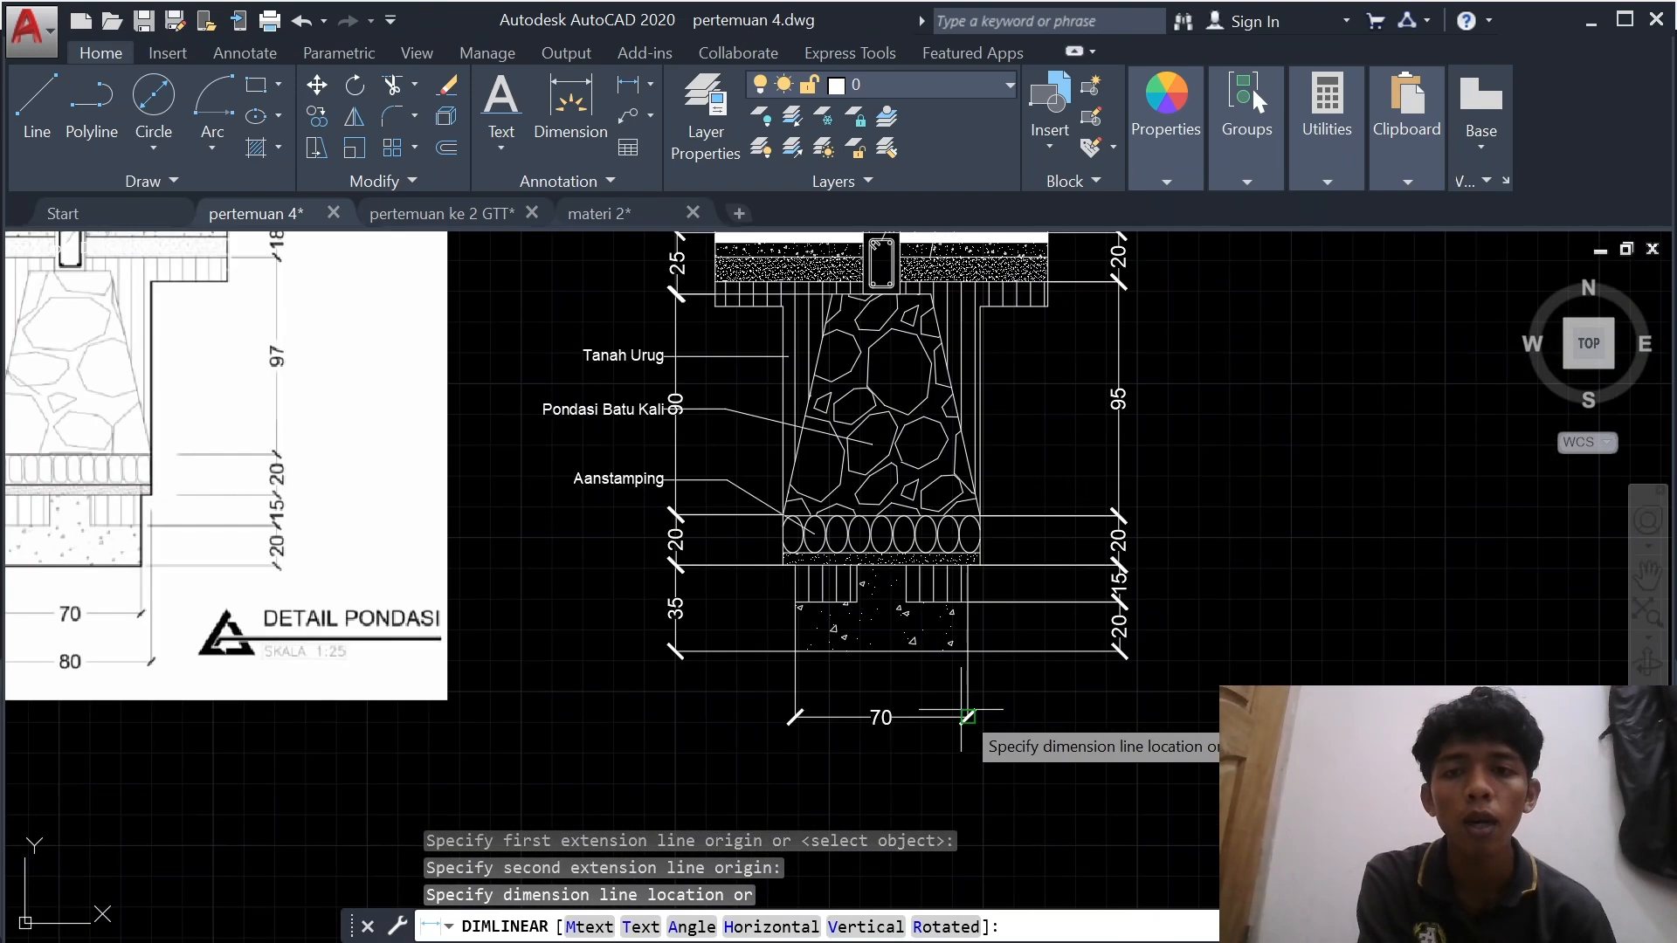
click(963, 758)
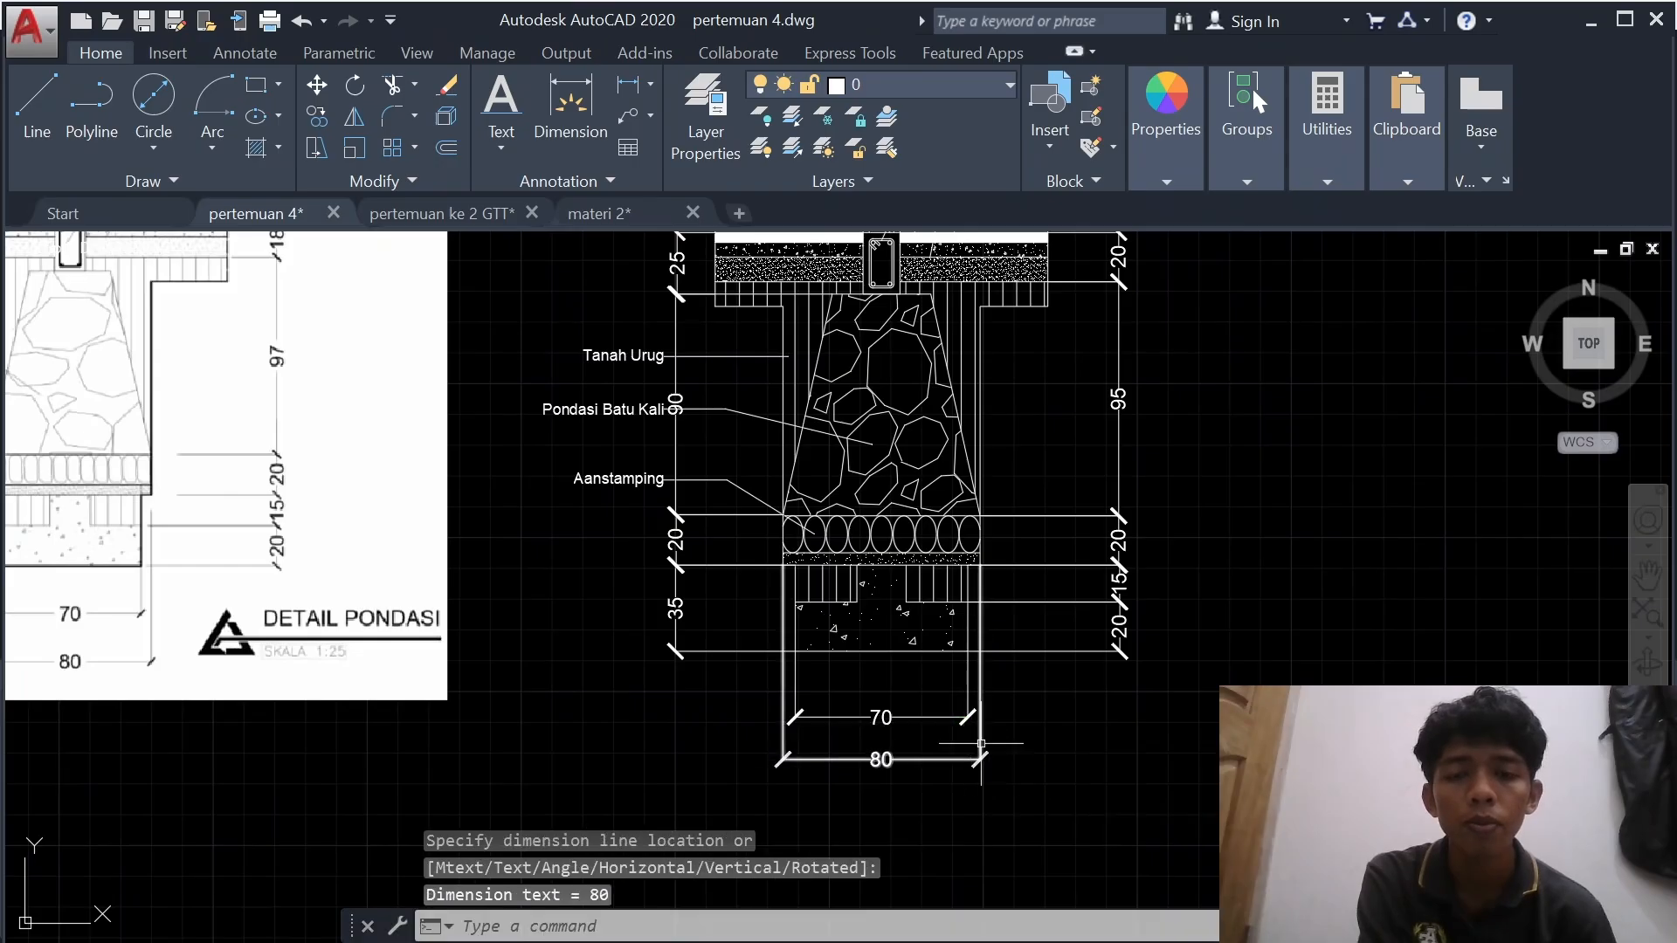
scroll(1102, 600, down, 2)
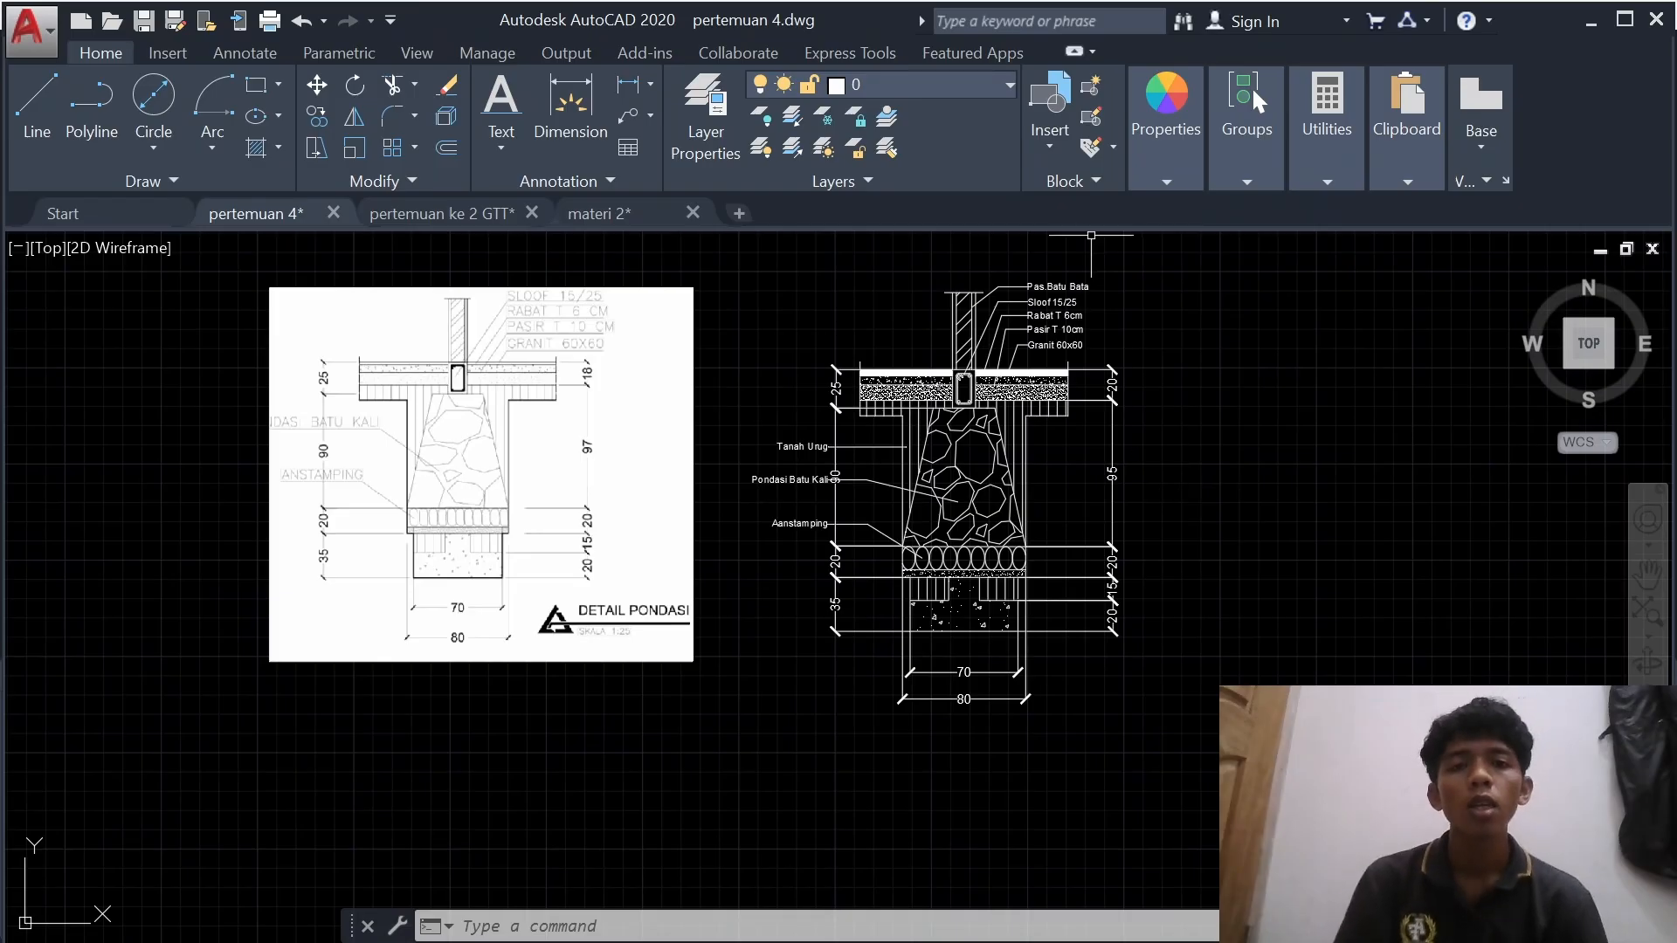
middle_drag(1104, 328, 1051, 422)
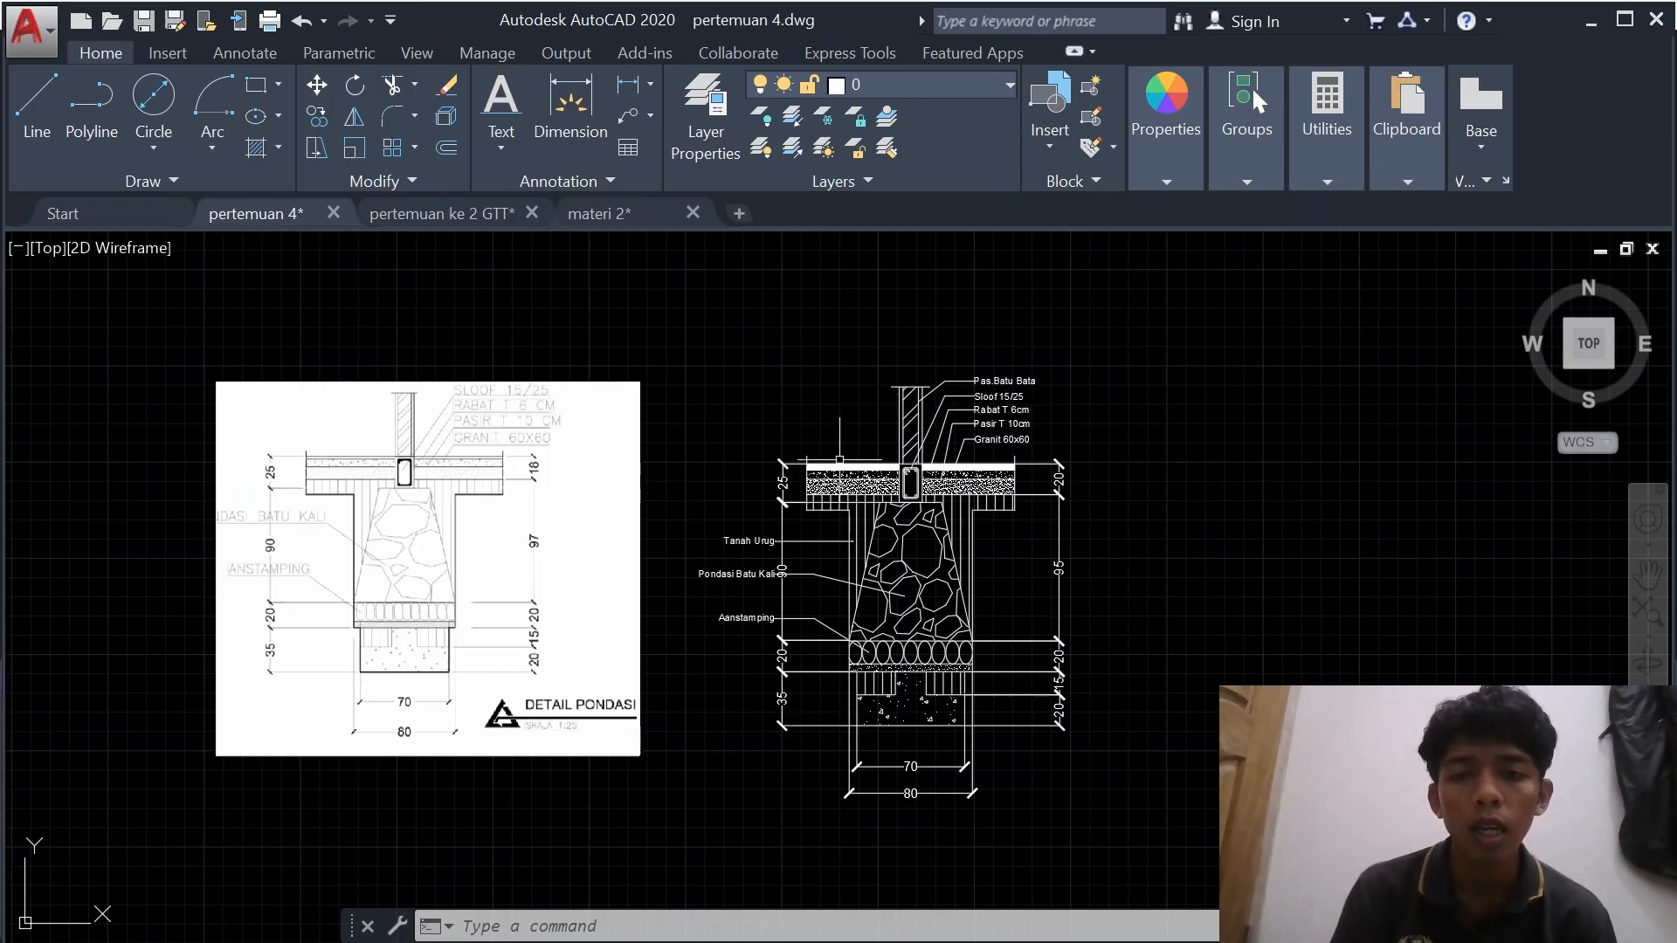
scroll(804, 616, up, 2)
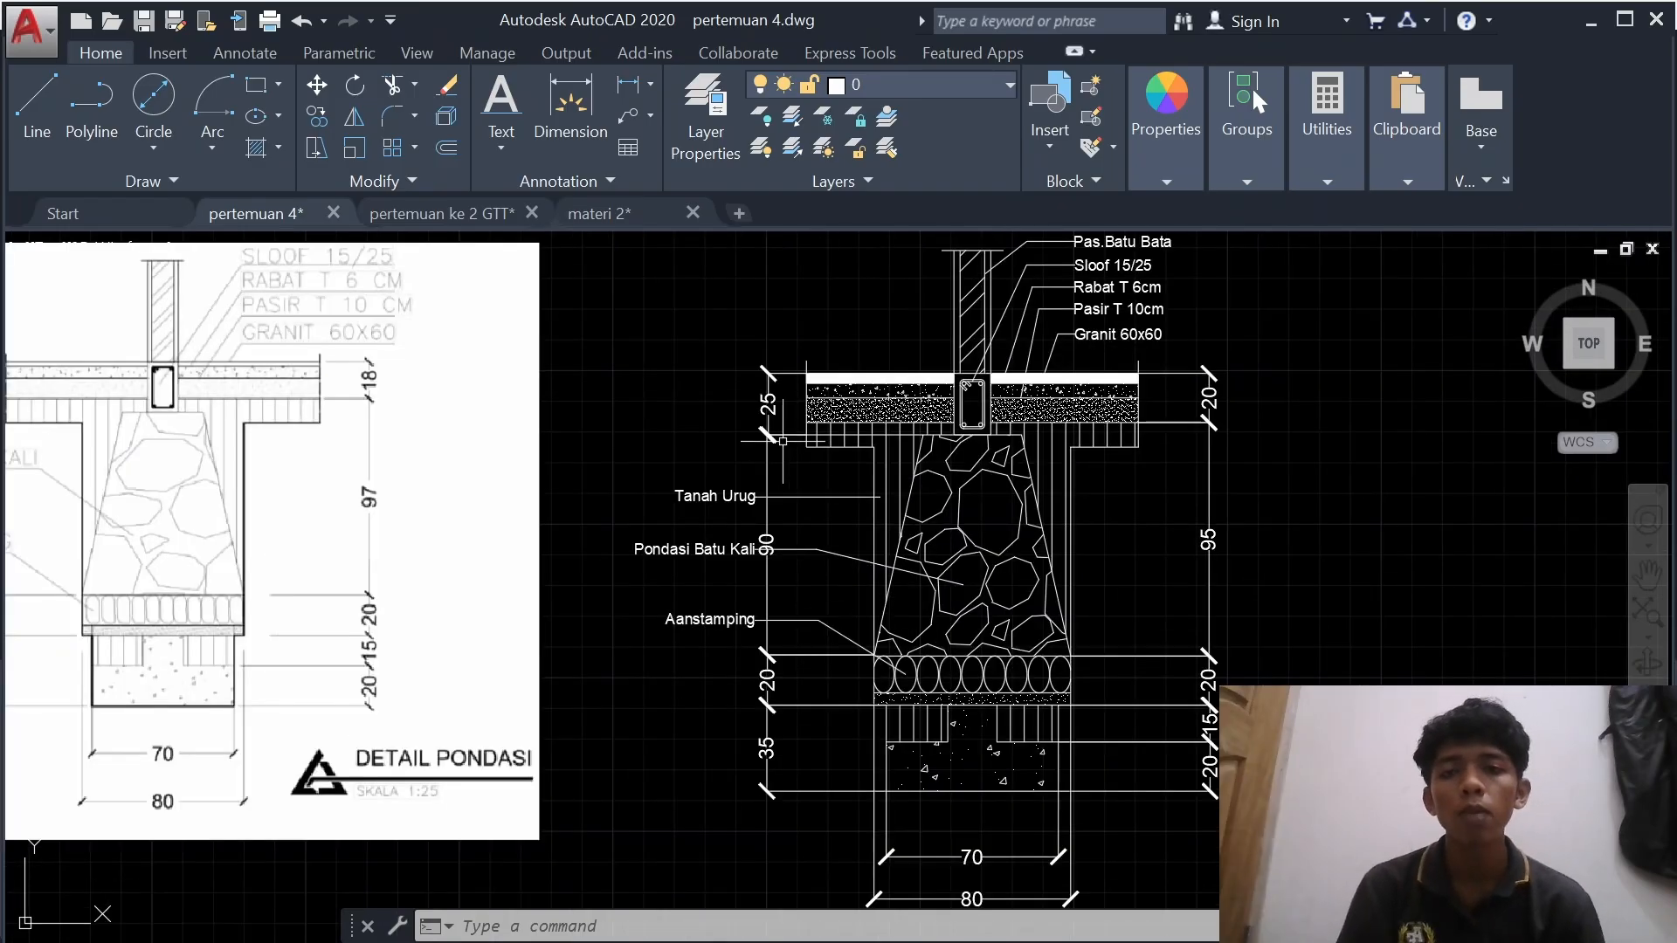
scroll(1306, 450, down, 2)
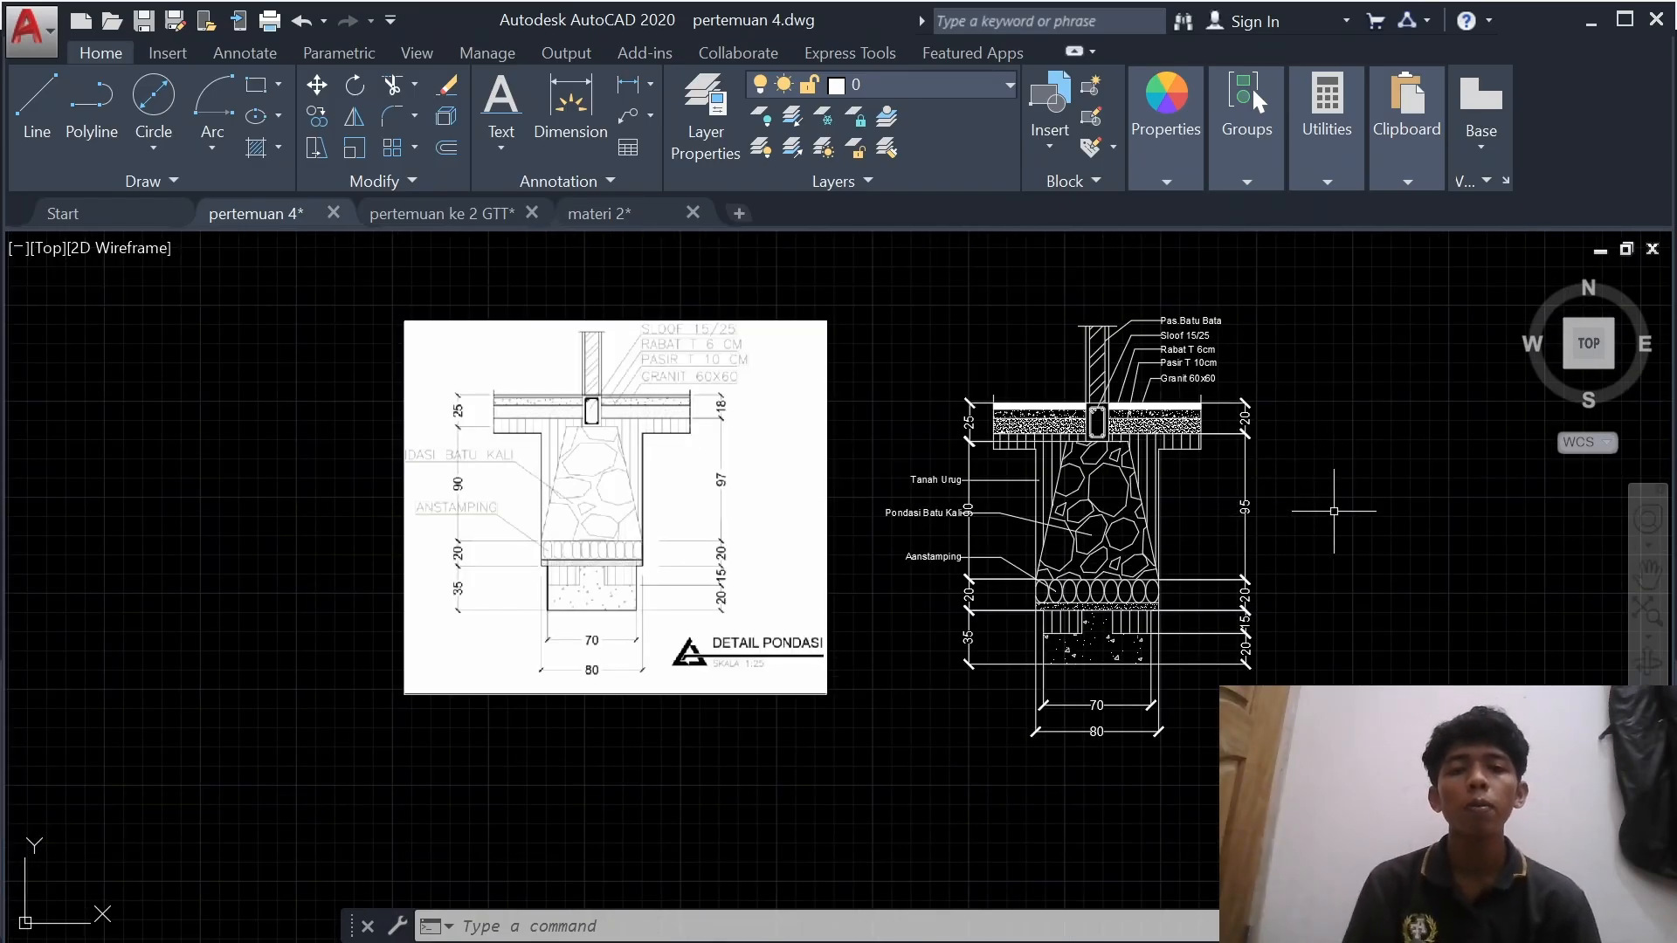
middle_drag(1344, 512, 1112, 532)
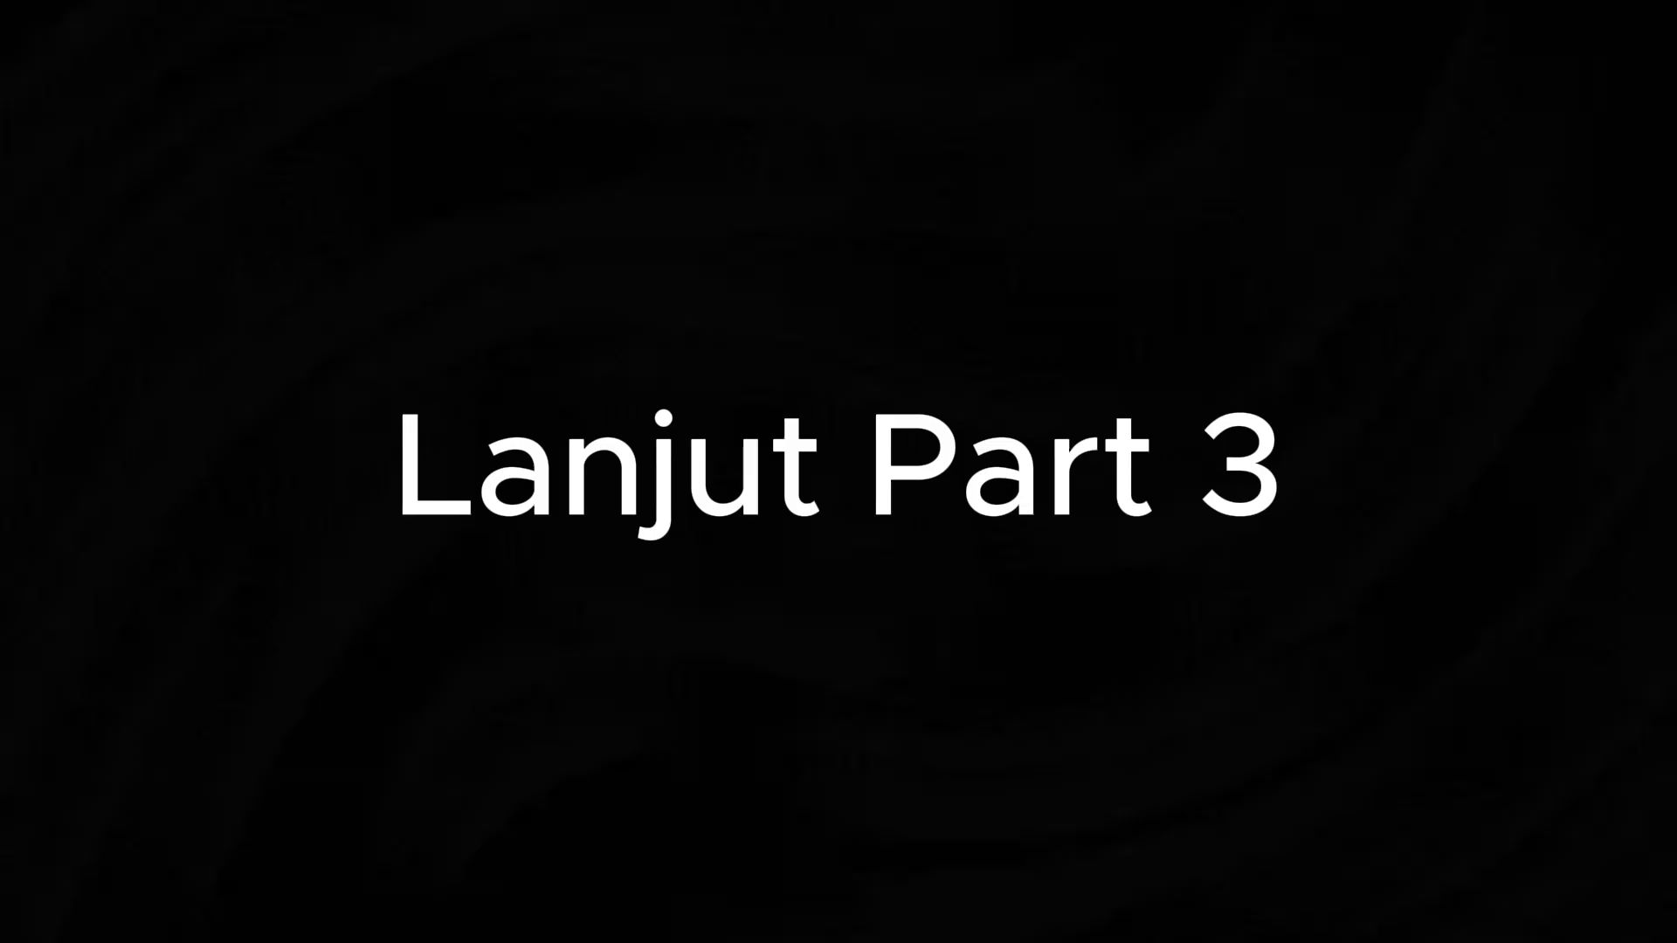